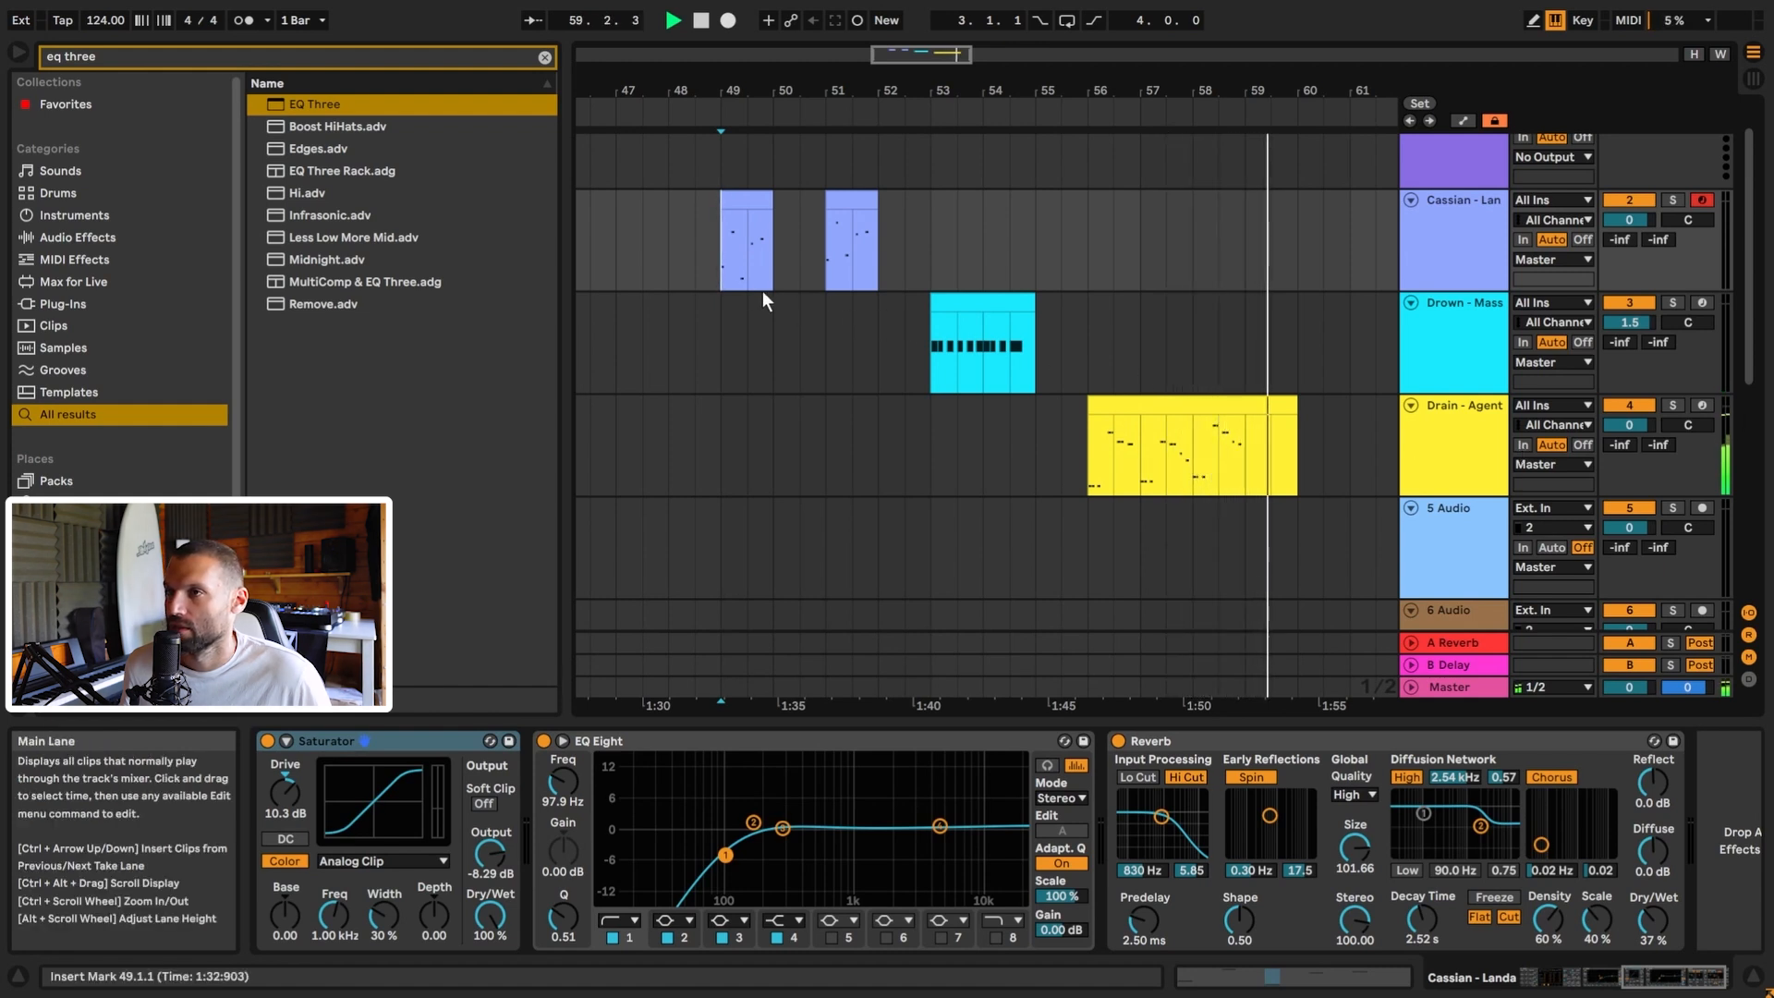
Switch off Operator's LFO, filter, pitch envelope and oscillator B, plus the effects from EQ Eight through Reverb on the Cassian track.
key("space")
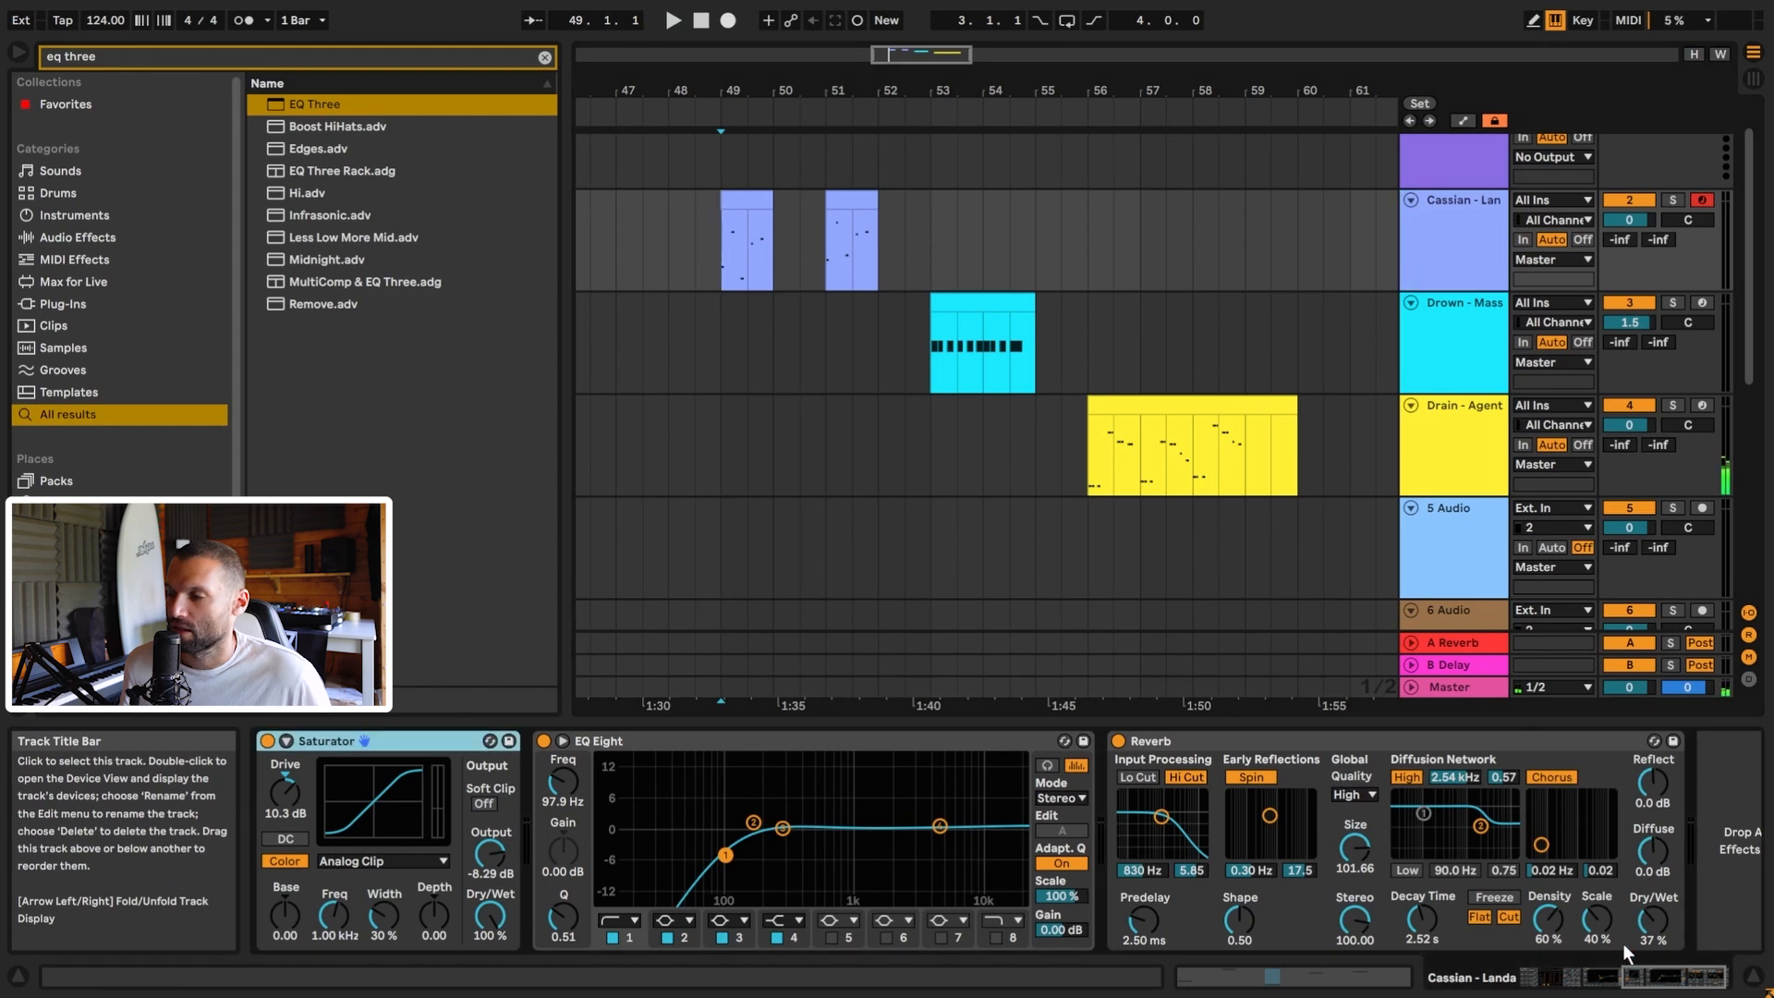
left_click_drag(1651, 979, 1554, 977)
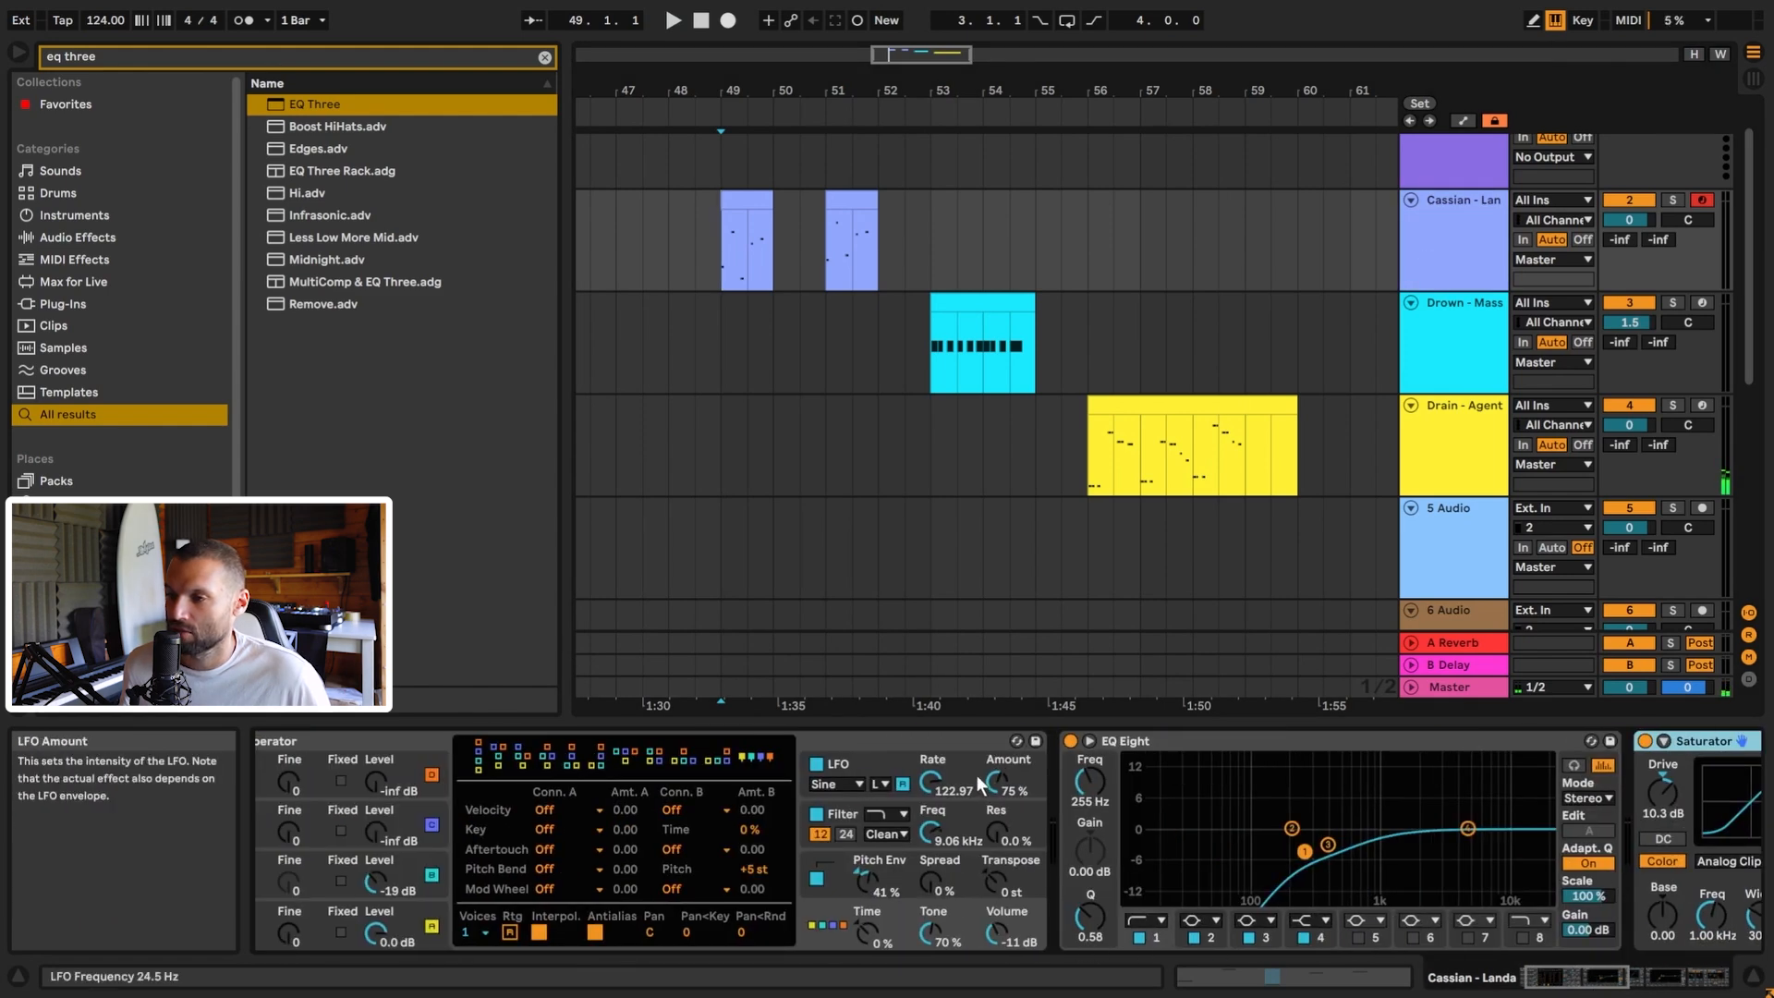
left_click(977, 774)
left_click(1308, 741)
left_click_drag(1603, 978, 1708, 977)
left_click(1321, 741, "shift")
key("0")
Lower the Cassian track's volume to -15.4 dB and play its clip through the bare Operator sound.
left_click(1561, 977)
left_click_drag(1628, 220, 1628, 246)
key("space")
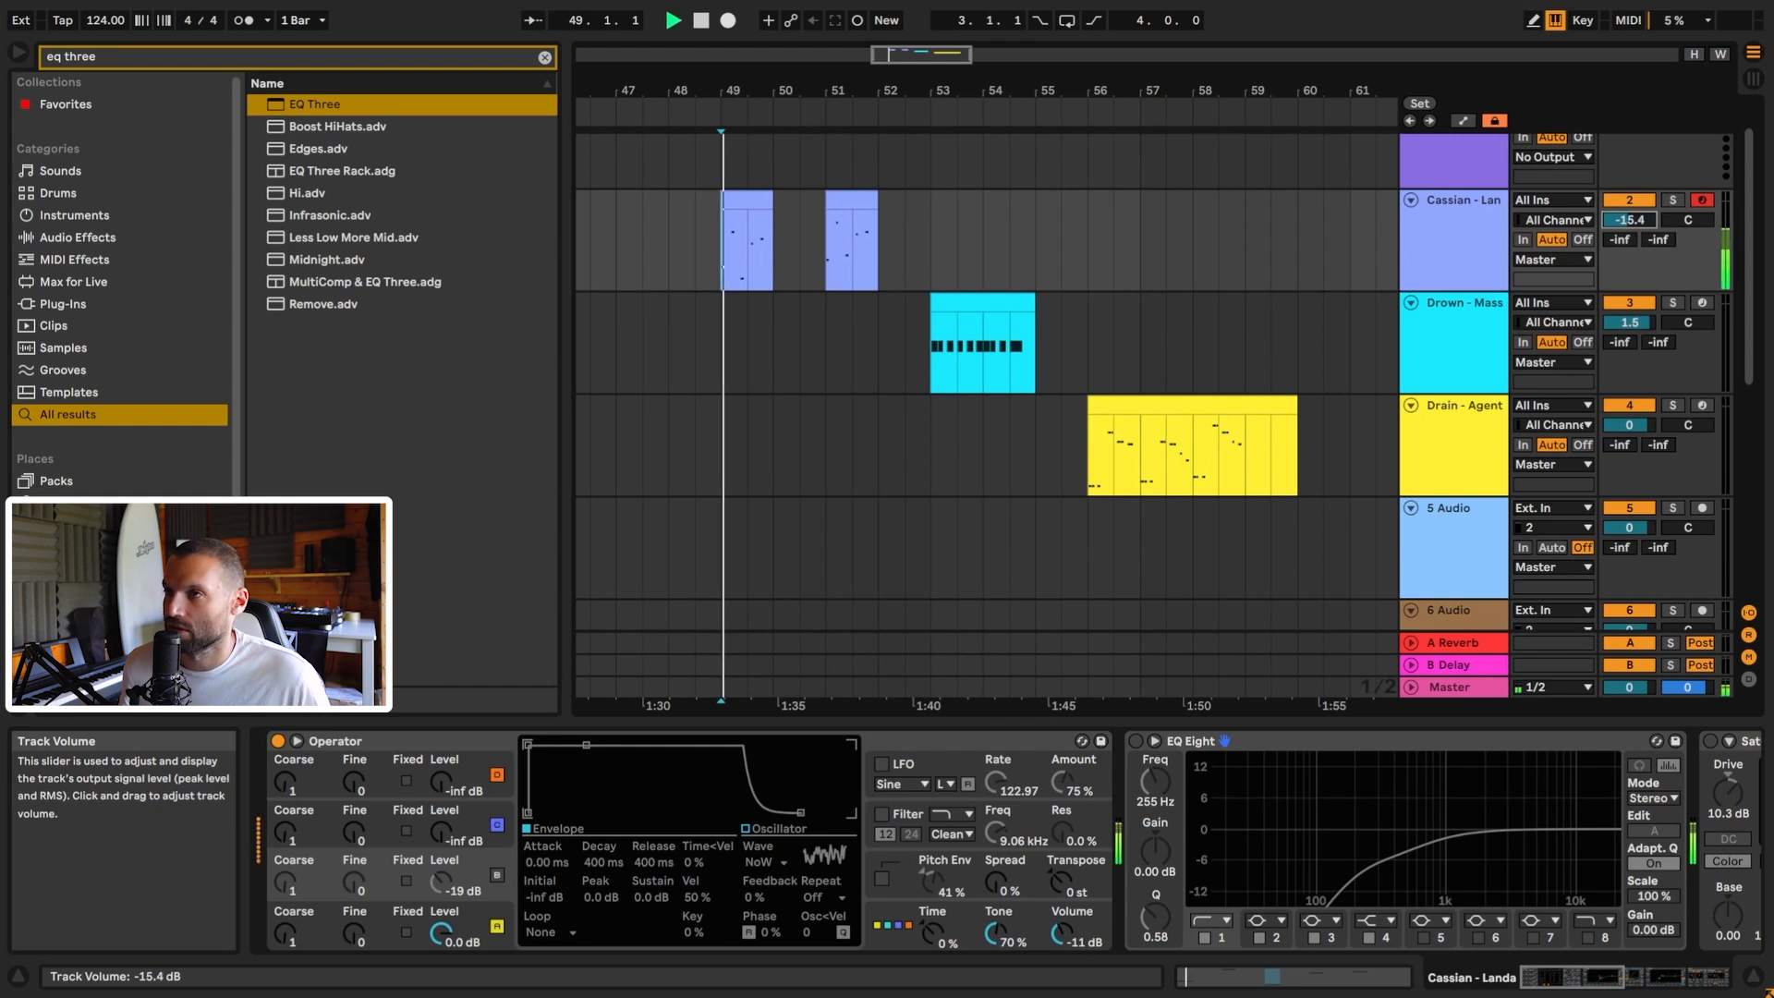
Compare Operator's fully stacked algorithm with the four-parallel-oscillators algorithm, finishing on the parallel one.
left_click(889, 923)
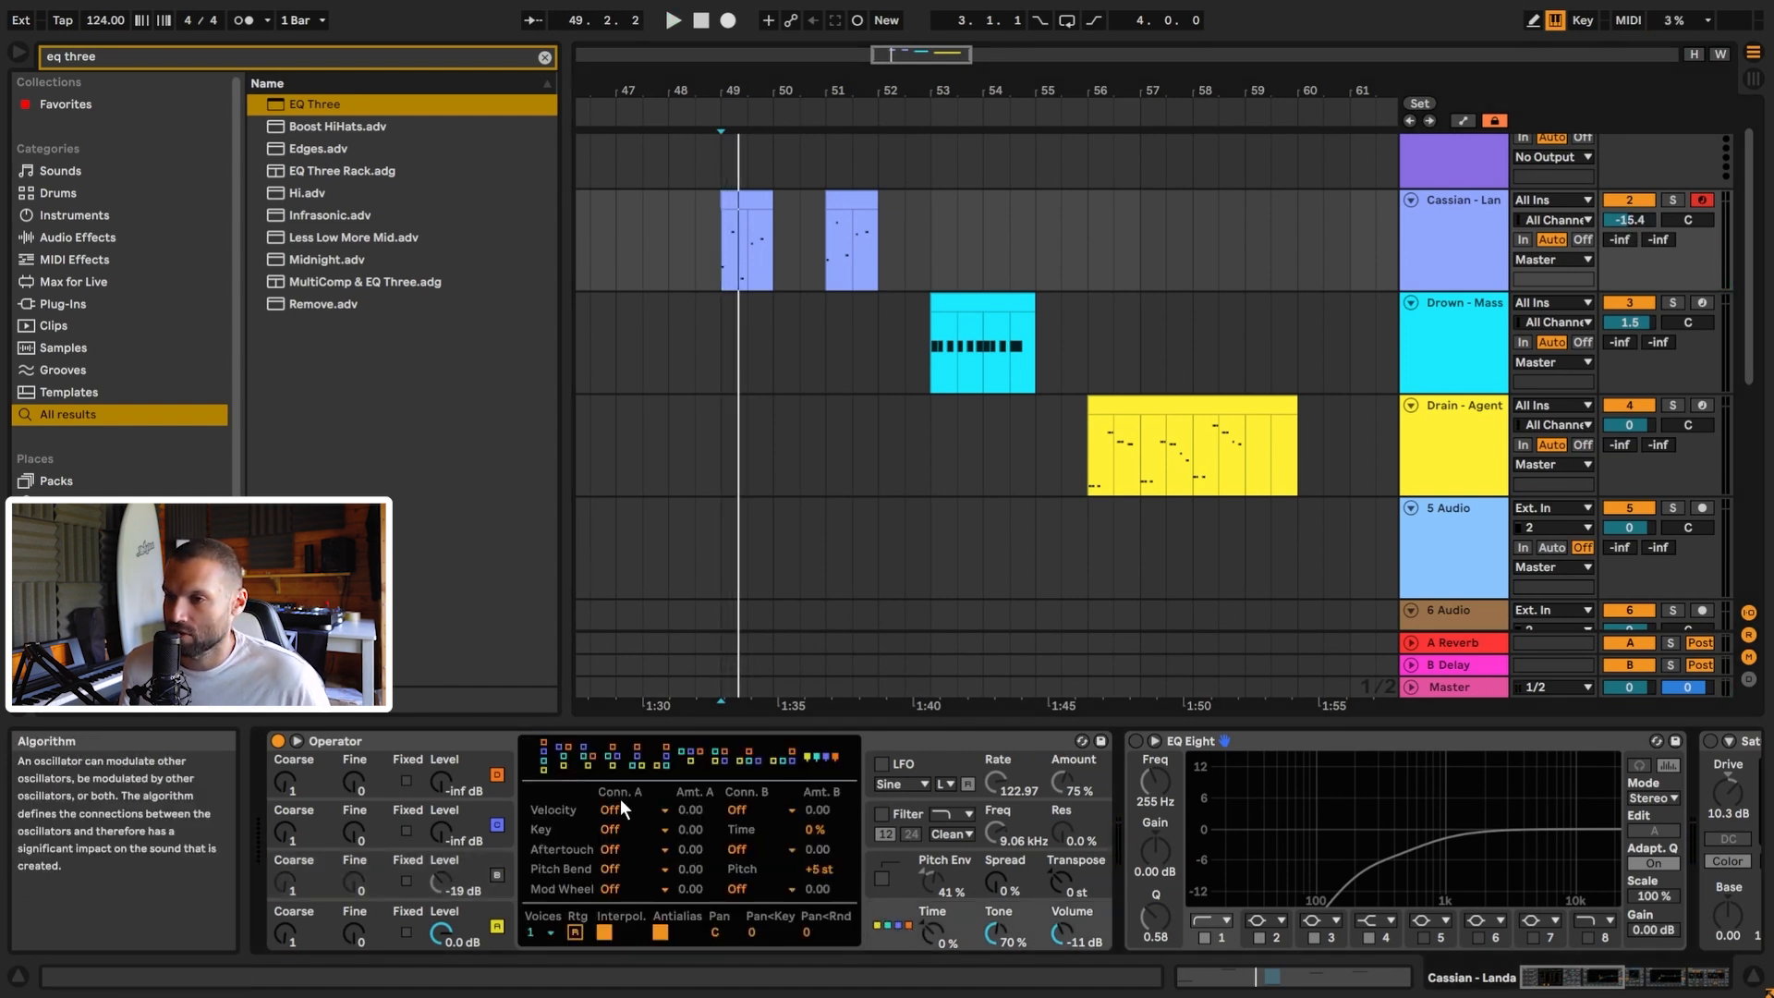
left_click(541, 759)
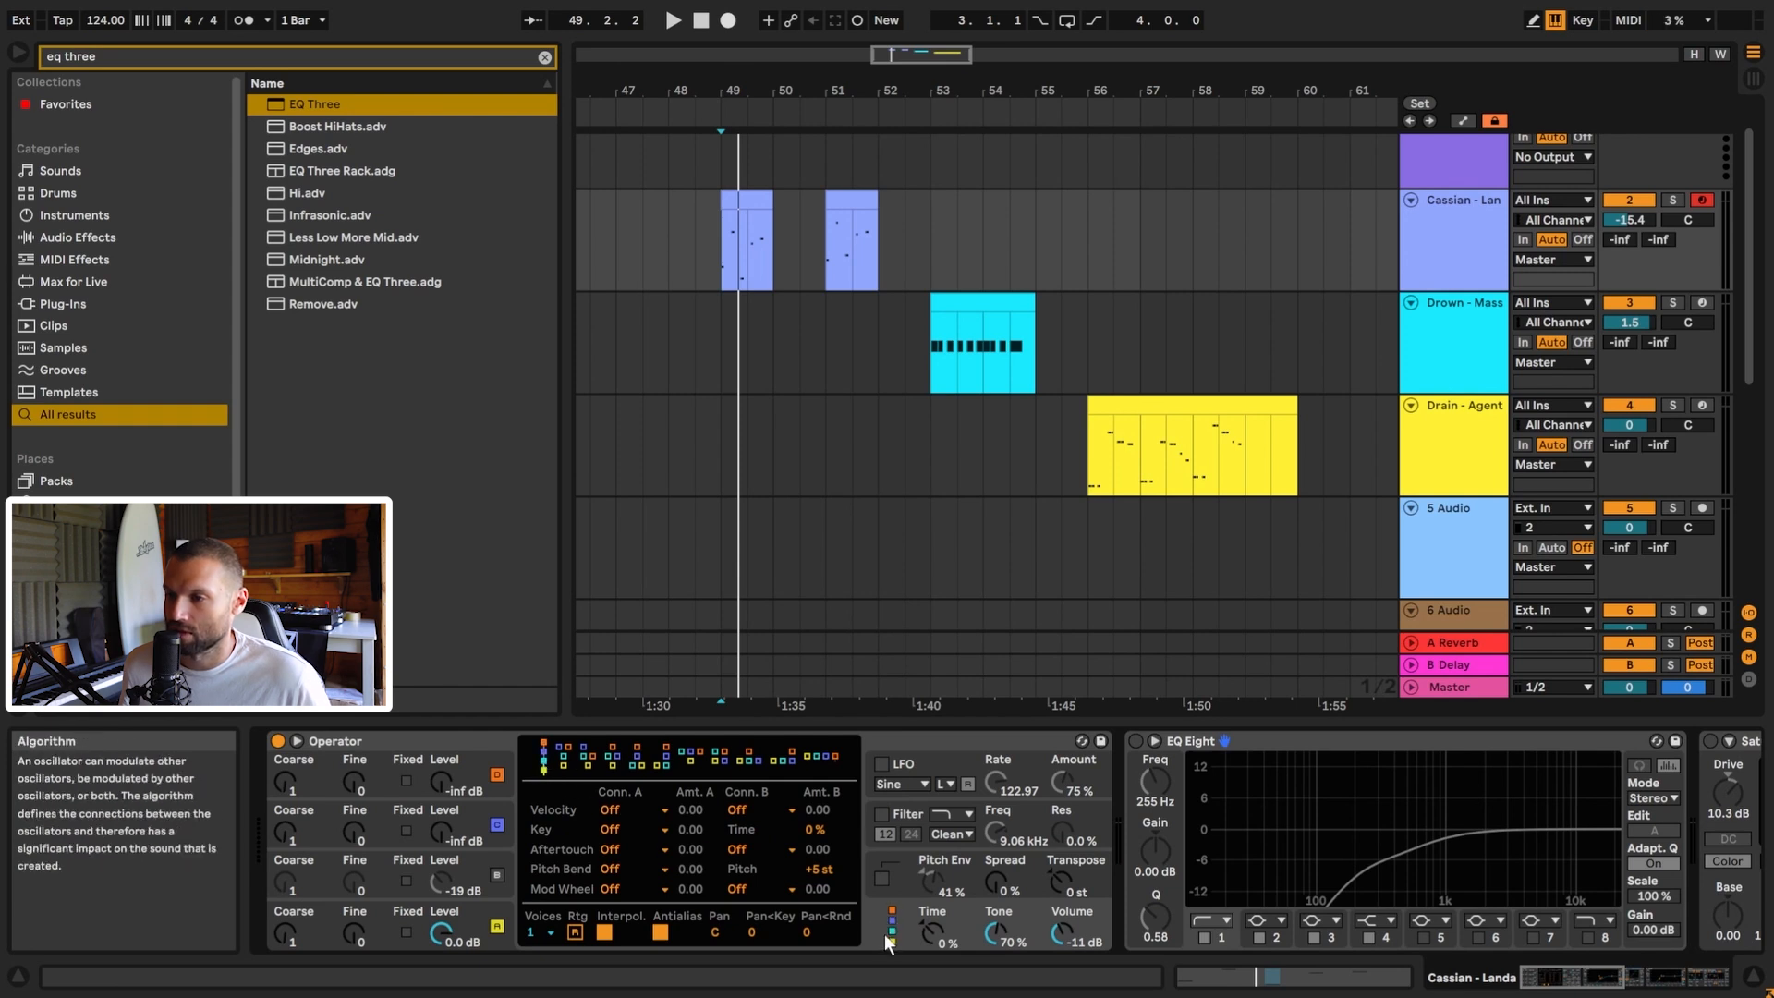
left_click(822, 757)
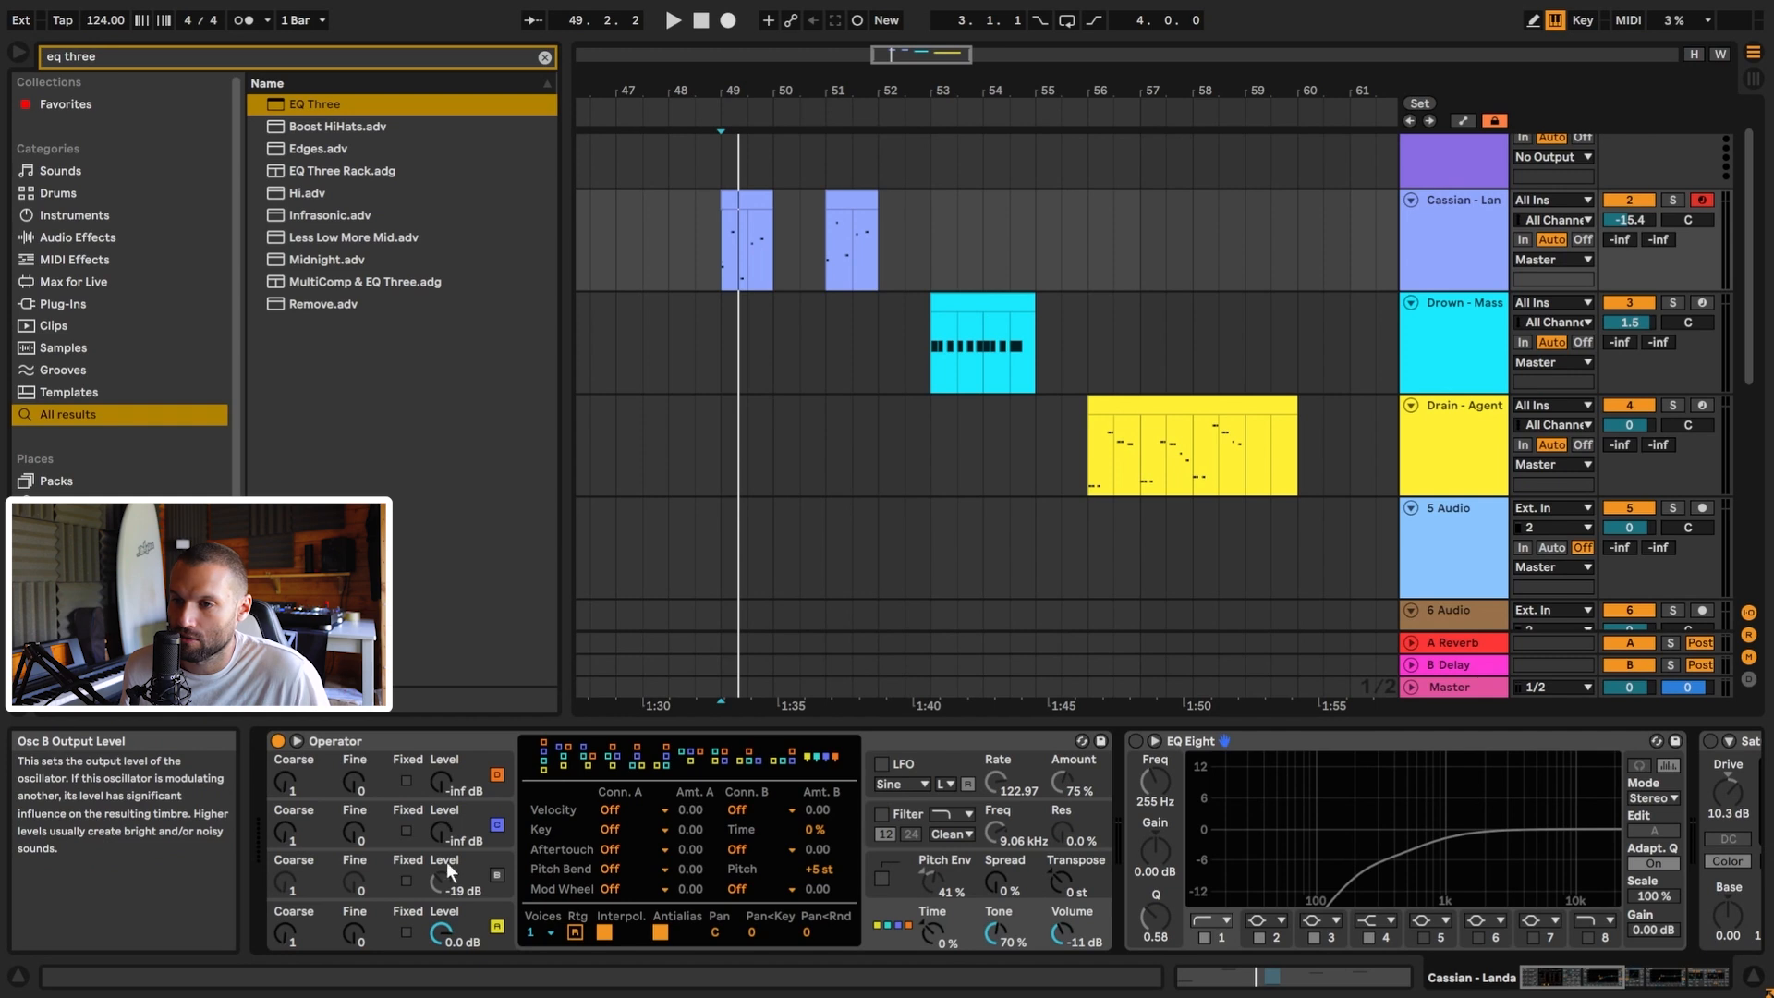
left_click(542, 753)
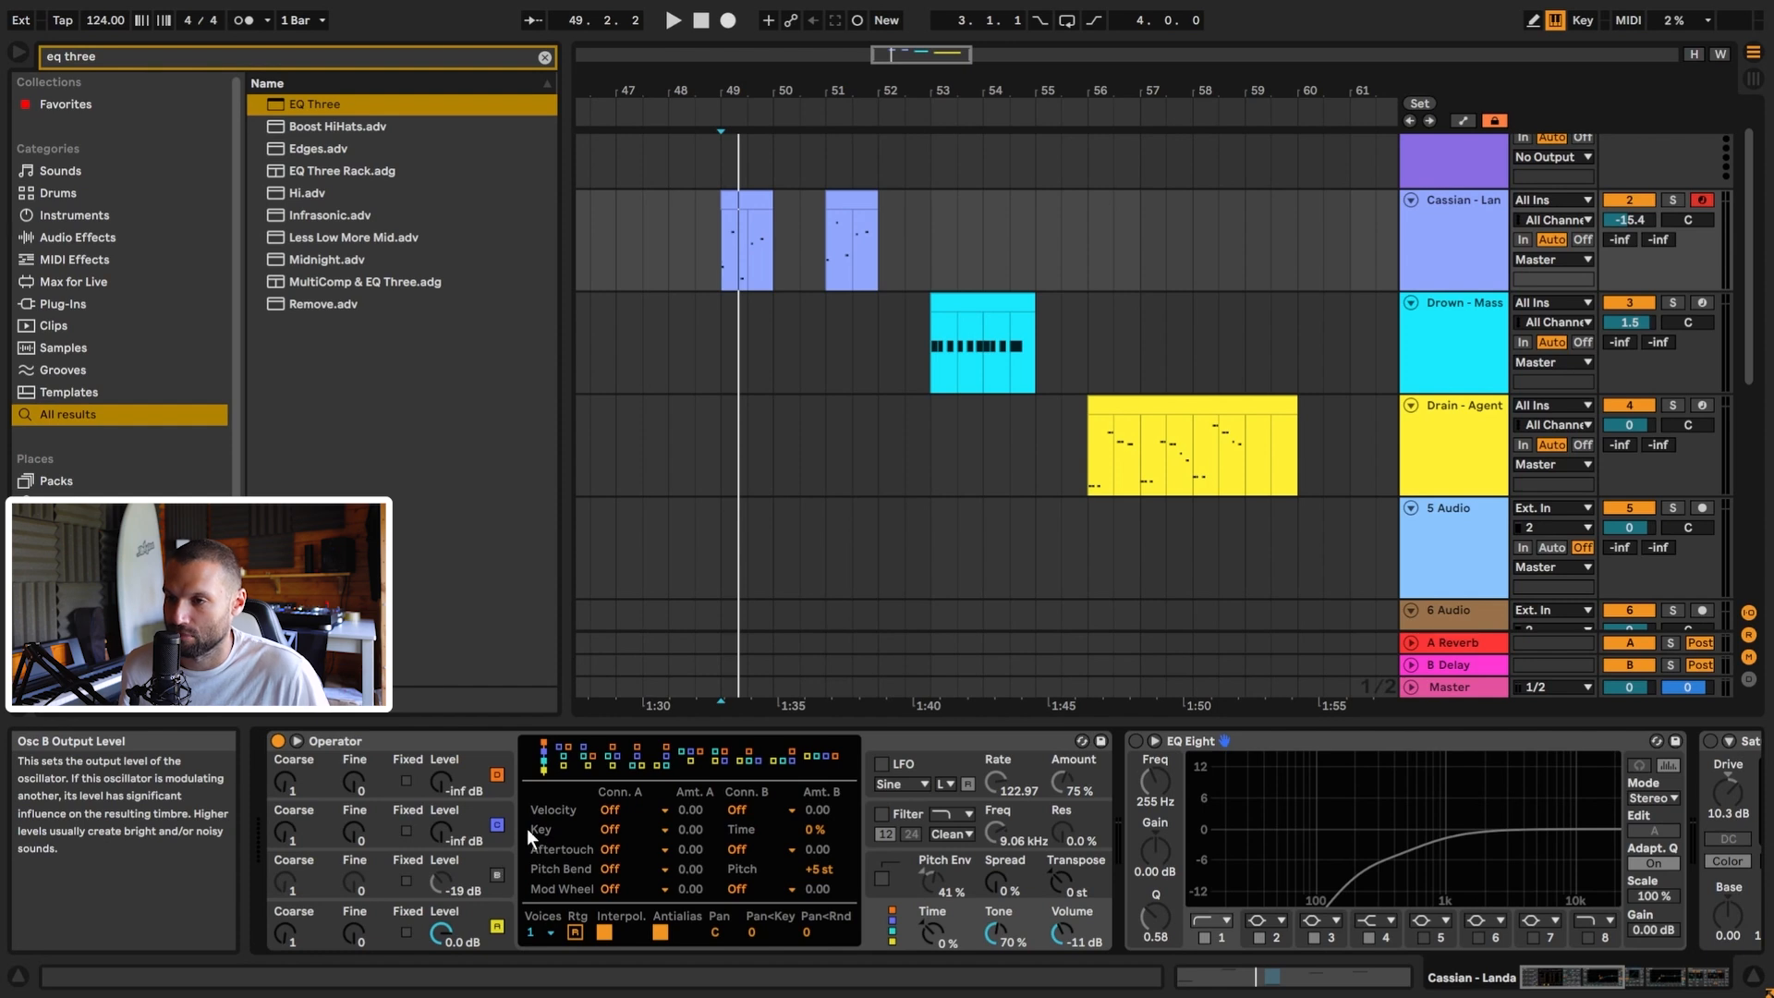
left_click(813, 754)
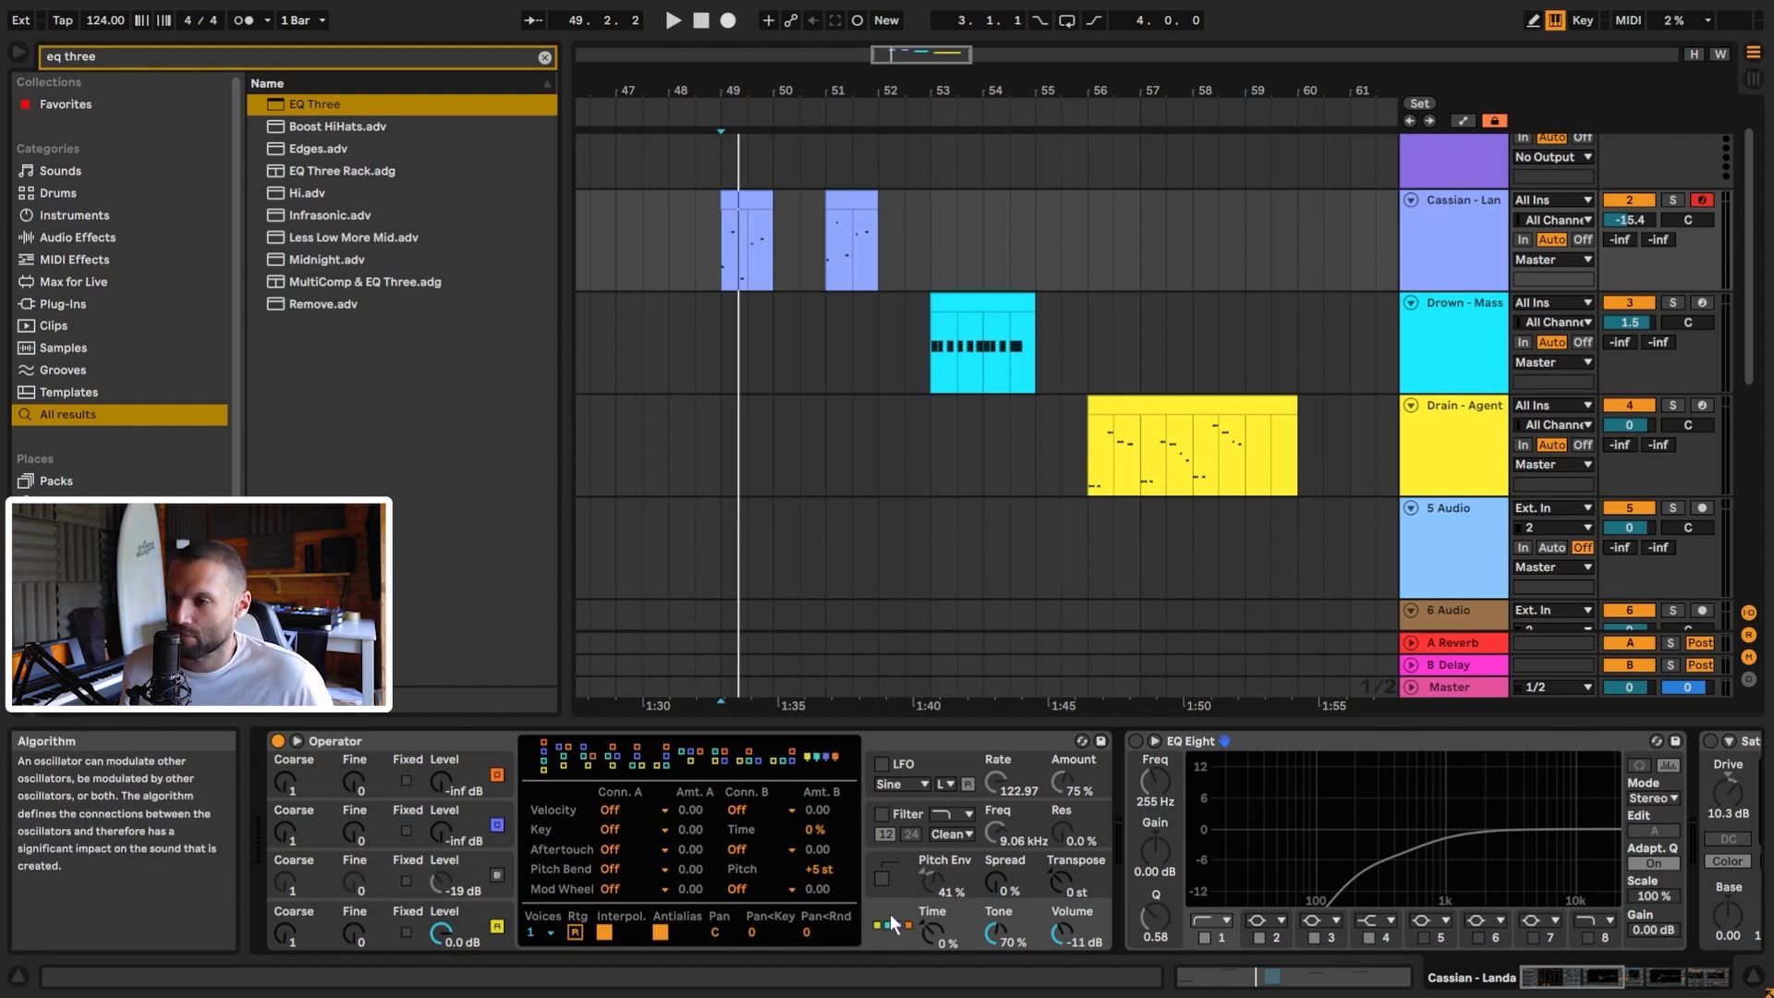
Set Operator's voices to 1 and audition the clip with oscillator A's settings shown.
left_click(536, 931)
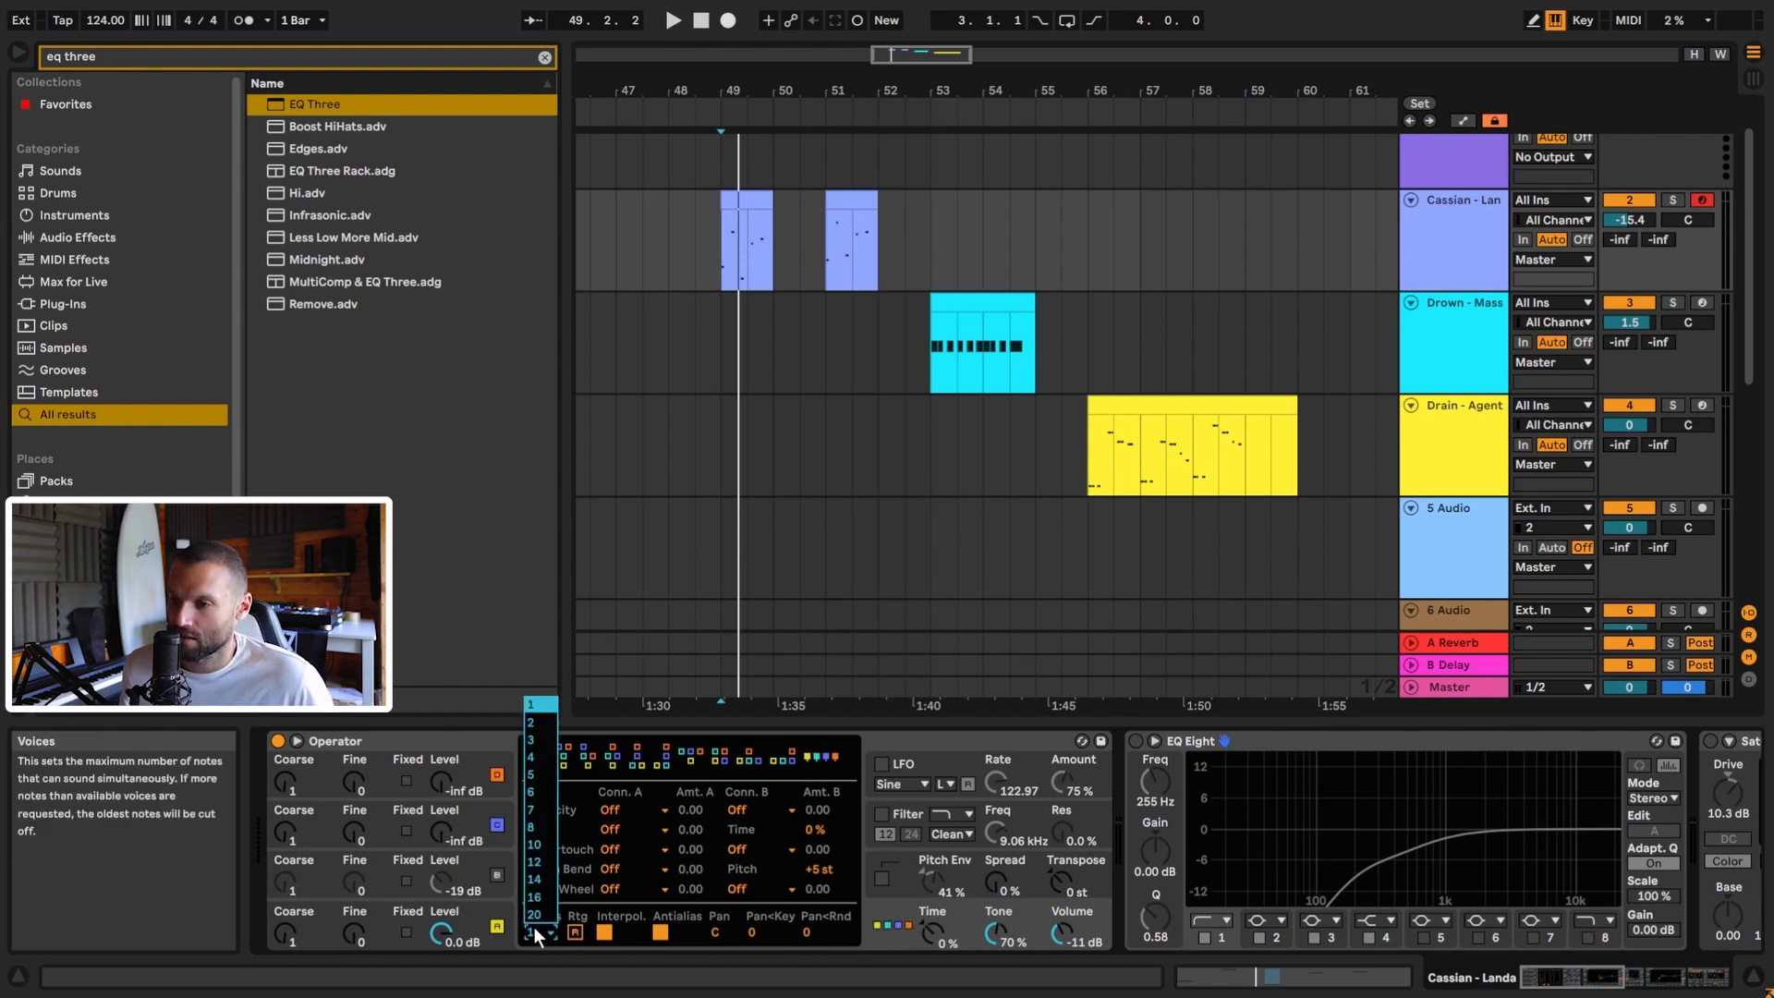
left_click(540, 716)
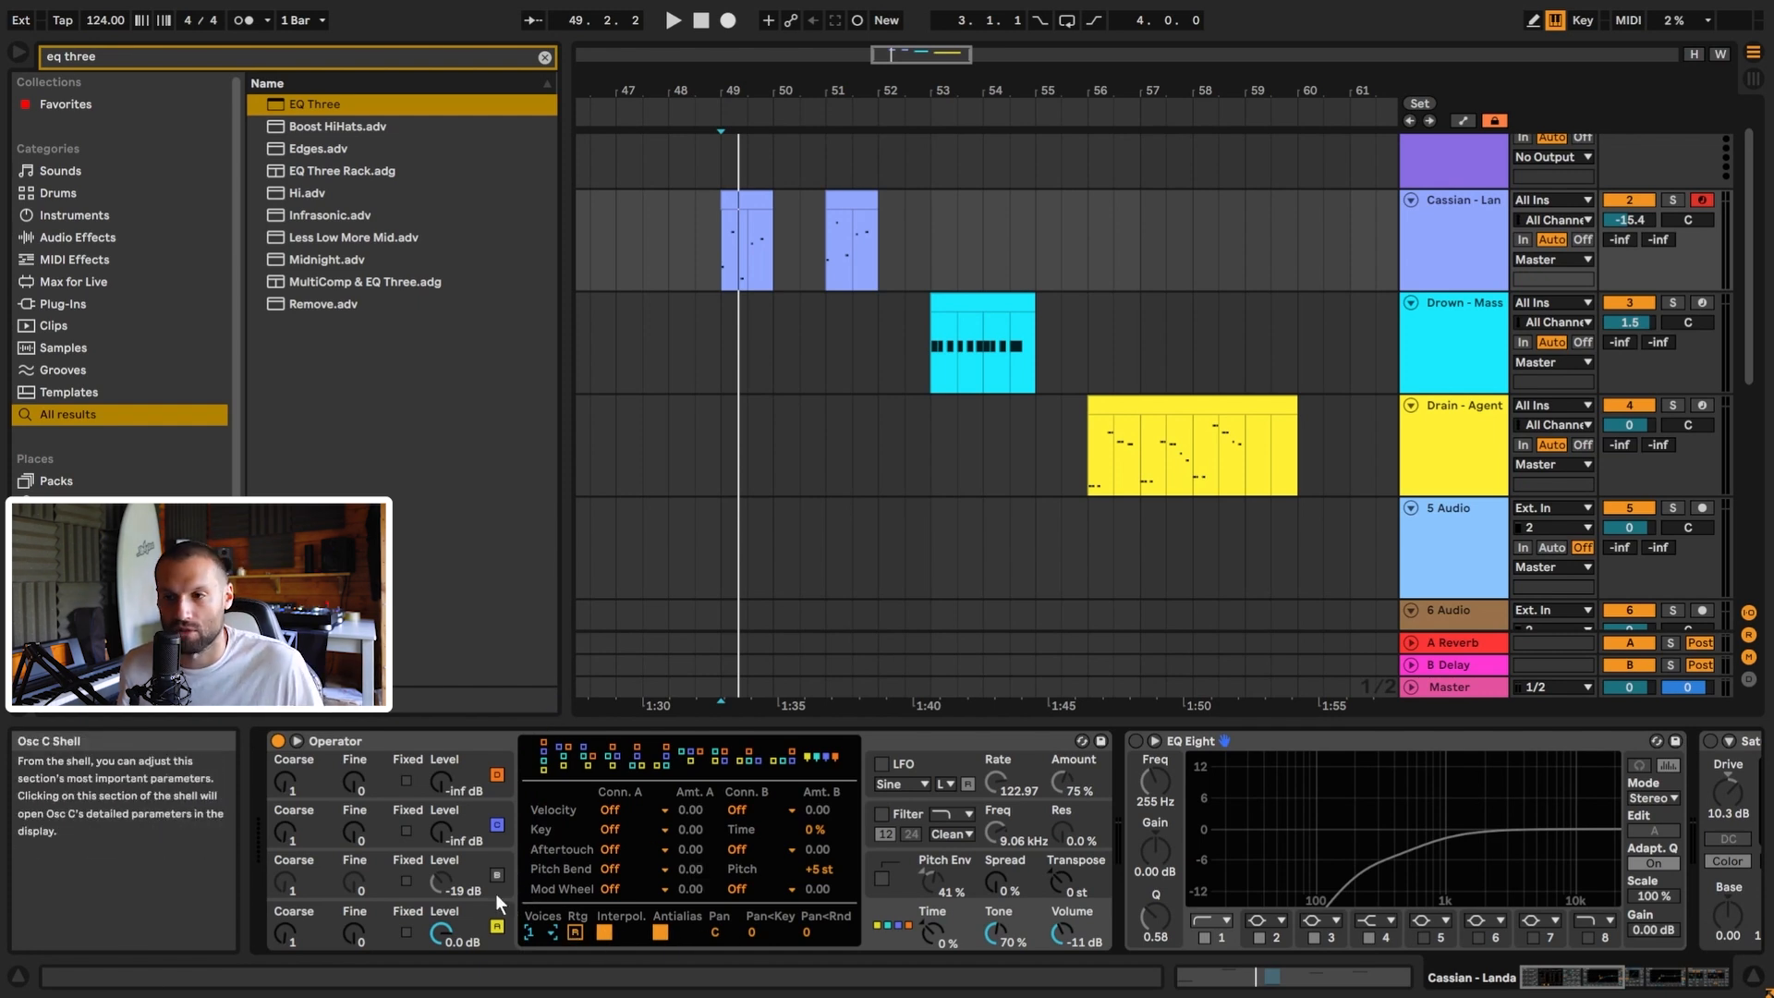
left_click(499, 922)
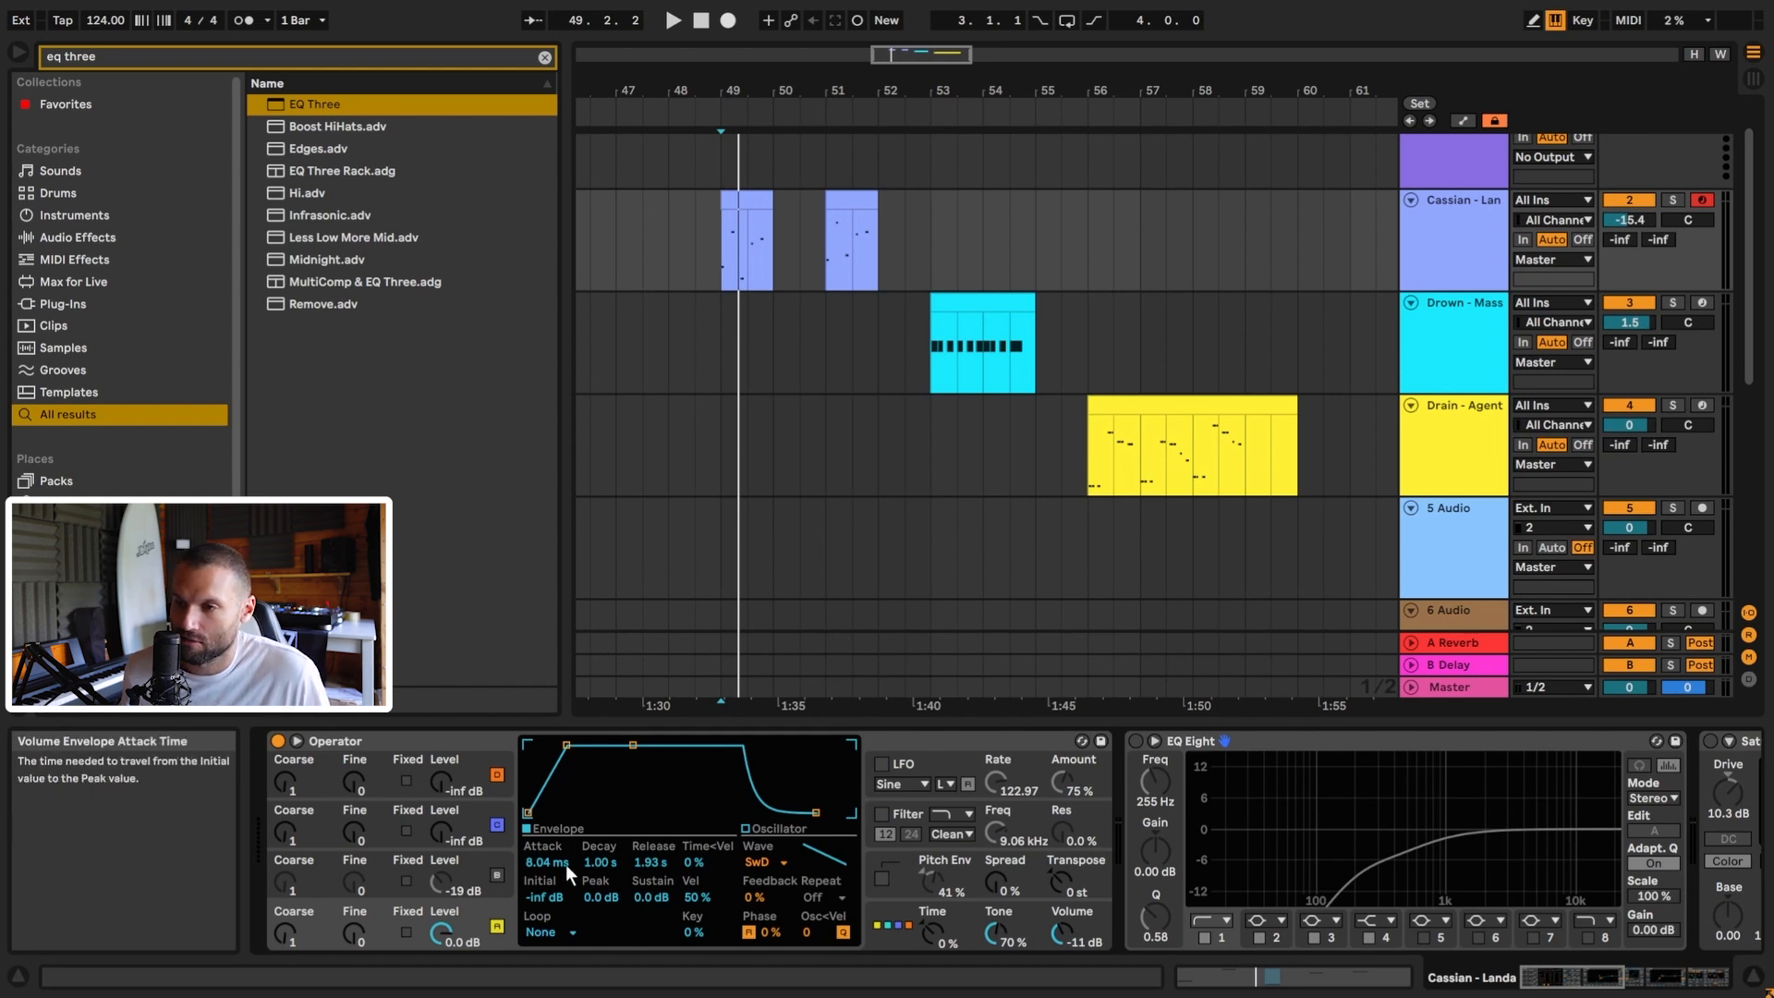
key("space")
key("space")
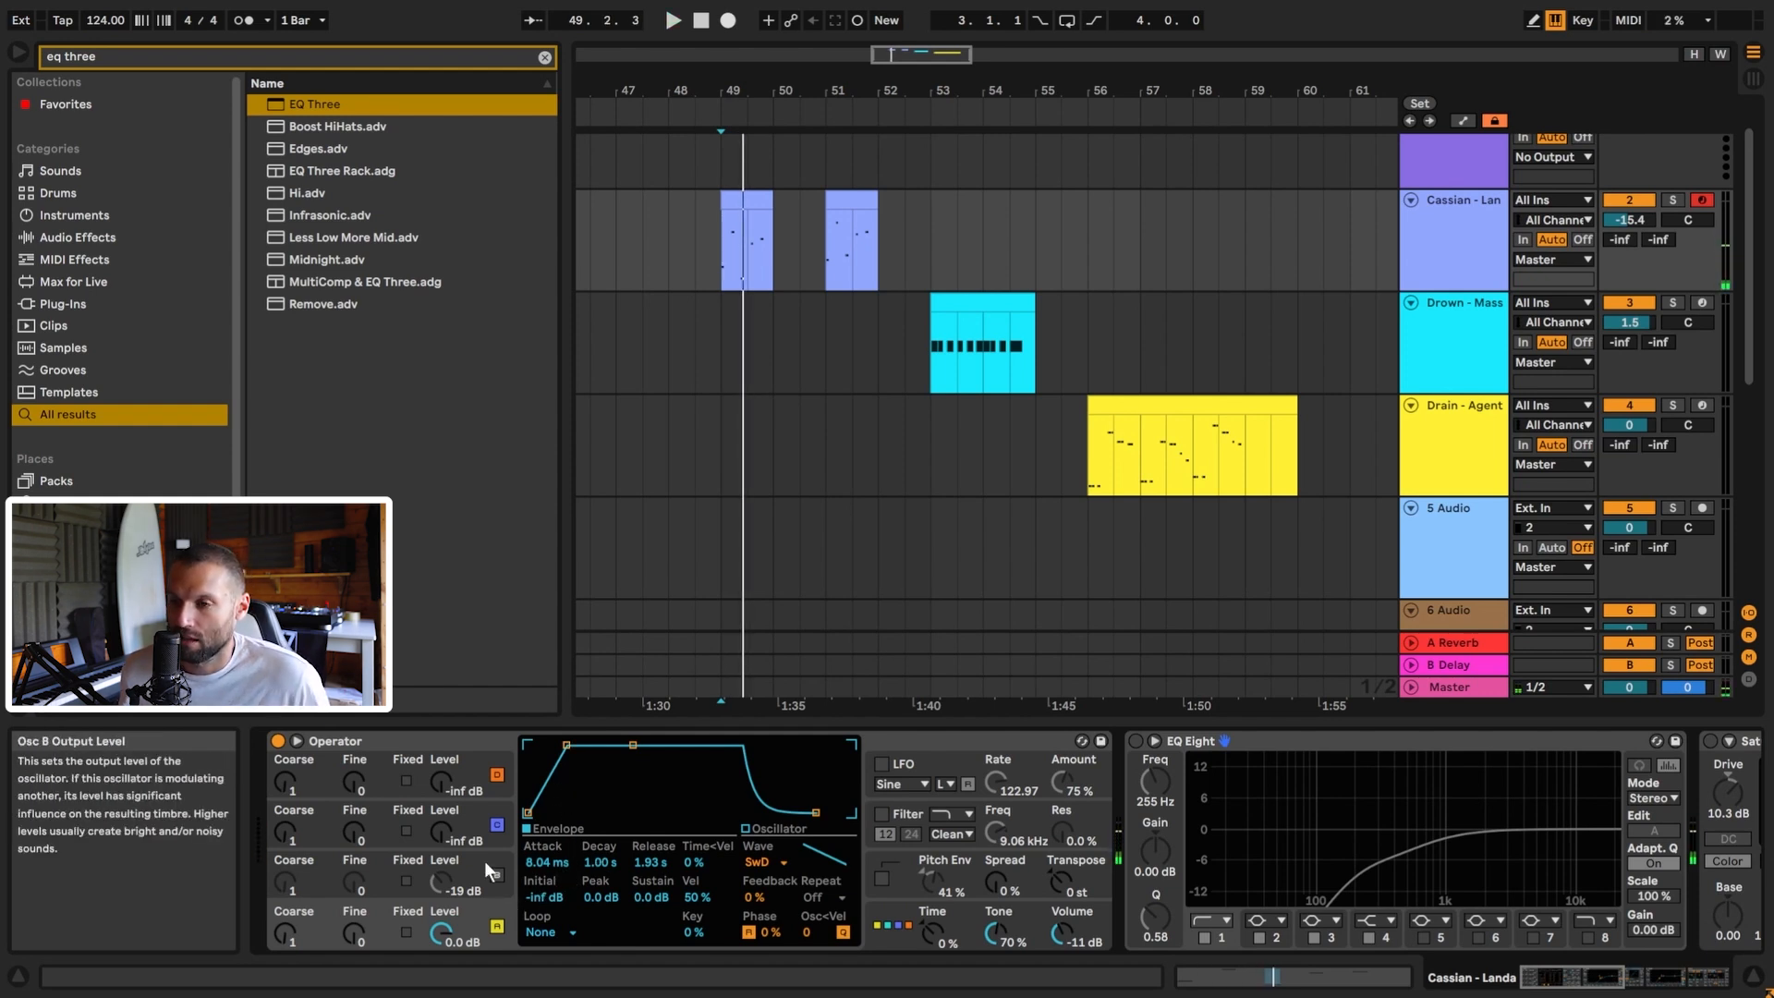
Turn on Operator's oscillator B with the Noise White waveform, show its envelope and audition the layered sound.
left_click(476, 866)
left_click(497, 875)
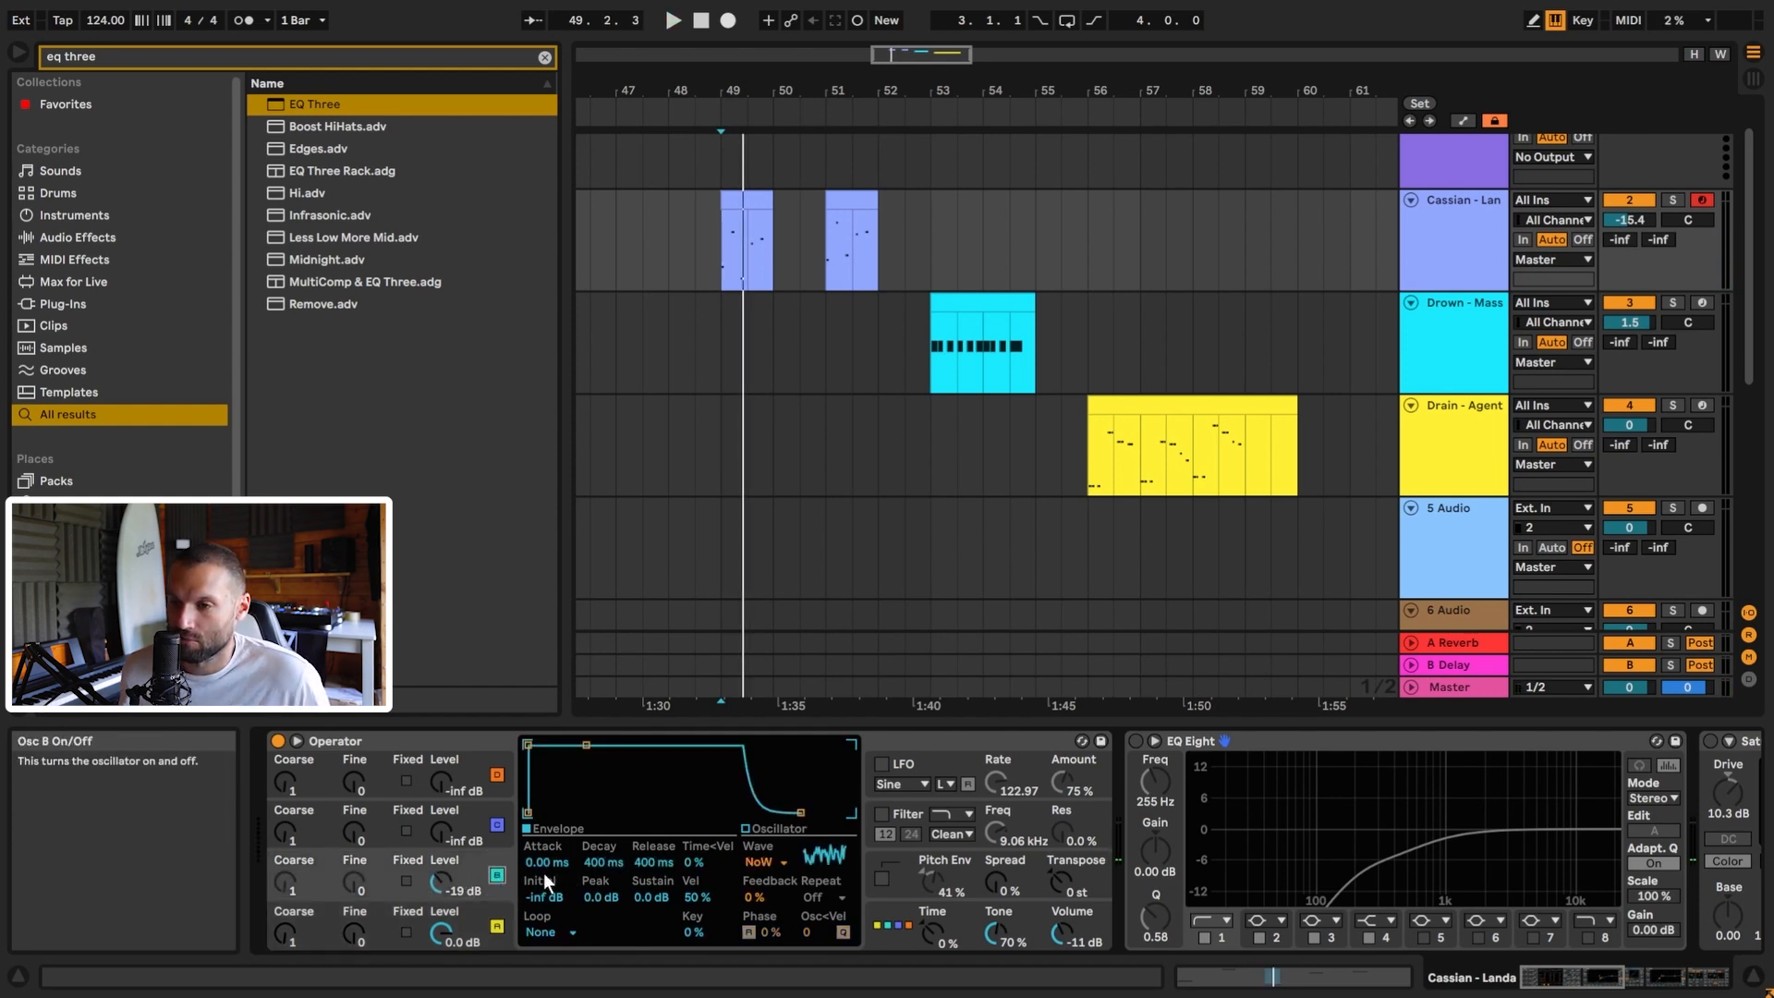
left_click(773, 867)
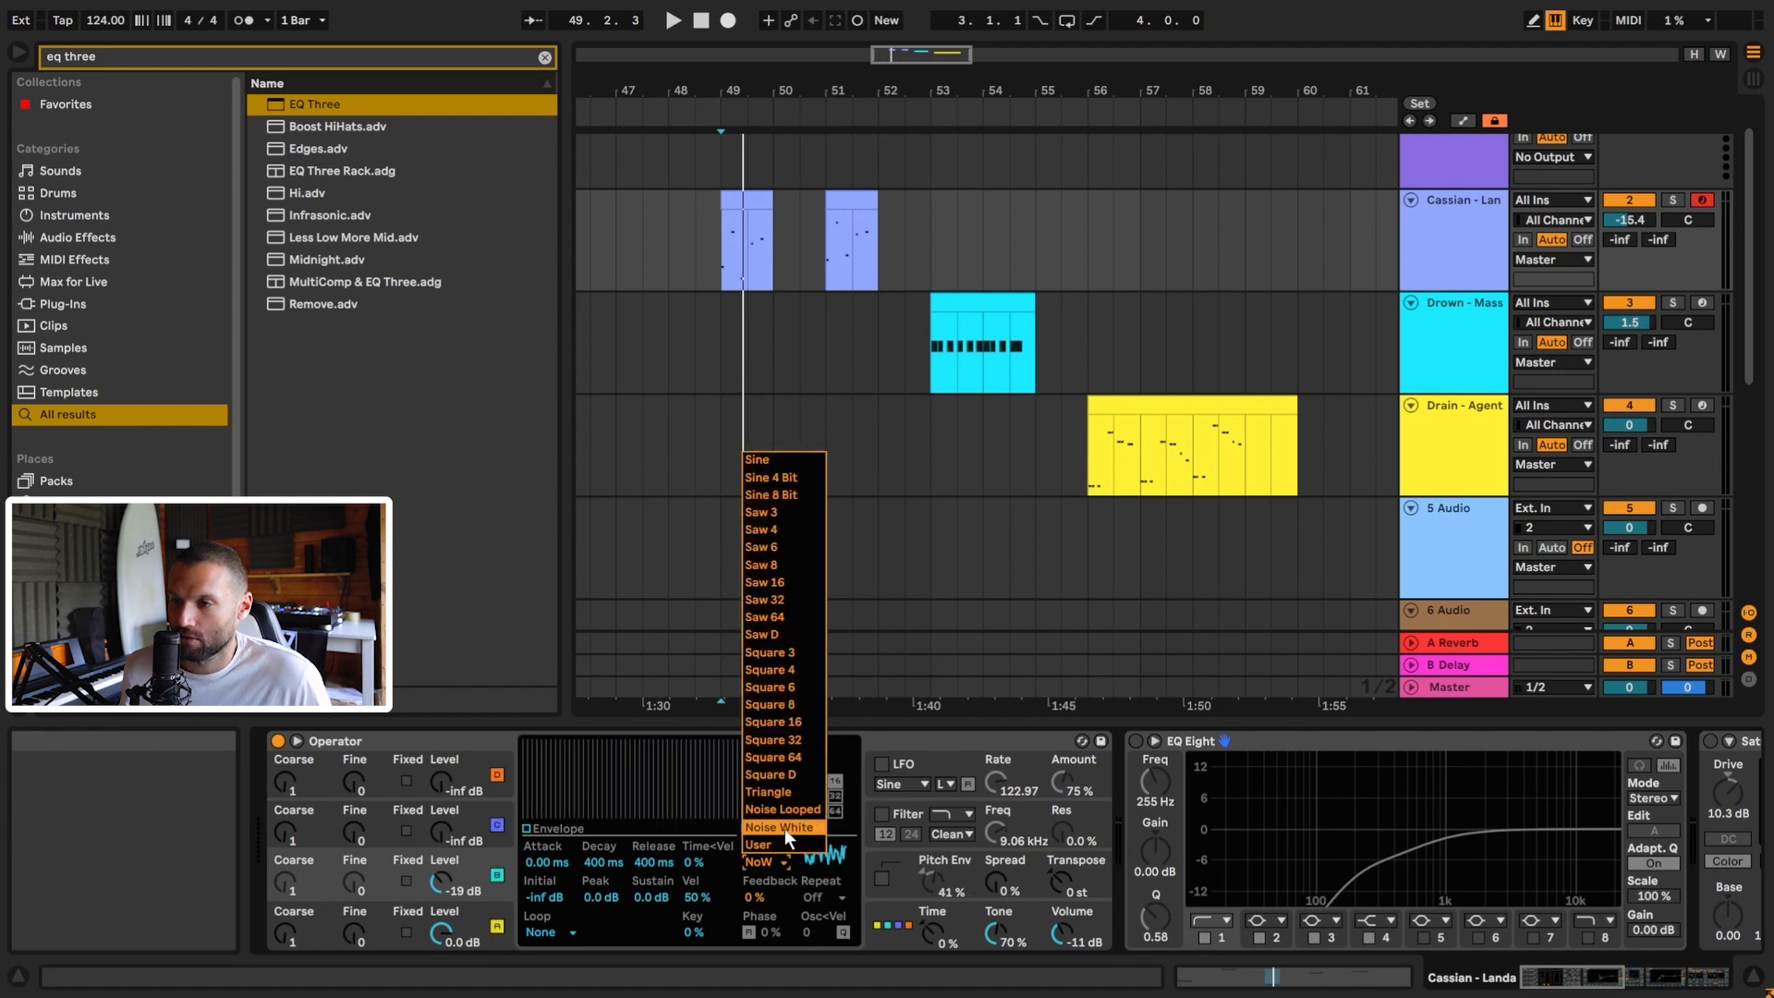
left_click(784, 828)
left_click(530, 829)
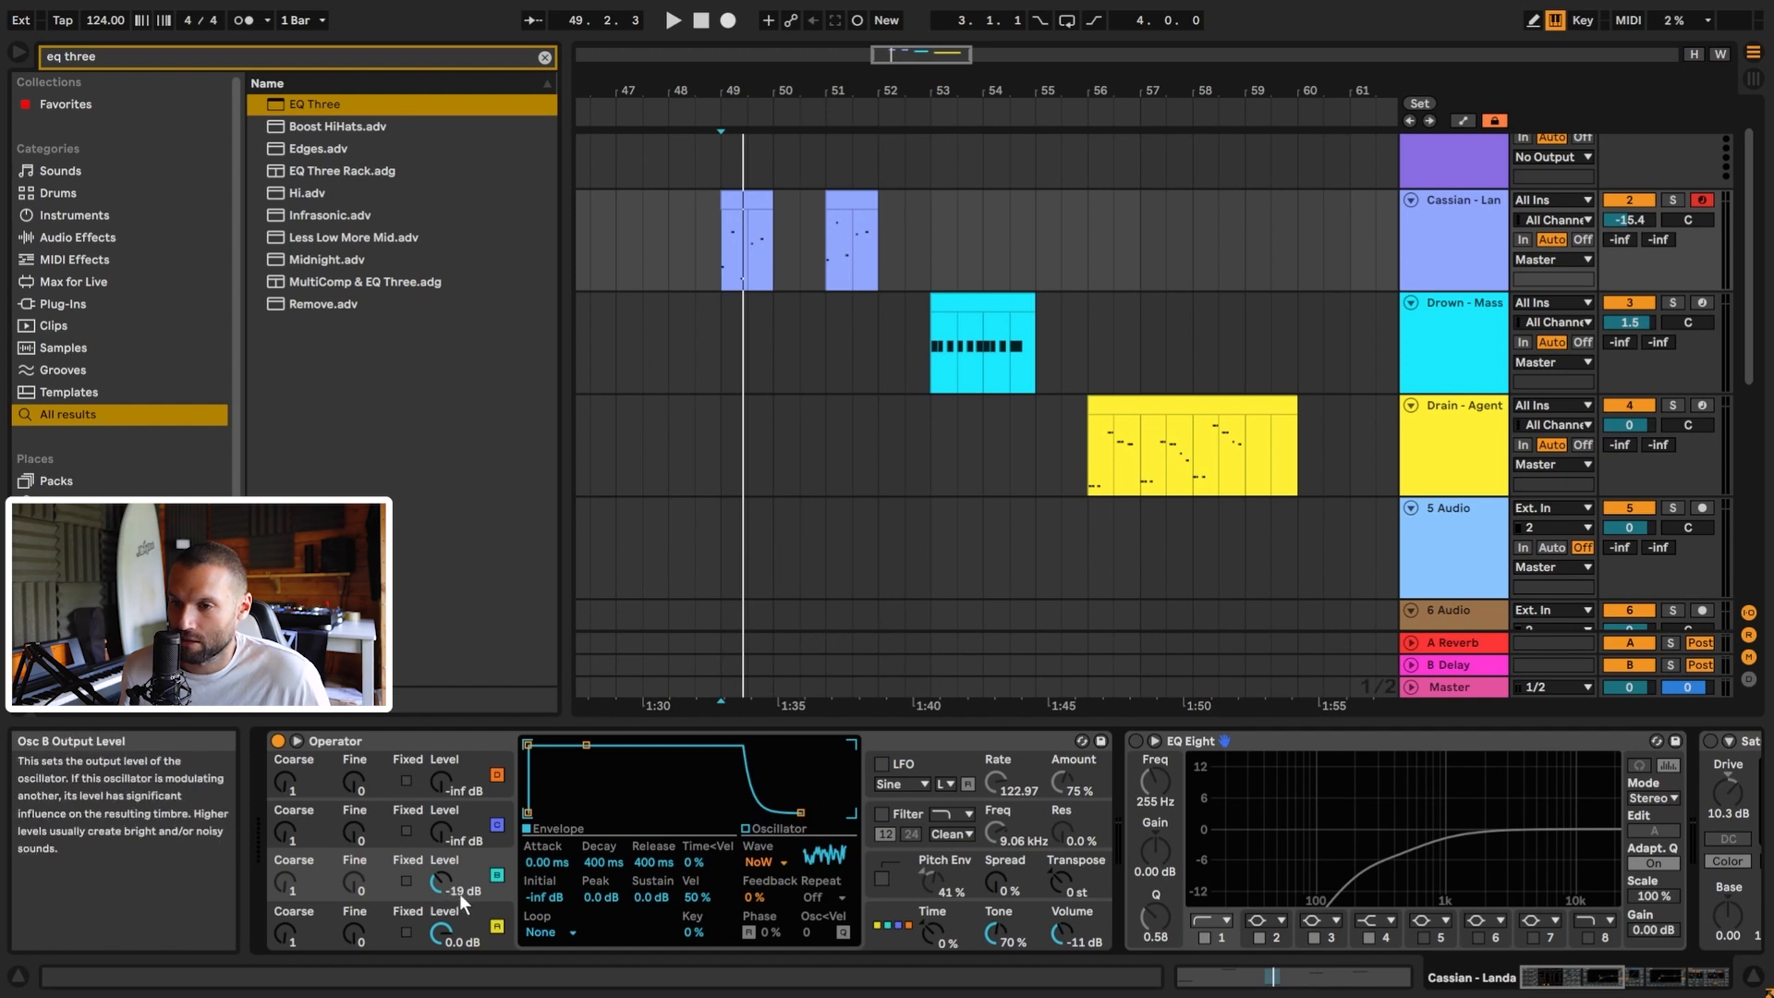
key("space")
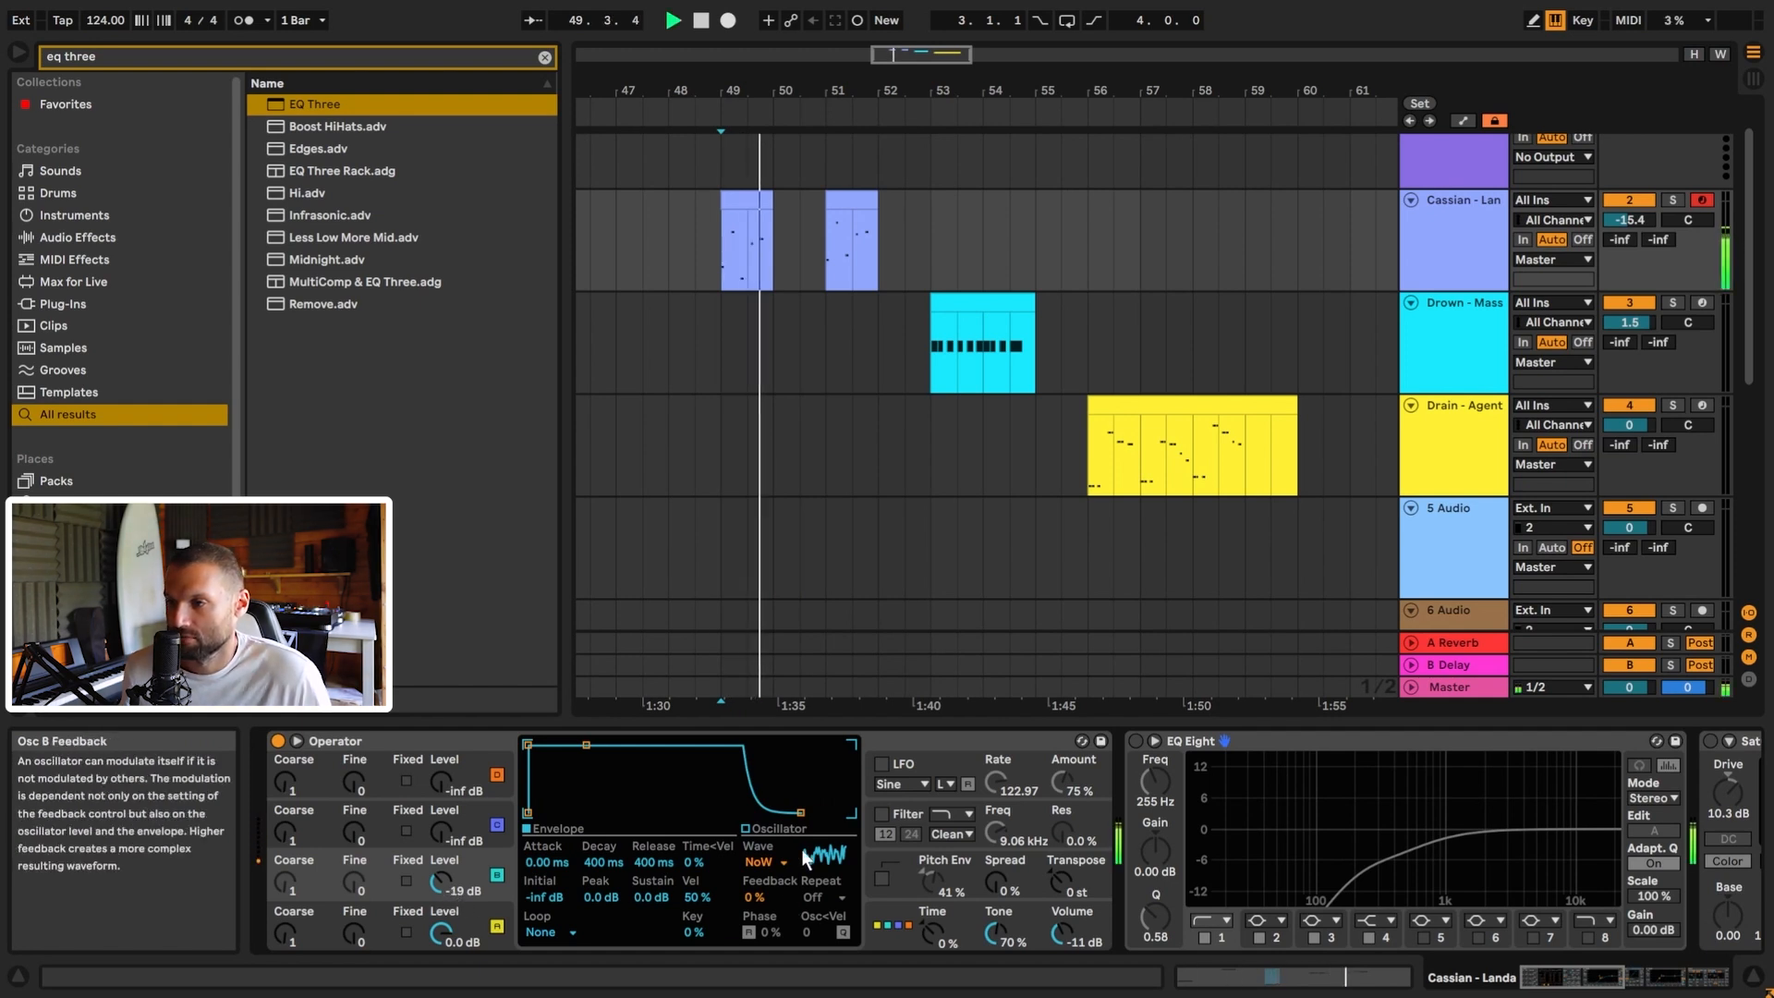
key("space")
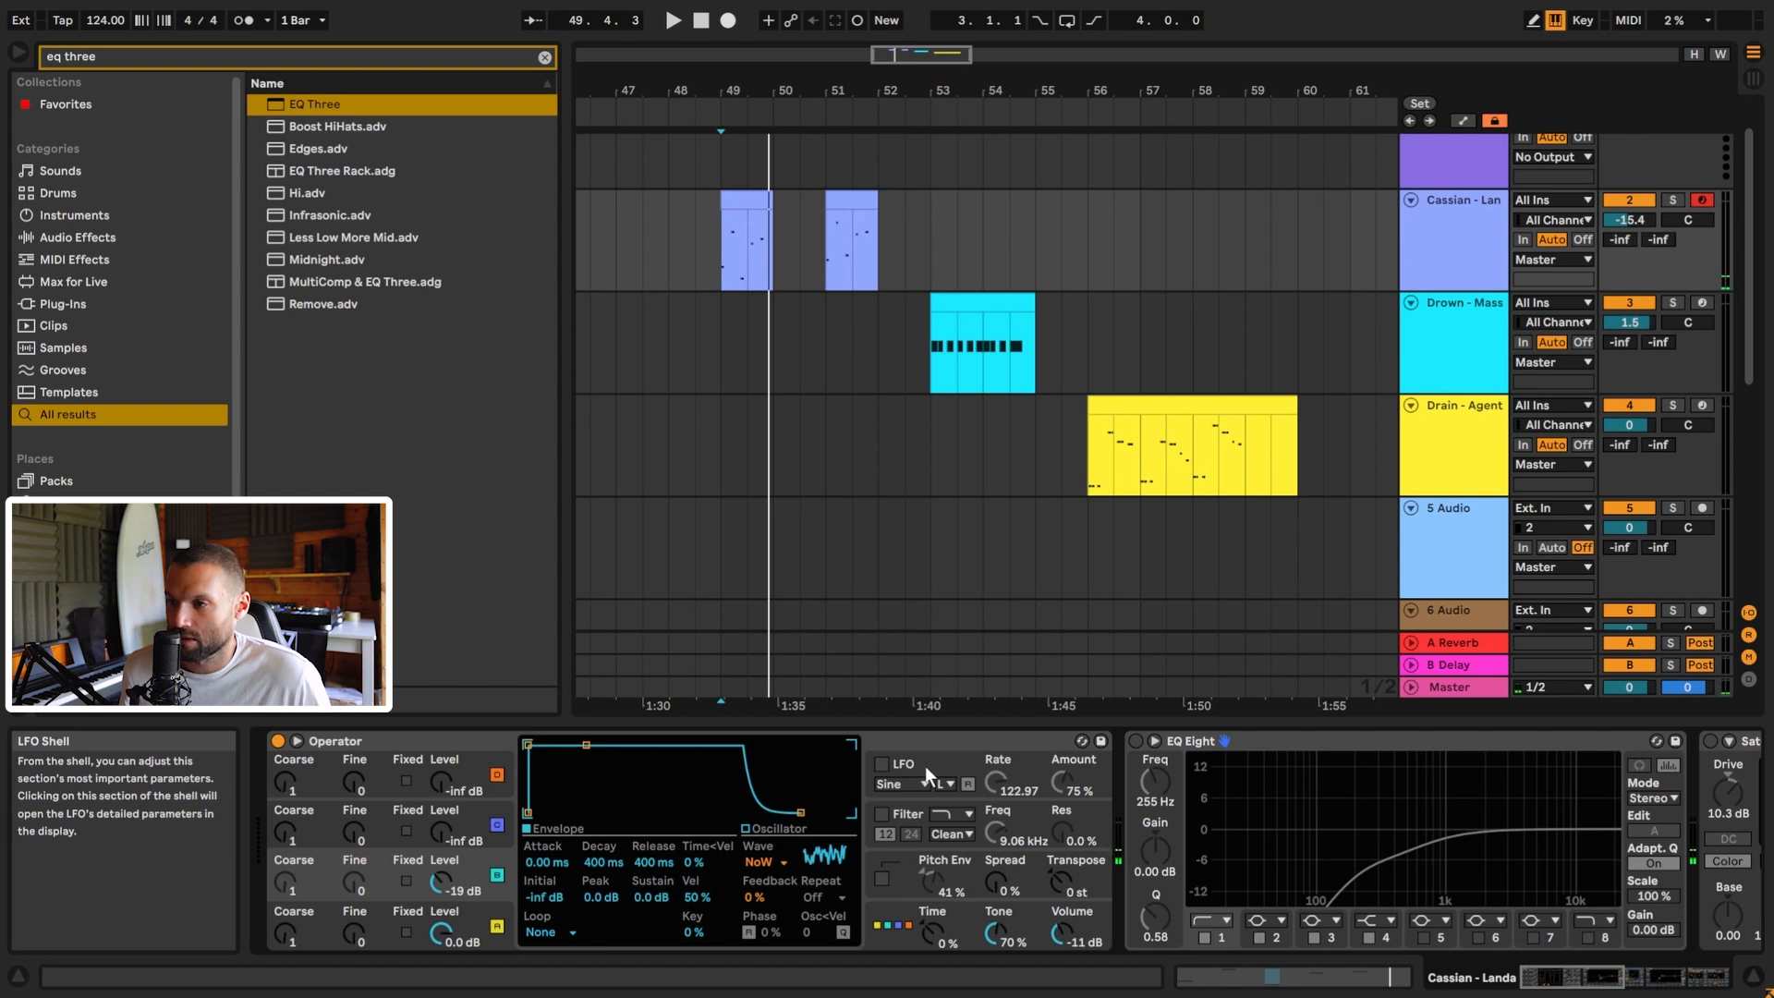
Enable Operator's LFO and audition its effect on the Cassian clip.
left_click(923, 767)
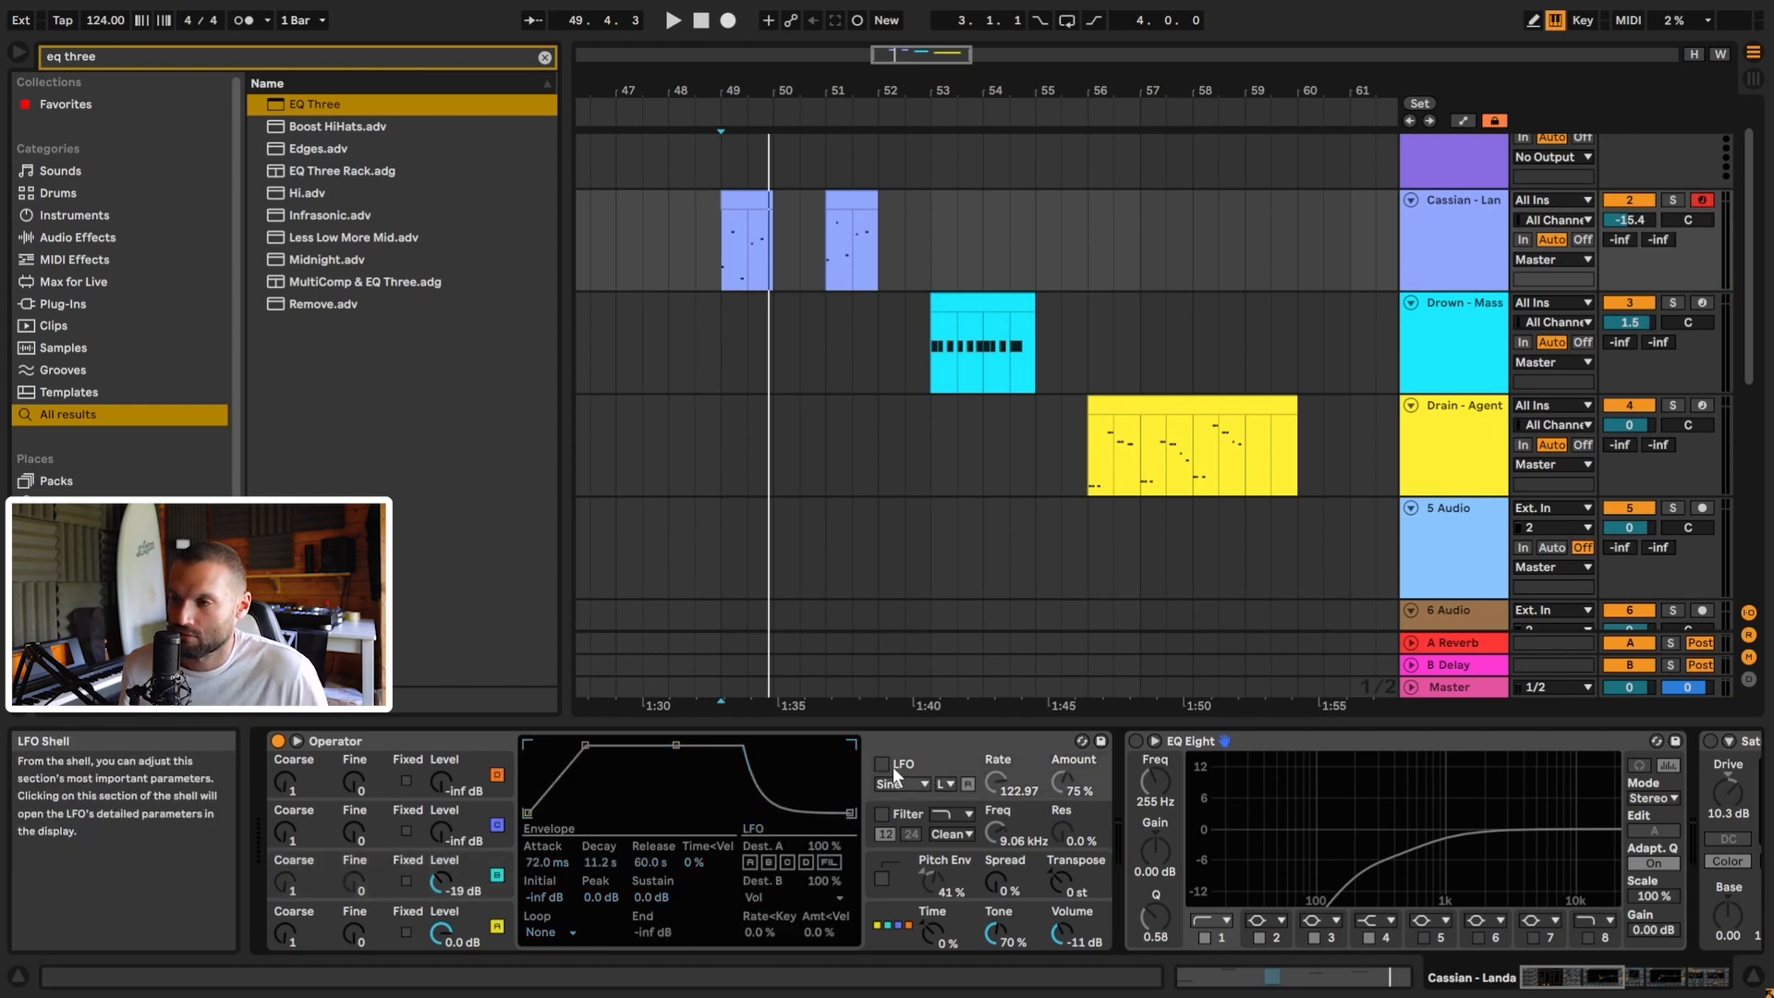
left_click(883, 765)
key("space")
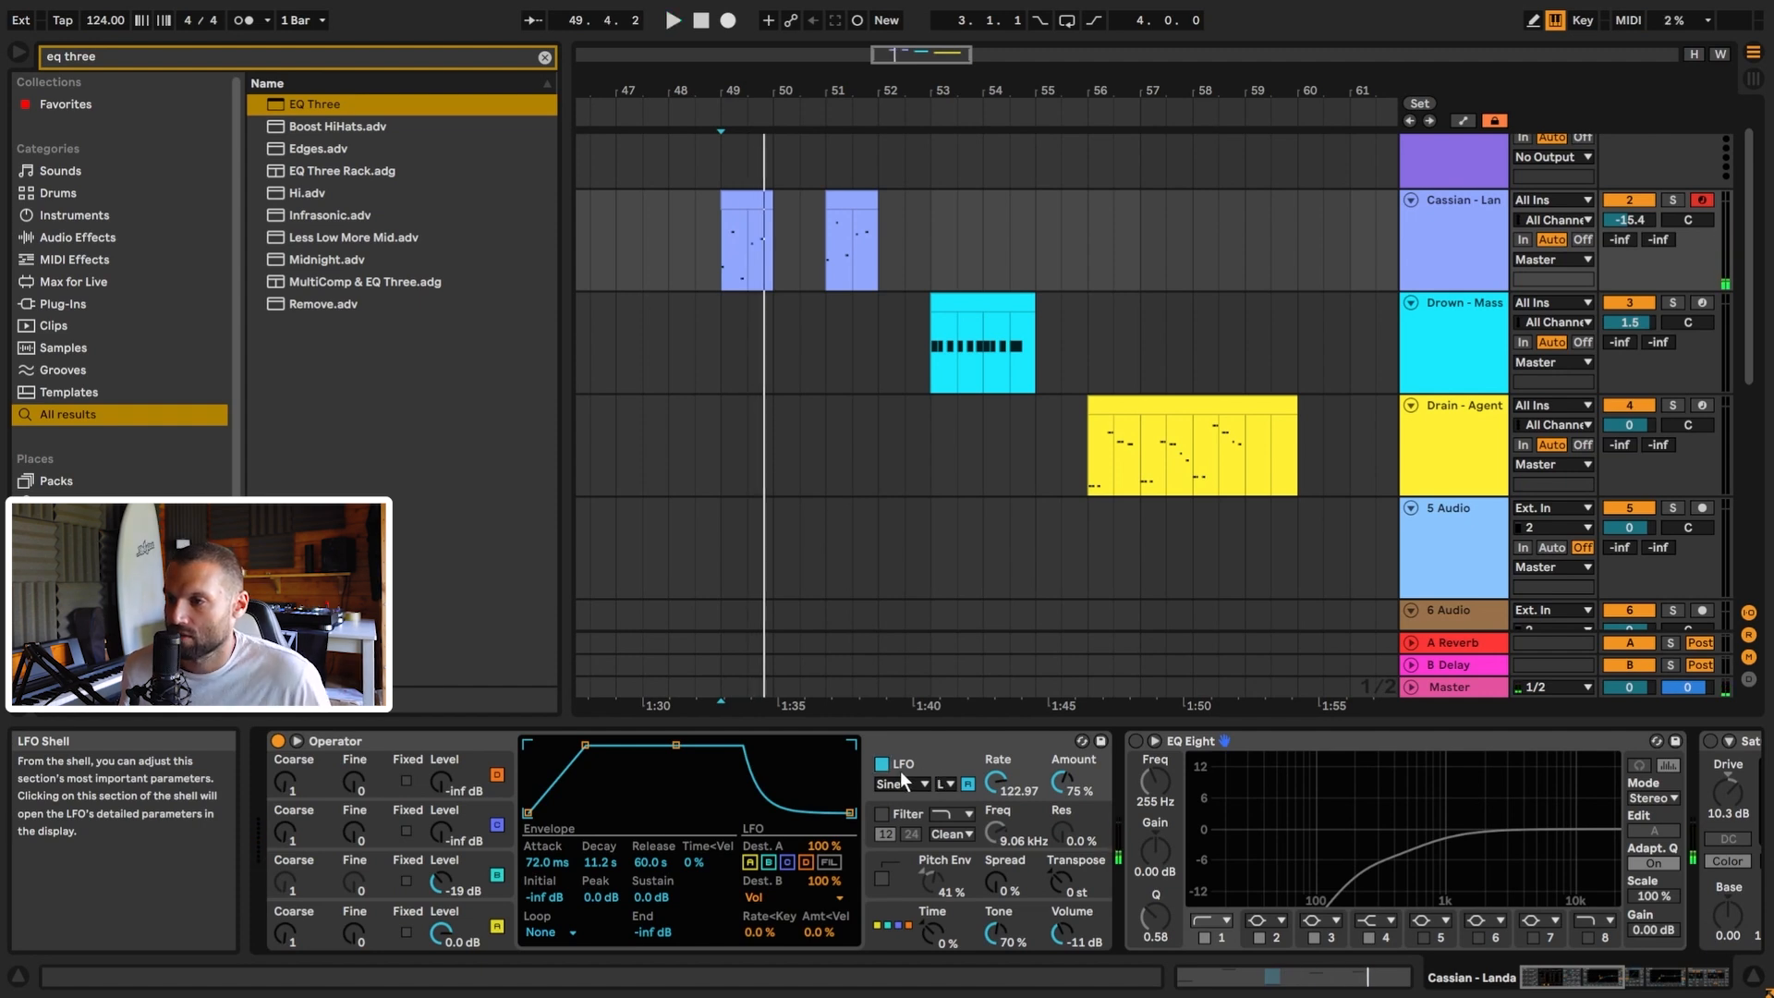
key("space")
Review the LFO's retrigger and filter routing, set its destination B to Volume and audition the clip.
left_click(967, 784)
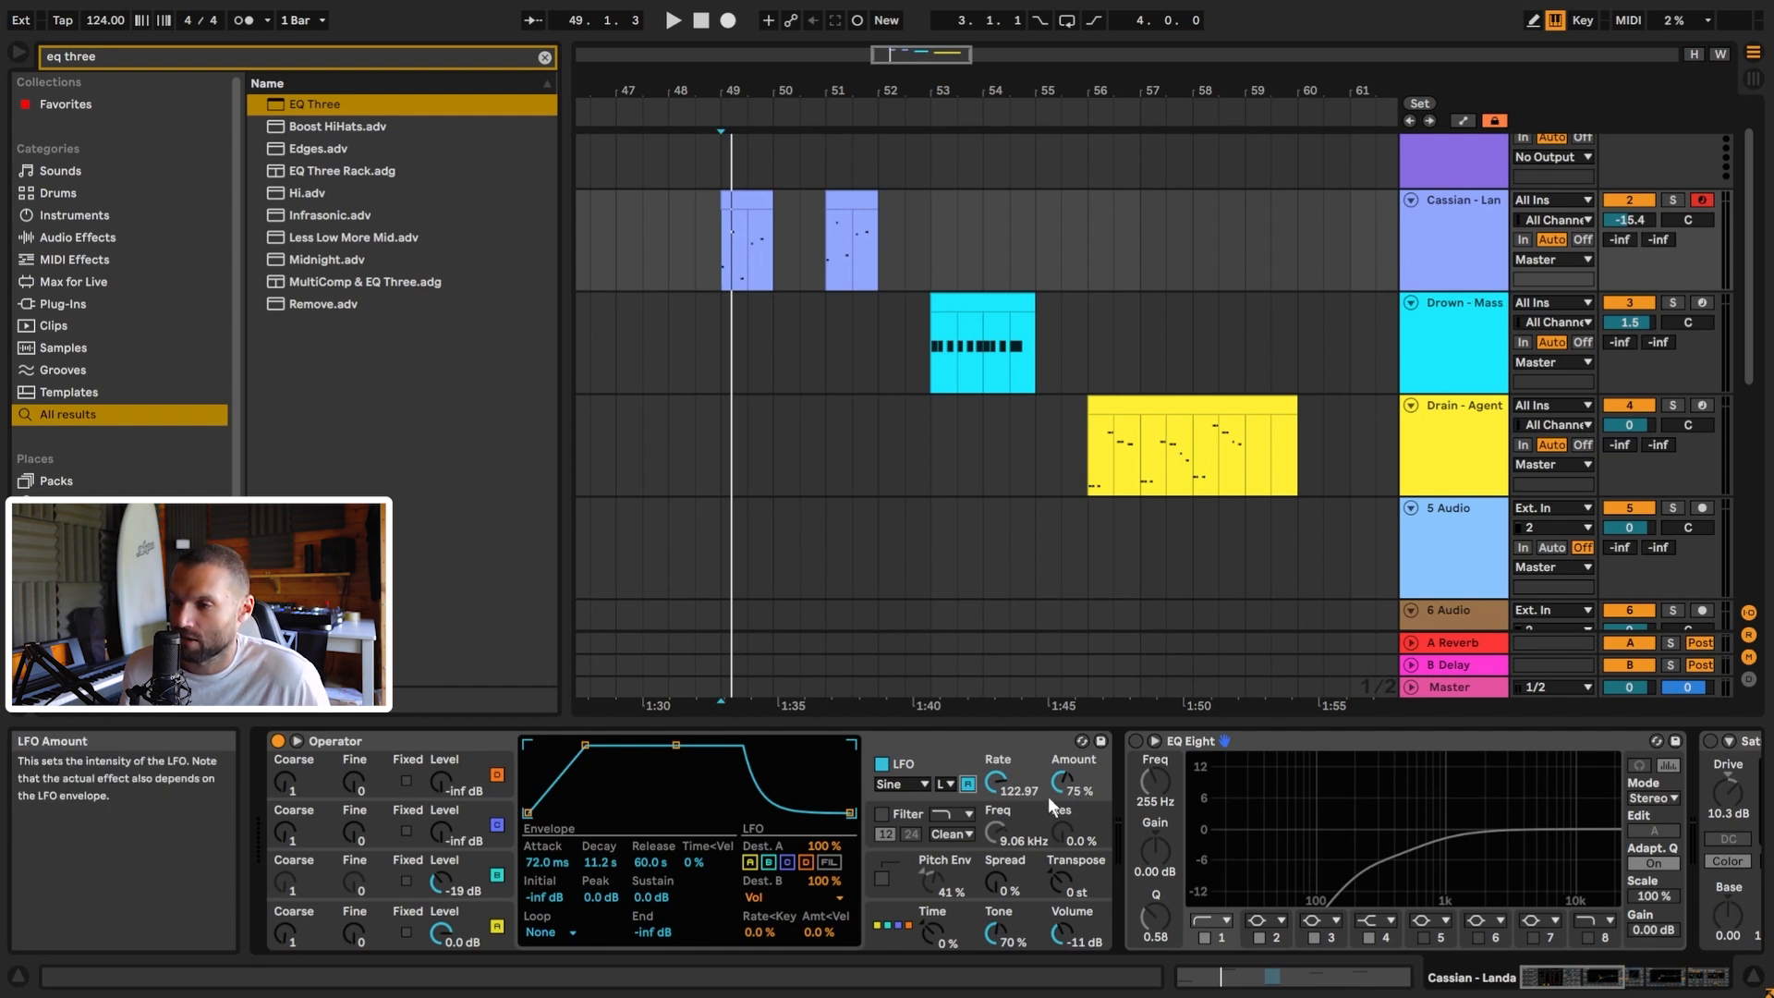
left_click(828, 863)
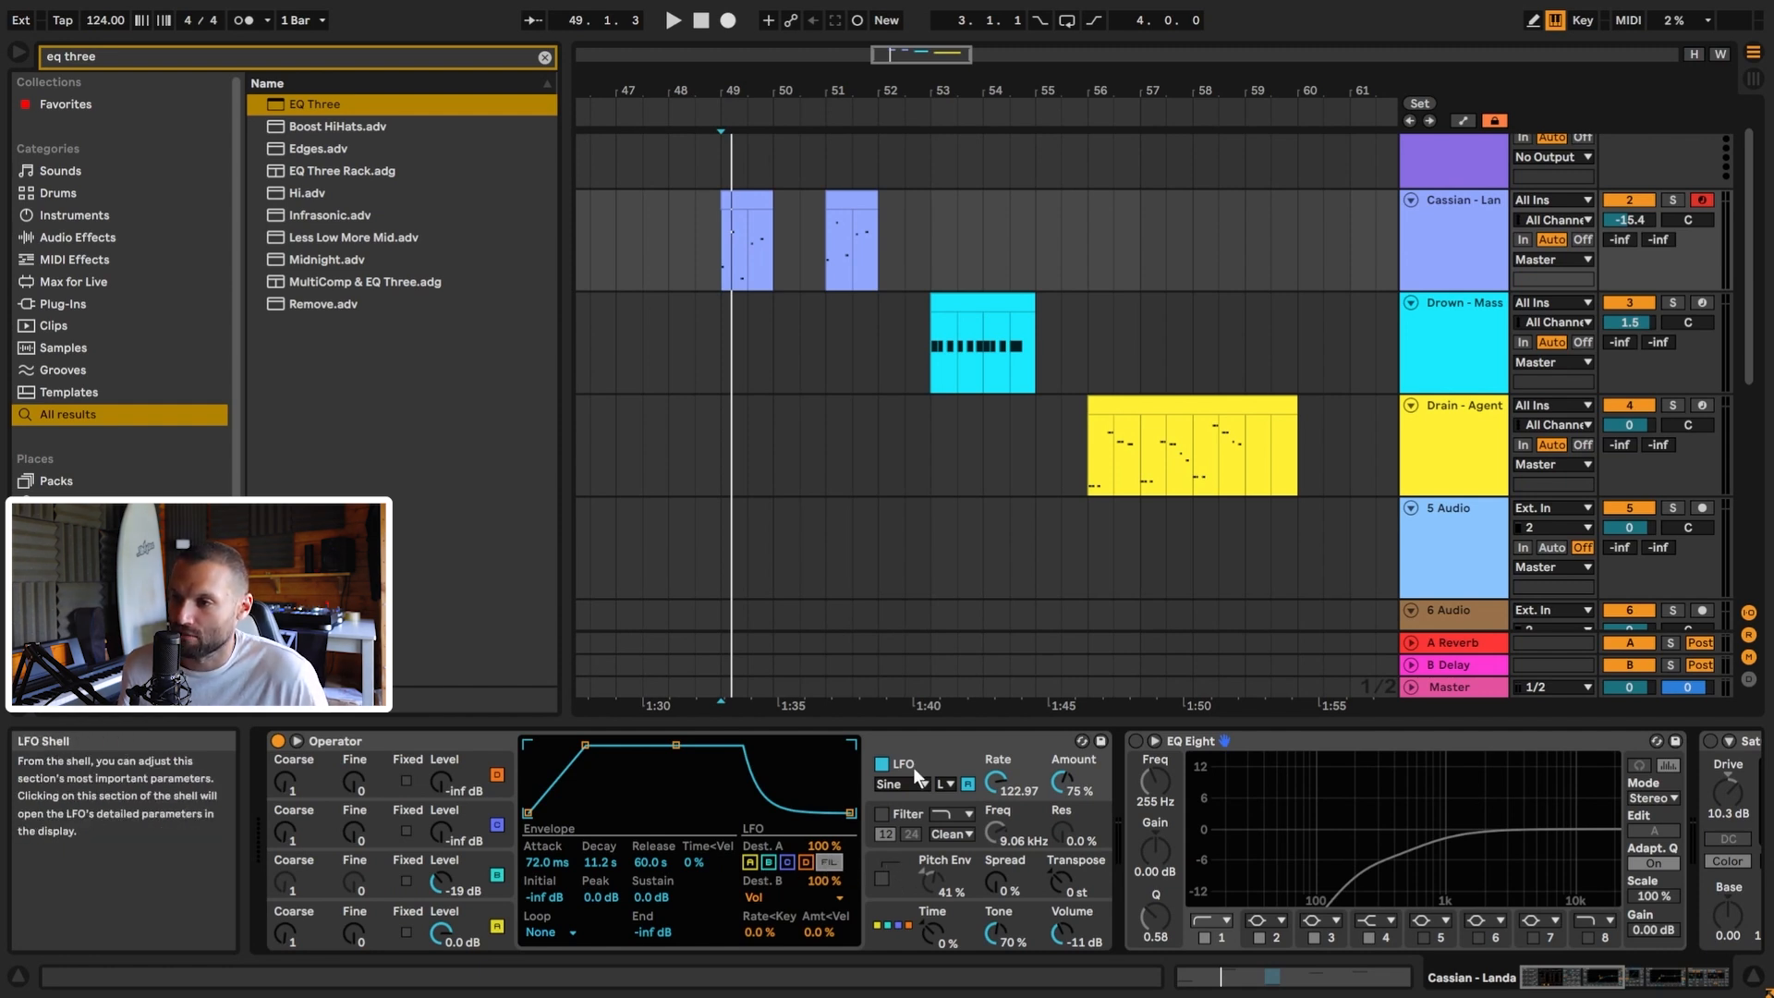
left_click(806, 894)
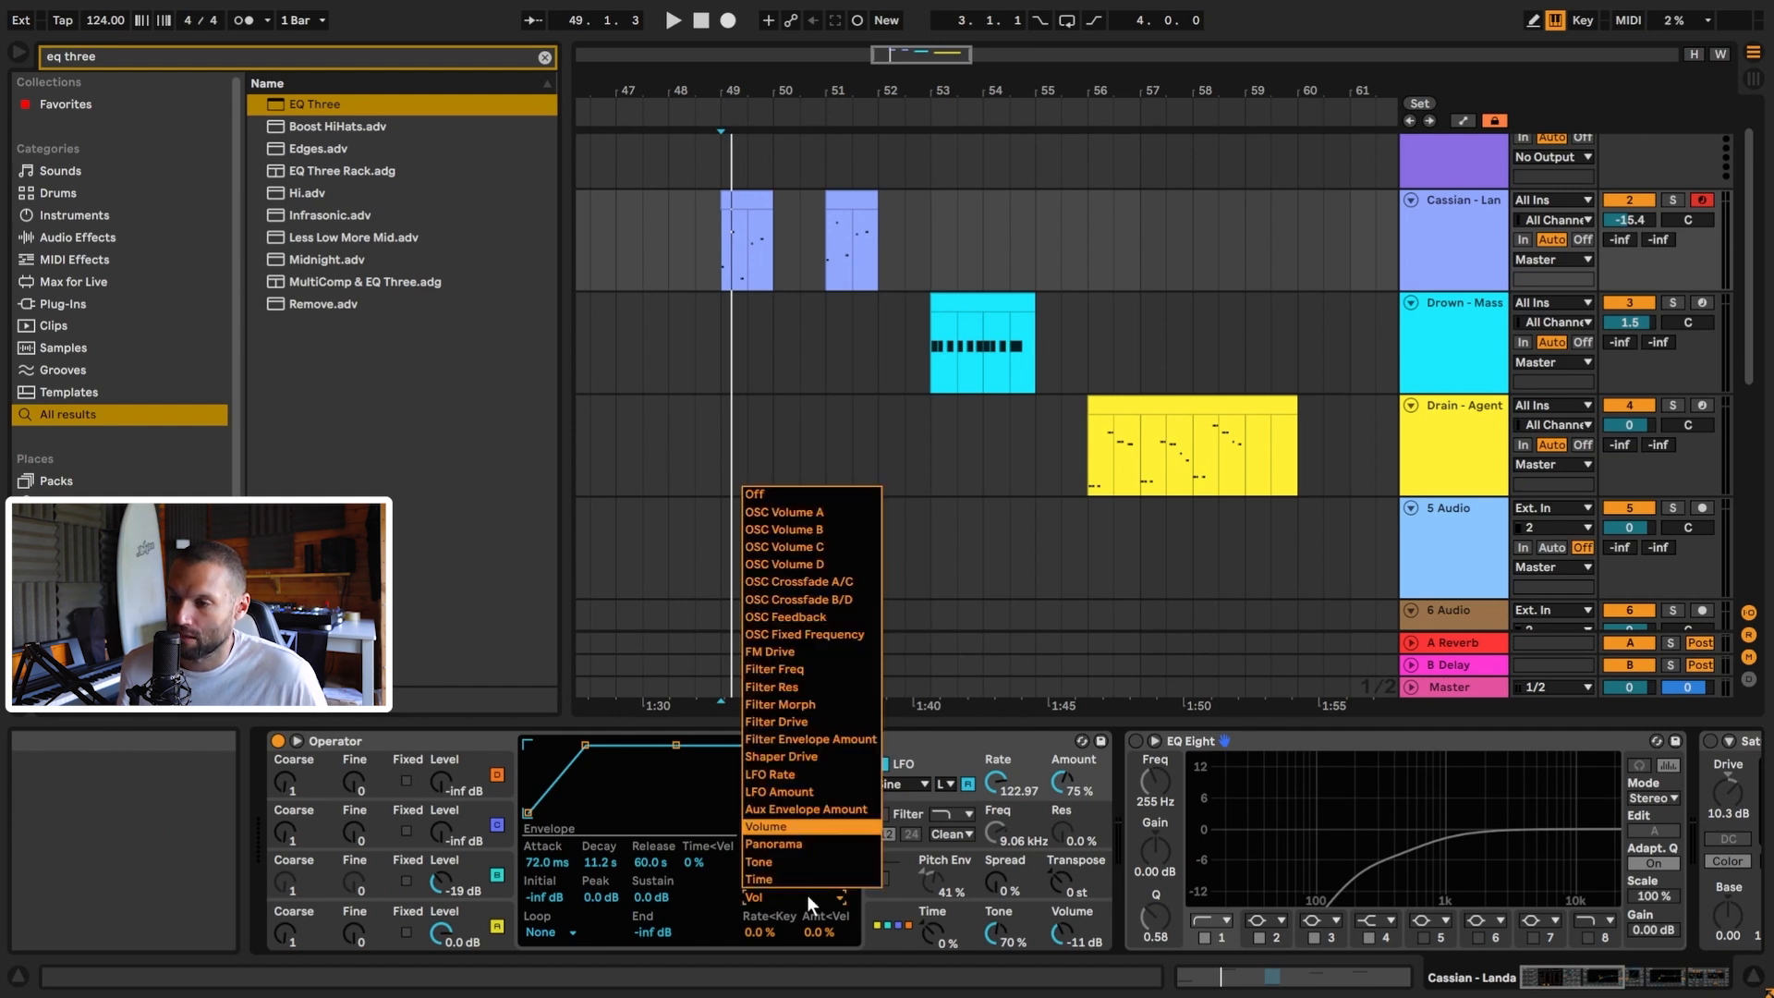
left_click(791, 827)
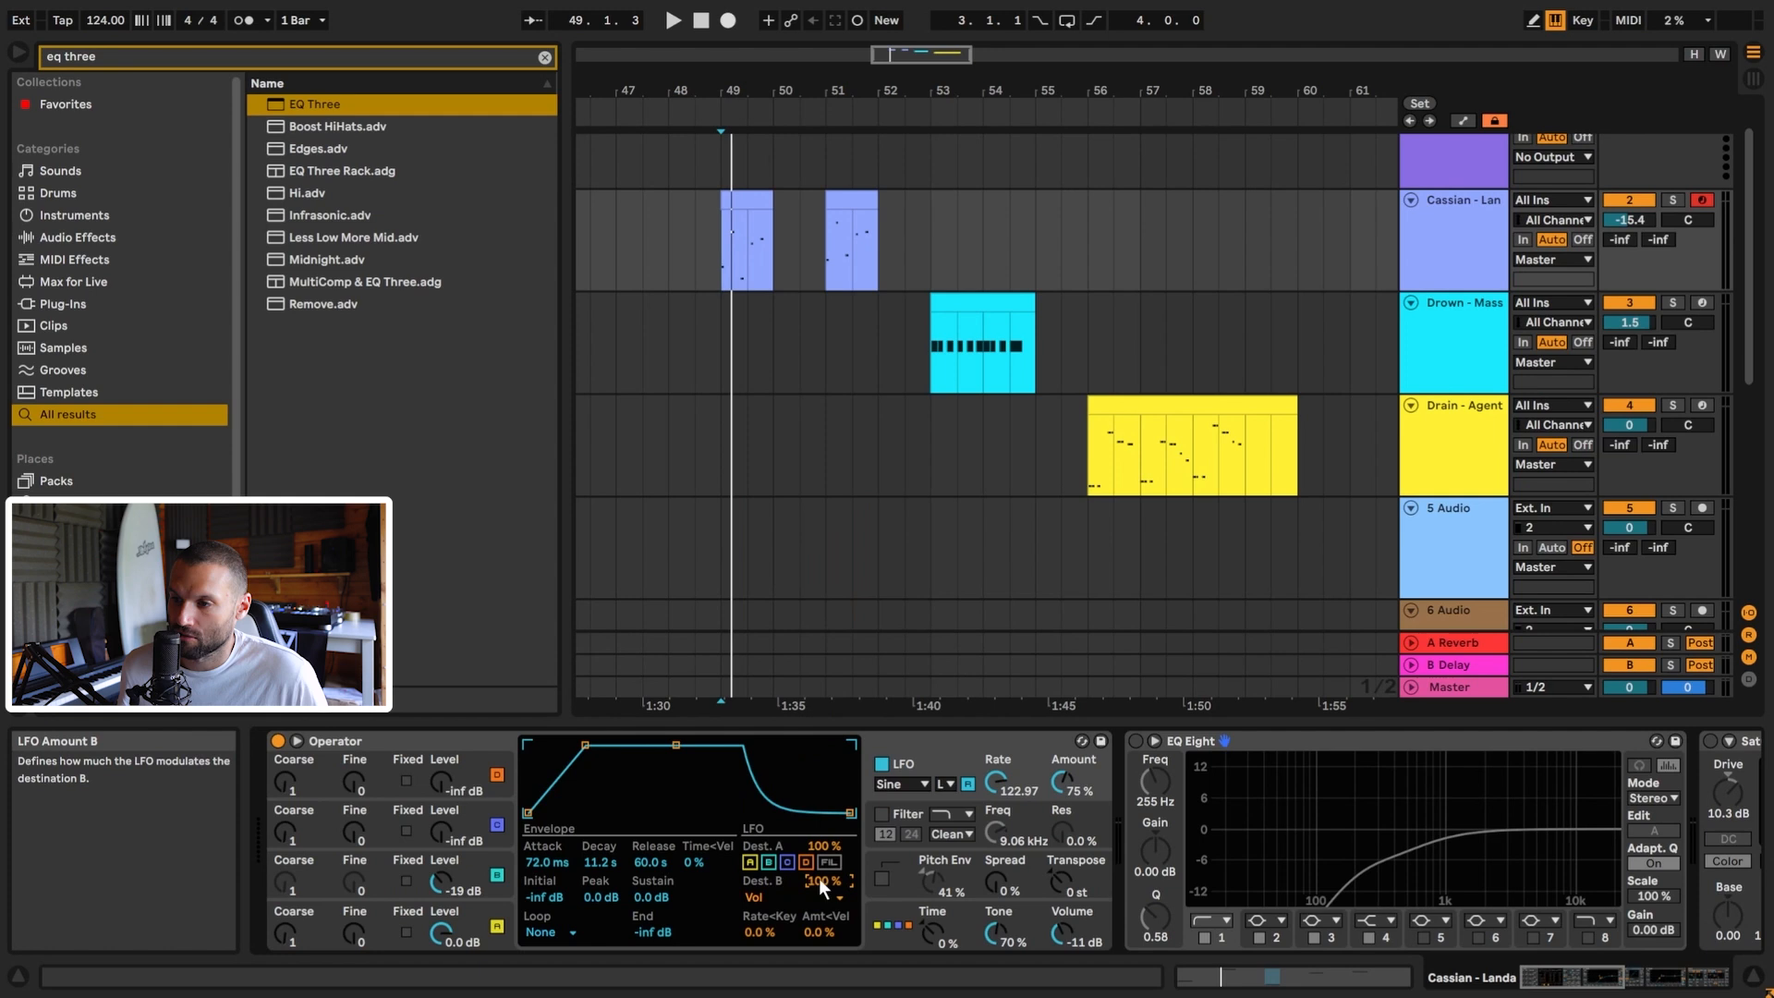
key("space")
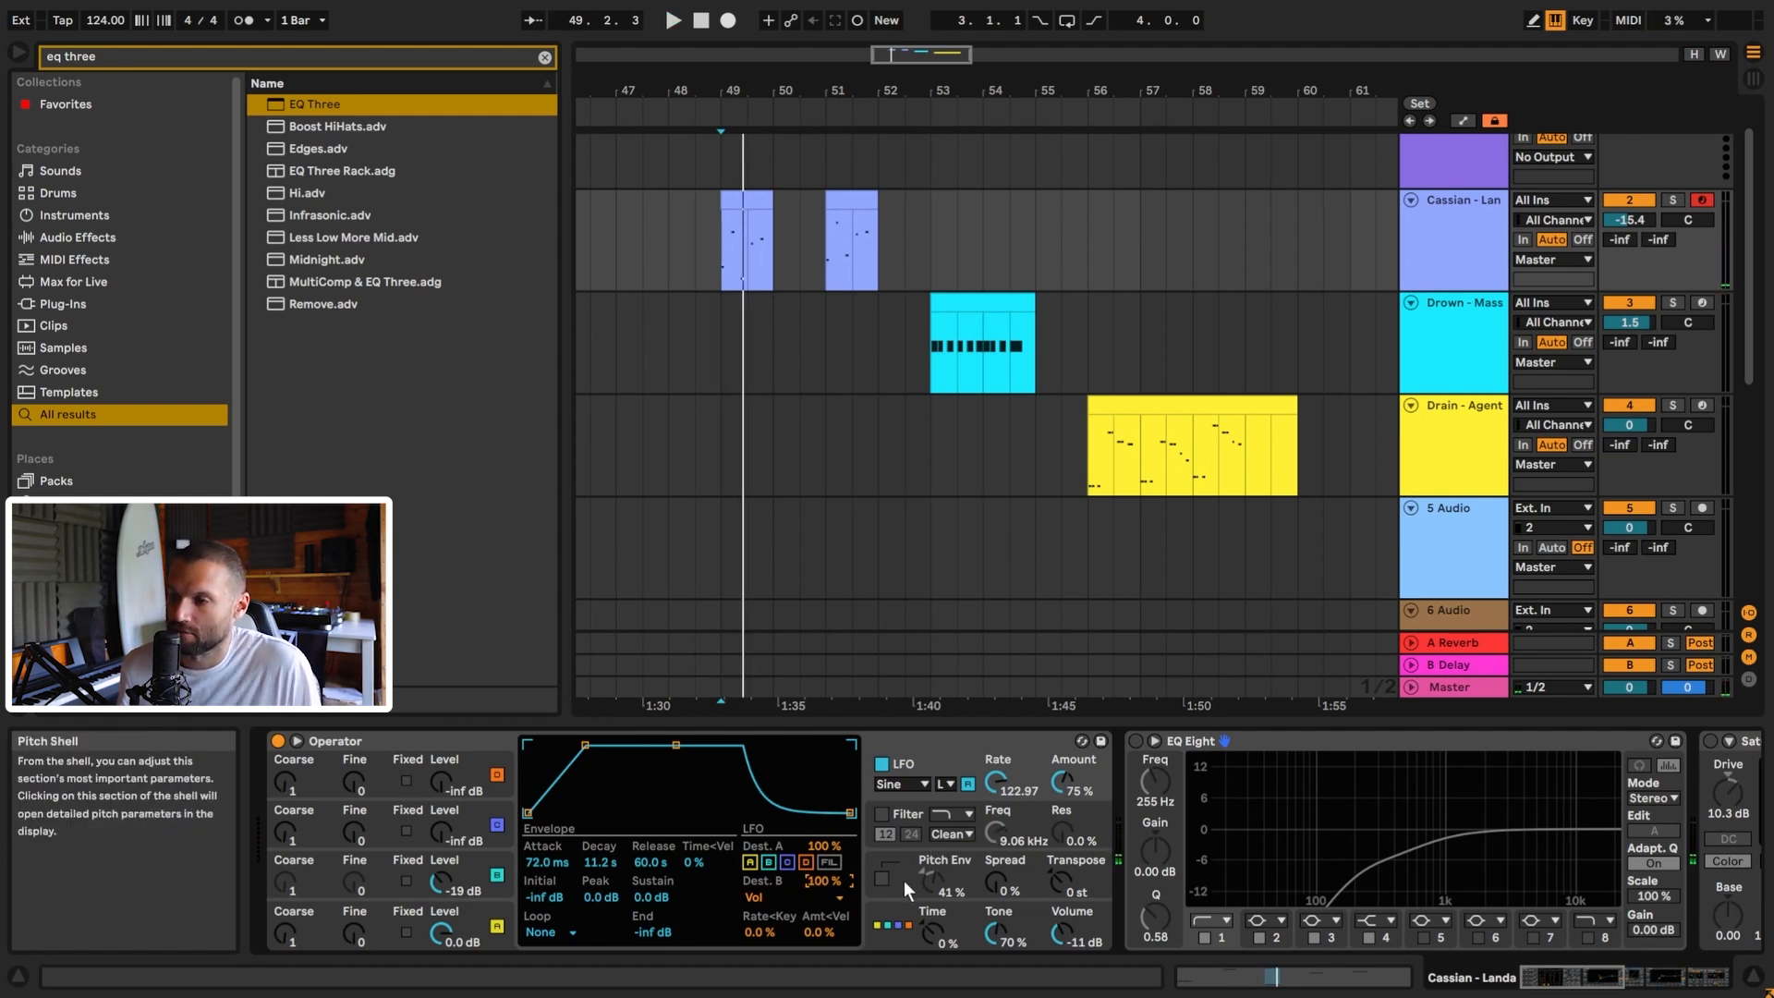
Turn on Operator's filter and audition the clip with the filter envelope active.
left_click(880, 812)
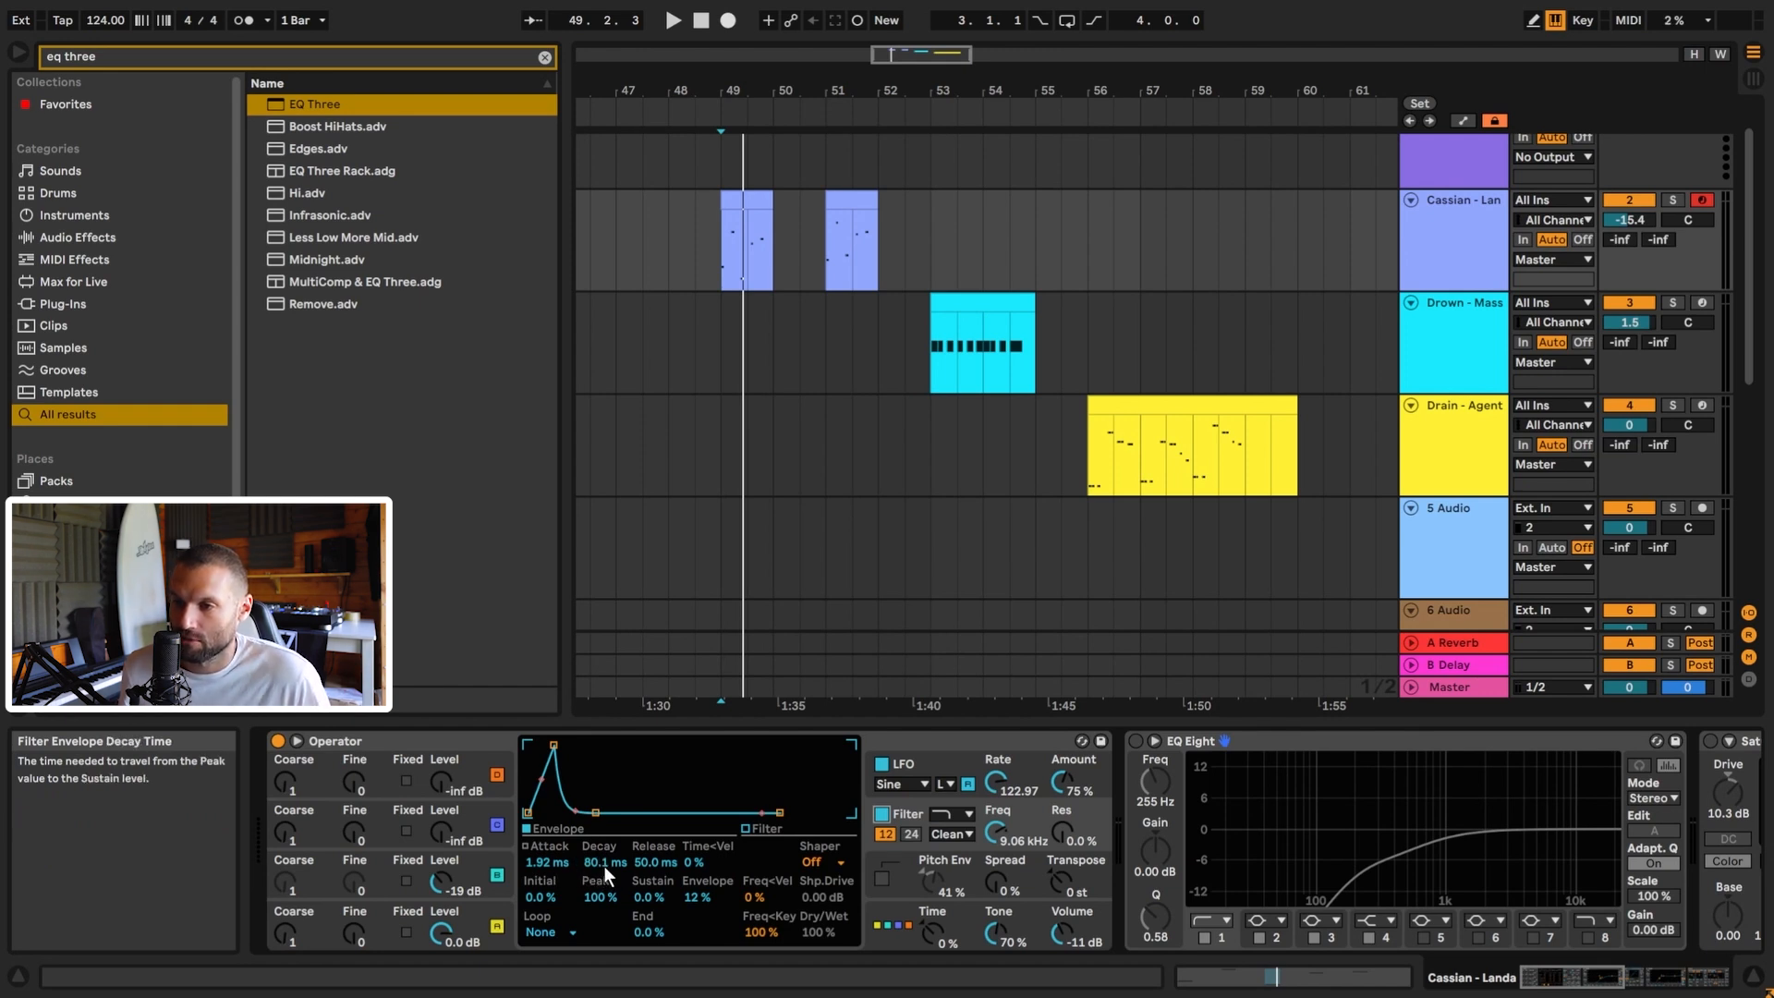
key("space")
key("space")
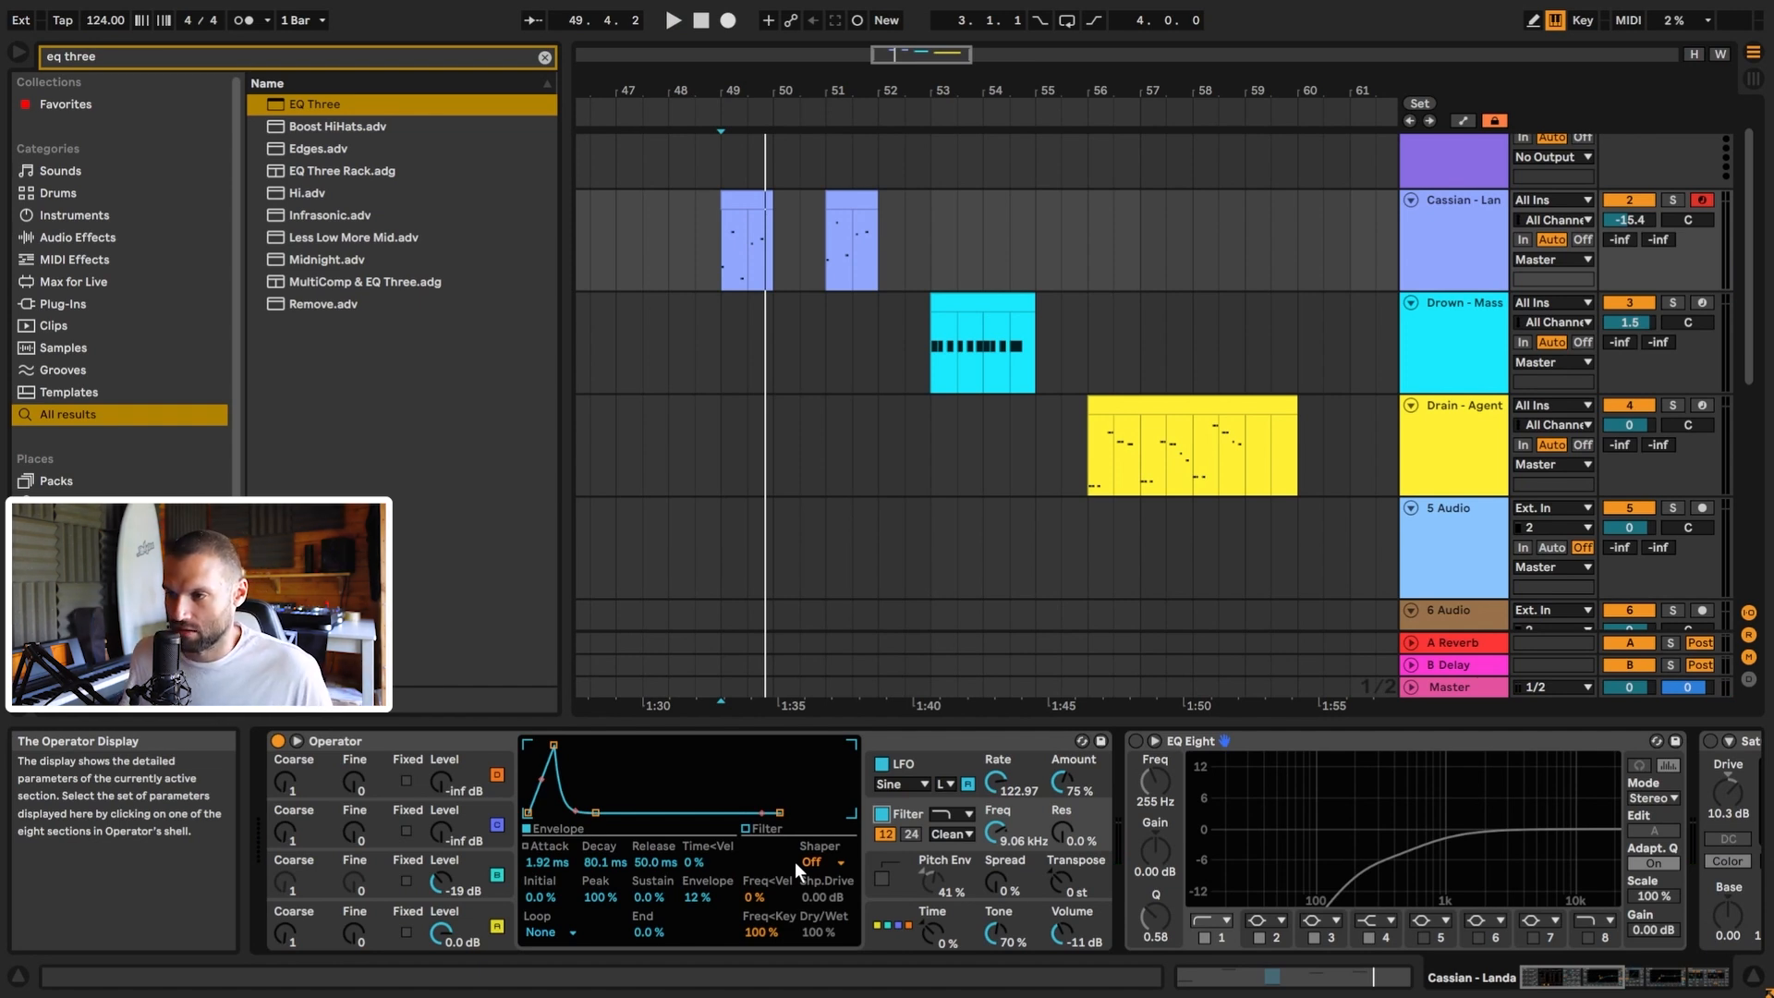
Raise the Cassian track's volume to -6.7 dB during playback.
key("space")
left_click_drag(1628, 219, 1629, 208)
key("space")
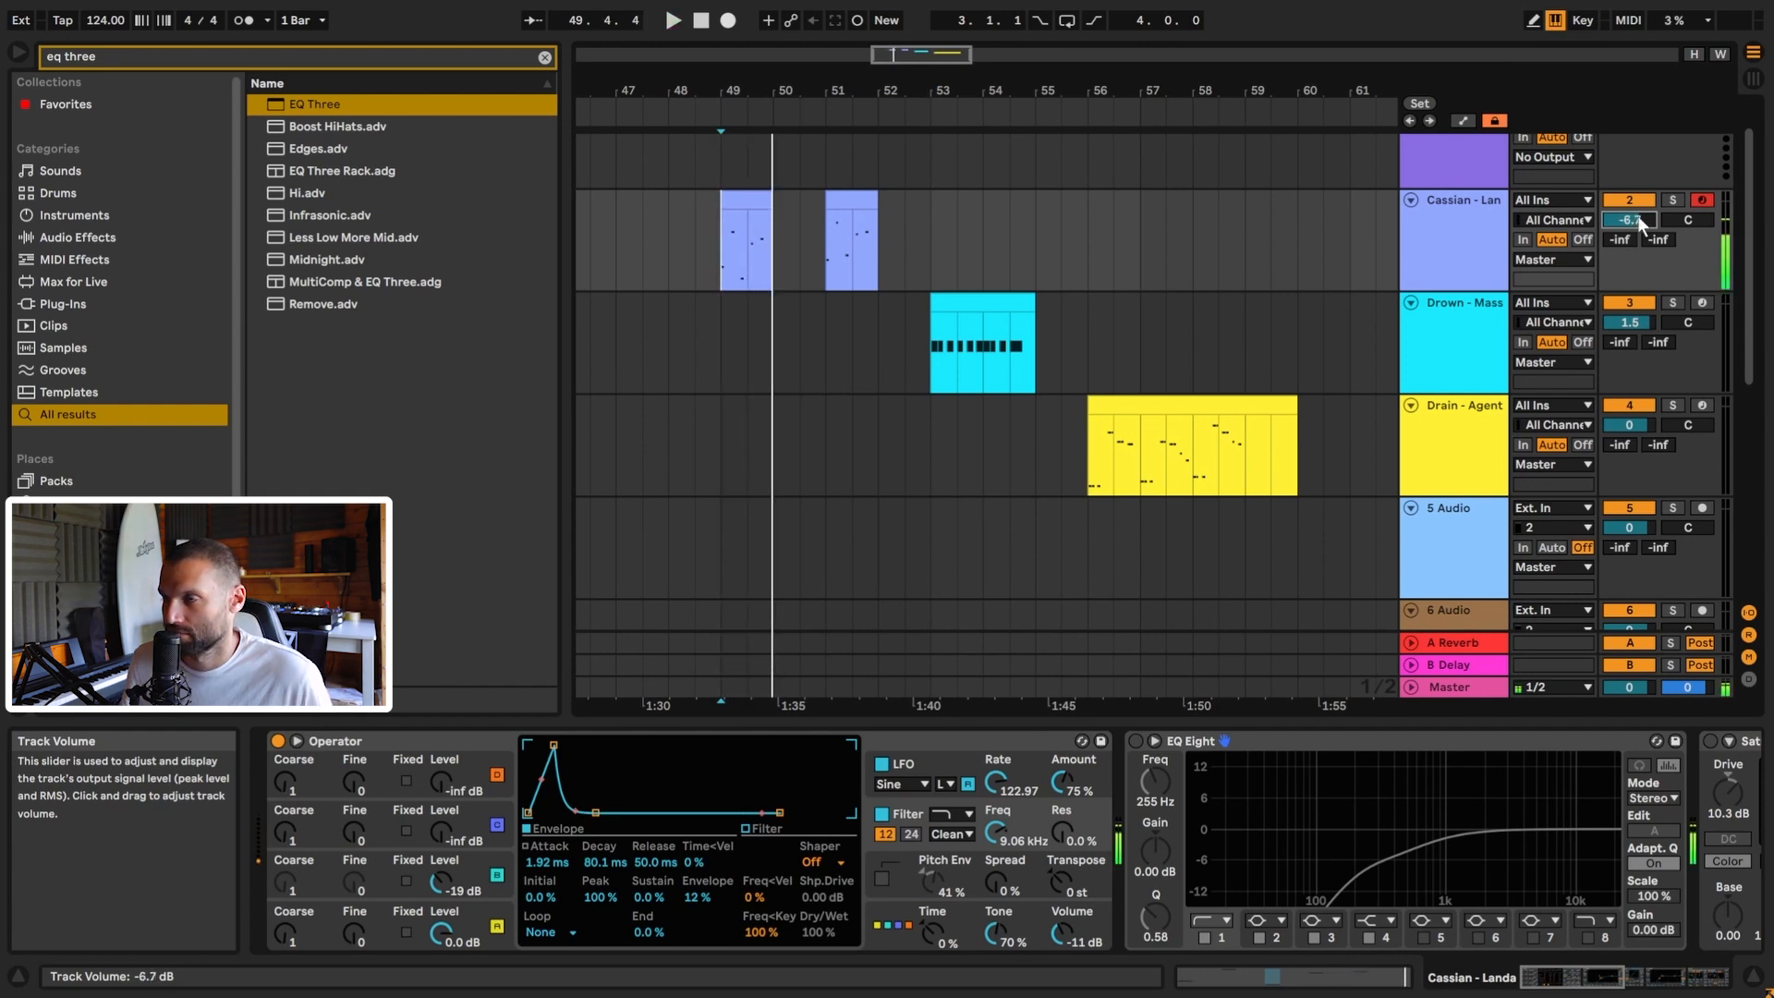
Compare the sound with Operator's pitch envelope on and off during playback, leaving the envelope on.
left_click(882, 876)
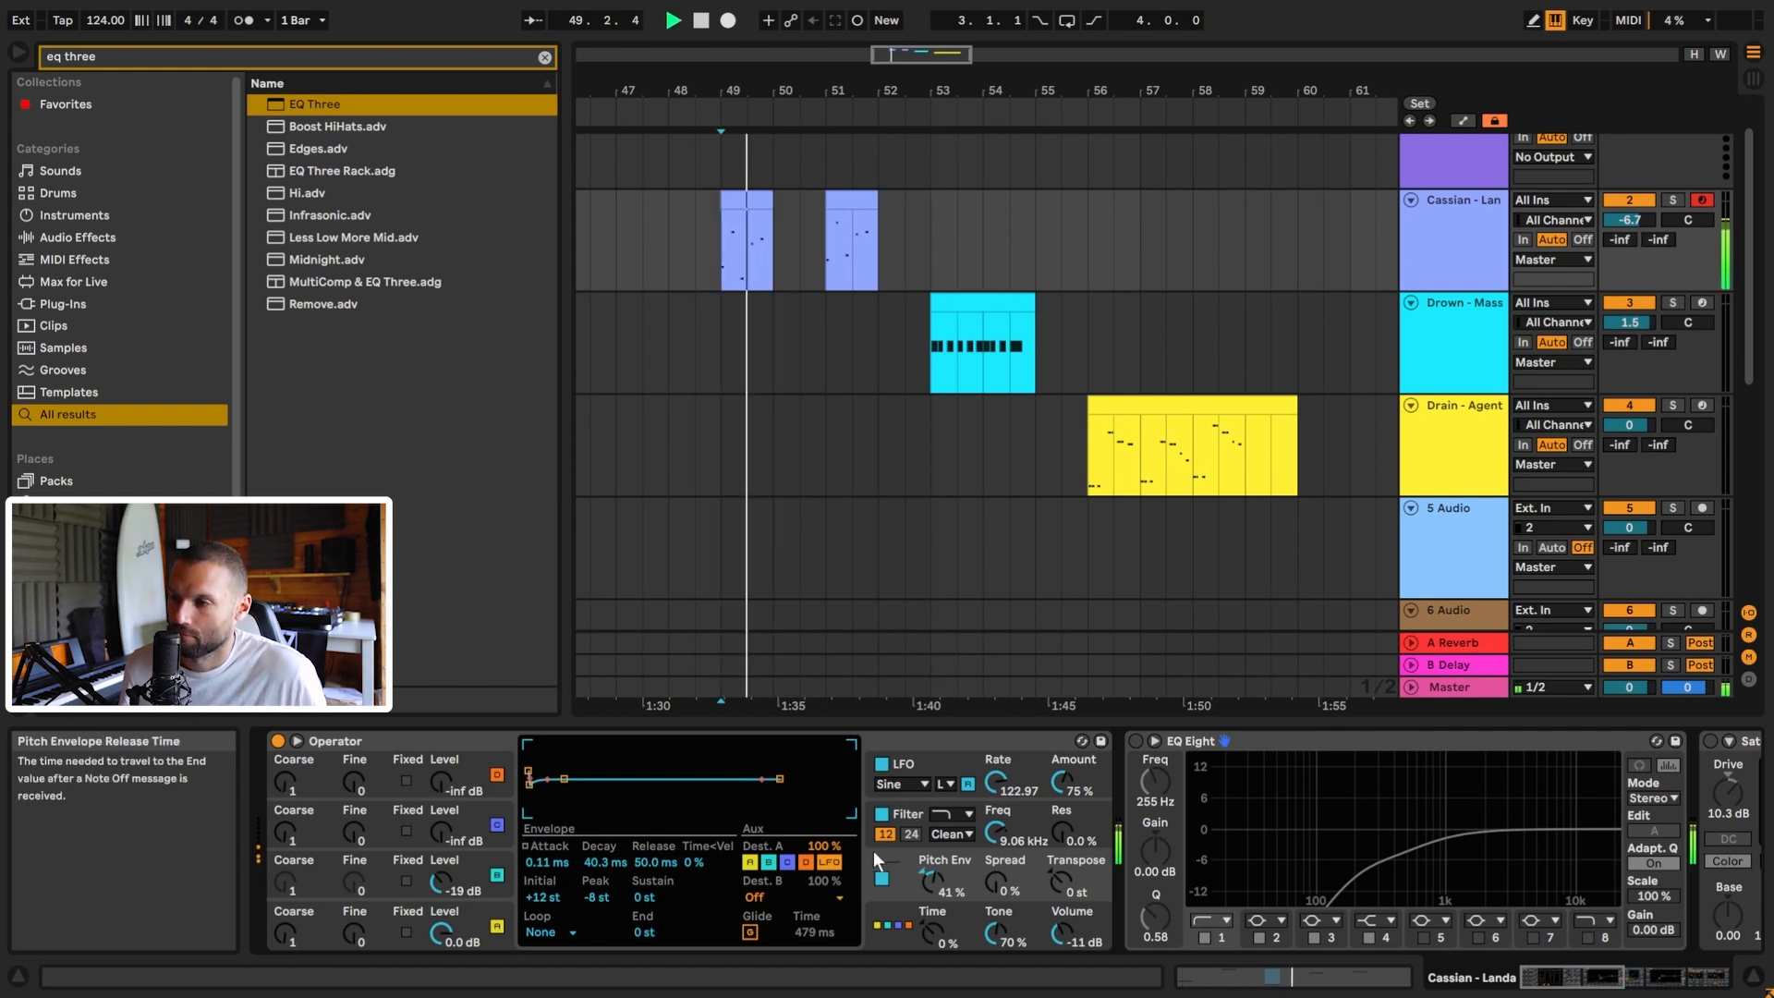
left_click(881, 878)
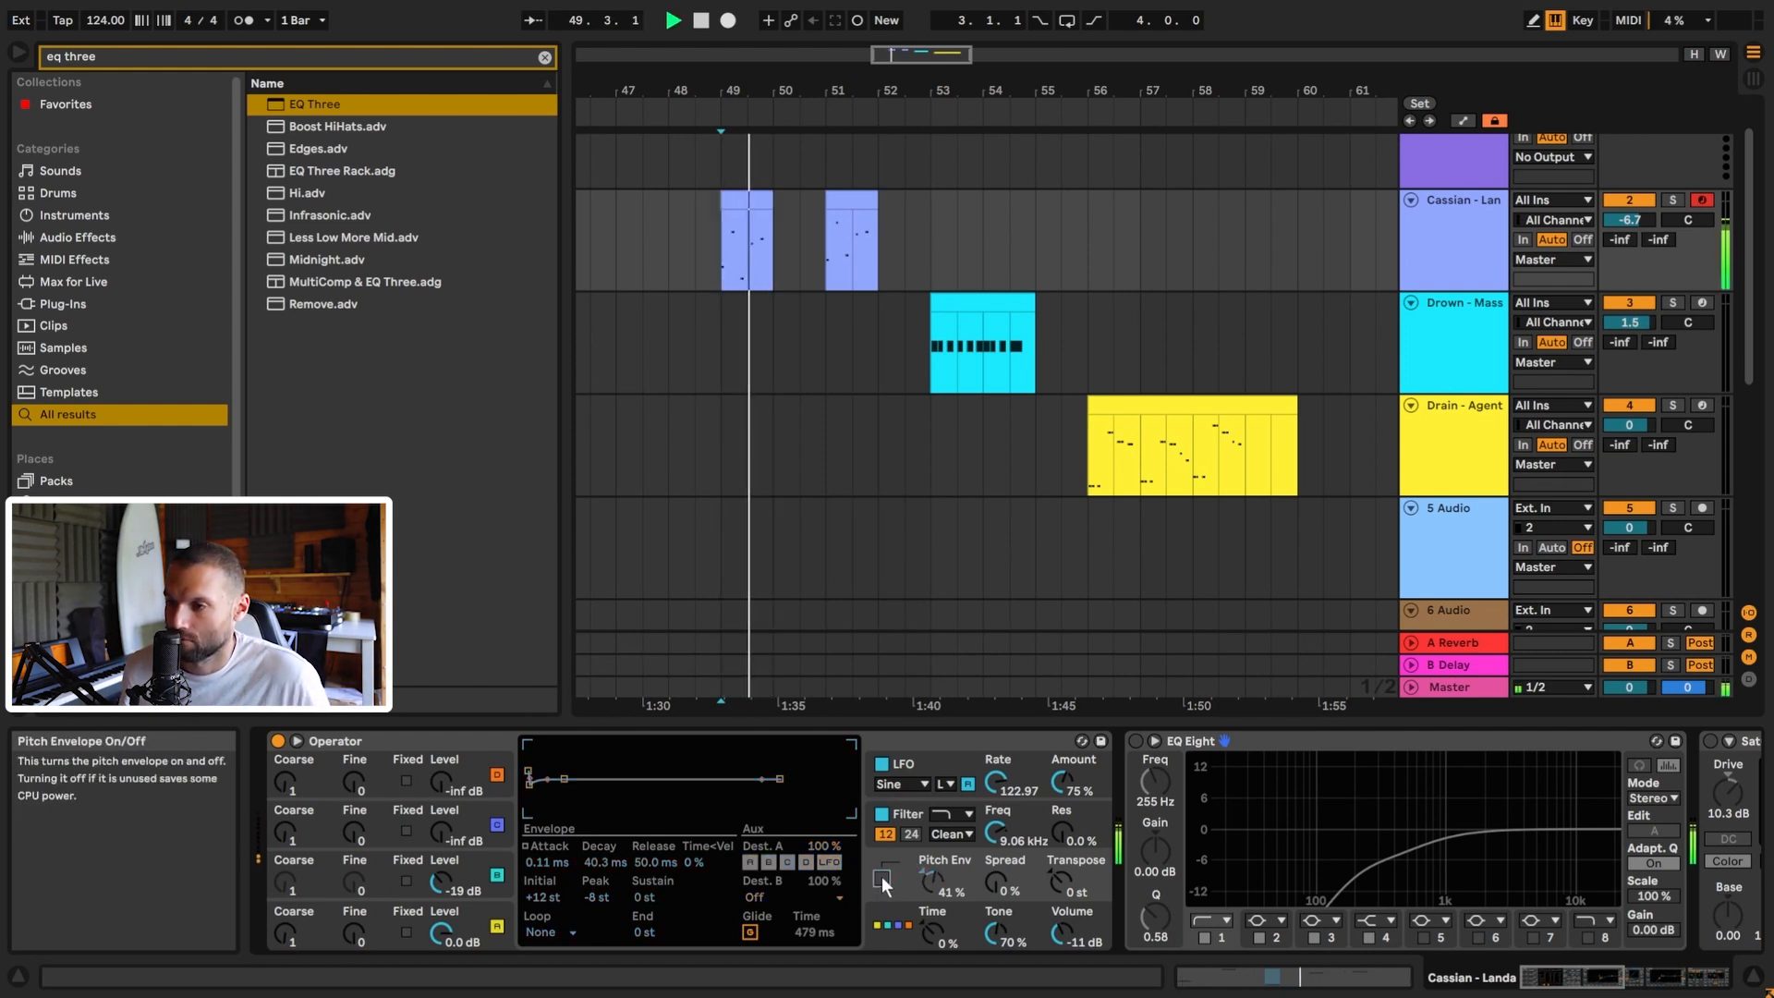
left_click(881, 878)
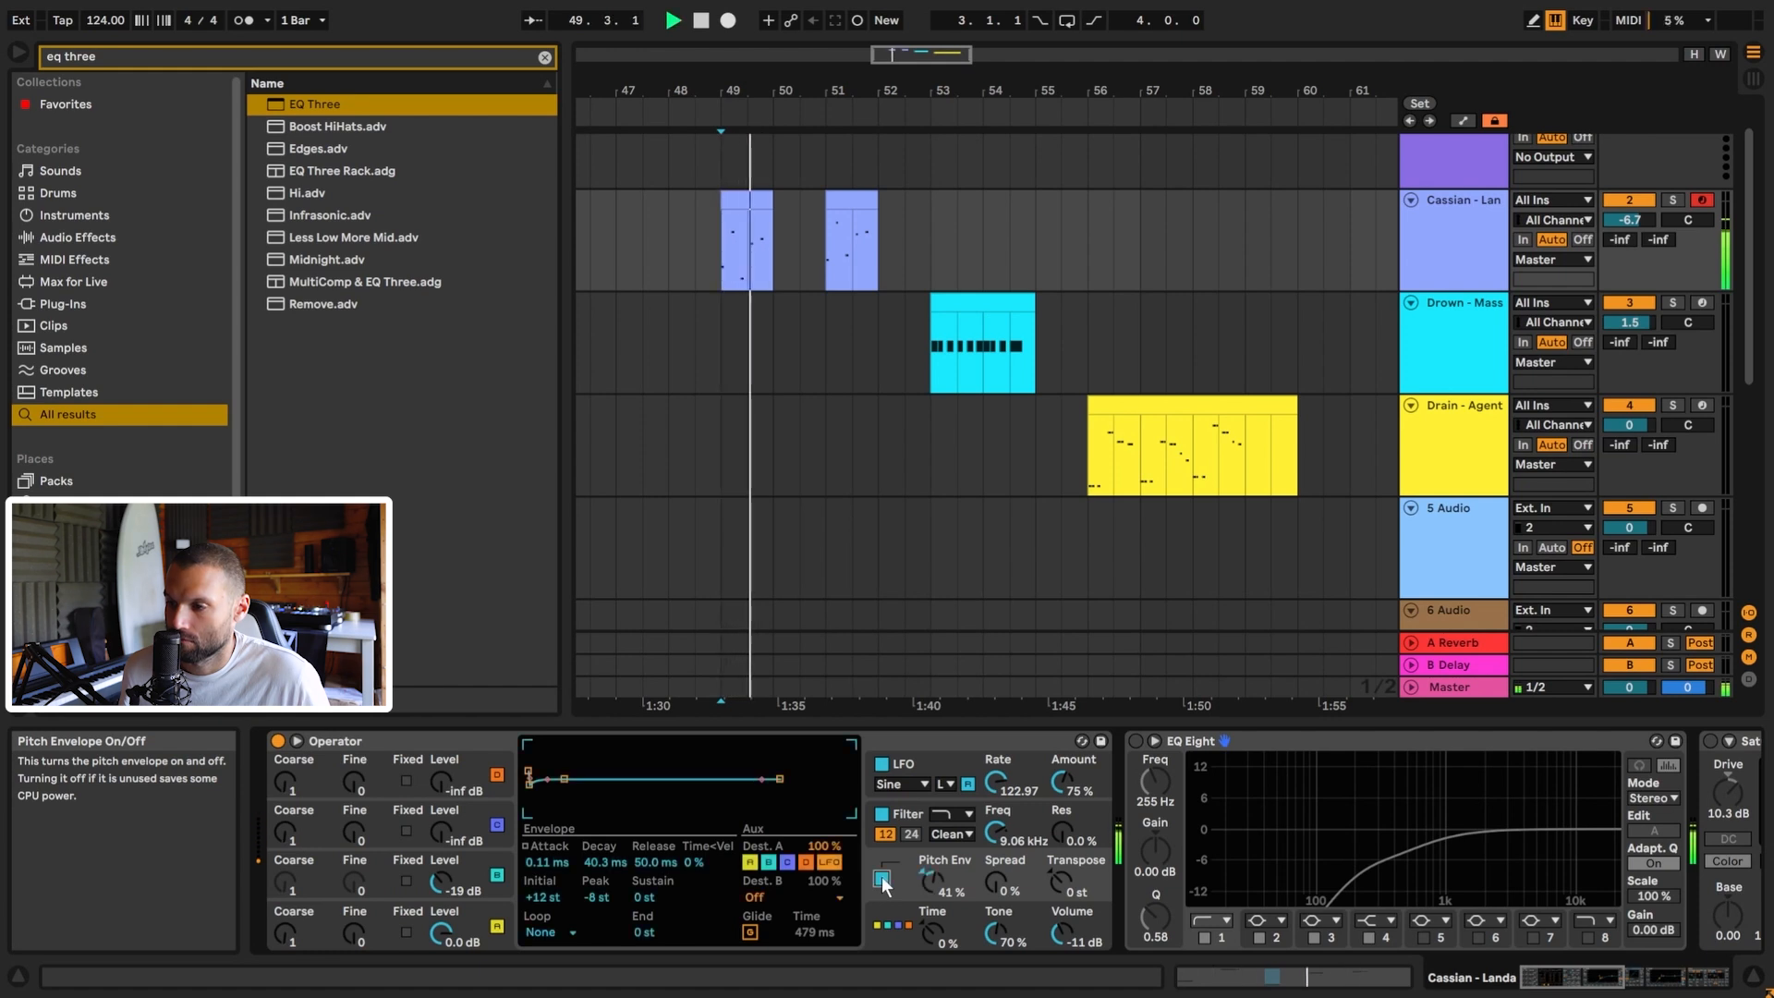
Try a pitch envelope amount of 100%, audition it and undo the change.
left_click_drag(955, 878, 956, 833)
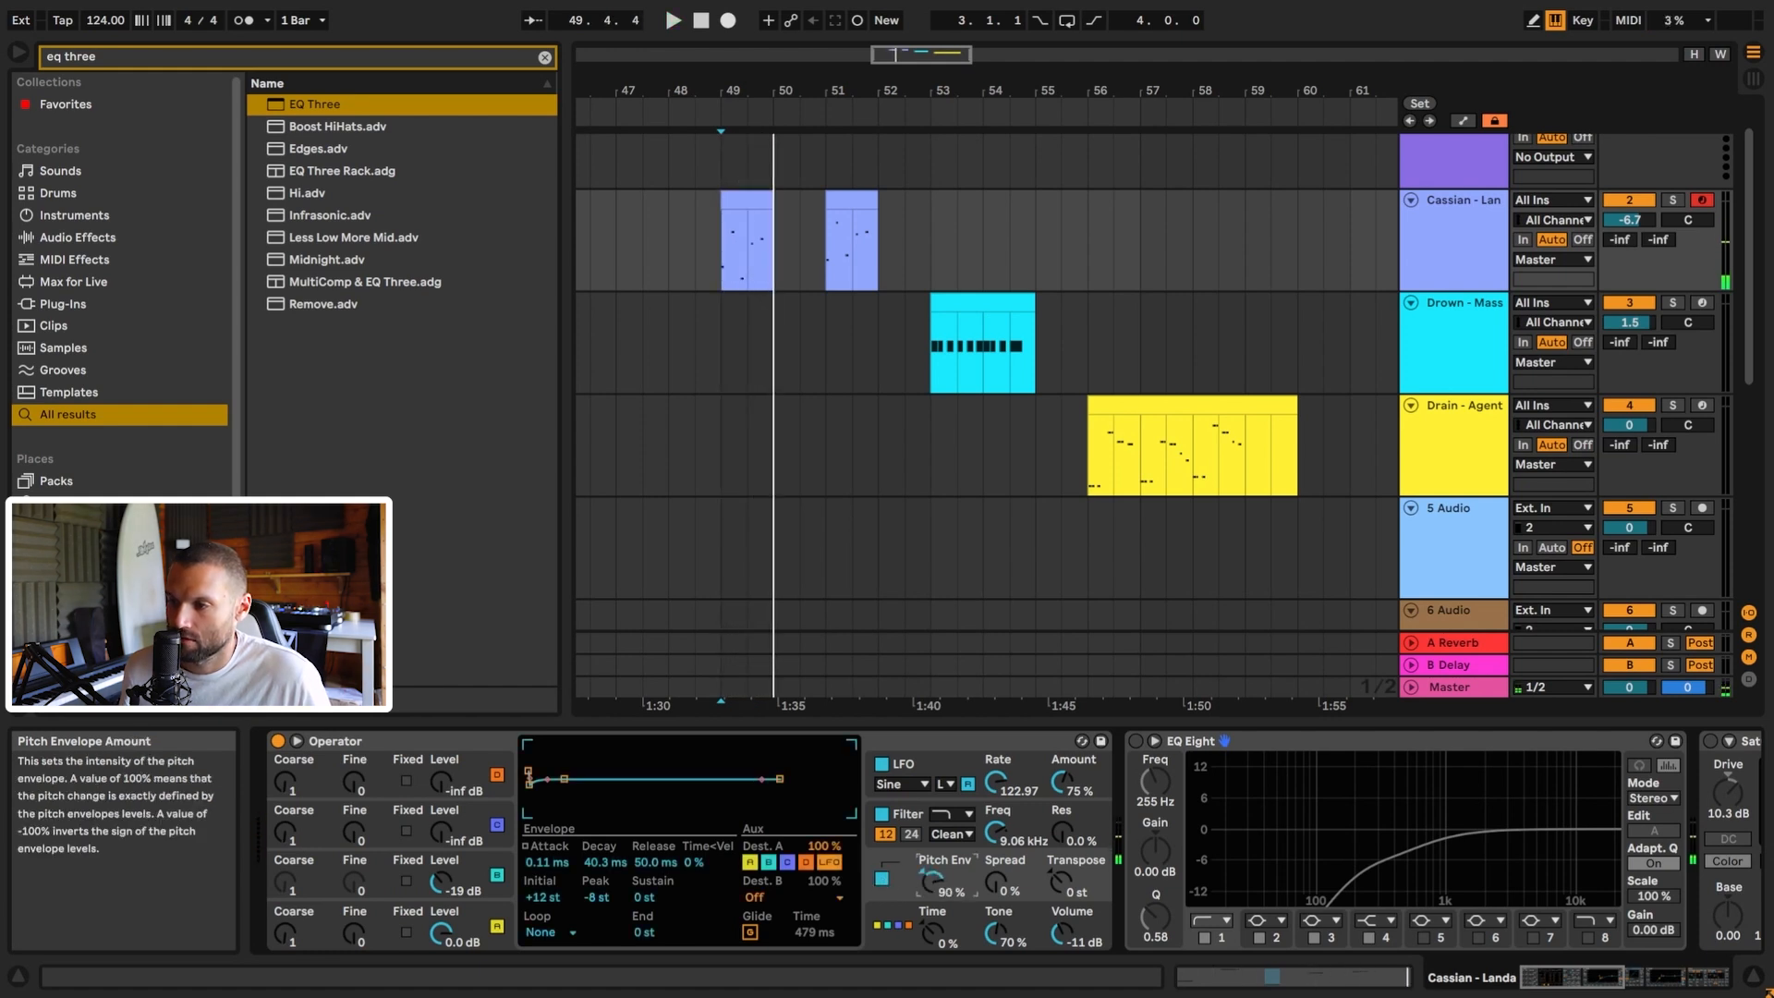
key("space")
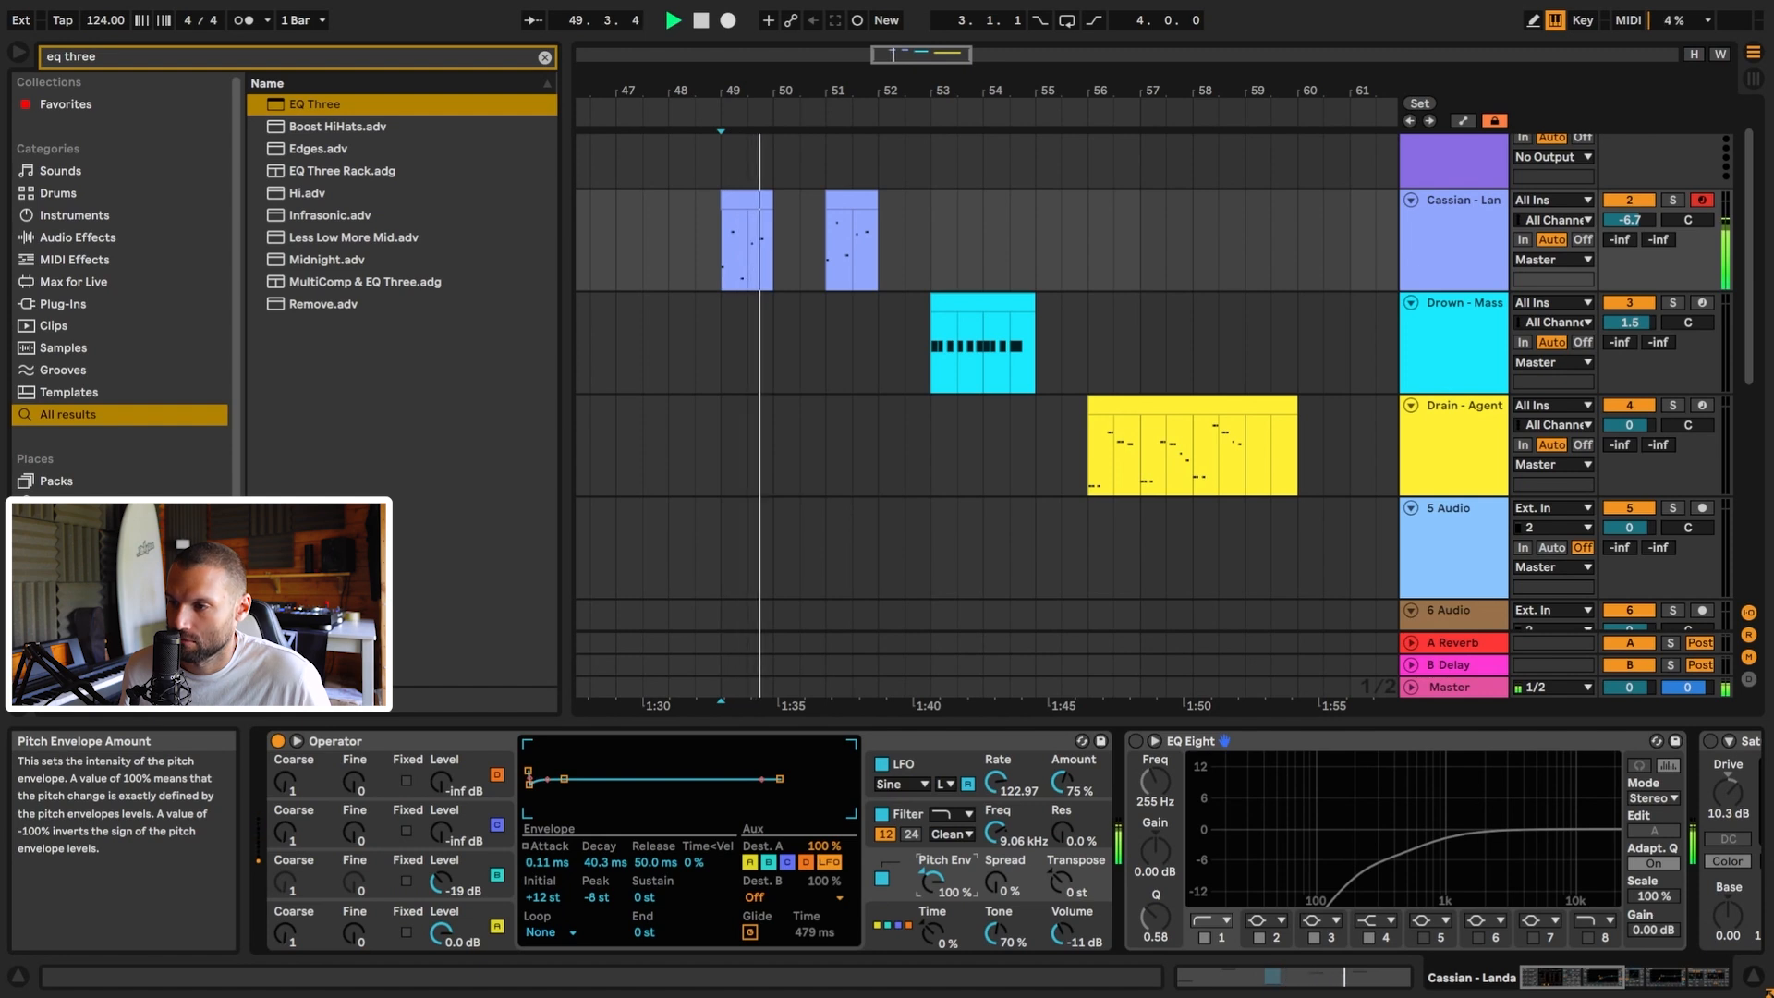
key("space")
key("ctrl+z")
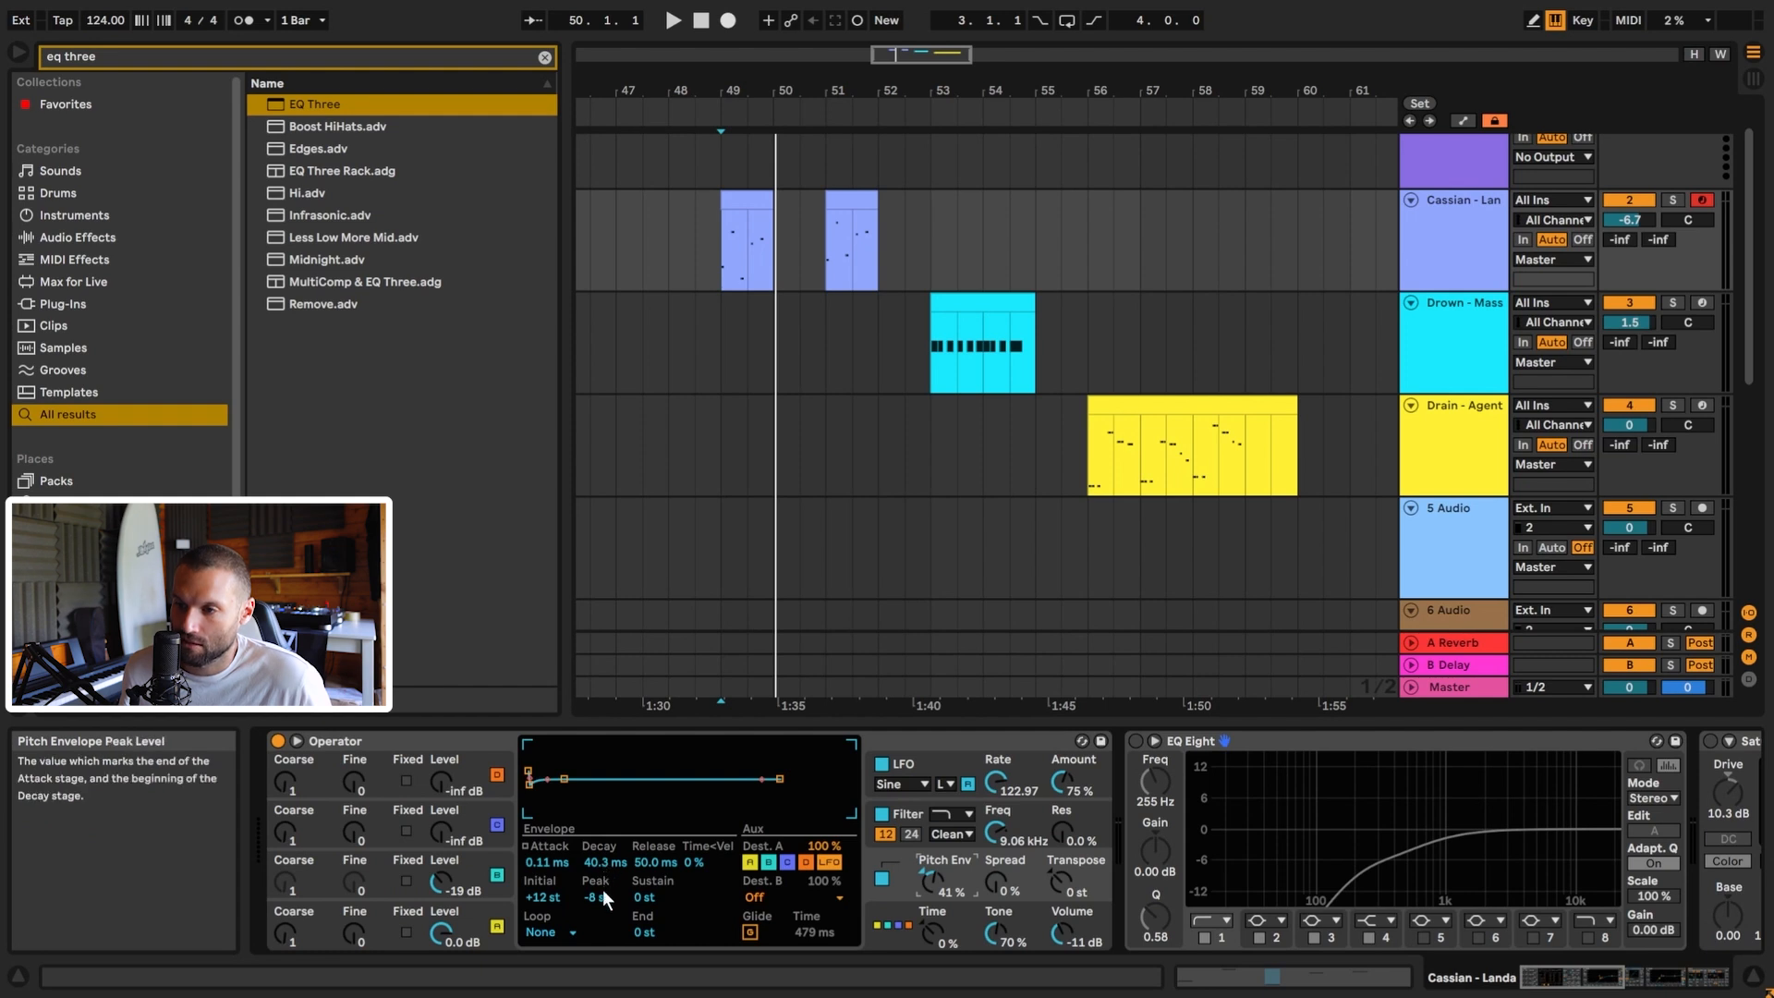
Lengthen the pitch envelope's decay to 816 ms and audition it with a peak of +13 st and of -8 st.
left_click_drag(602, 896, 596, 812)
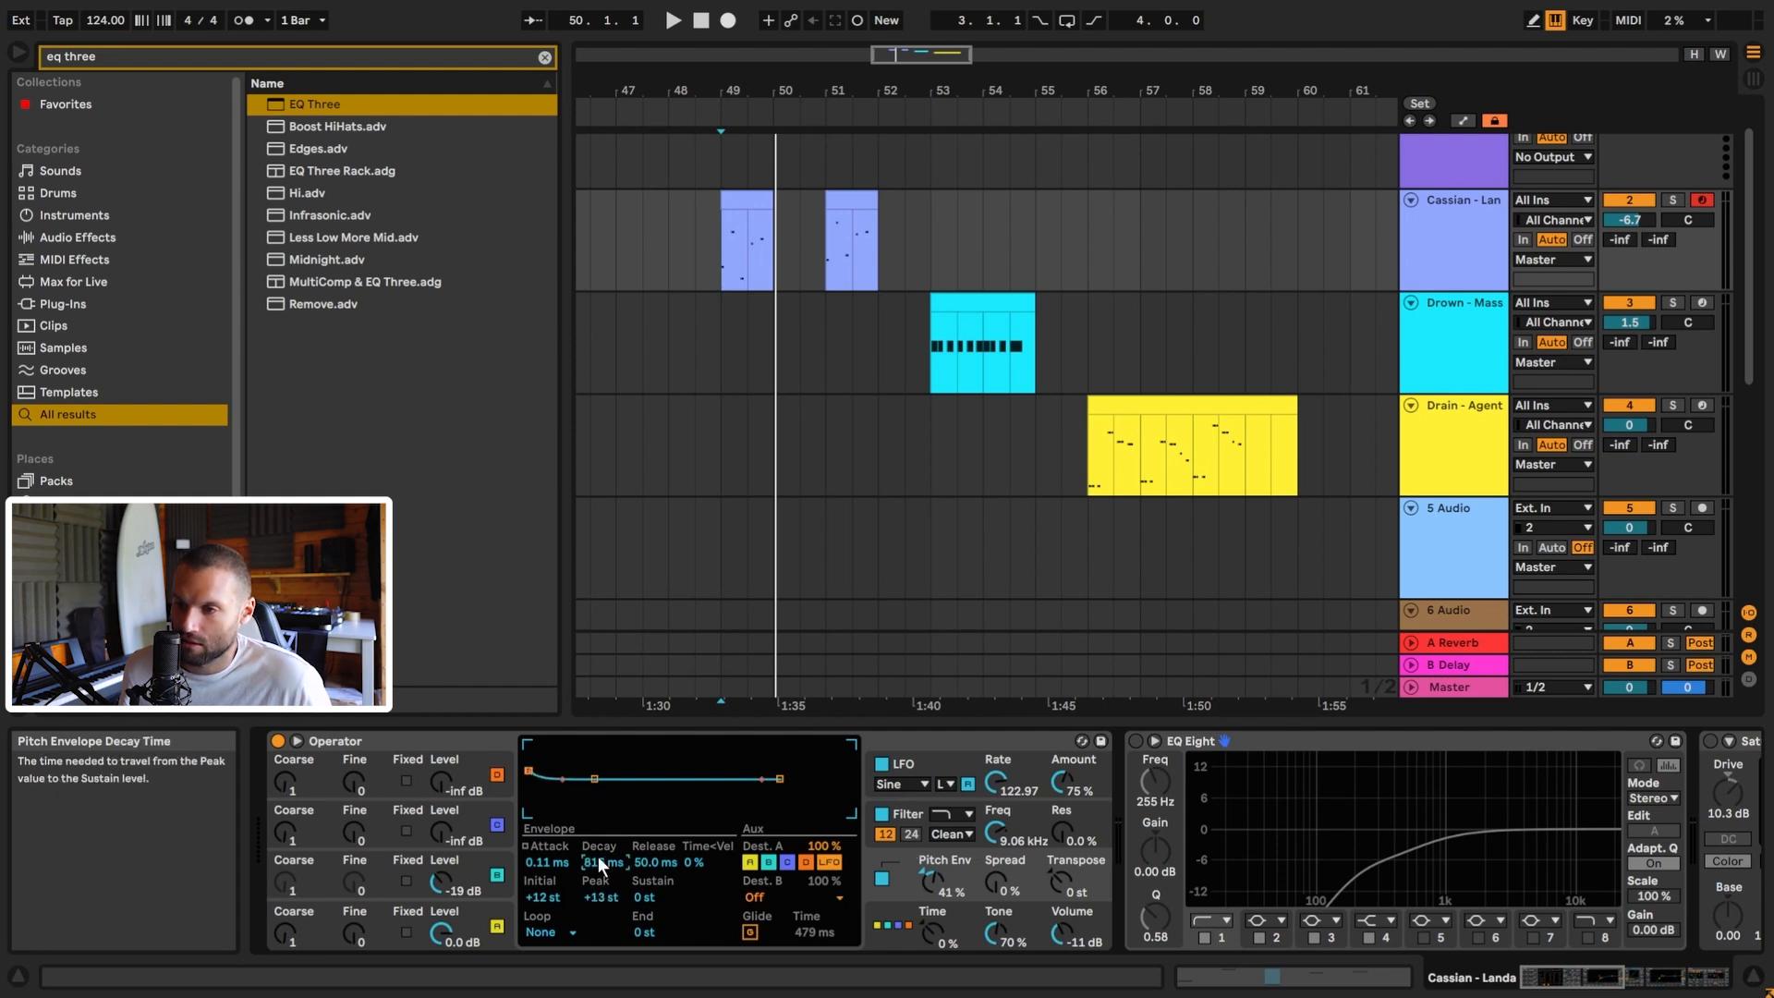
key("space")
key("space")
left_click_drag(607, 895, 607, 933)
key("space")
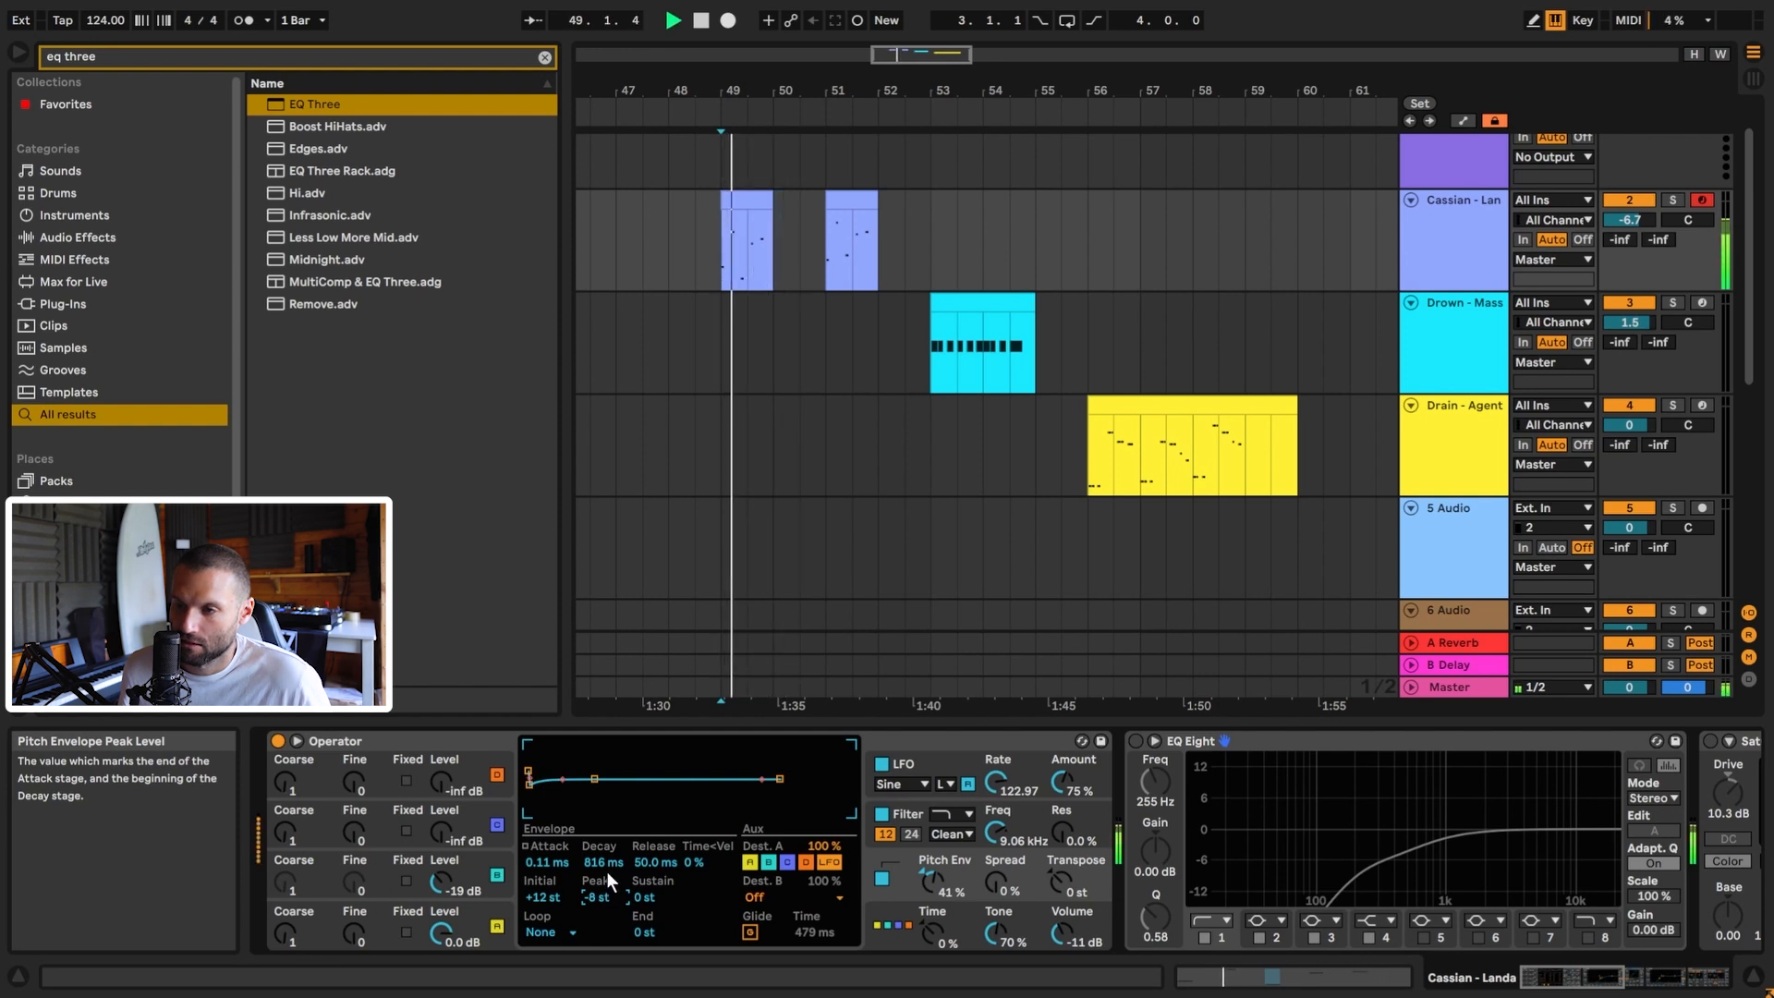
Lengthen the pitch envelope's decay and audition it, reduce it to 28.6 ms, audition again and display Operator's global settings.
left_click_drag(601, 861, 600, 843)
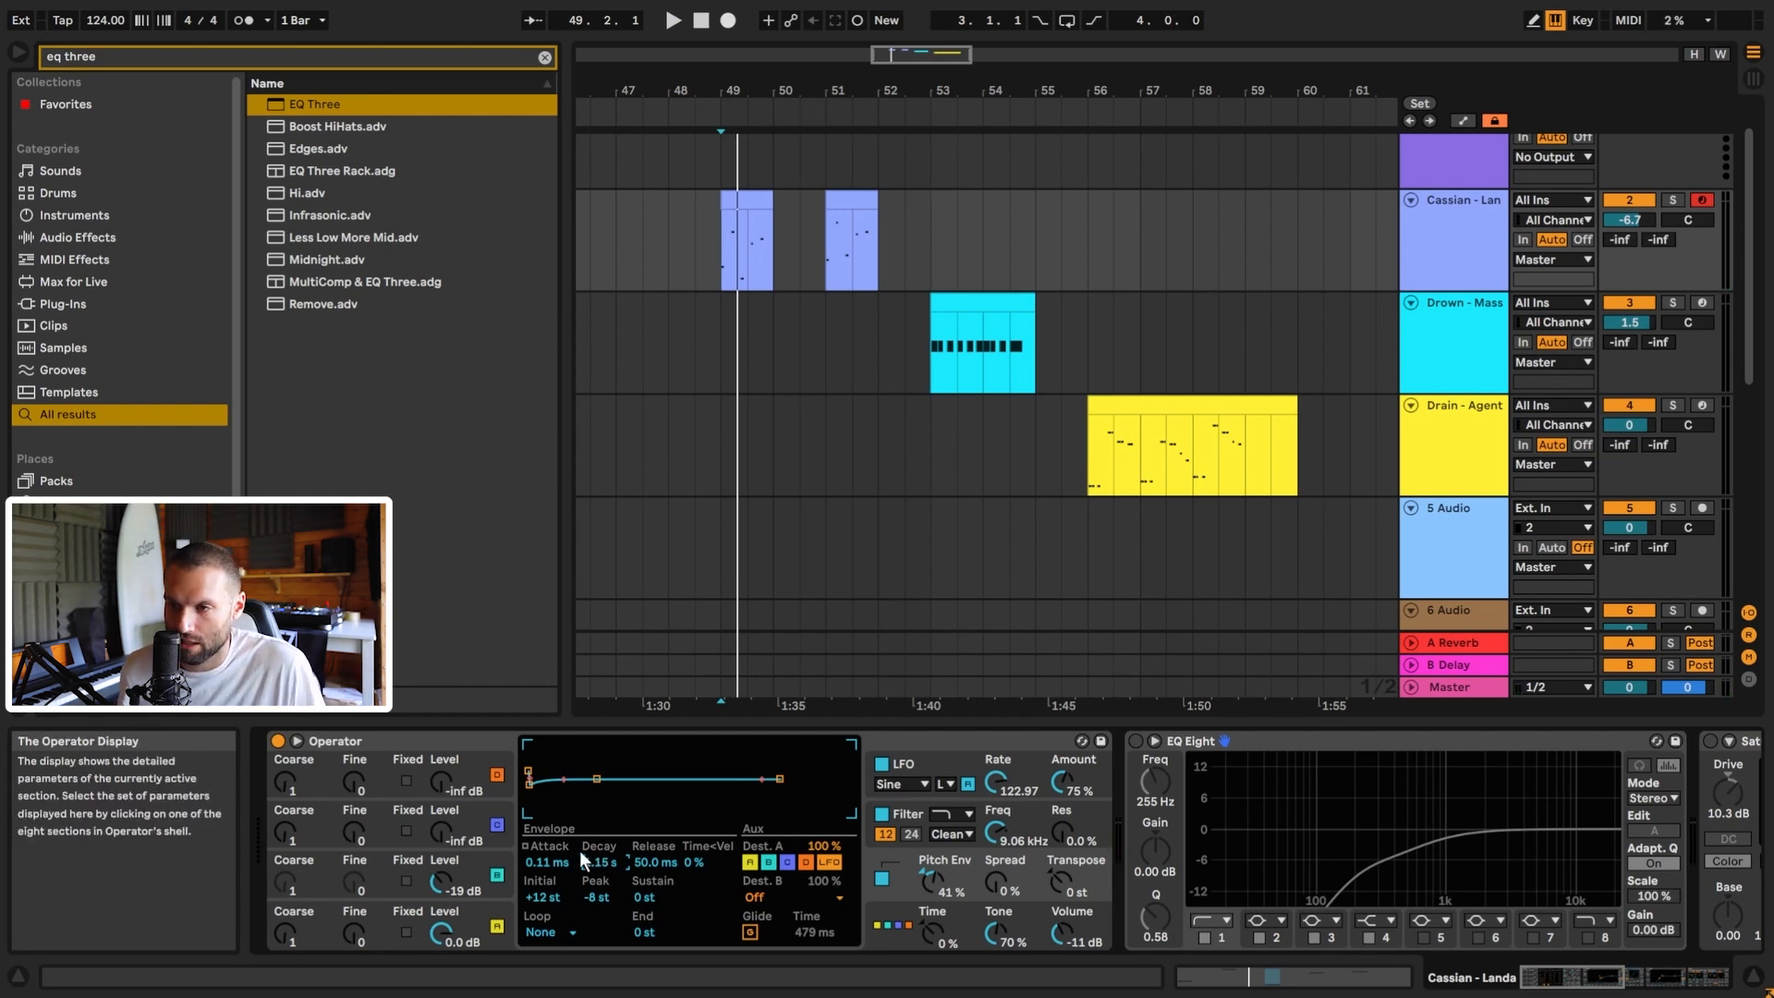
key("space")
left_click_drag(596, 861, 596, 937)
key("space")
key("space")
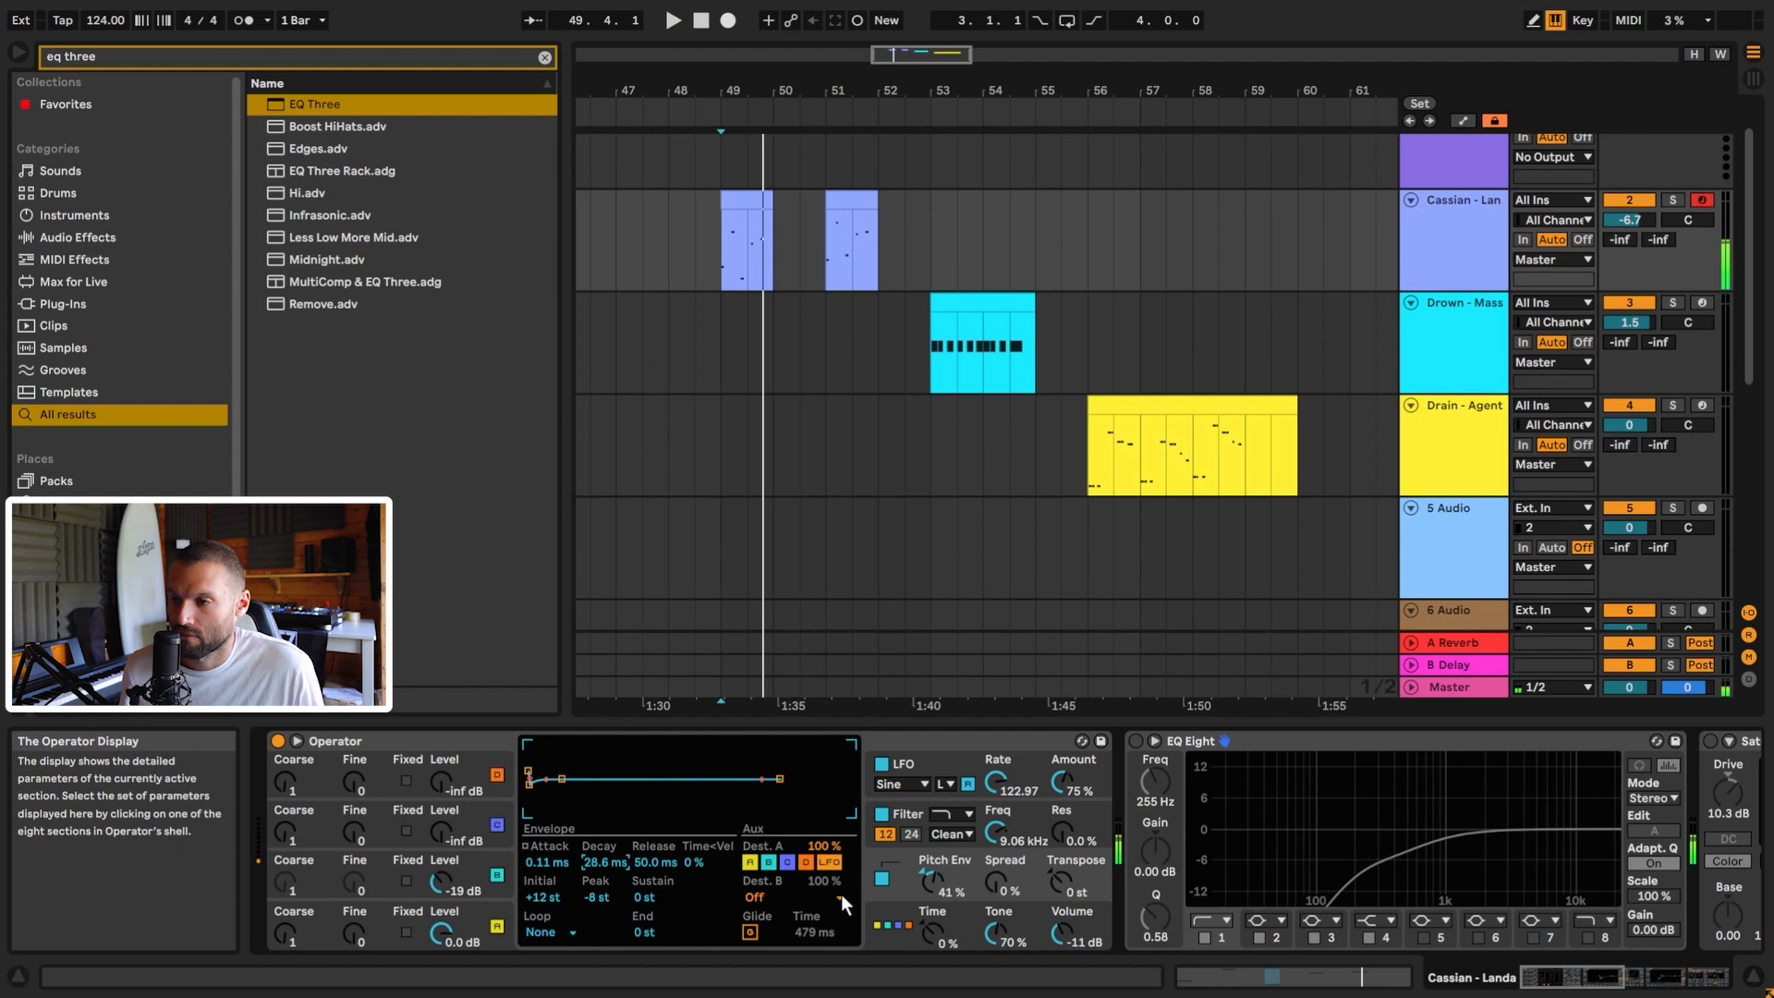
left_click(906, 941)
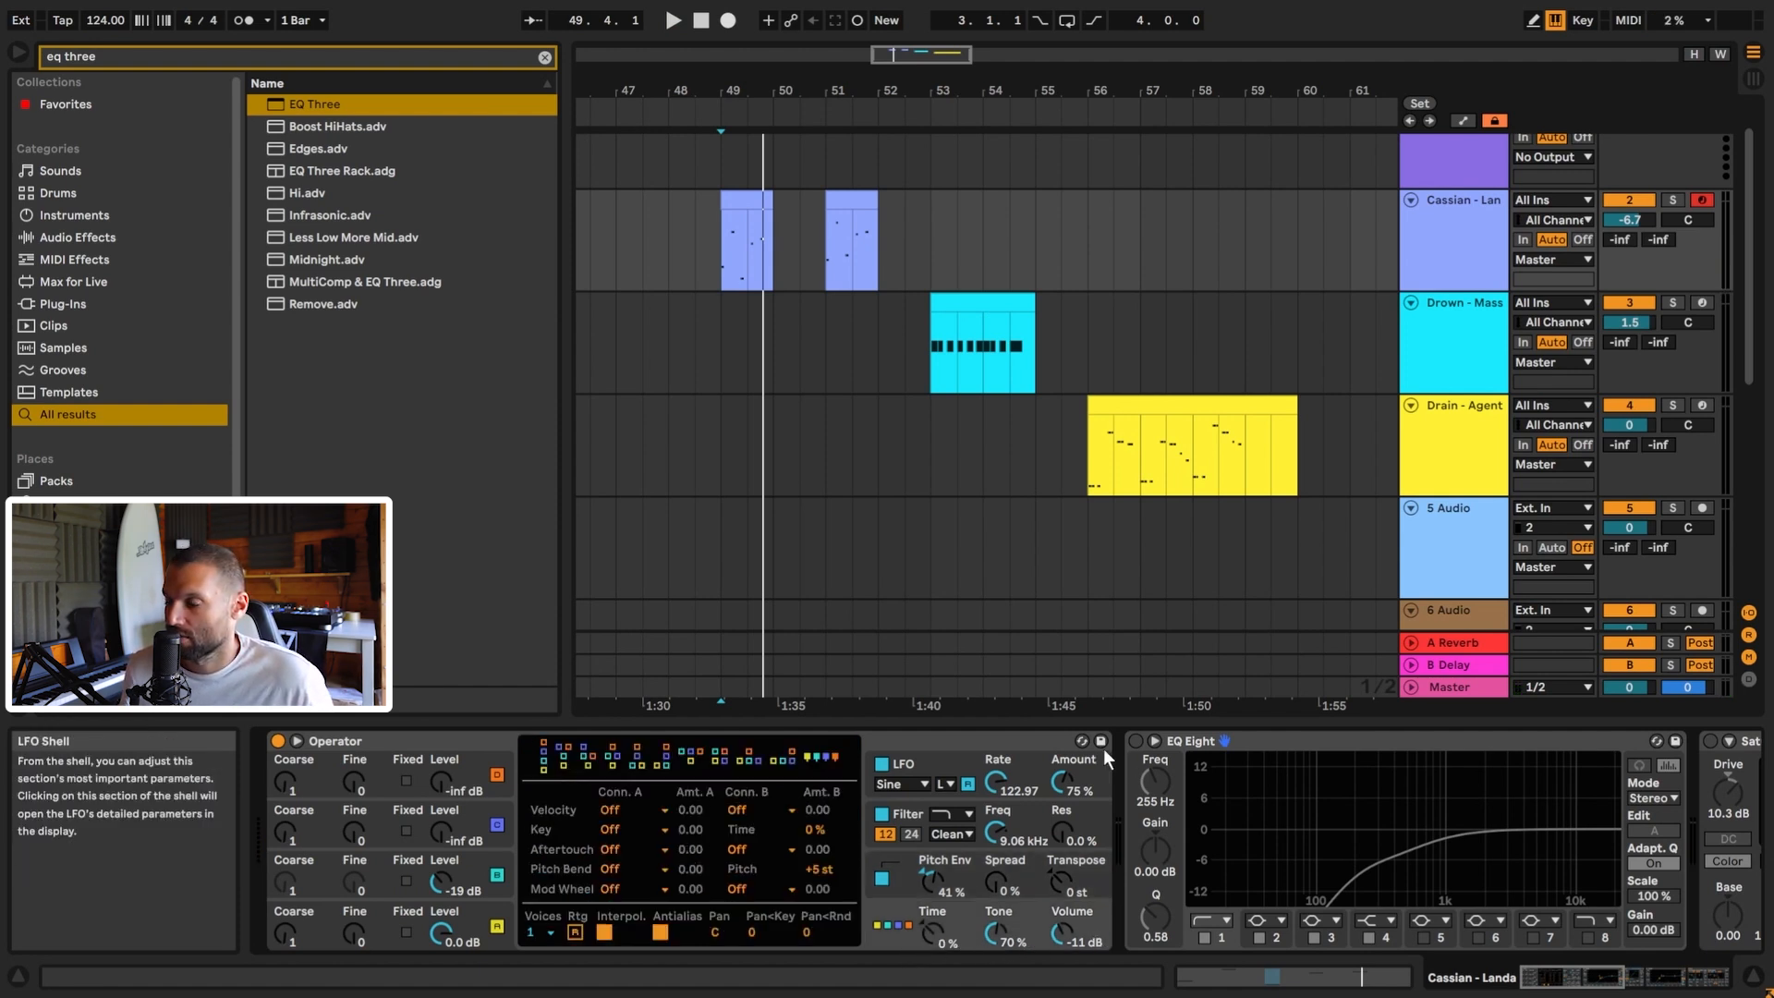
Turn on the EQ Eight directly after Operator and audition the Cassian sound through it.
left_click(1256, 739)
key("space")
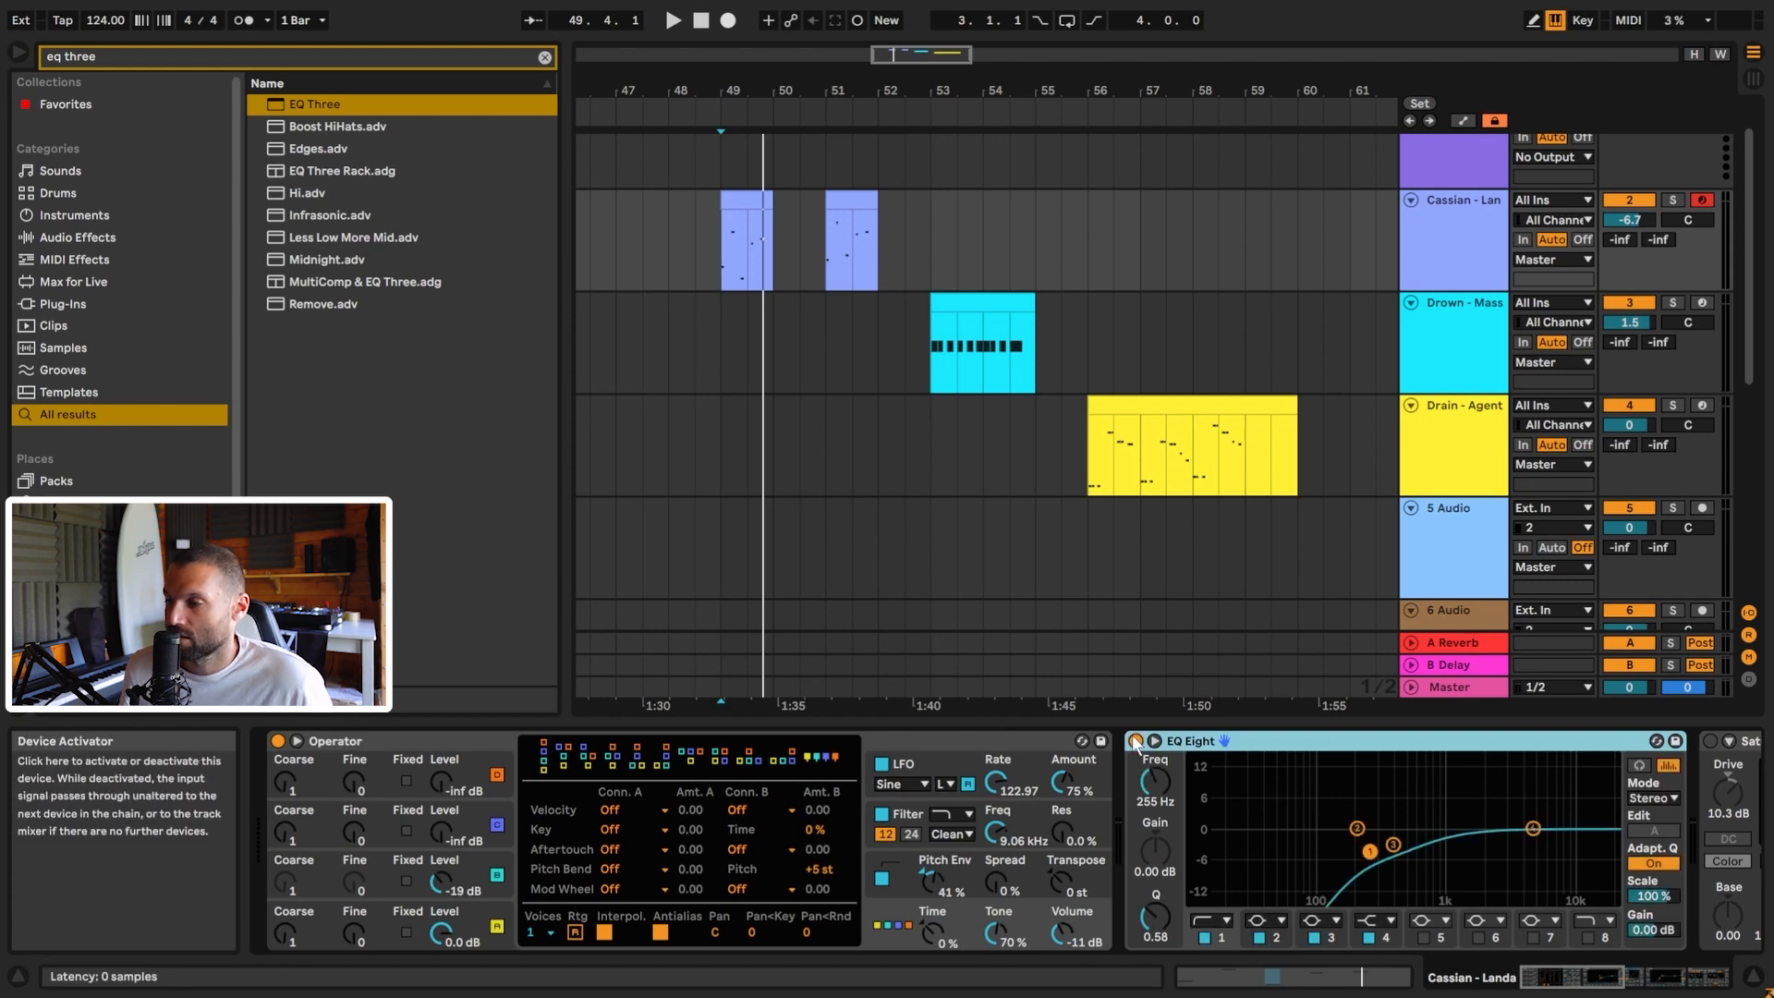
left_click(1595, 982)
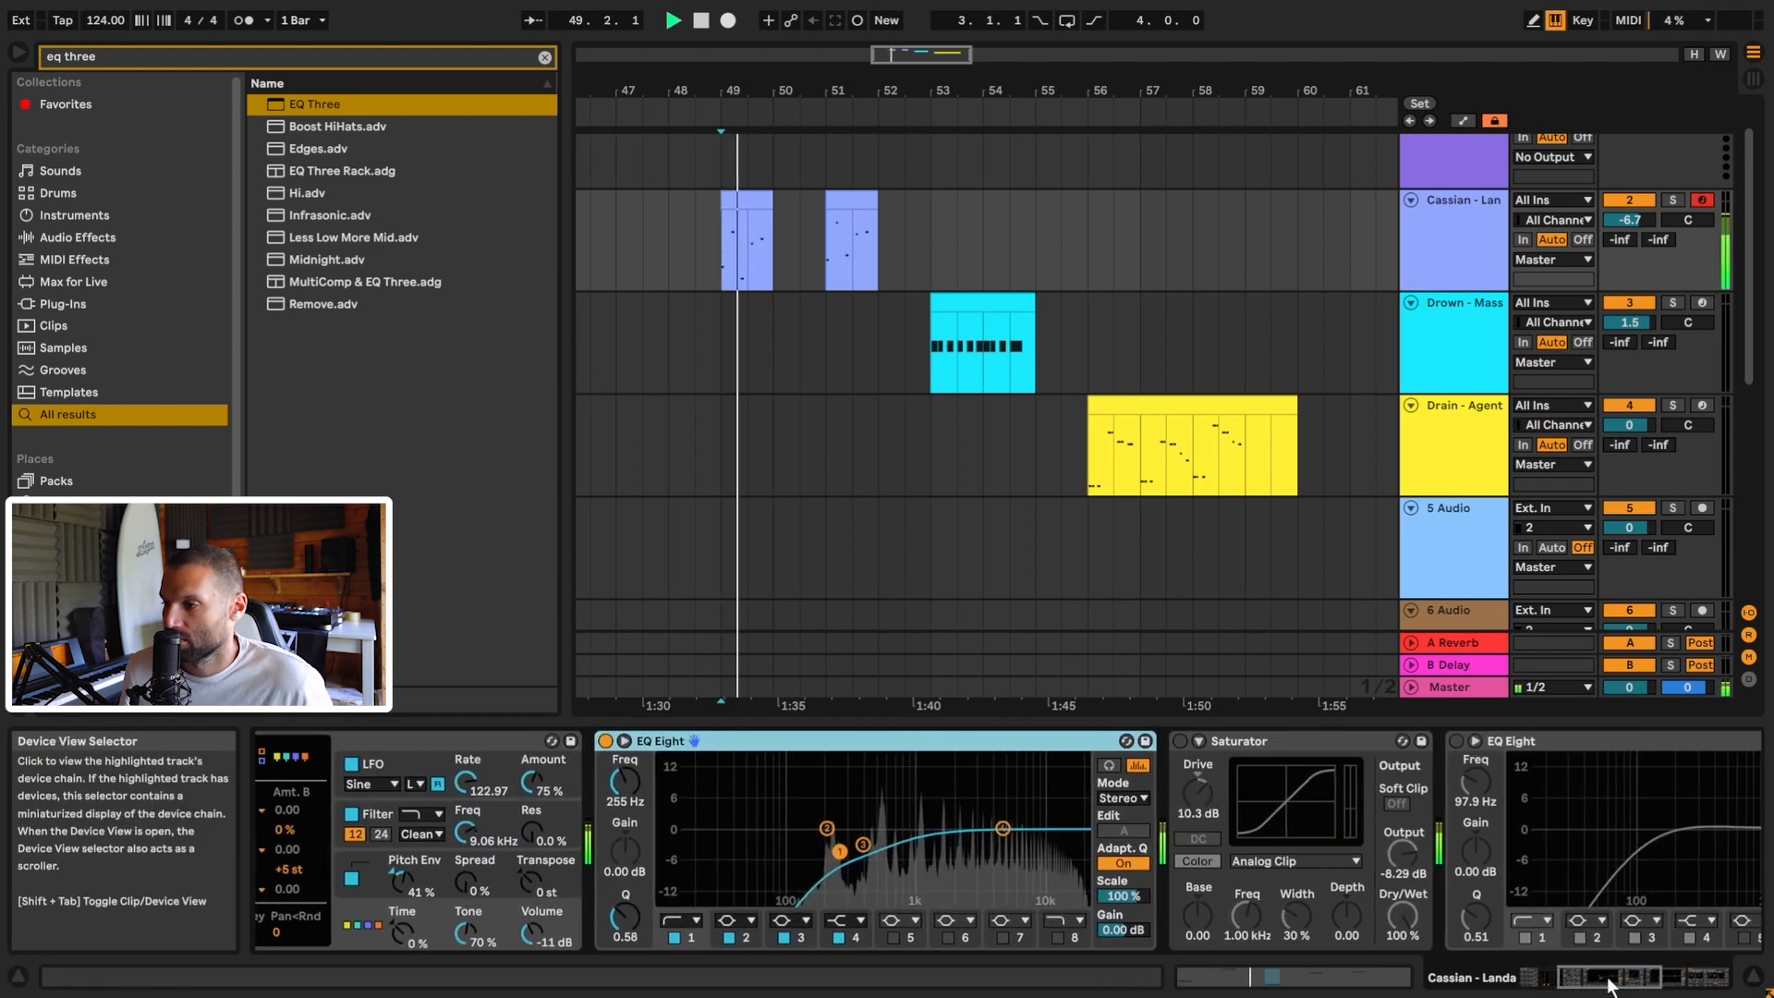
key("space")
Turn on the Saturator on the Cassian track and audition the saturated sound.
left_click(946, 741)
left_click(997, 741)
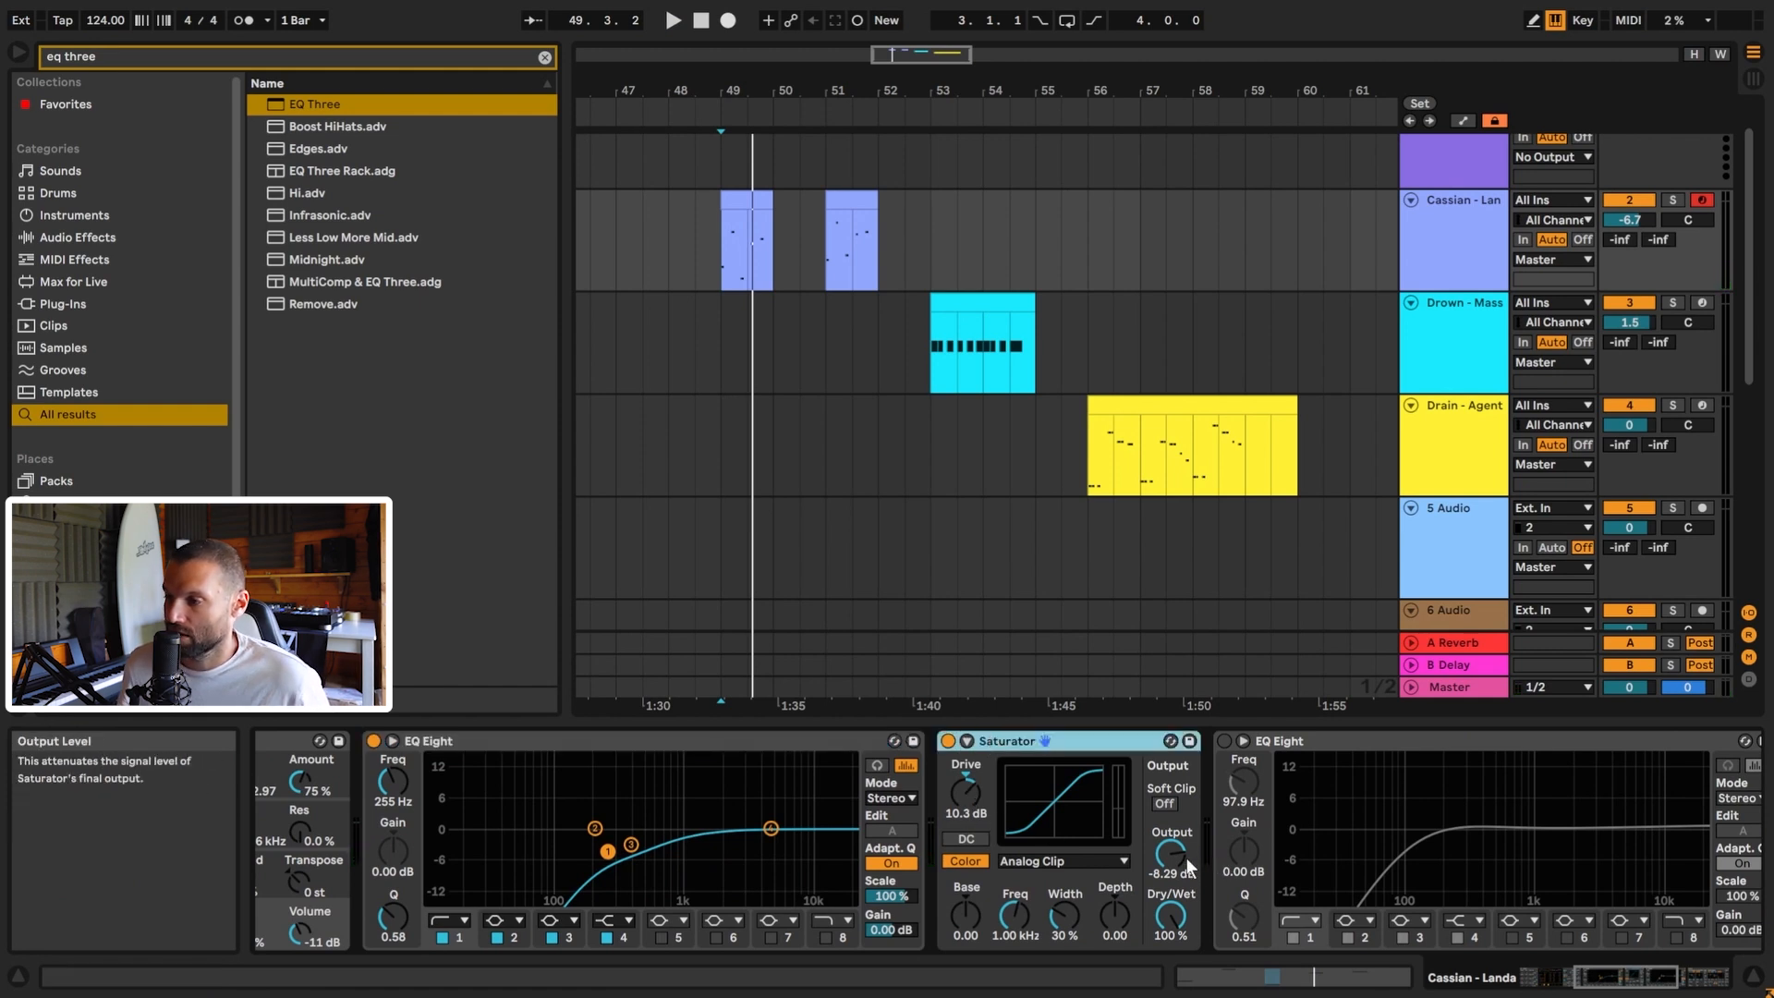
key("space")
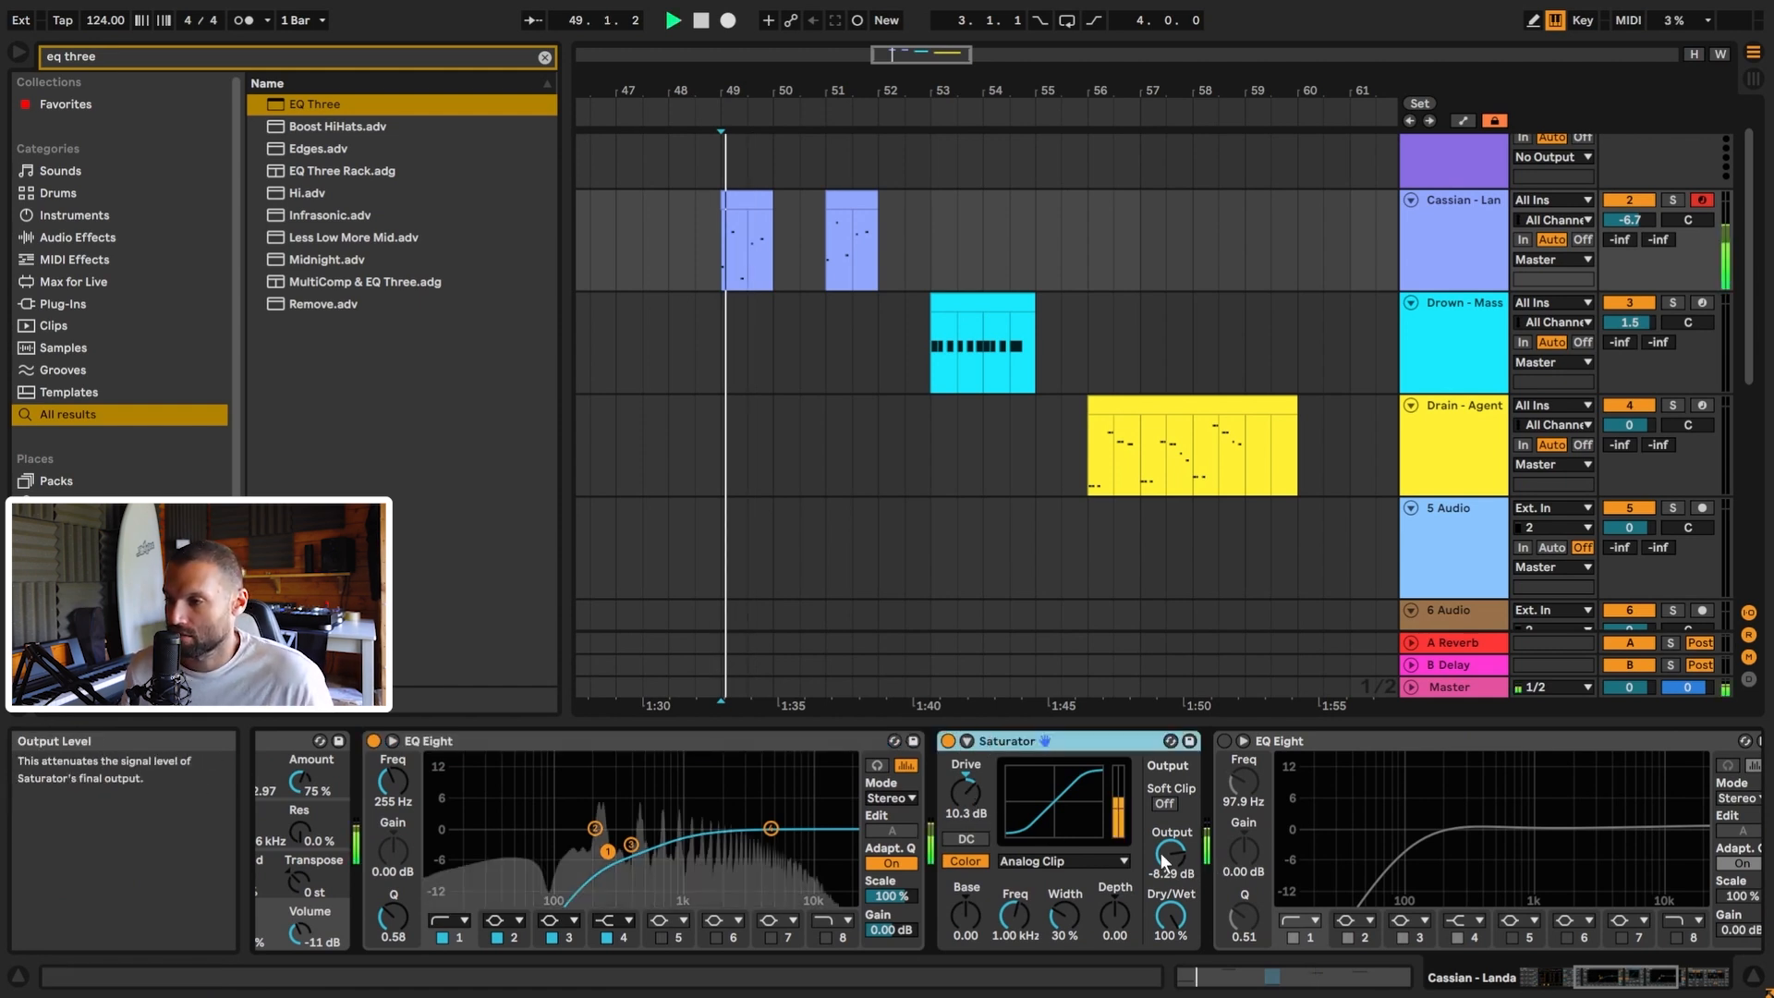
key("space")
Turn on the EQ Eight after the Saturator and compare the sound with its band 1 filter off and on.
left_click_drag(1607, 979, 1633, 980)
left_click(857, 741)
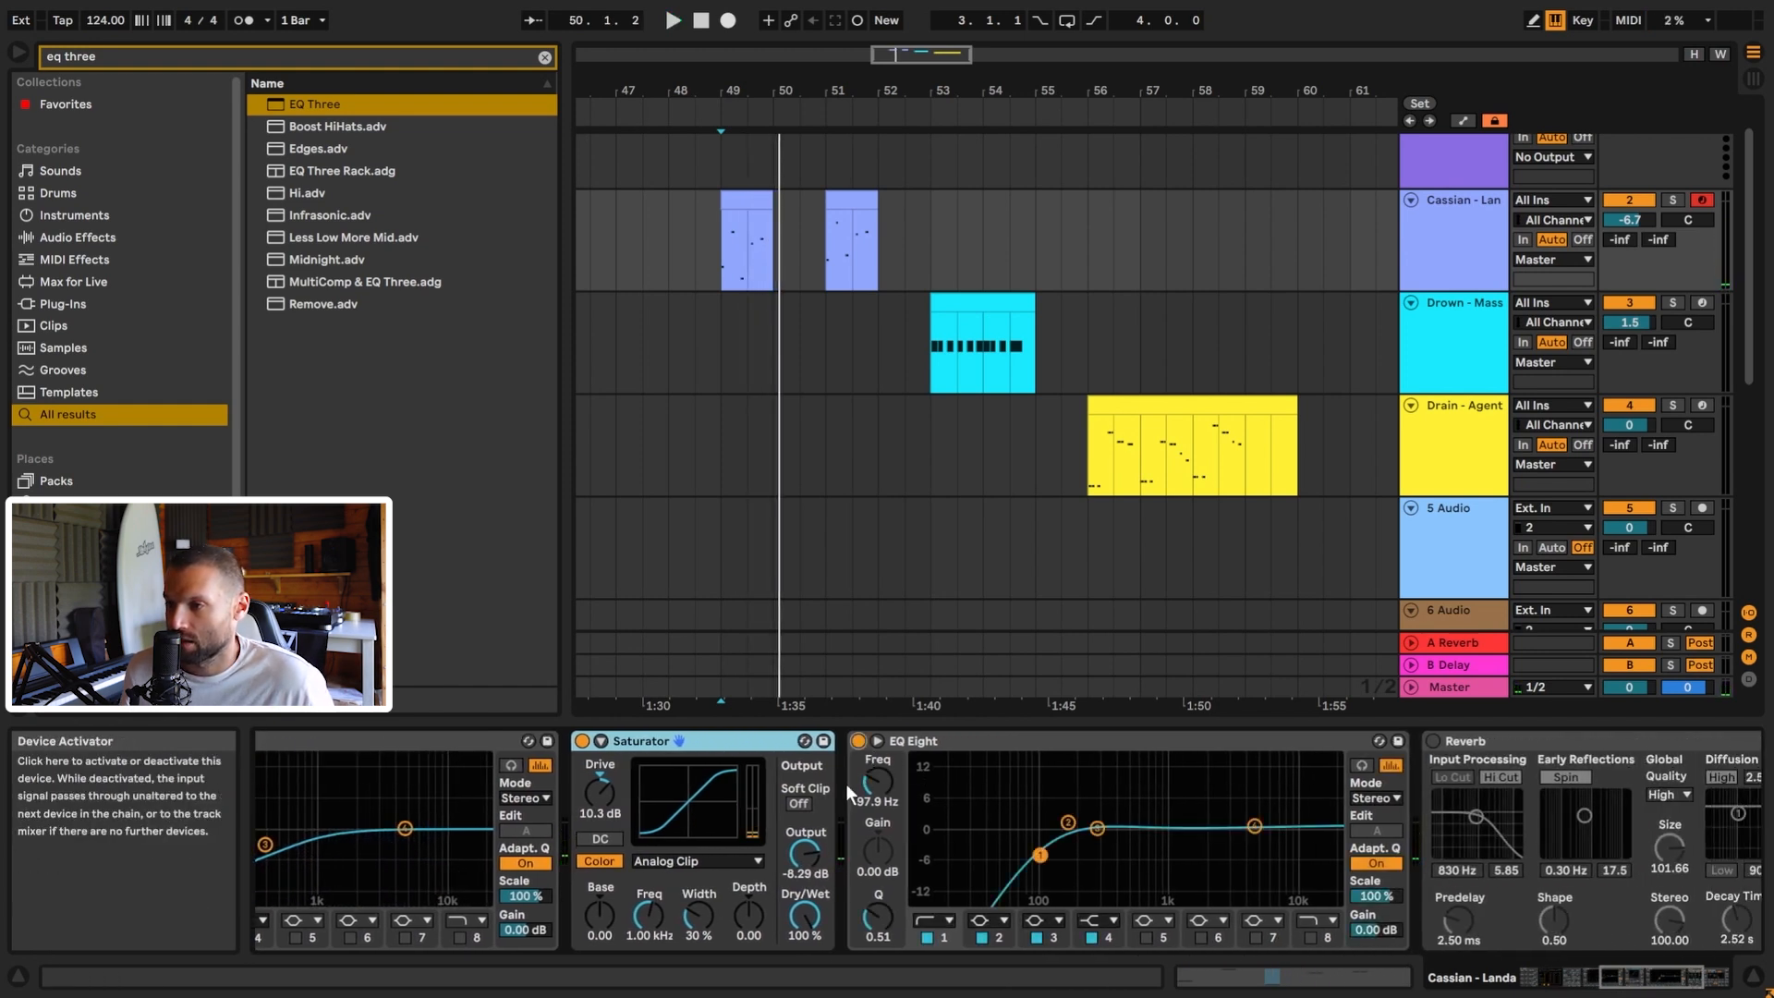
left_click(927, 938)
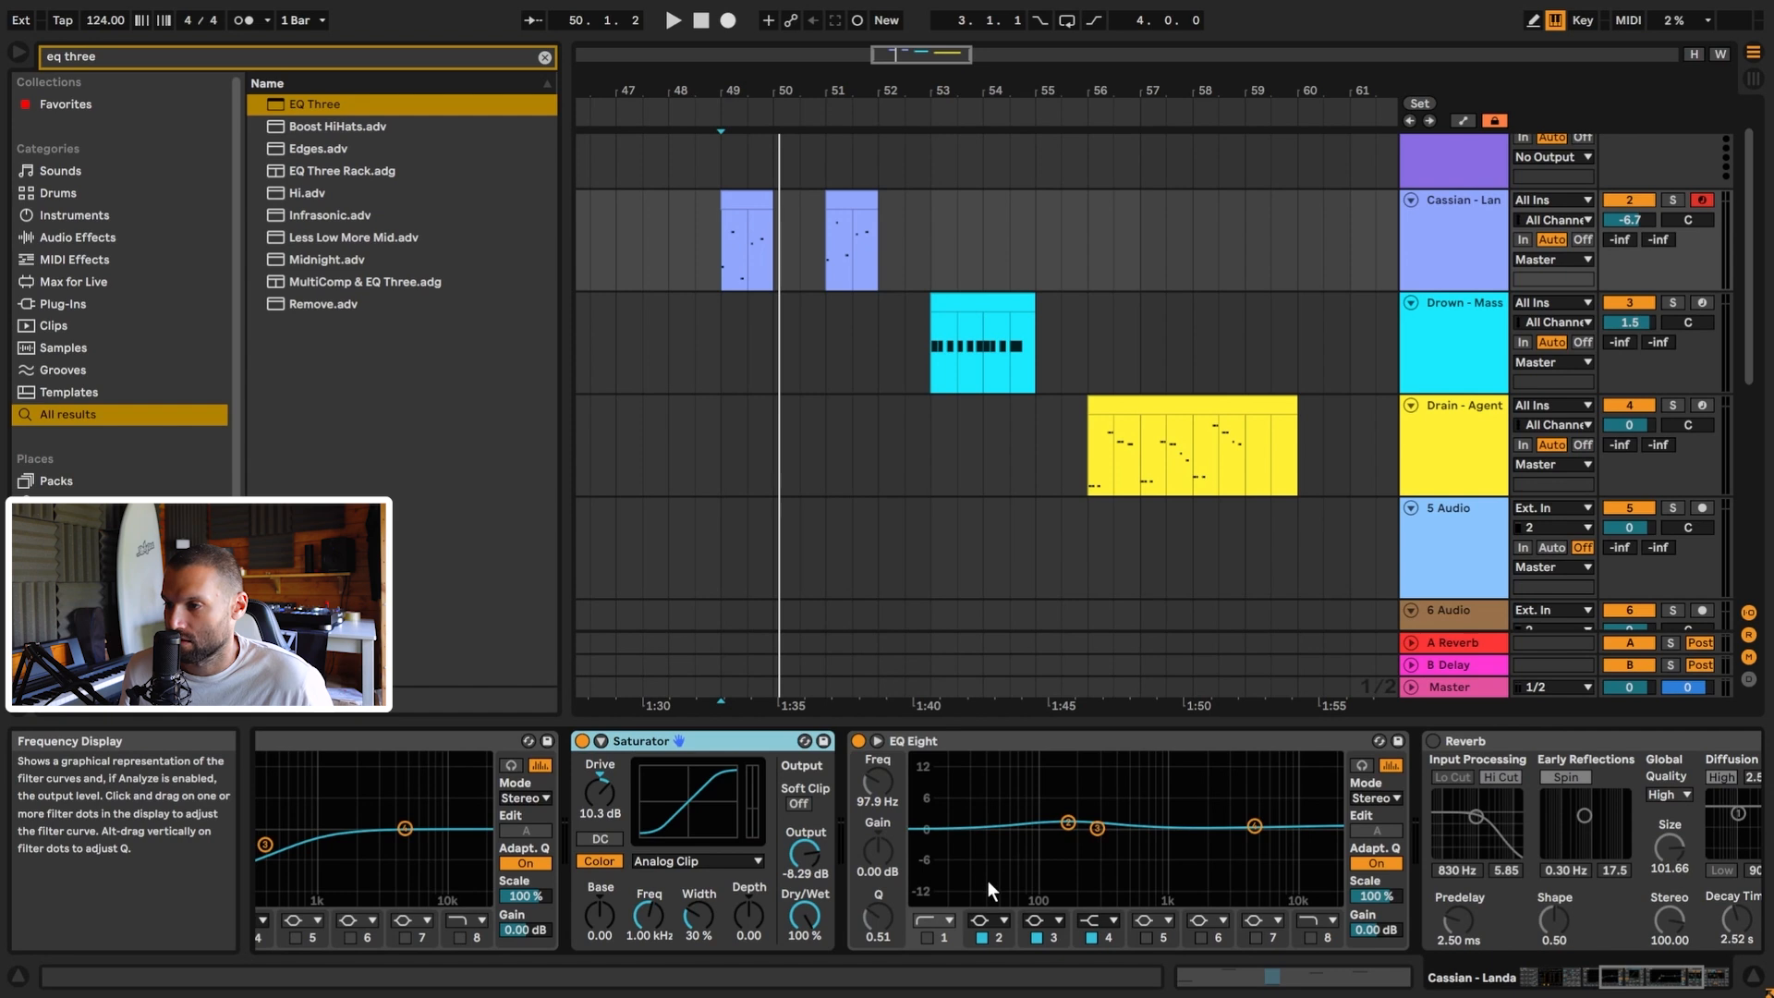
key("space")
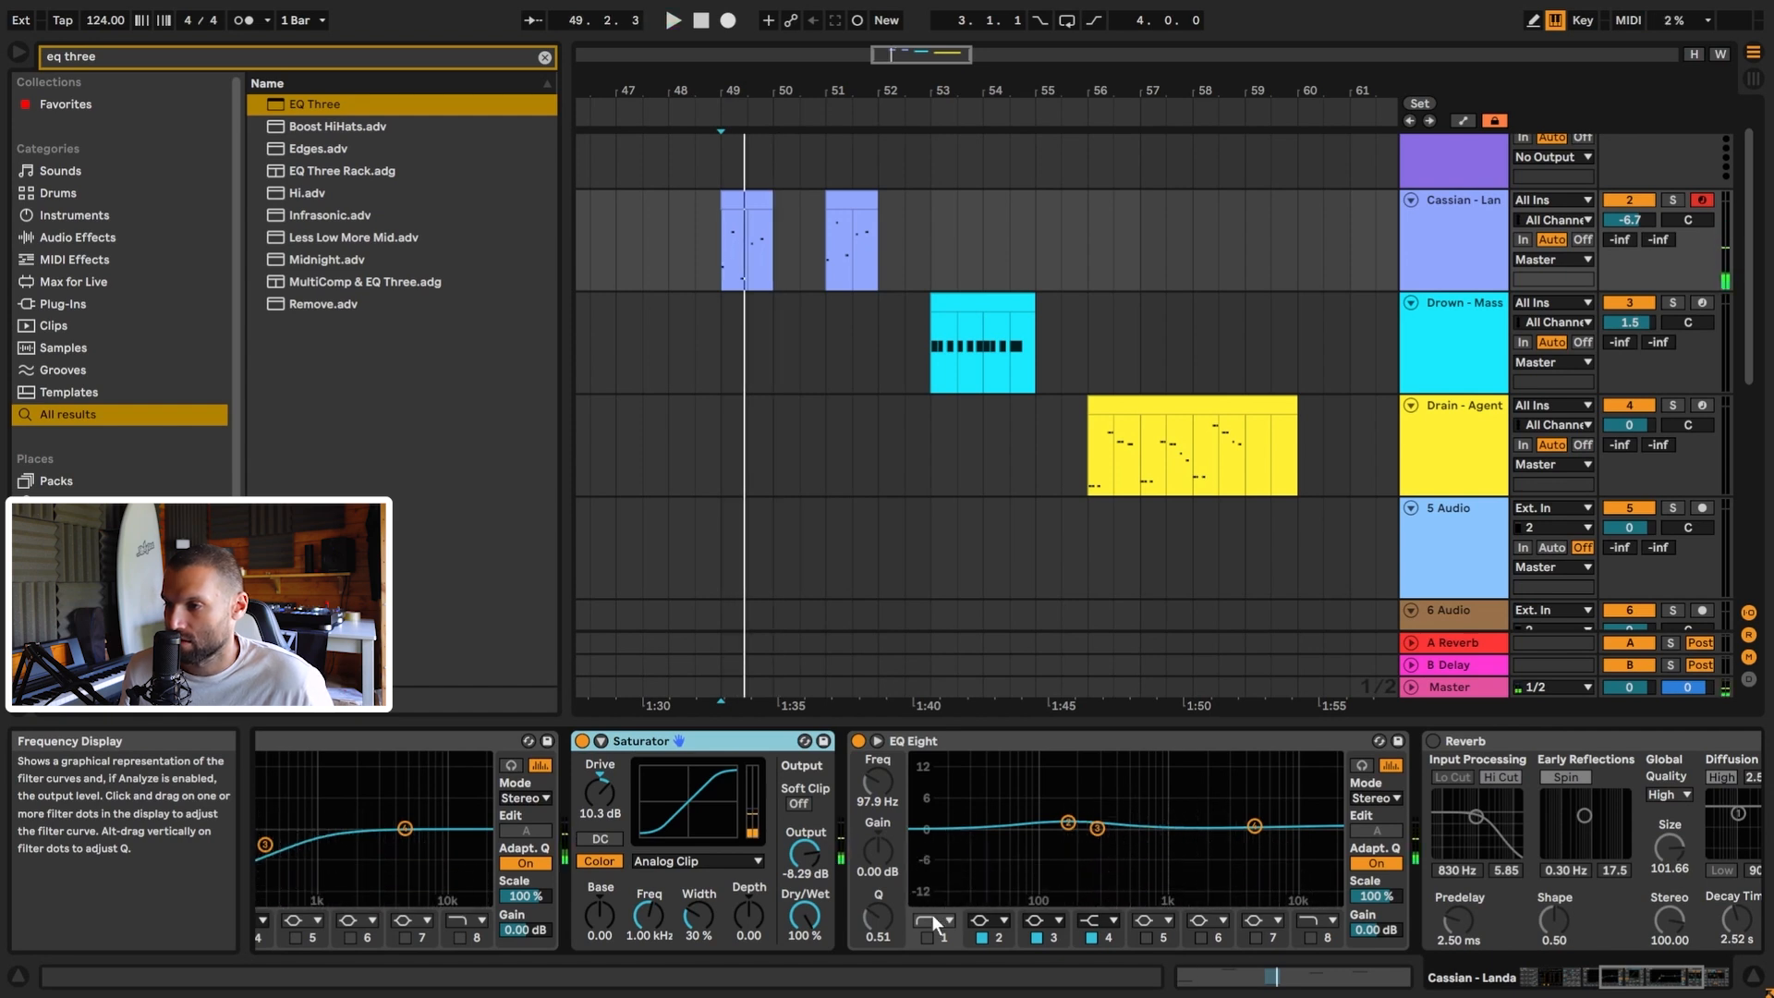
left_click(927, 938)
key("space")
Turn on the Reverb at the end of the Cassian track's device chain and audition it.
left_click_drag(1633, 976, 1668, 976)
left_click(1067, 742)
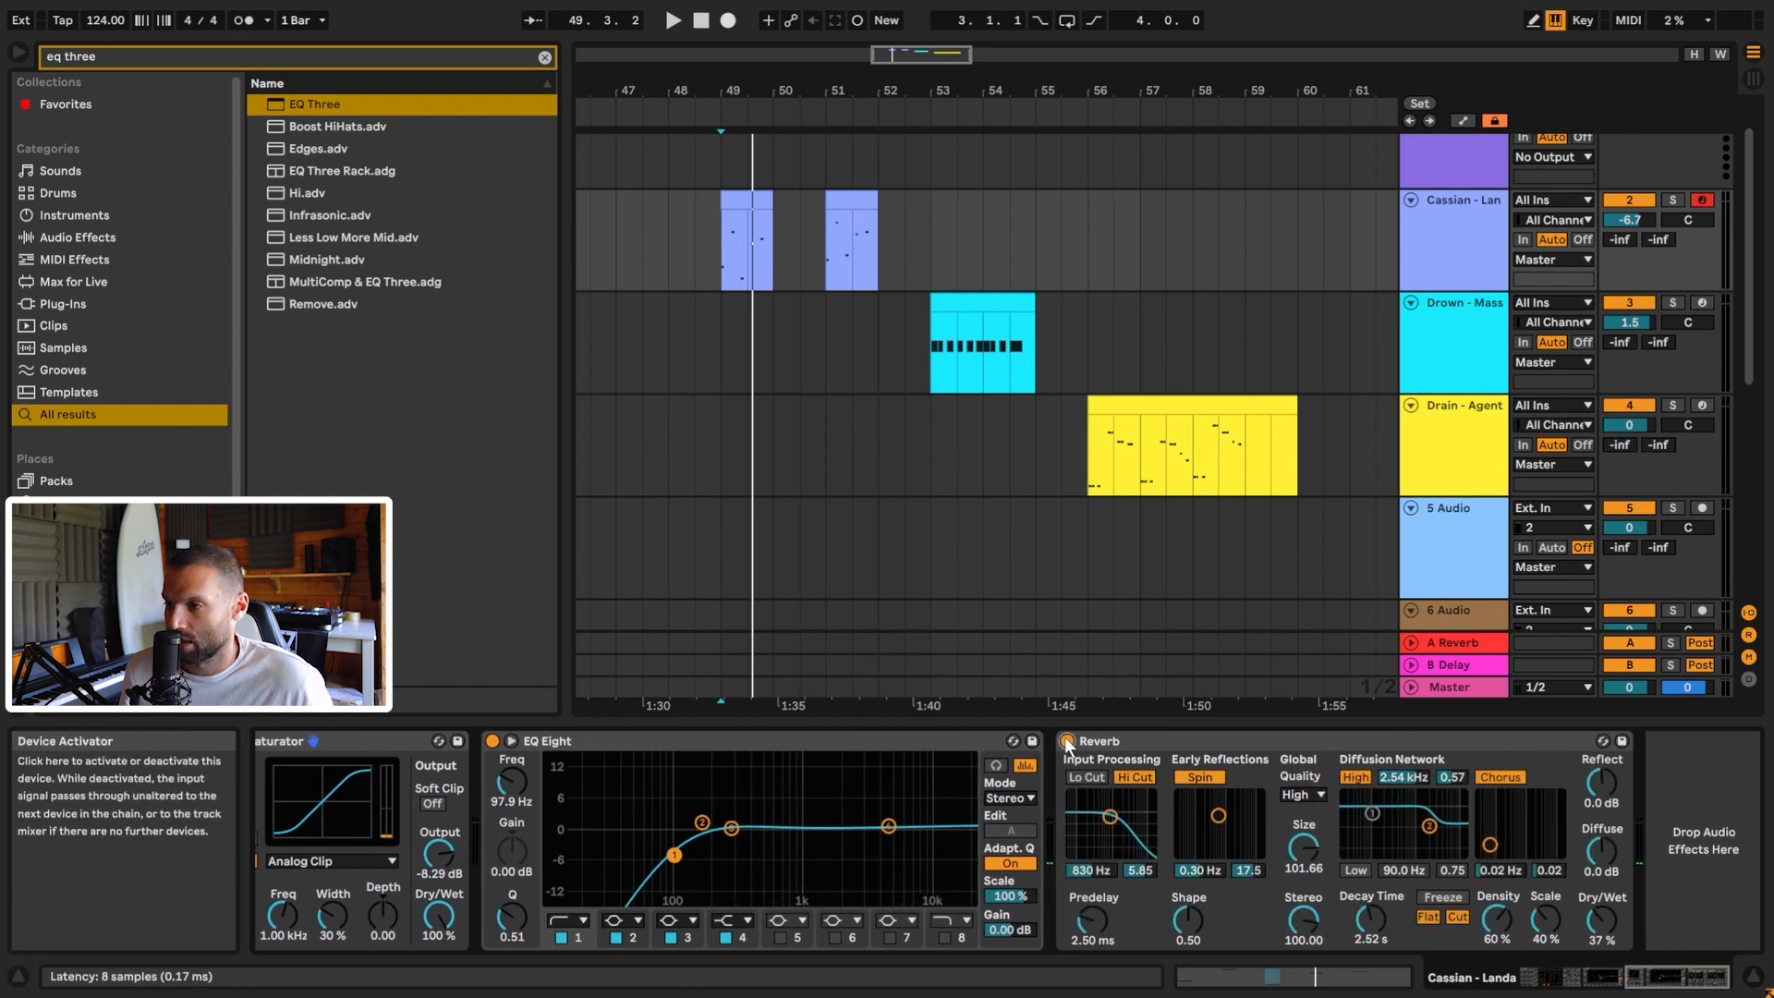
key("space")
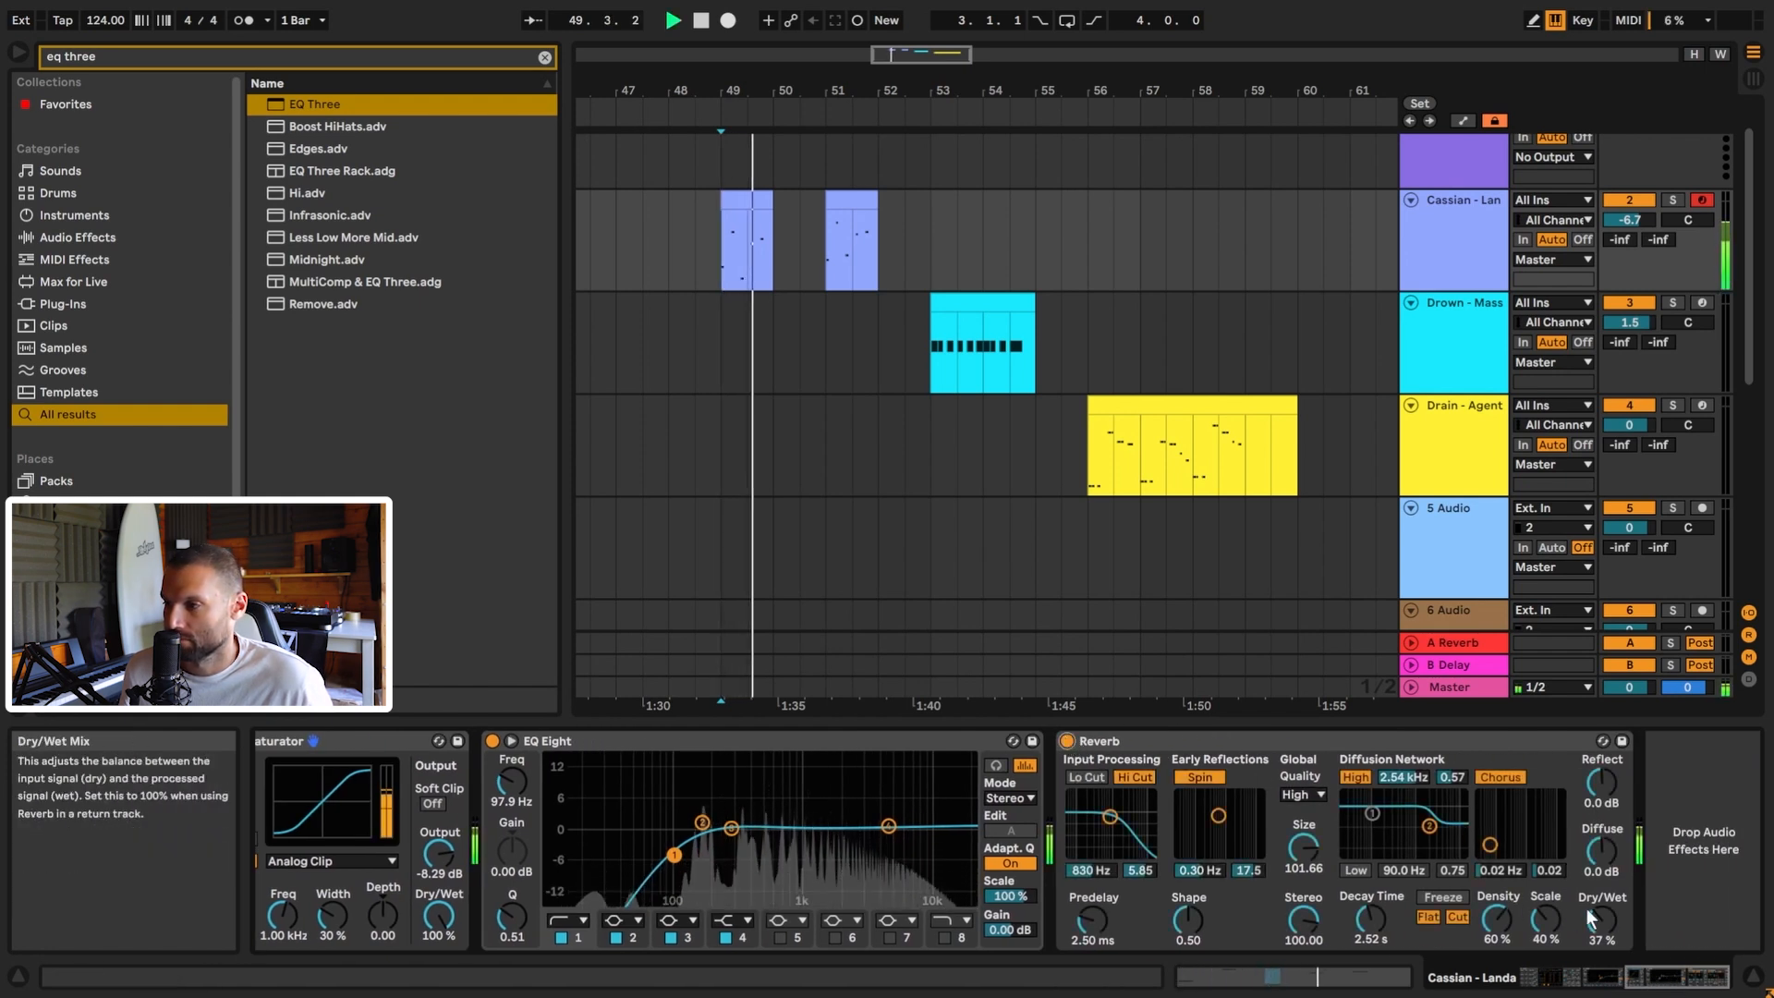
key("space")
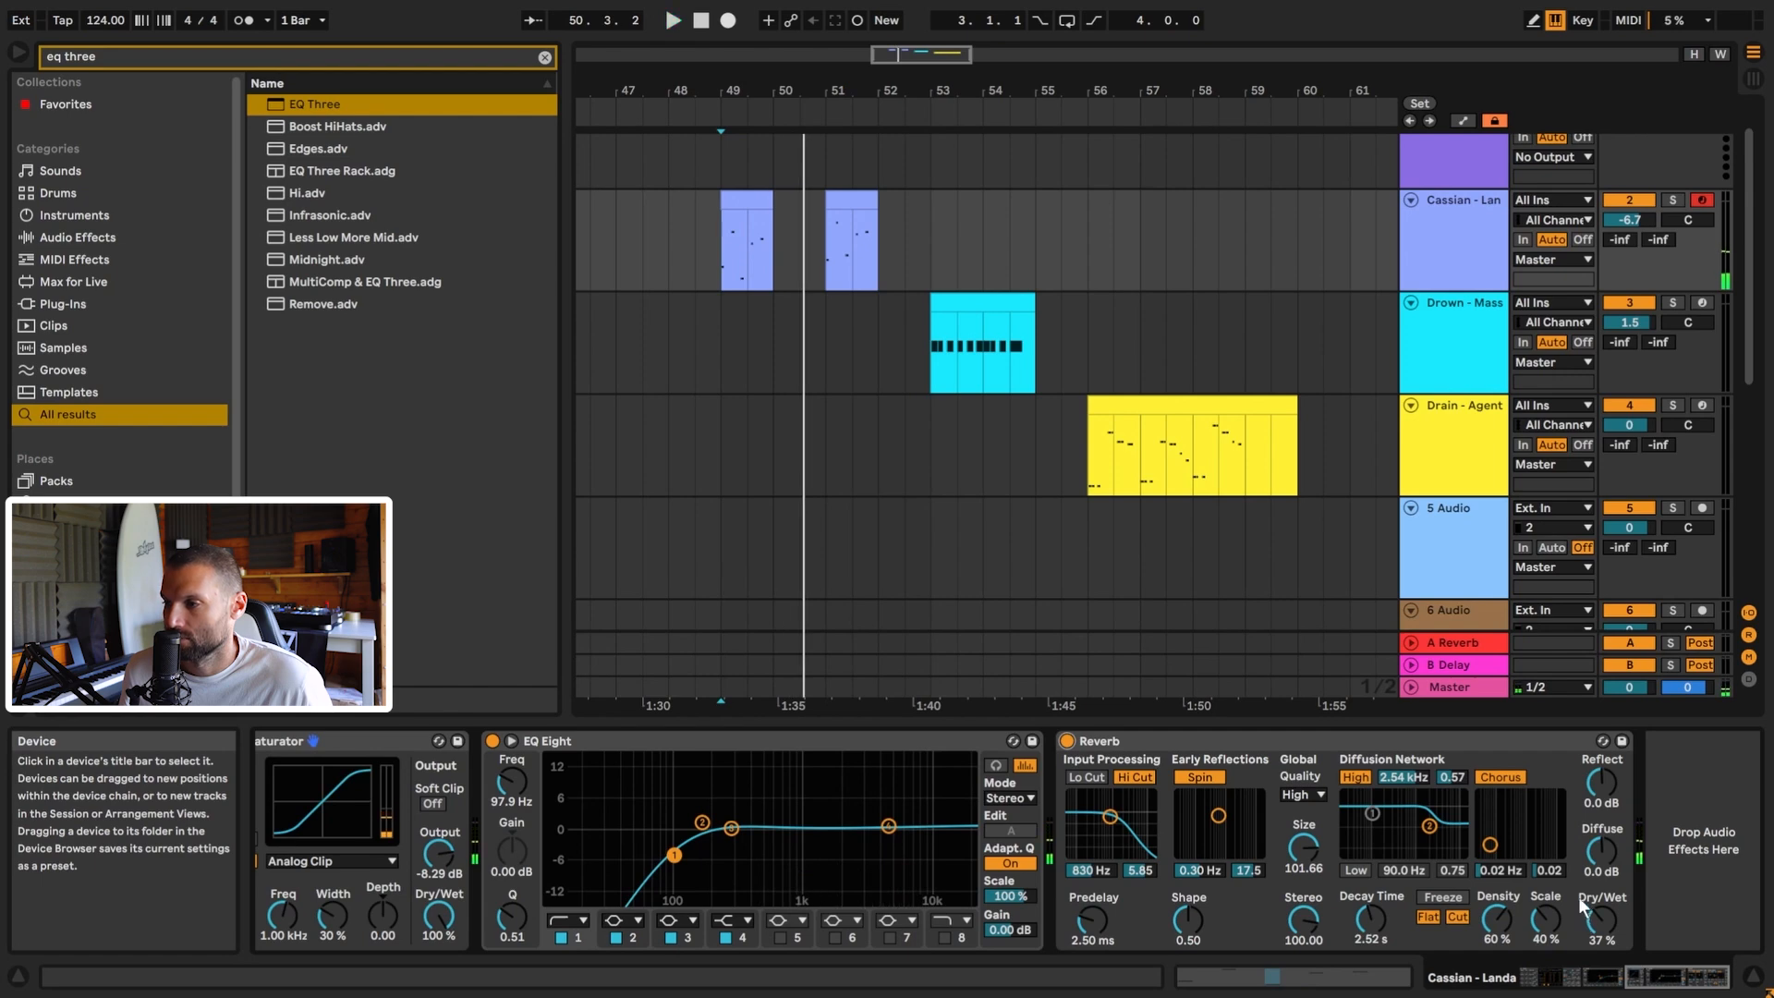
Show the Drown - Massano Remix track's devices and play its clip from bar 53.
left_click(1422, 343)
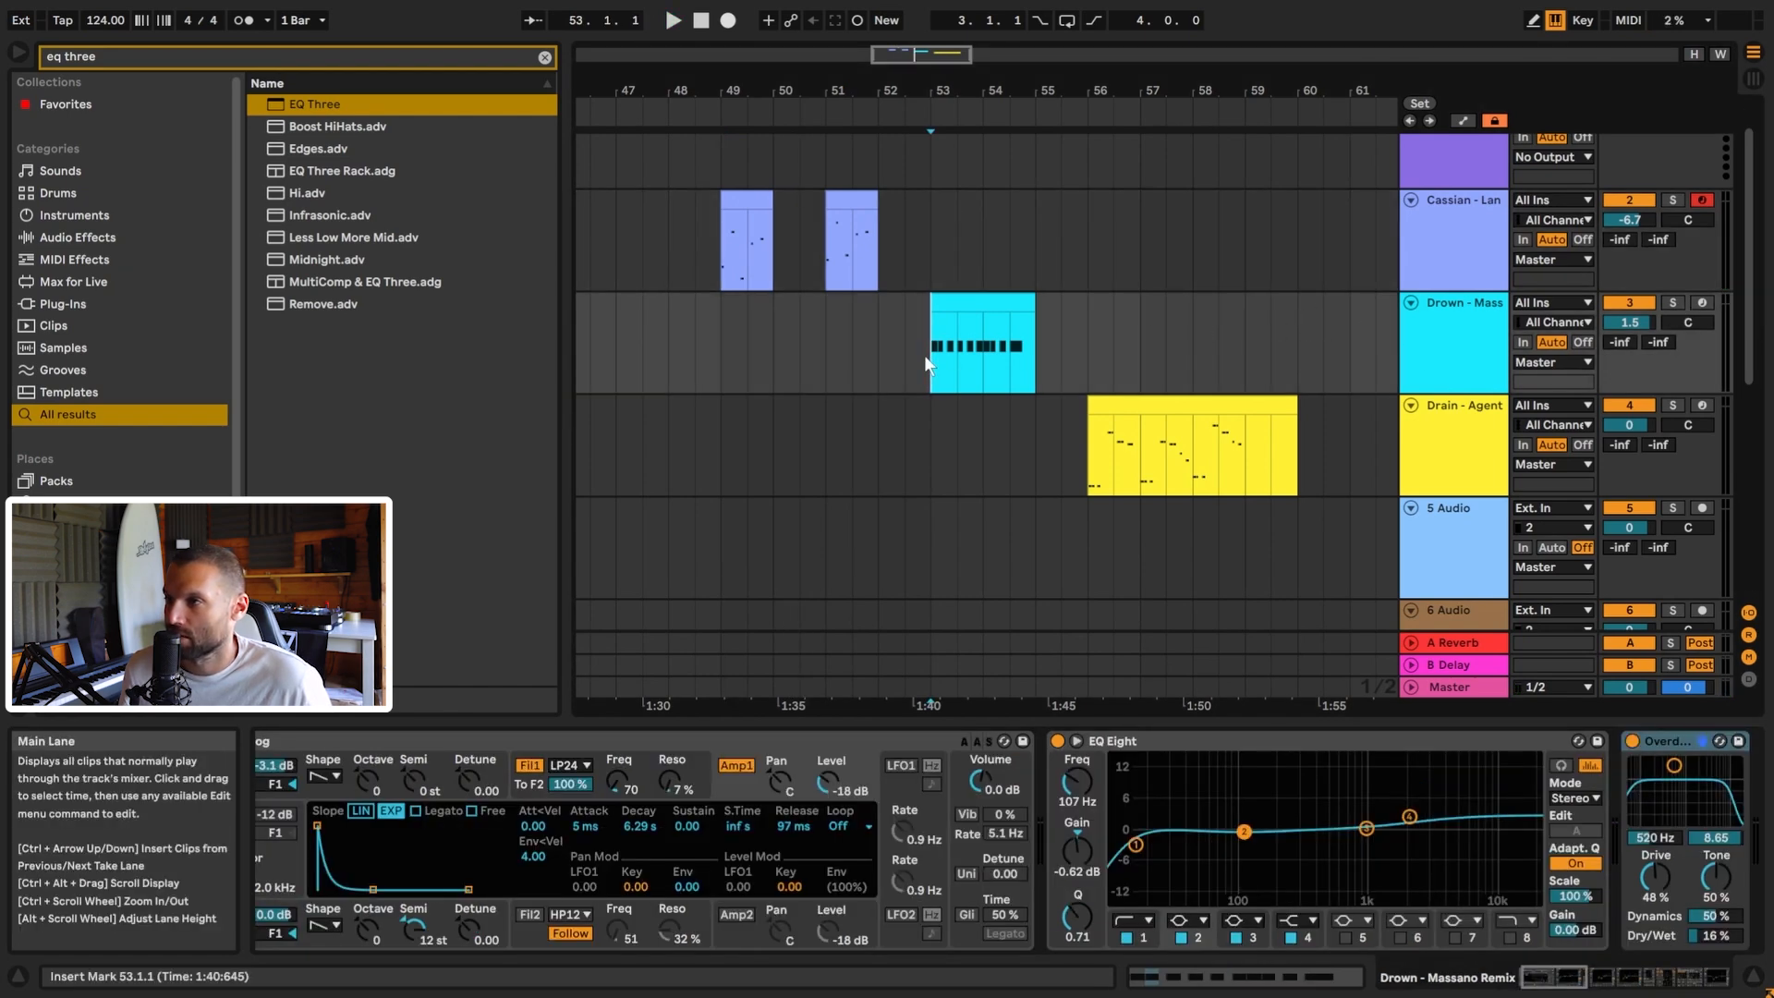
key("space")
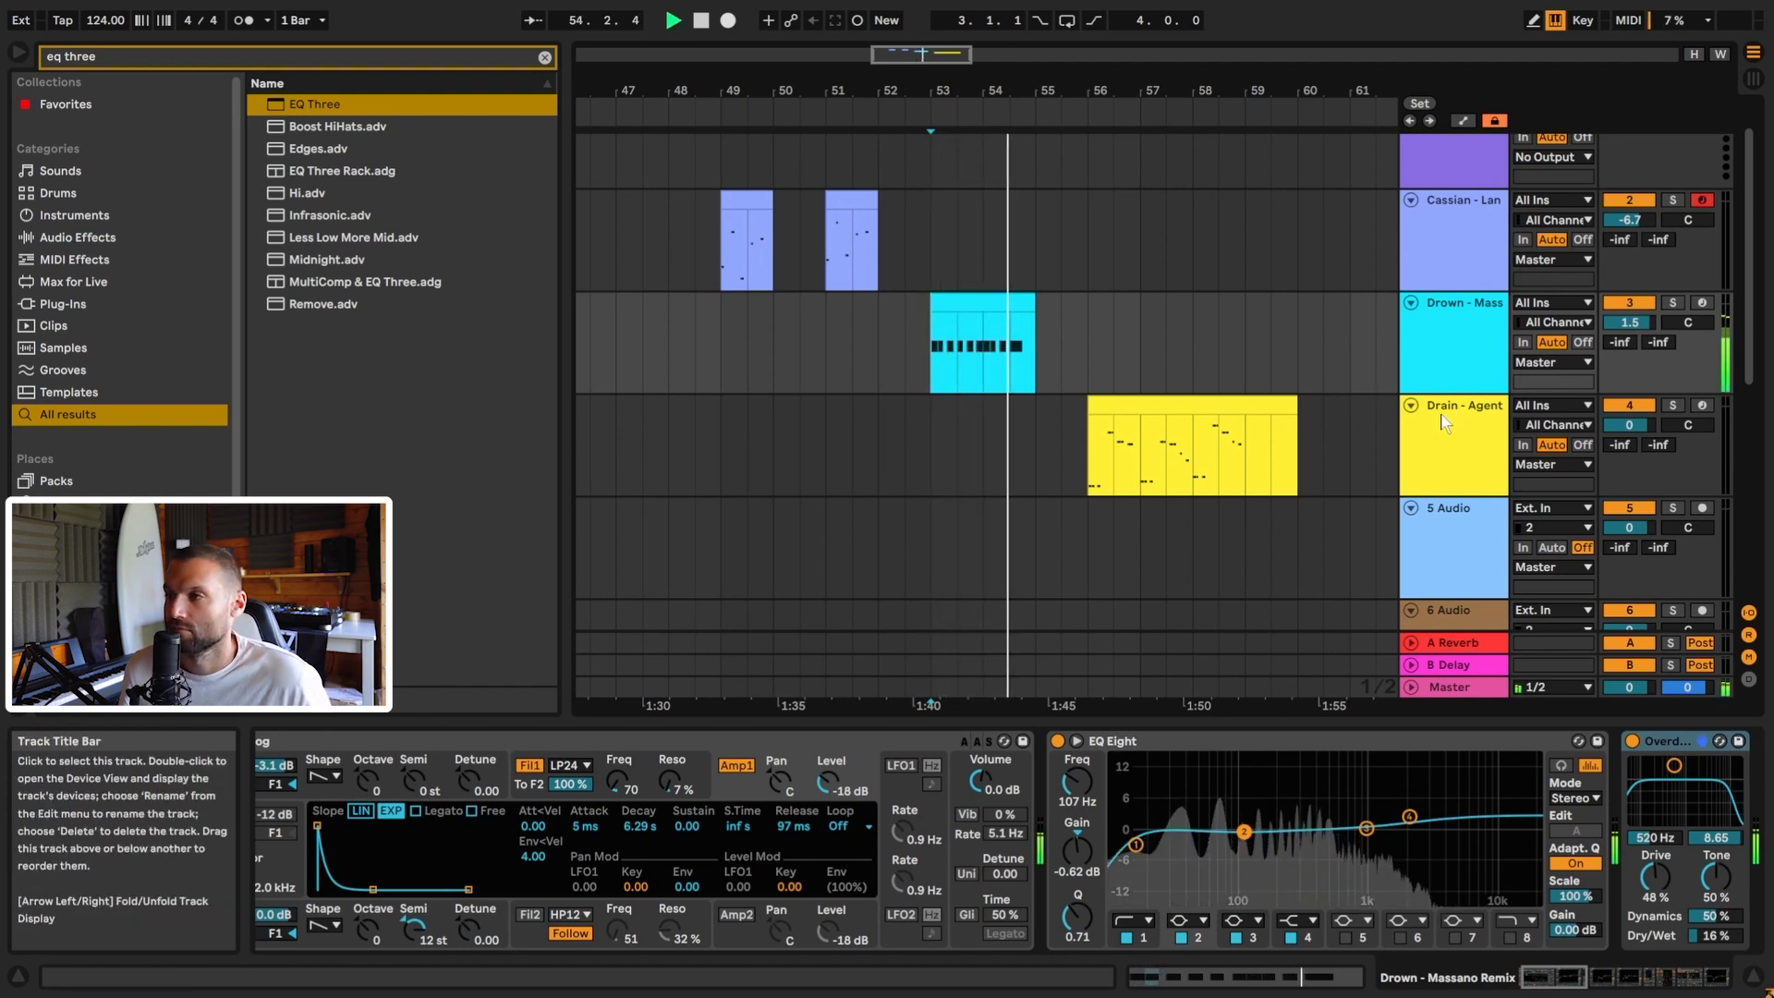
key("space")
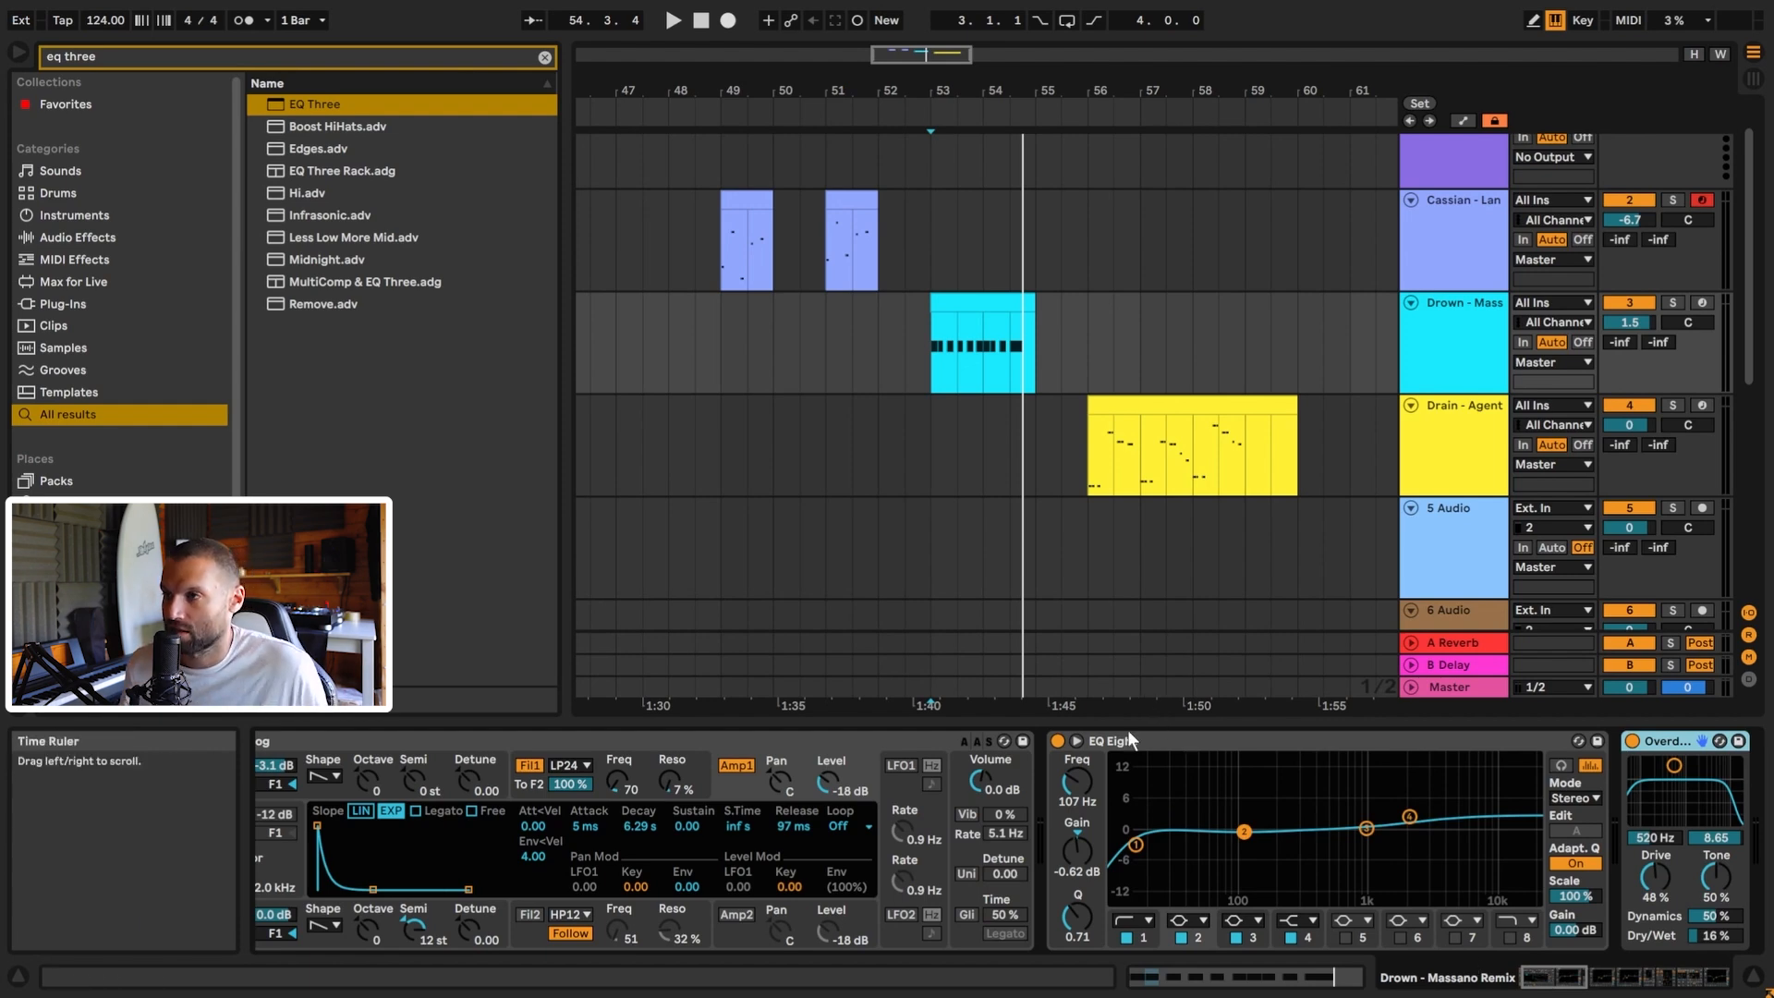
Examine the Analog synth at the start of the Drown track's device chain, with the playback start at bar 53.
mouse_move(1537, 980)
left_mouse_down()
mouse_move(1576, 983)
mouse_move(1512, 981)
left_mouse_up()
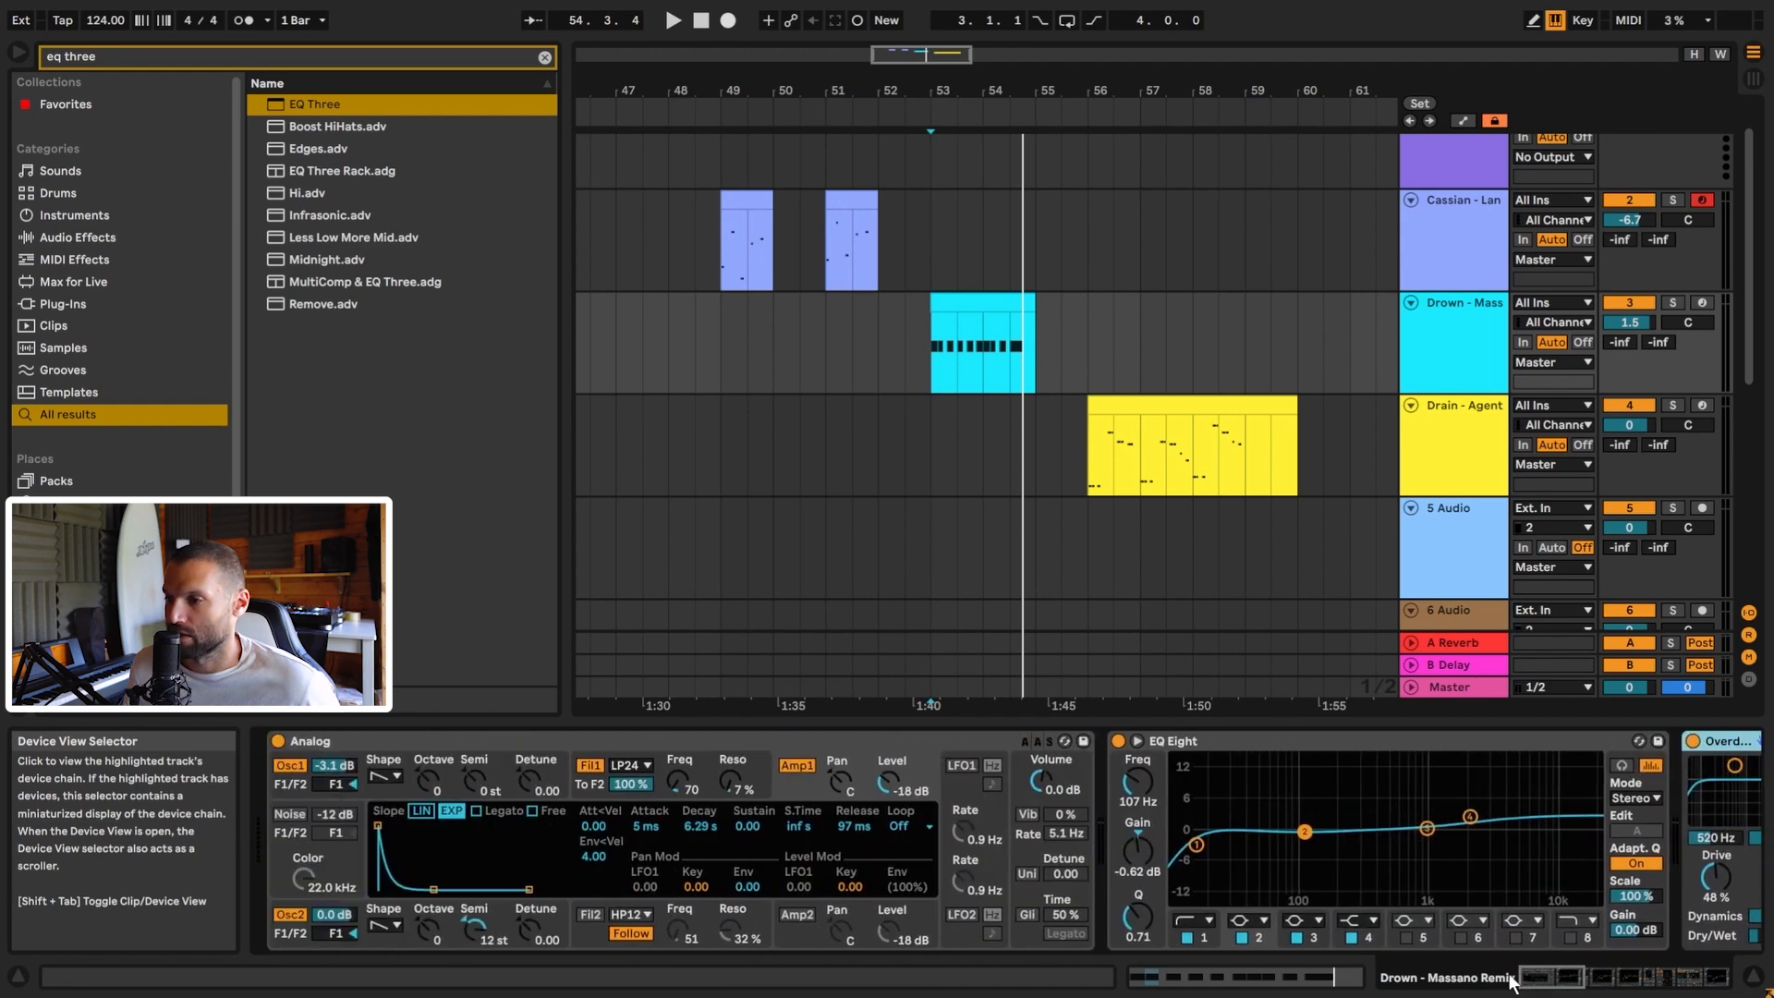
left_click(926, 370)
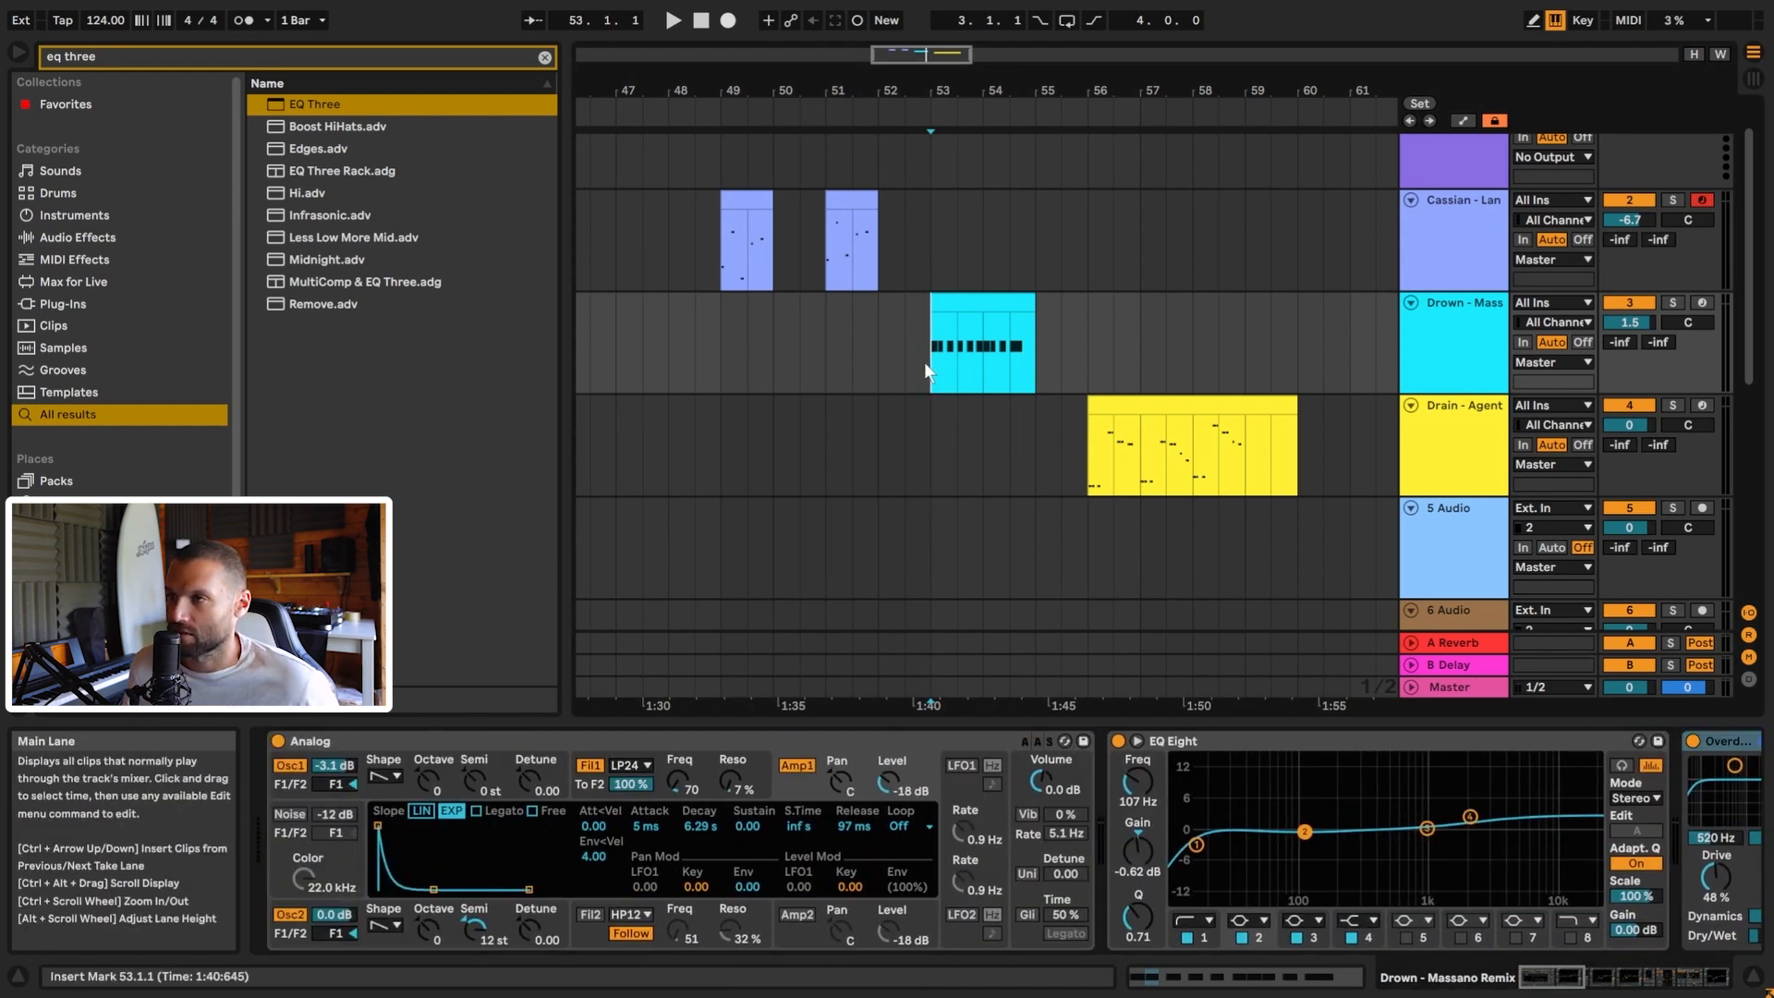
left_click(767, 738)
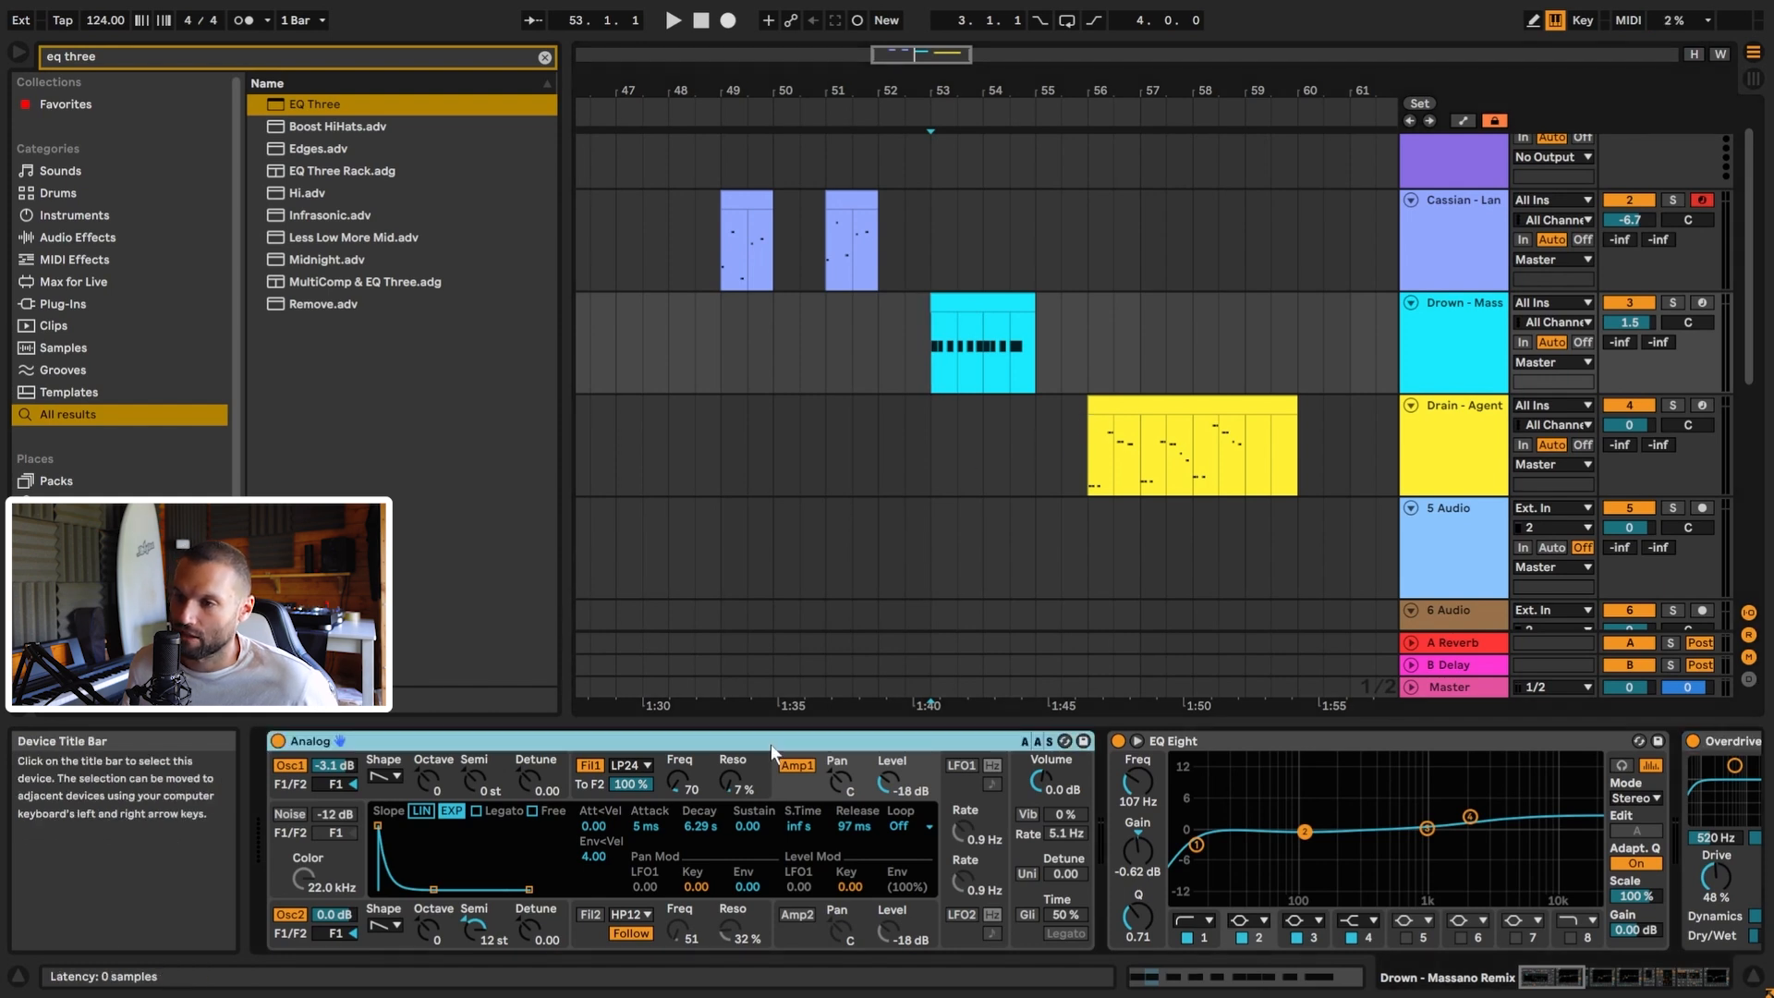
left_click(933, 353)
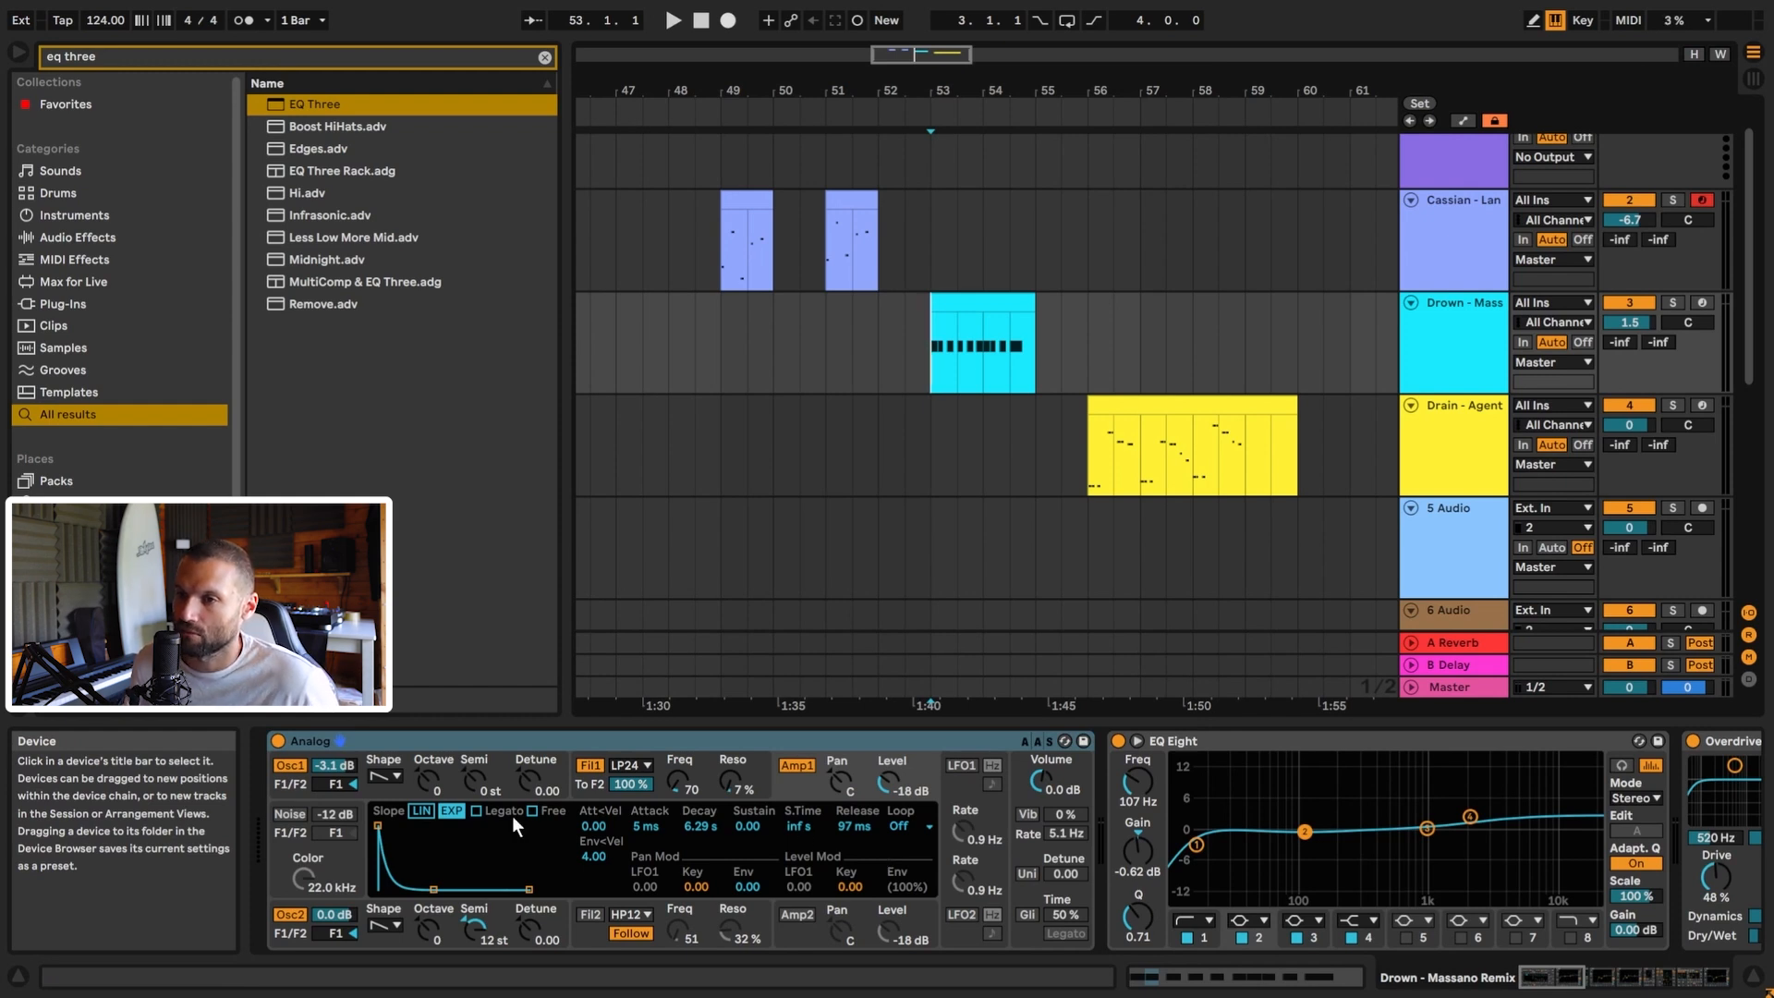
left_click(395, 740)
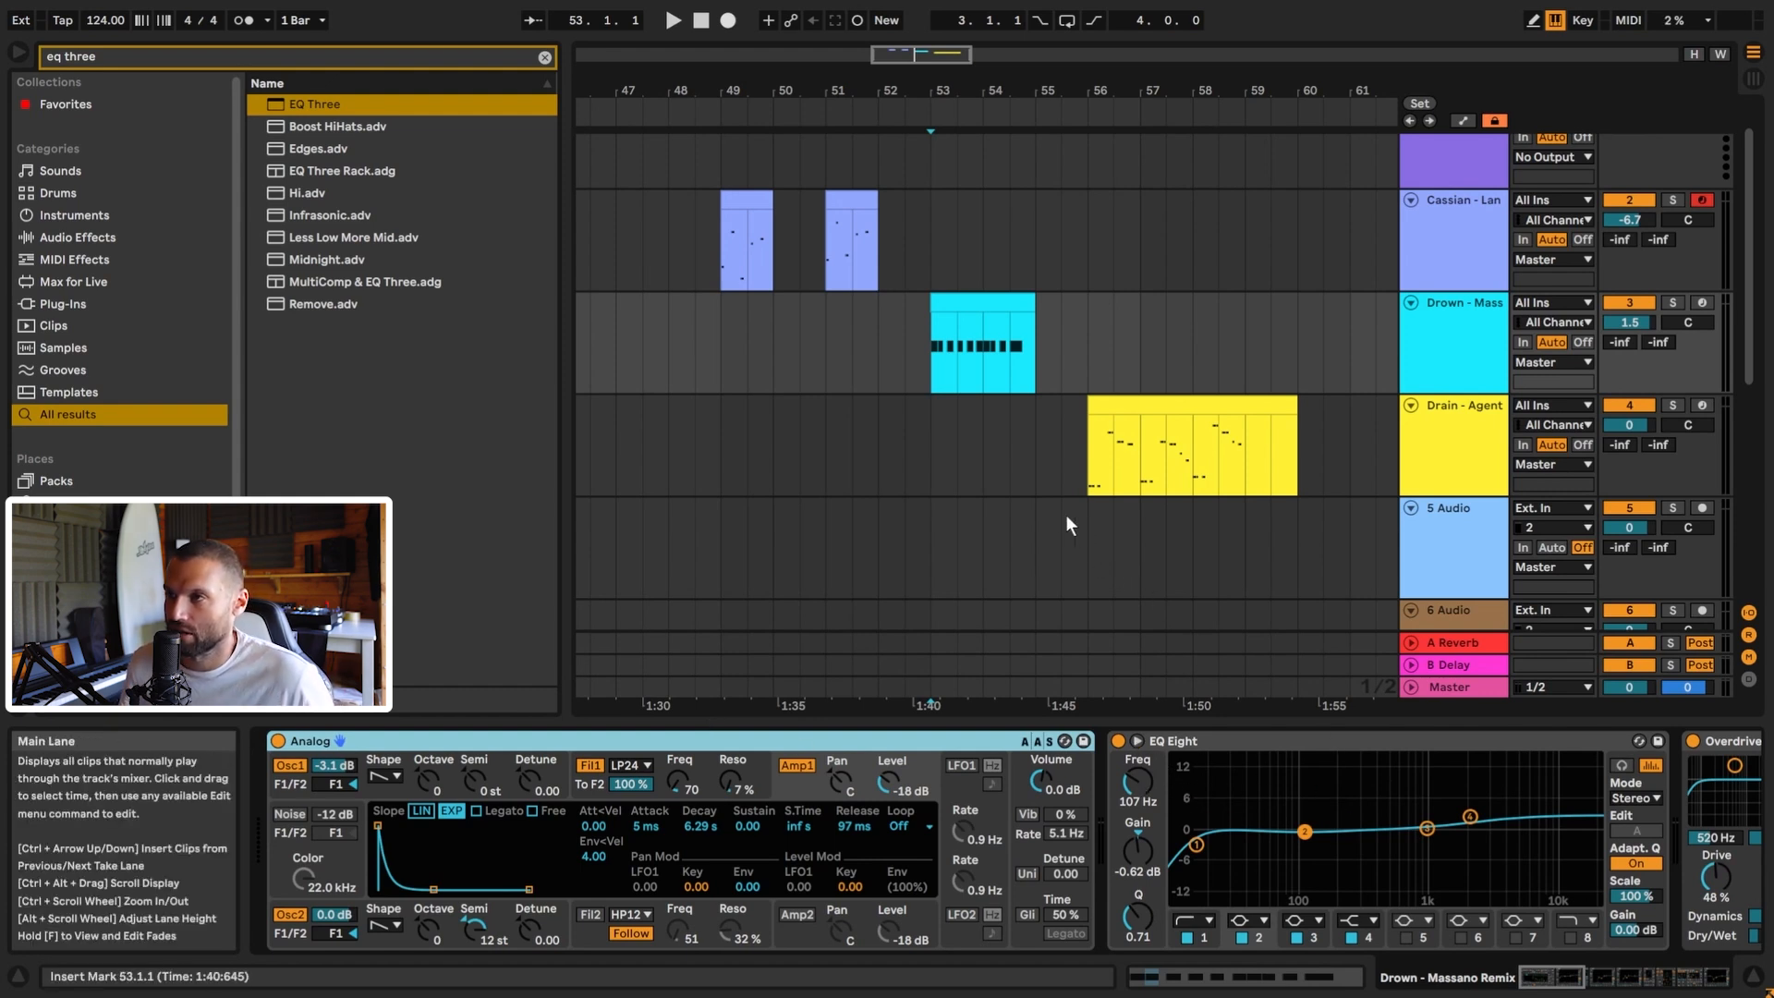
Bypass the EQ Eight and Overdrive after Analog on the Drown track and audition from bar 53.
left_click(1330, 741)
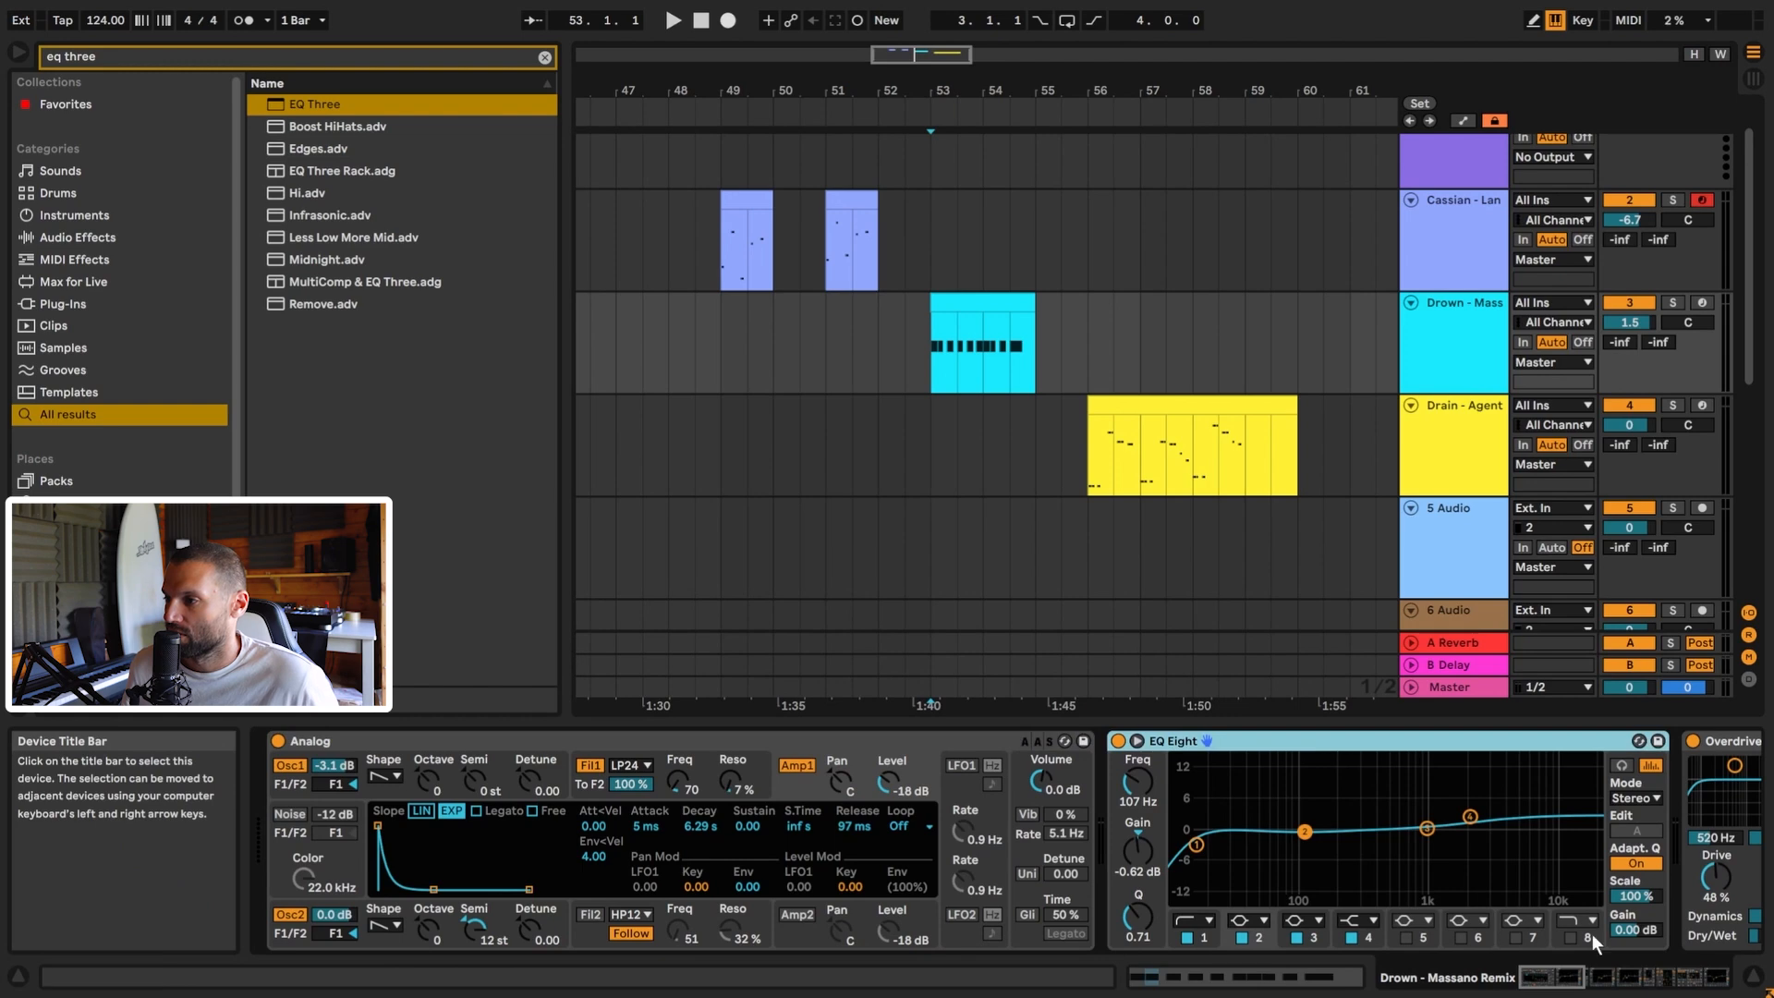
left_click_drag(1572, 979, 1740, 971)
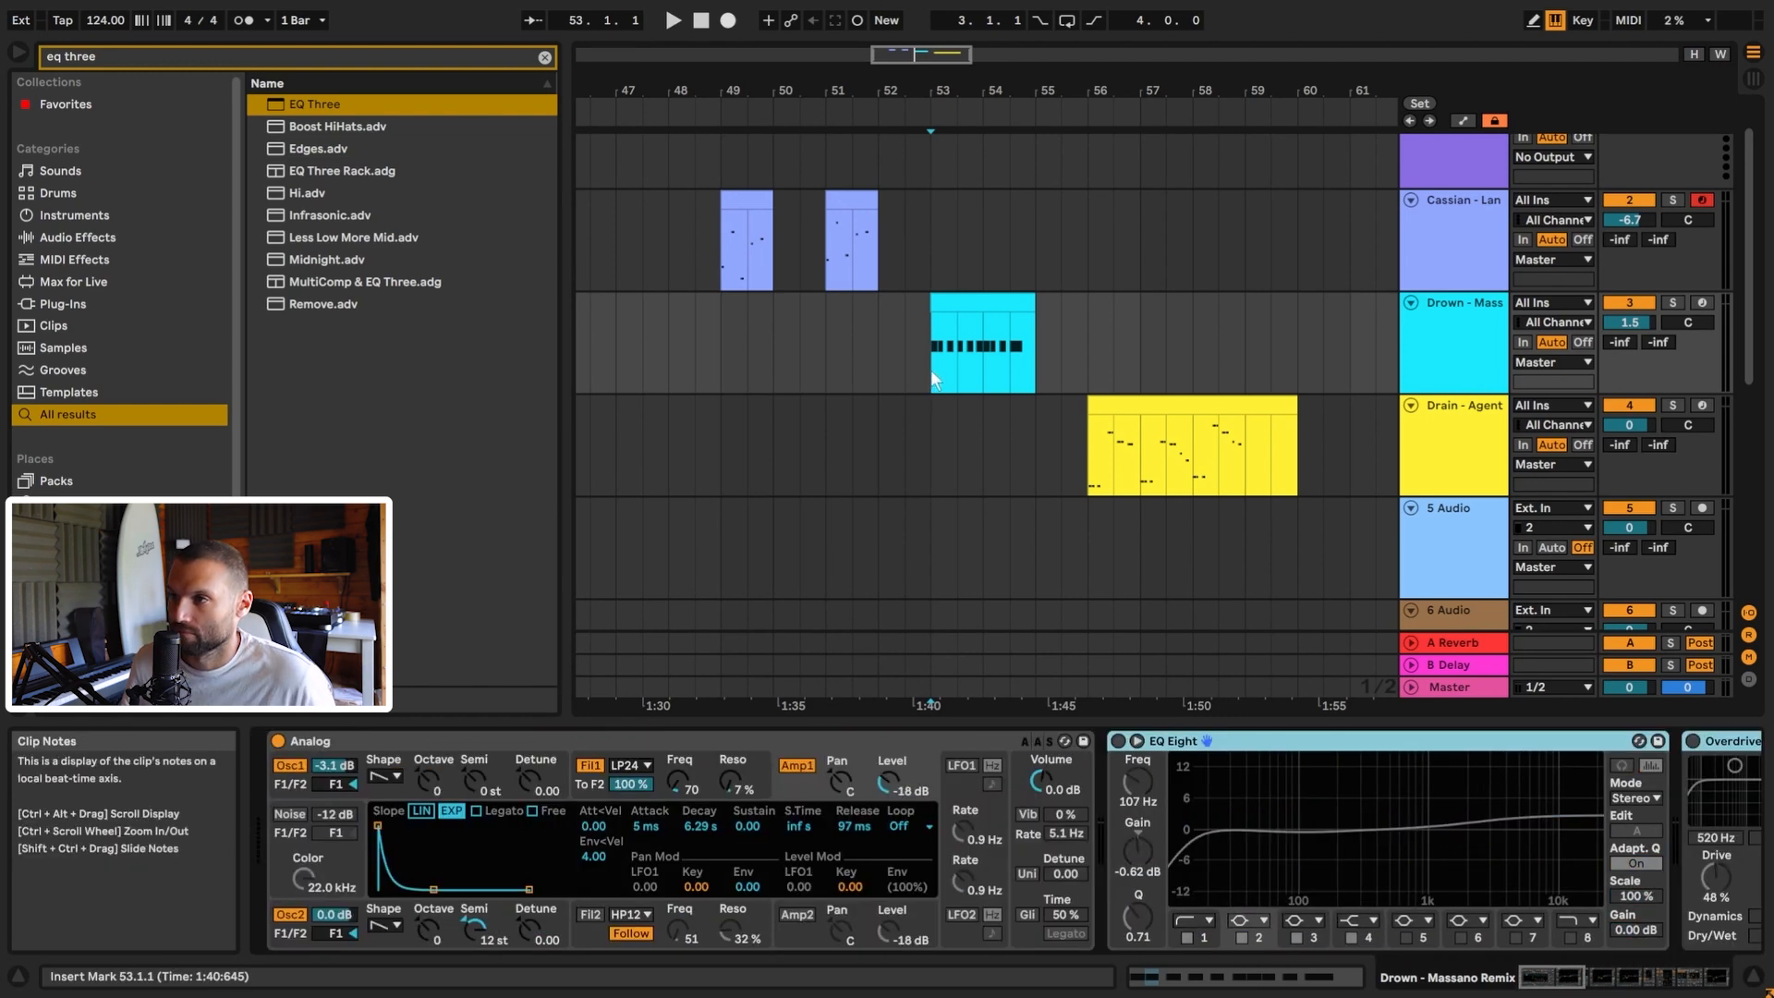
key("space")
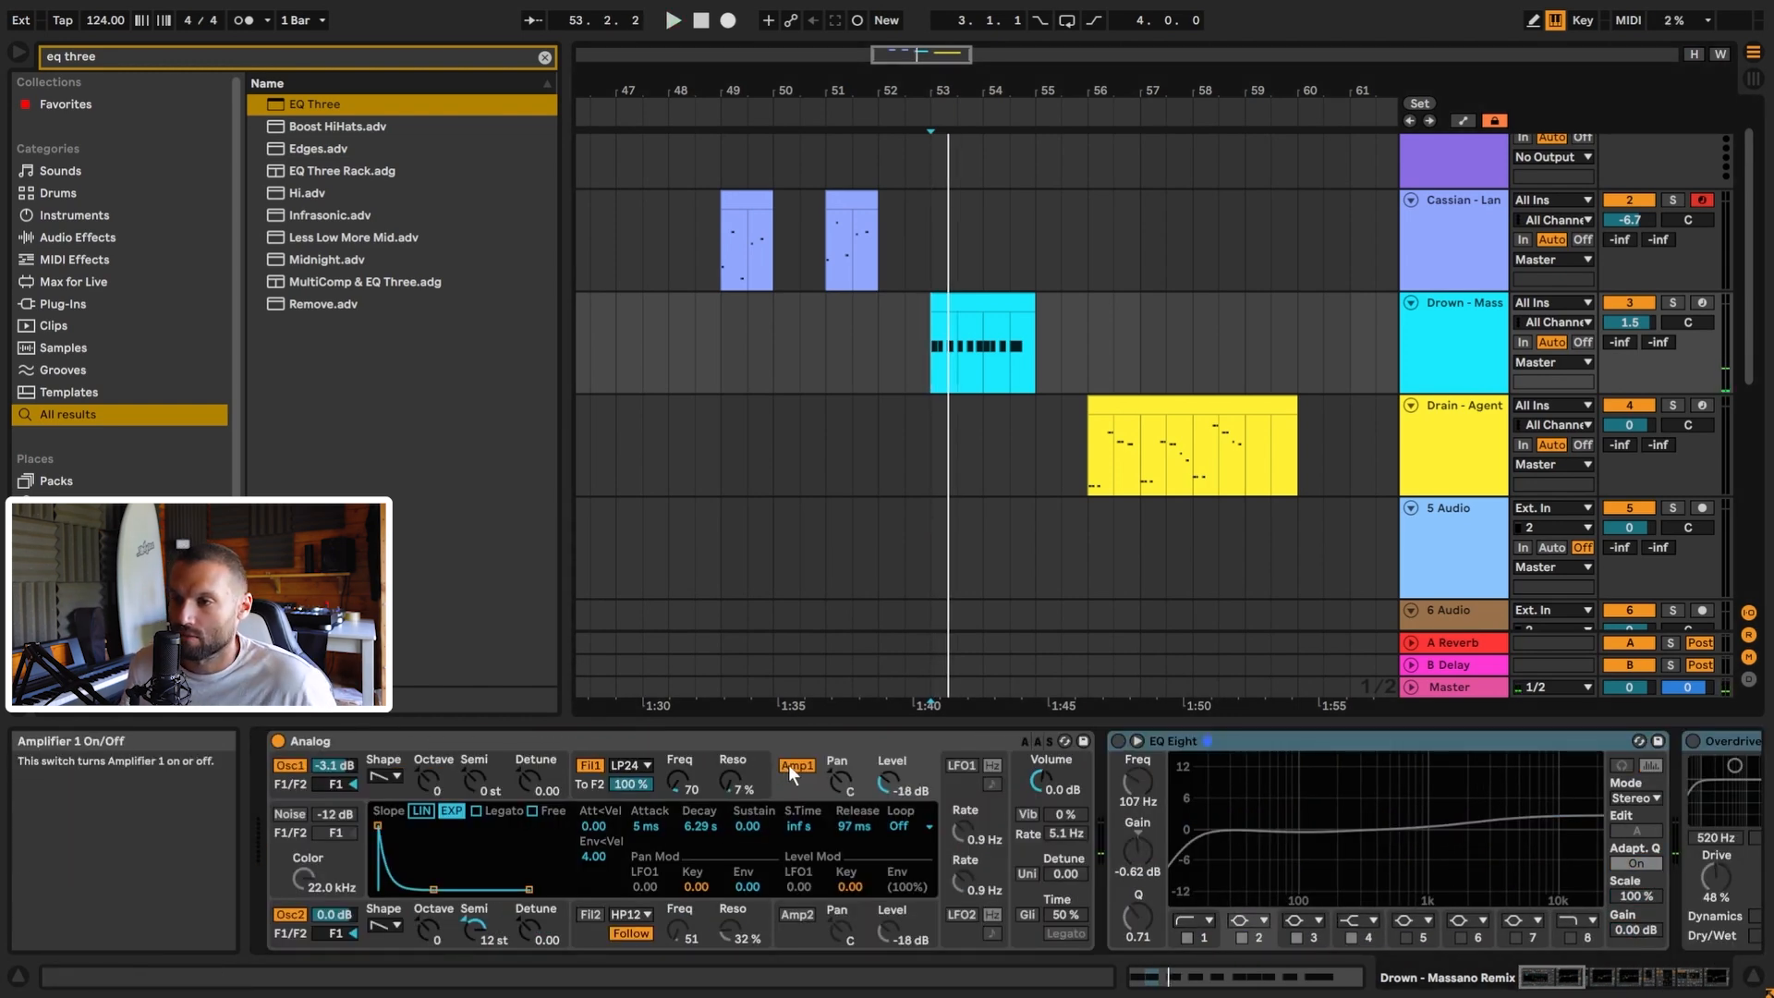
Switch off oscillator 2 and filter 1 in Analog and audition oscillator 1 on its own.
left_click(292, 917)
key("space")
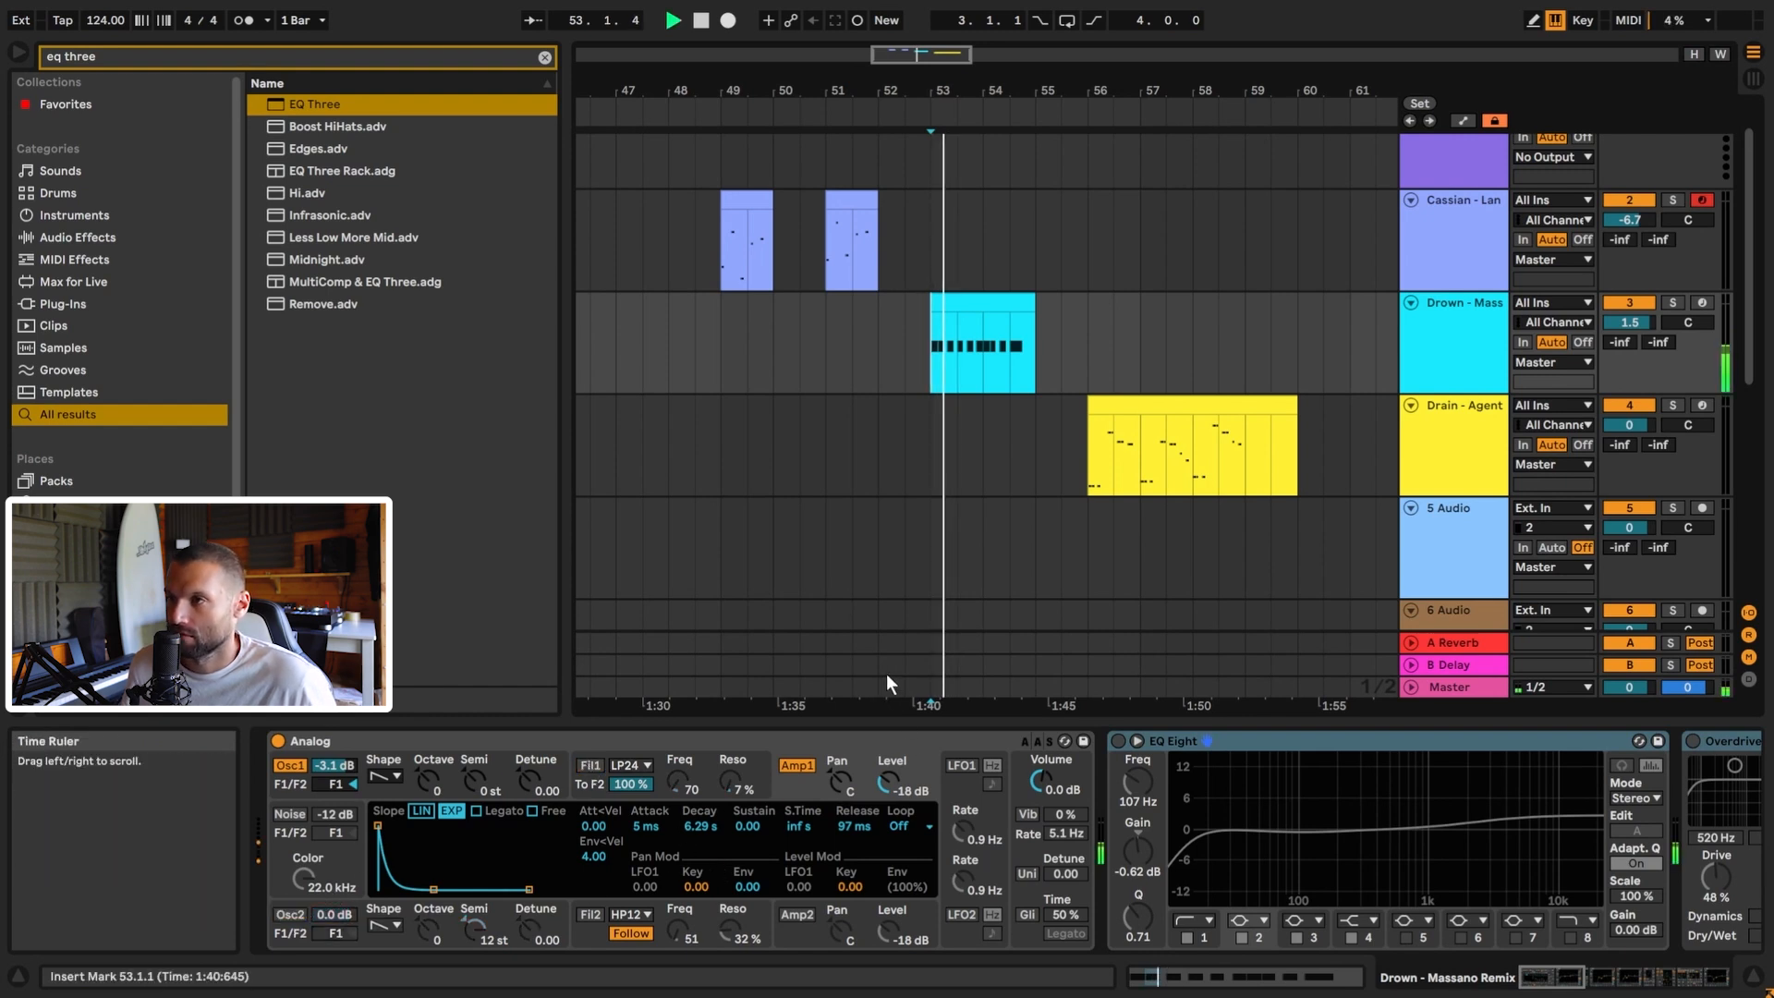
key("space")
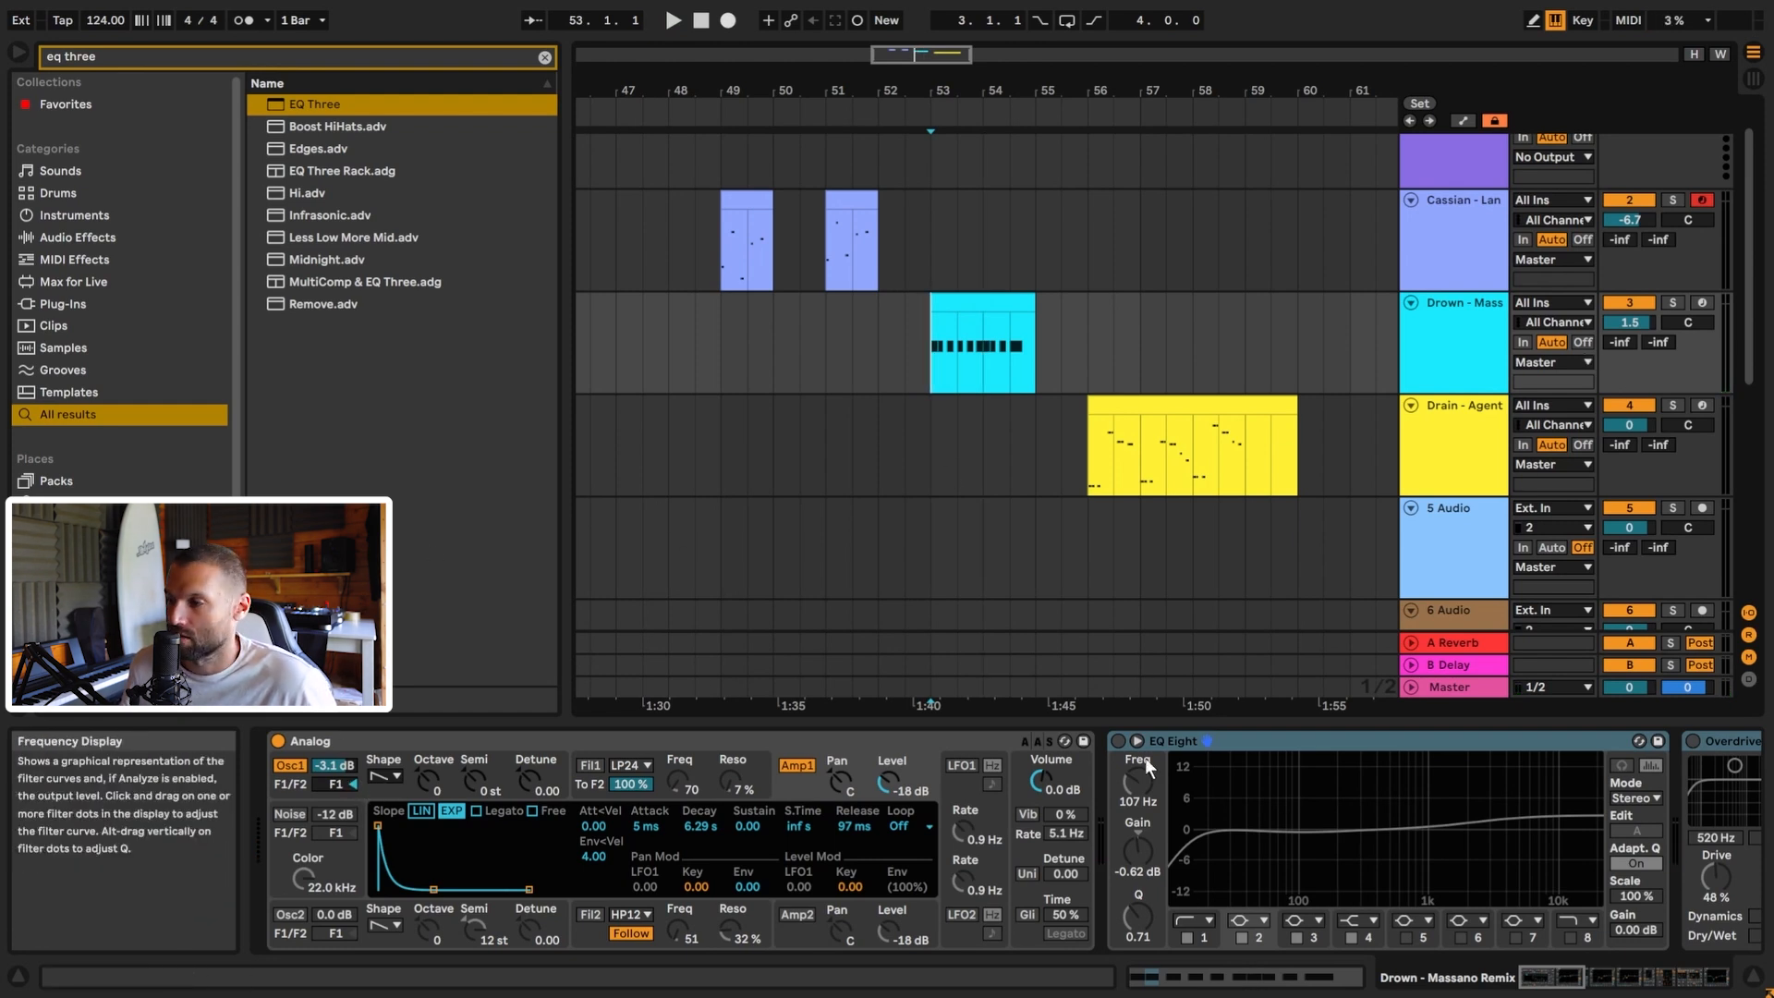
Turn the Drown track's EQ Eight back on and audition the sound through it.
left_click(1118, 740)
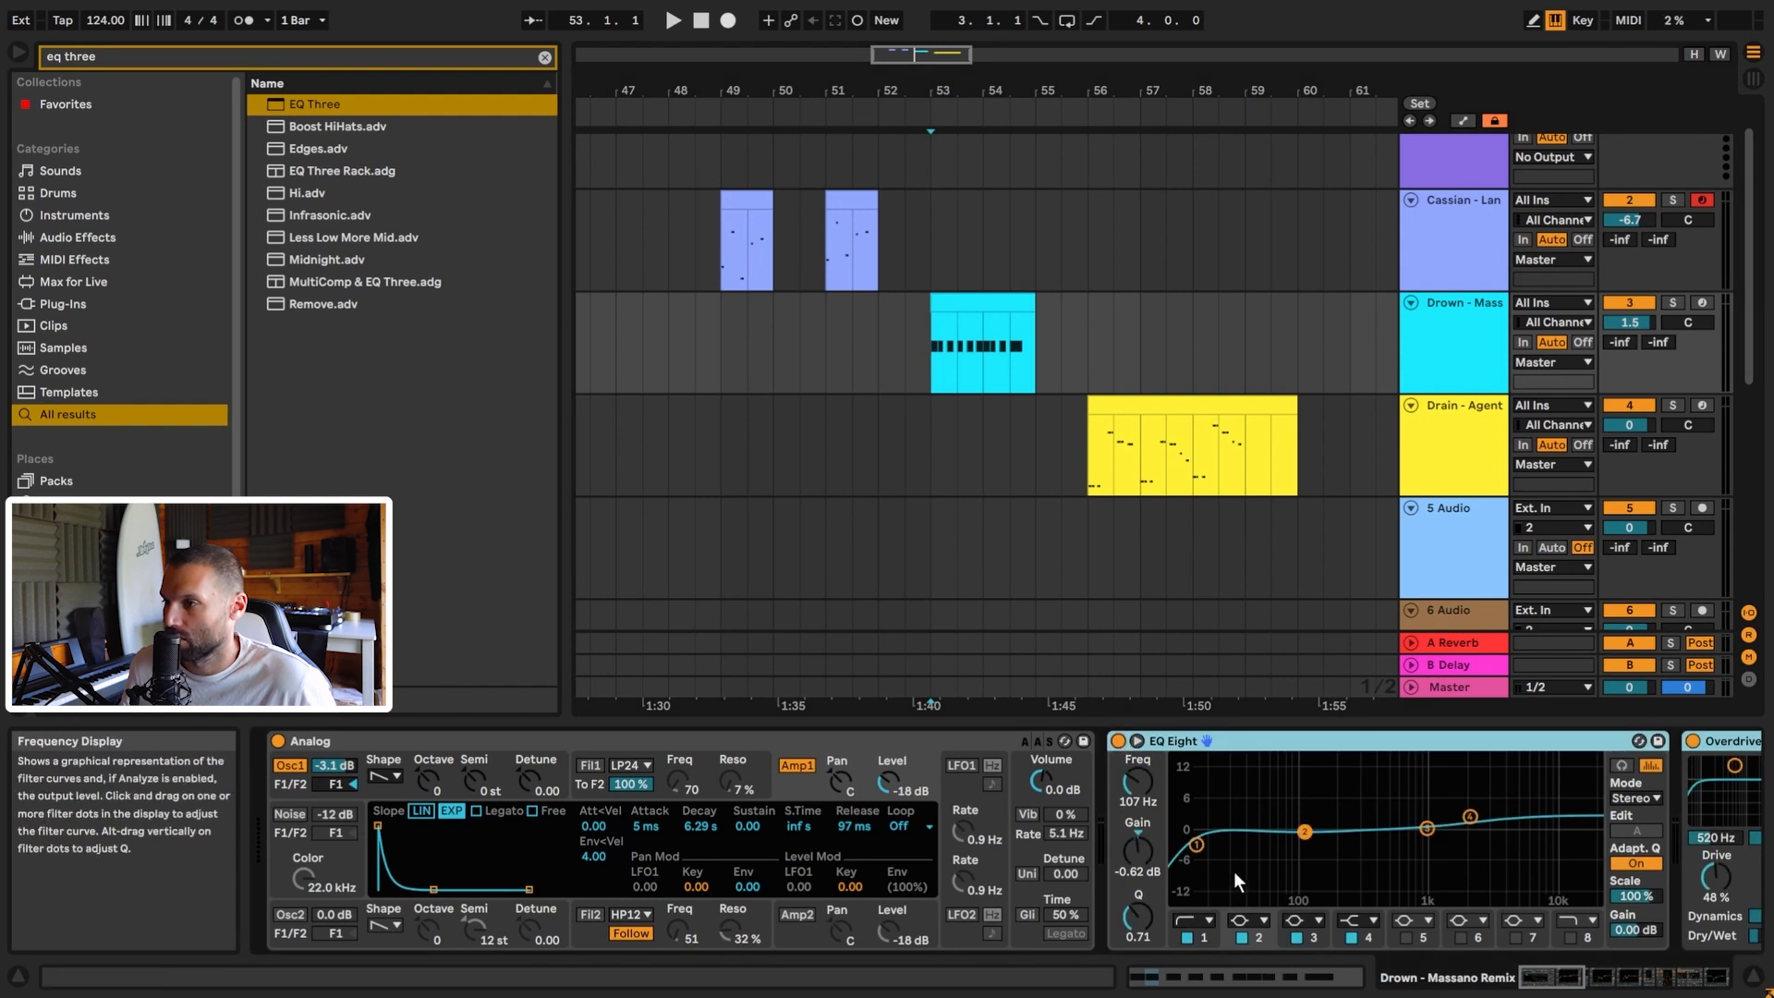
key("space")
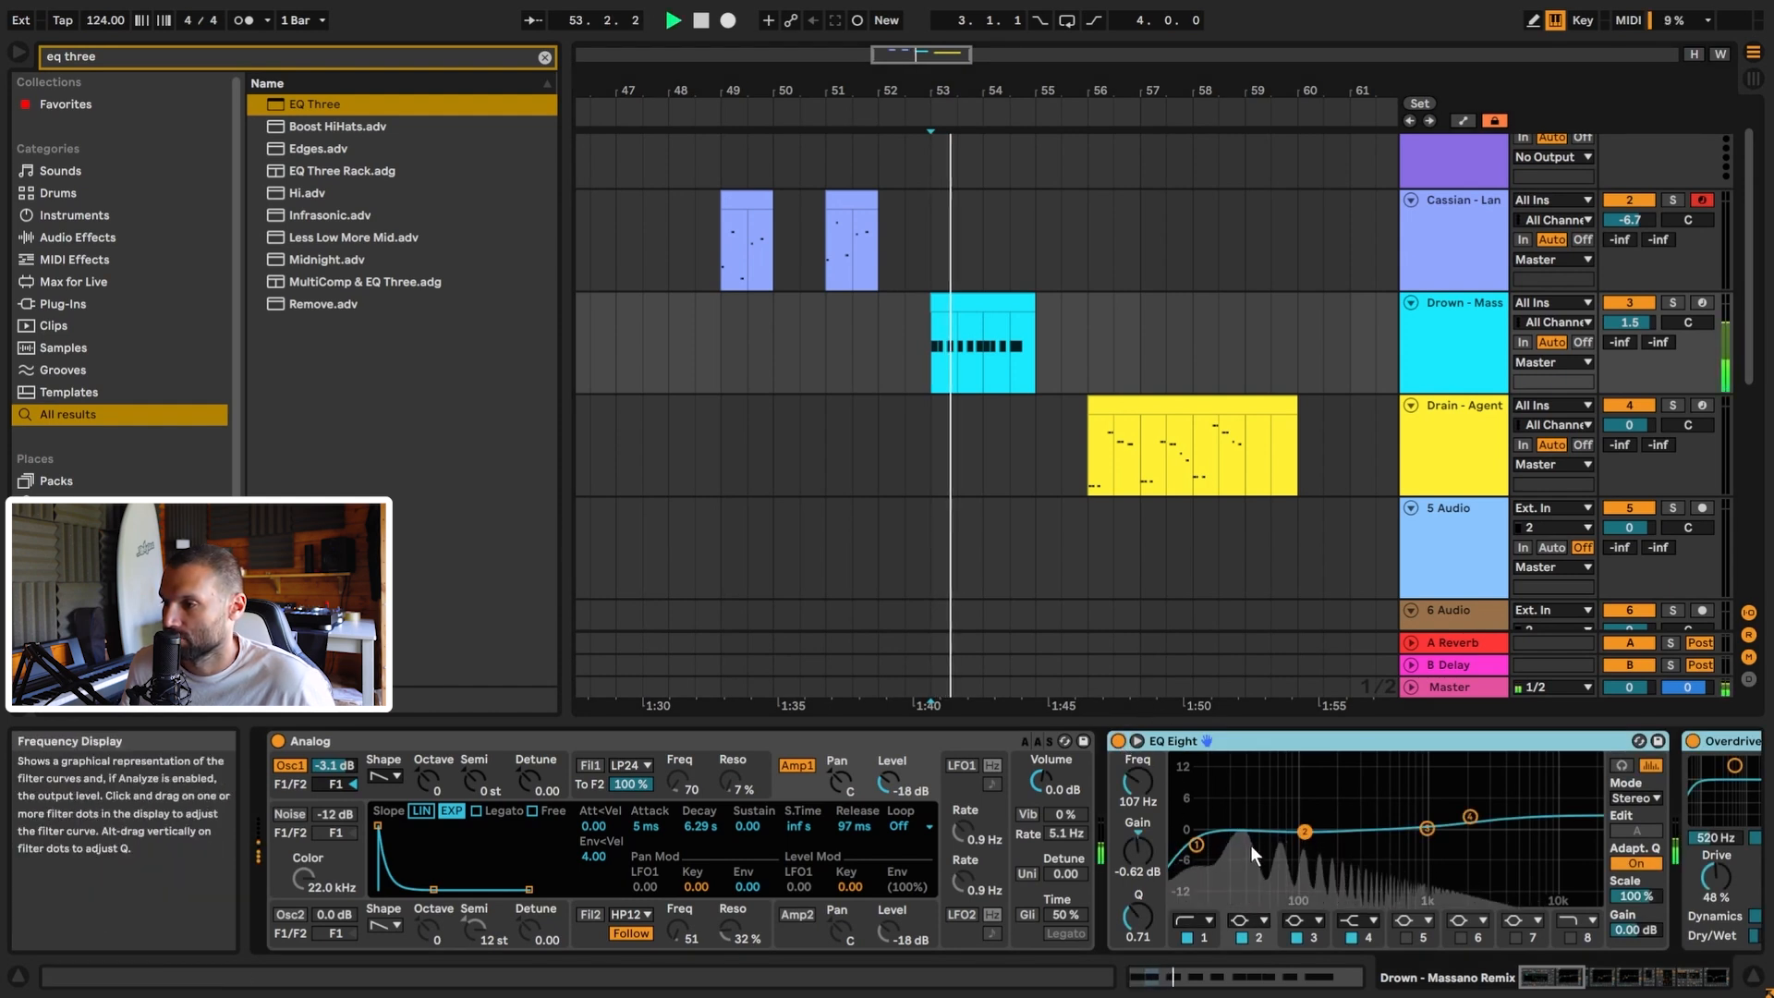
key("space")
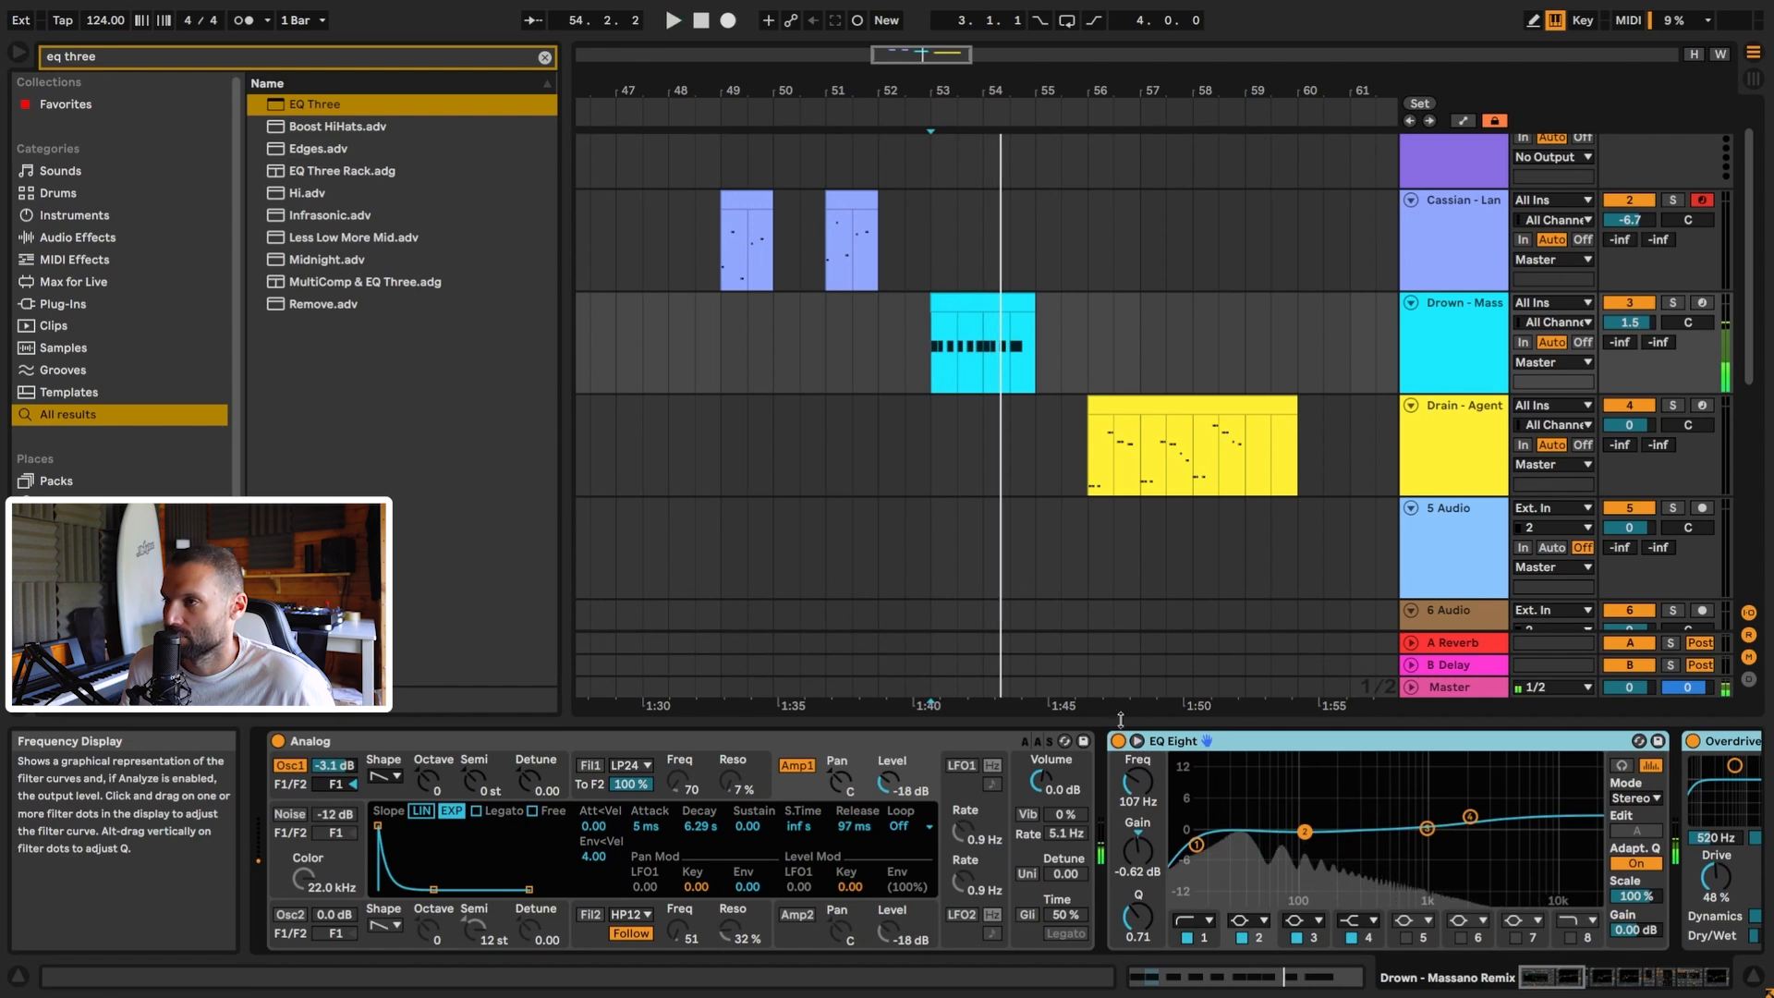
Consolidate the Cassian track's two clips into a single clip spanning bars 49 to 53.
left_click(760, 239)
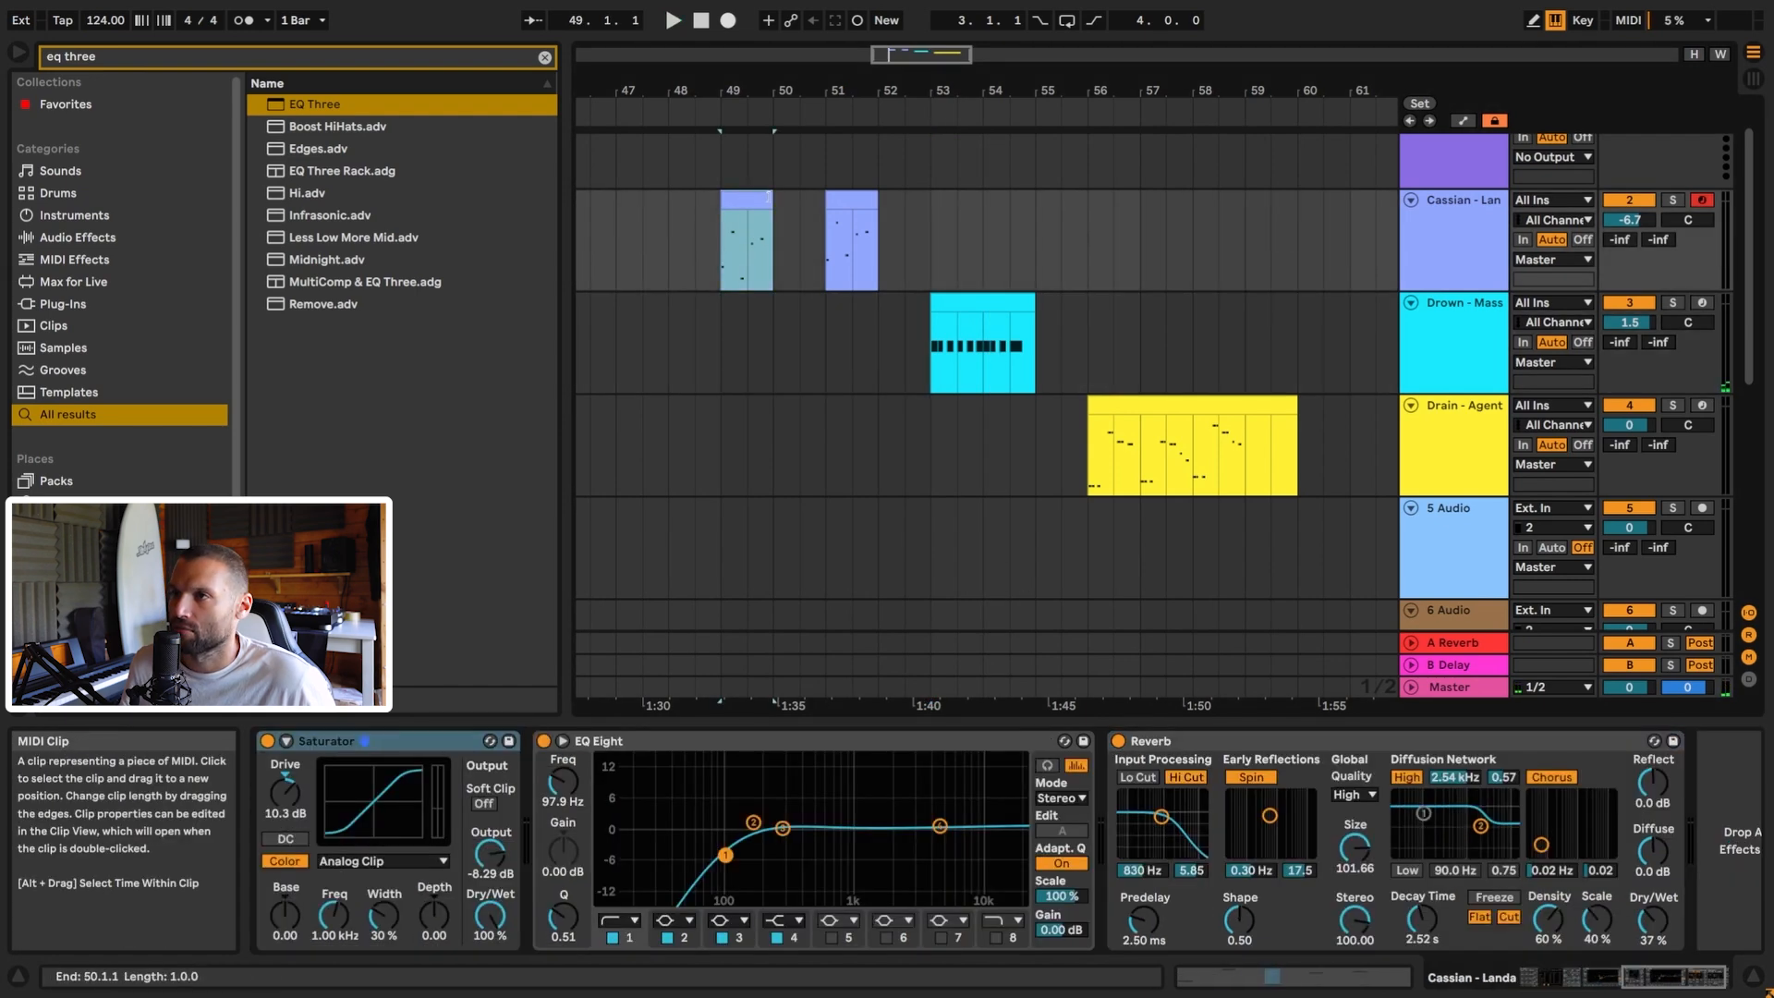
double_click(742, 194)
left_click(851, 199, "shift")
left_click_drag(931, 242, 711, 208)
key("ctrl+j")
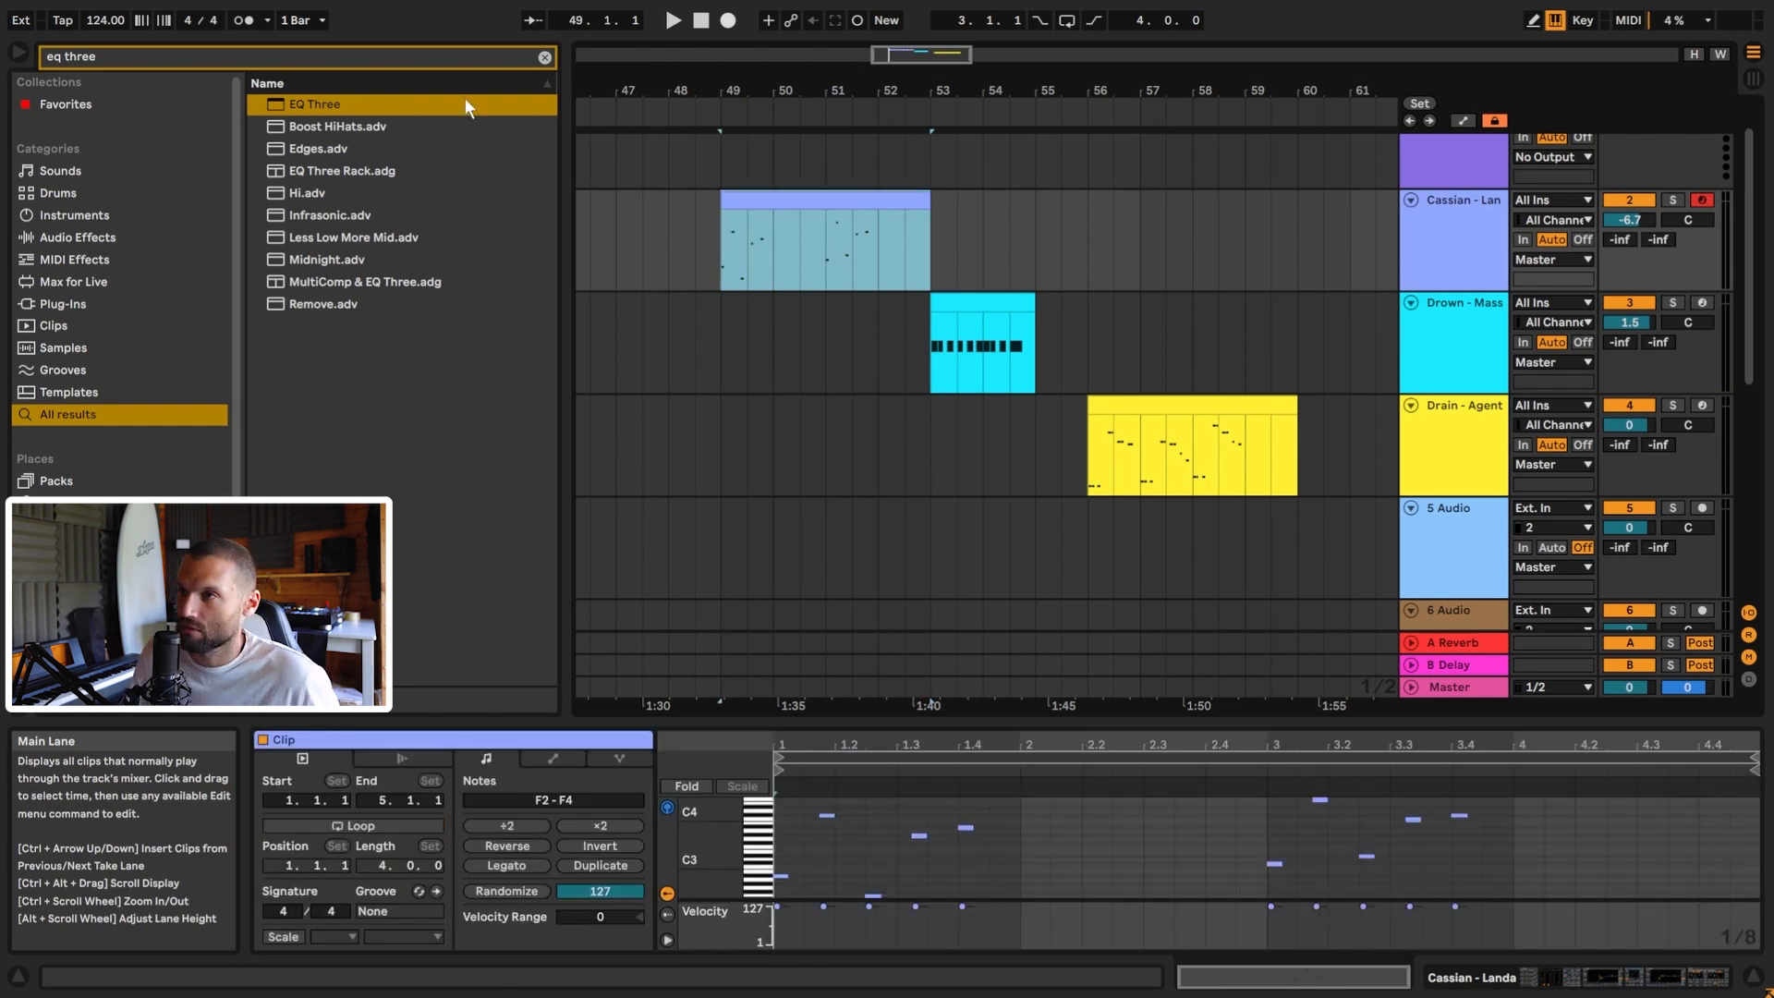
Show the consolidated Cassian clip's notes in an enlarged piano roll covering C2 to C5.
left_click(787, 197)
left_click_drag(1027, 719, 1029, 575)
left_click_drag(712, 773, 712, 744)
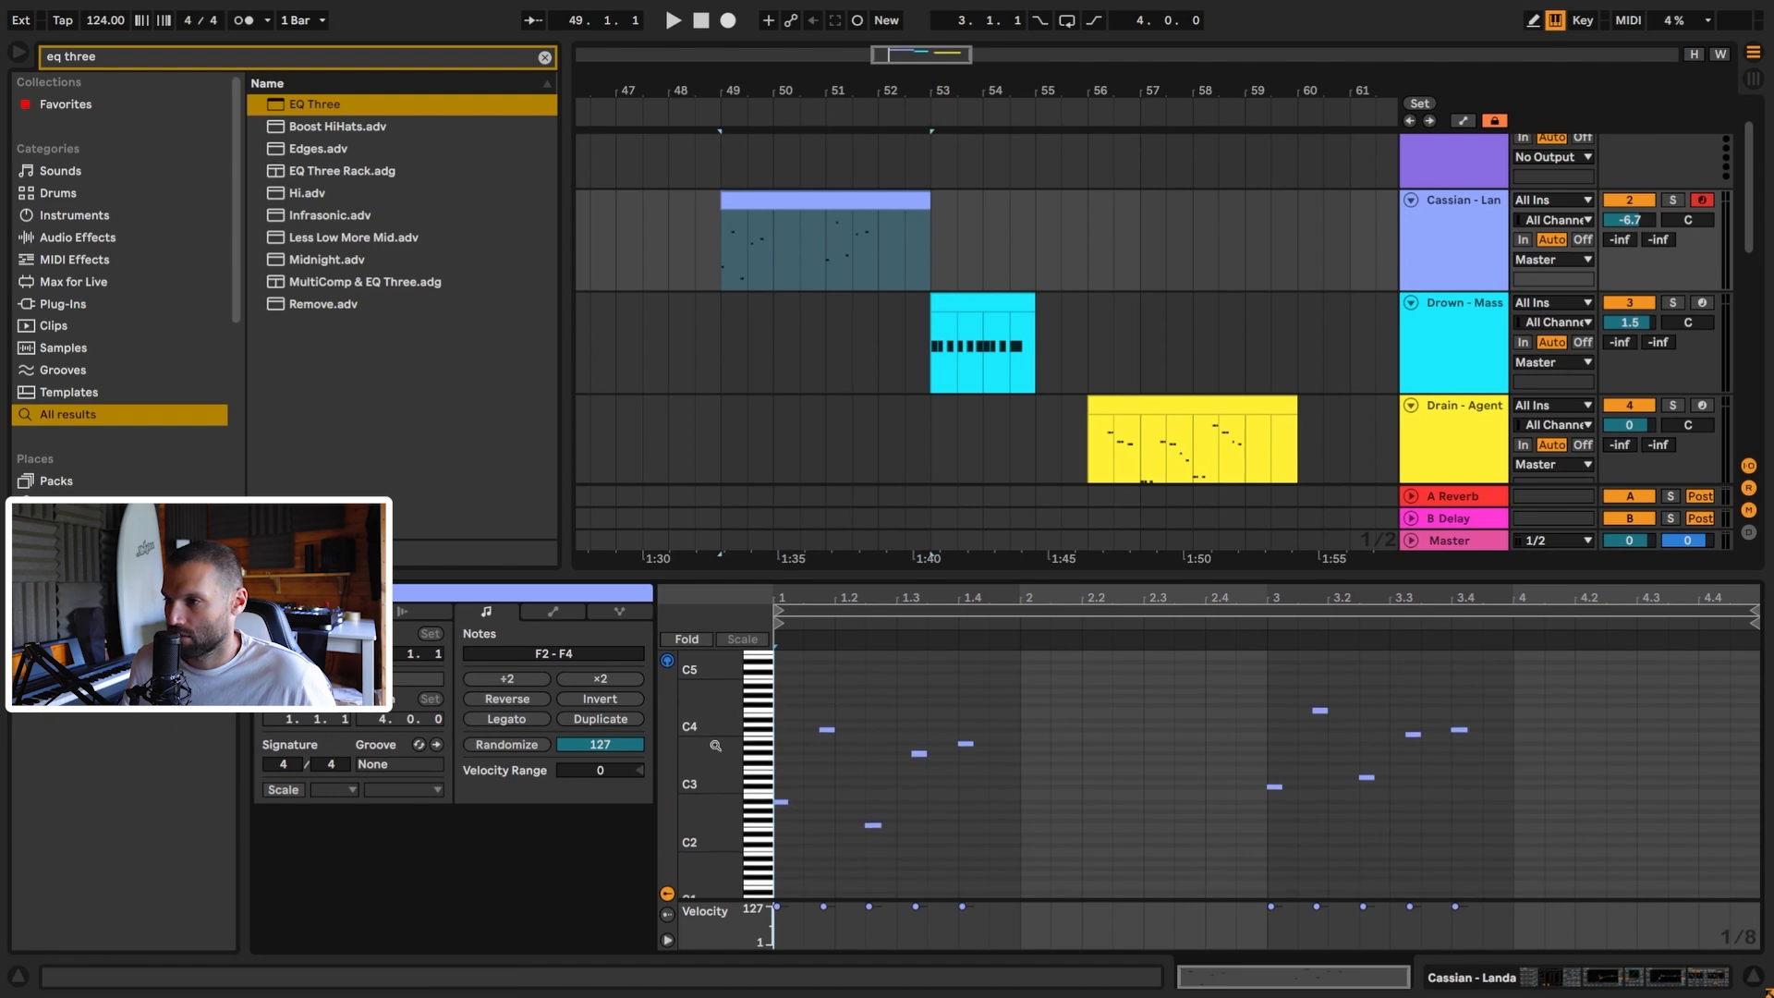
Examine the Drown clip's note pattern in the piano roll and revisit the track's Analog device chain.
left_click(1015, 303)
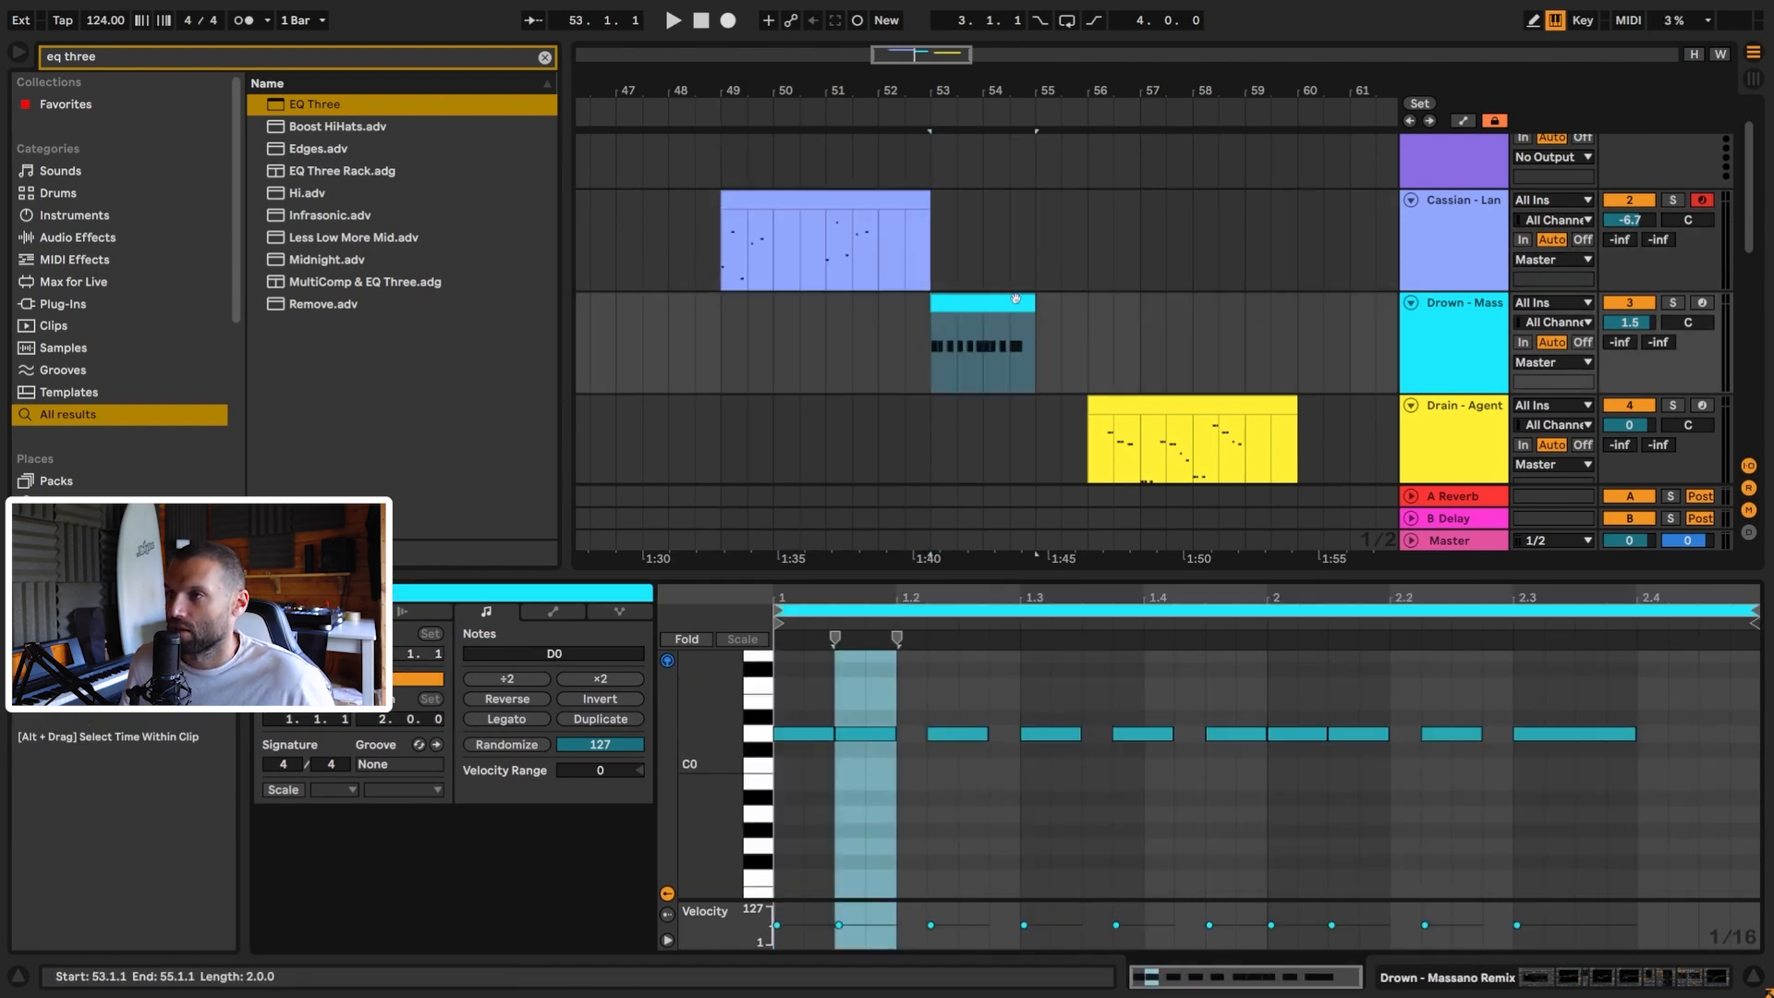
left_click(1461, 318)
left_click(1014, 303)
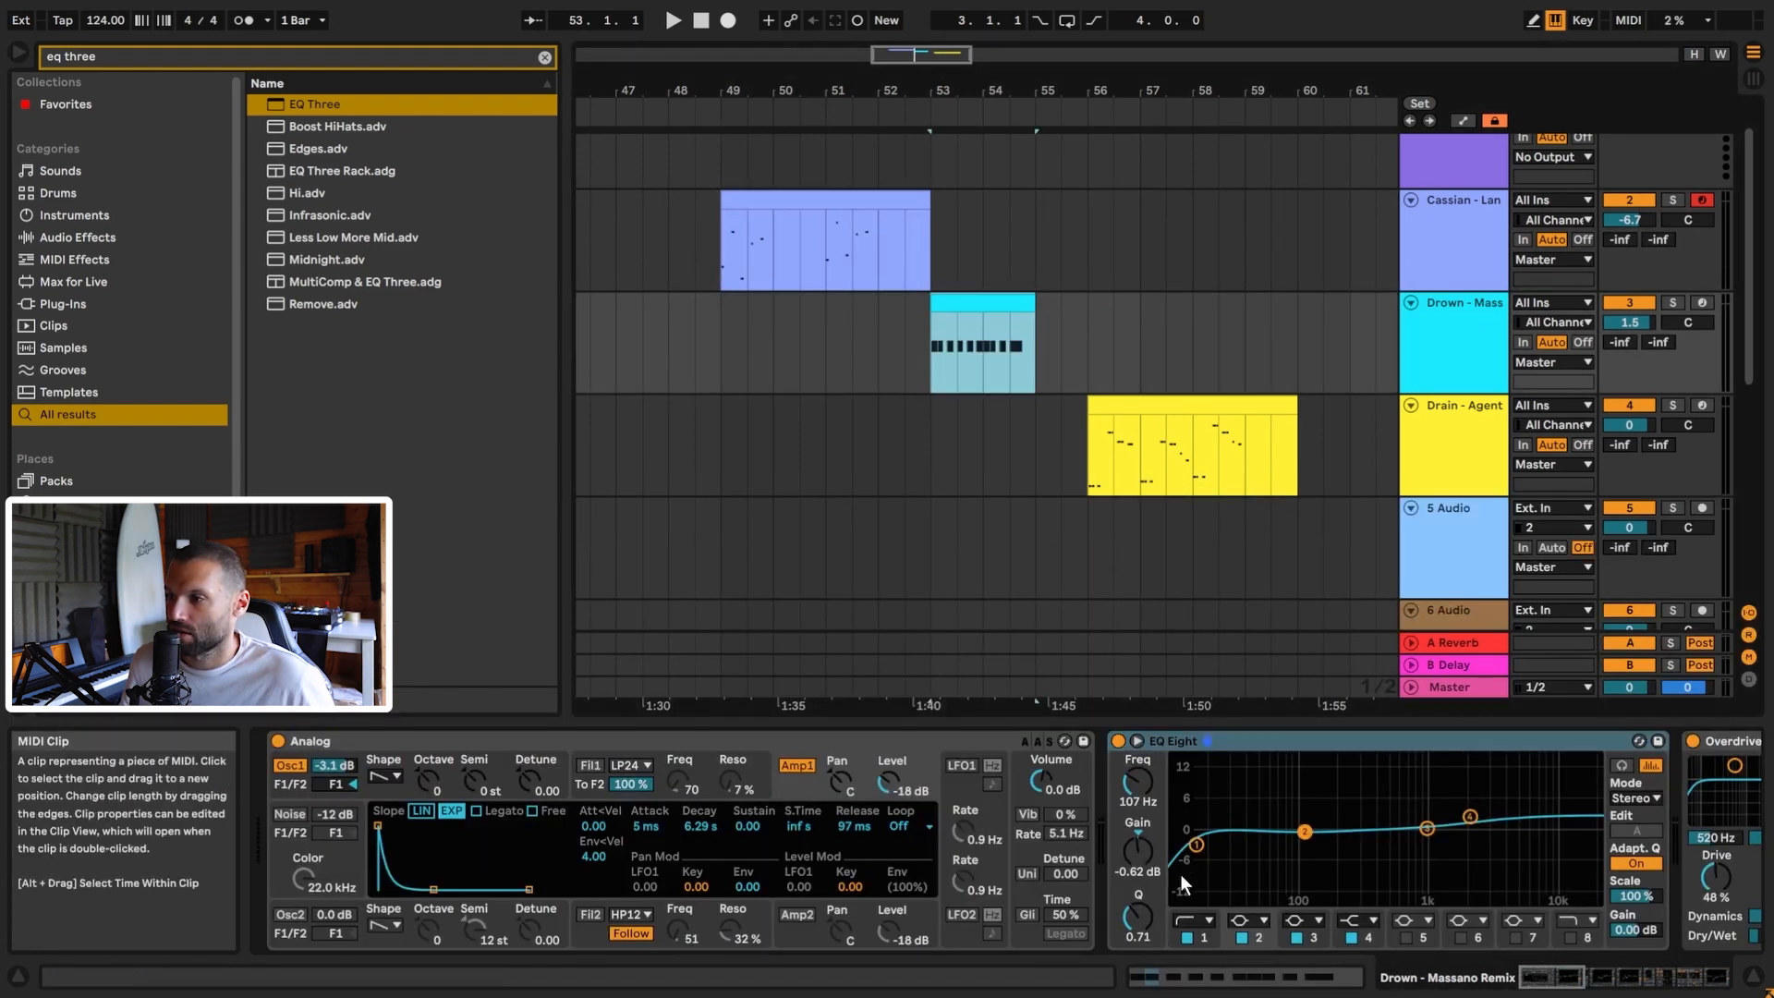
double_click(971, 312)
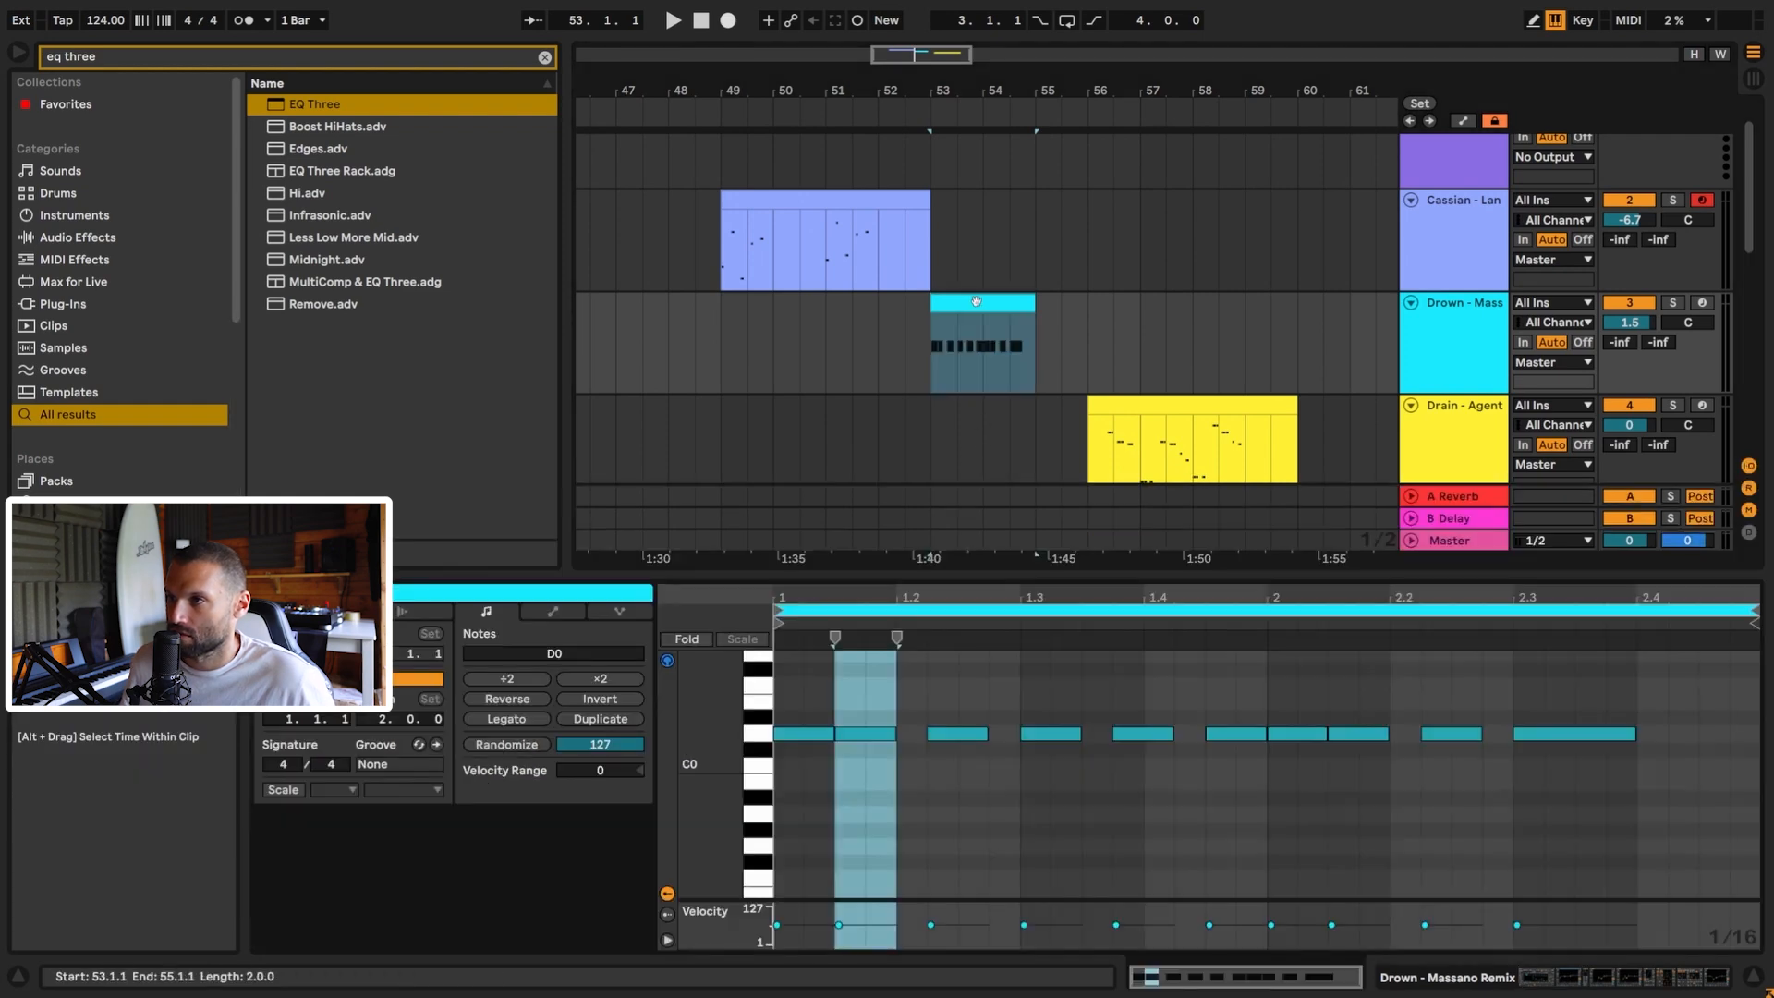
Audition the Drown clip's note pattern from near its start in the piano roll.
left_click(1029, 845)
left_click(818, 833)
key("space")
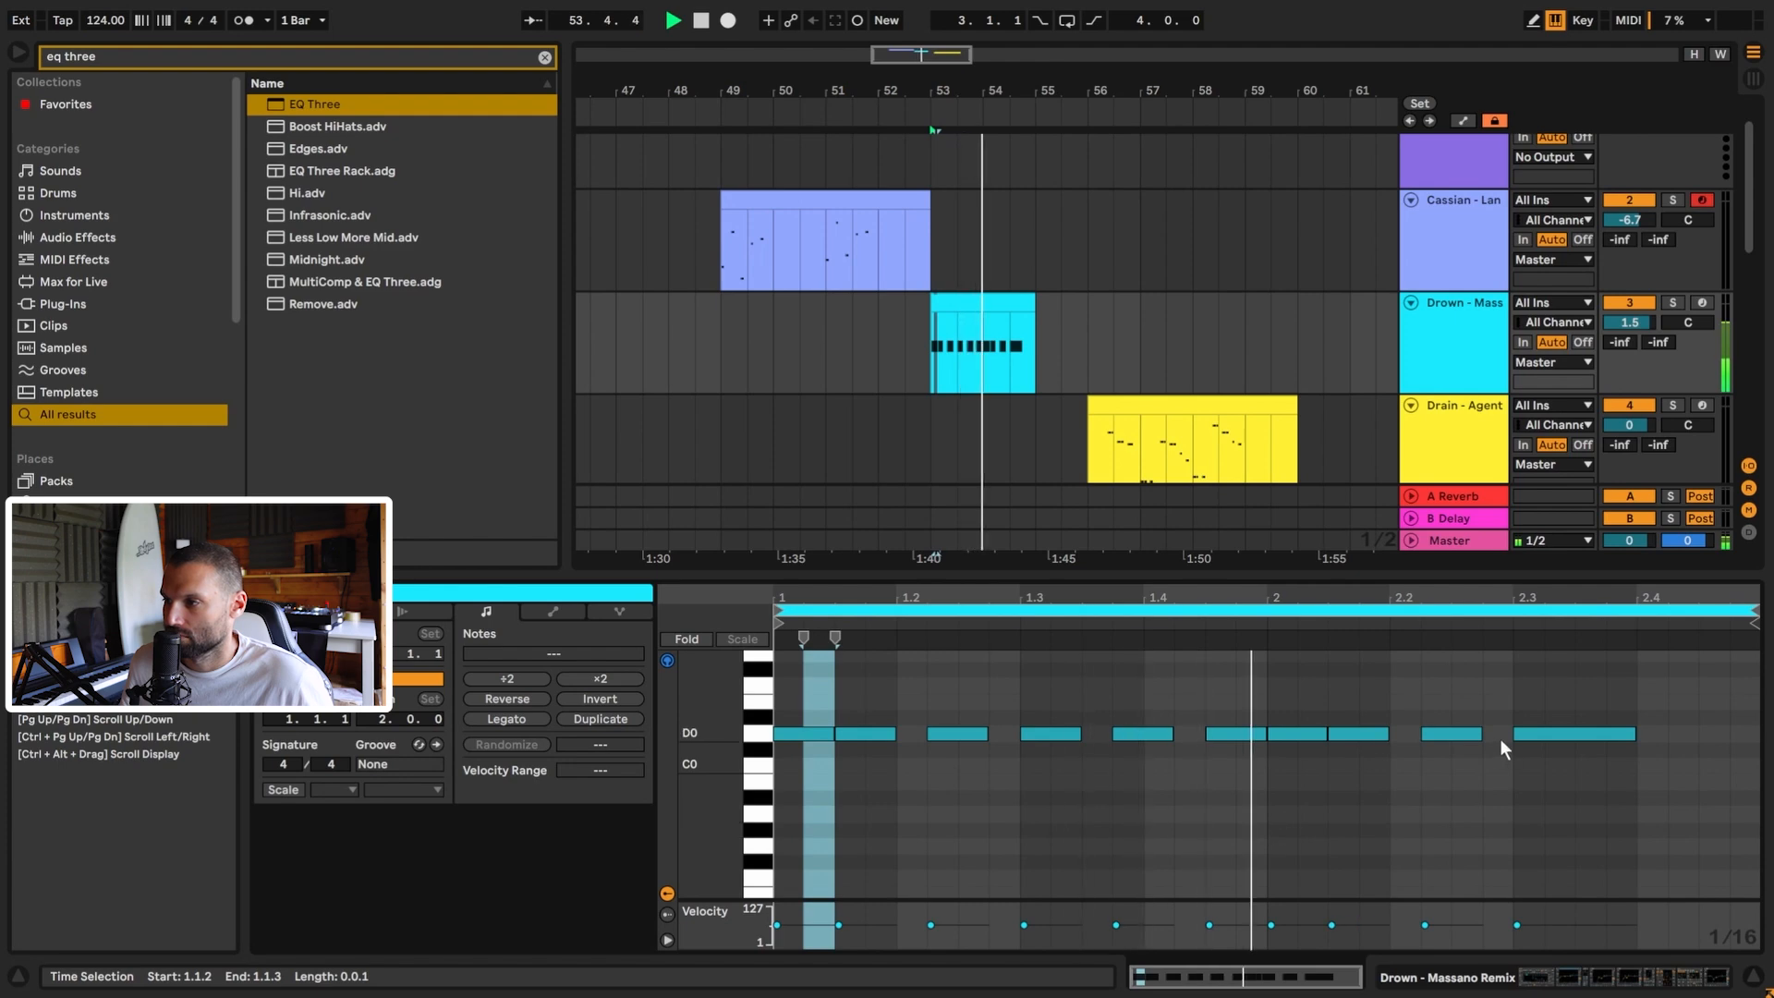
key("space")
Deactivate every audio effect after Analog on the Drown track and audition the dry synth.
double_click(1439, 342)
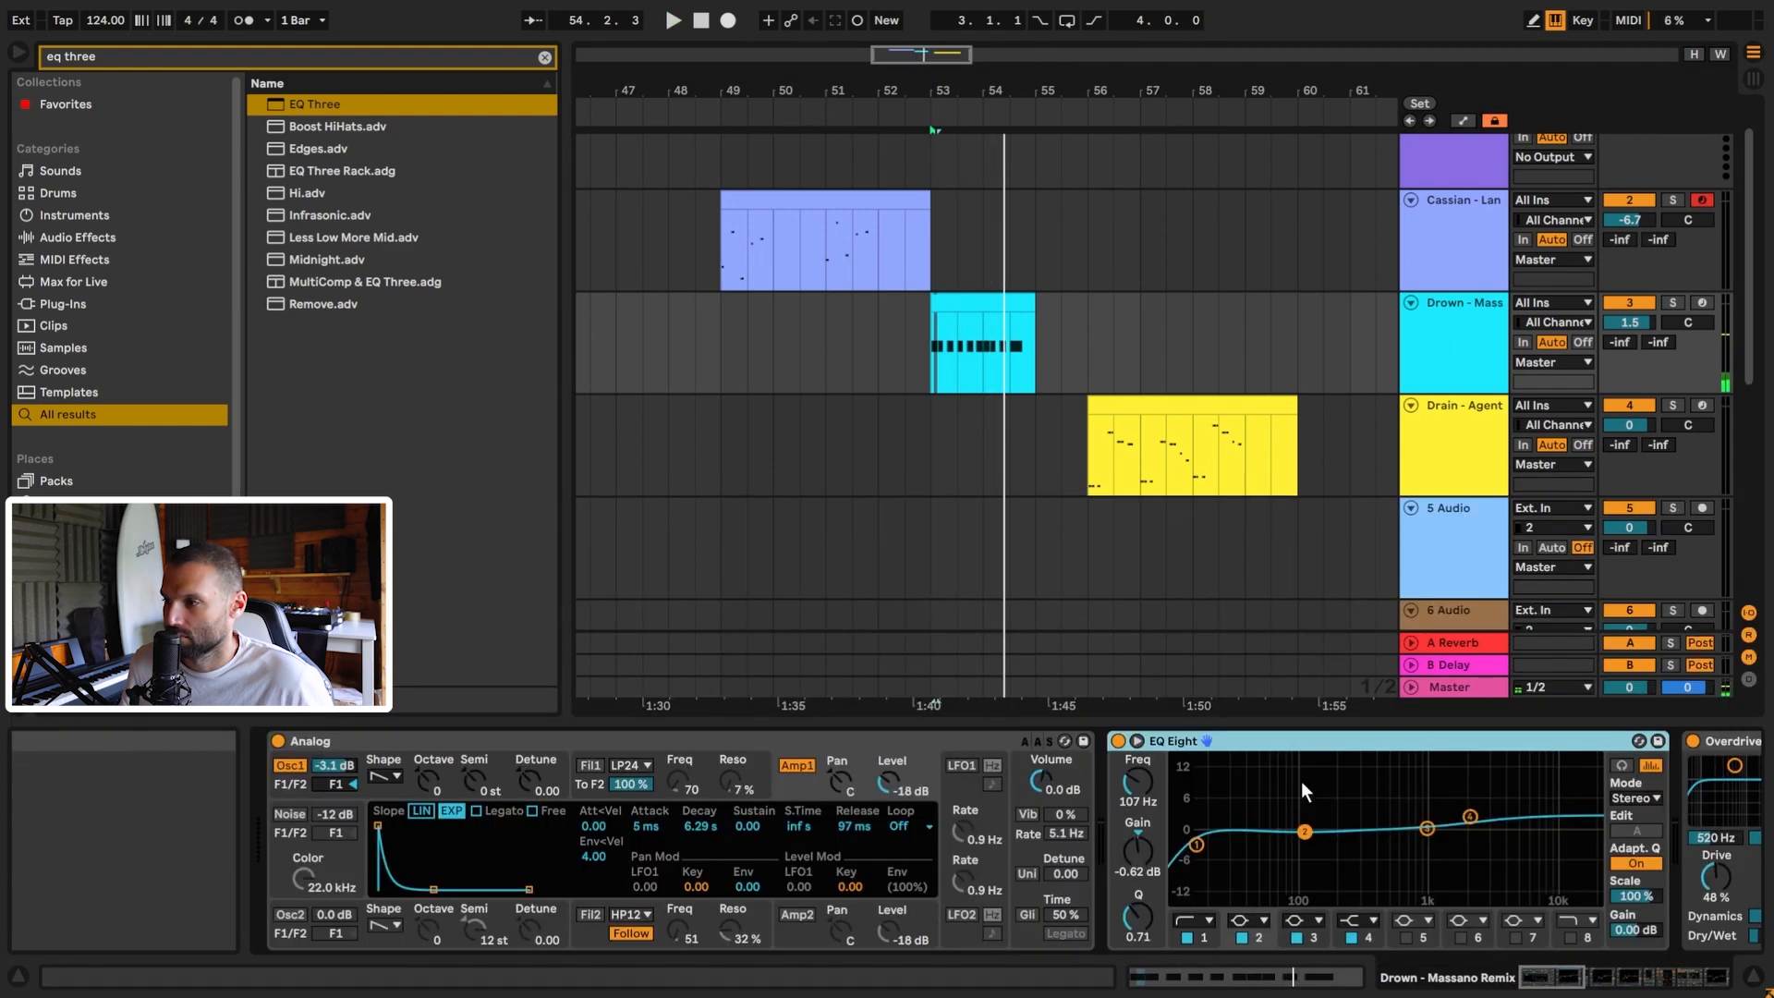
left_click(1643, 955)
left_click_drag(1643, 955, 1737, 945)
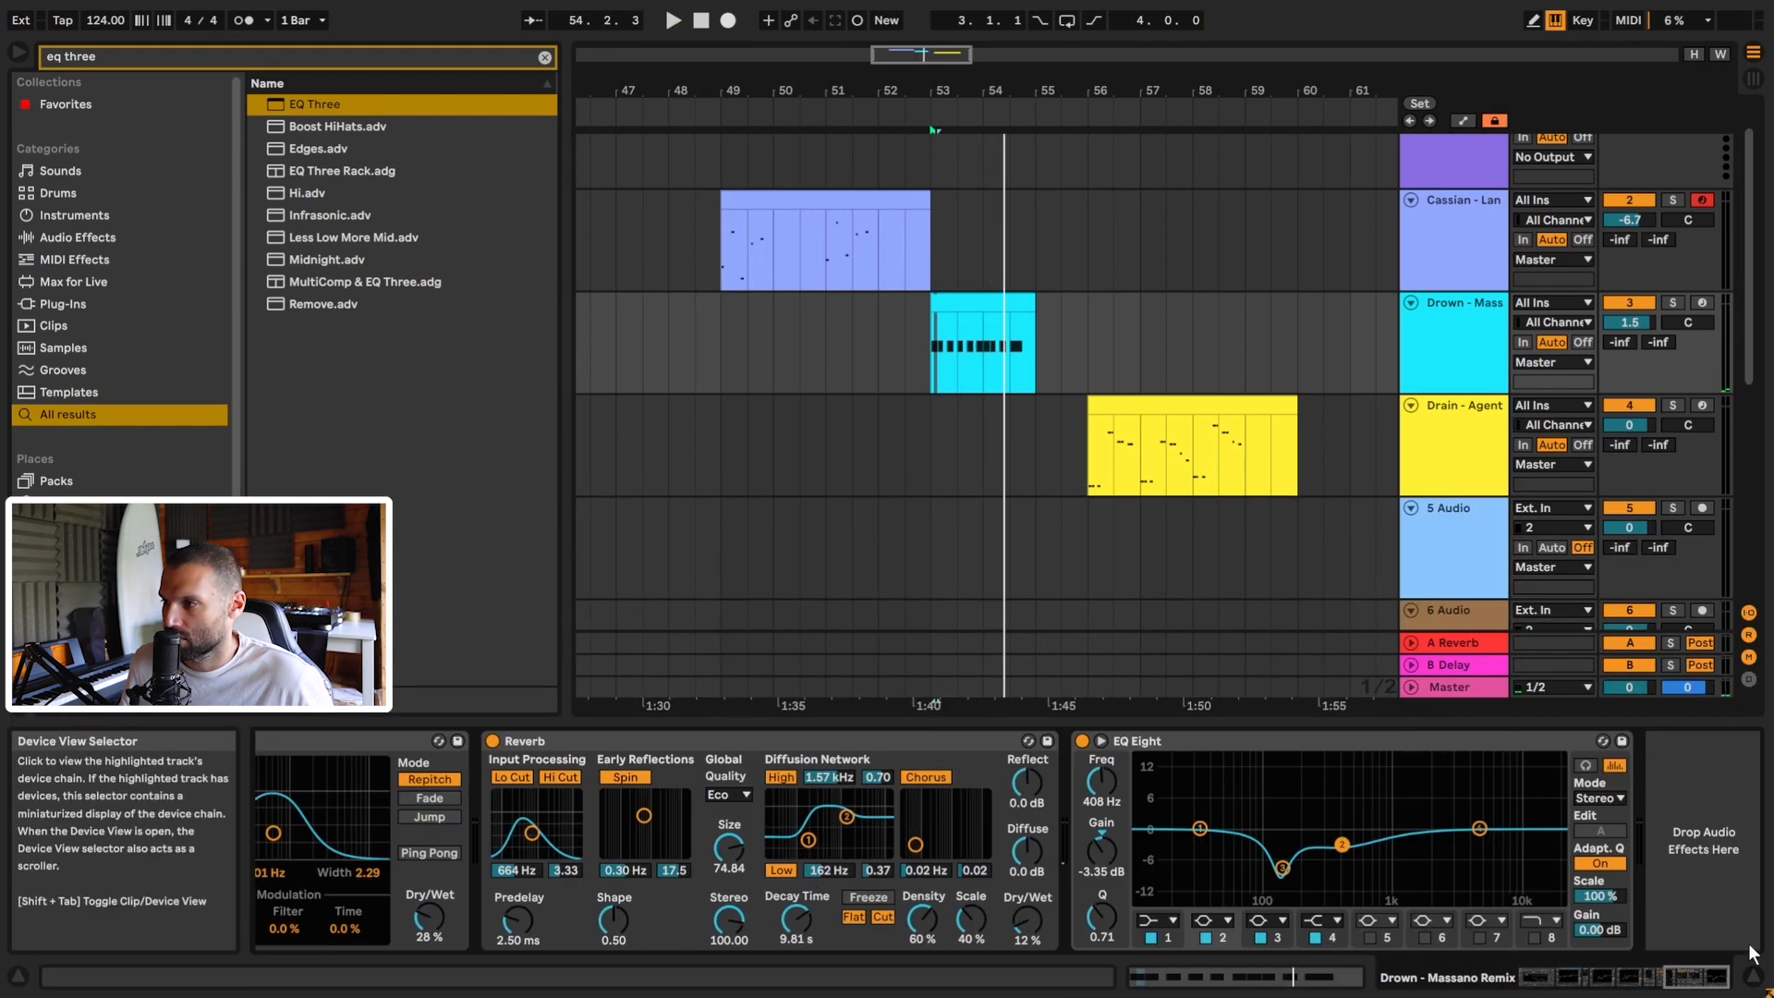
left_click(1250, 741, "shift")
key("0")
key("space")
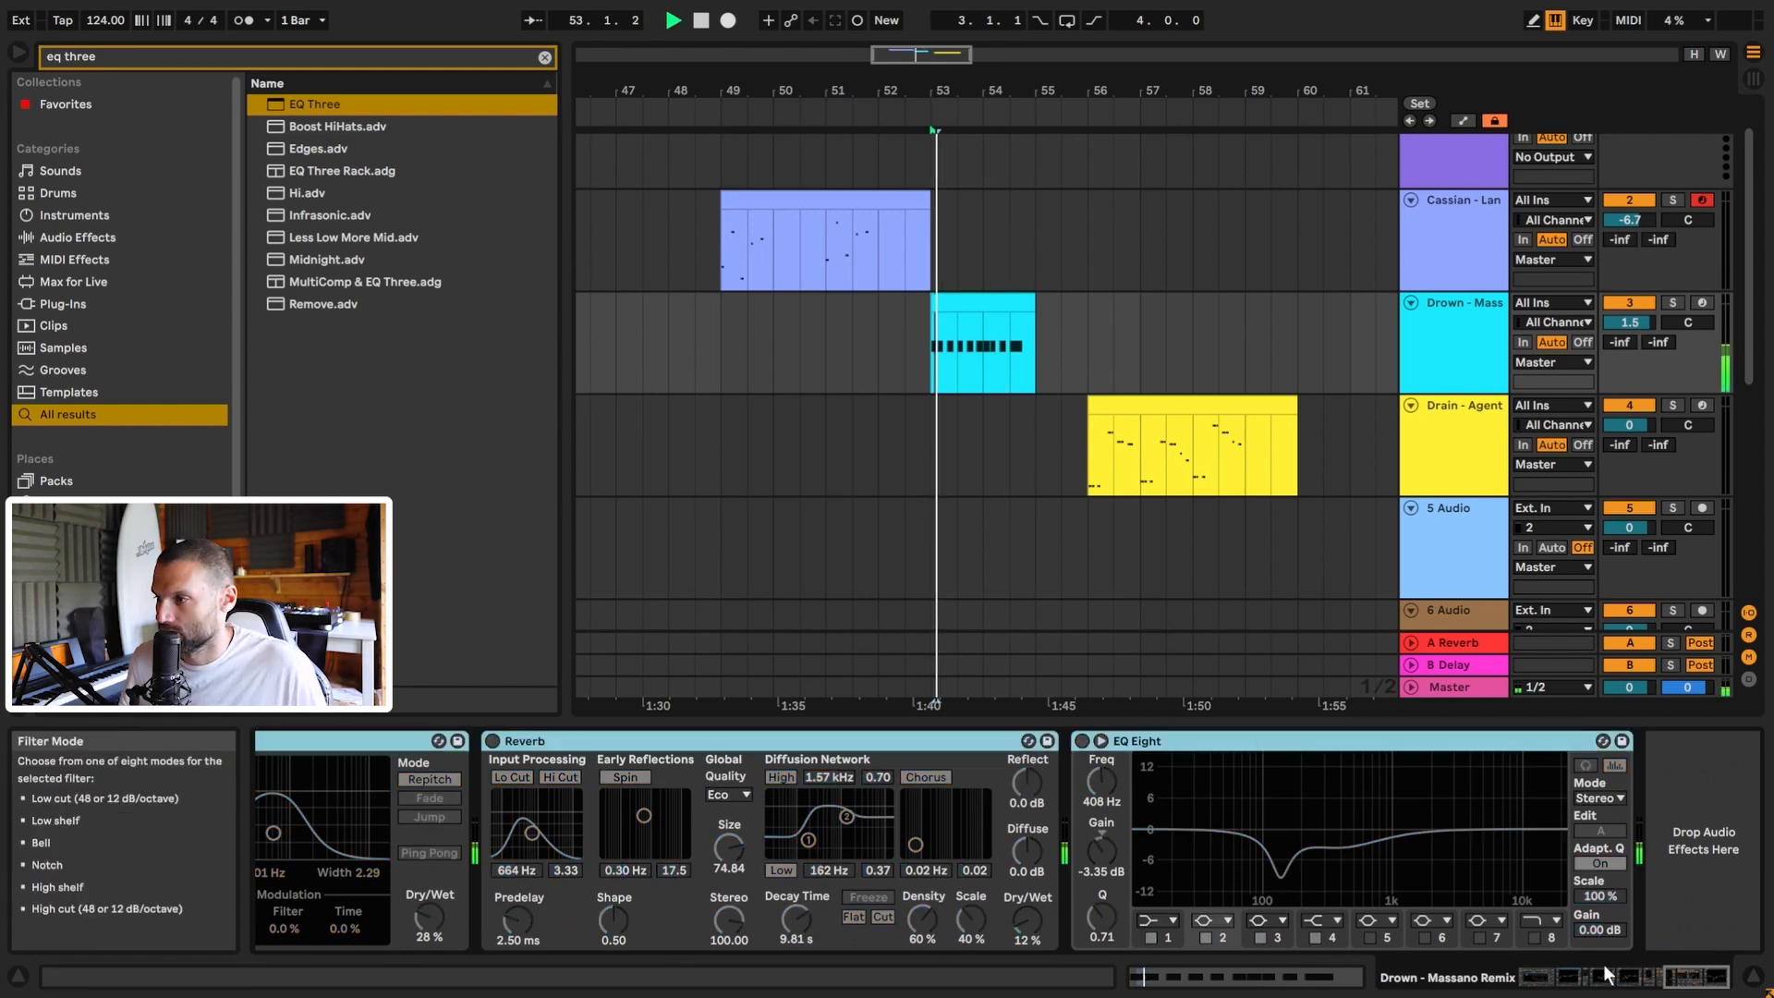
left_click_drag(1683, 985, 1552, 979)
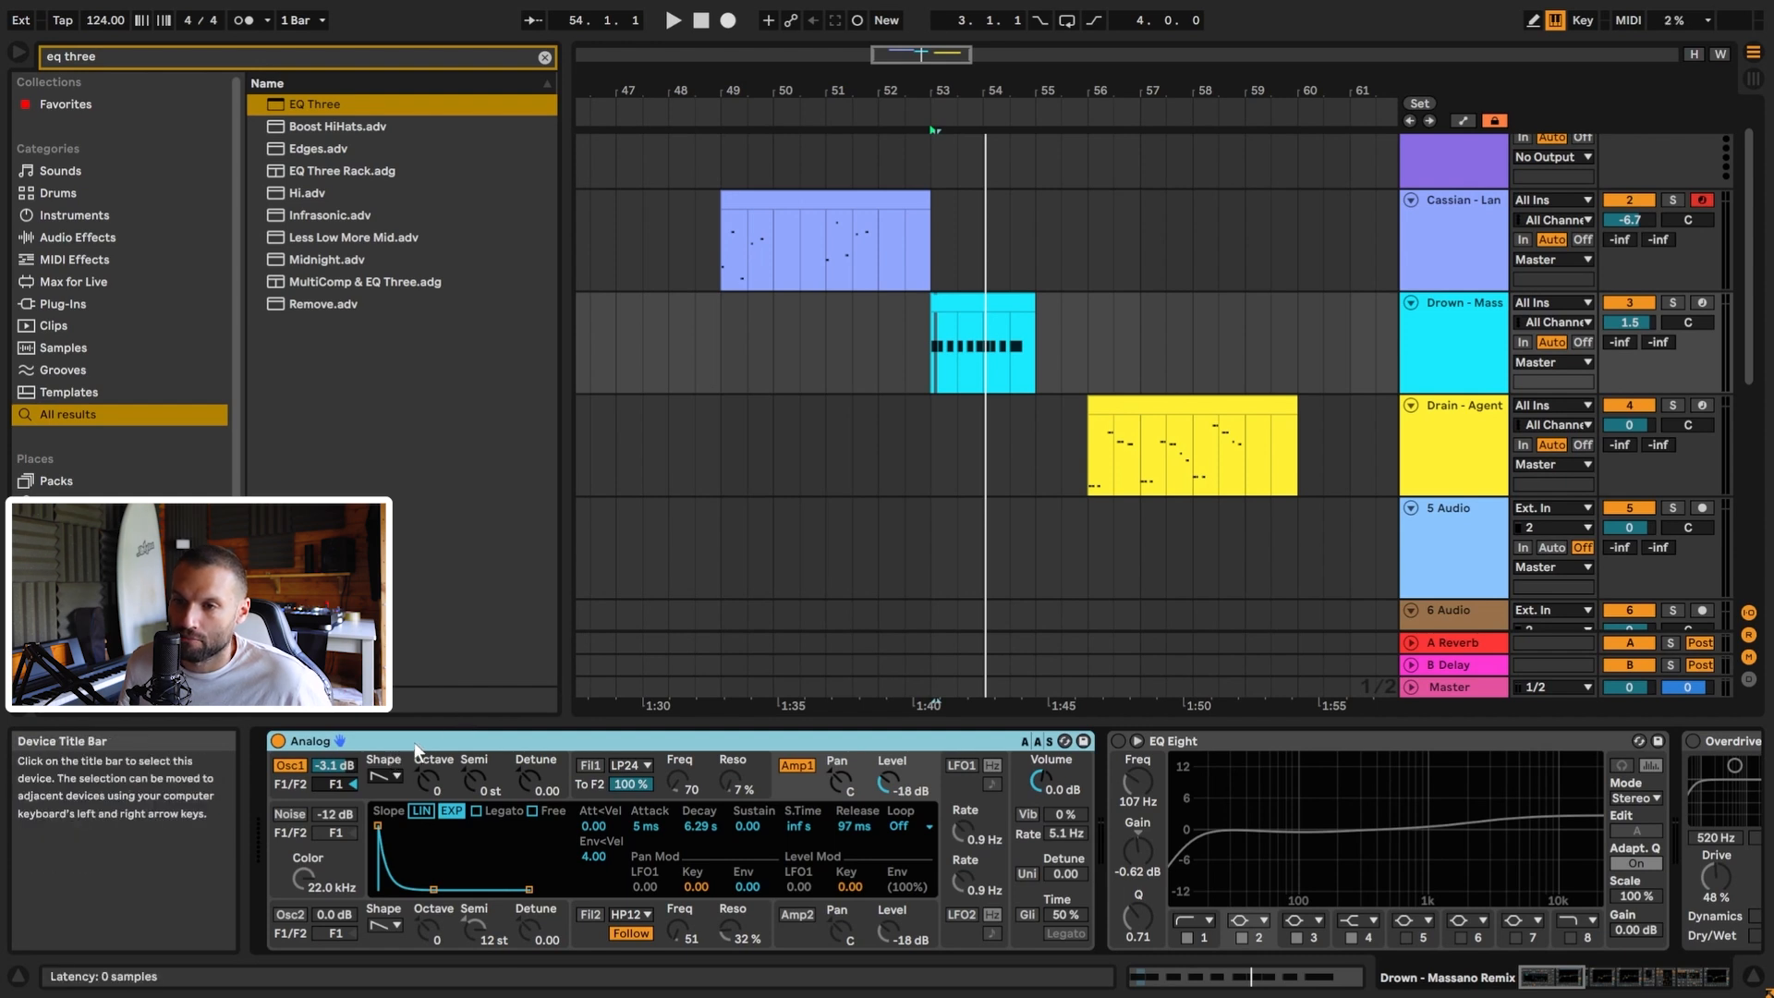
Switch on Analog's oscillator 2 on the Drown track and audition it layered with oscillator 1.
left_click(290, 916)
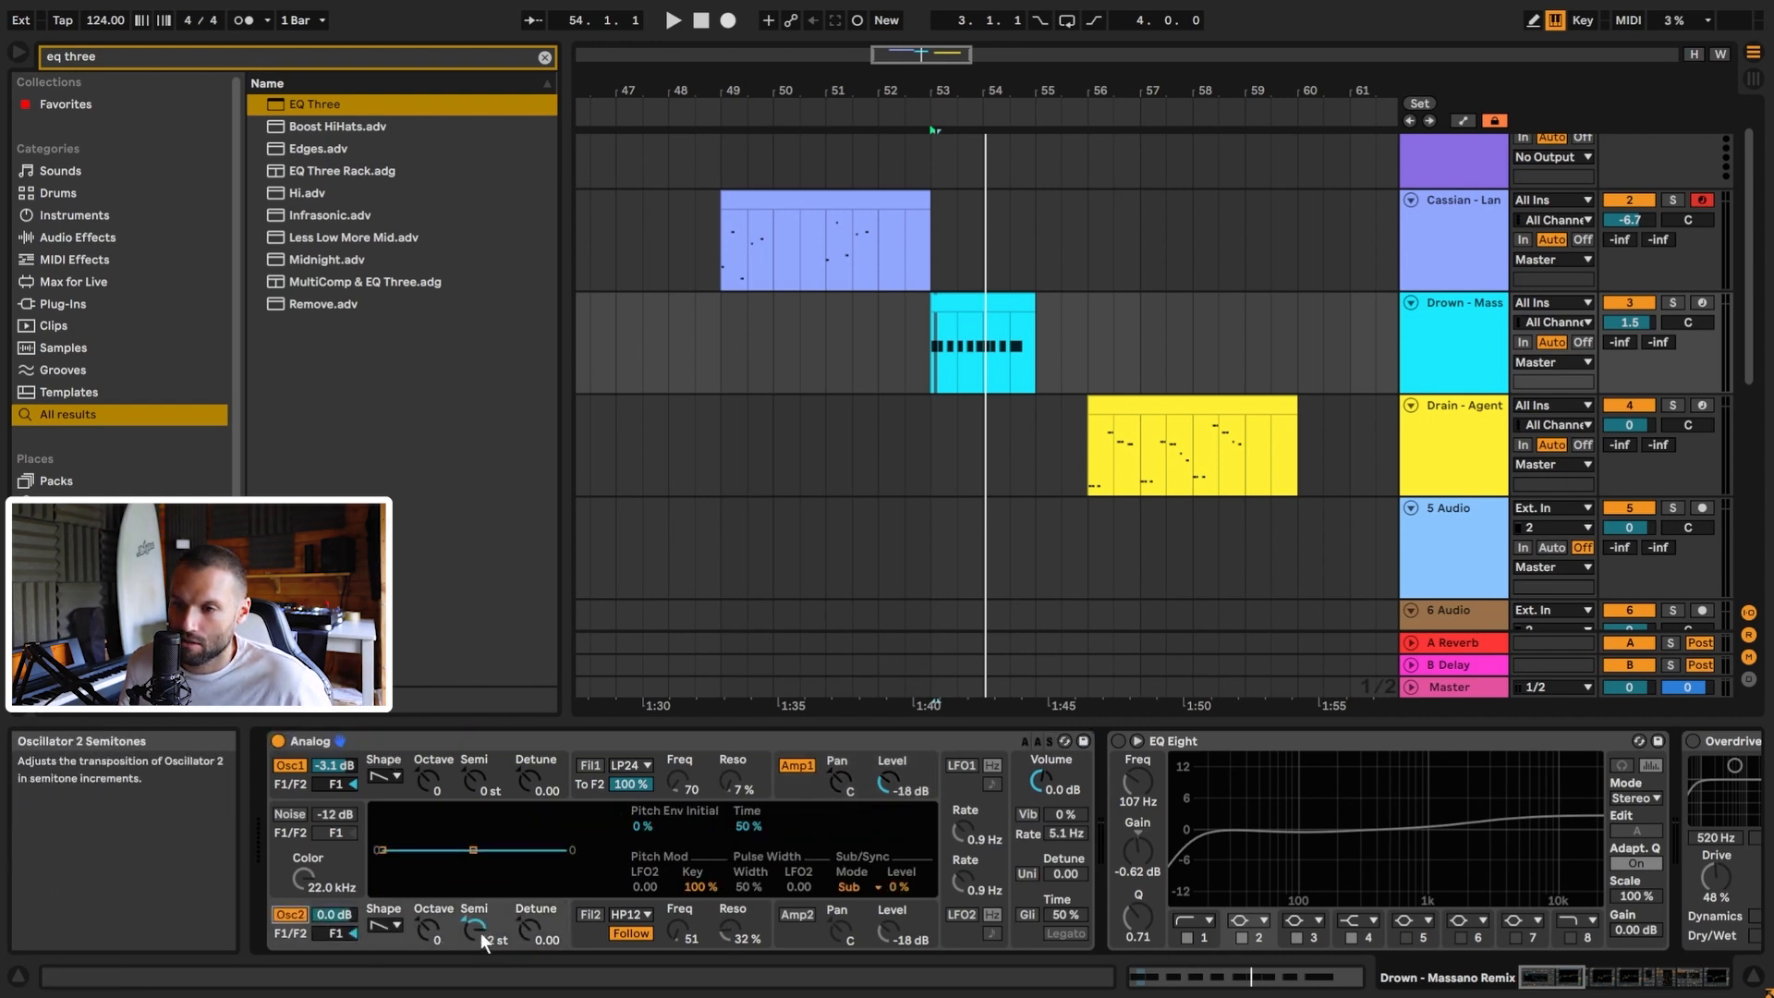
key("space")
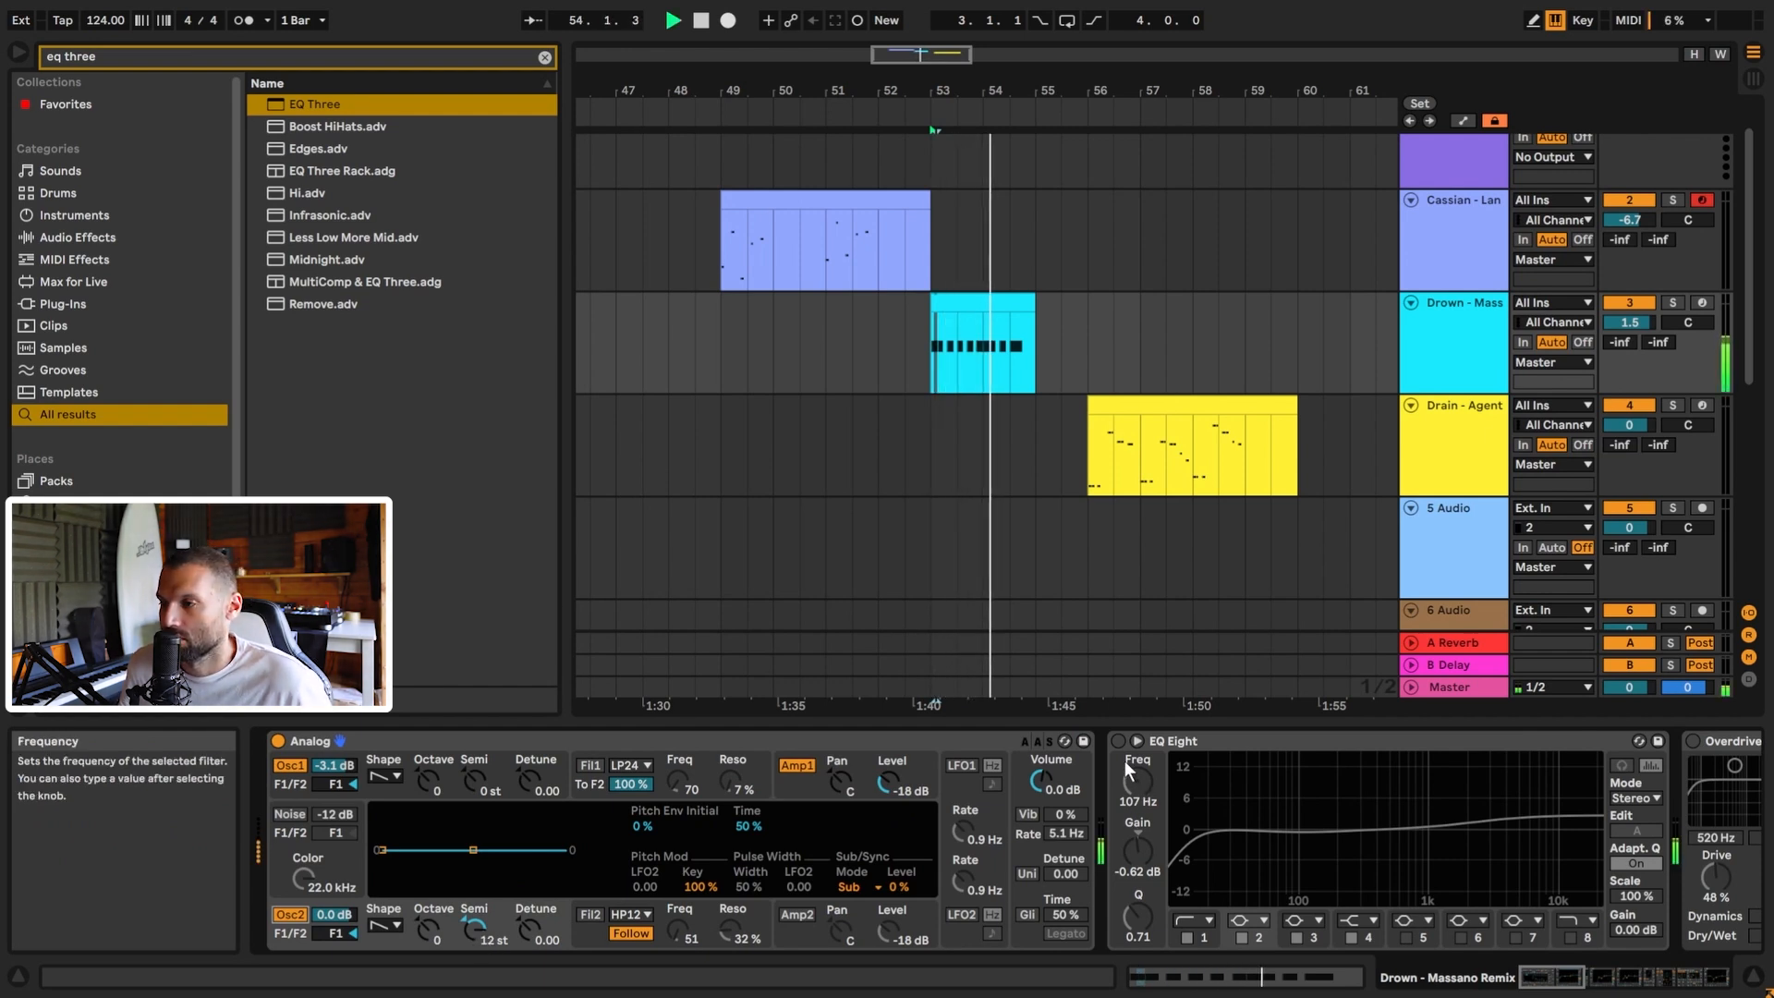
key("space")
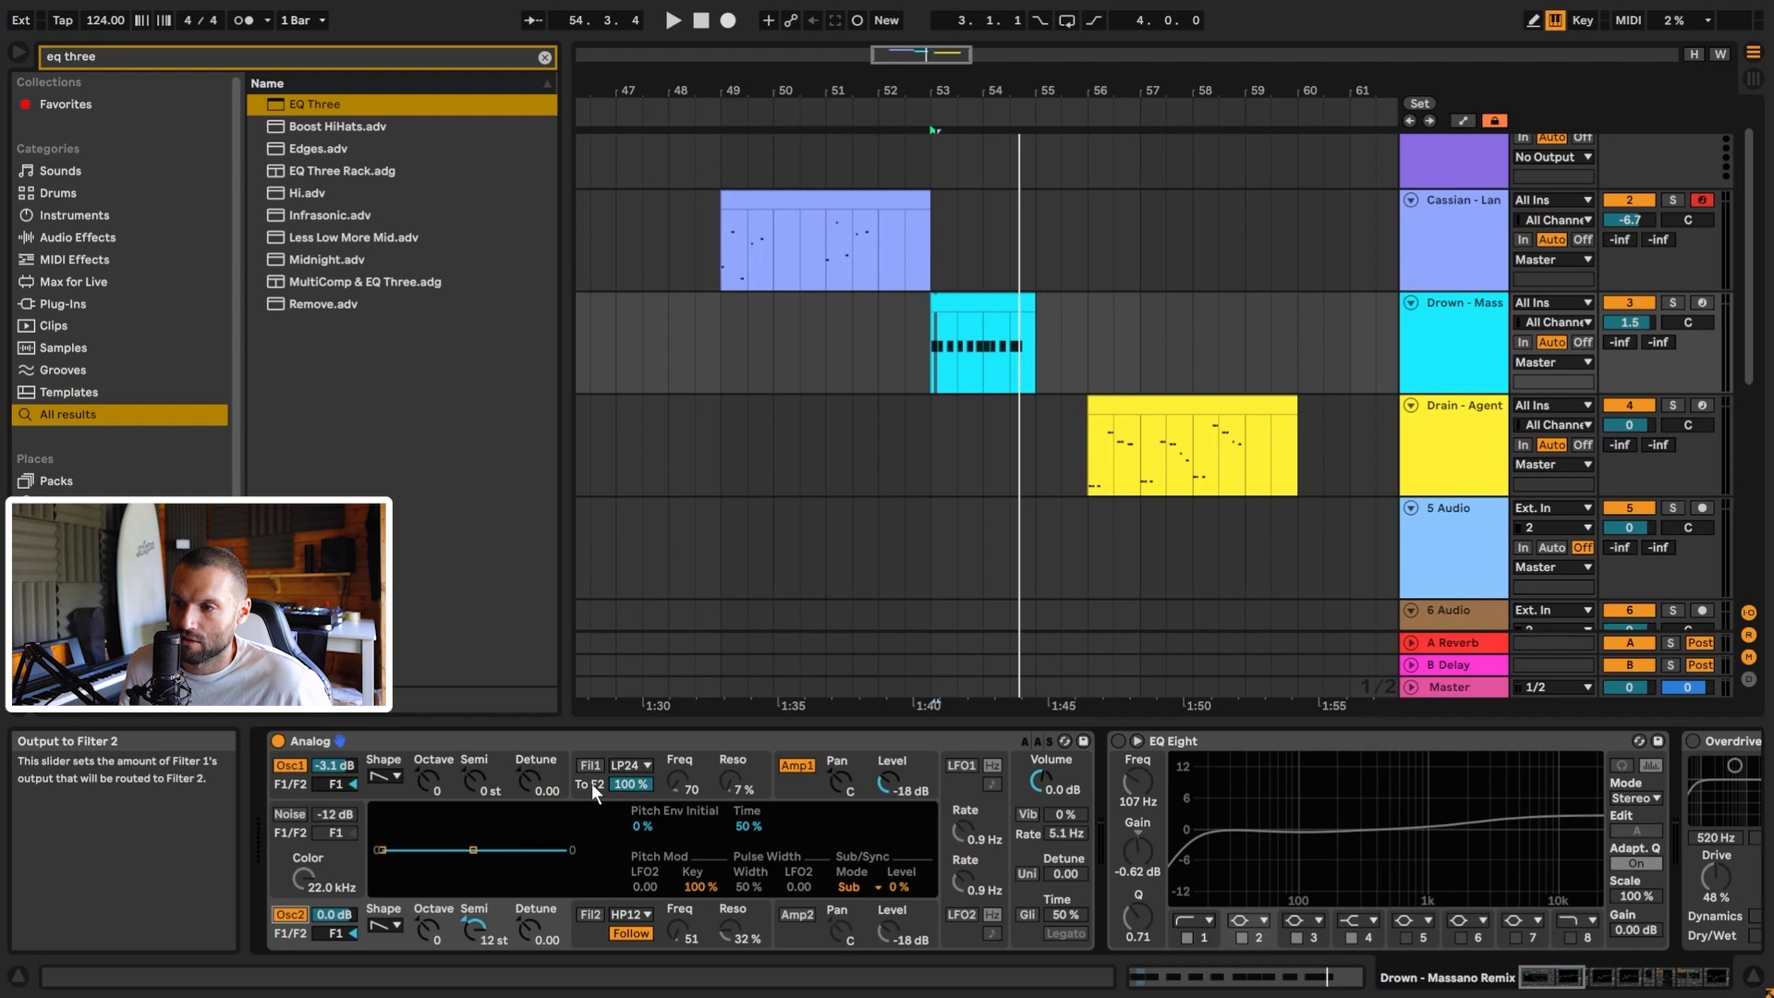
Audition Analog's amp 1 envelope with Sustain at 1.00, and bring the Sustain back to 0.00.
left_click(796, 787)
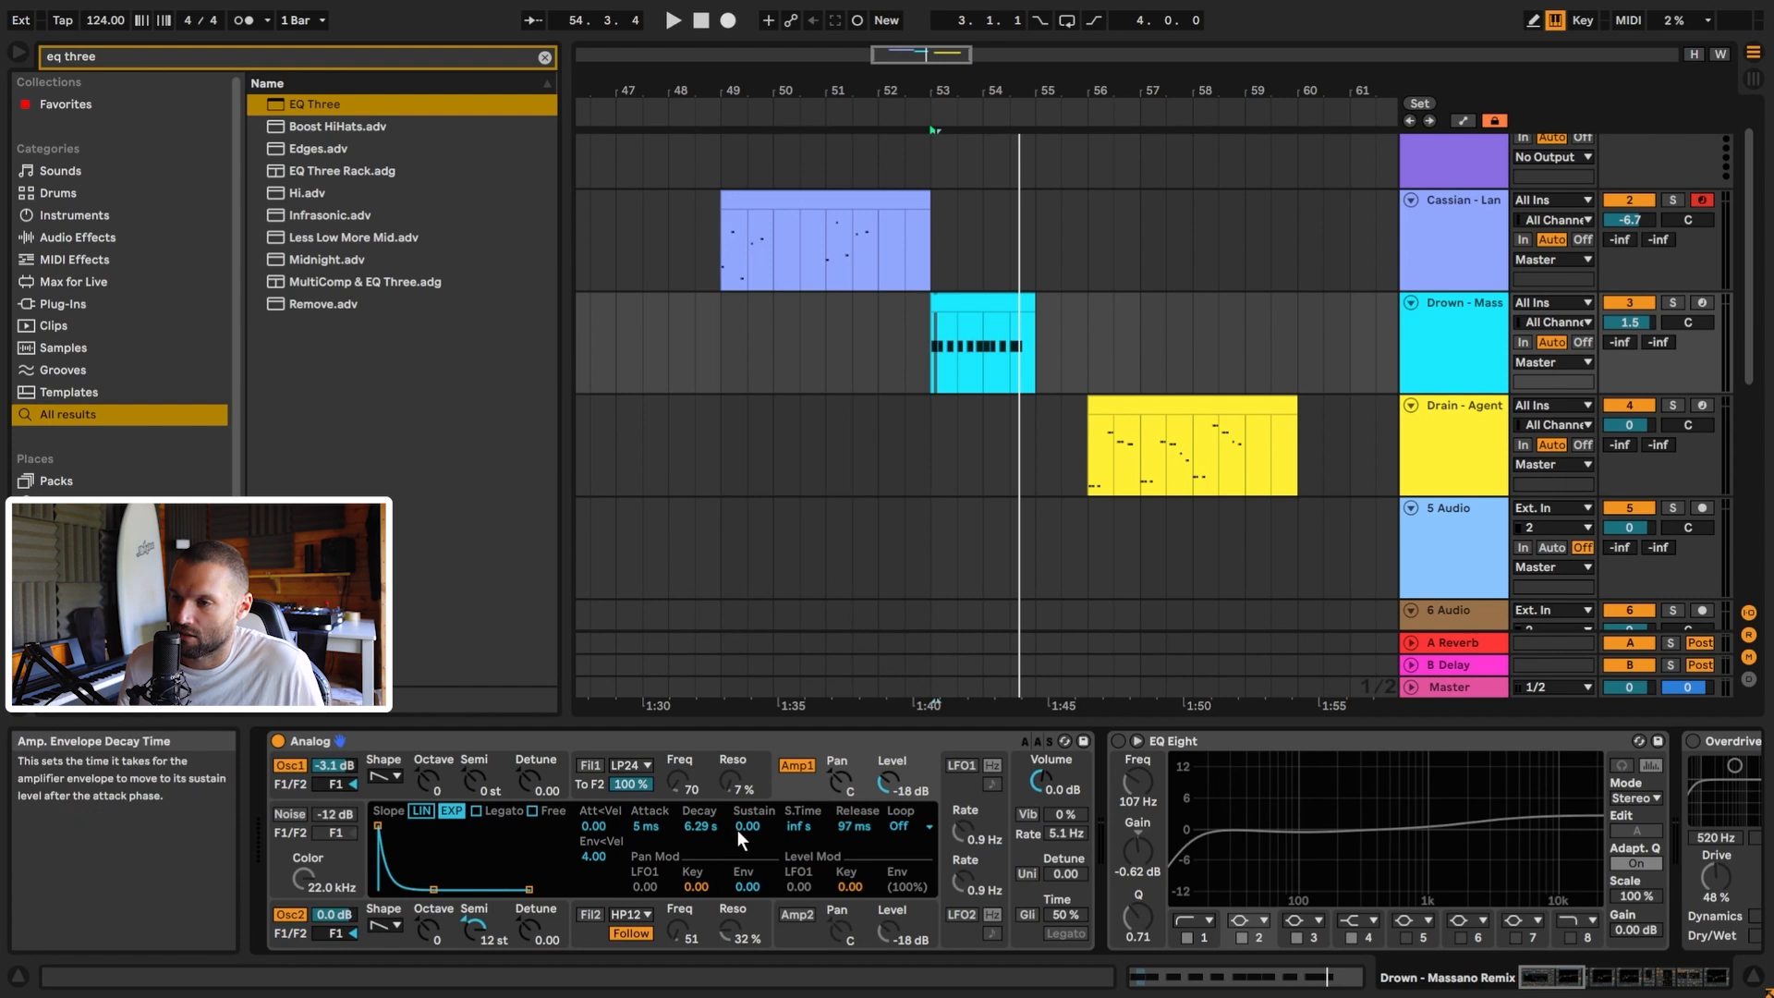
left_click_drag(741, 824, 741, 739)
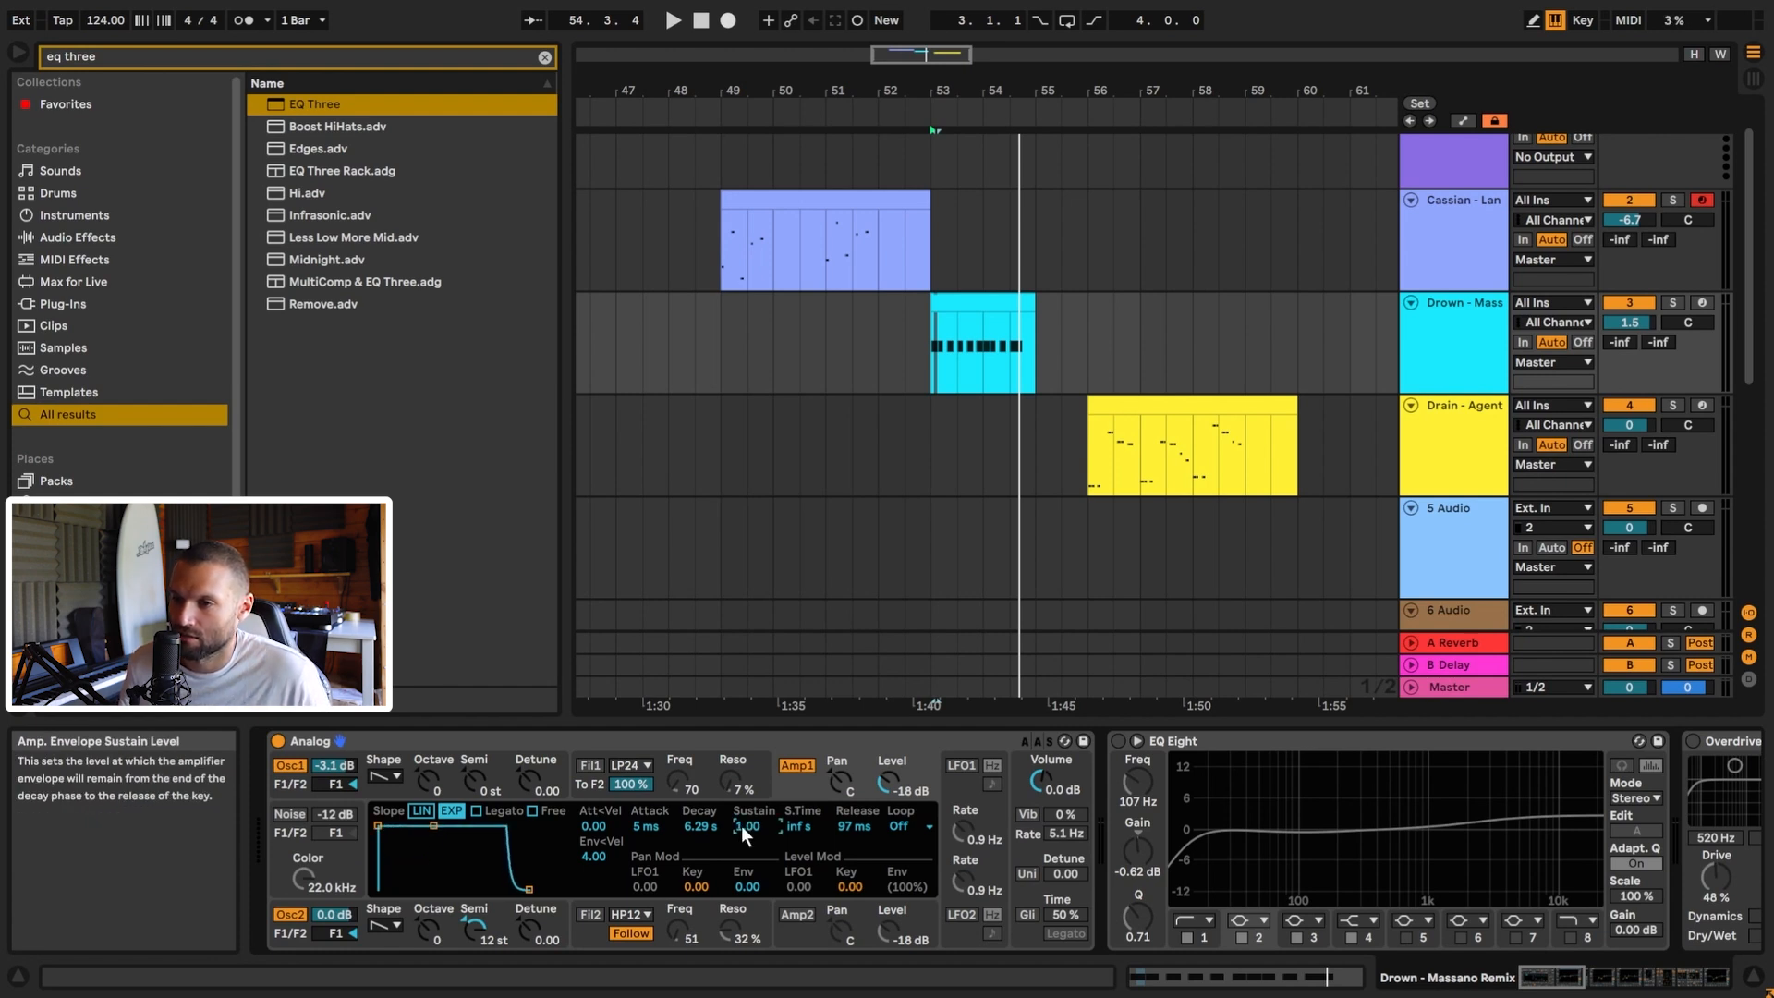
key("space")
left_click_drag(746, 830, 747, 906)
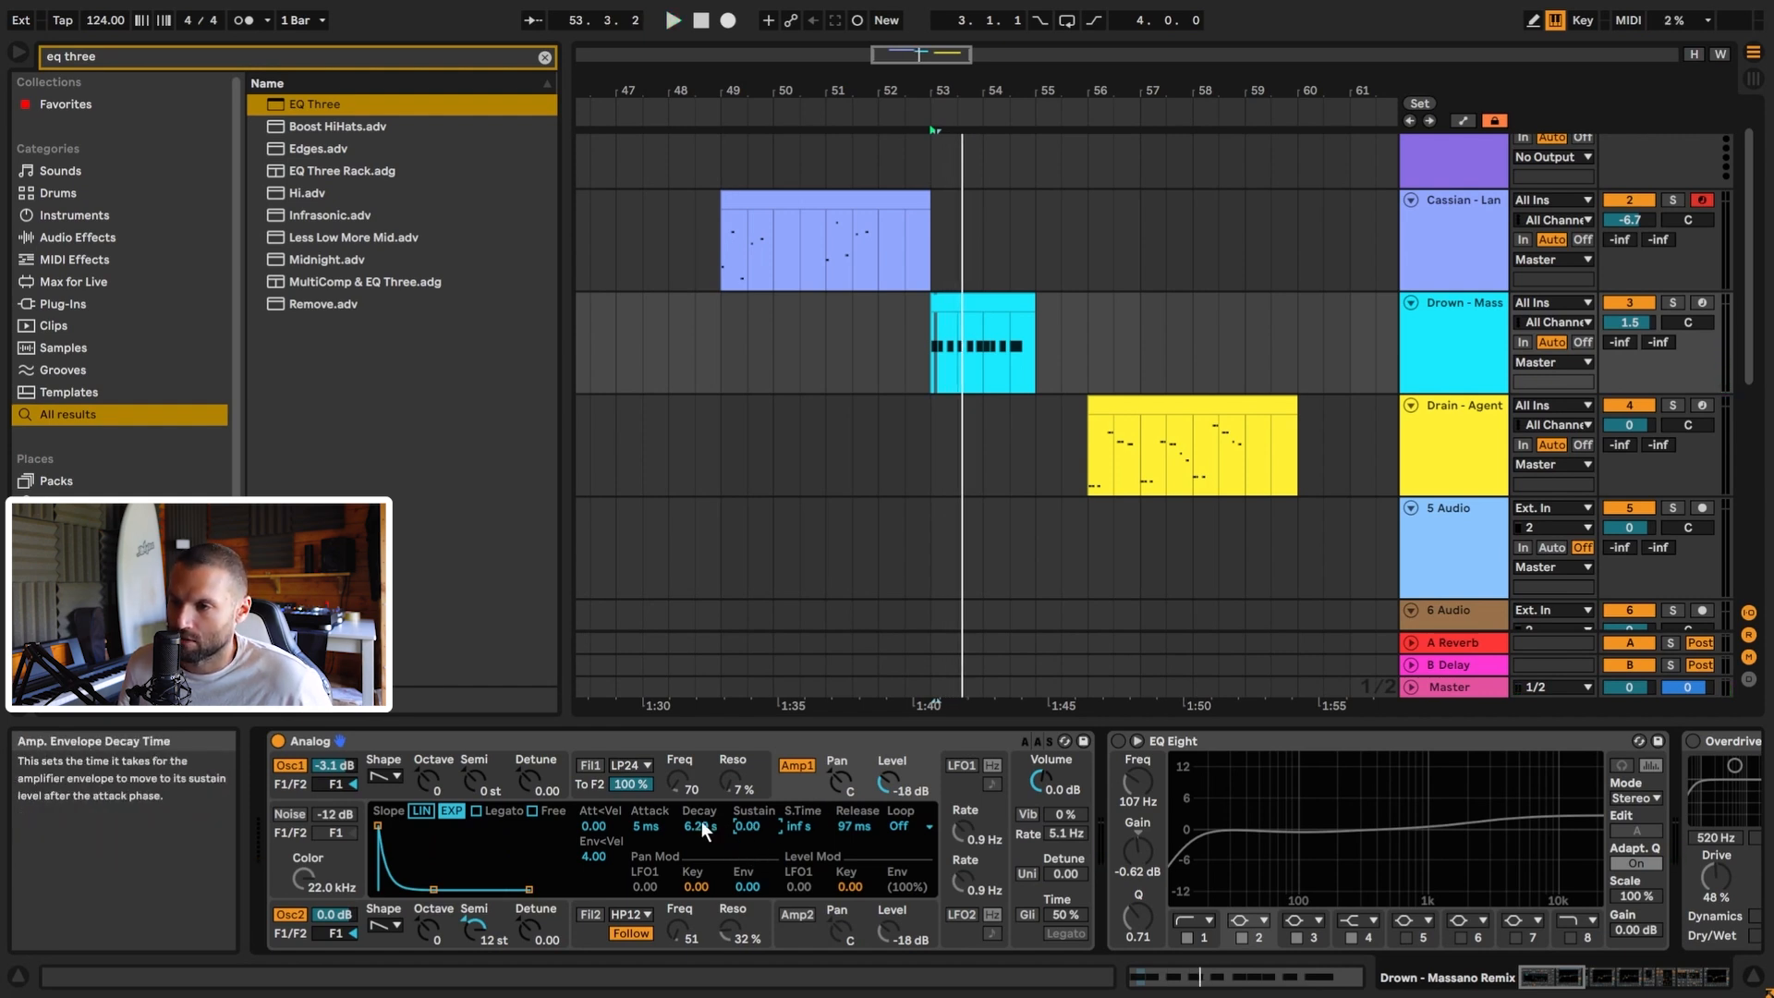
Switch on Analog's filter 1 and audition the Drown sound through it.
left_click(629, 786)
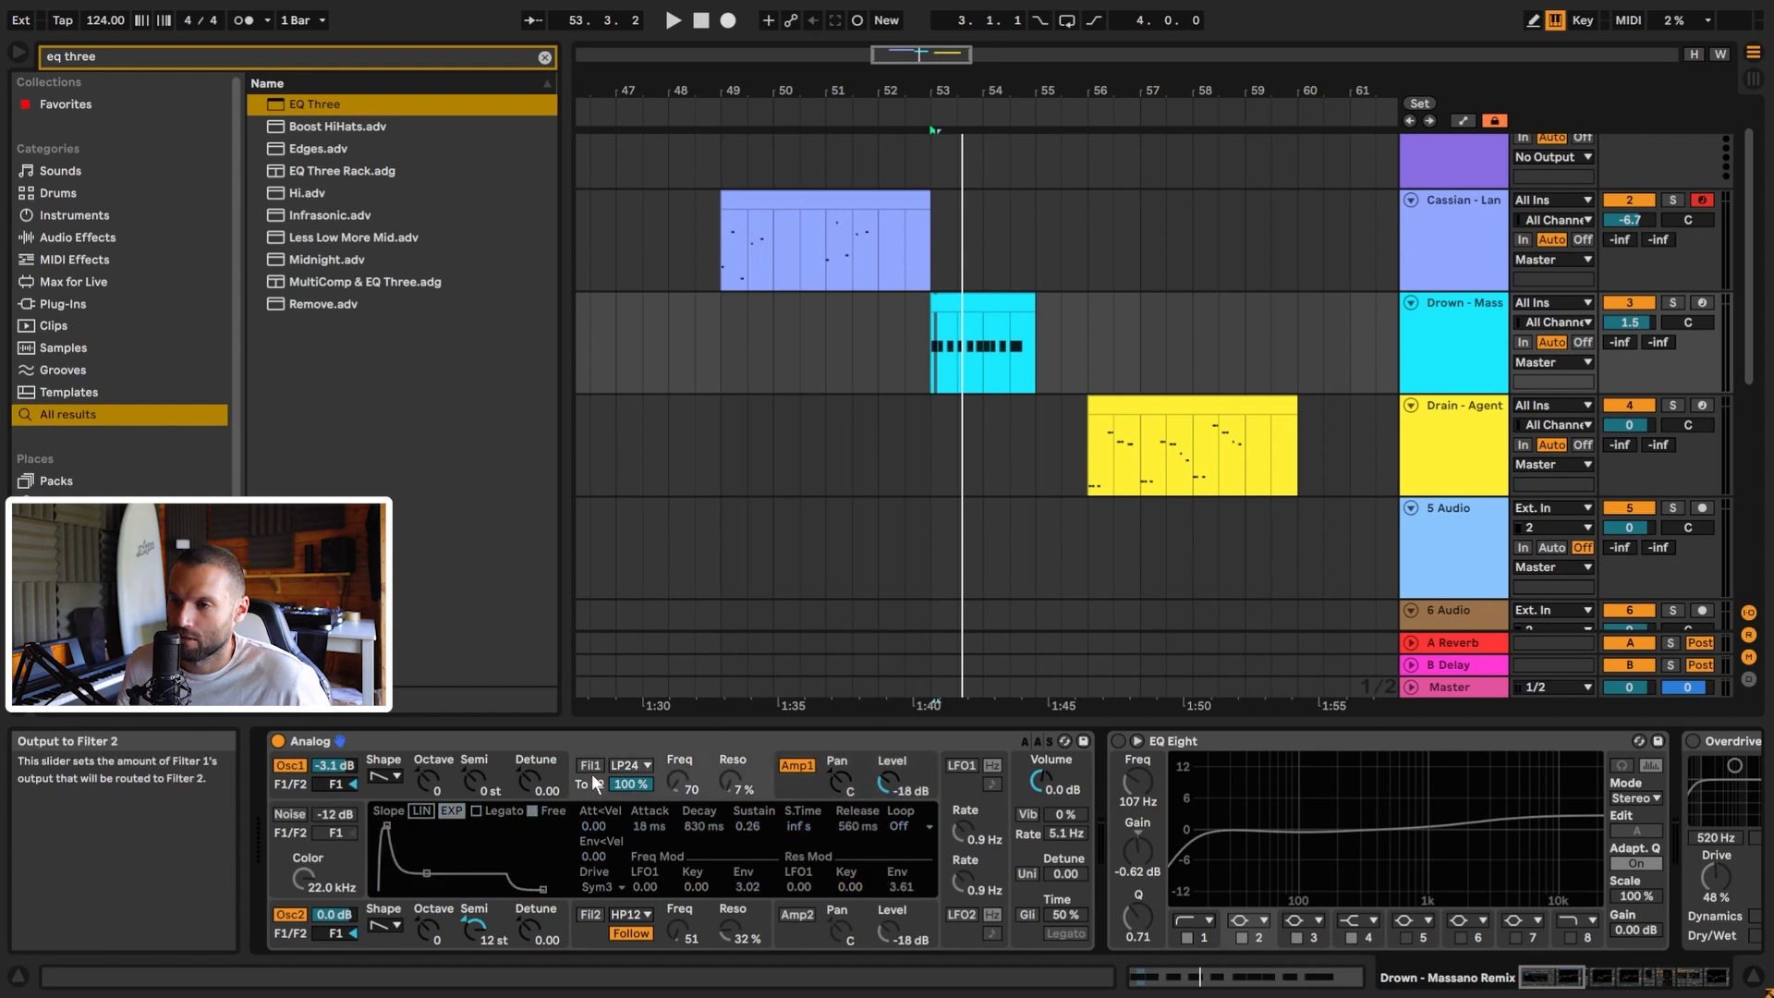
left_click(595, 763)
key("space")
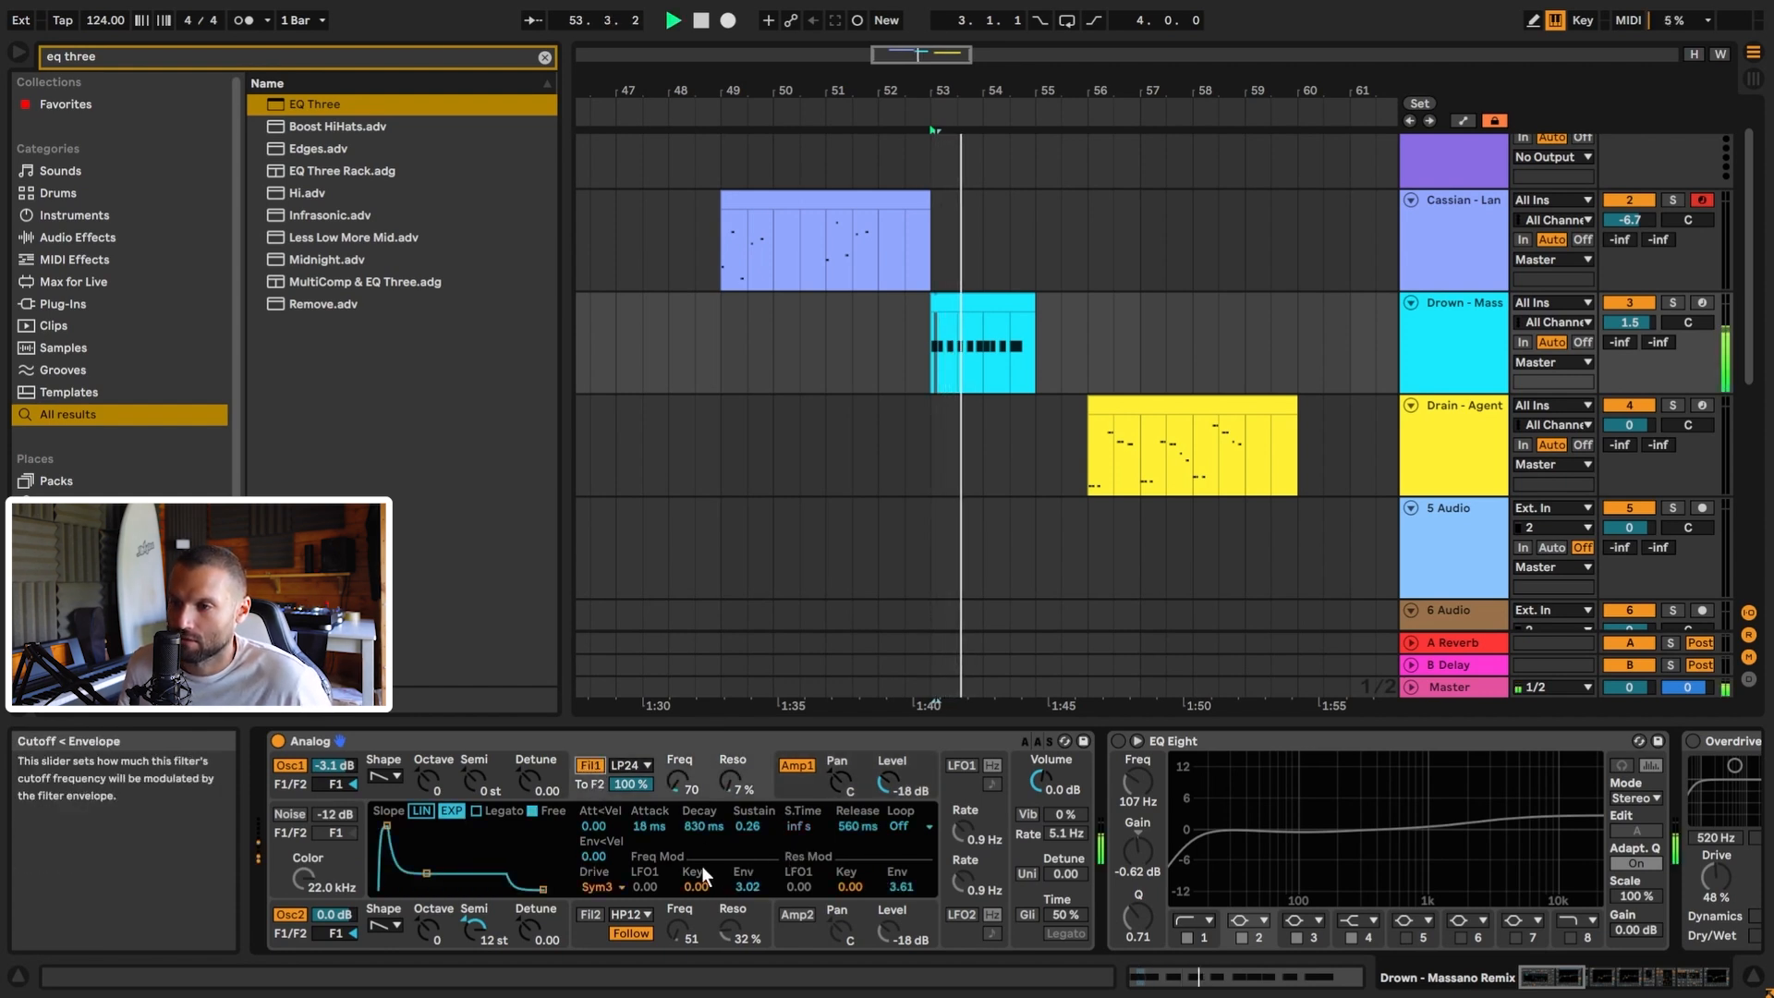
key("space")
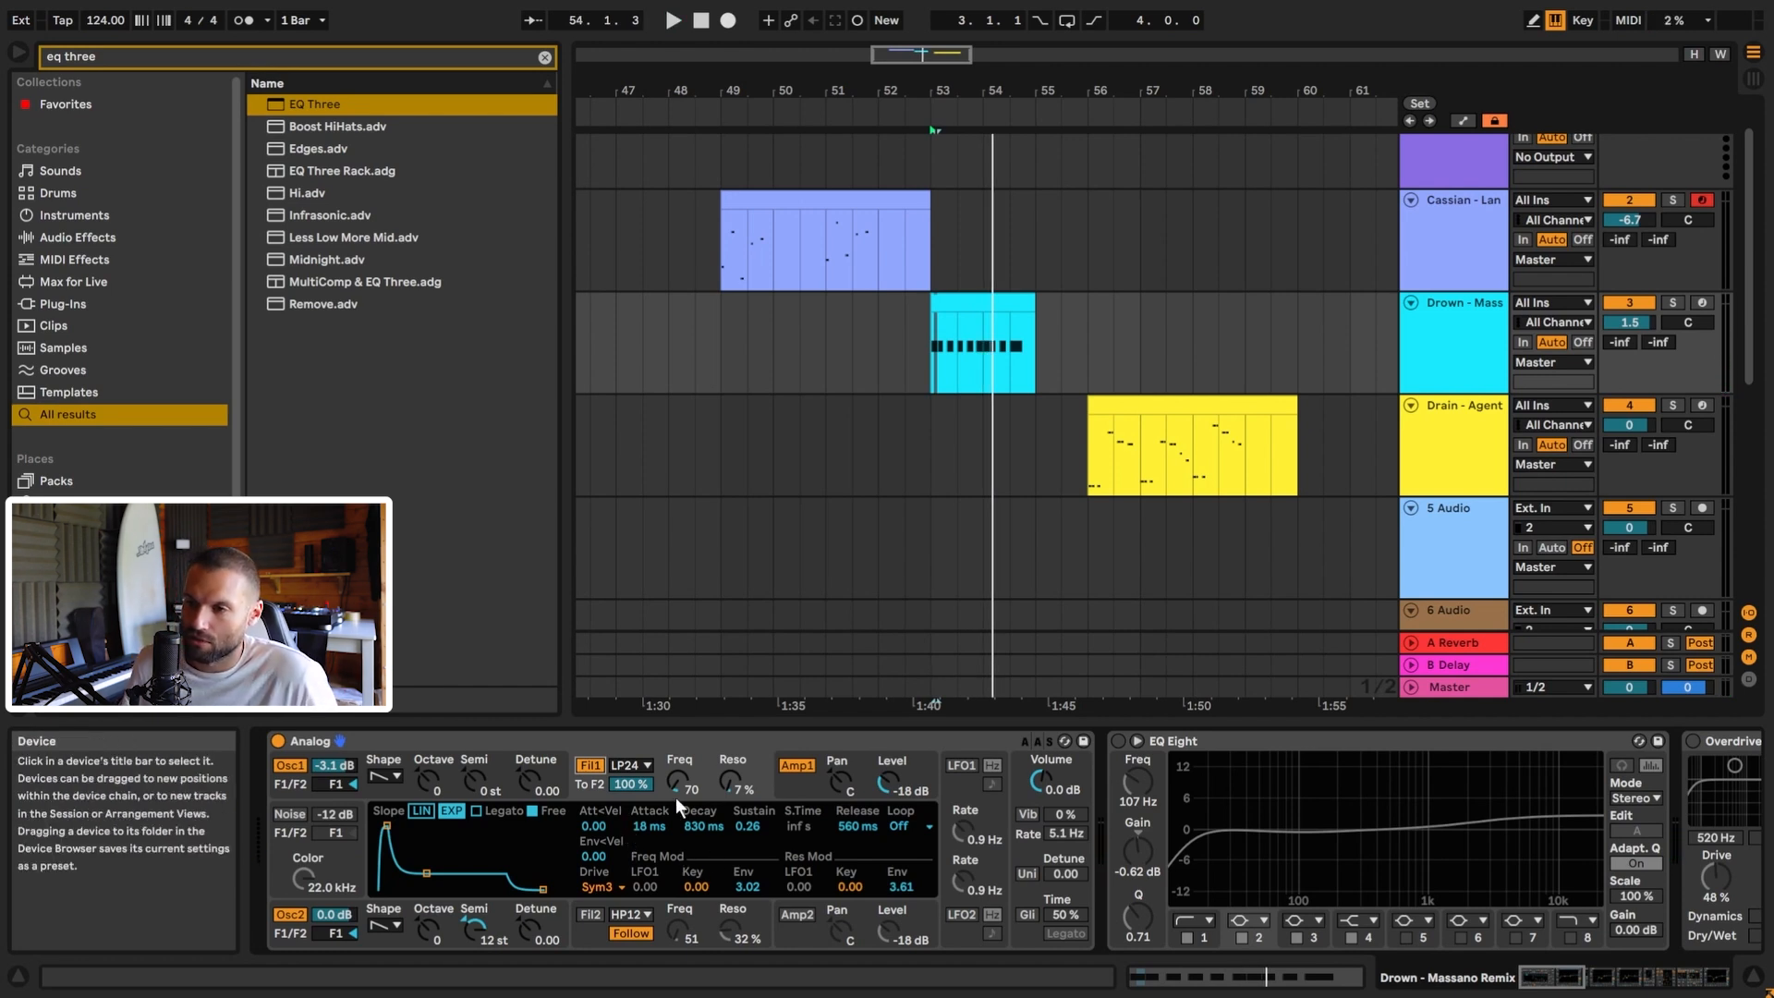
Search the browser for "aut", add an Auto Filter after Analog on the Drown track, and set its frequency to 278 Hz.
left_click(545, 57)
type("aut")
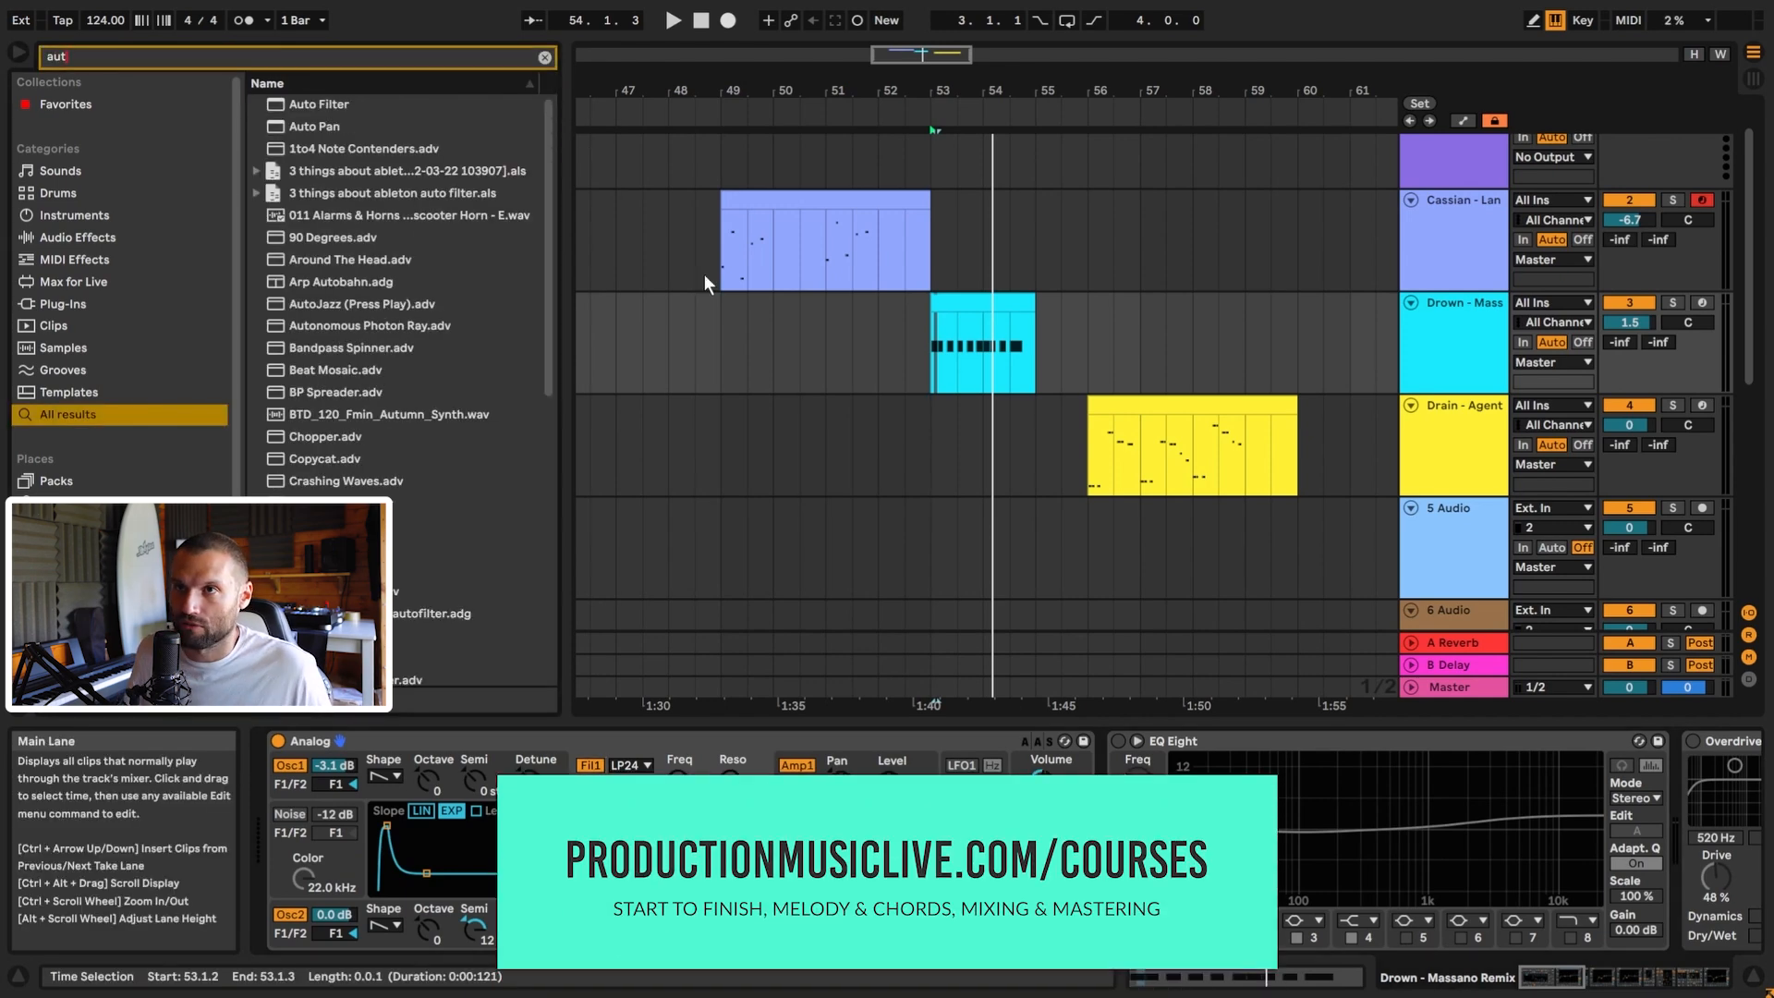
double_click(305, 103)
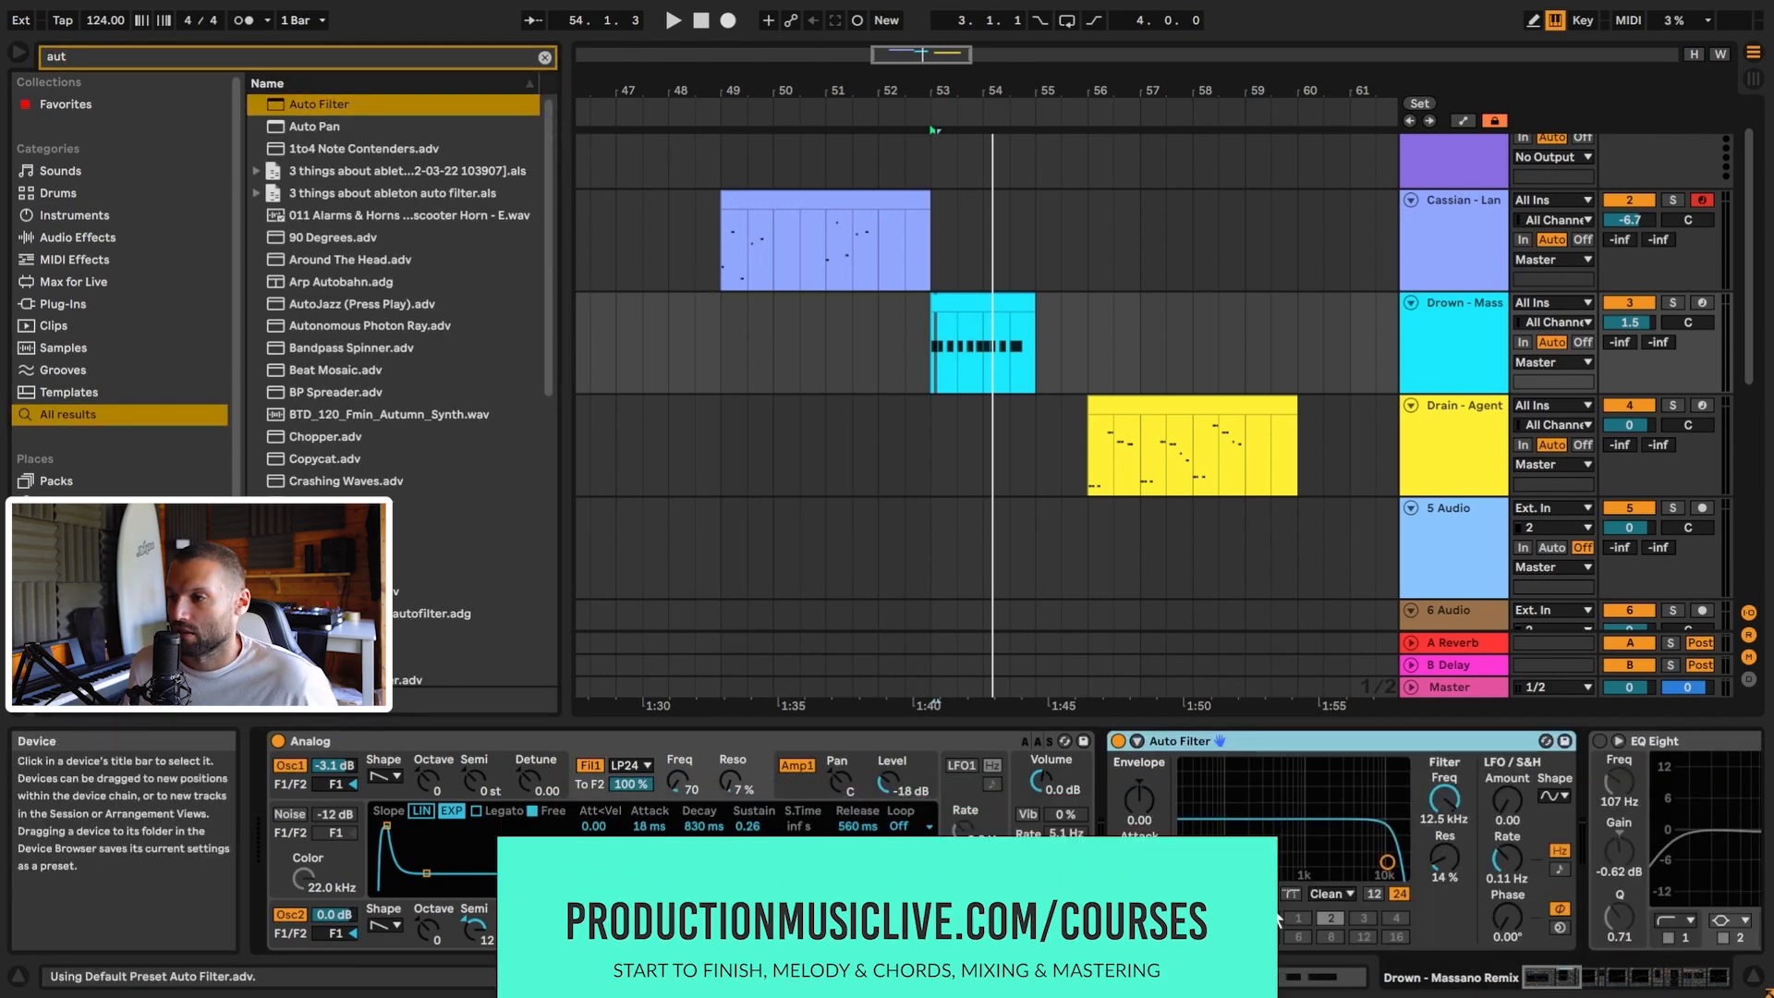
left_click_drag(1444, 800, 1443, 886)
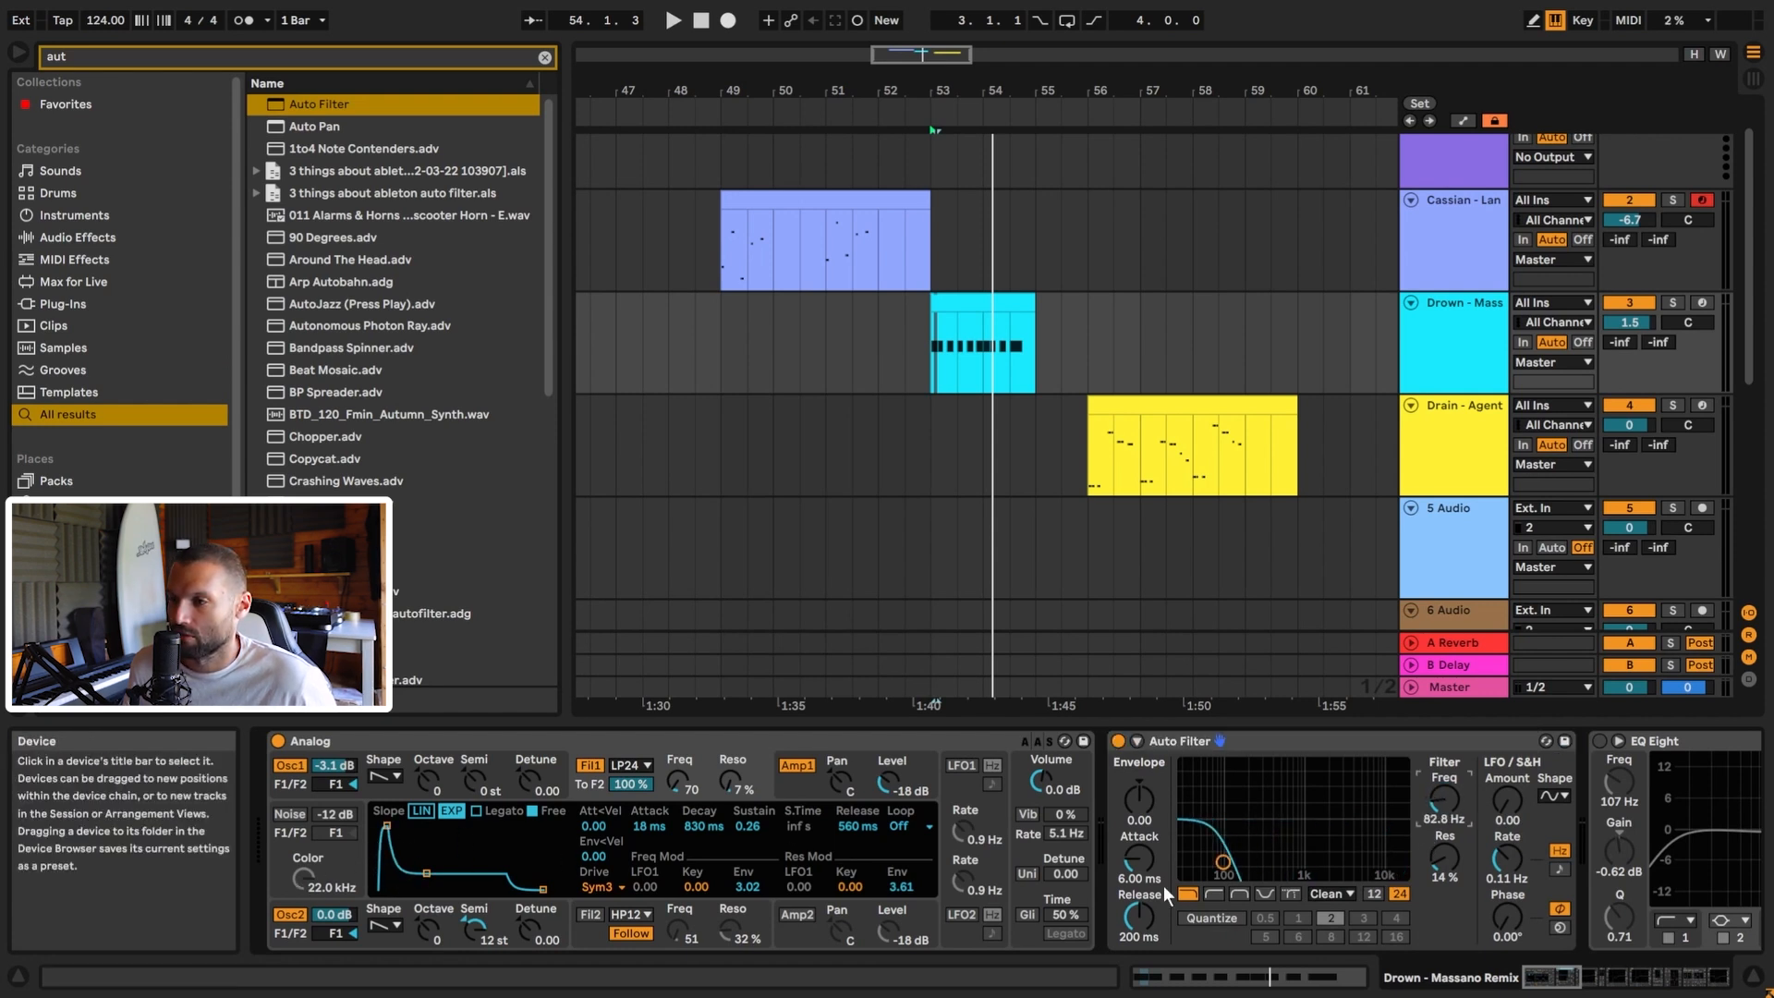
mouse_move(1444, 799)
left_mouse_down()
mouse_move(1444, 952)
mouse_move(1435, 828)
left_mouse_up()
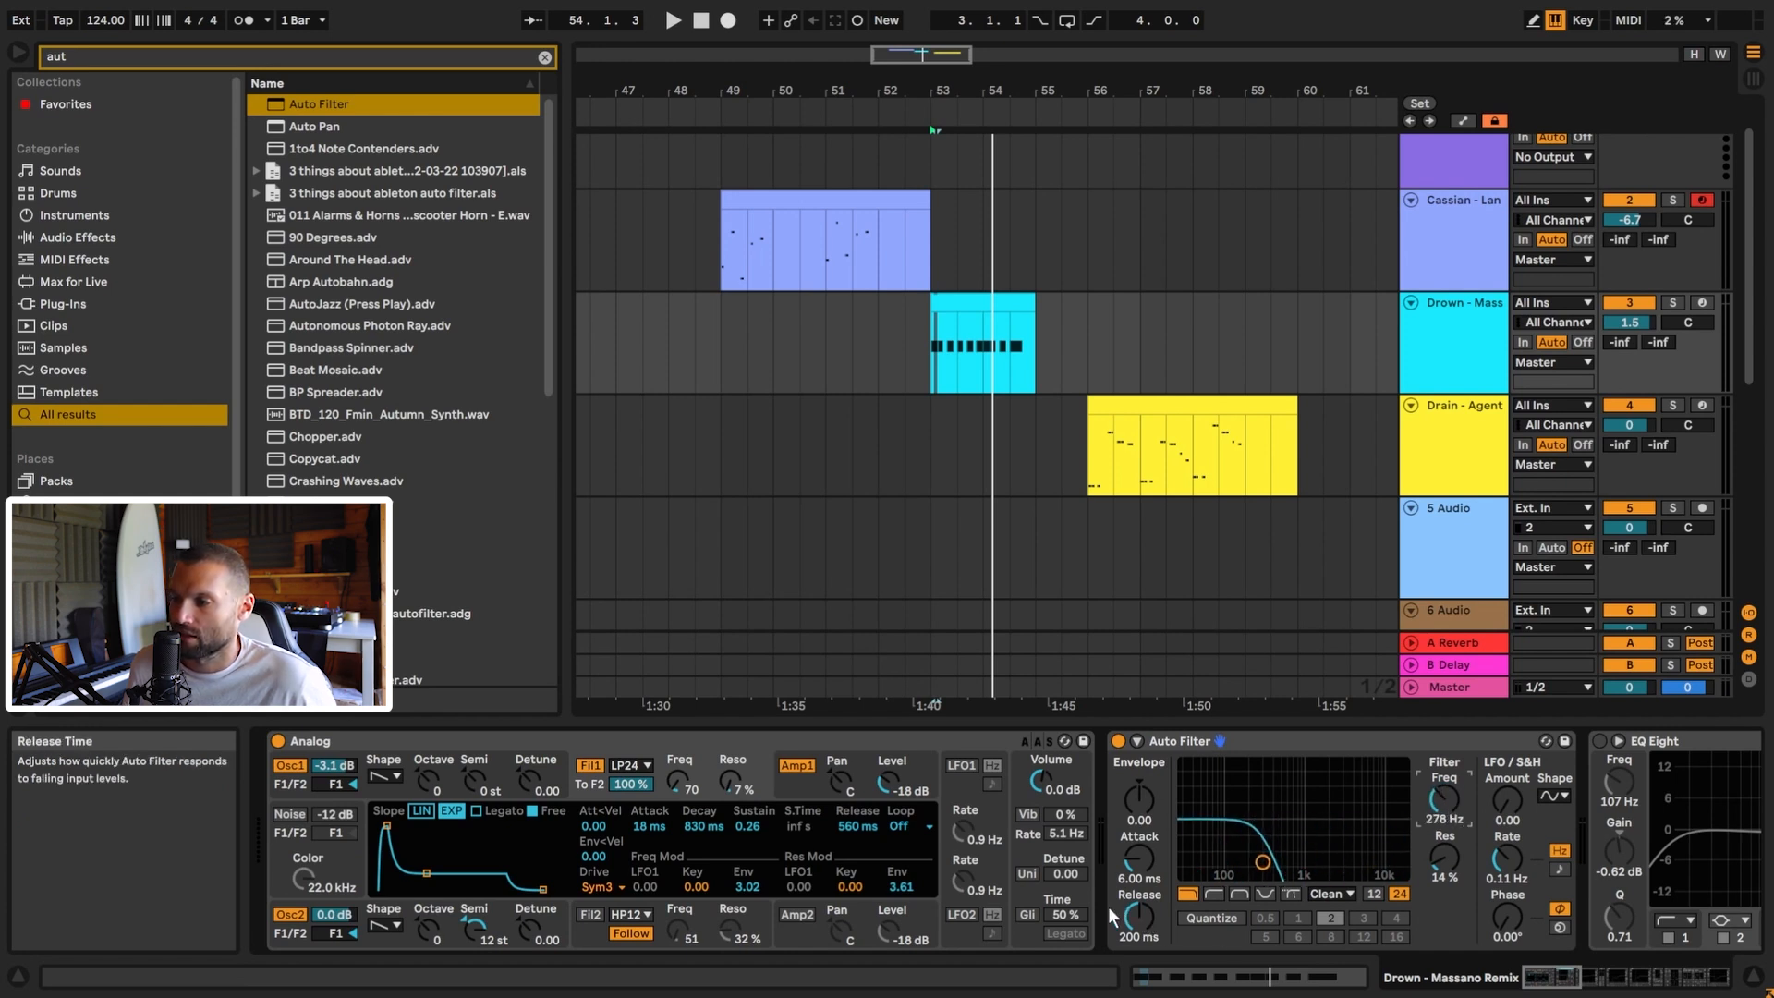
Switch the Auto Filter's circuit type to MS2 and raise its resonance to 74%.
left_click(1330, 891)
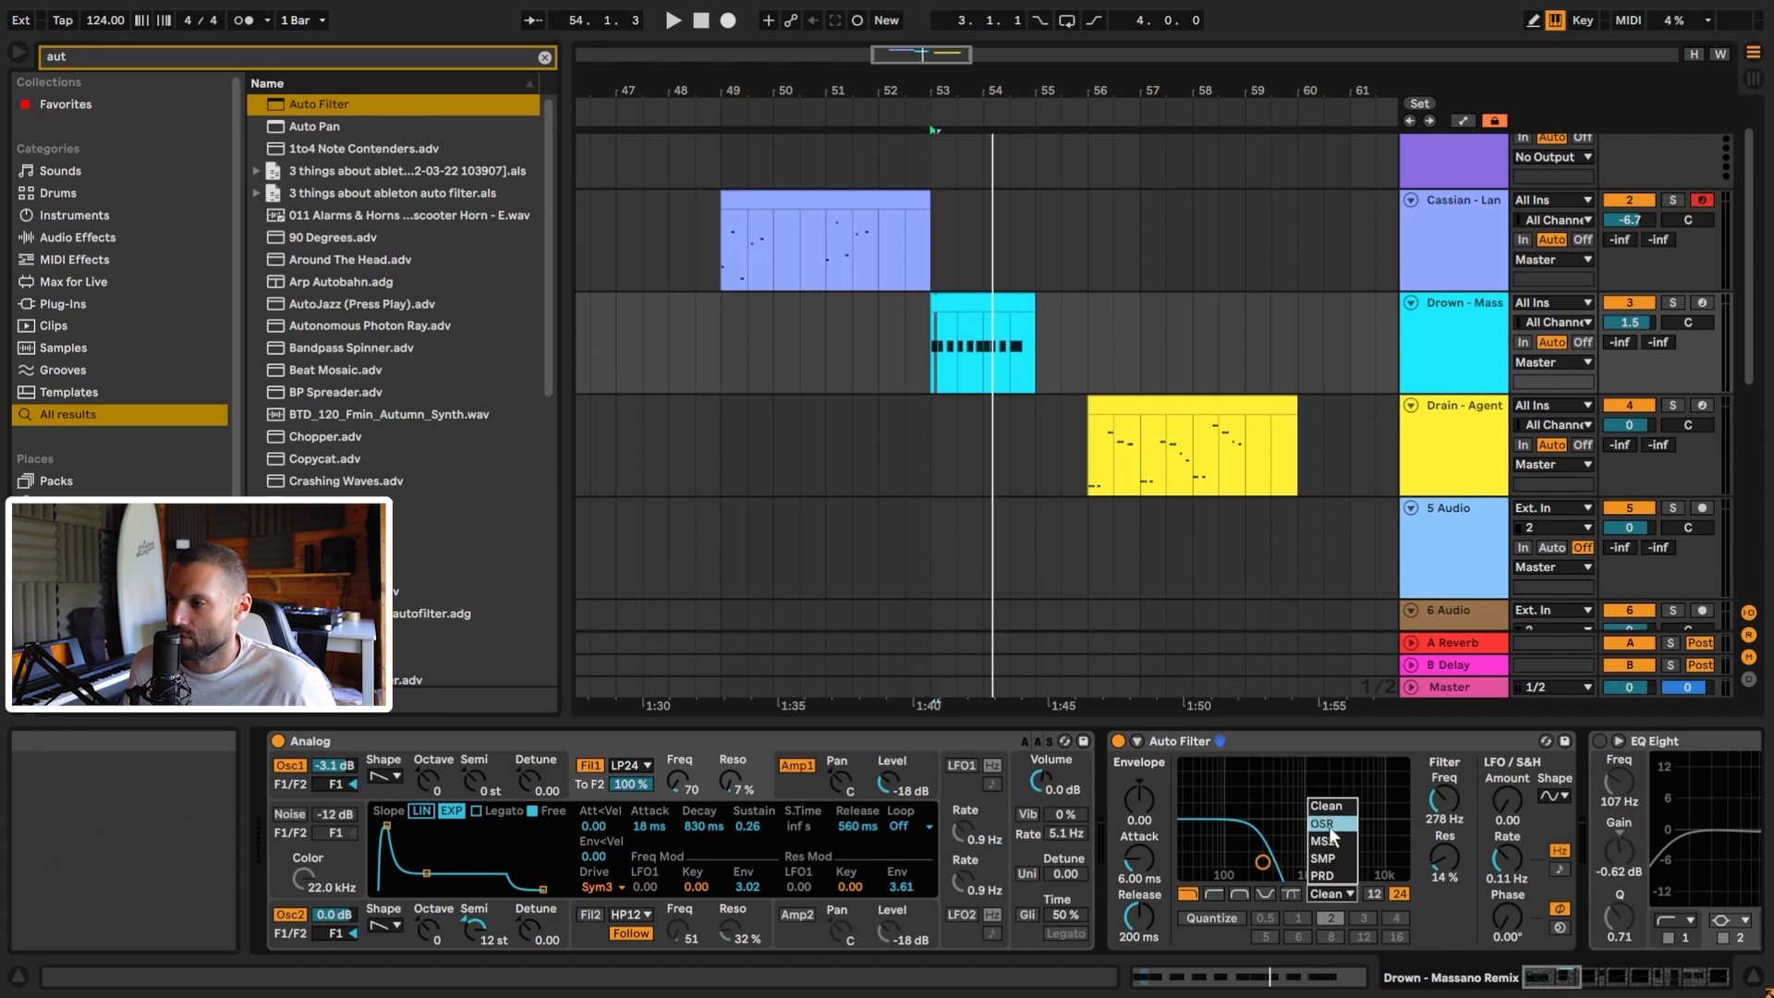
left_click(1332, 836)
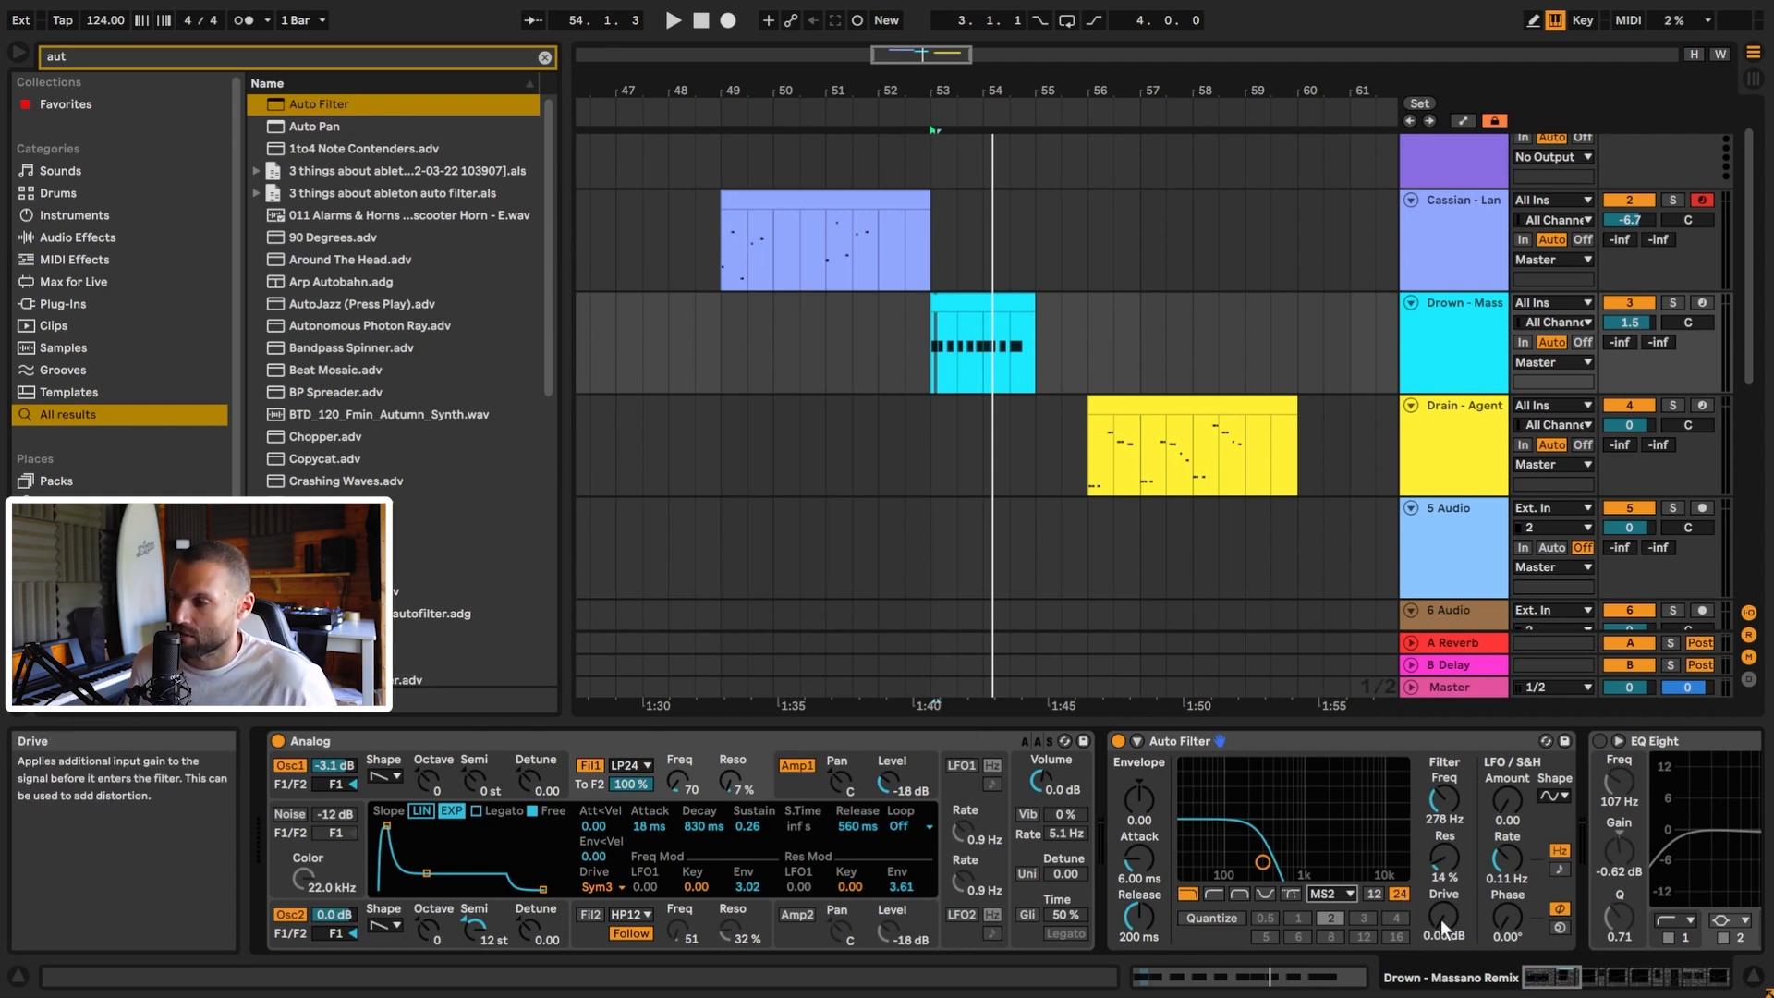
left_click_drag(1445, 864, 1244, 824)
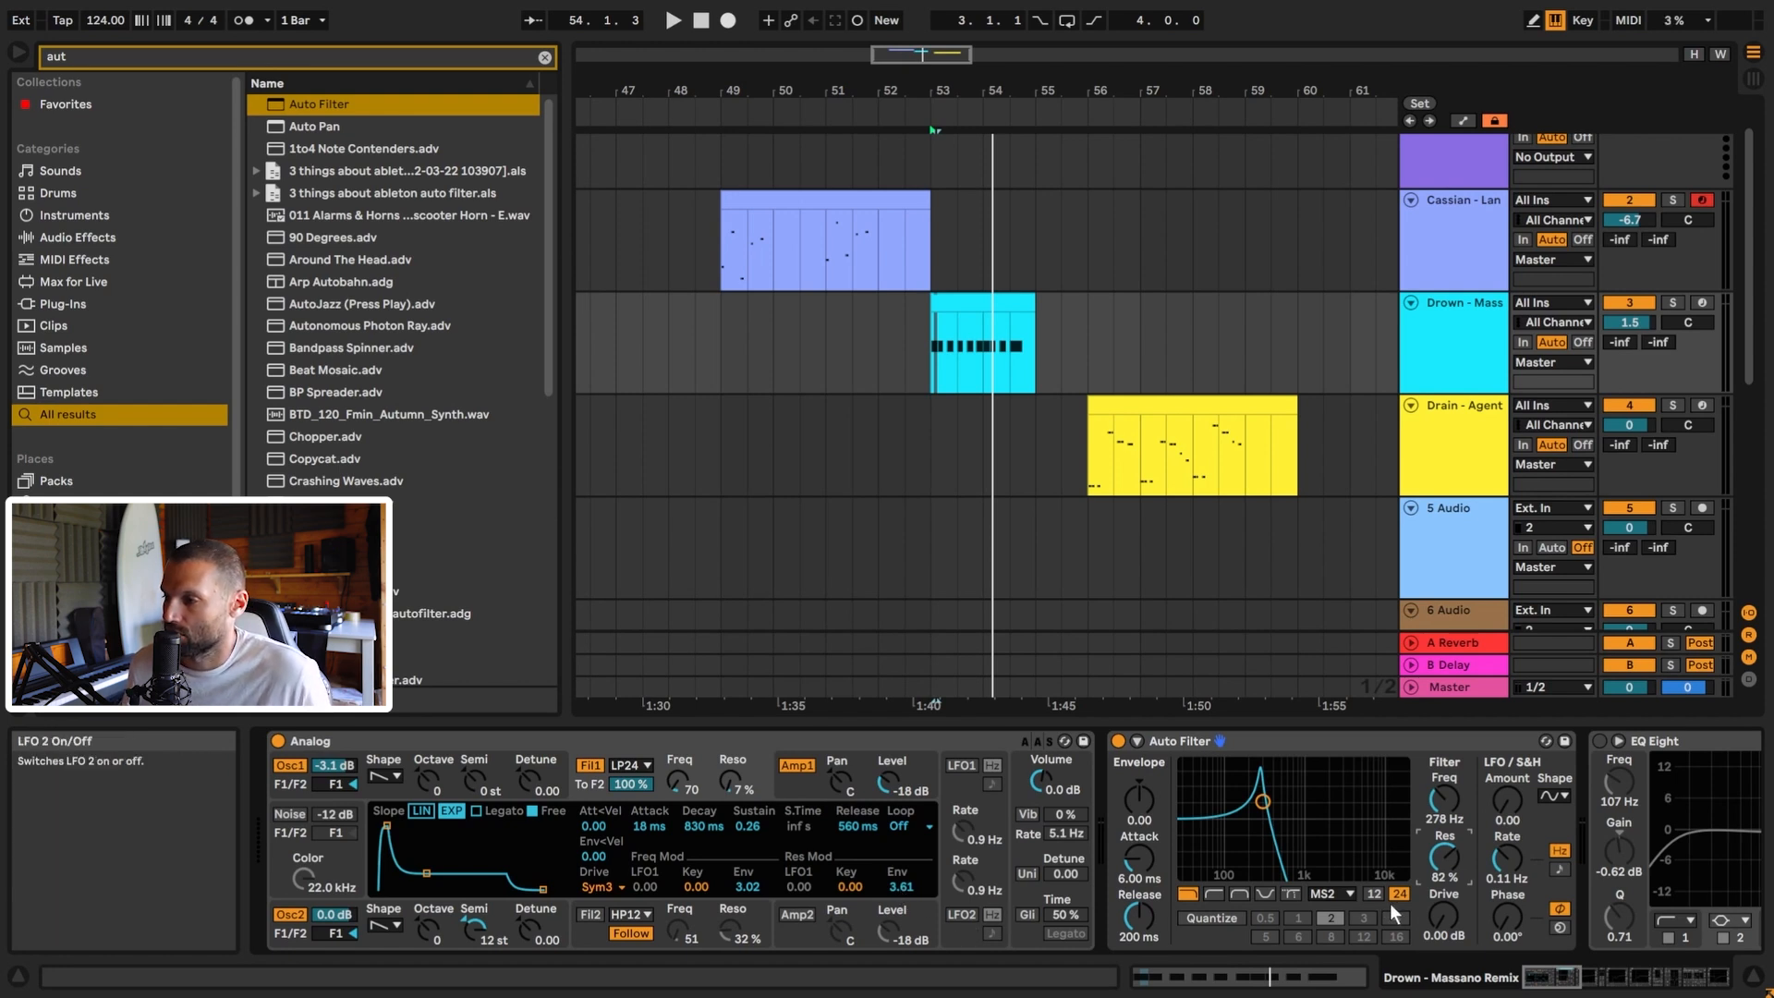
left_click_drag(1427, 864, 1427, 877)
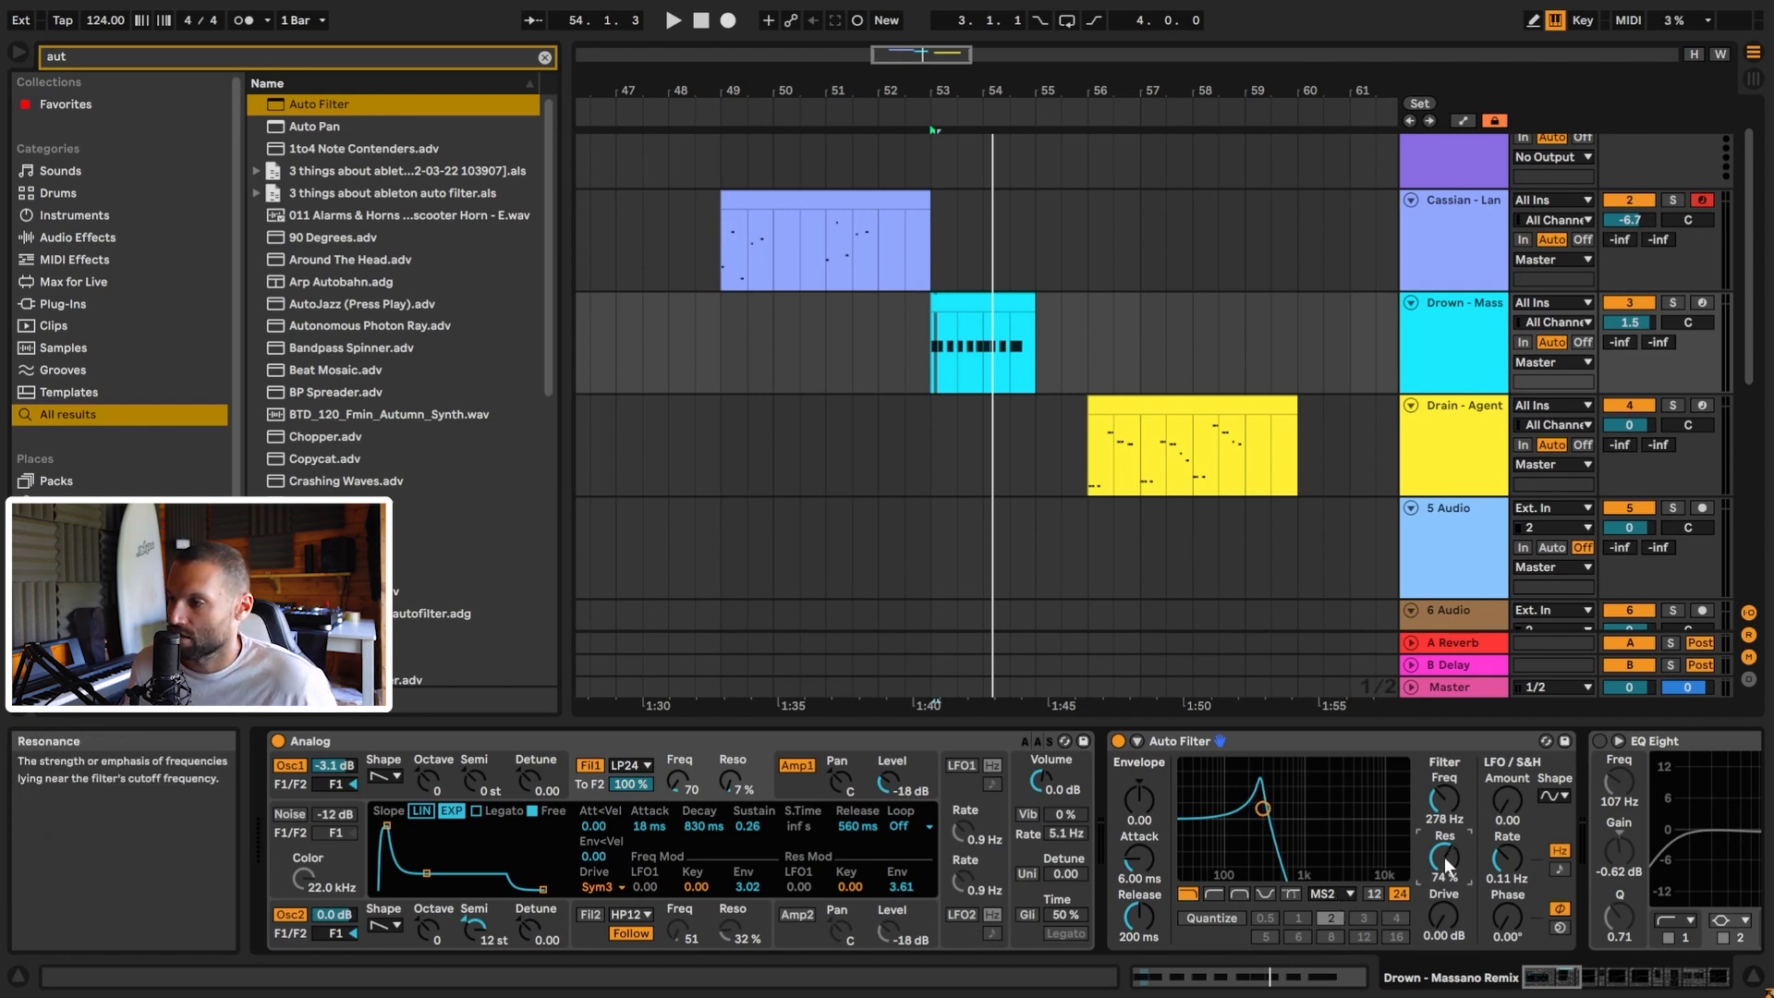
Open the Auto Filter to 10.6 kHz with 67% resonance and 18.9 dB drive, and delete it from the Drown track.
left_click_drag(1444, 817, 1438, 684)
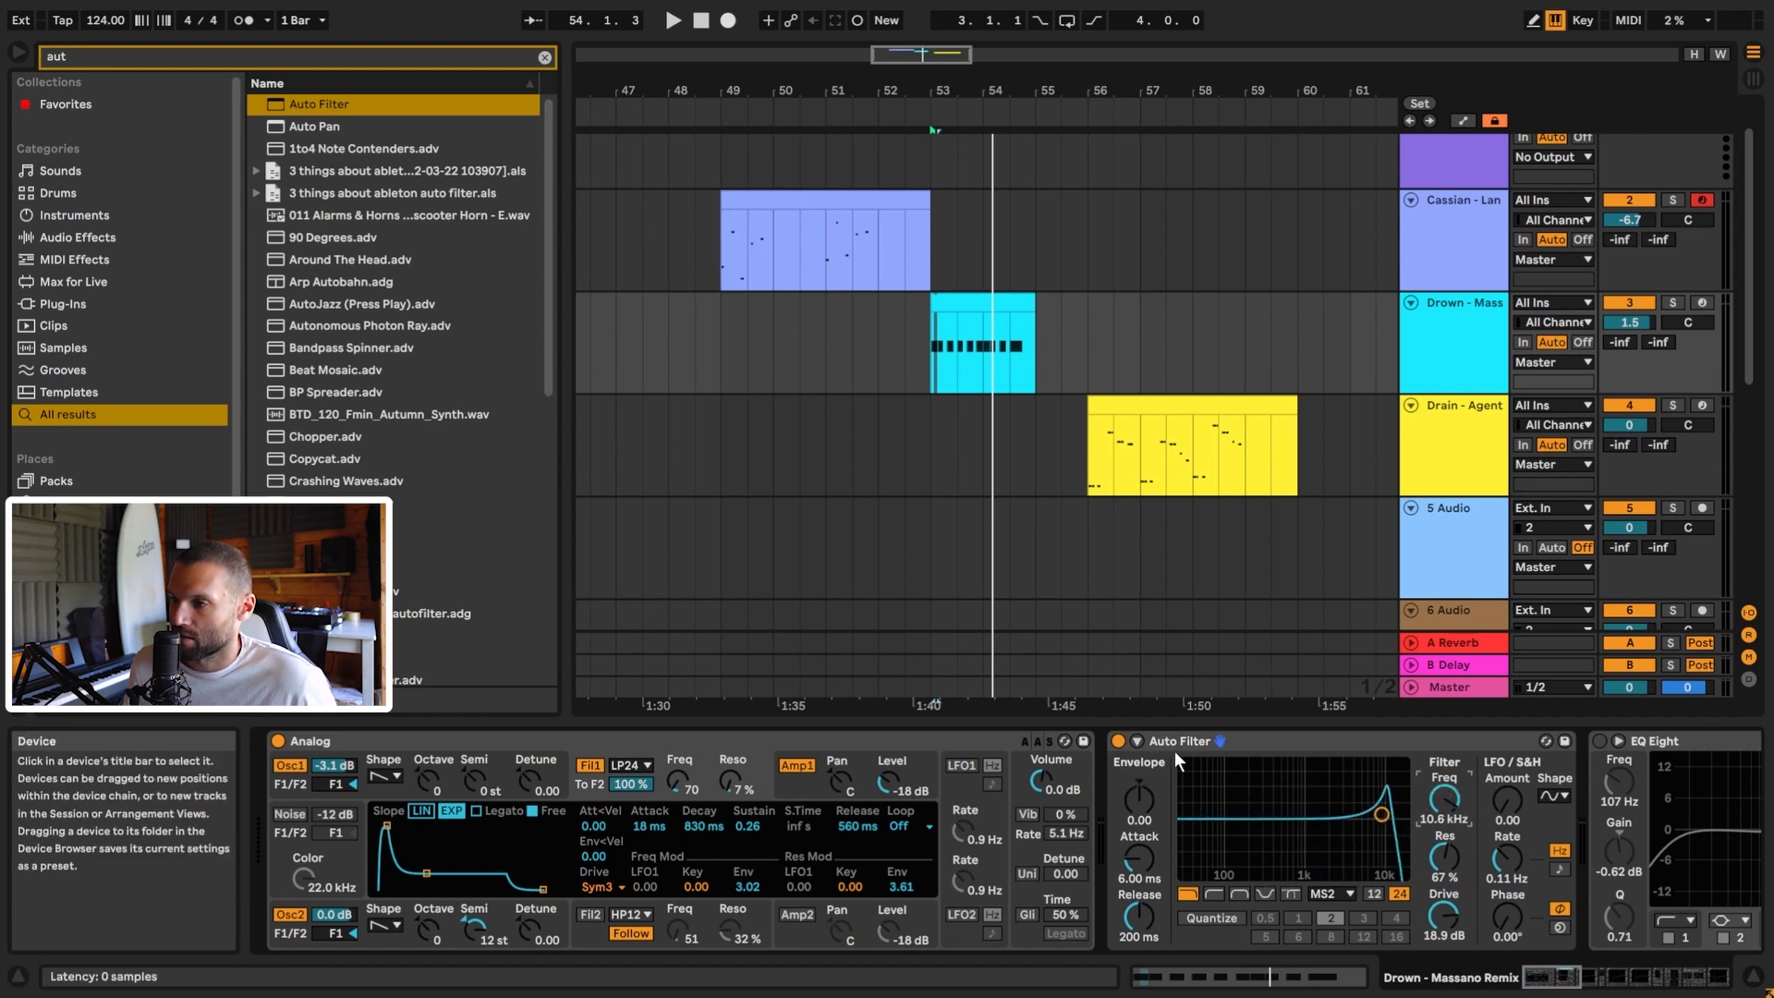
left_click(1247, 740)
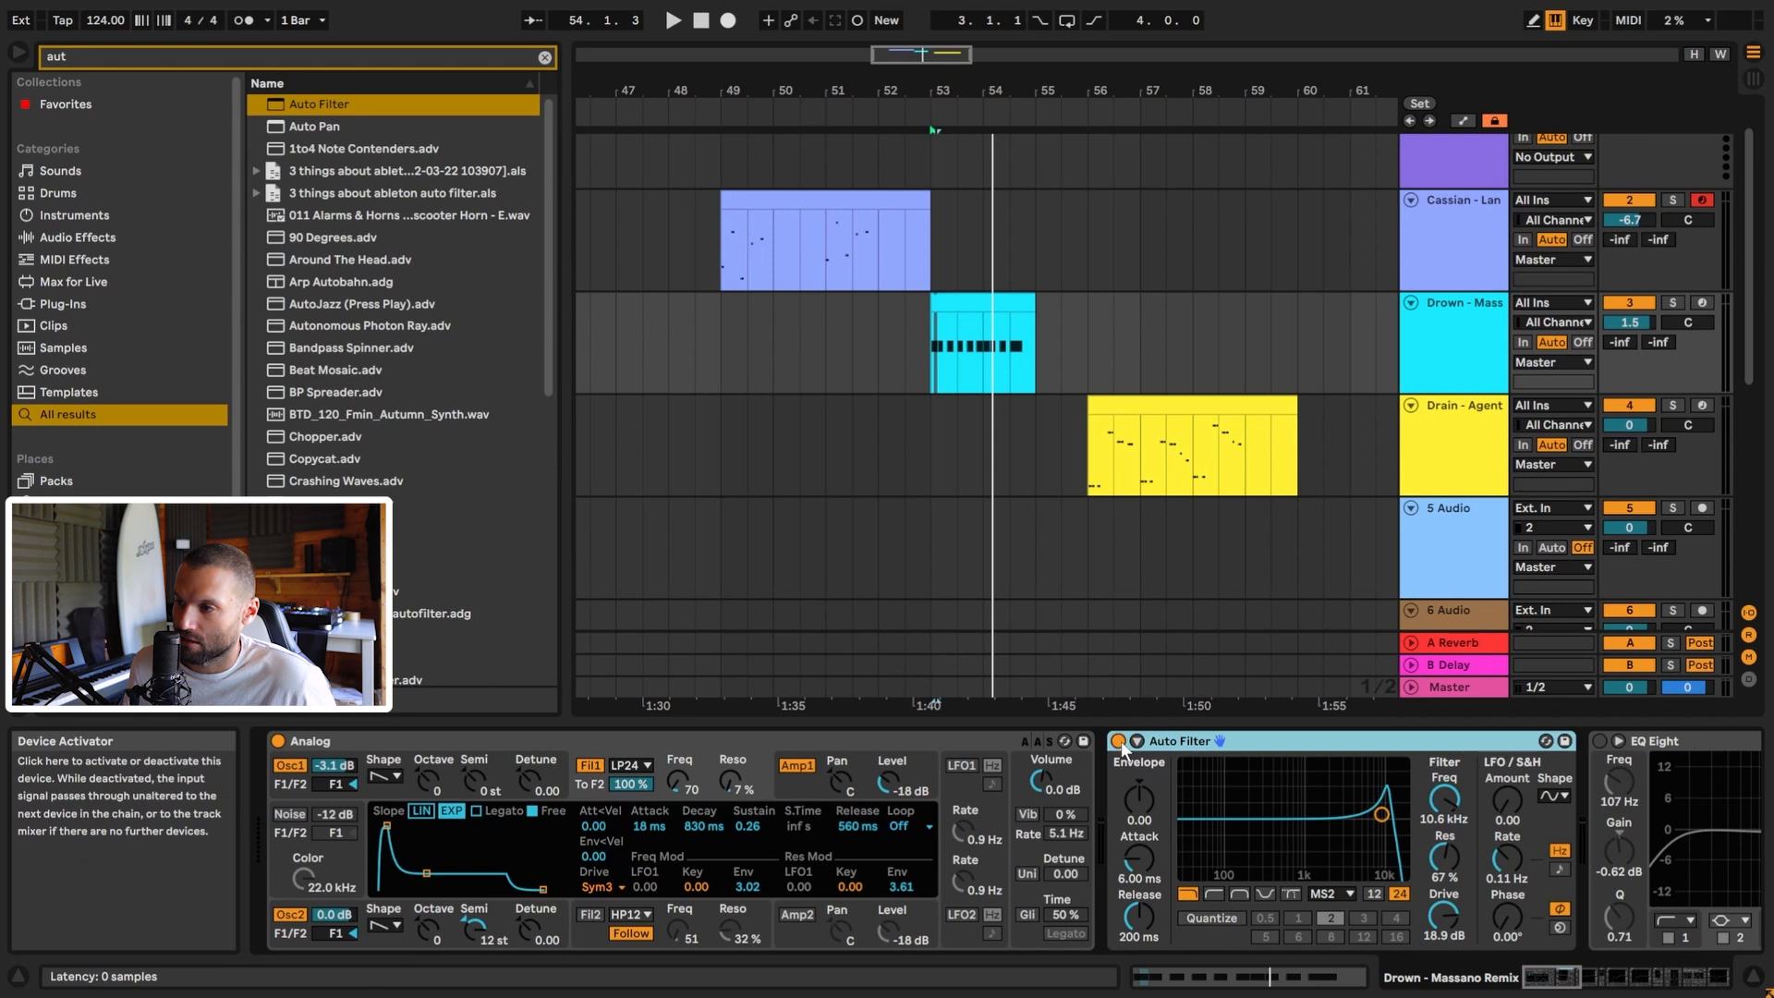
key("Delete")
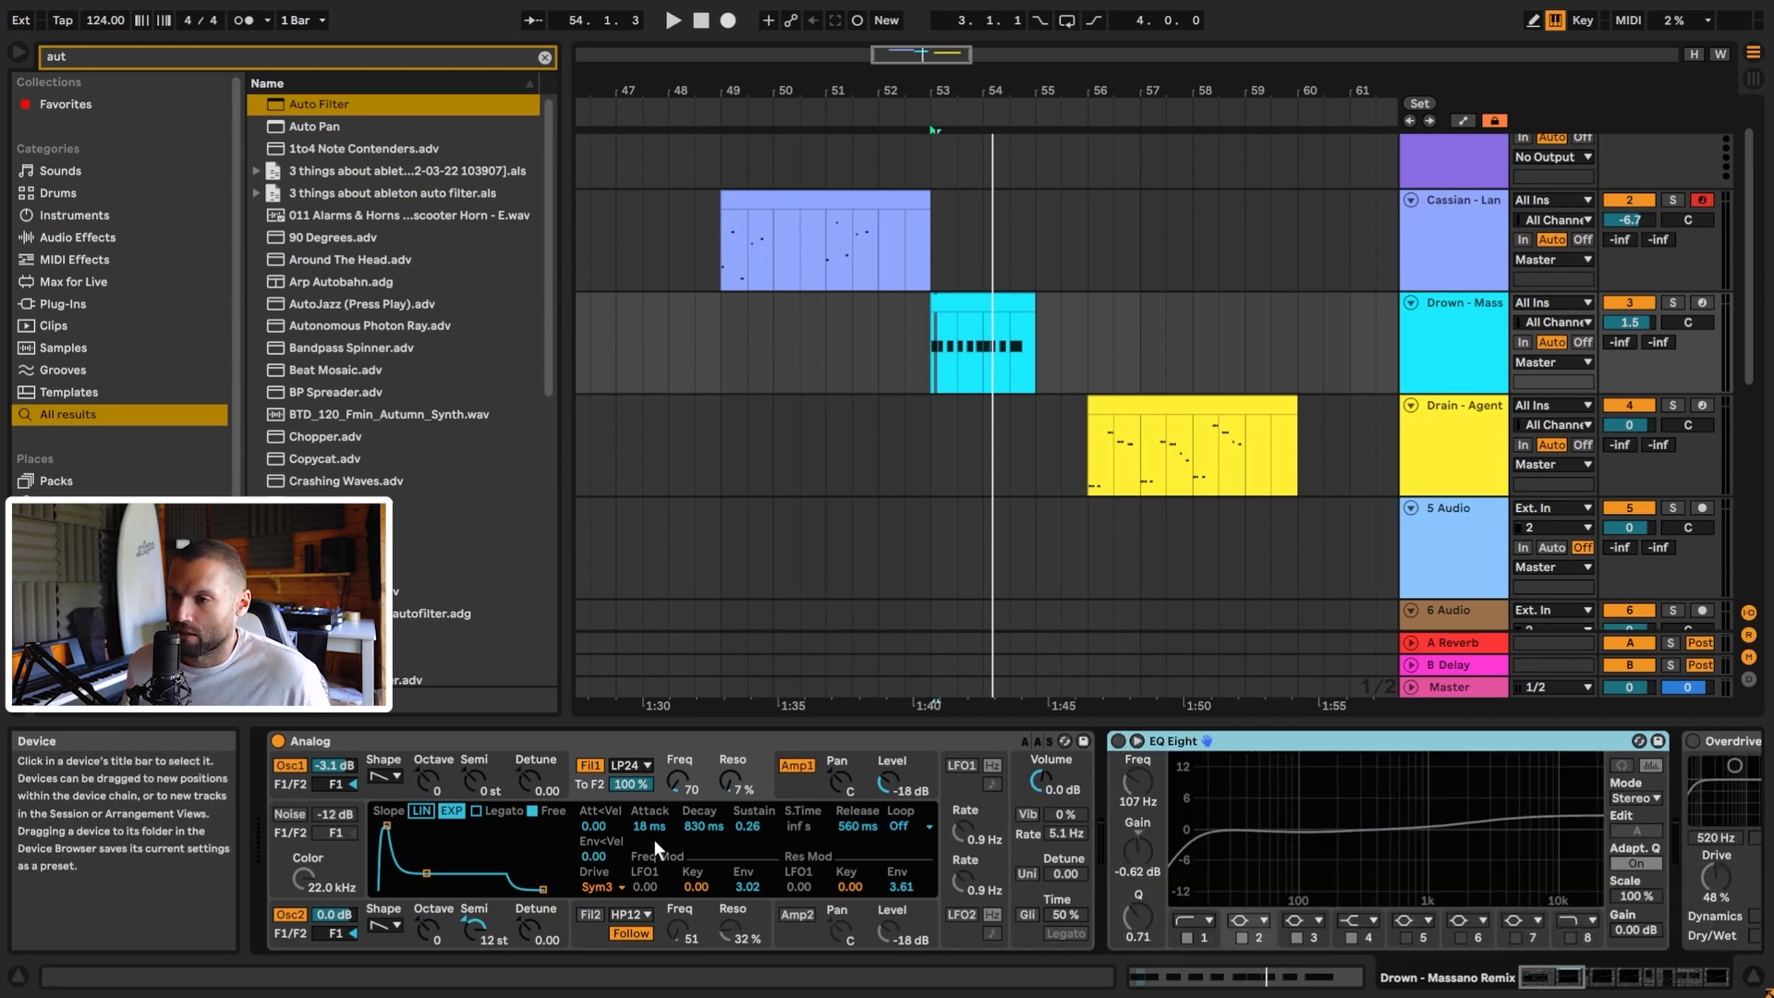
Compare the Sym1, Sym3 and Asym3 drive types on Analog's filter 1 by ear, finishing on Sym3.
left_click(603, 889)
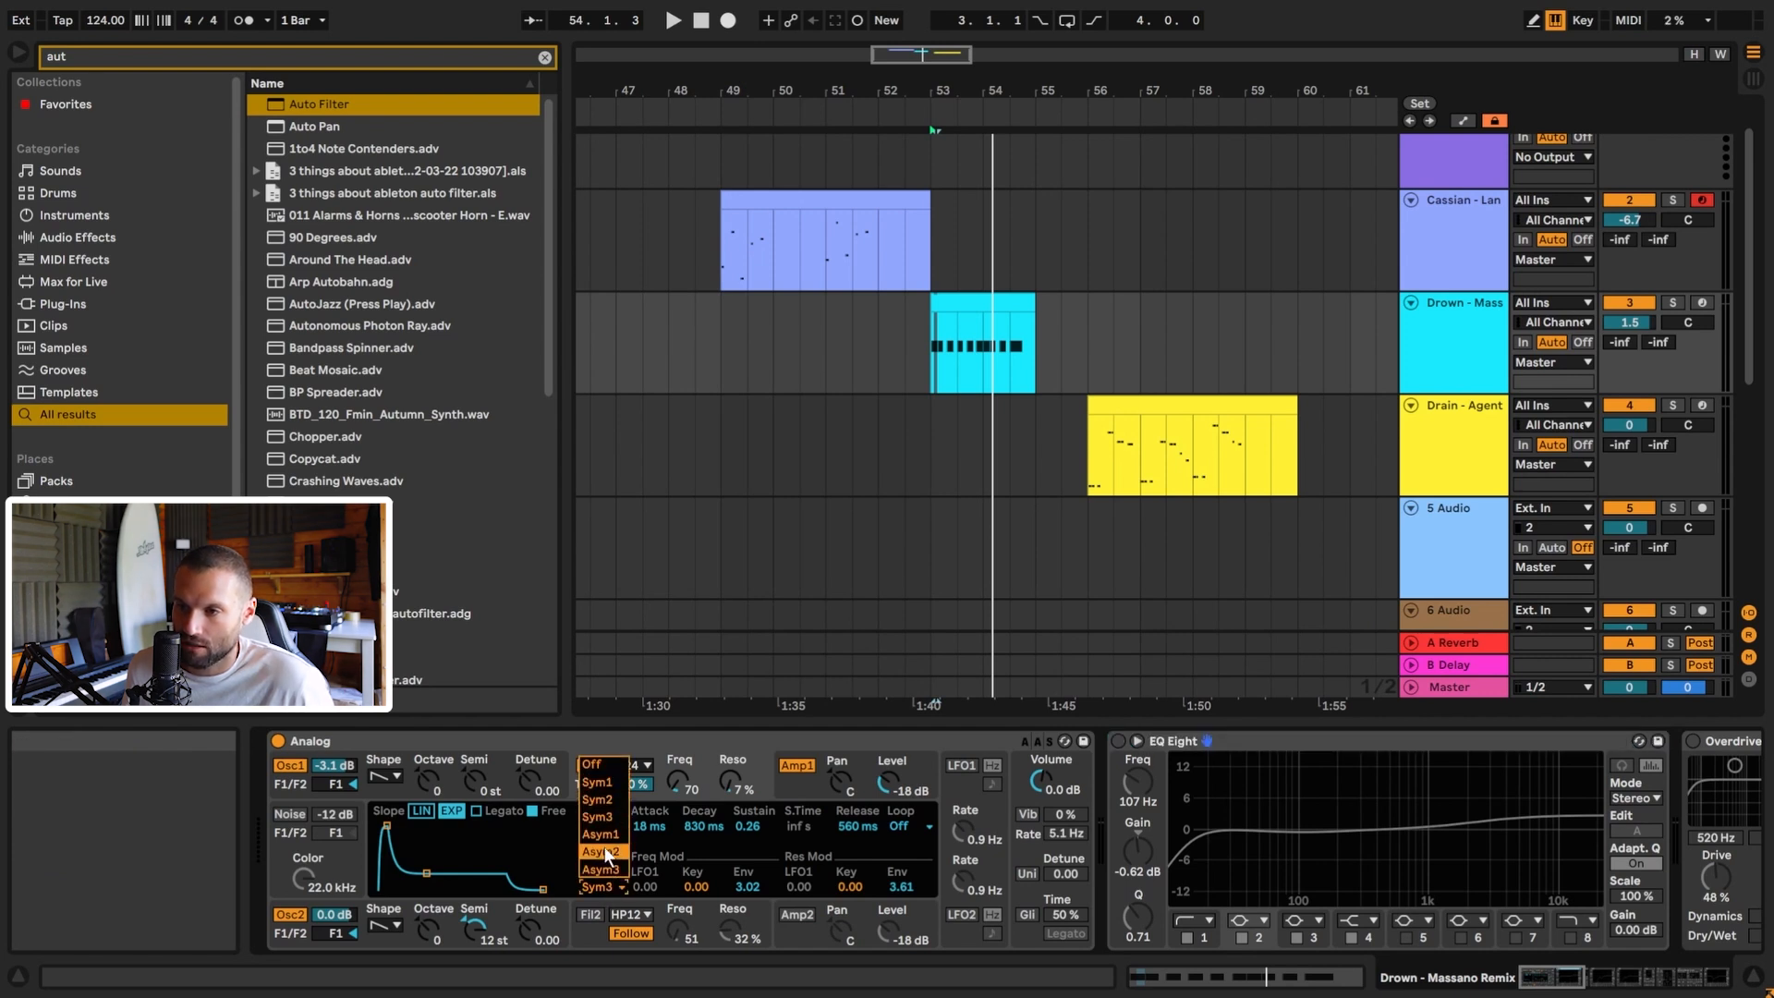
left_click(608, 783)
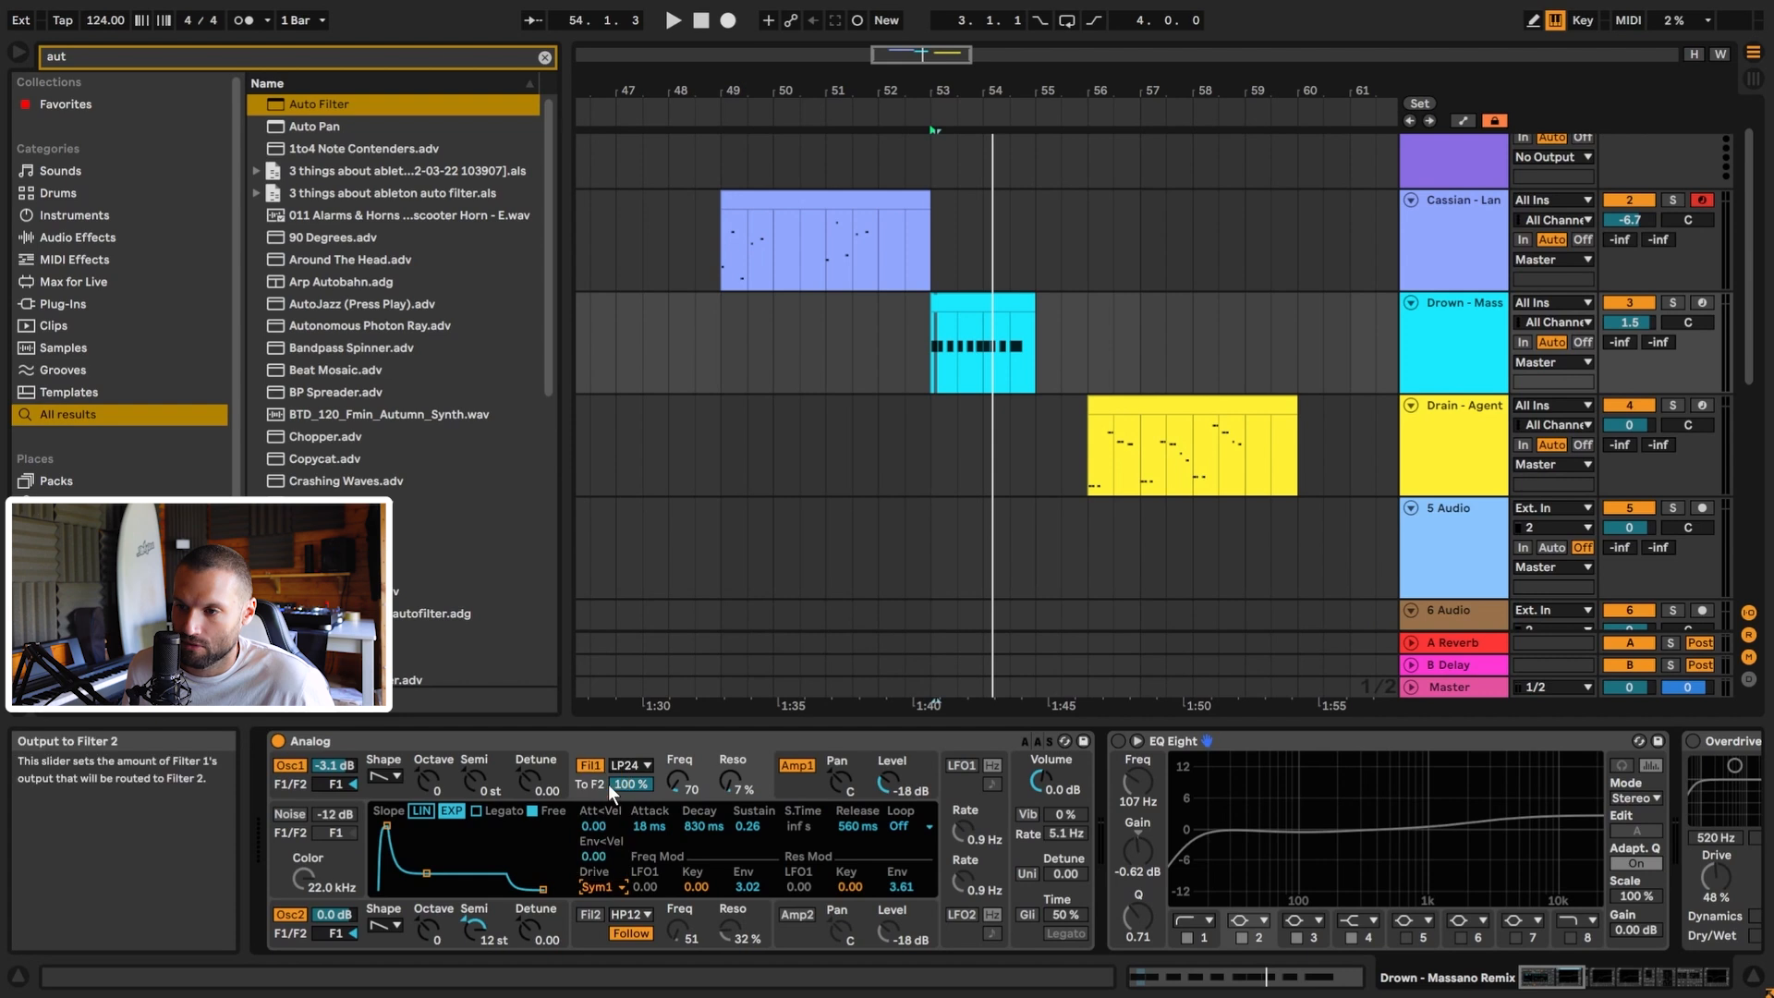
key("space")
key("space")
left_click(612, 889)
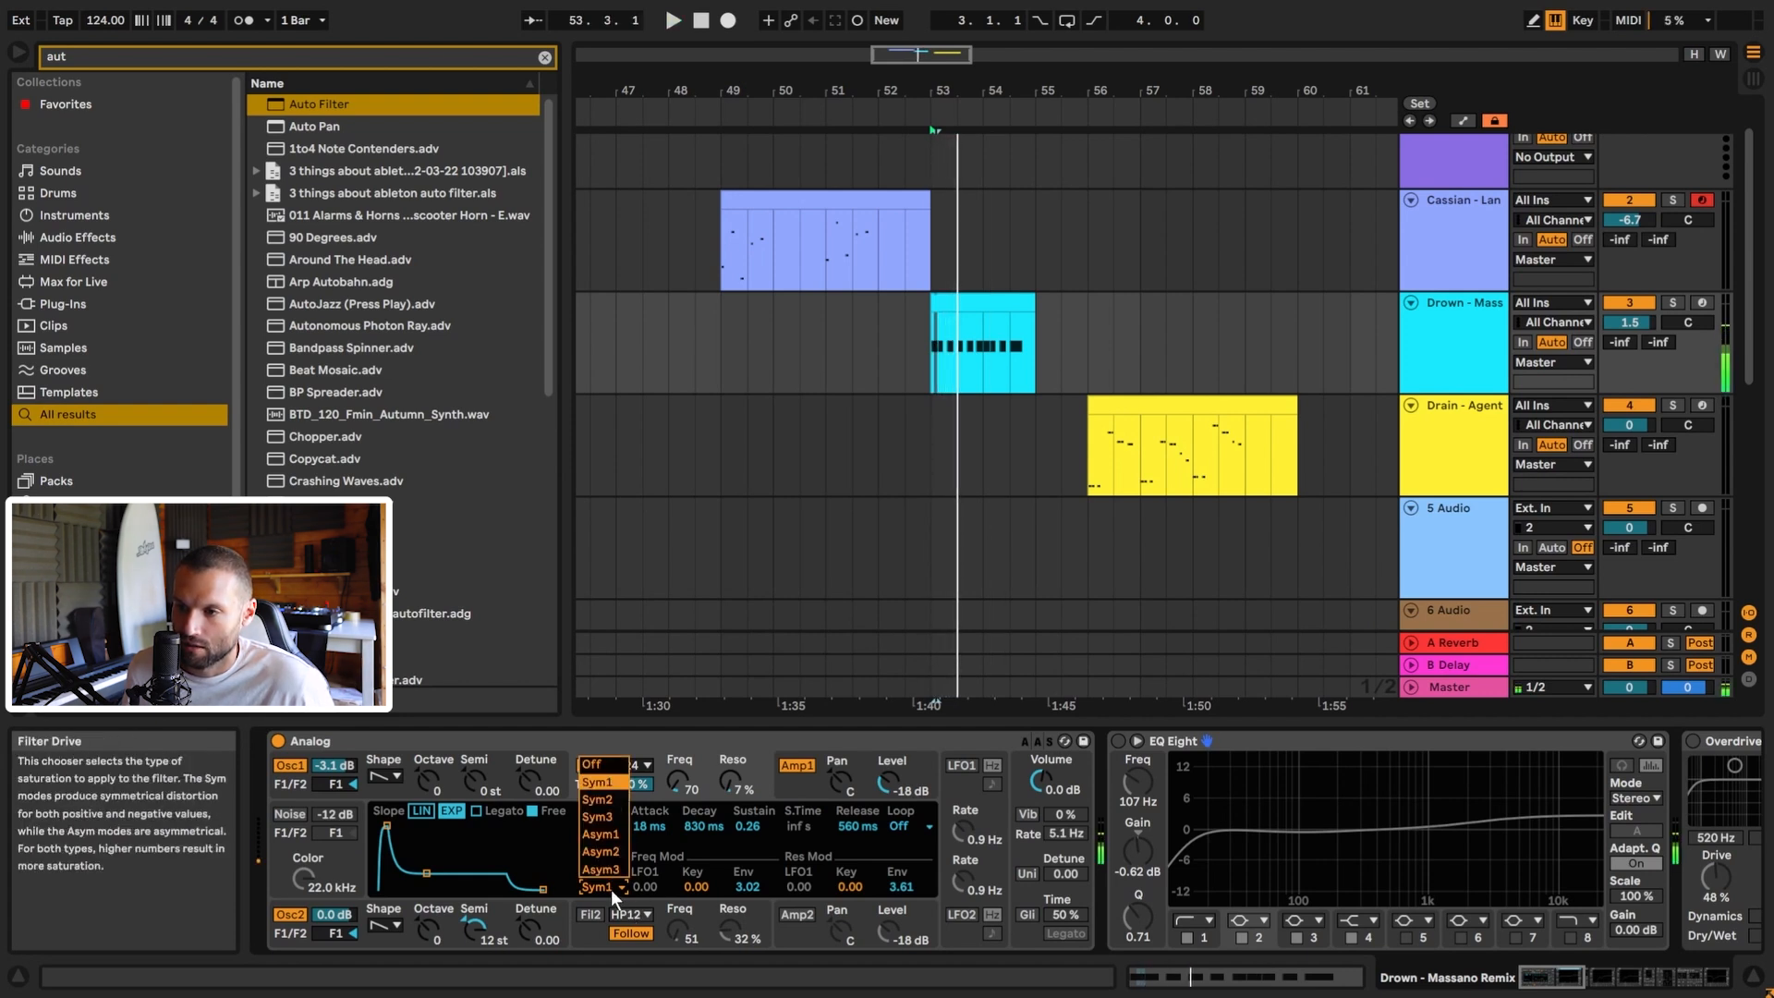
left_click(606, 817)
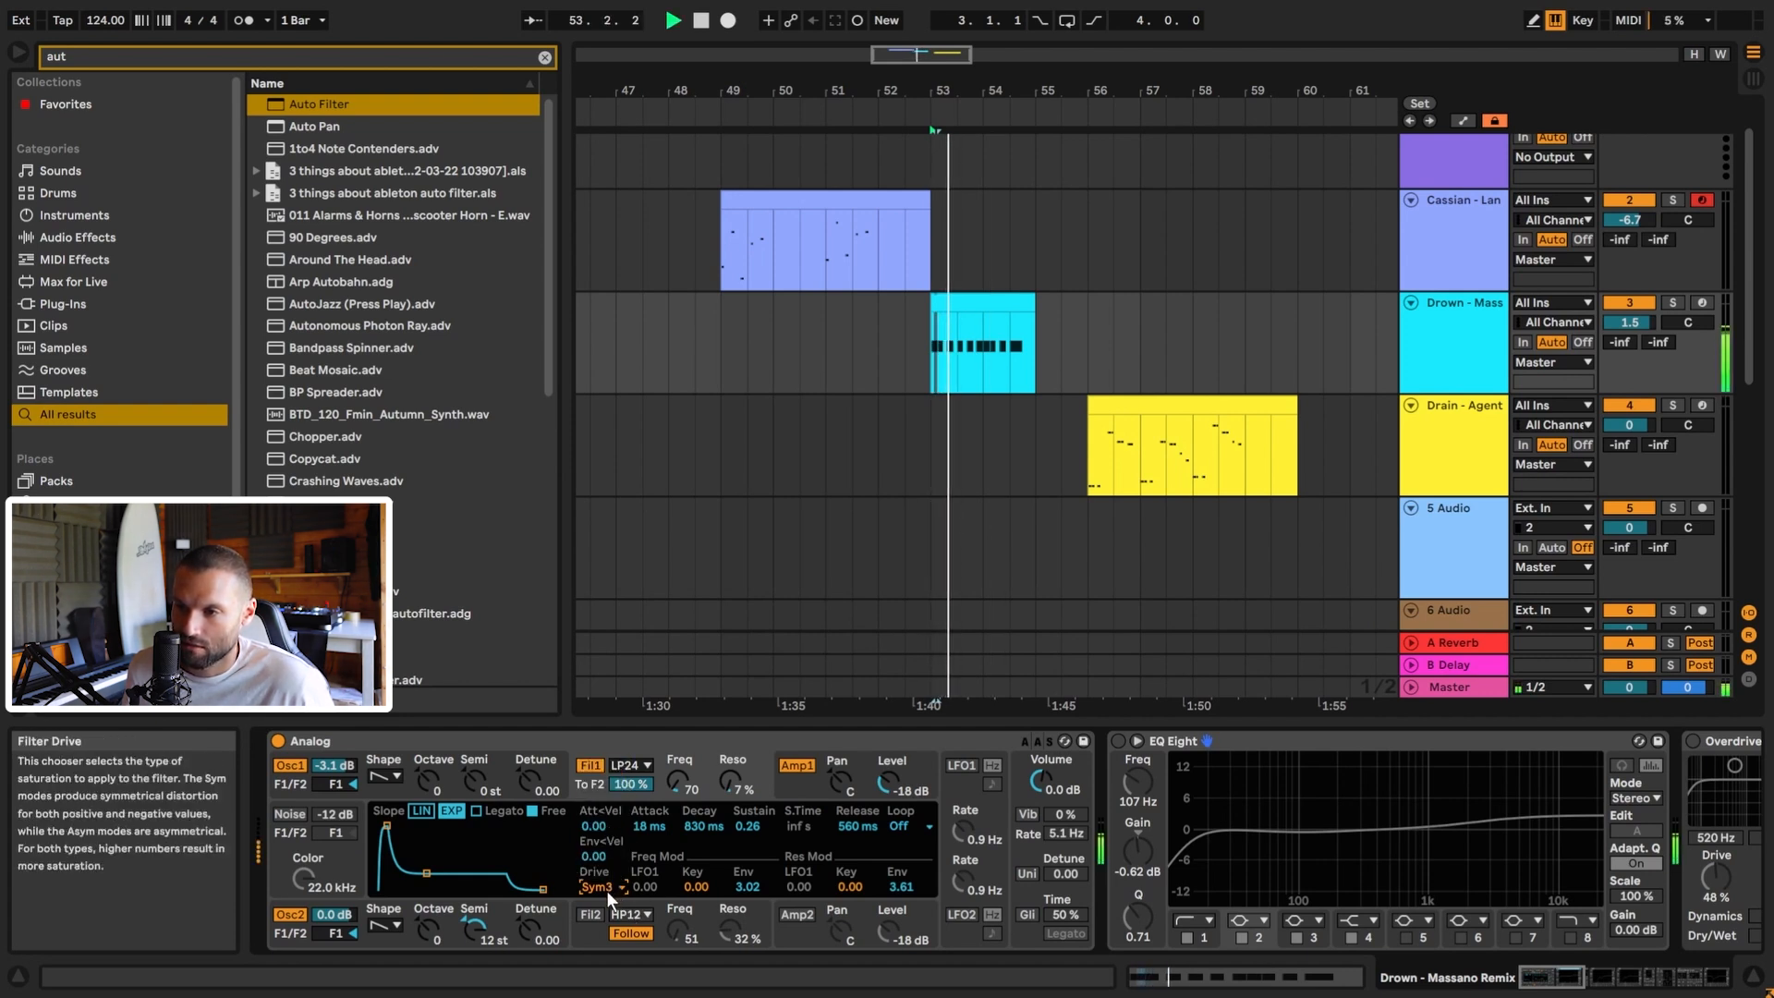
left_click(606, 889)
left_click(609, 868)
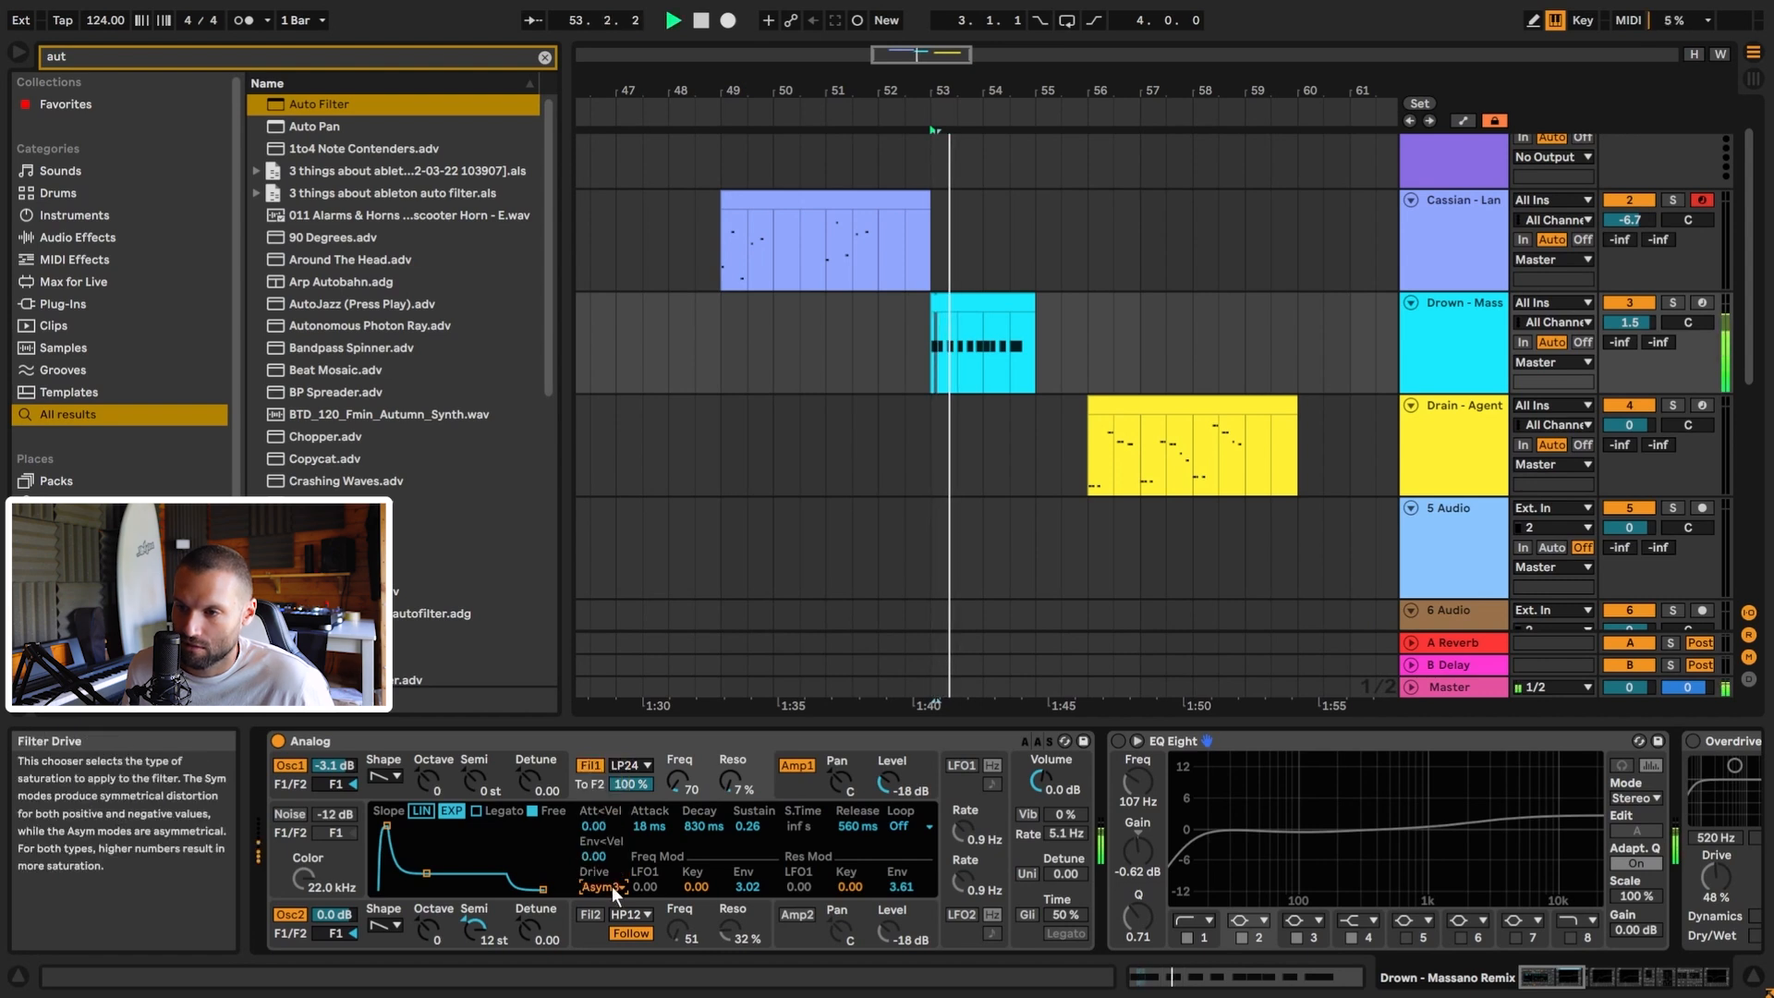
left_click(611, 885)
left_click(606, 820)
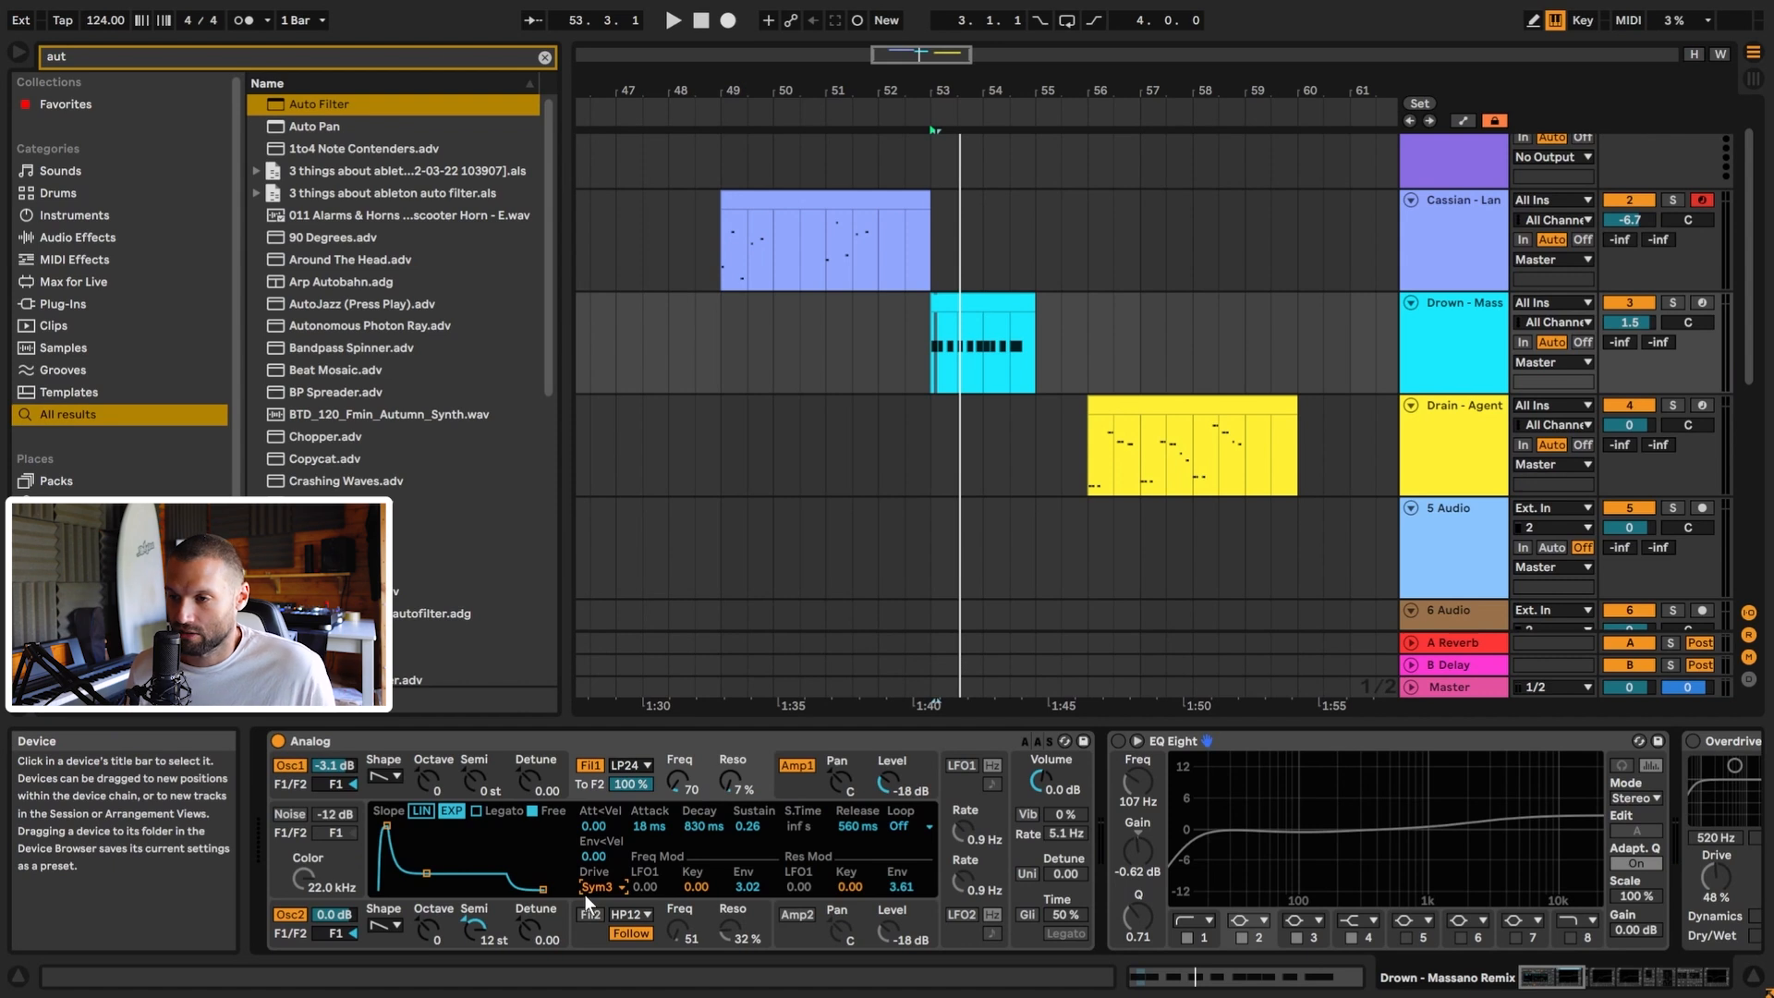
Audition filter 1 with its cutoff envelope amount lowered to about -0.01, and set the amount back to 3.02.
key("space")
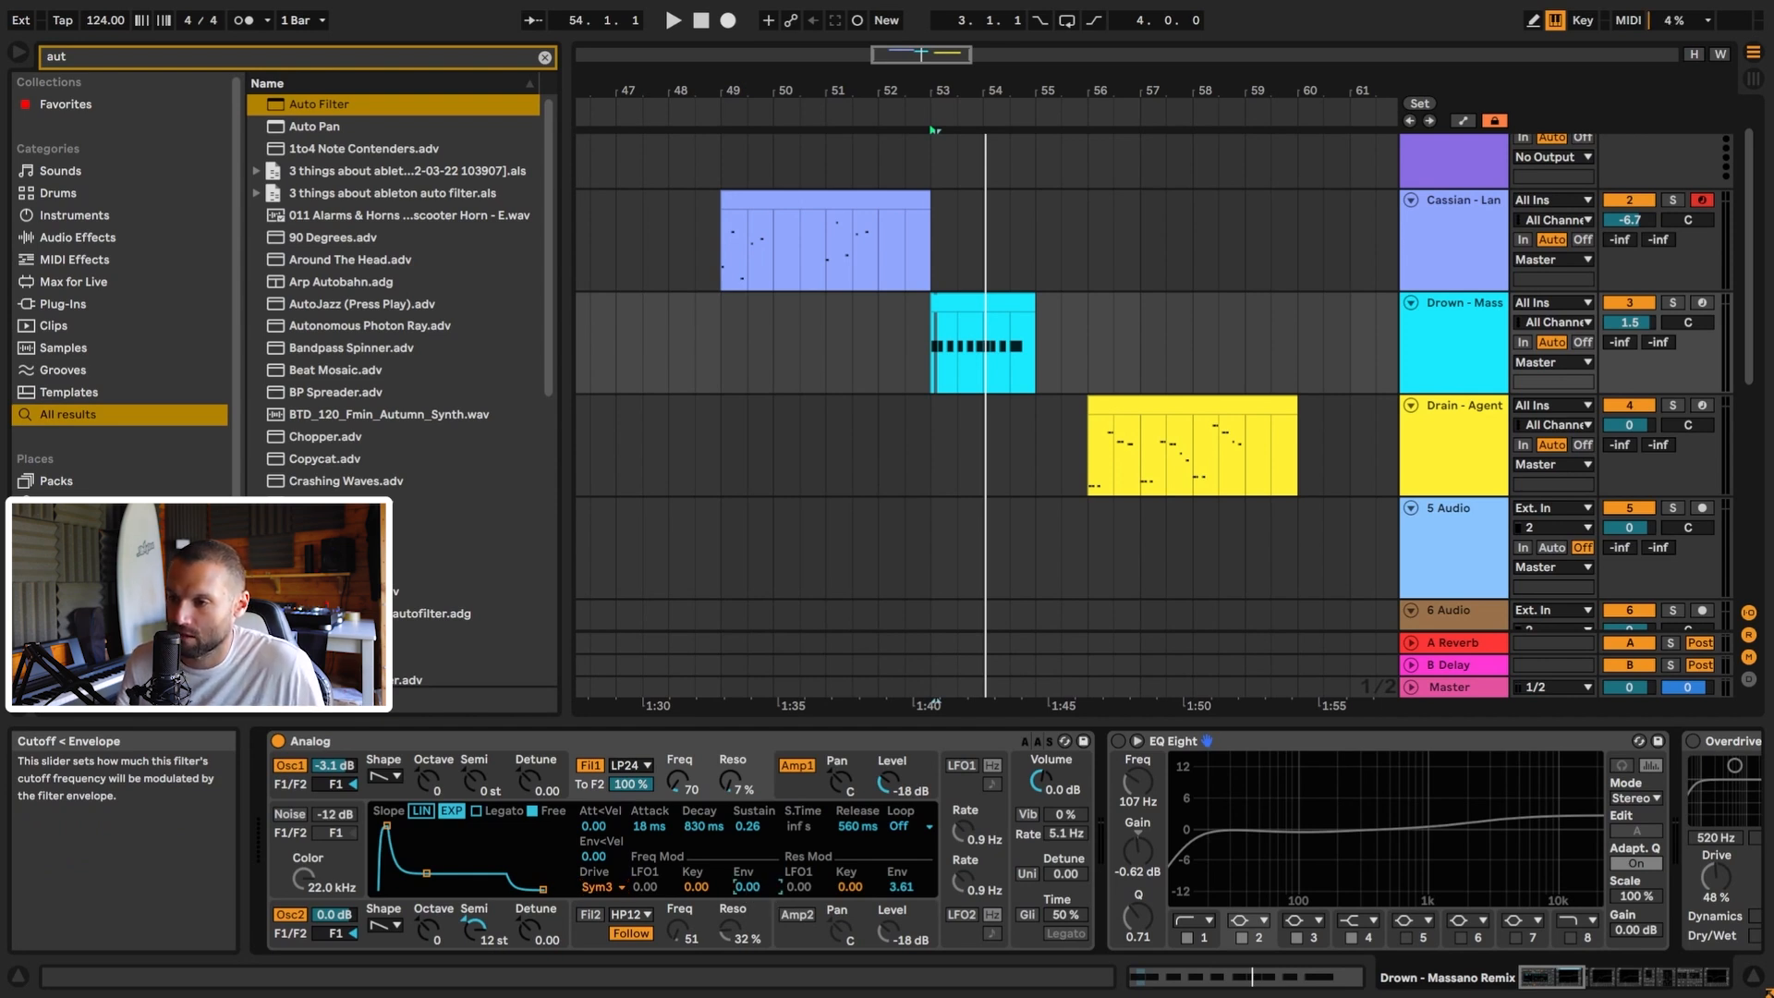
key("space")
key("space")
left_click_drag(746, 885, 747, 887)
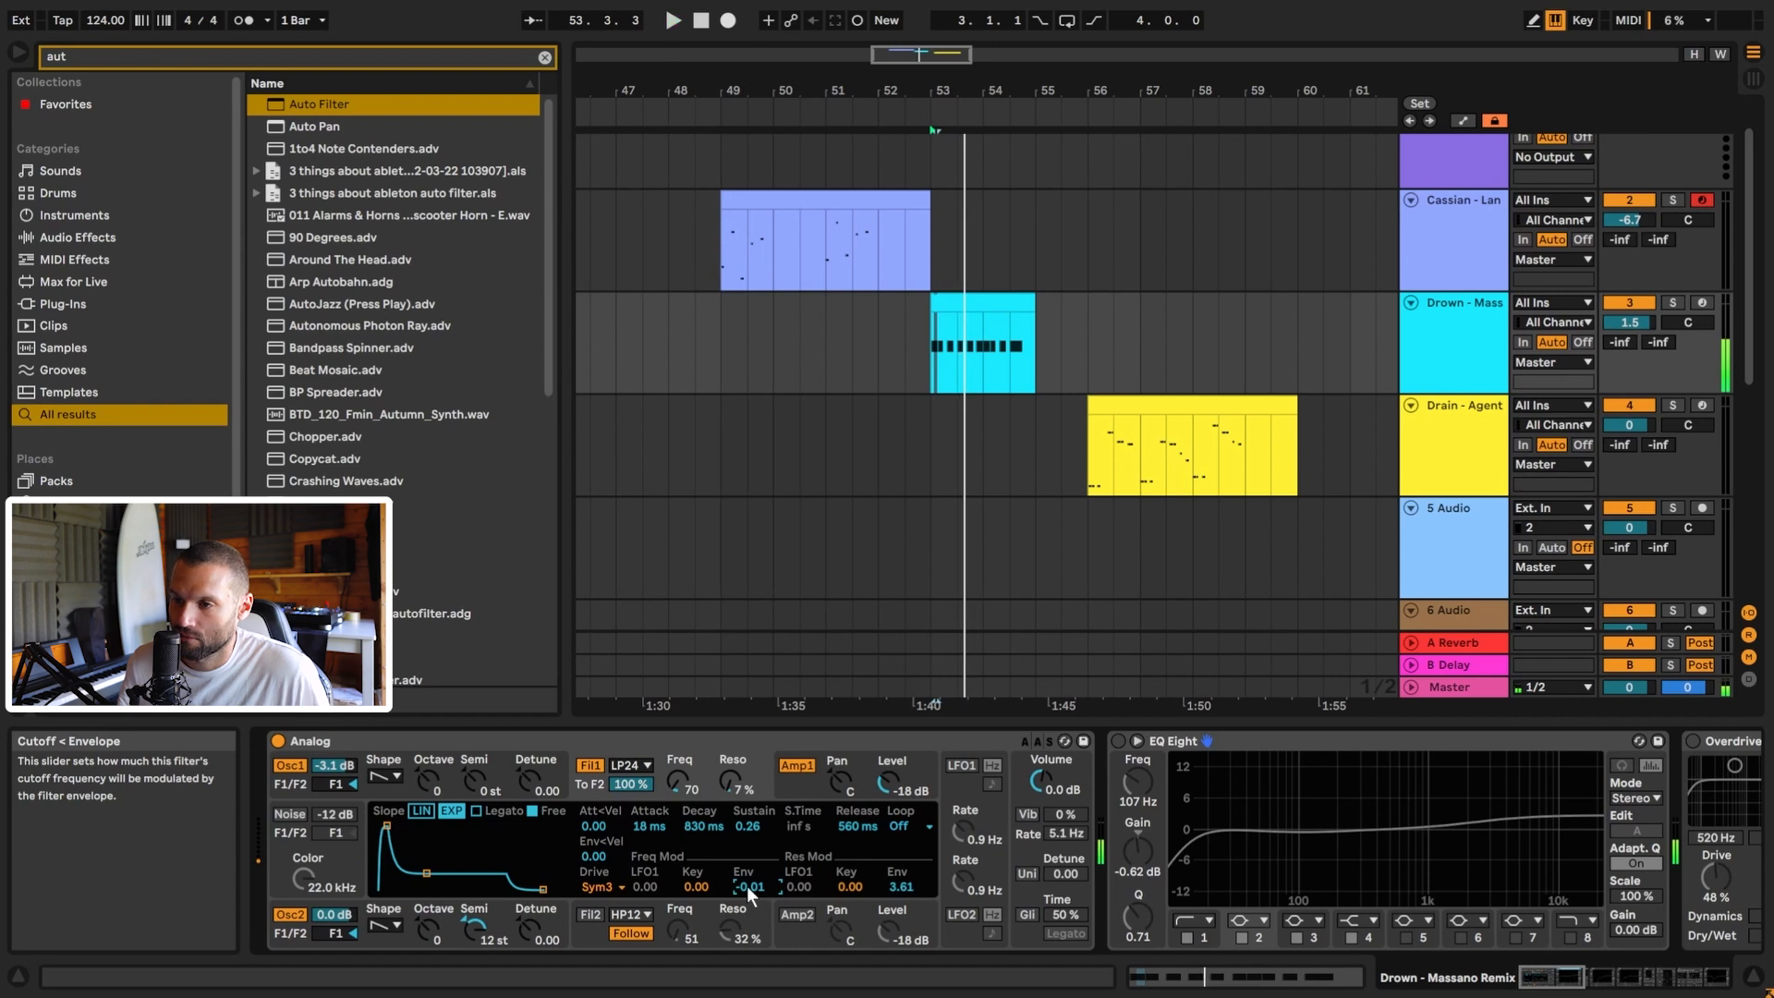
key("space")
mouse_move(747, 884)
left_mouse_down()
mouse_move(746, 855)
mouse_move(746, 885)
left_mouse_up()
key("space")
key("space")
Lower filter 1's resonance envelope amount to 0.05 while auditioning the Drown clip.
key("space")
key("space")
key("space")
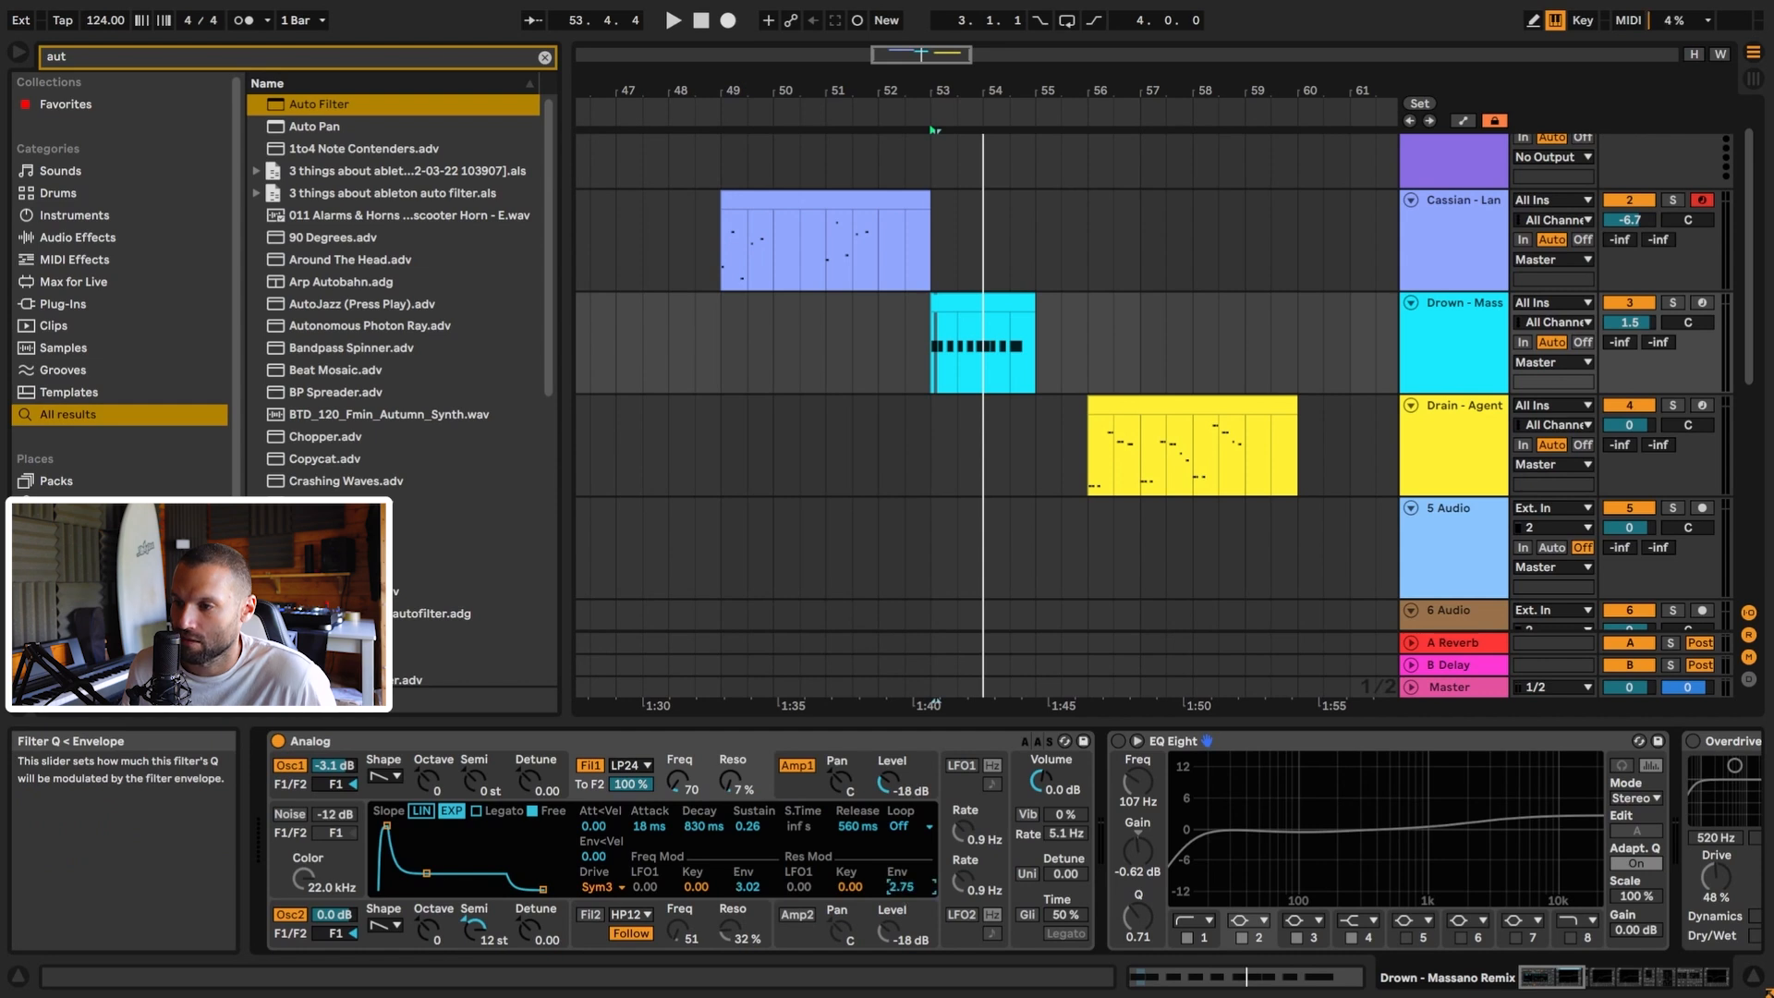
key("space")
left_click_drag(900, 885, 900, 925)
key("space")
key("space")
key("space")
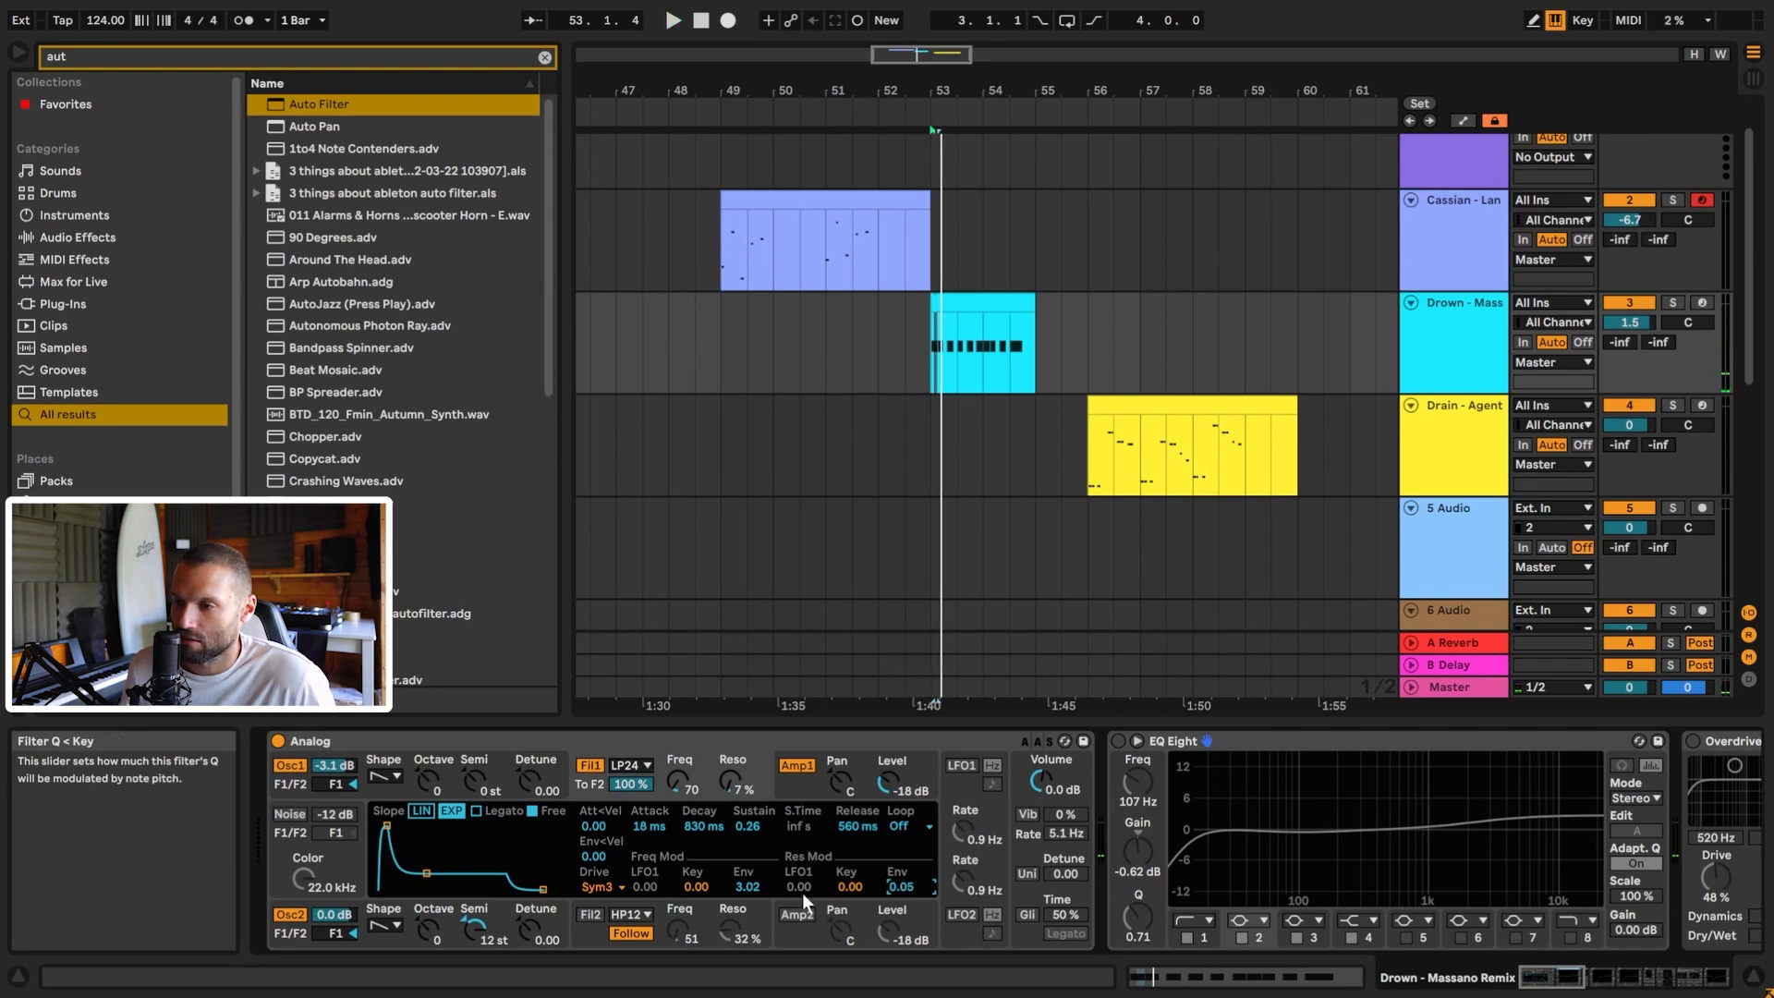
Raise Analog's filter 1 resonance envelope amount to 3.61 while auditioning the Drown clip.
key("space")
left_click_drag(911, 886, 911, 826)
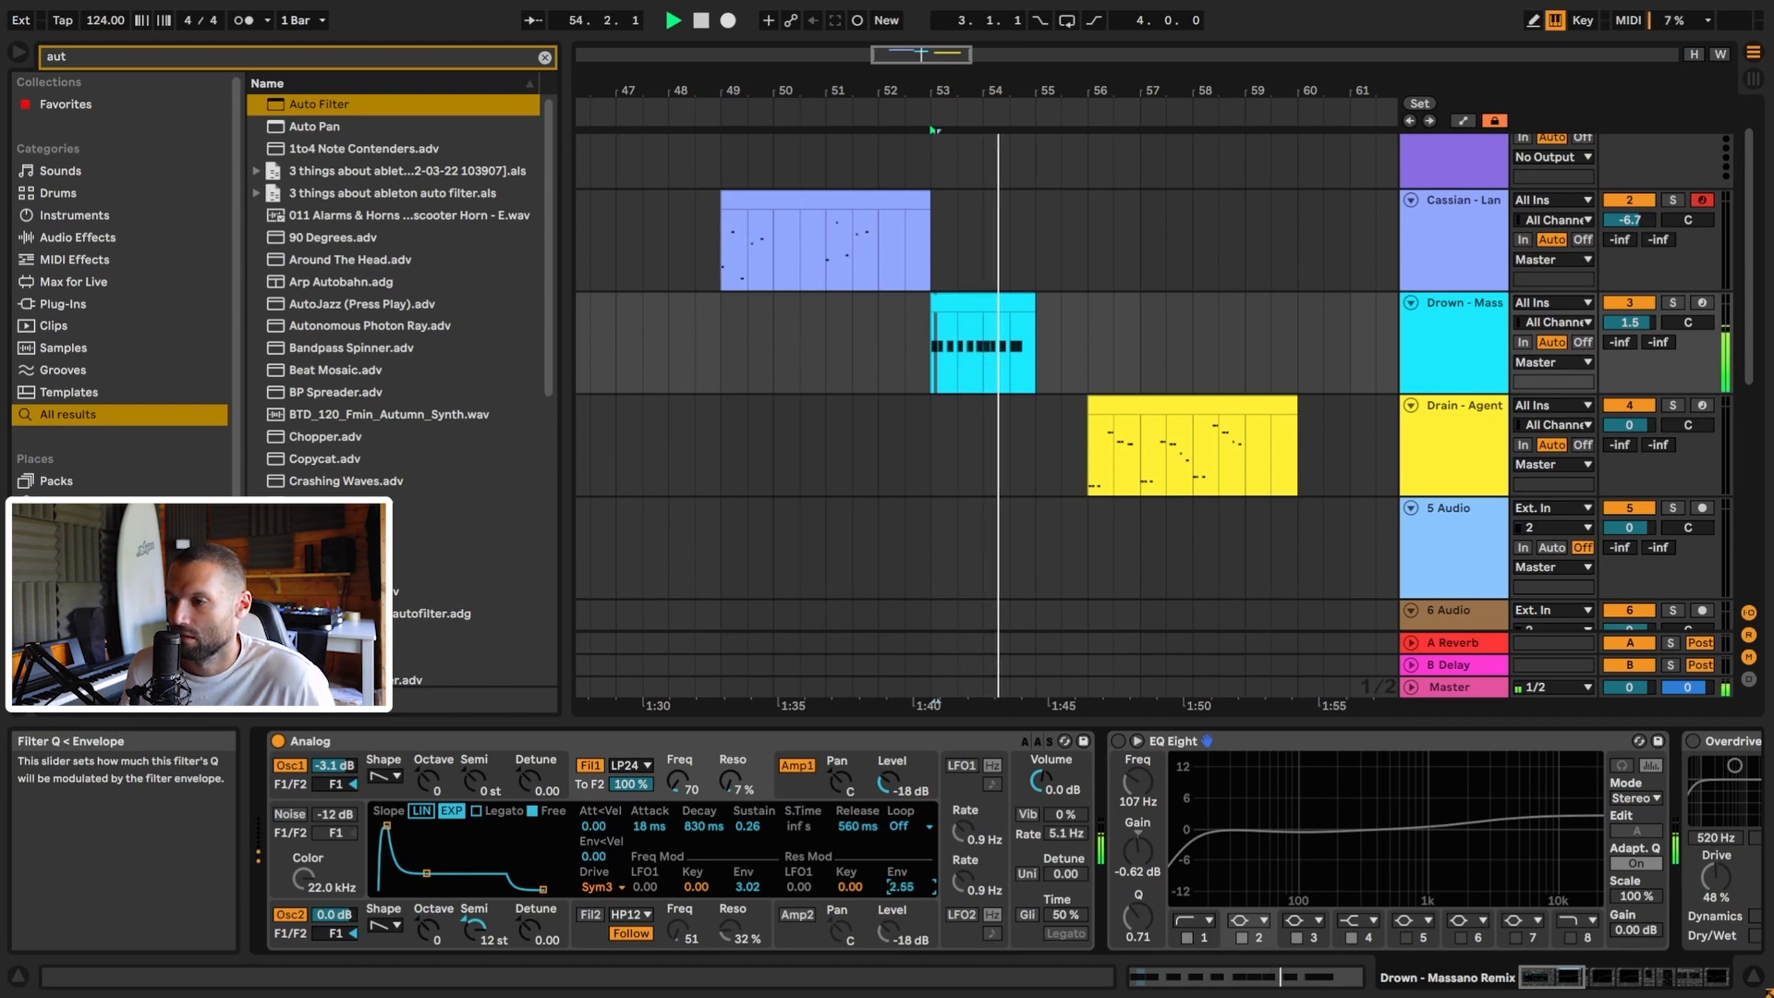
key("space")
left_click_drag(911, 887, 911, 943)
key("space")
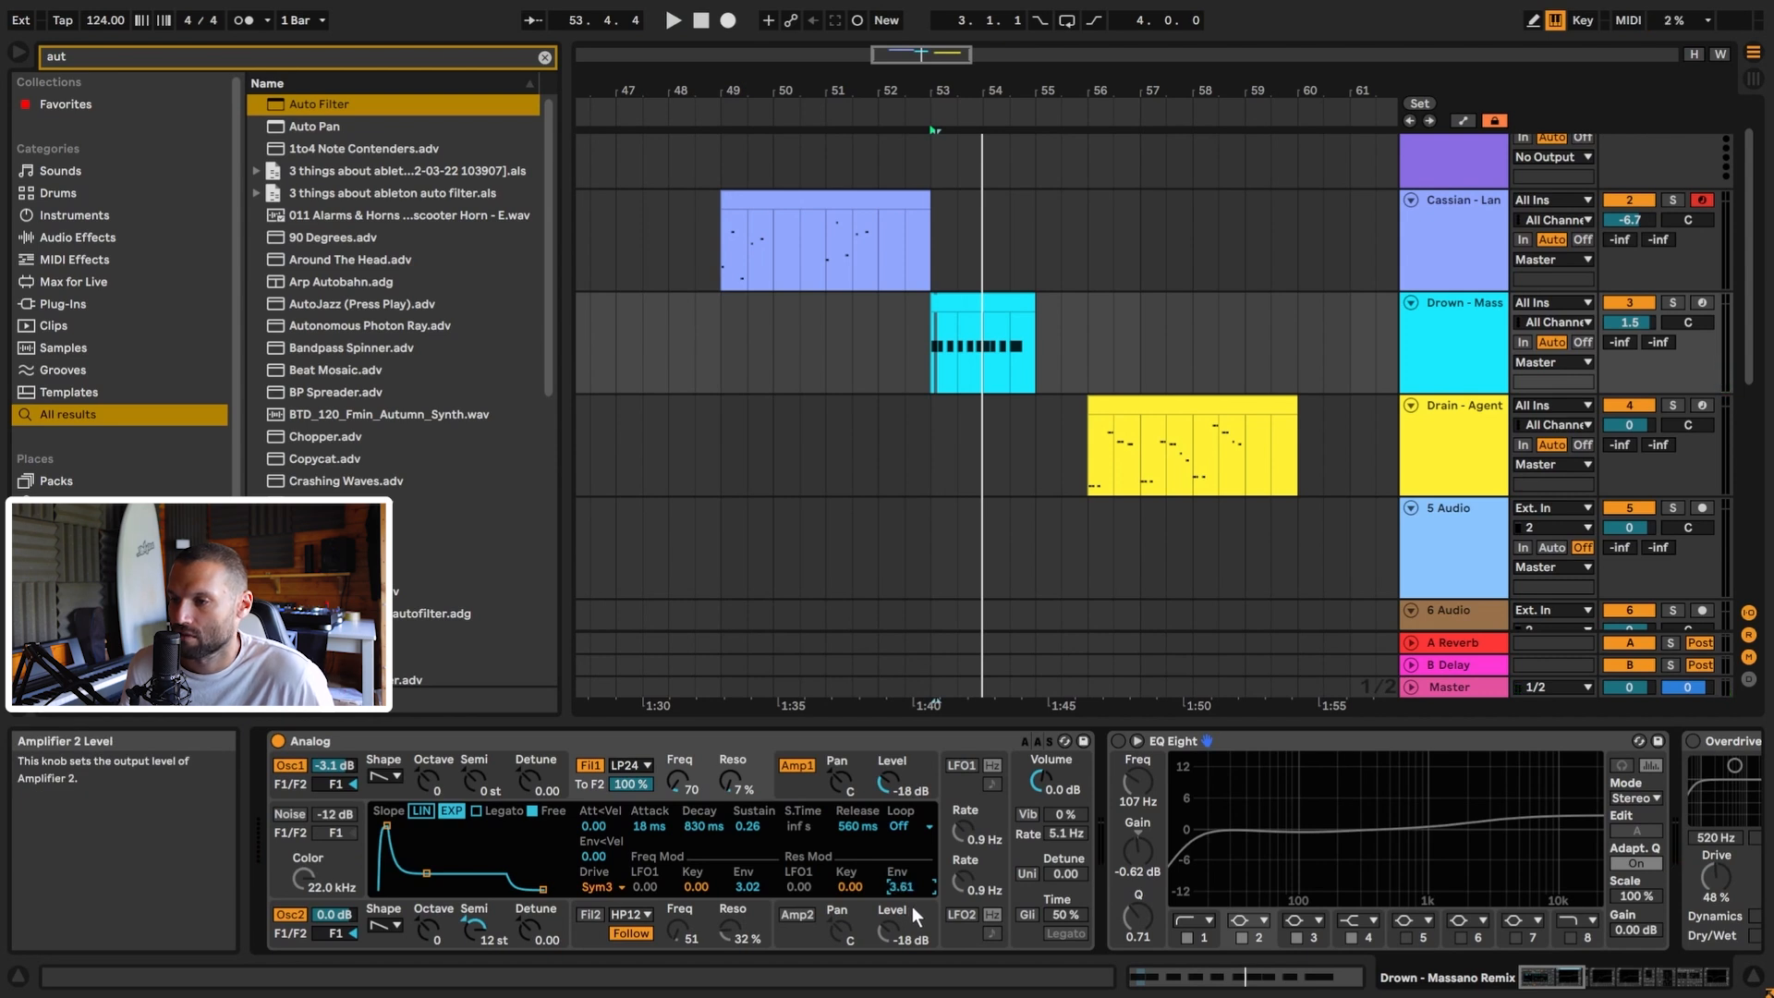
Try filter 1's cutoff envelope amount at 16.00, set it back to 3.02, and play the Drown clip.
key("space")
key("space")
left_click_drag(747, 884, 747, 831)
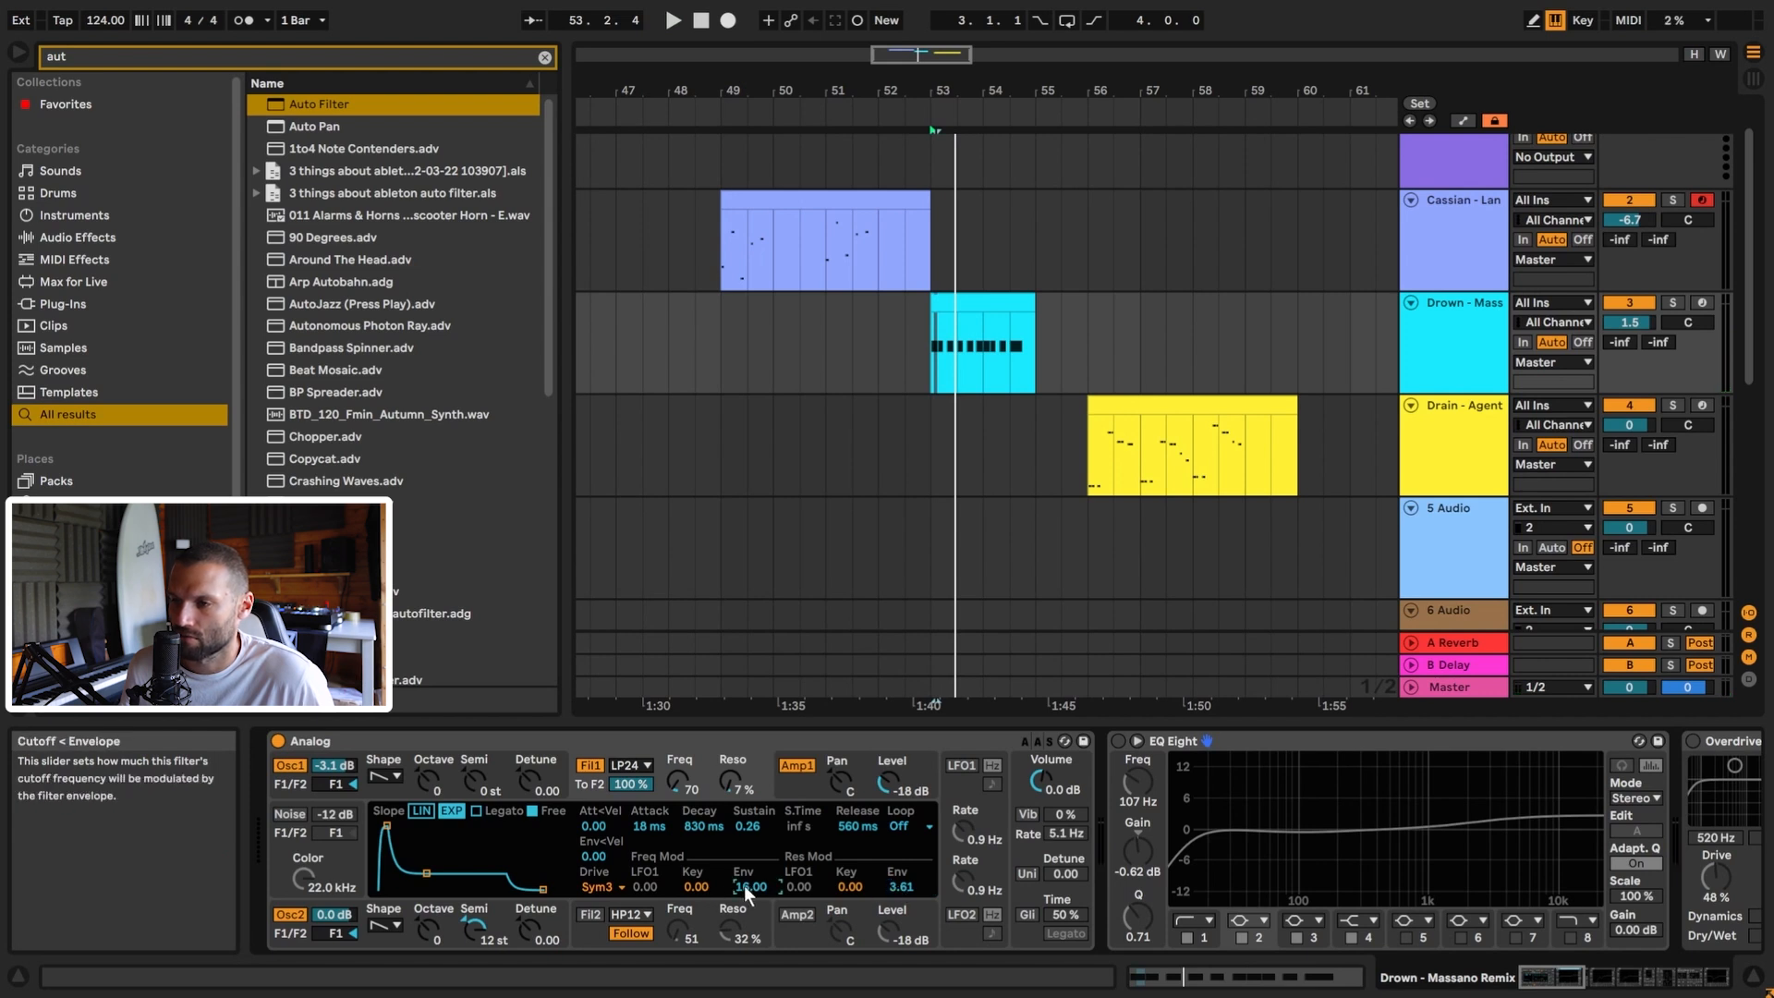
key("space")
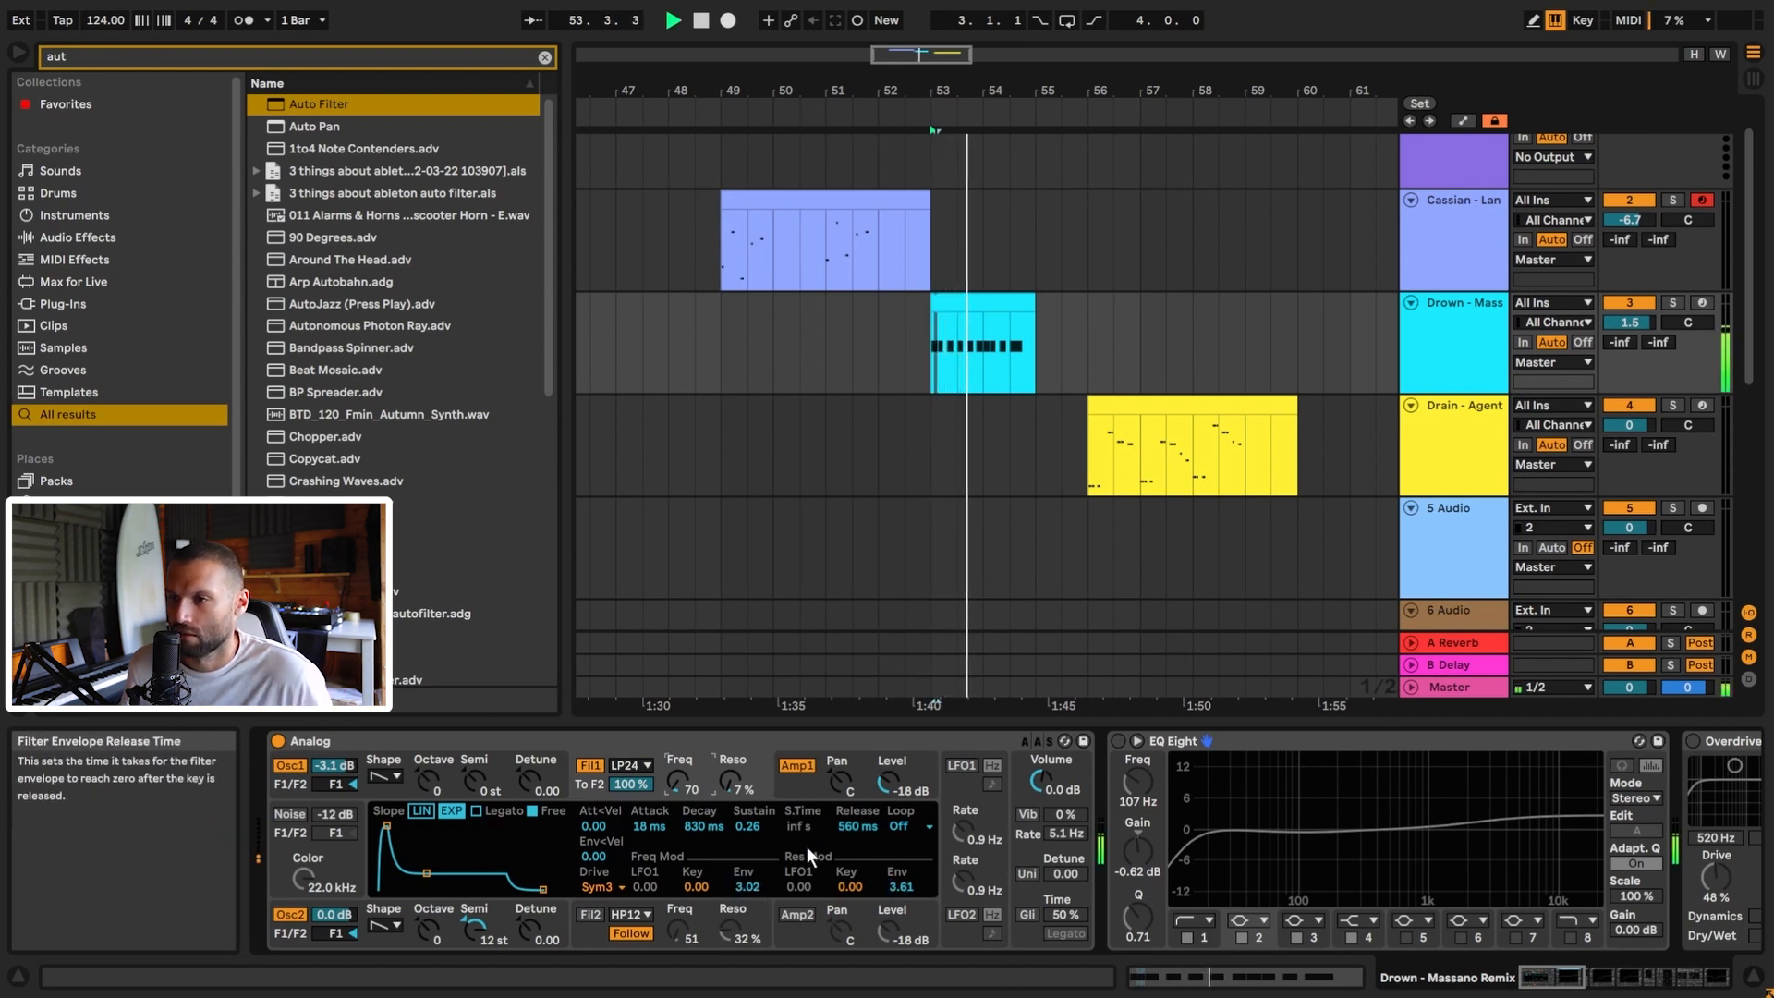
key("space")
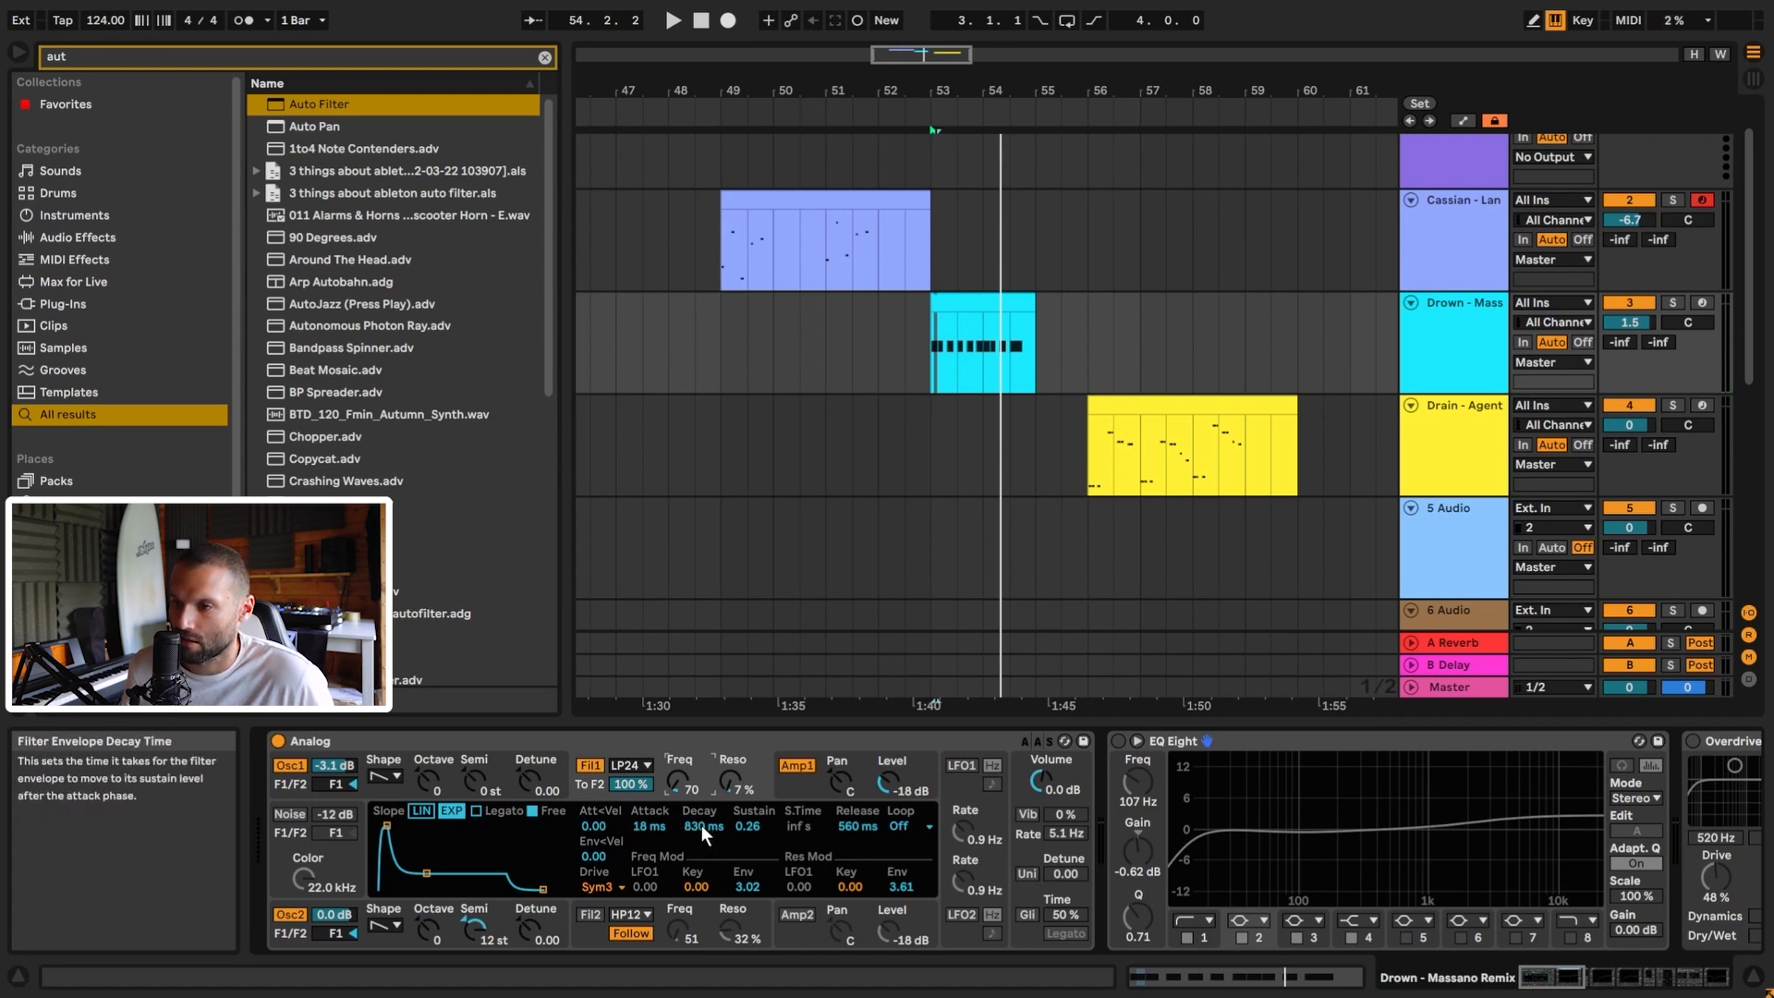
Audition a different decay time on filter 1's envelope, and undo the change.
key("space")
mouse_move(704, 824)
left_mouse_down()
mouse_move(704, 854)
mouse_move(704, 756)
mouse_move(704, 794)
left_mouse_up()
key("ctrl+z")
key("space")
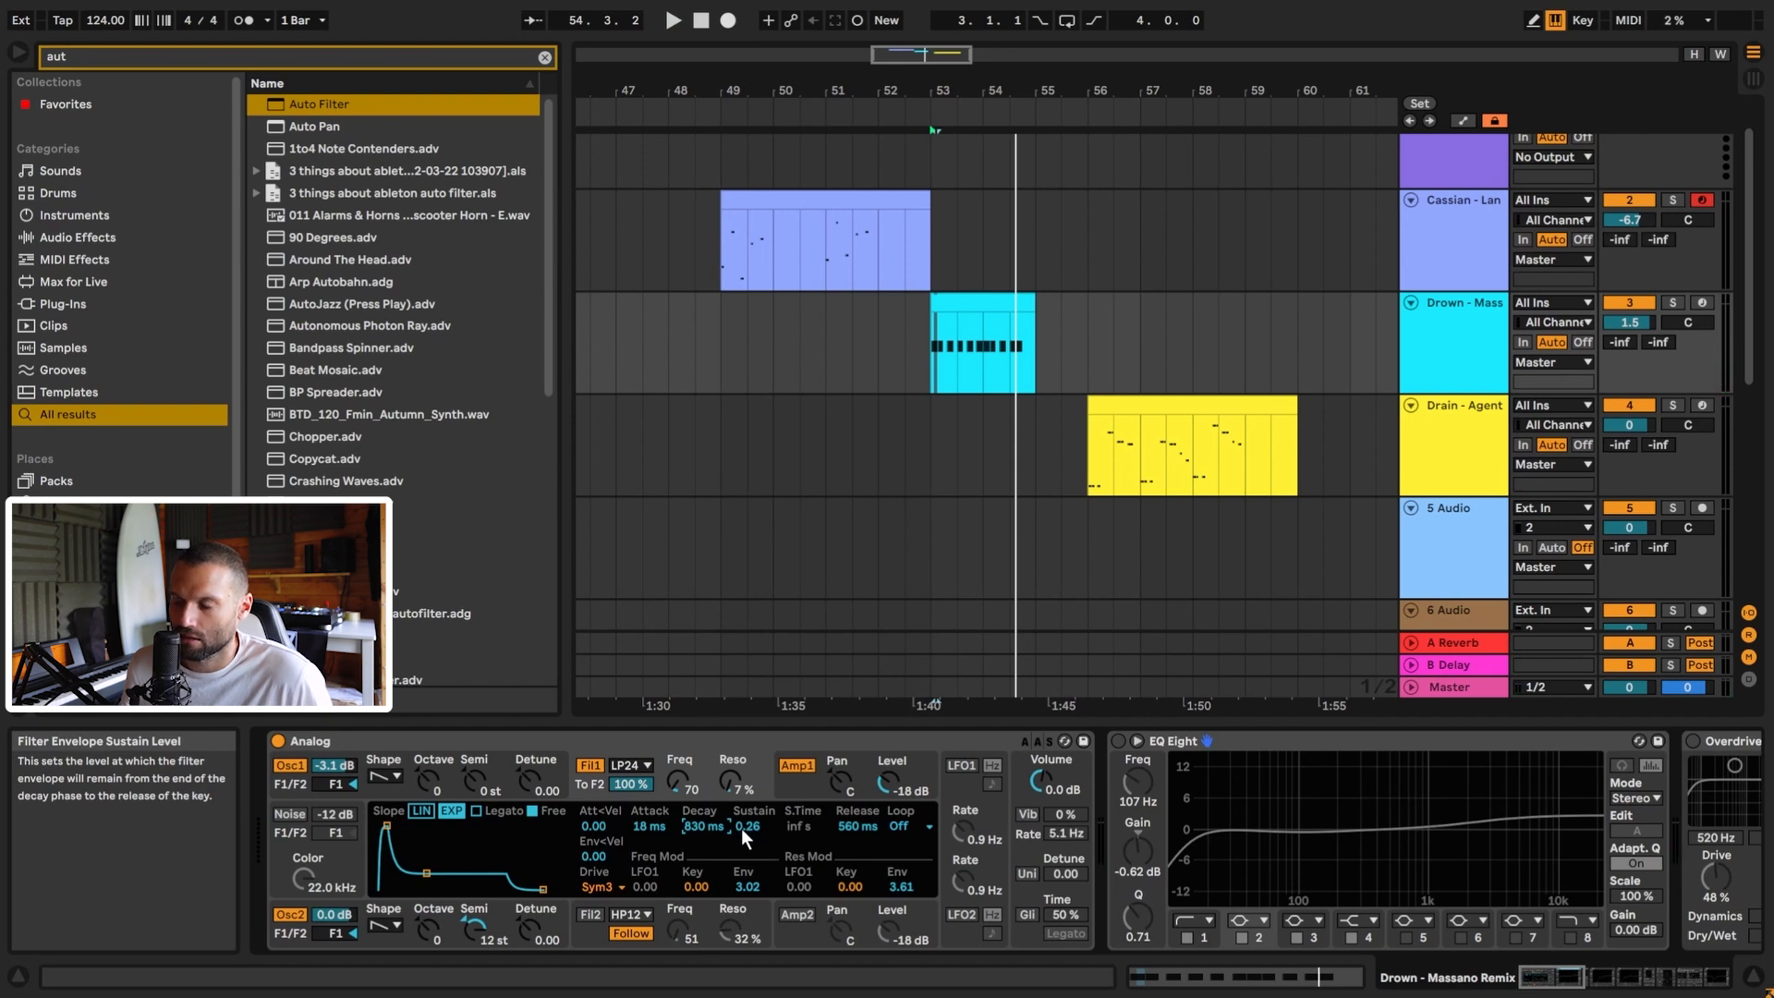
Audition a different sustain level on filter 1's envelope, undo it, and replay the Drown clip.
key("space")
mouse_move(740, 824)
left_mouse_down()
mouse_move(740, 796)
mouse_move(739, 831)
left_mouse_up()
key("space")
key("space")
key("ctrl+z")
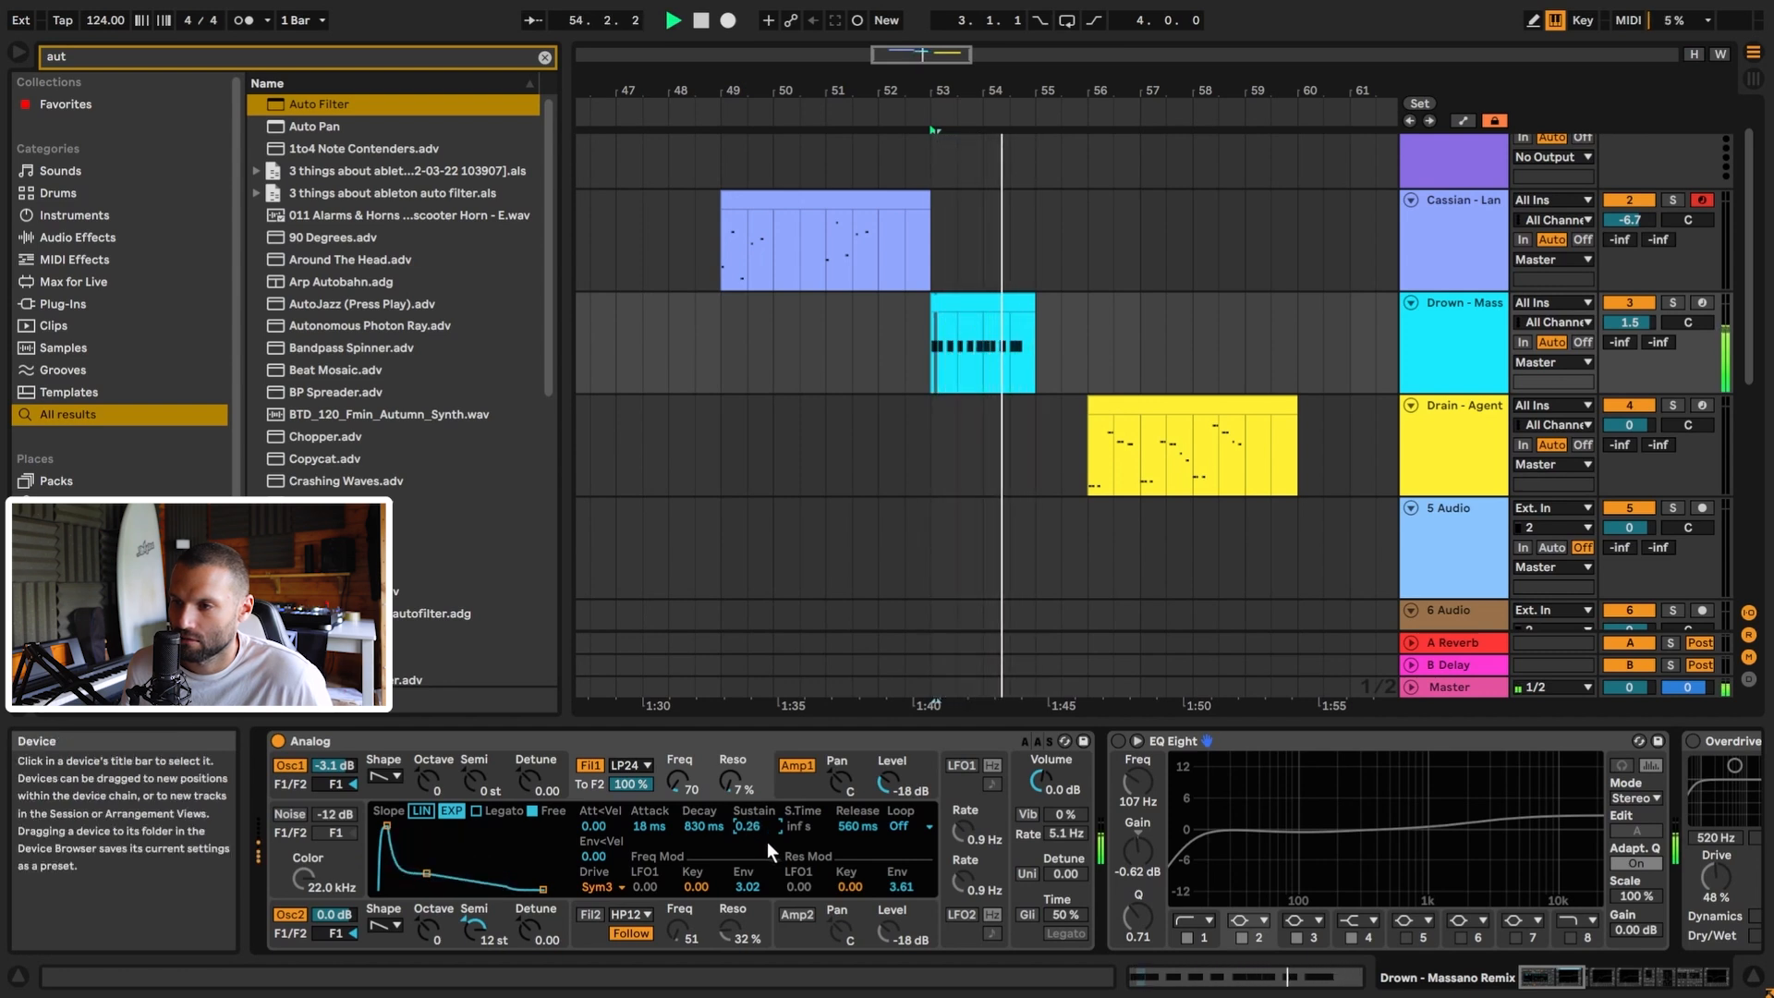
key("space")
key("space")
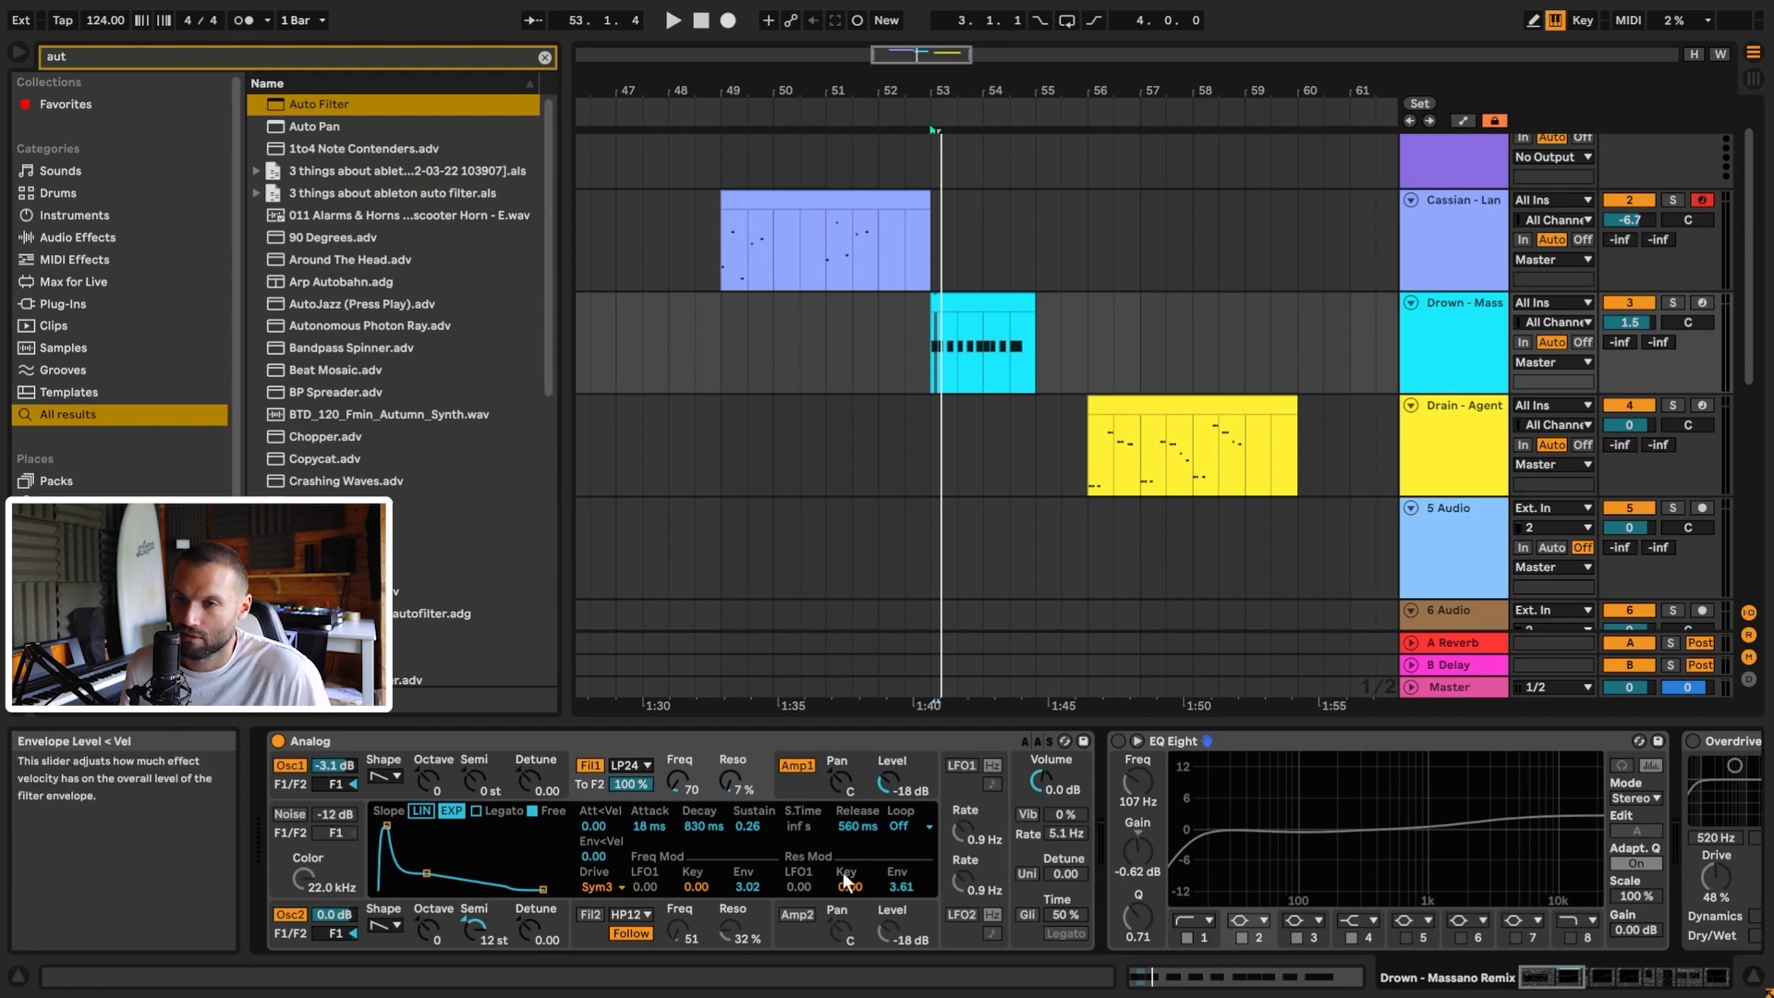
Enable the EQ Eight directly after Analog on the Drown track and audition the clip.
left_click(1557, 977)
left_click(733, 740)
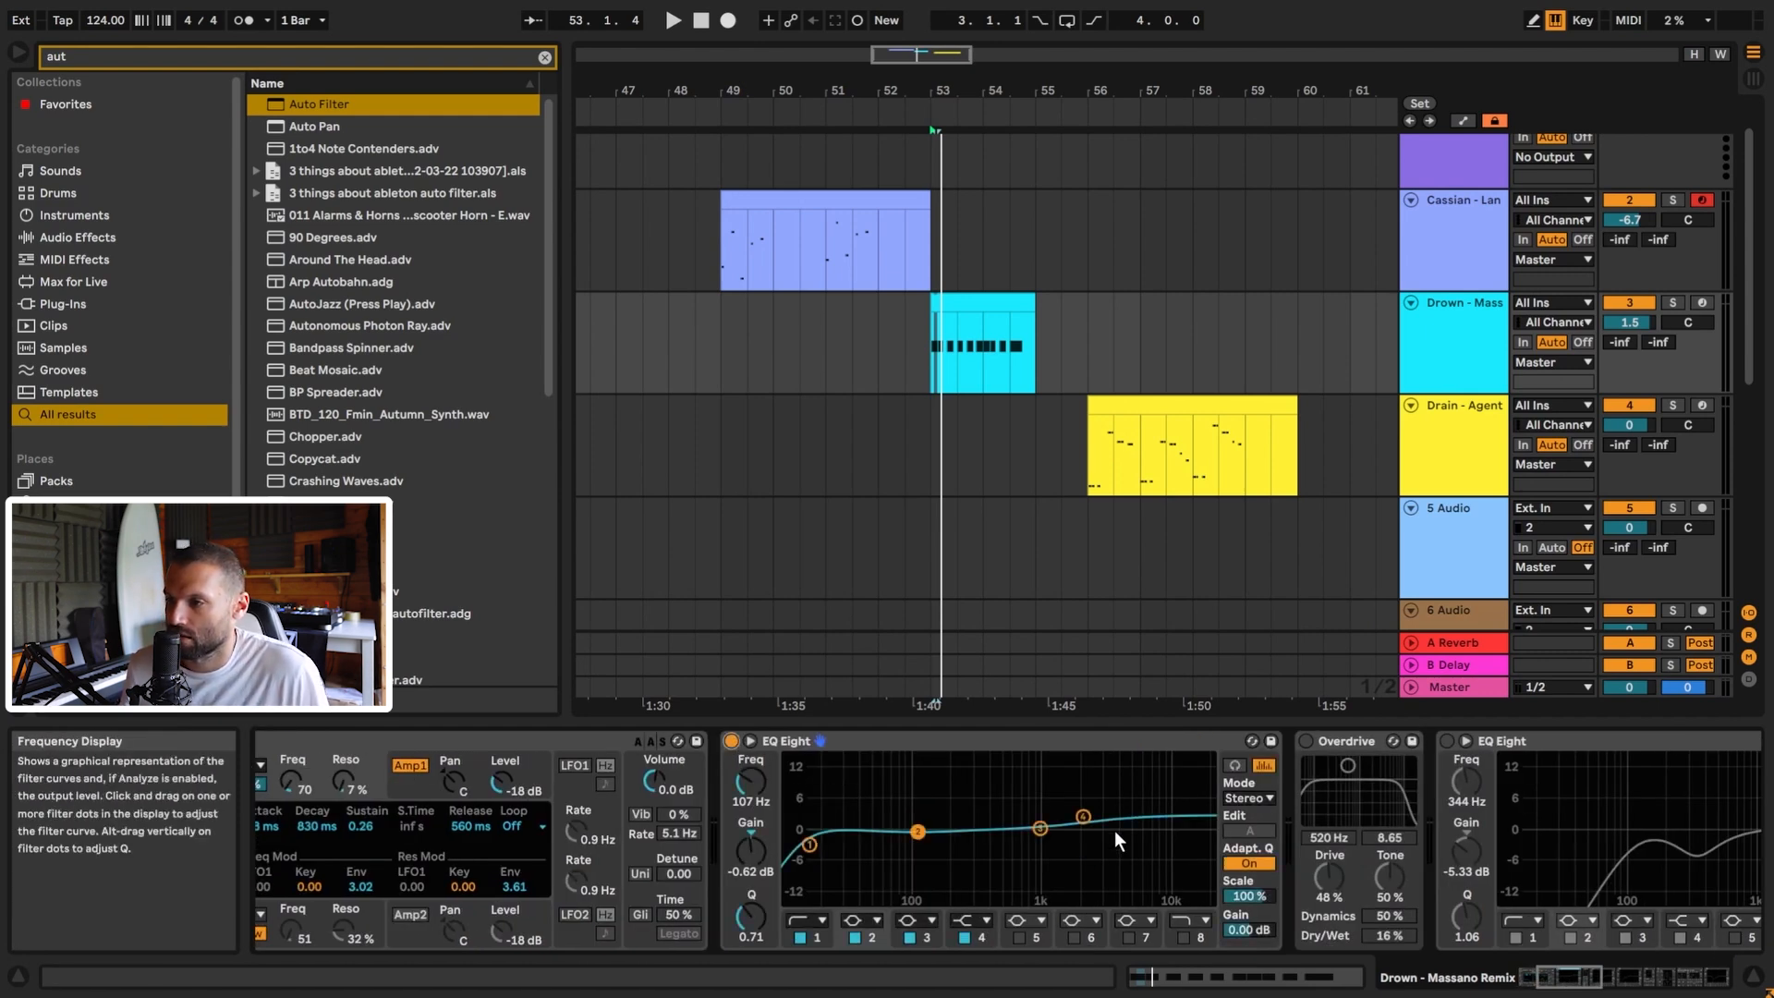
key("space")
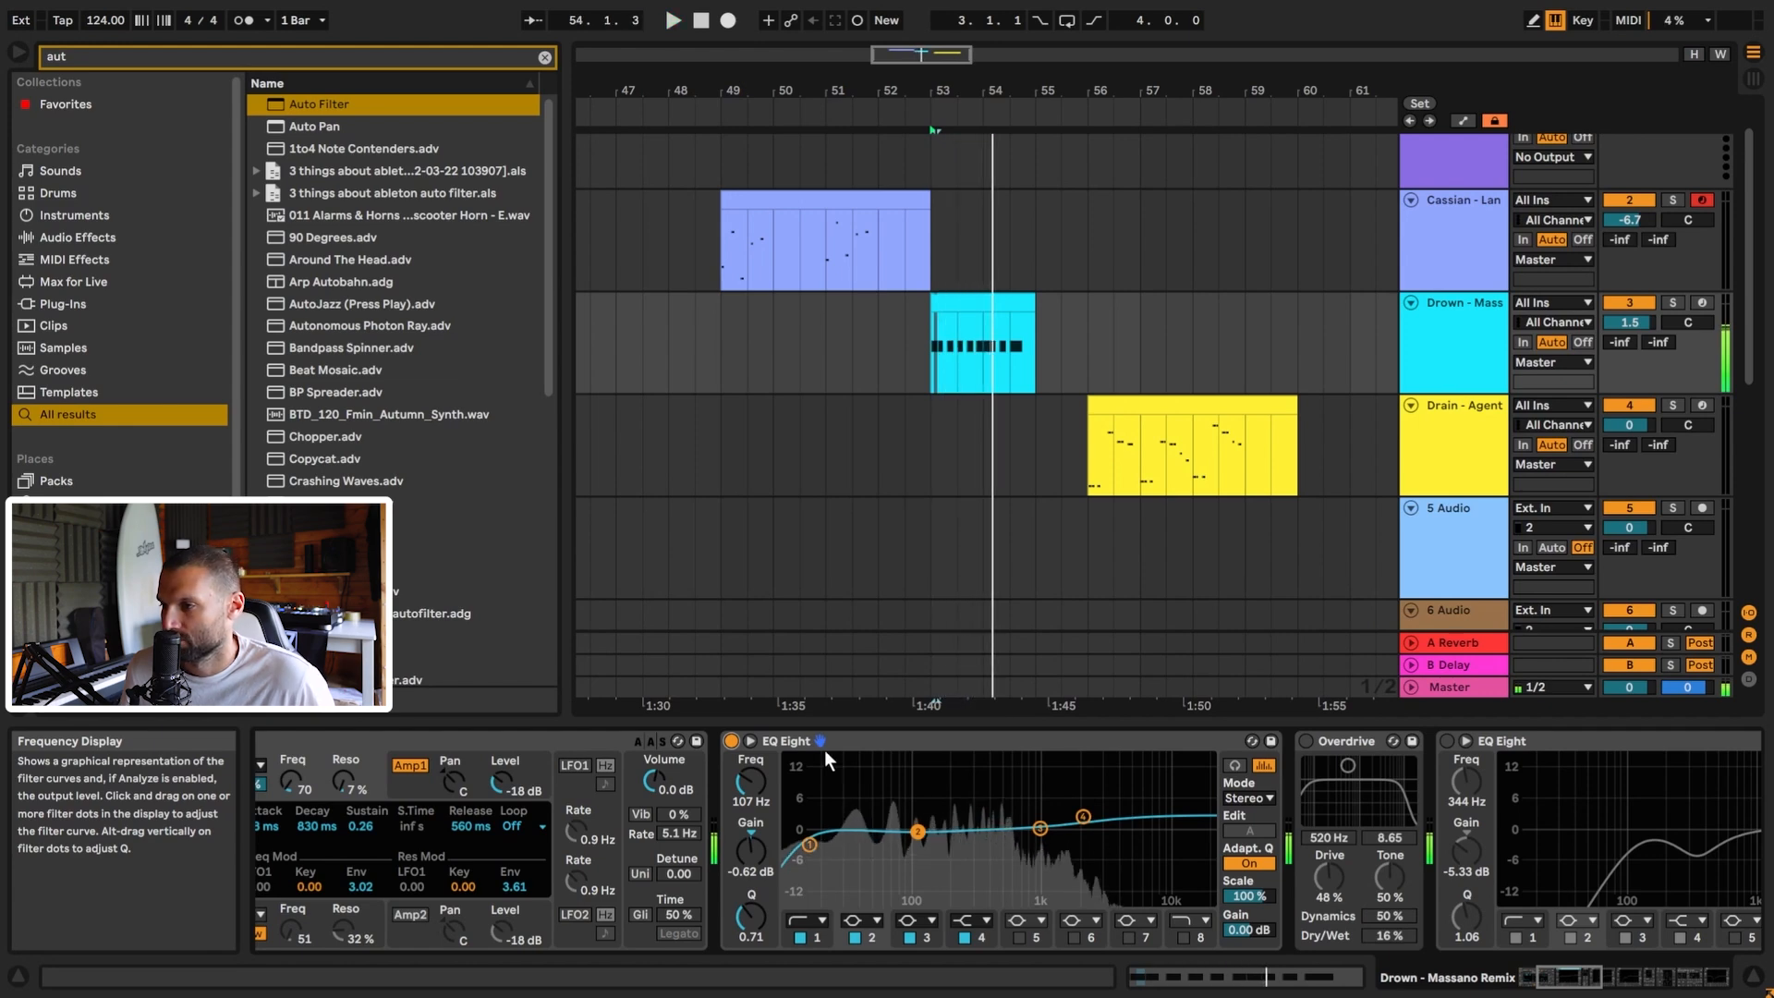
key("space")
Compare the Drown clip with Overdrive on and off by ear, leaving Overdrive enabled.
left_click(1573, 981)
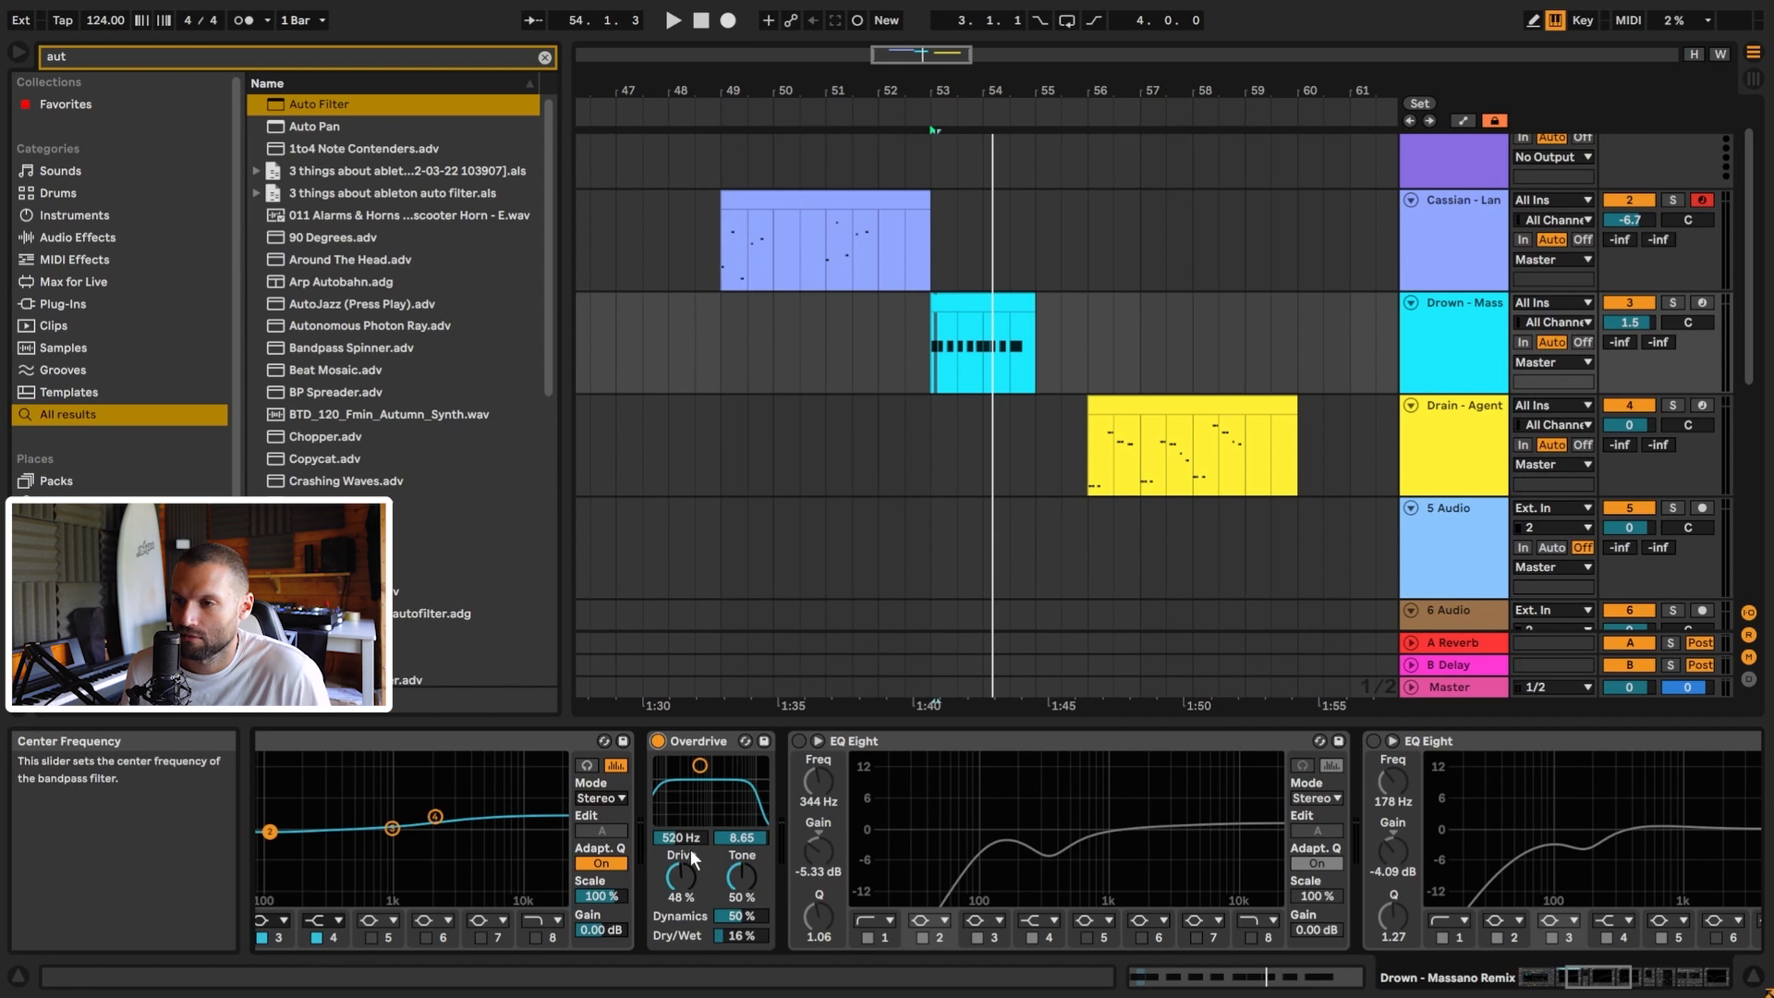
key("space")
left_click(662, 741)
key("space")
key("space")
left_click(662, 741)
key("space")
key("space")
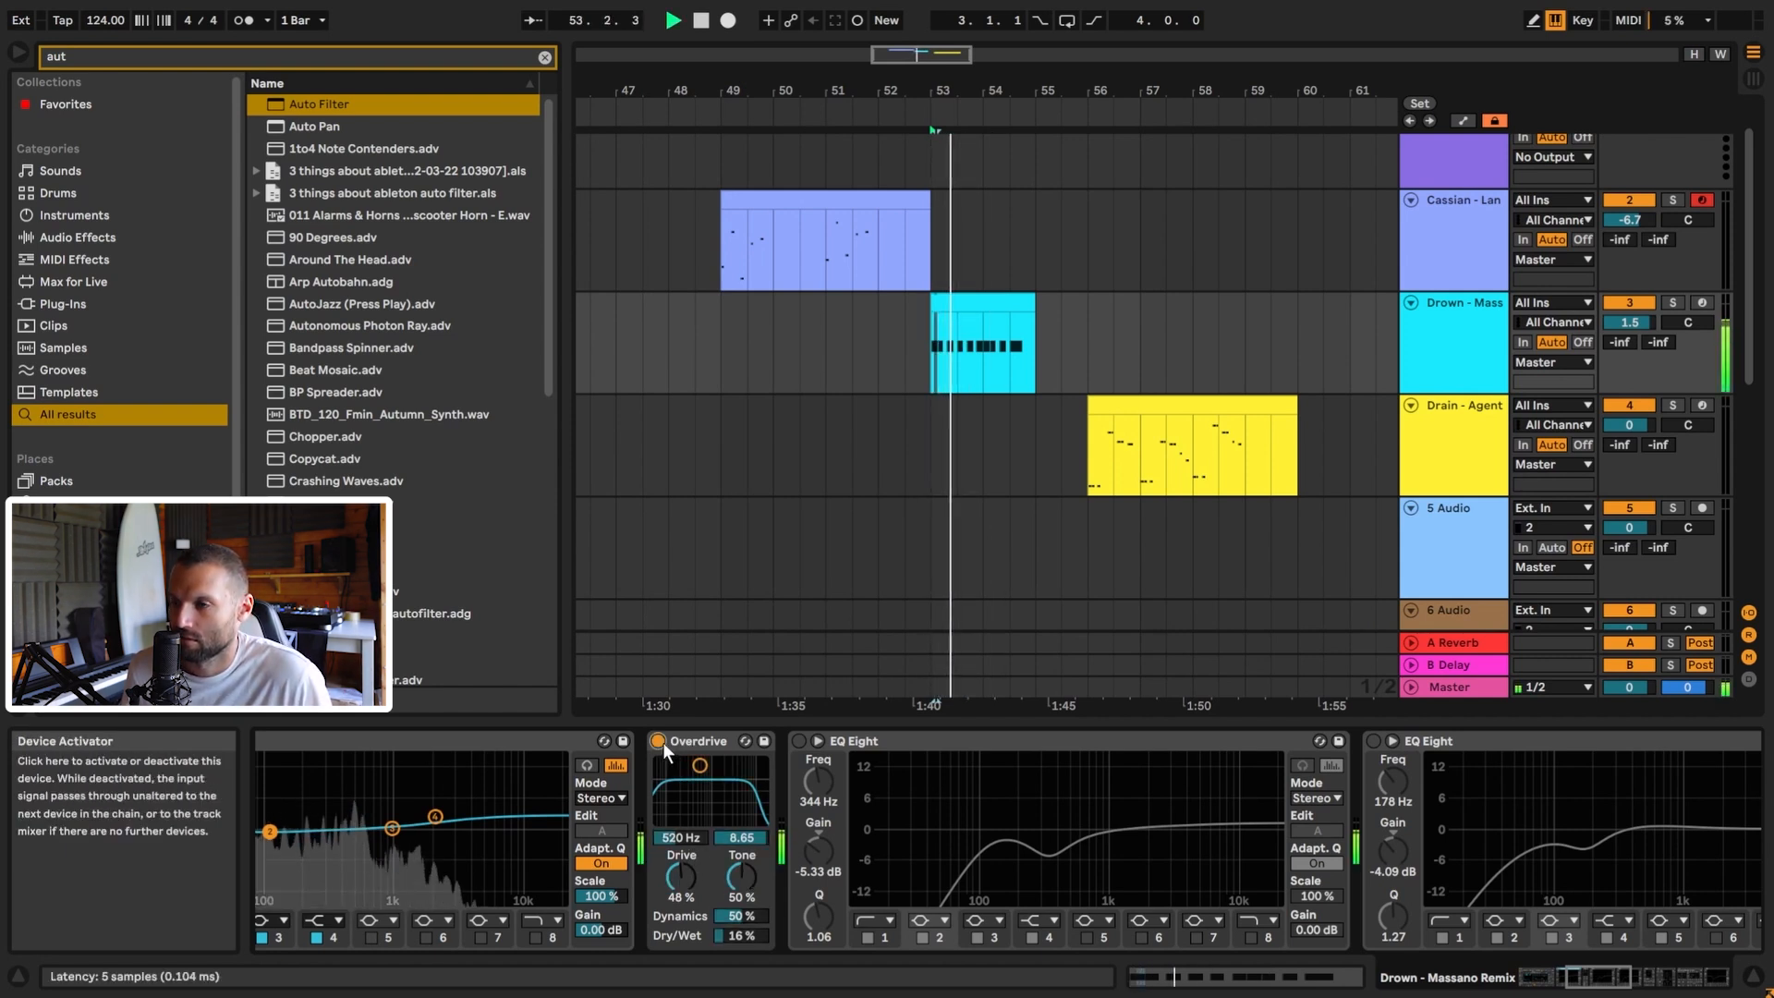
key("space")
left_click(691, 739)
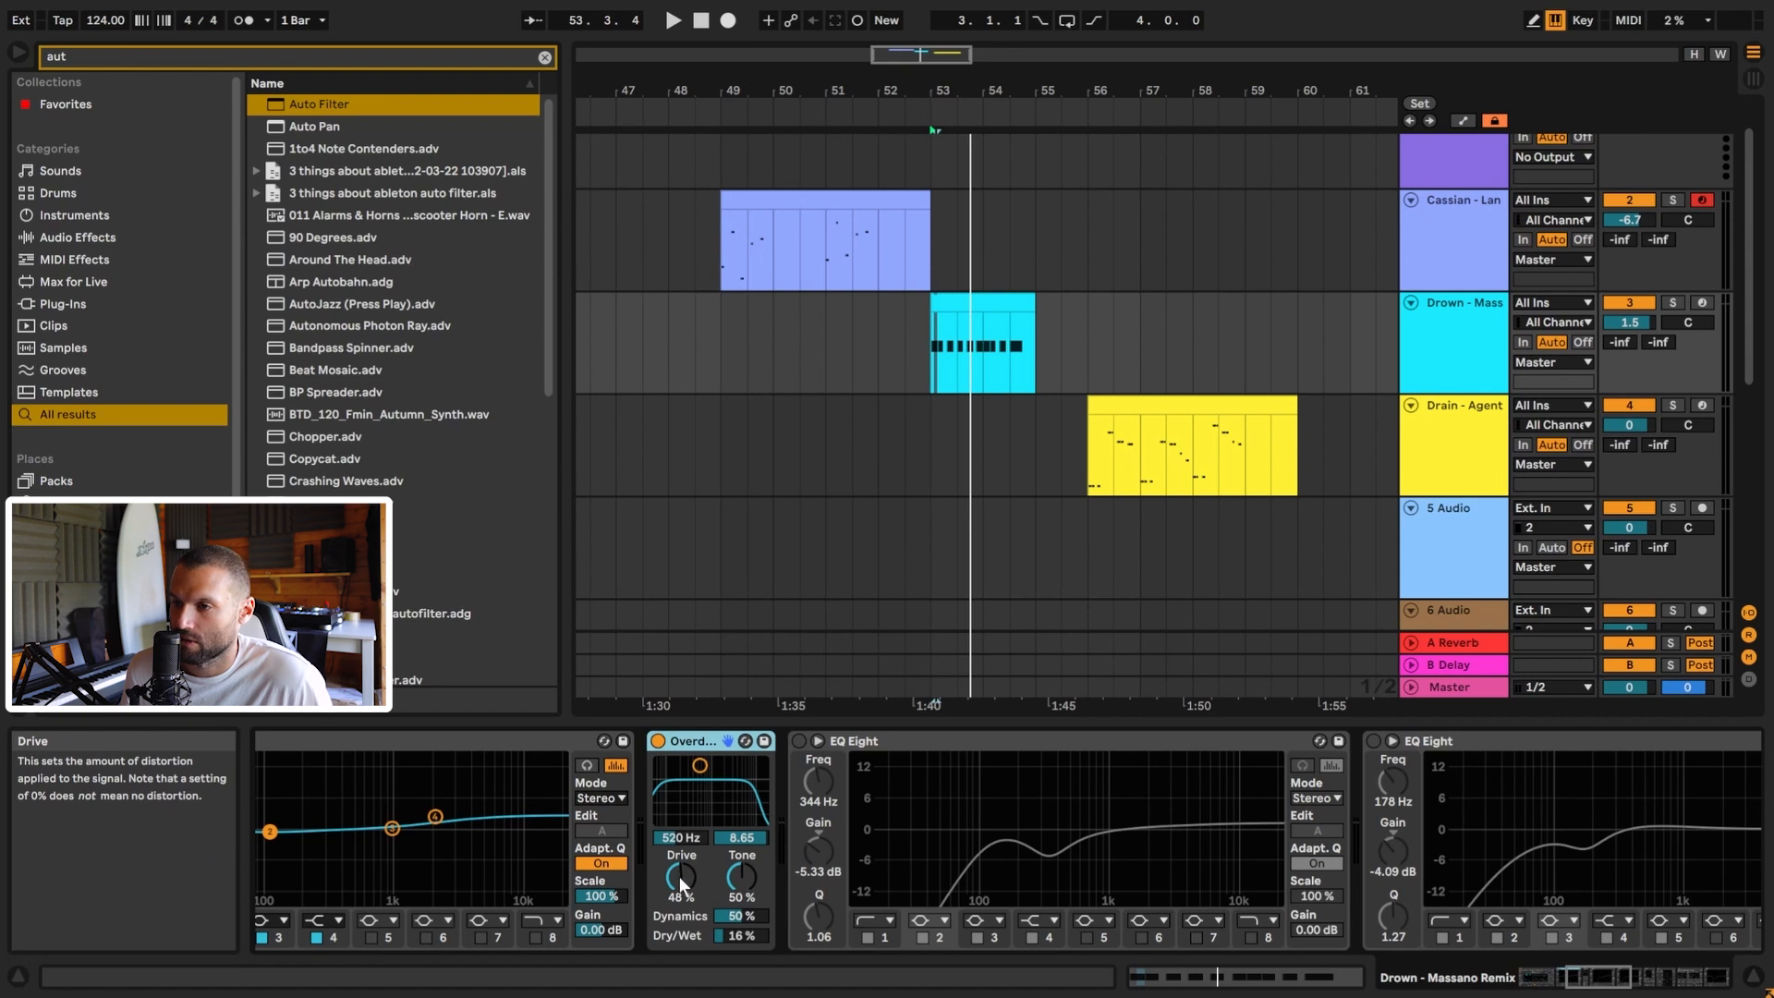
key("space")
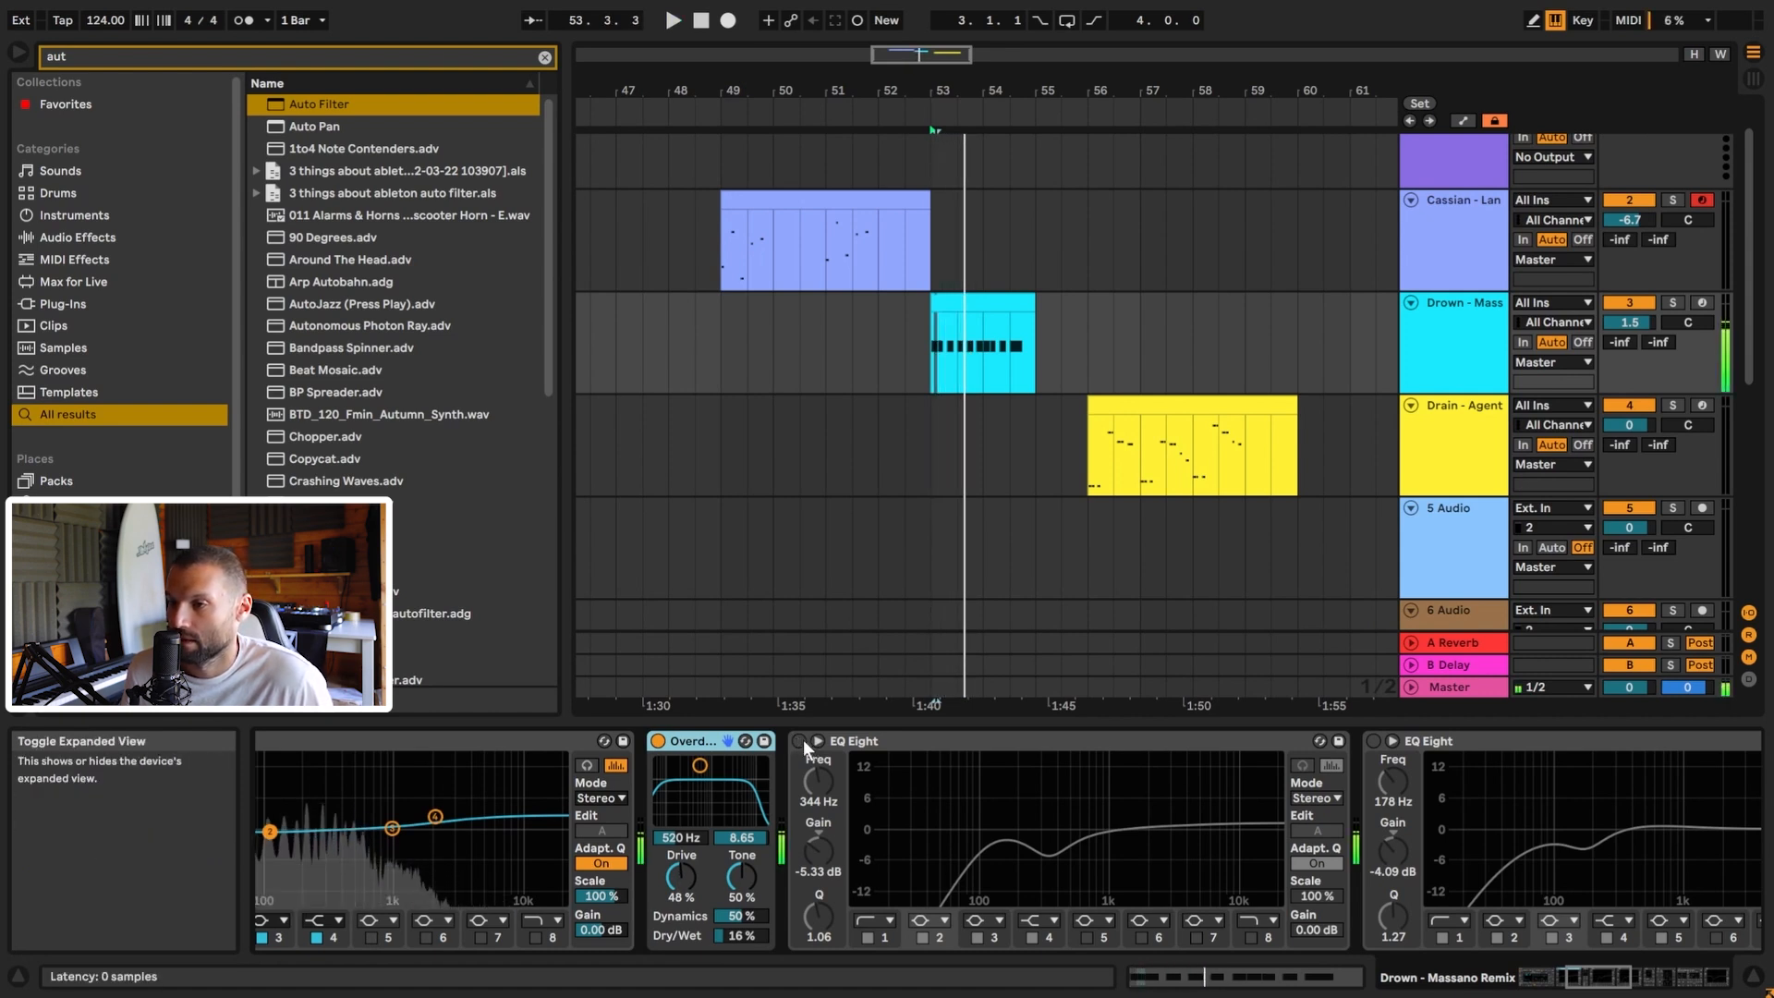
Enable the EQ Eight after Overdrive and the one before Saturator, auditioning the Drown clip with each.
left_click(799, 740)
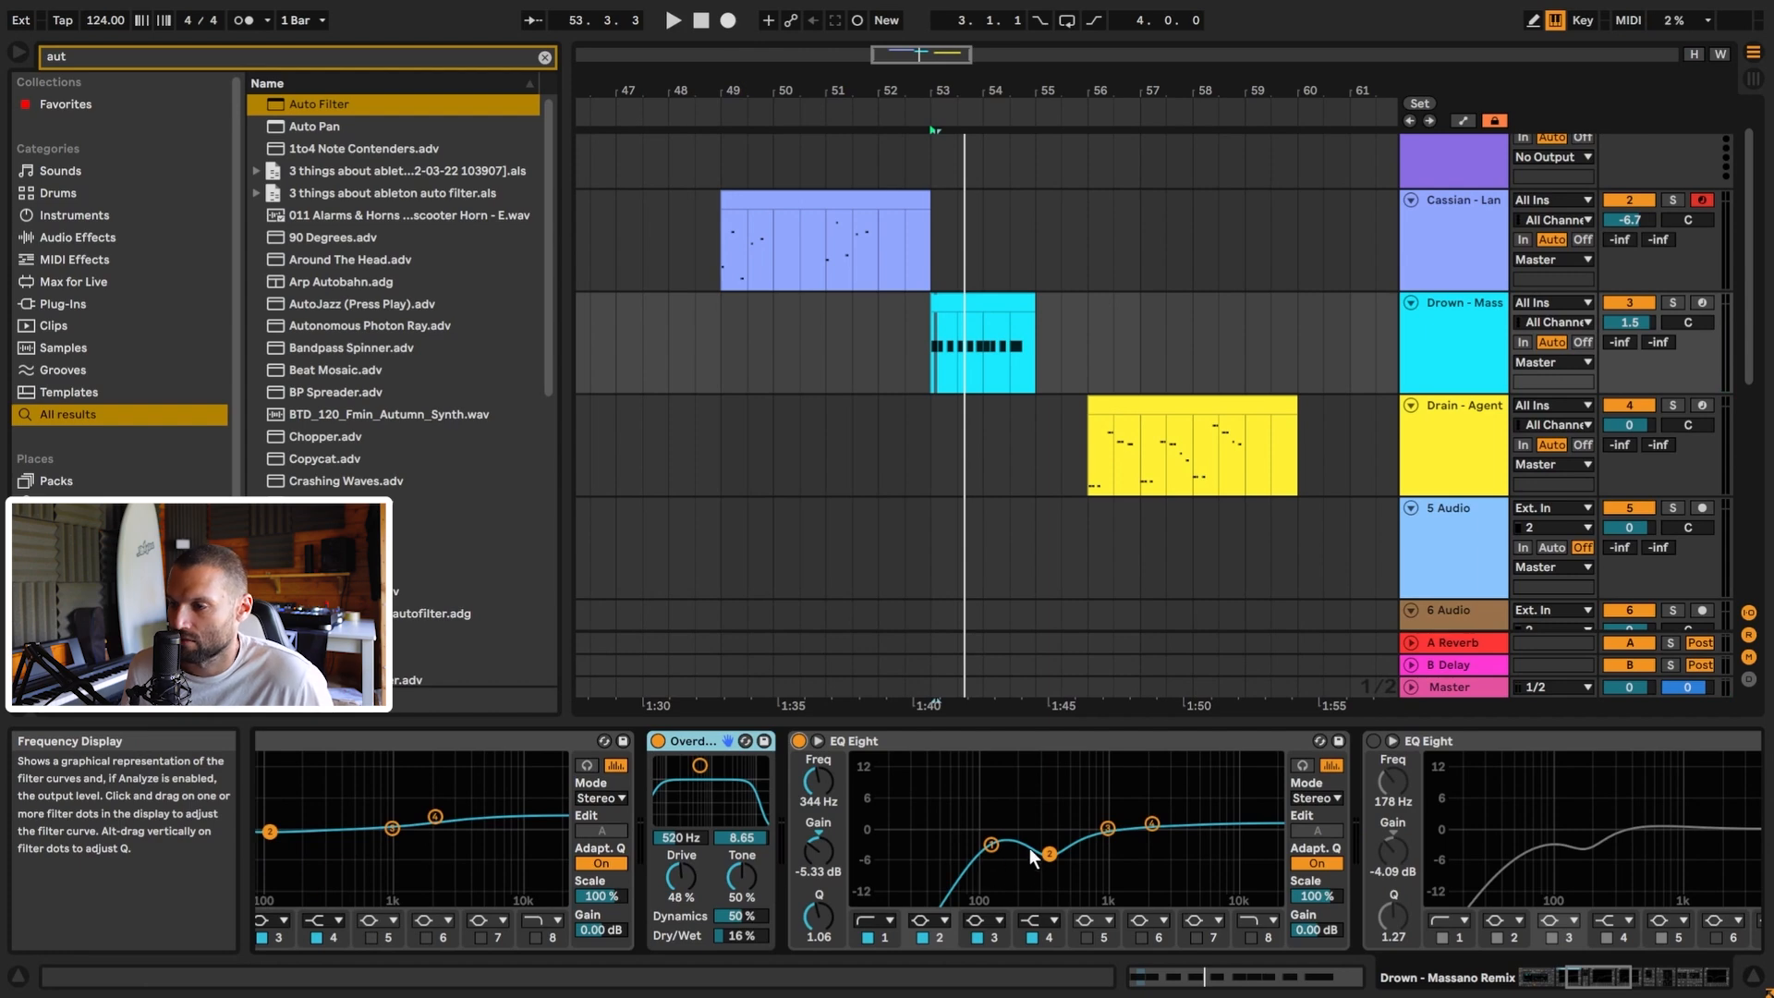
key("space")
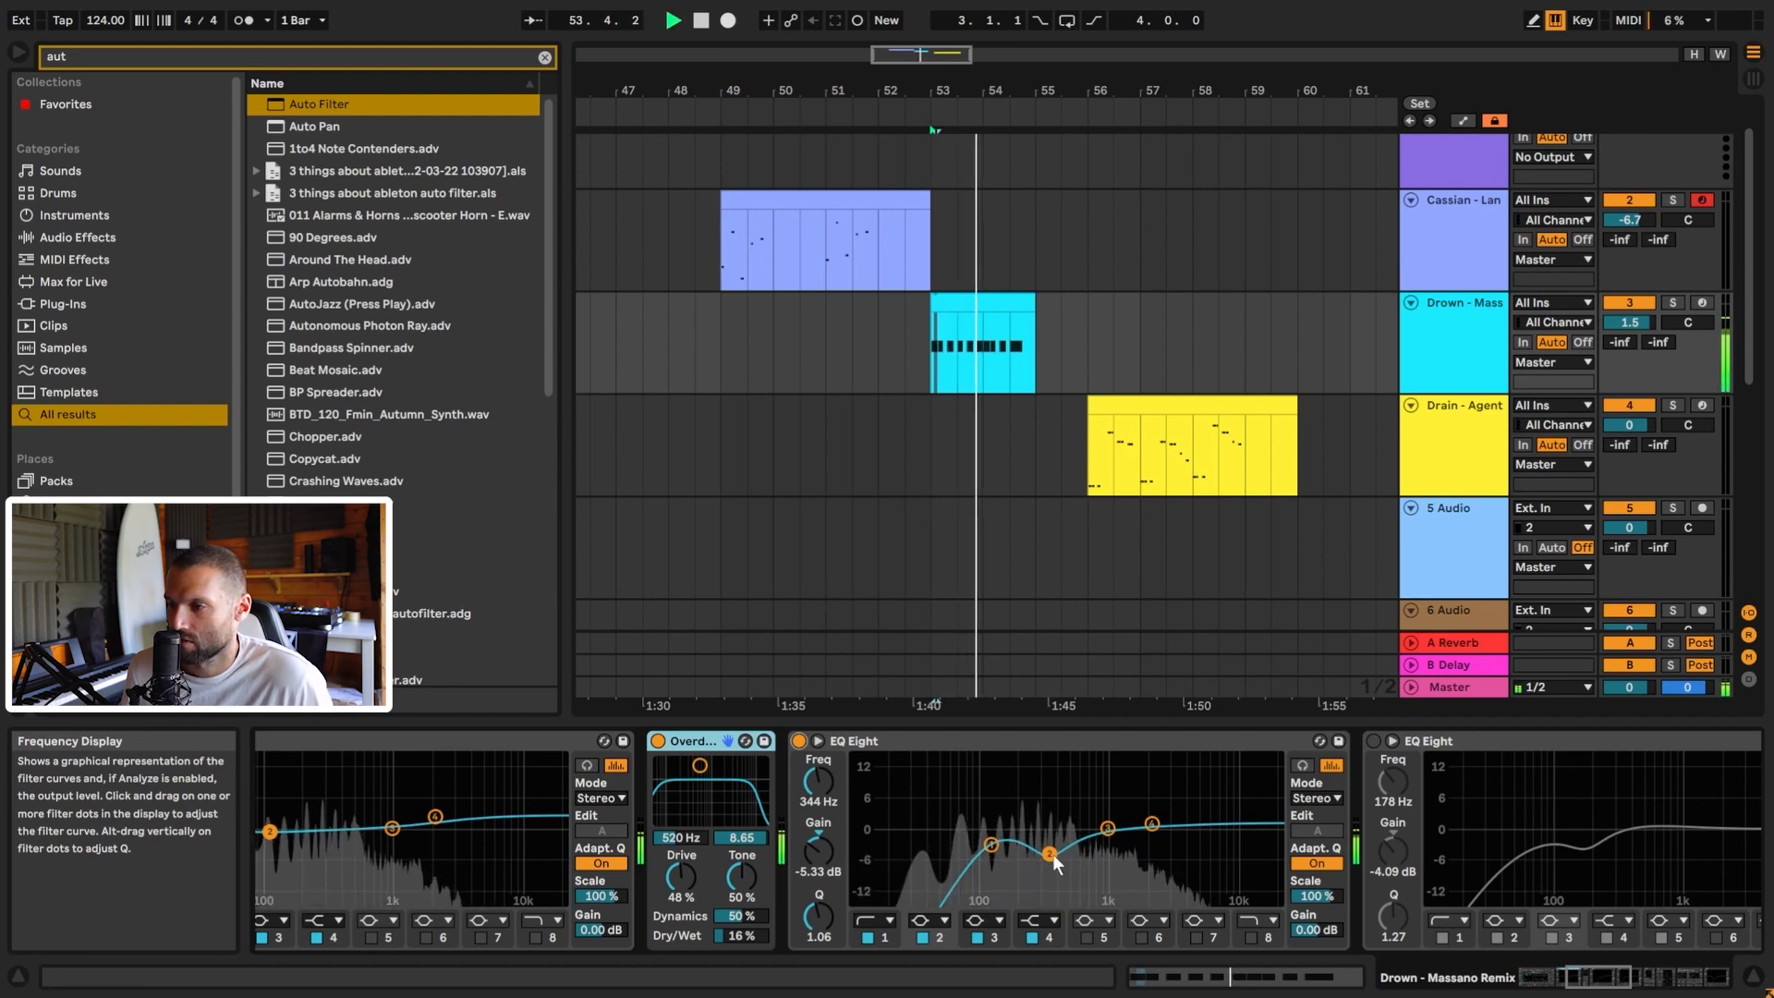
key("space")
left_click_drag(1584, 976, 1629, 977)
key("space")
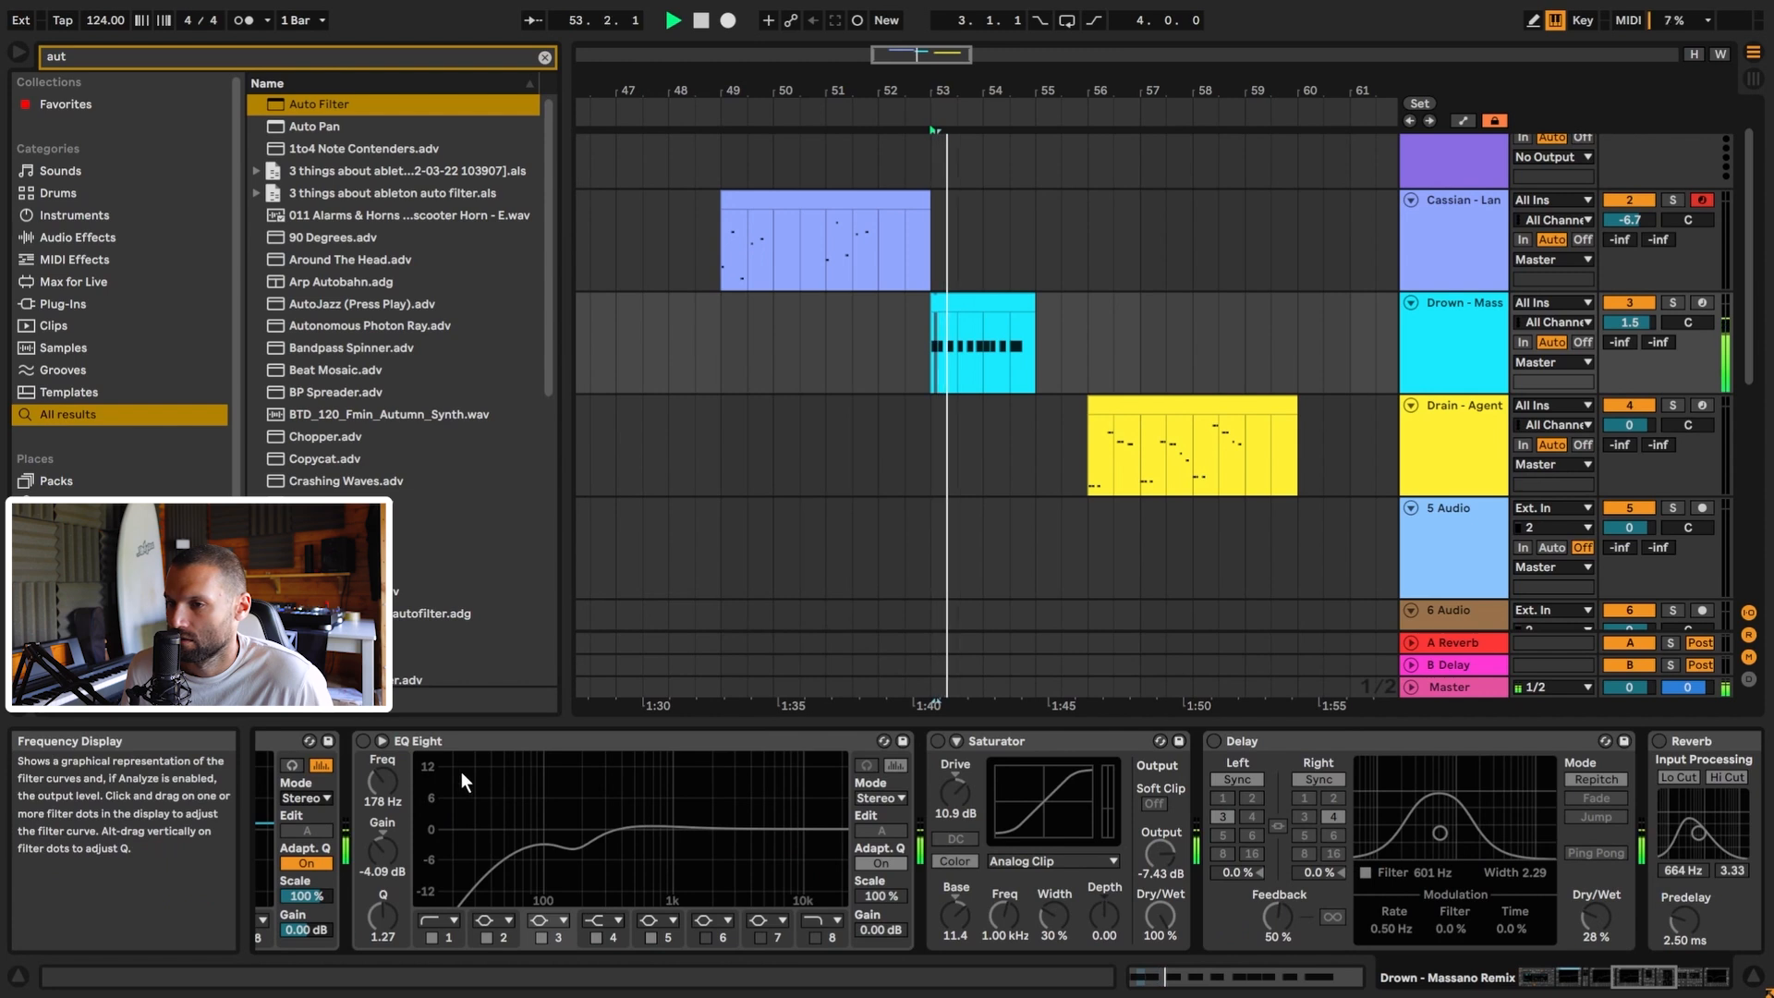
left_click(365, 742)
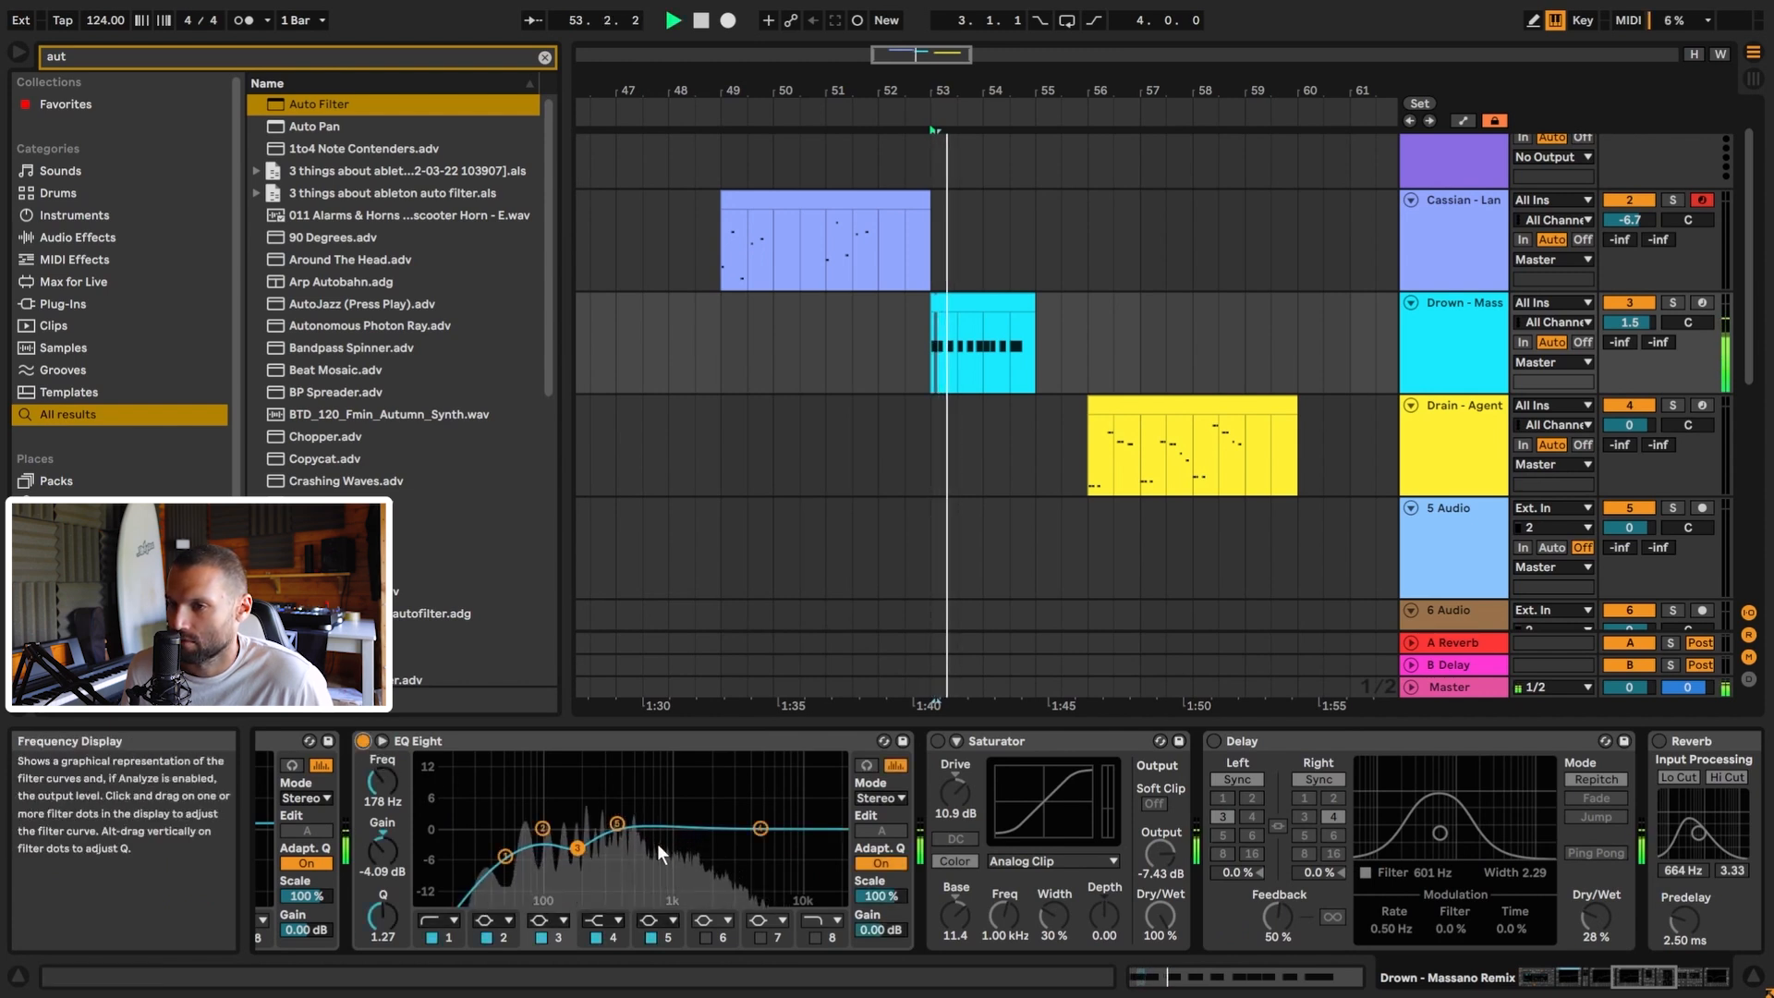
key("space")
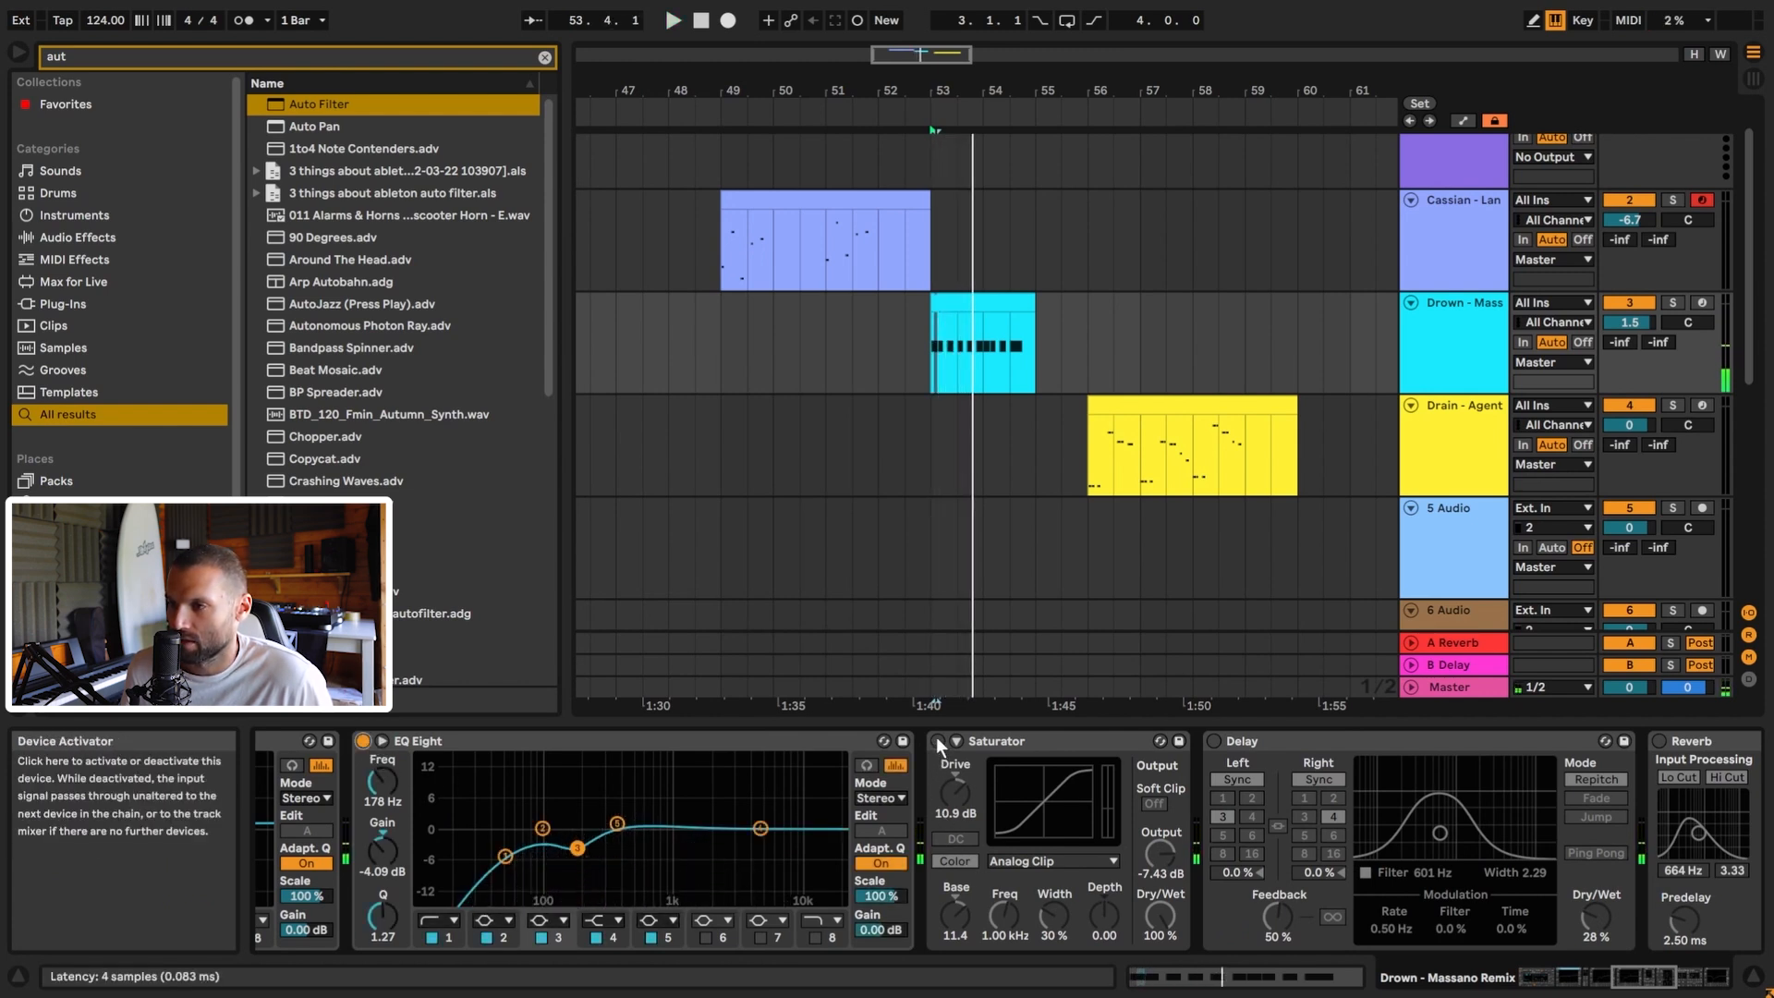
Enable Saturator on the Drown track and audition the clip with it.
left_click(937, 741)
key("space")
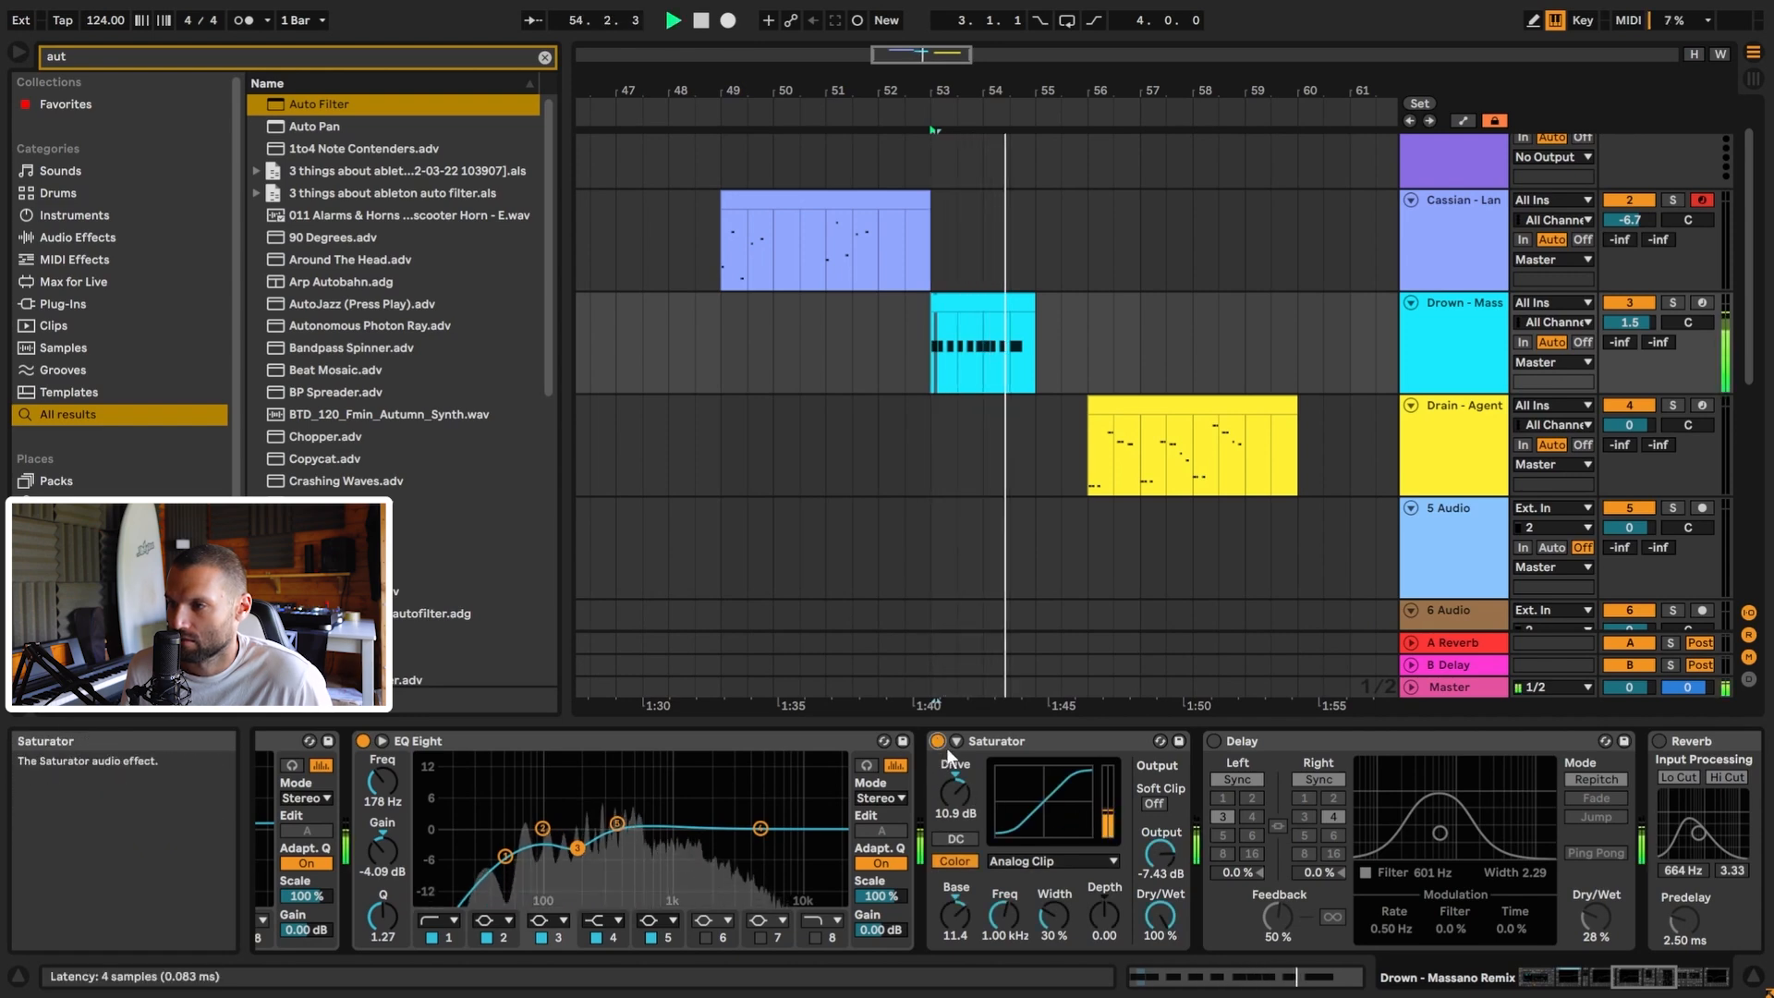
key("space")
Enable the Delay after Saturator and audition the Drown clip with it.
left_click_drag(1312, 813, 874, 822)
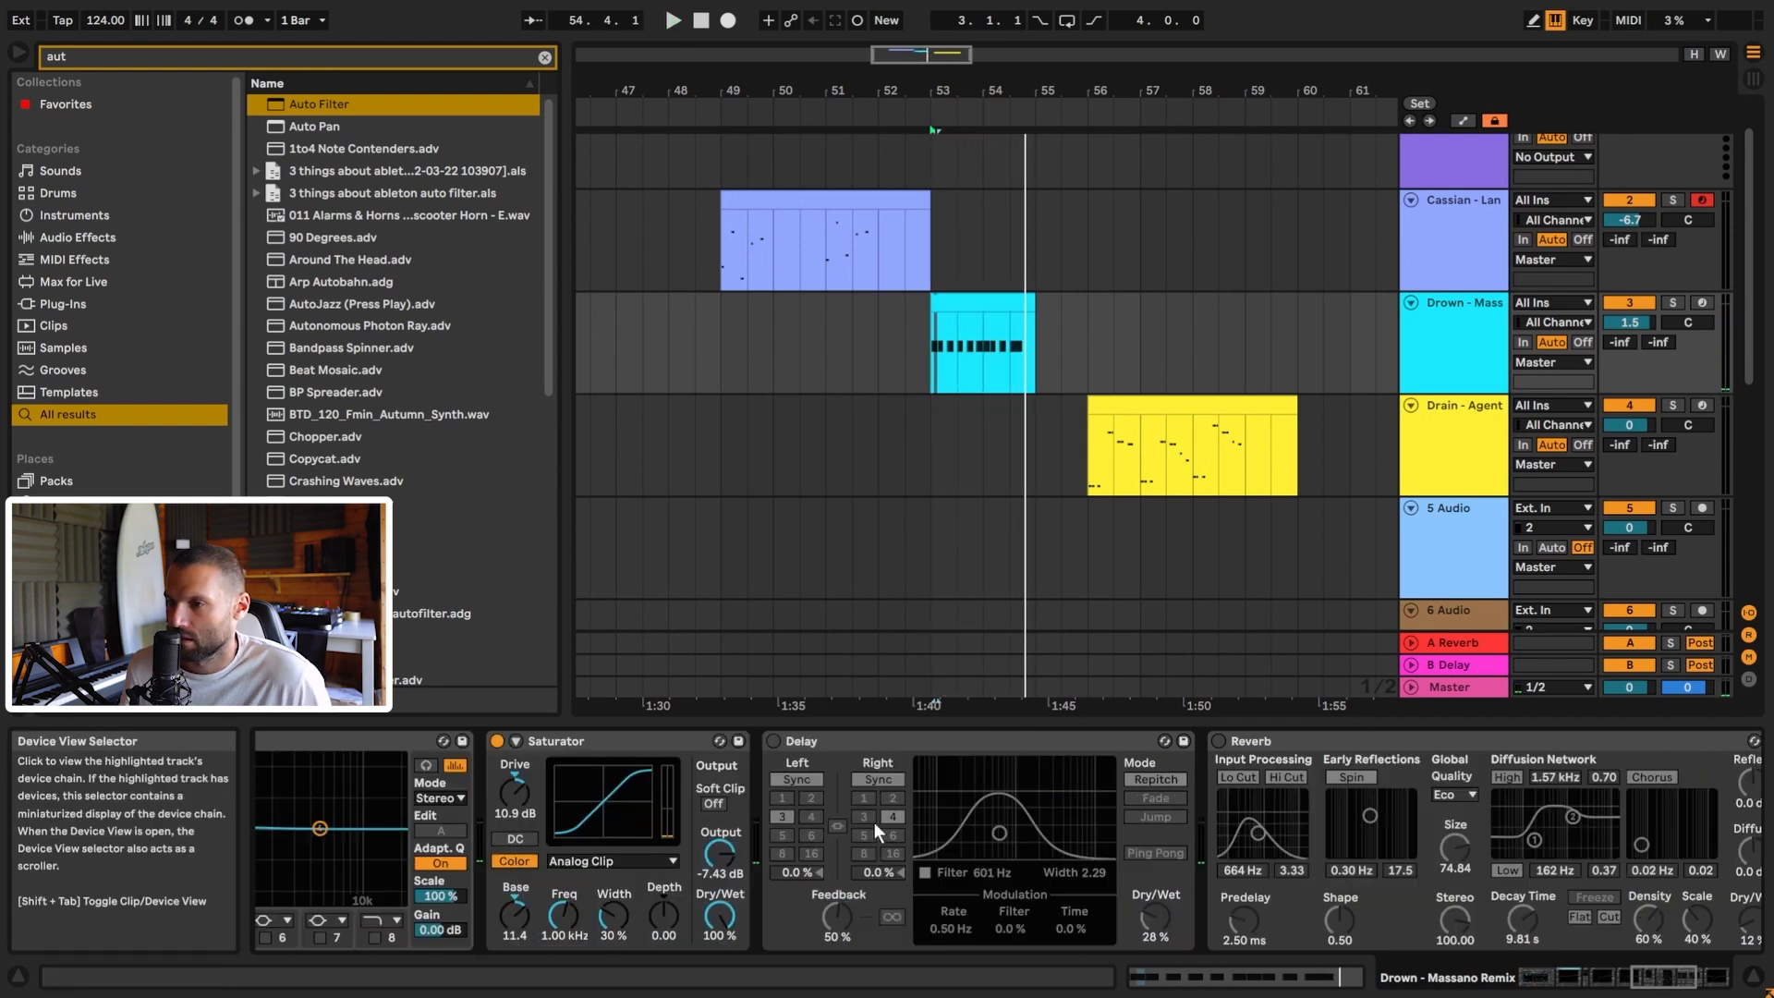
left_click(774, 741)
key("space")
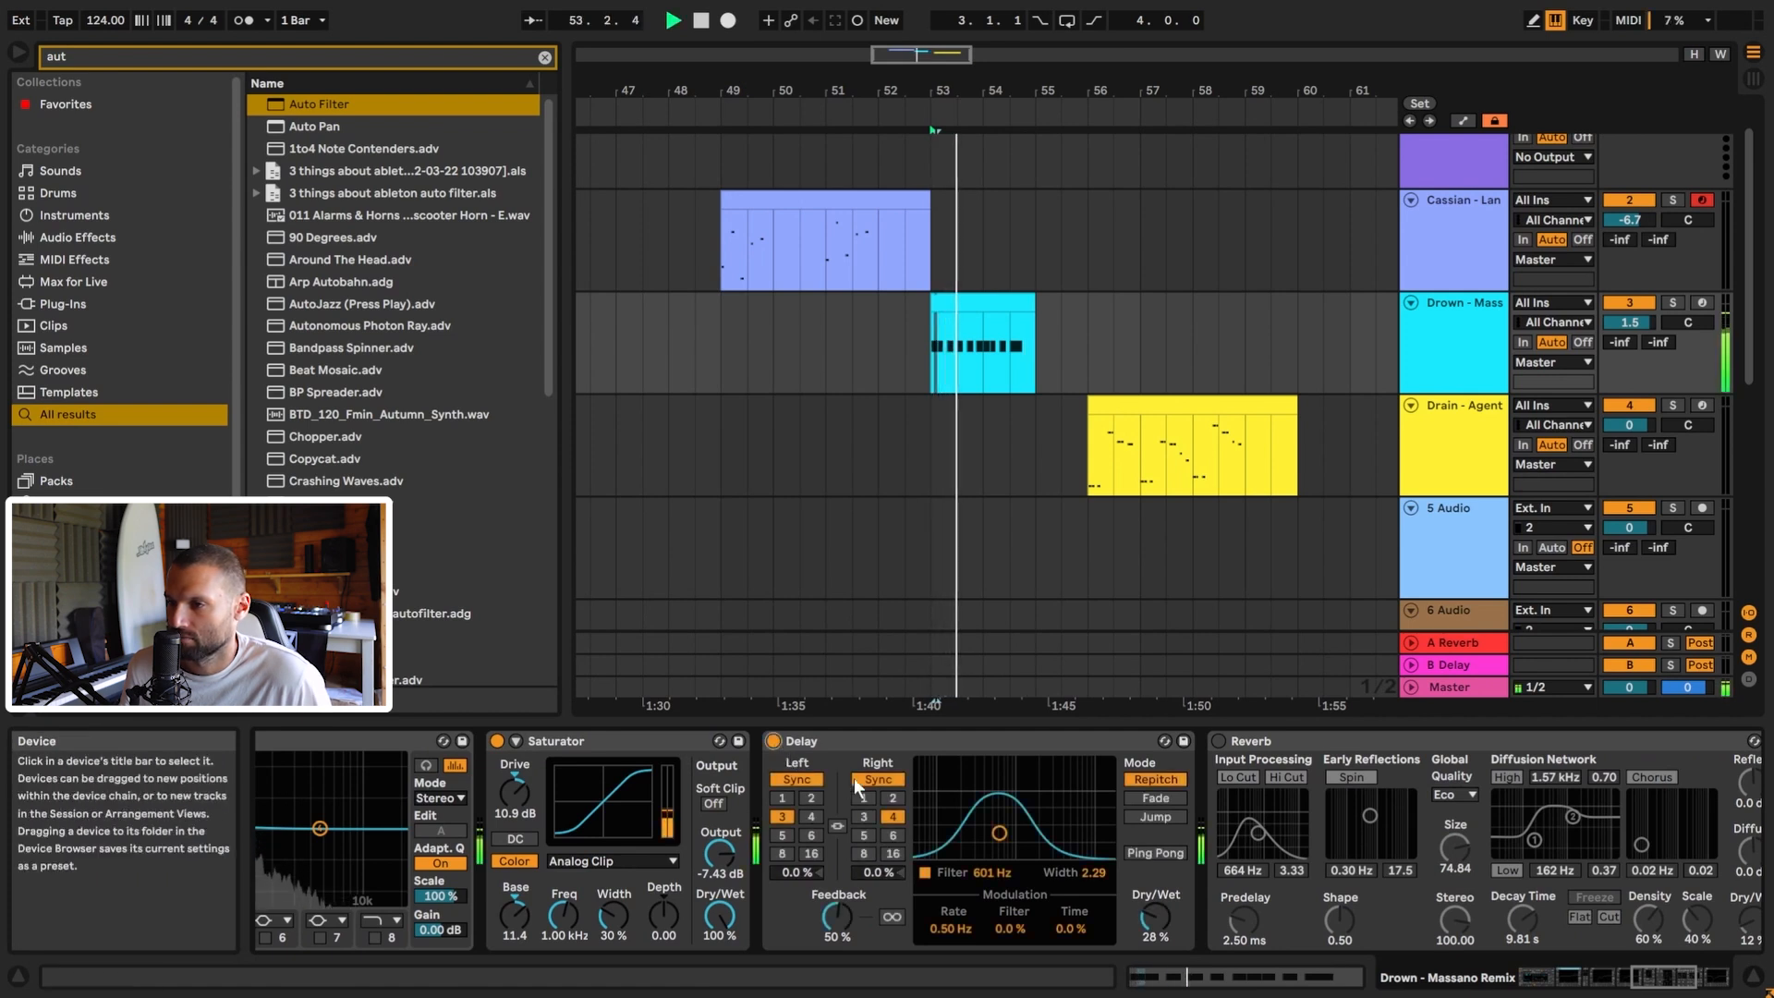
key("space")
Lower the Delay's bandpass filter frequency to 558 Hz with a width of 2.29 while auditioning the clip.
left_click(952, 733)
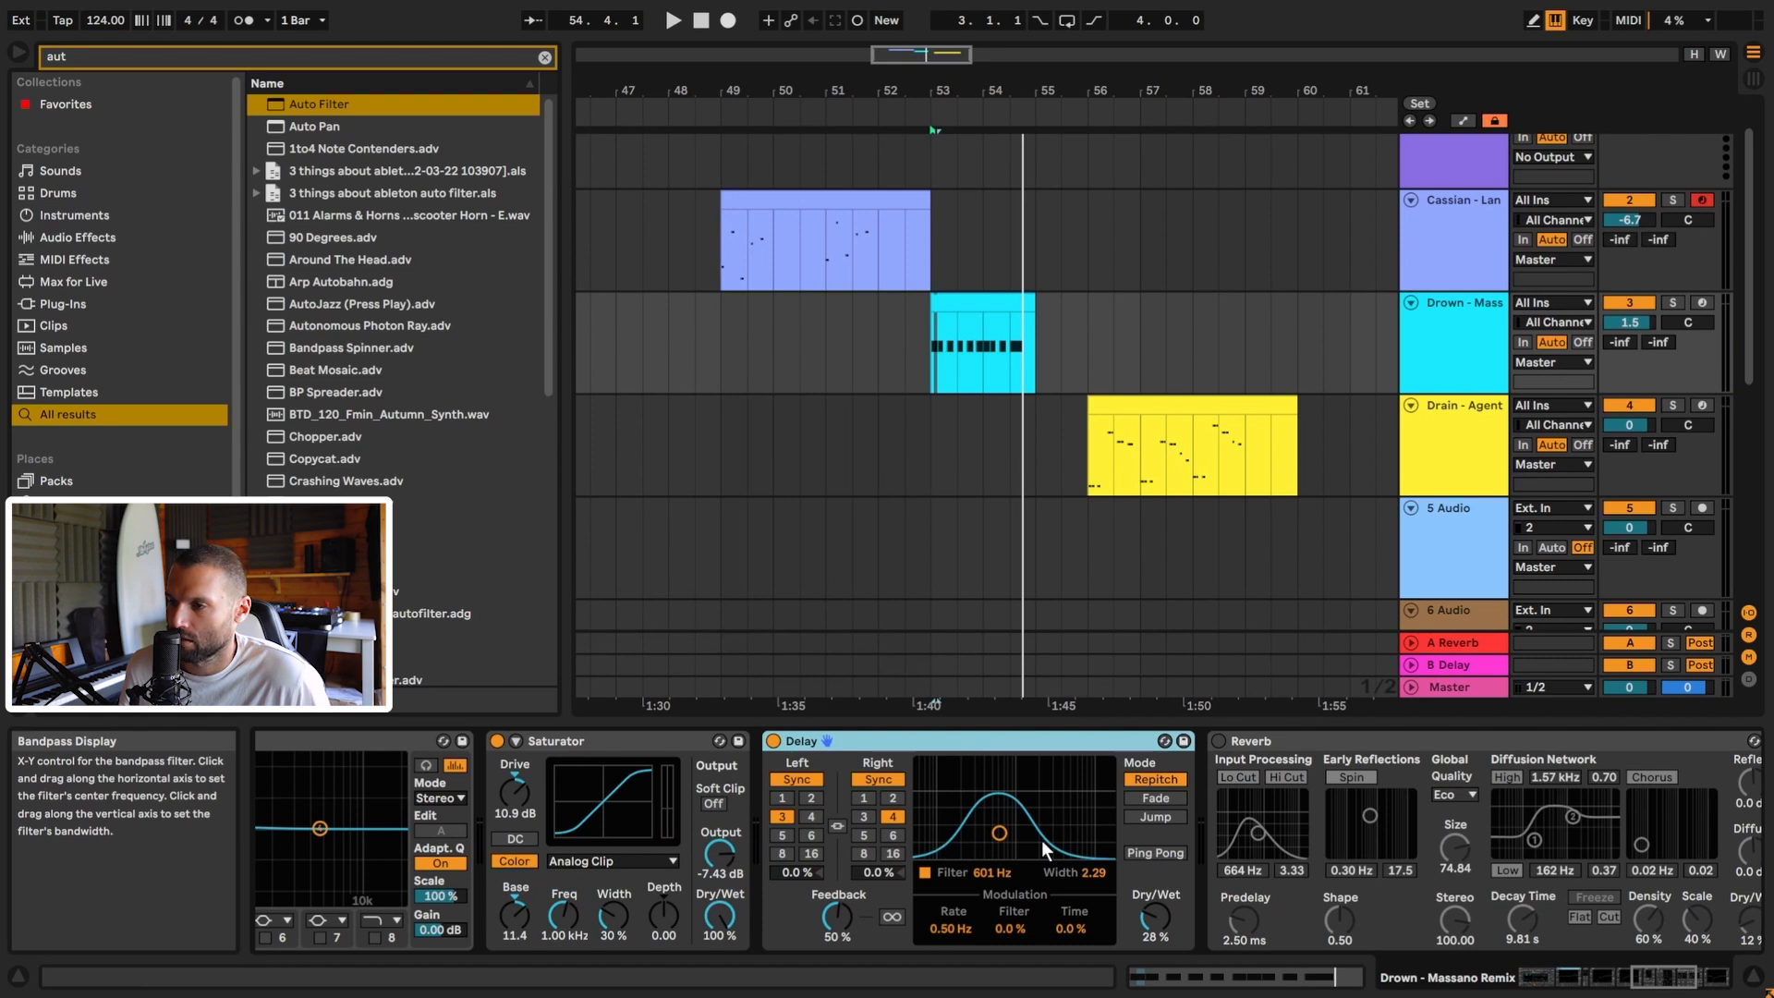
mouse_move(999, 833)
left_mouse_down()
mouse_move(1041, 825)
mouse_move(1016, 813)
mouse_move(1020, 790)
mouse_move(994, 834)
left_mouse_up()
key("space")
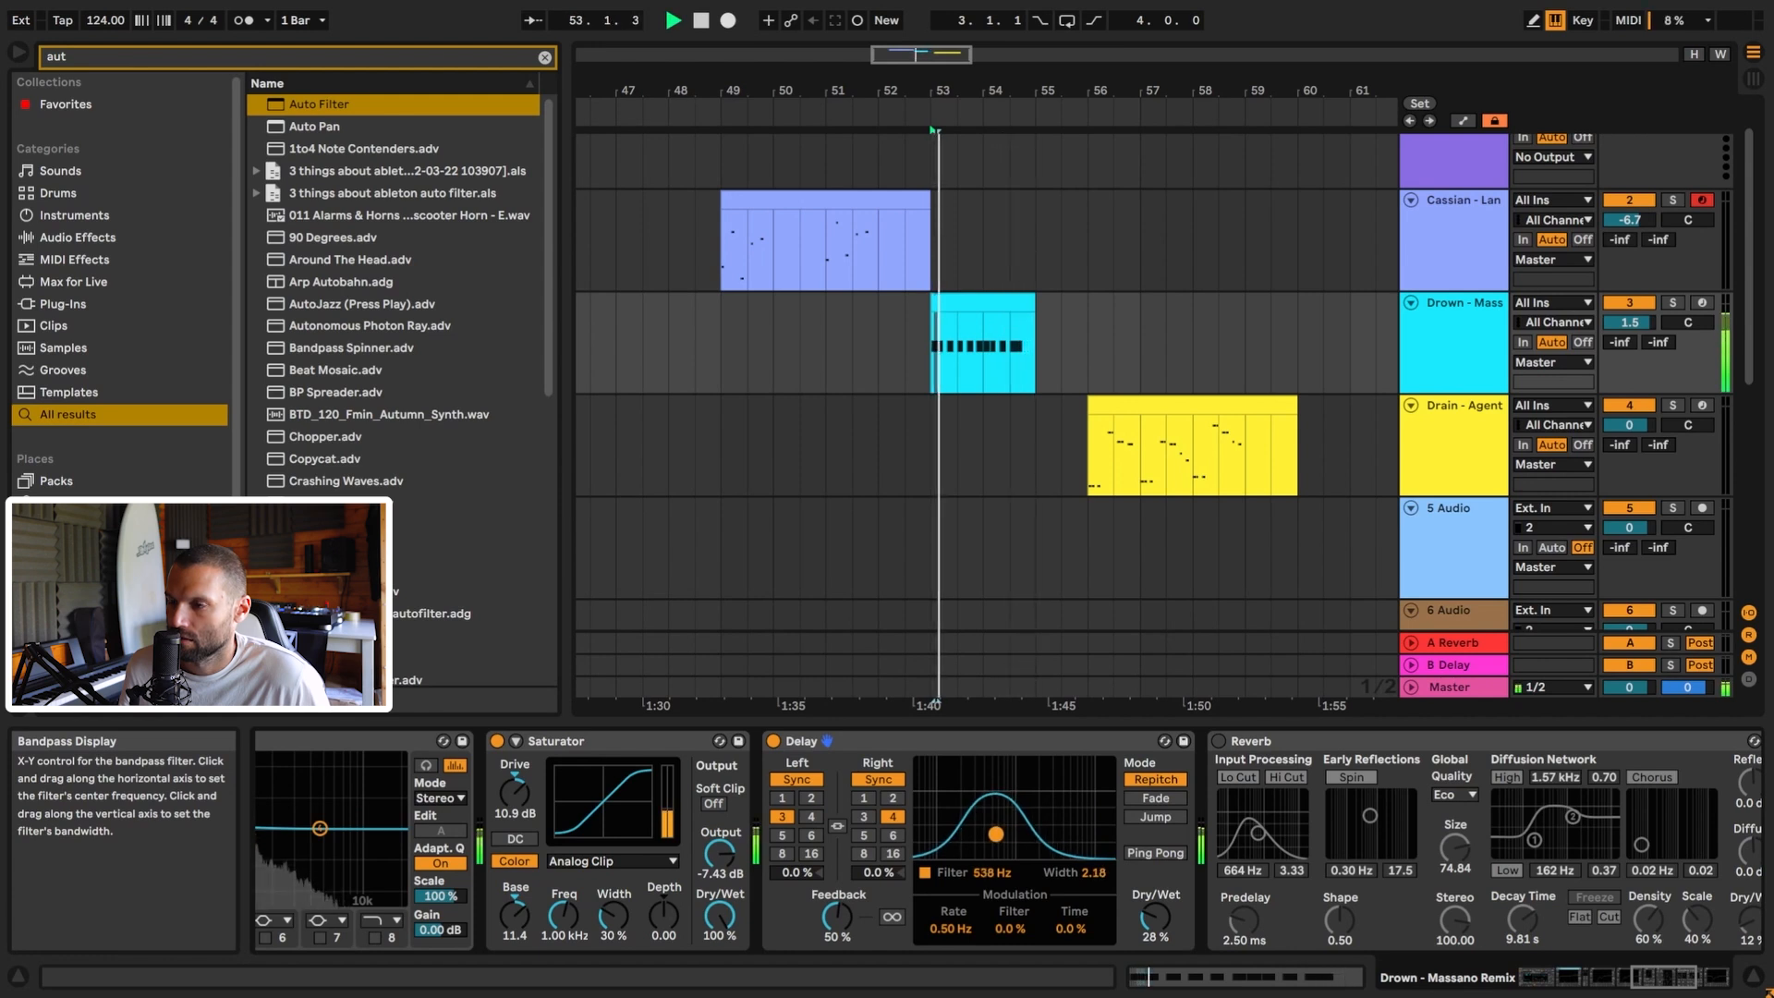
key("space")
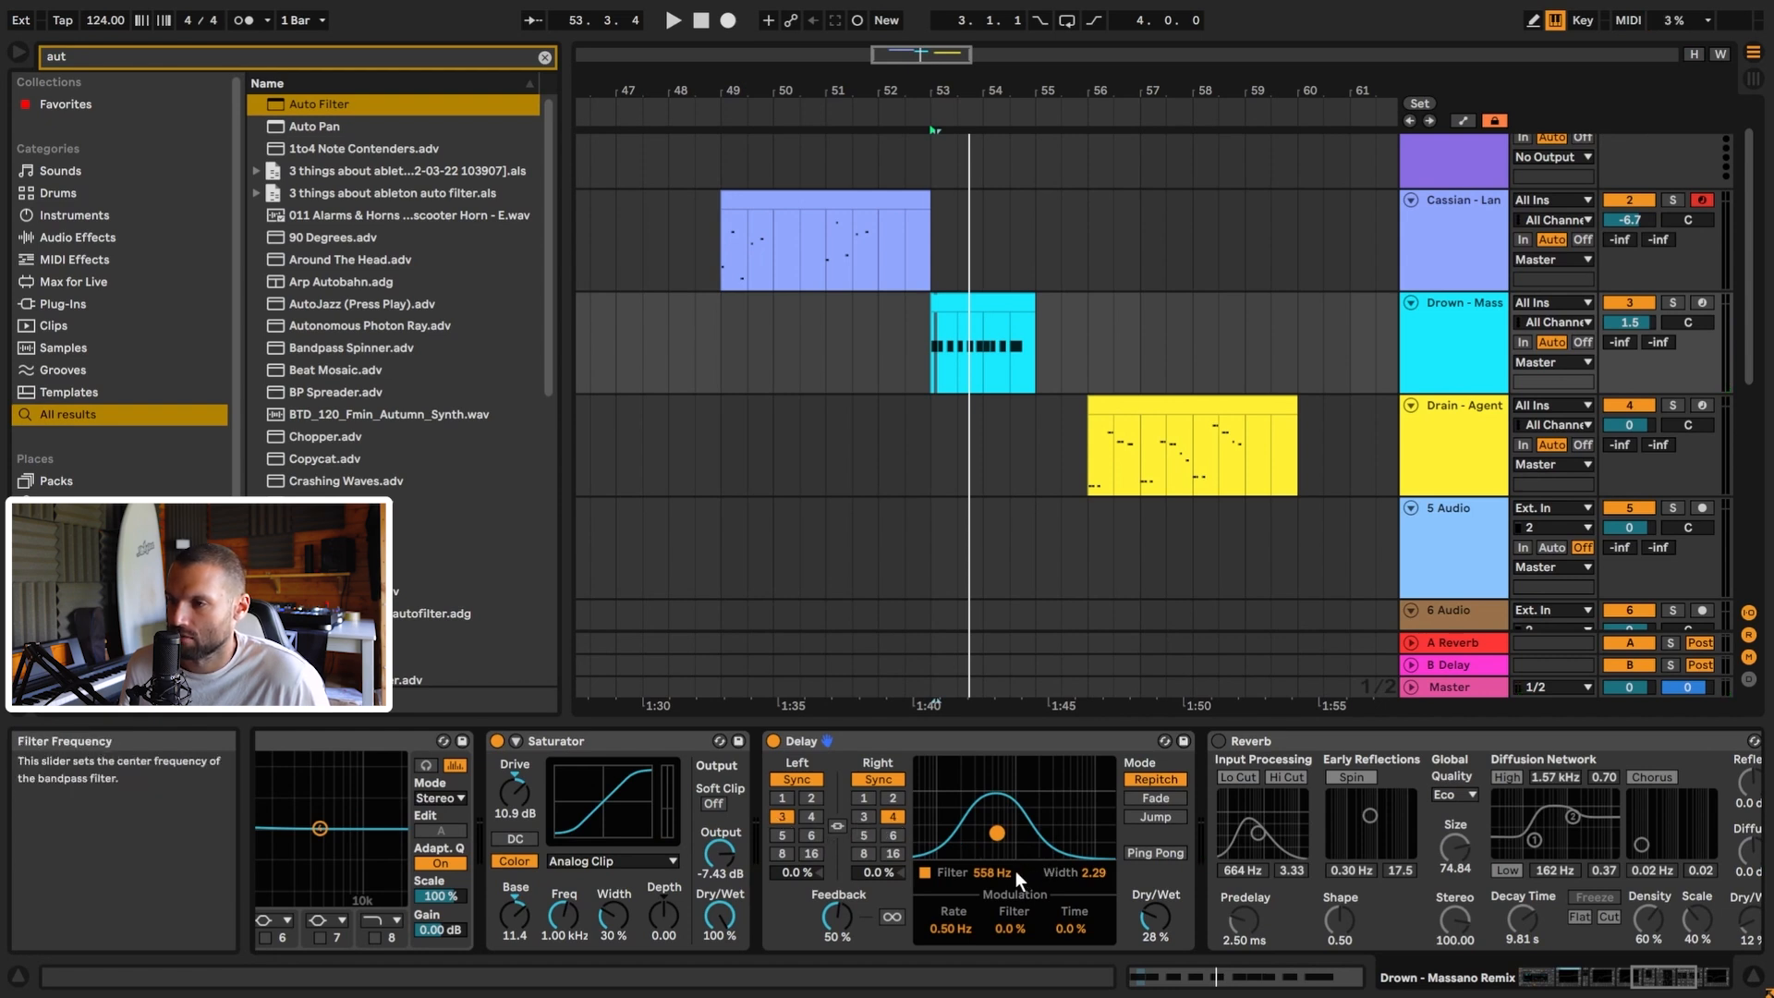
Enable the Reverb after the Delay and audition the Drown clip with it.
left_click(1219, 741)
left_click(1683, 981)
left_click(1683, 981)
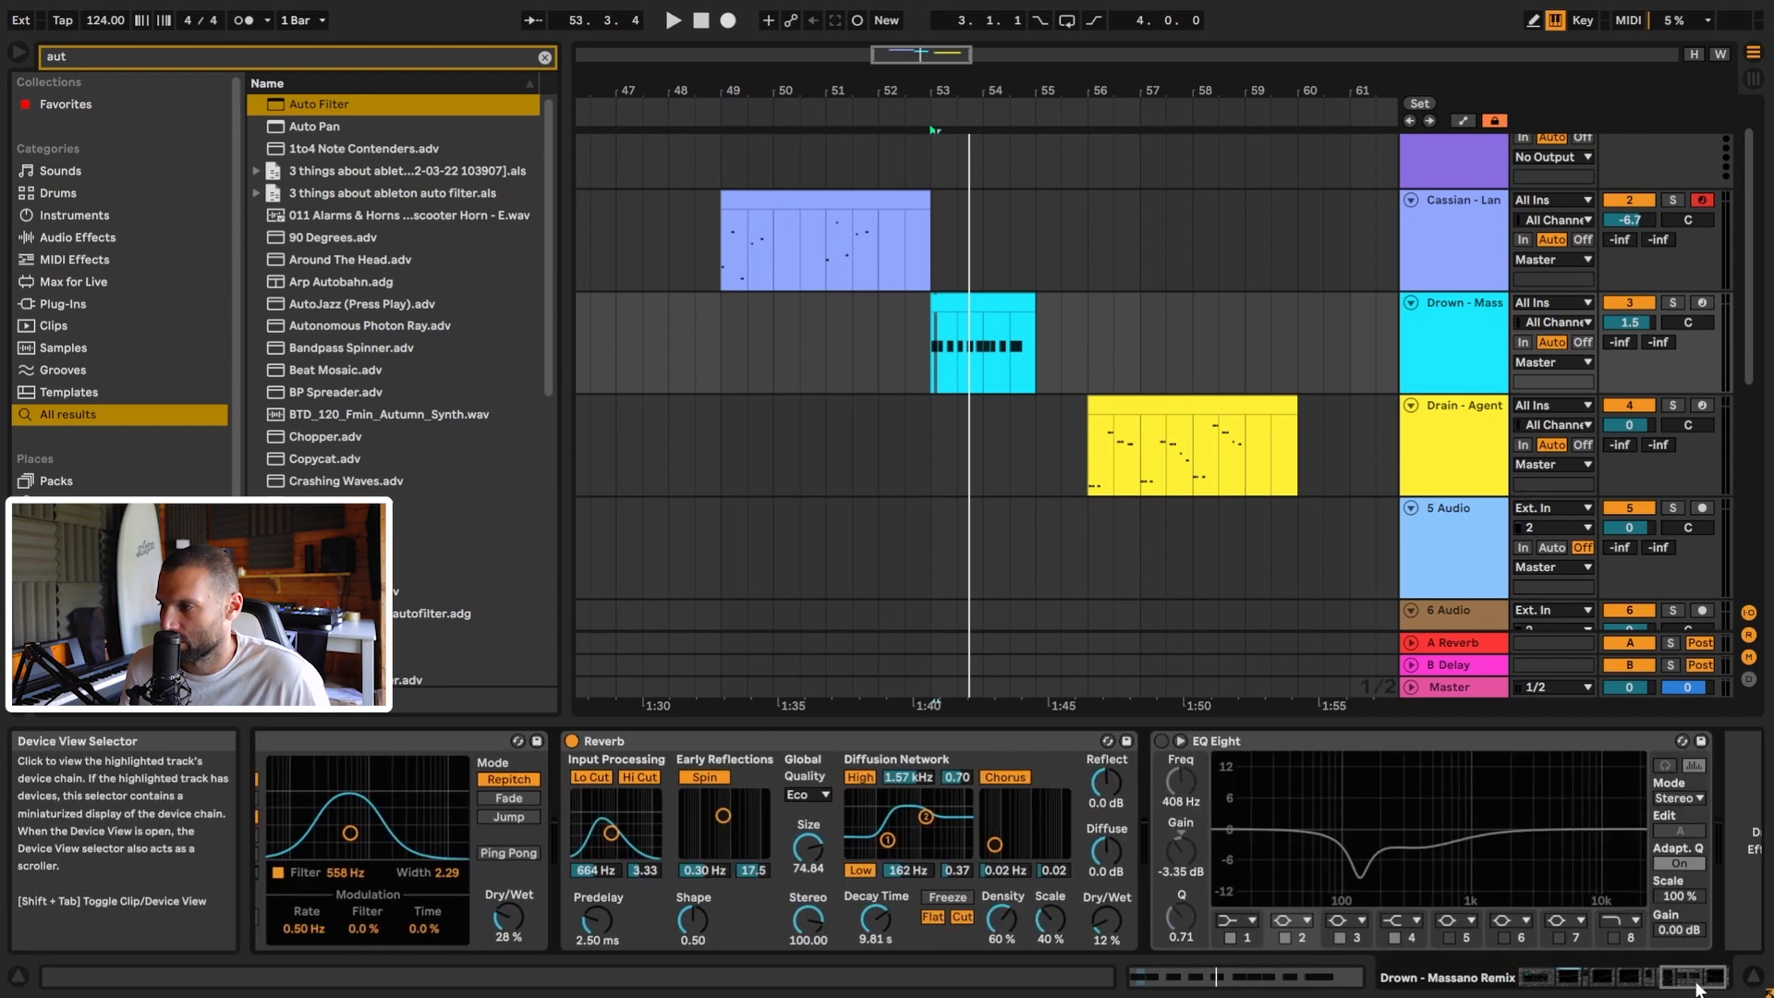
key("space")
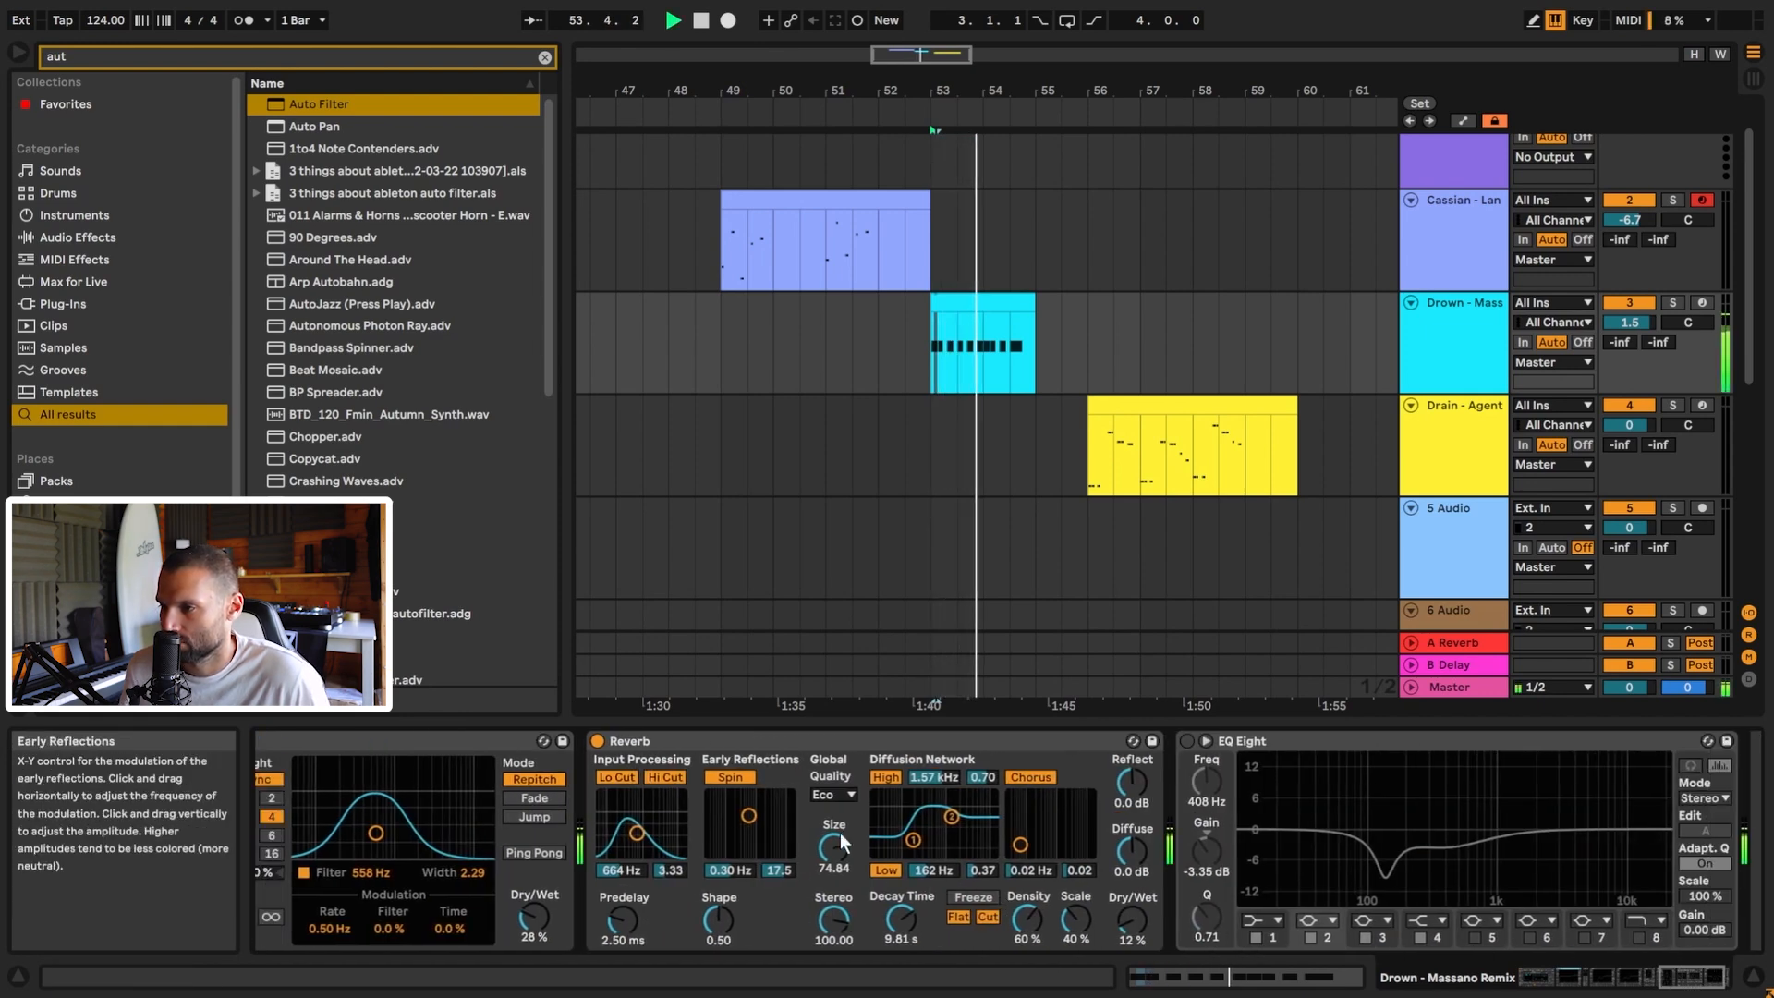
key("space")
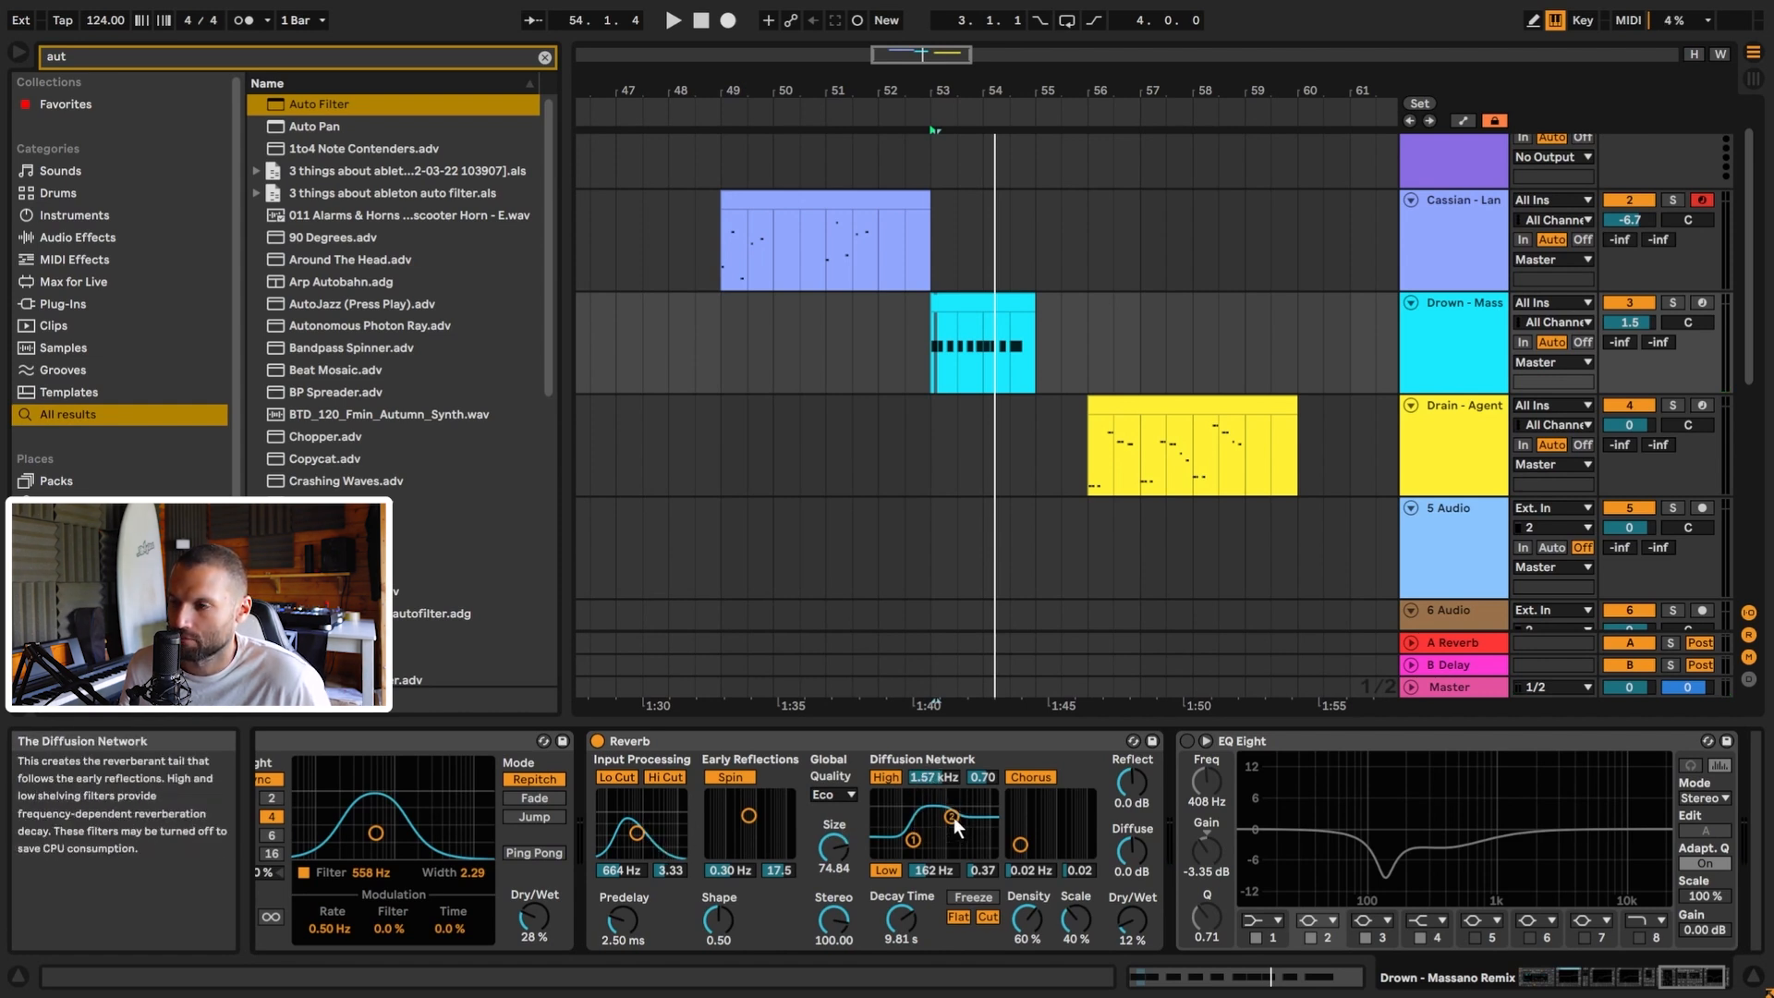
Lower the Reverb diffusion network's low shelf amount to 0.32 while the Drown clip plays.
key("space")
mouse_move(911, 839)
left_mouse_down()
mouse_move(909, 805)
mouse_move(913, 846)
left_mouse_up()
key("space")
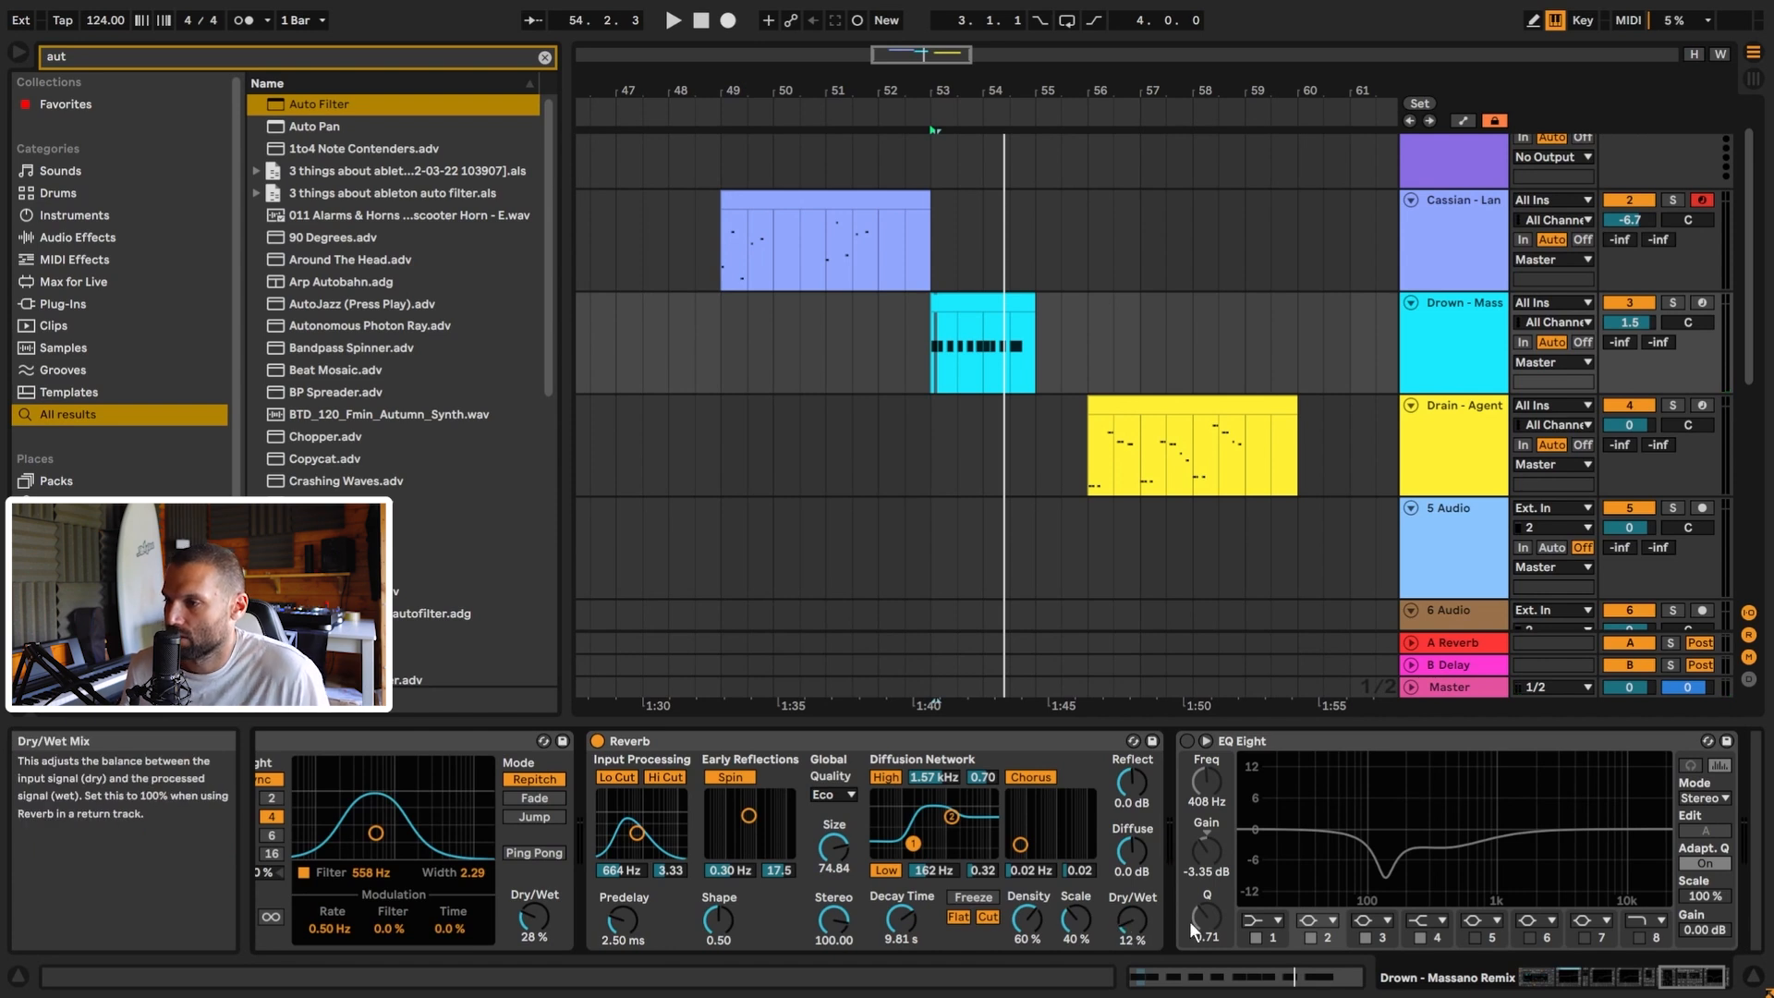
Enable the final EQ Eight after the Reverb and audition the Drown clip with it.
left_click_drag(1684, 974, 1698, 974)
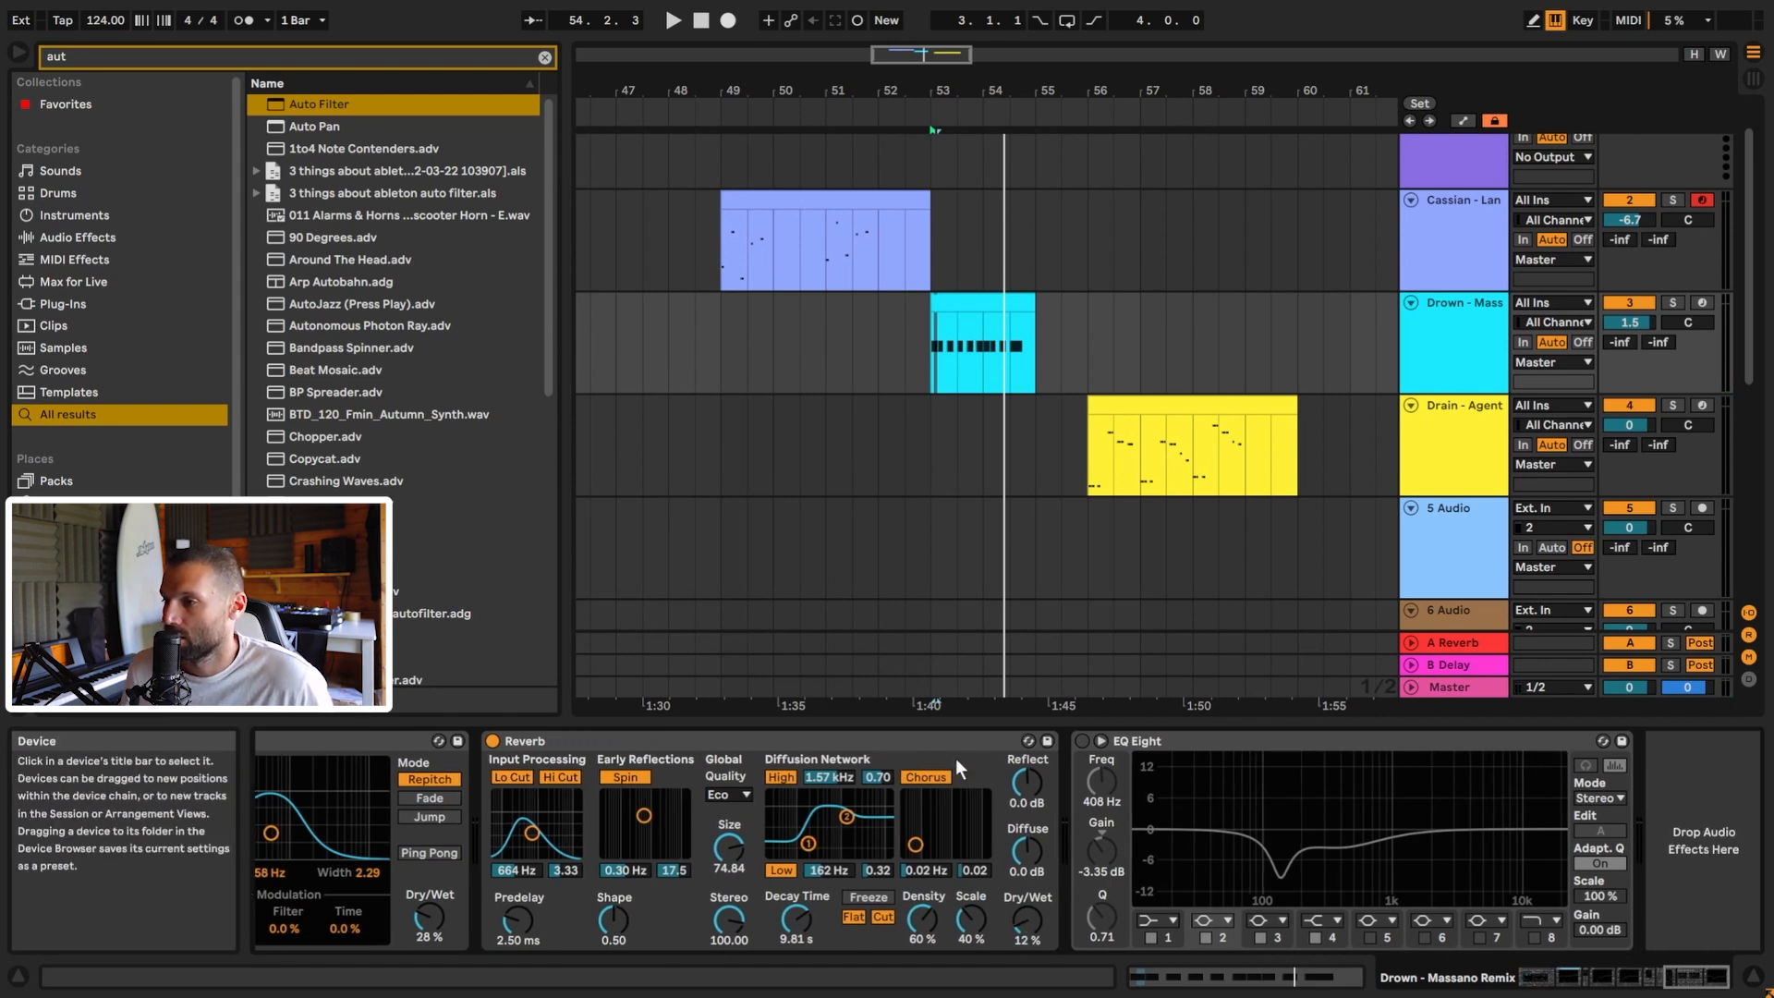
left_click(1082, 739)
key("space")
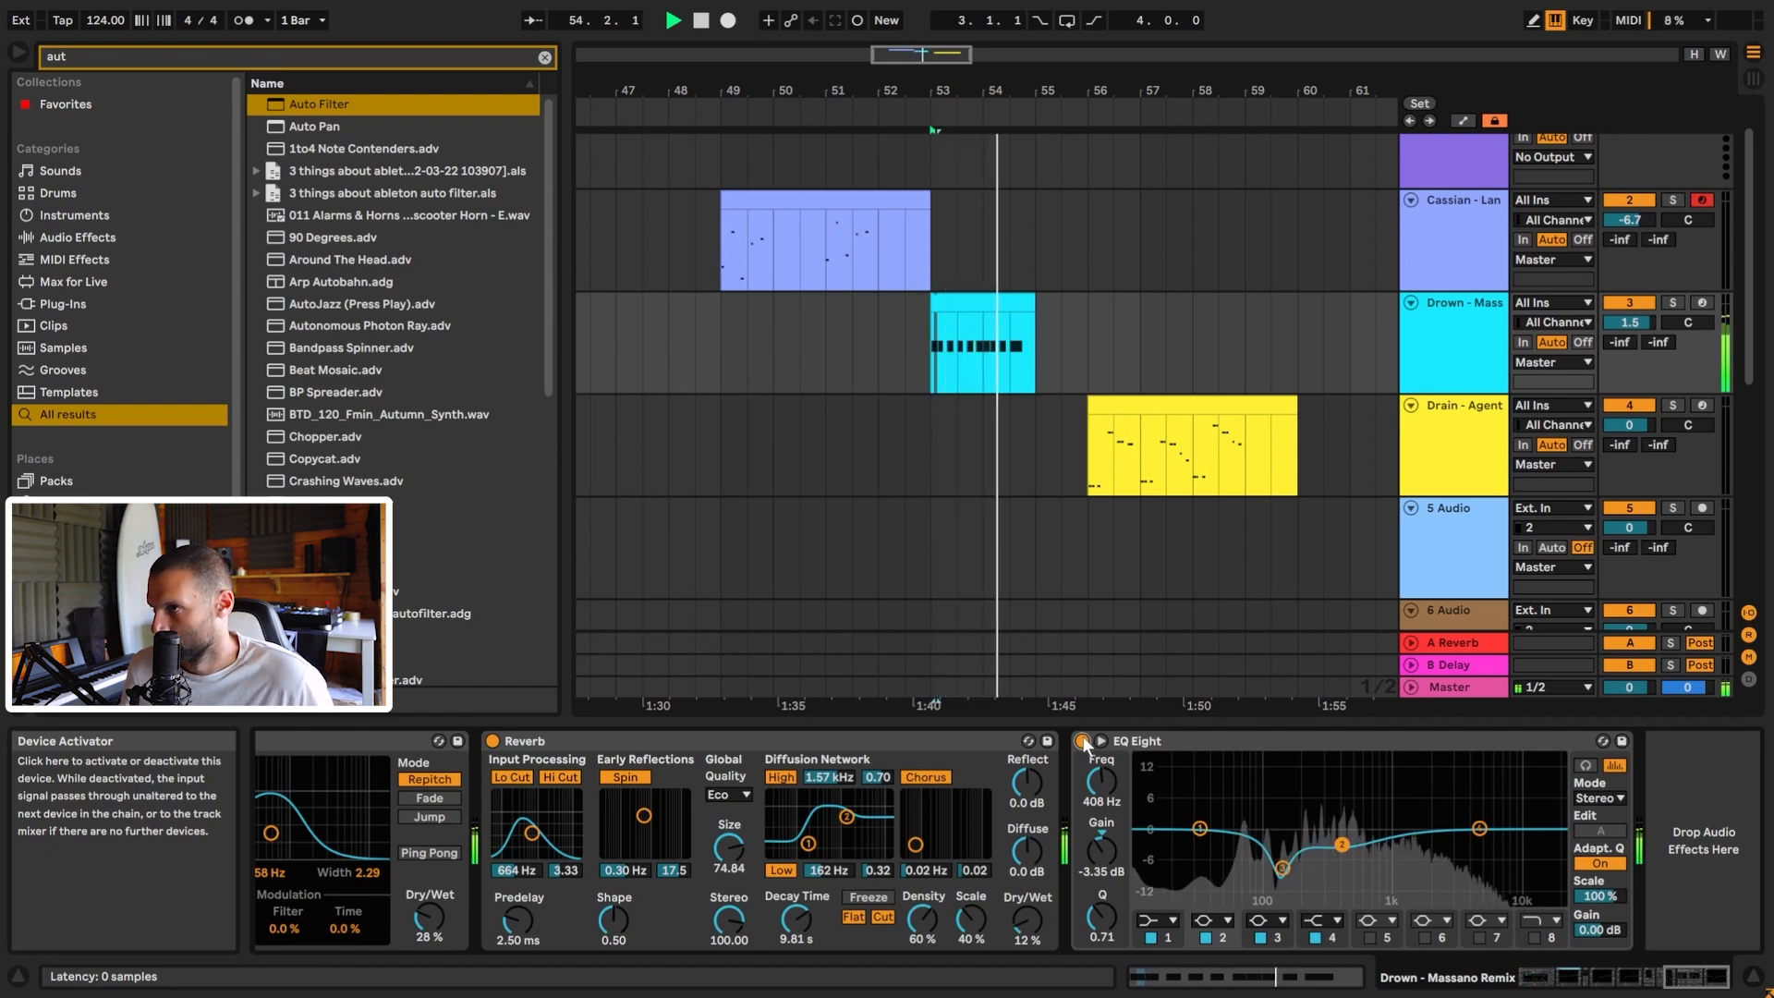
key("space")
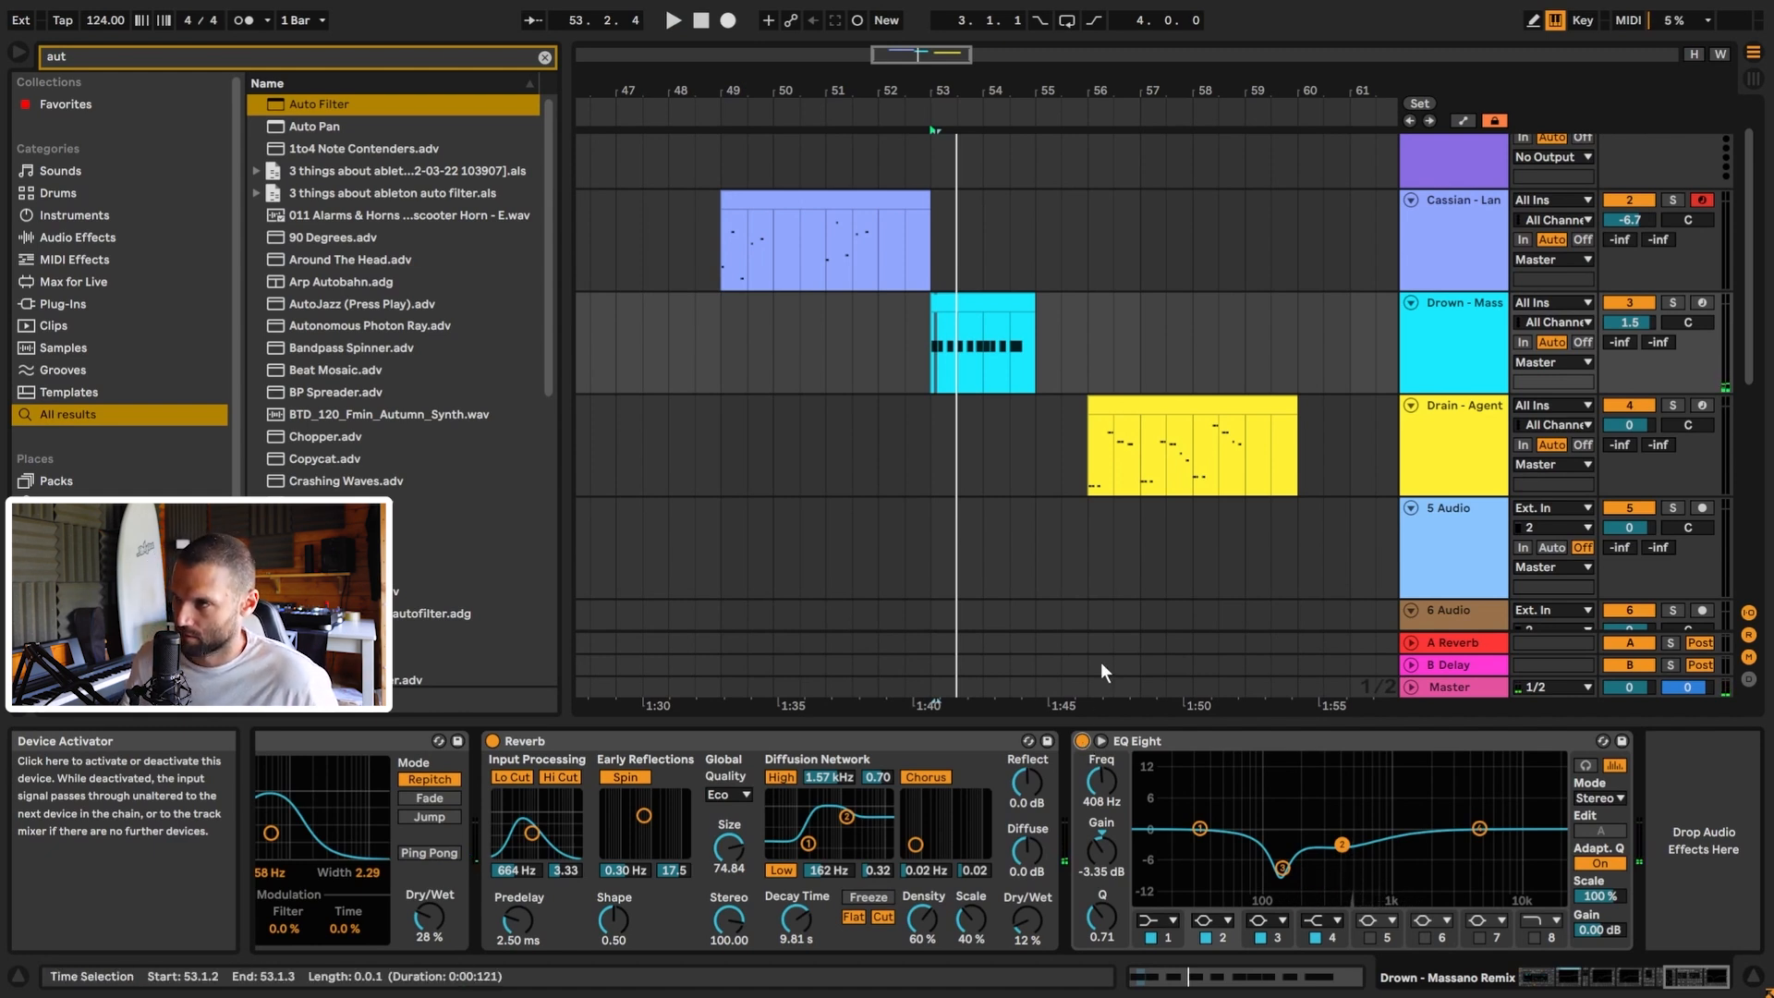
Raise the EQ Eight's 408 Hz band gain to -1.19 dB while auditioning the Drown clip, and place the insert marker at the Drain clip's start.
key("space")
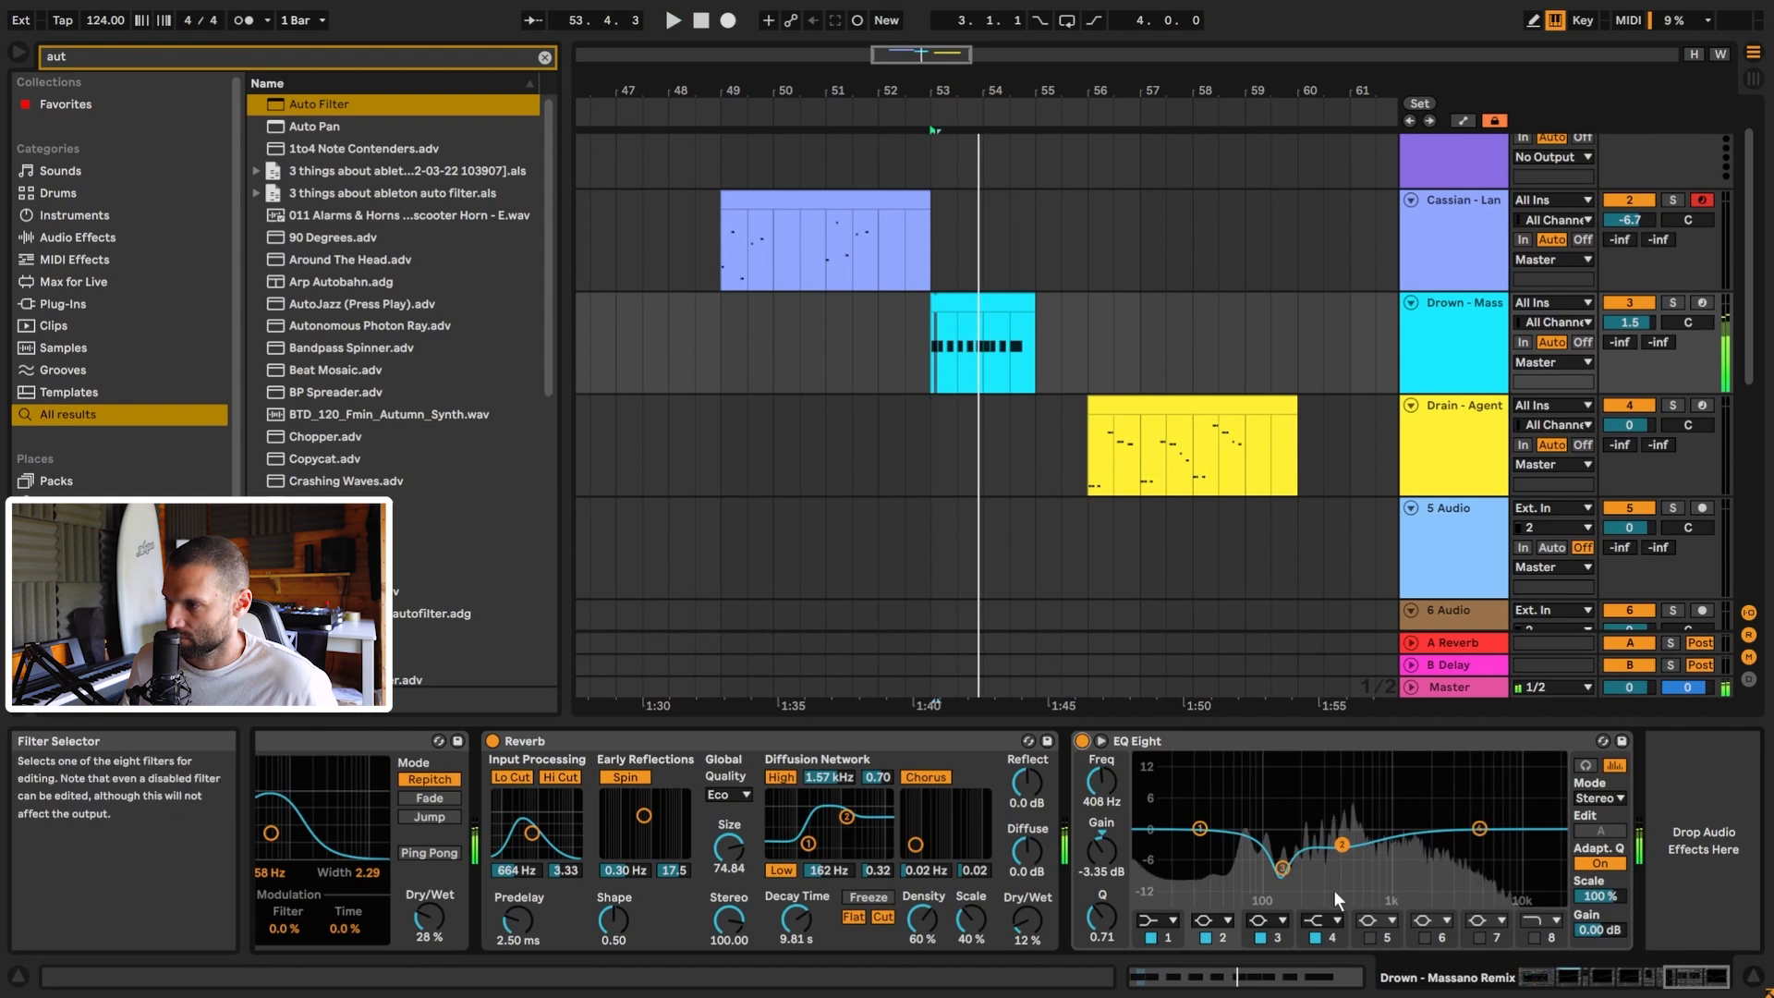
key("space")
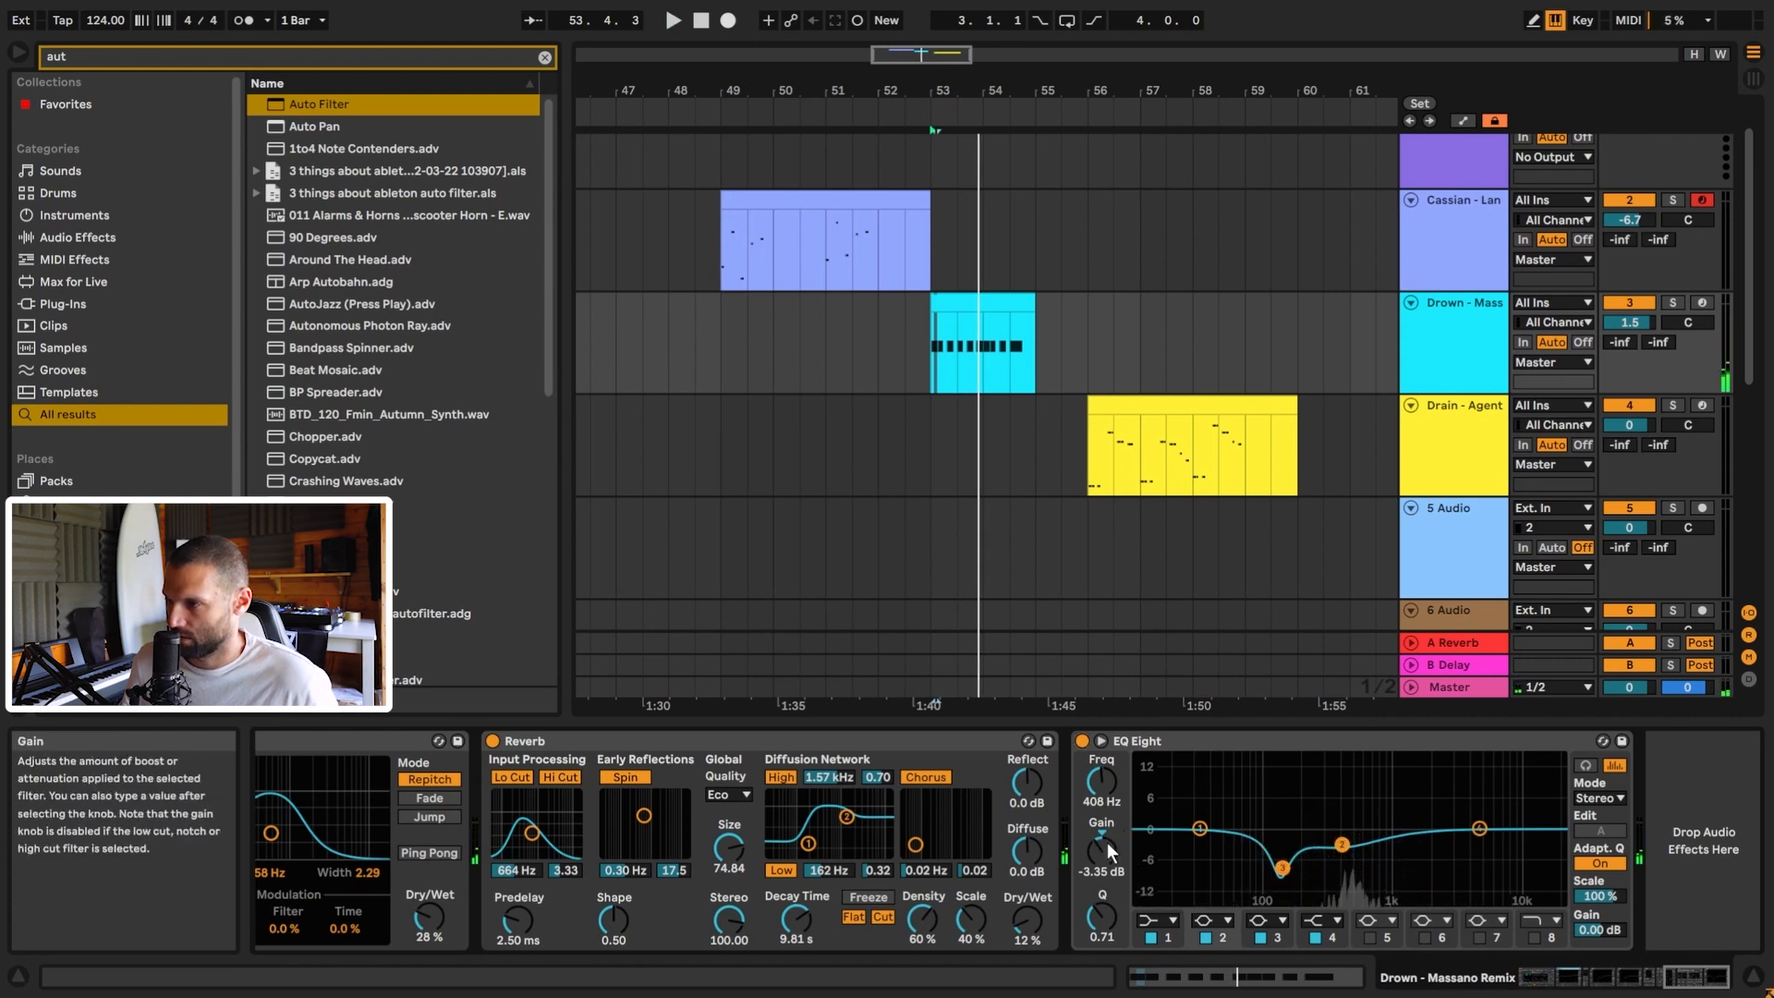
key("space")
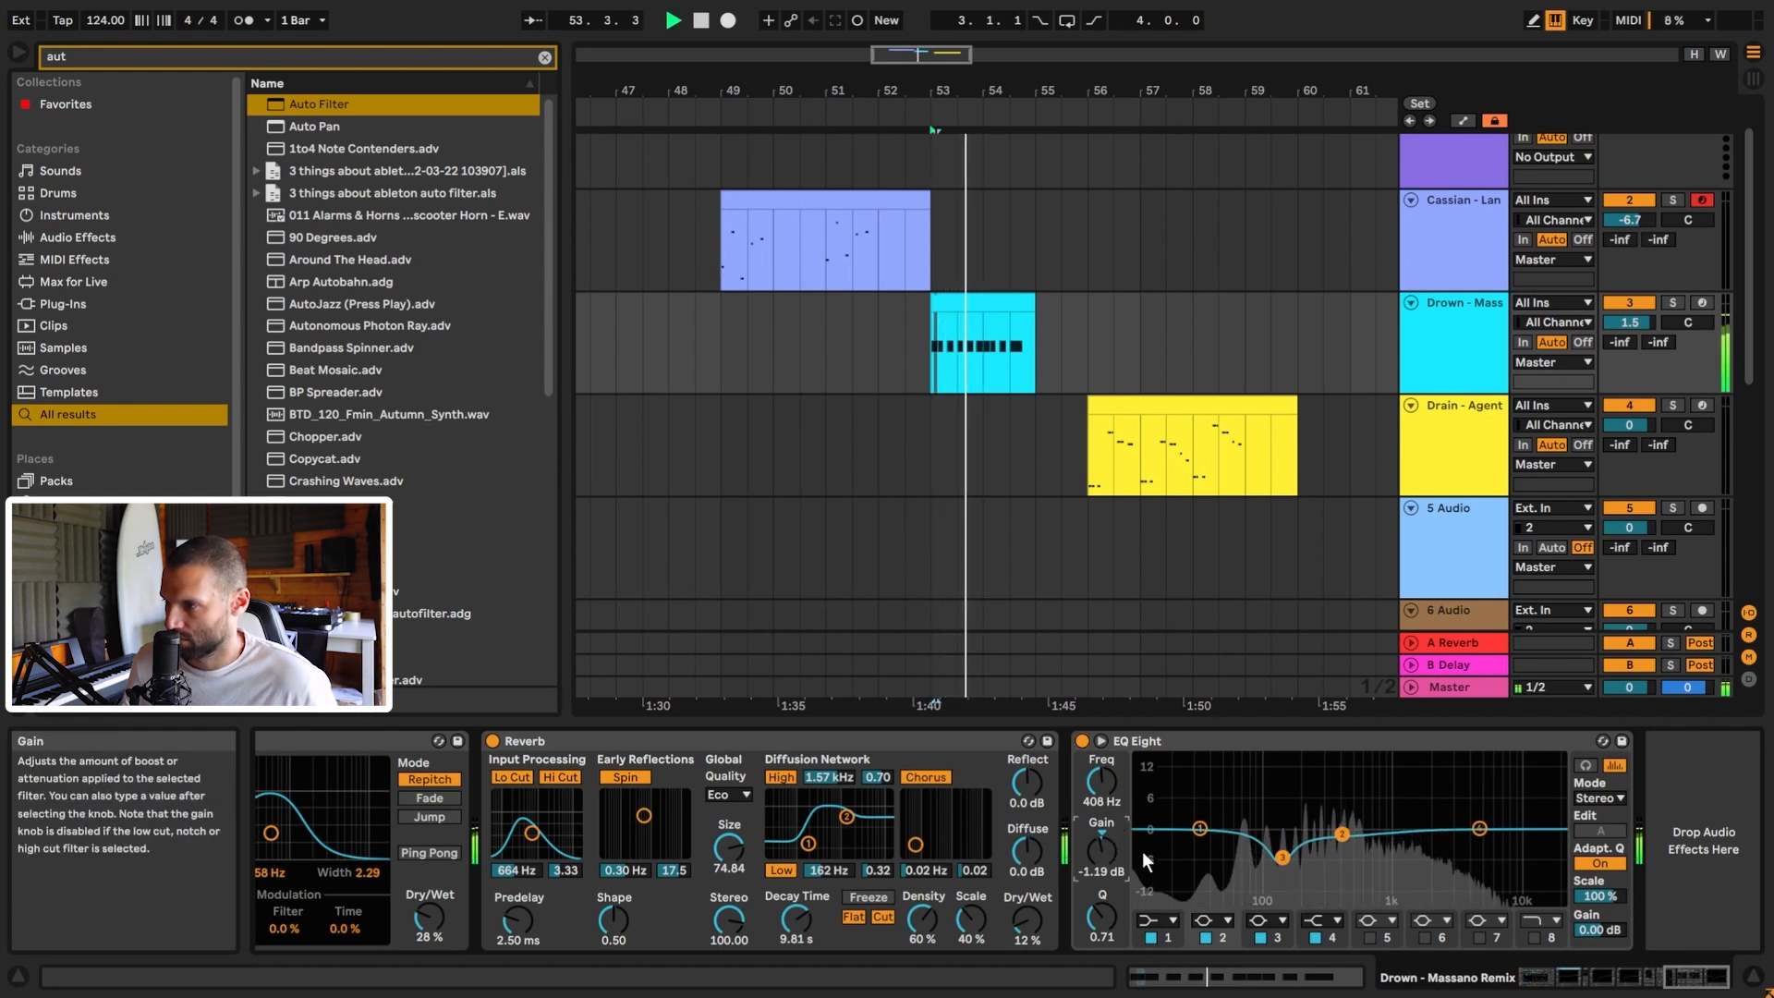
left_click(1097, 446)
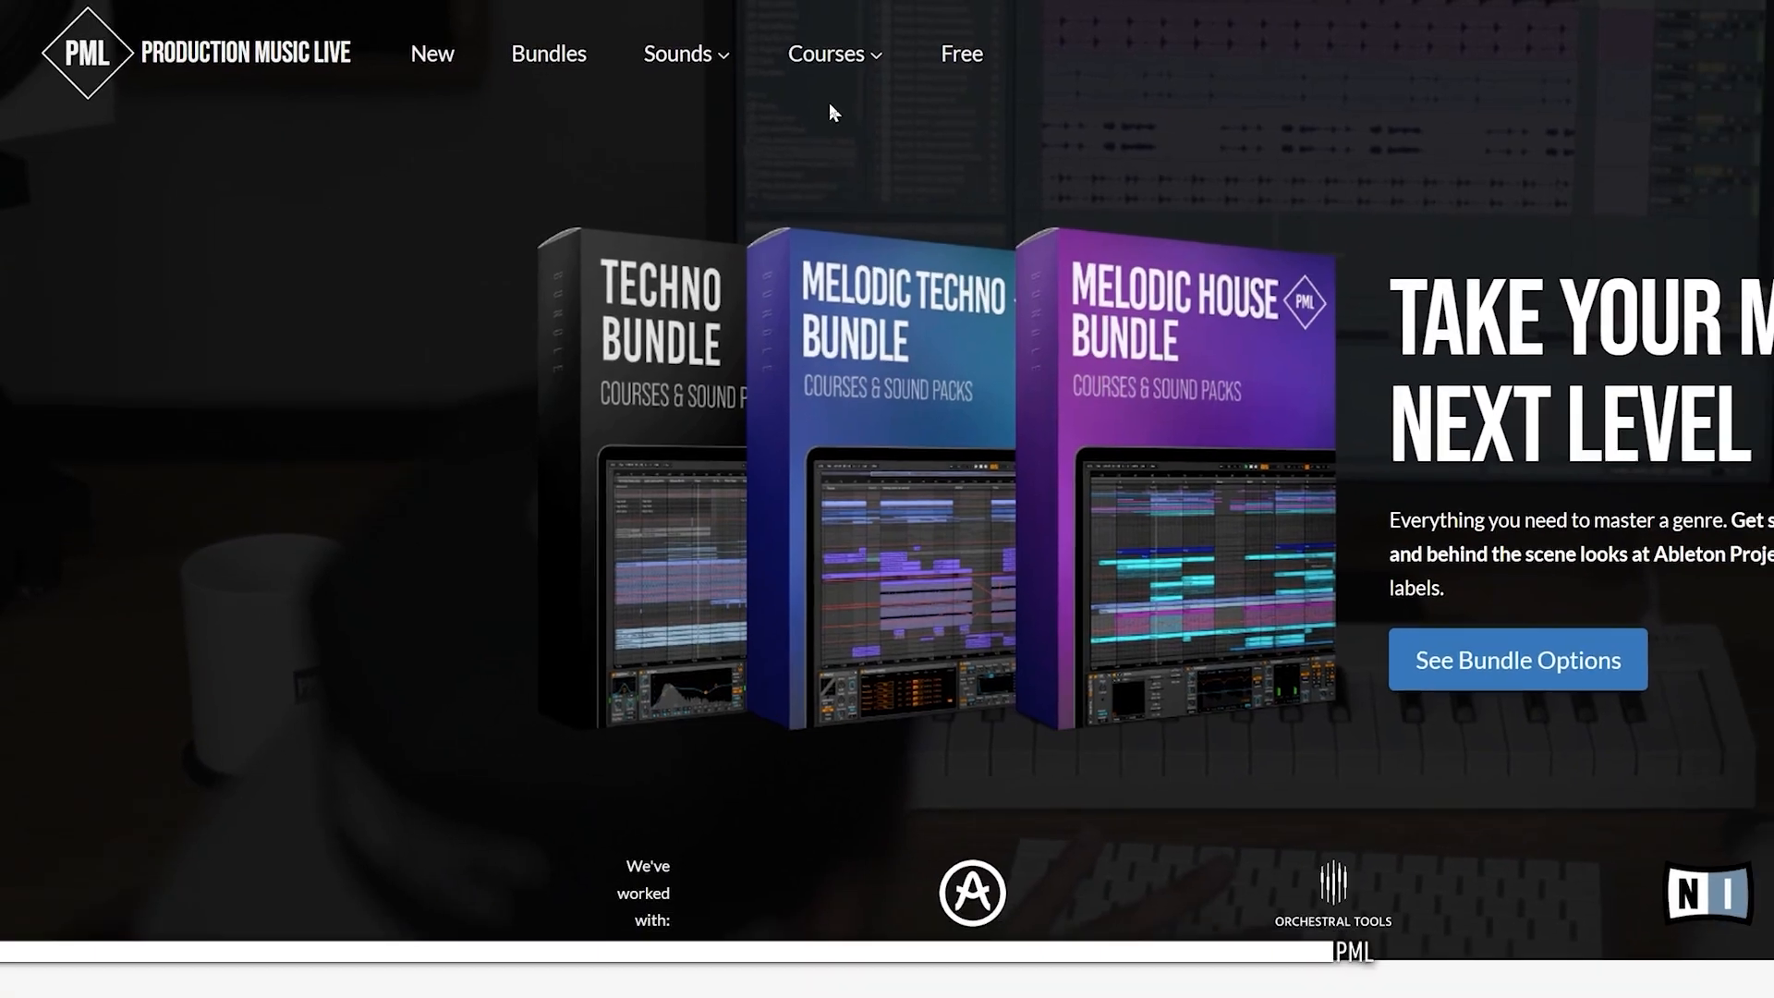
Look through the Production Music Live website's Beginner to Advanced in Ableton Live course page and its list of Foundations courses.
mouse_move(1014, 68)
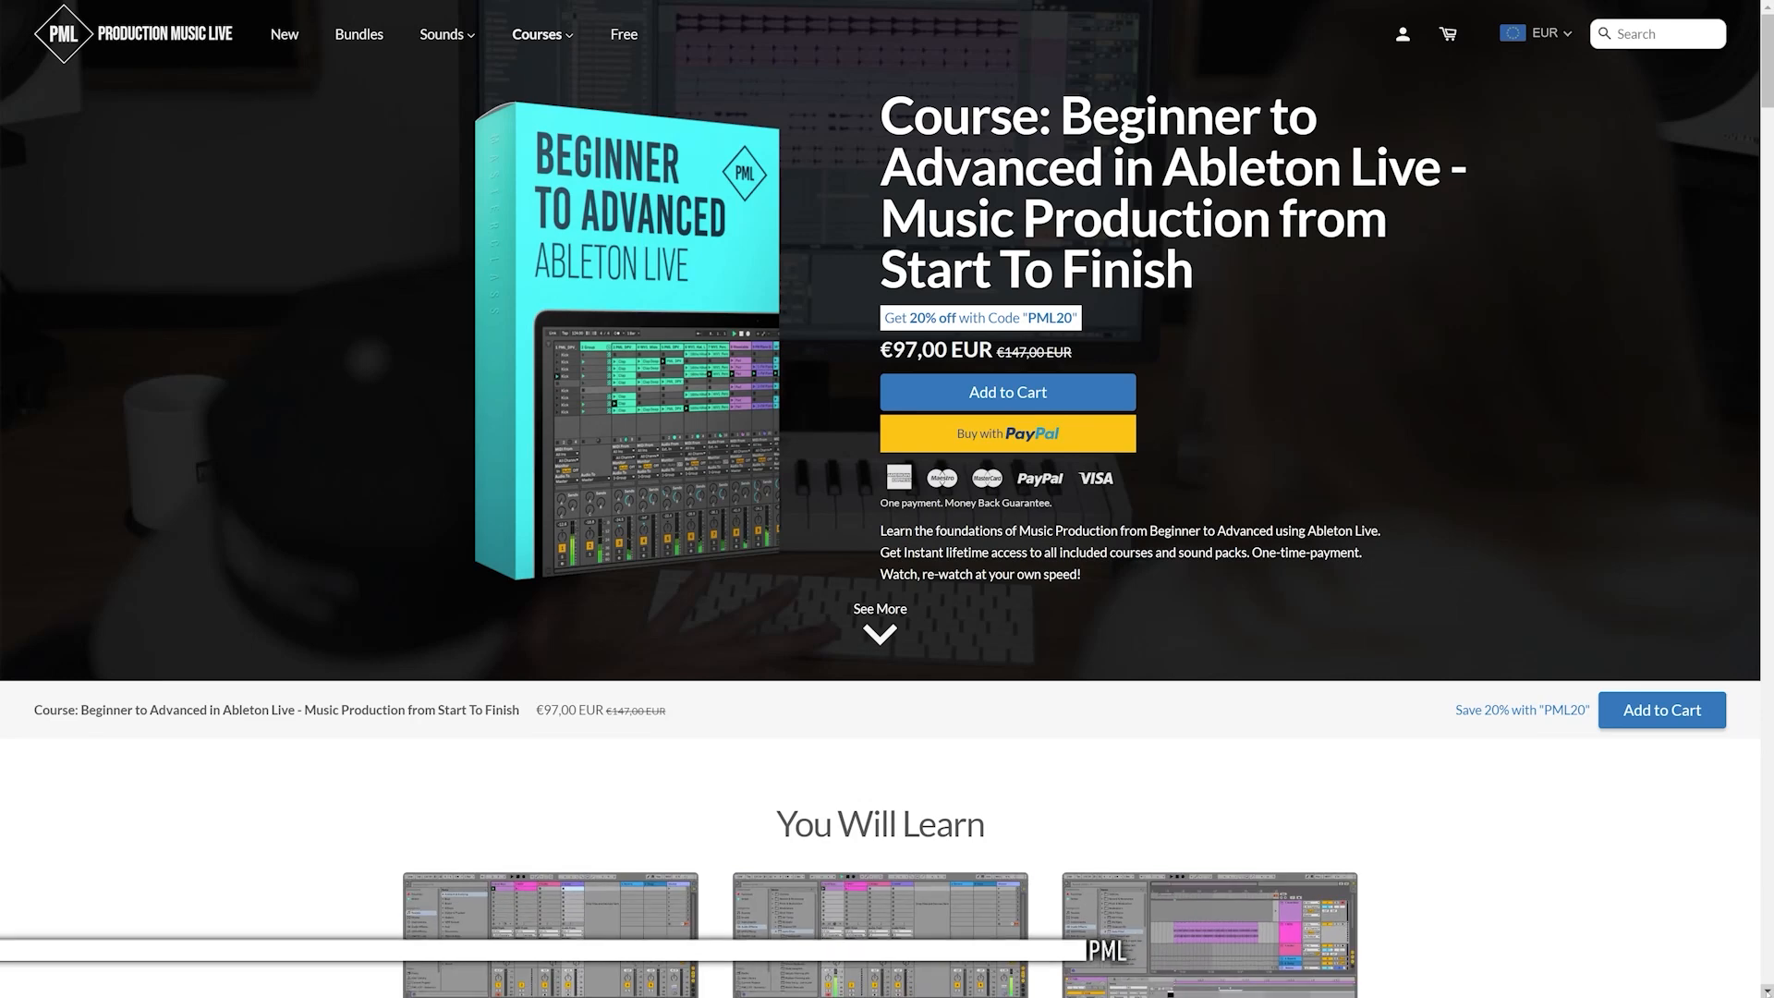
scroll(887, 499, "down", 7)
scroll(887, 498, "down", 1)
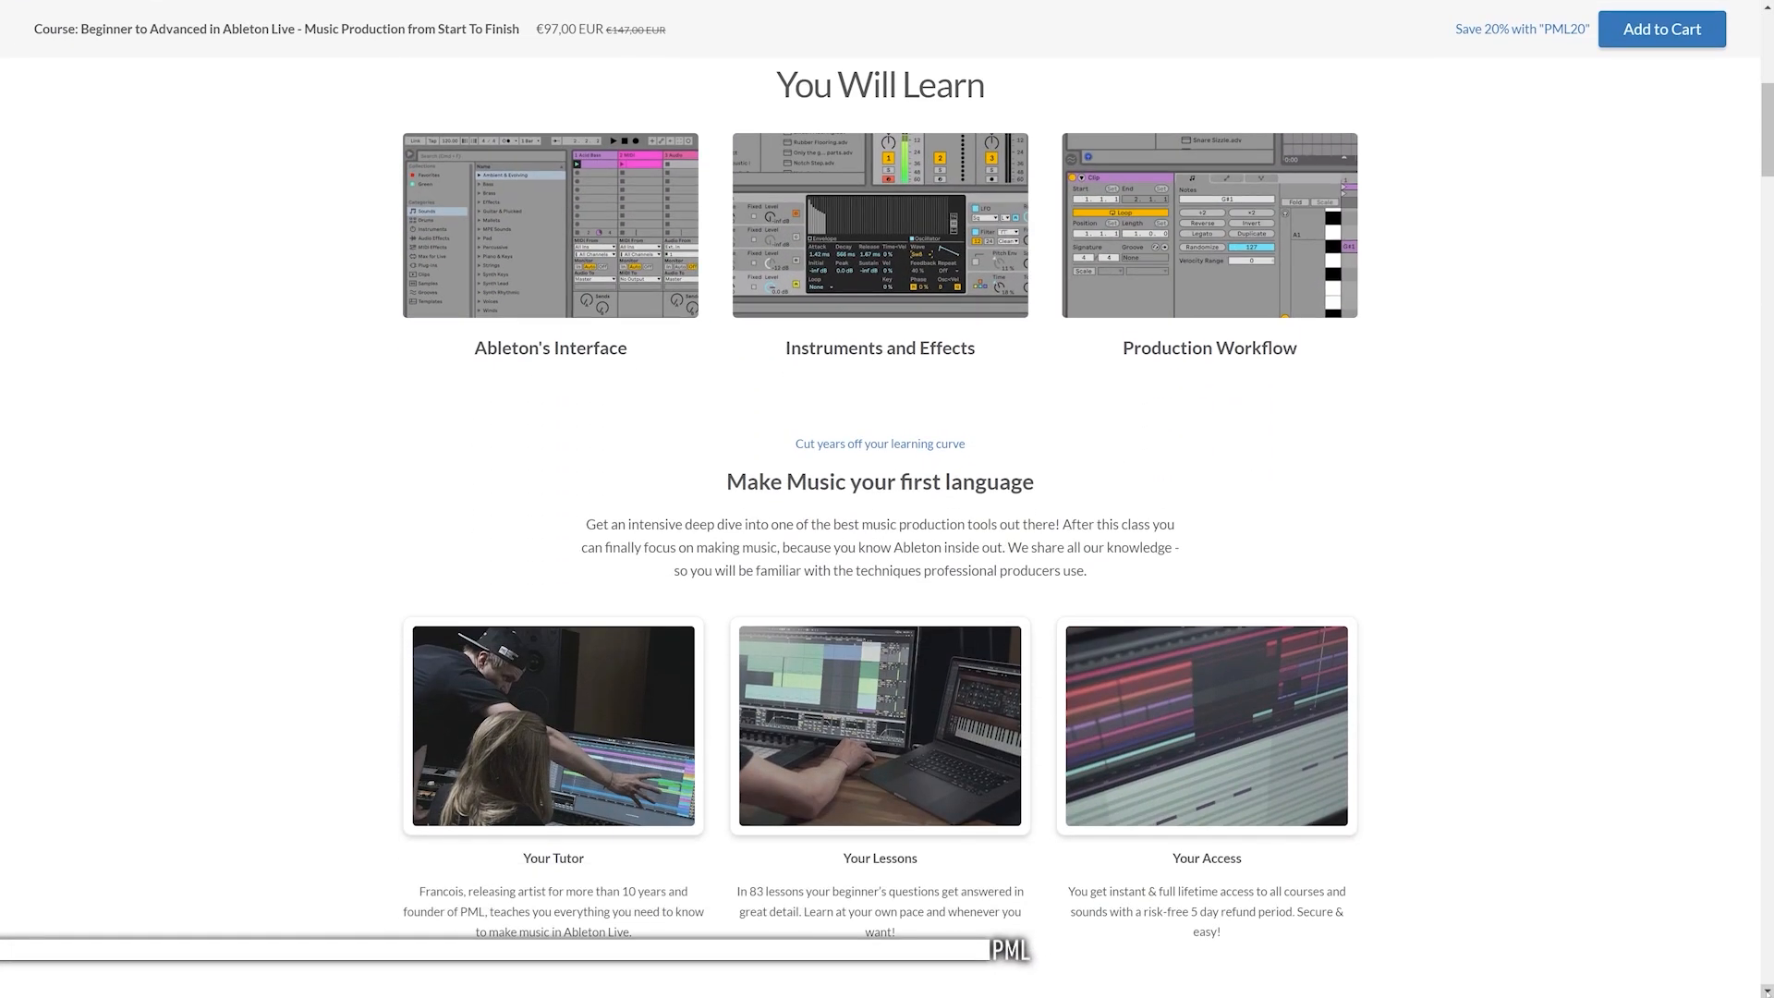
scroll(887, 499, "down", 10)
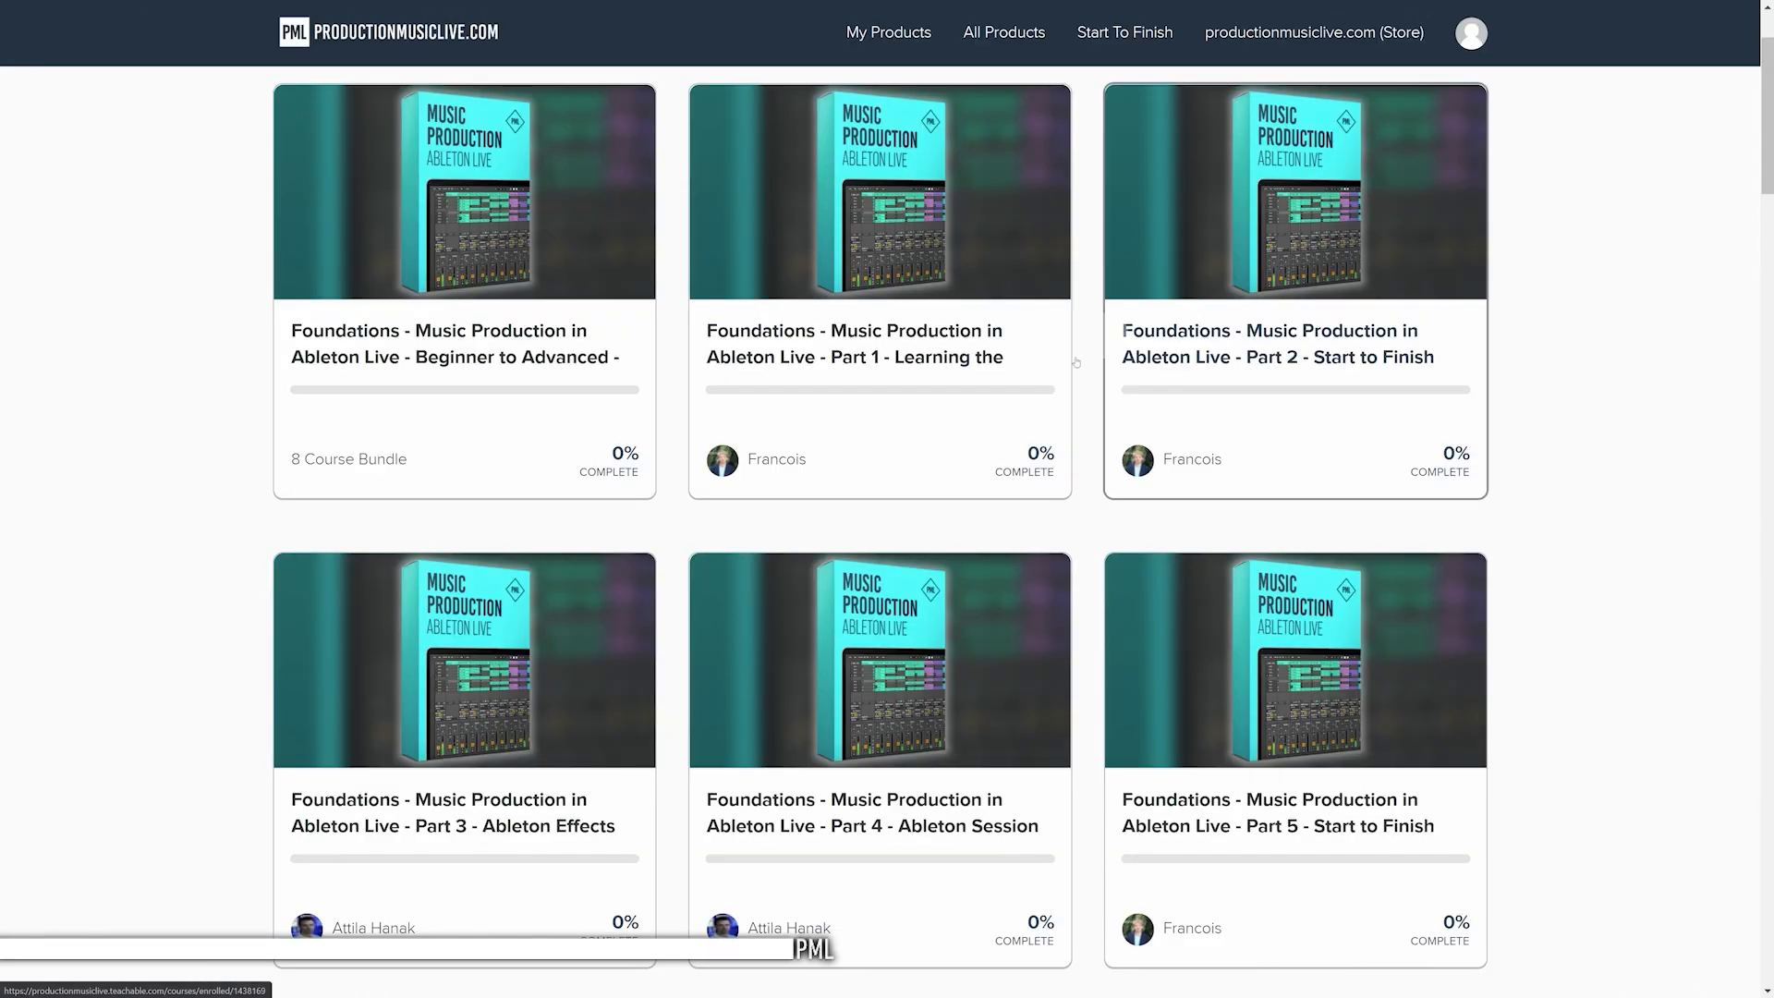
left_click(880, 388)
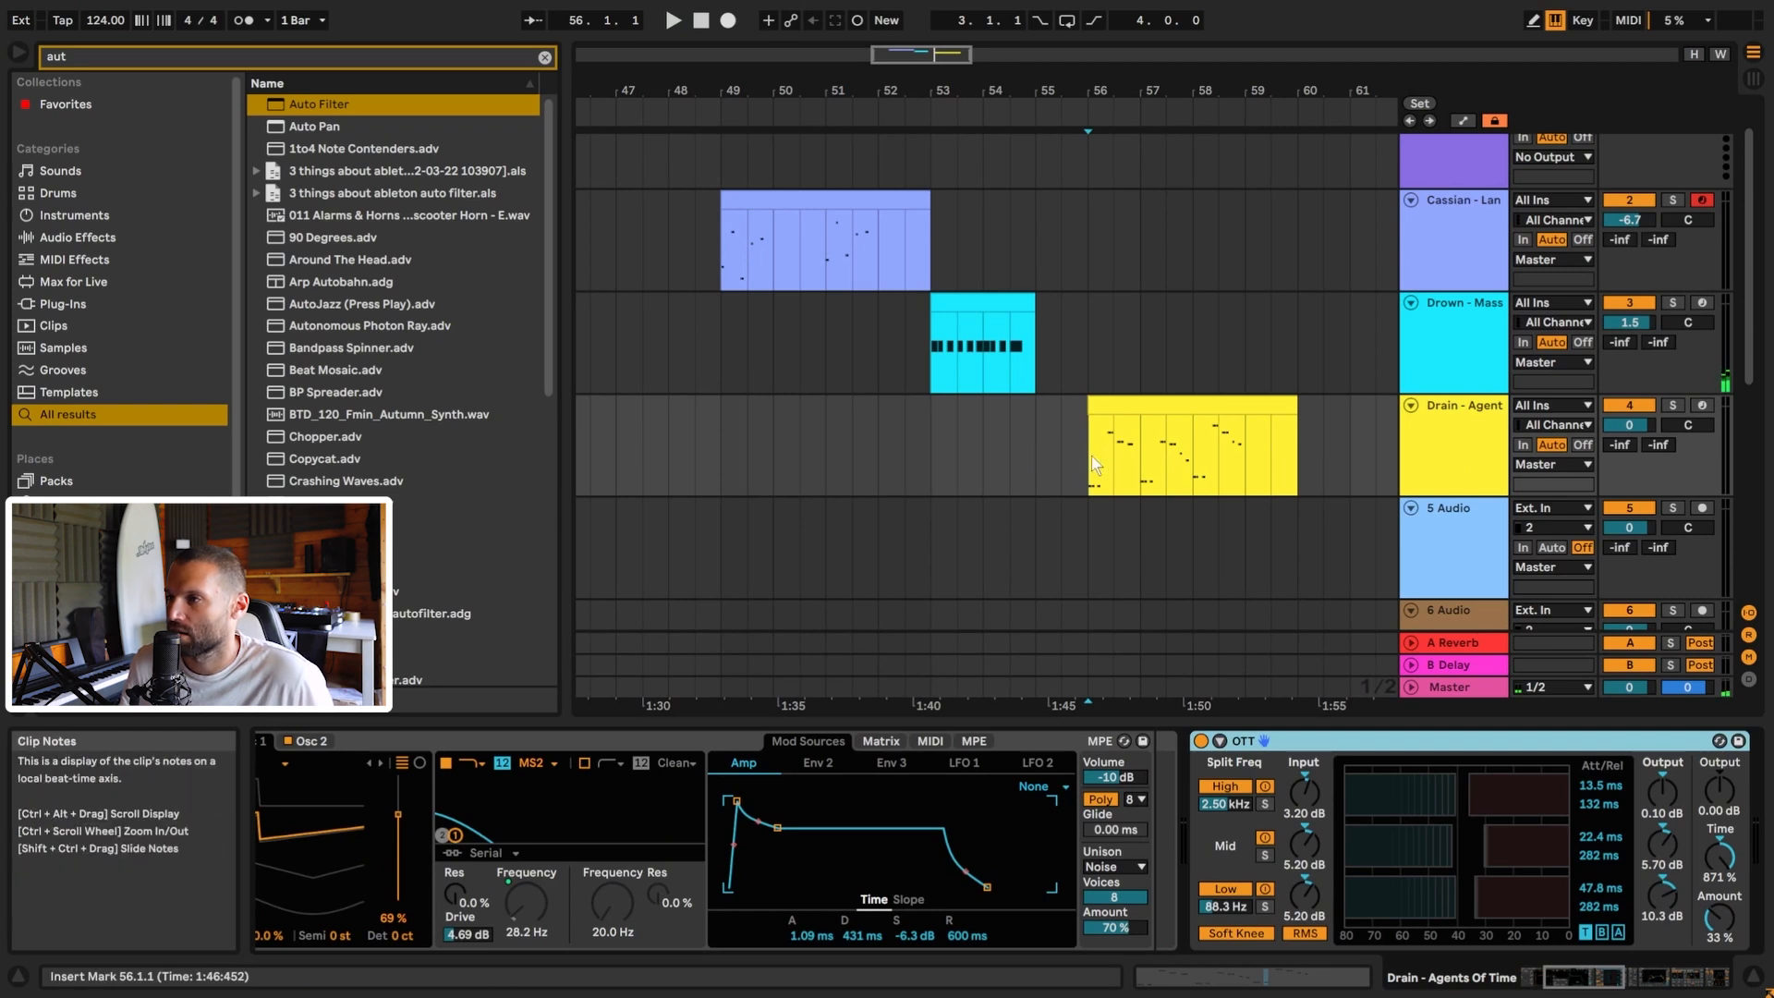
Return to Ableton Live, select the Drain track and audition its clip from bar 56 and from bar 58.
left_click(1446, 455)
left_click_drag(942, 55, 969, 61)
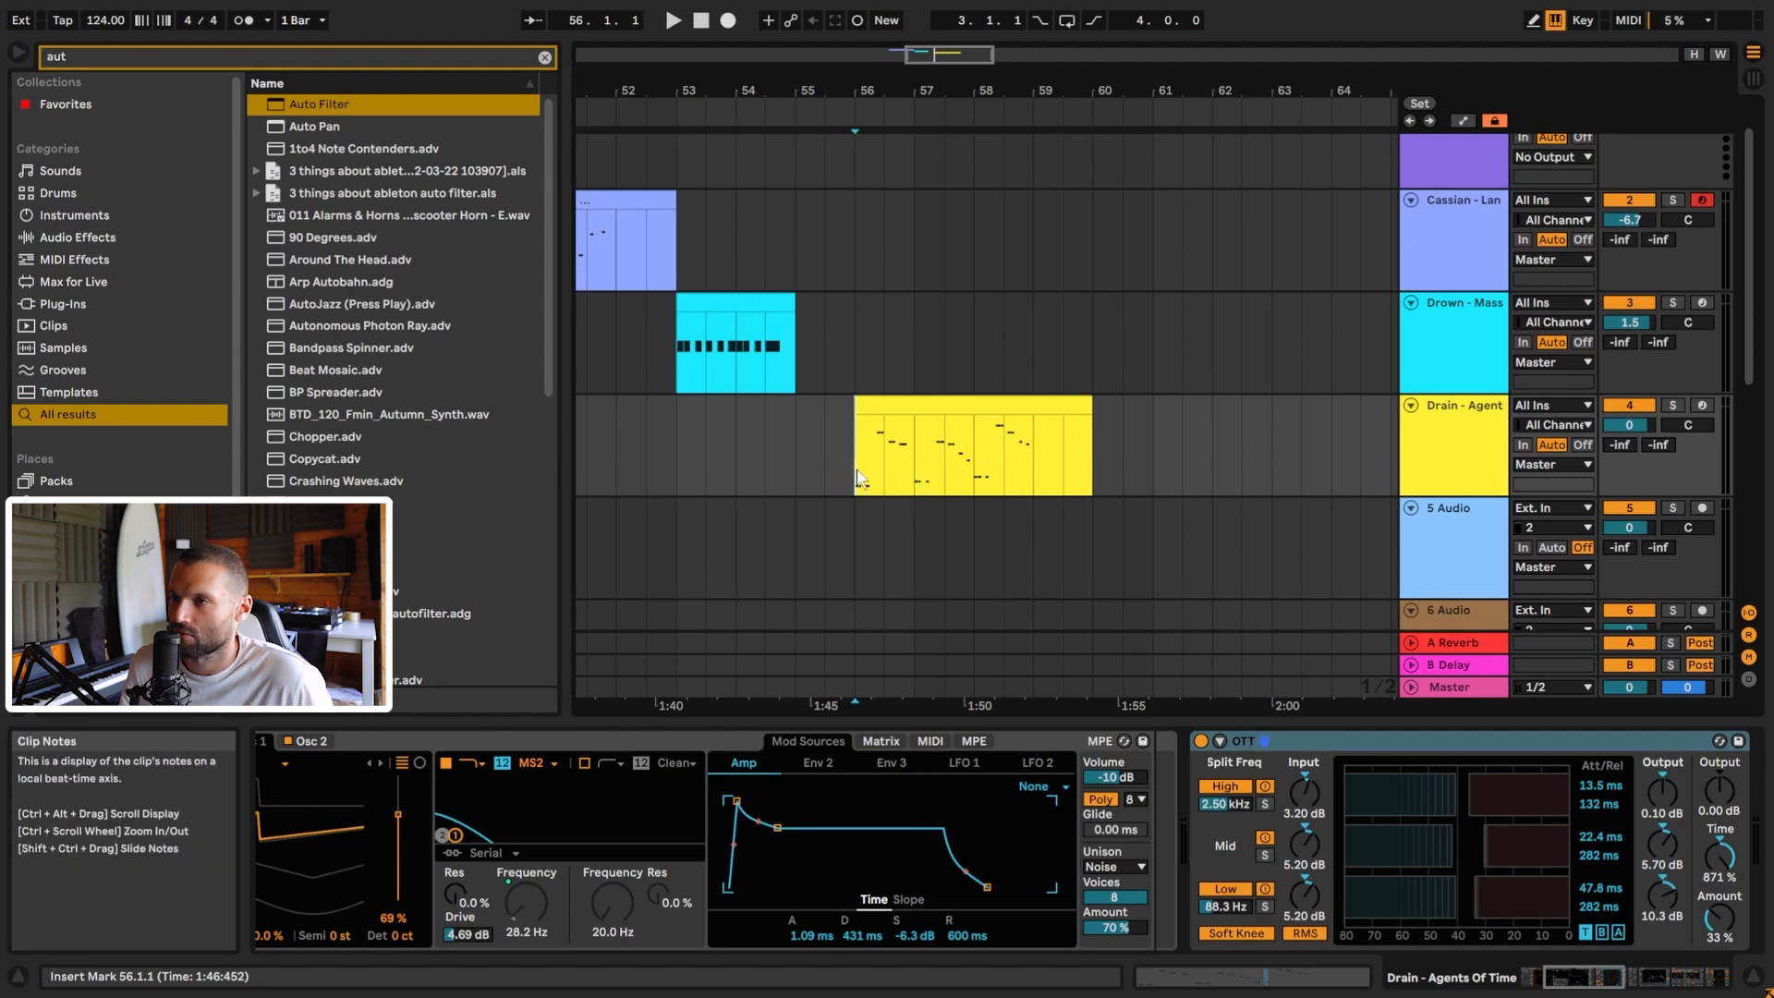
key("space")
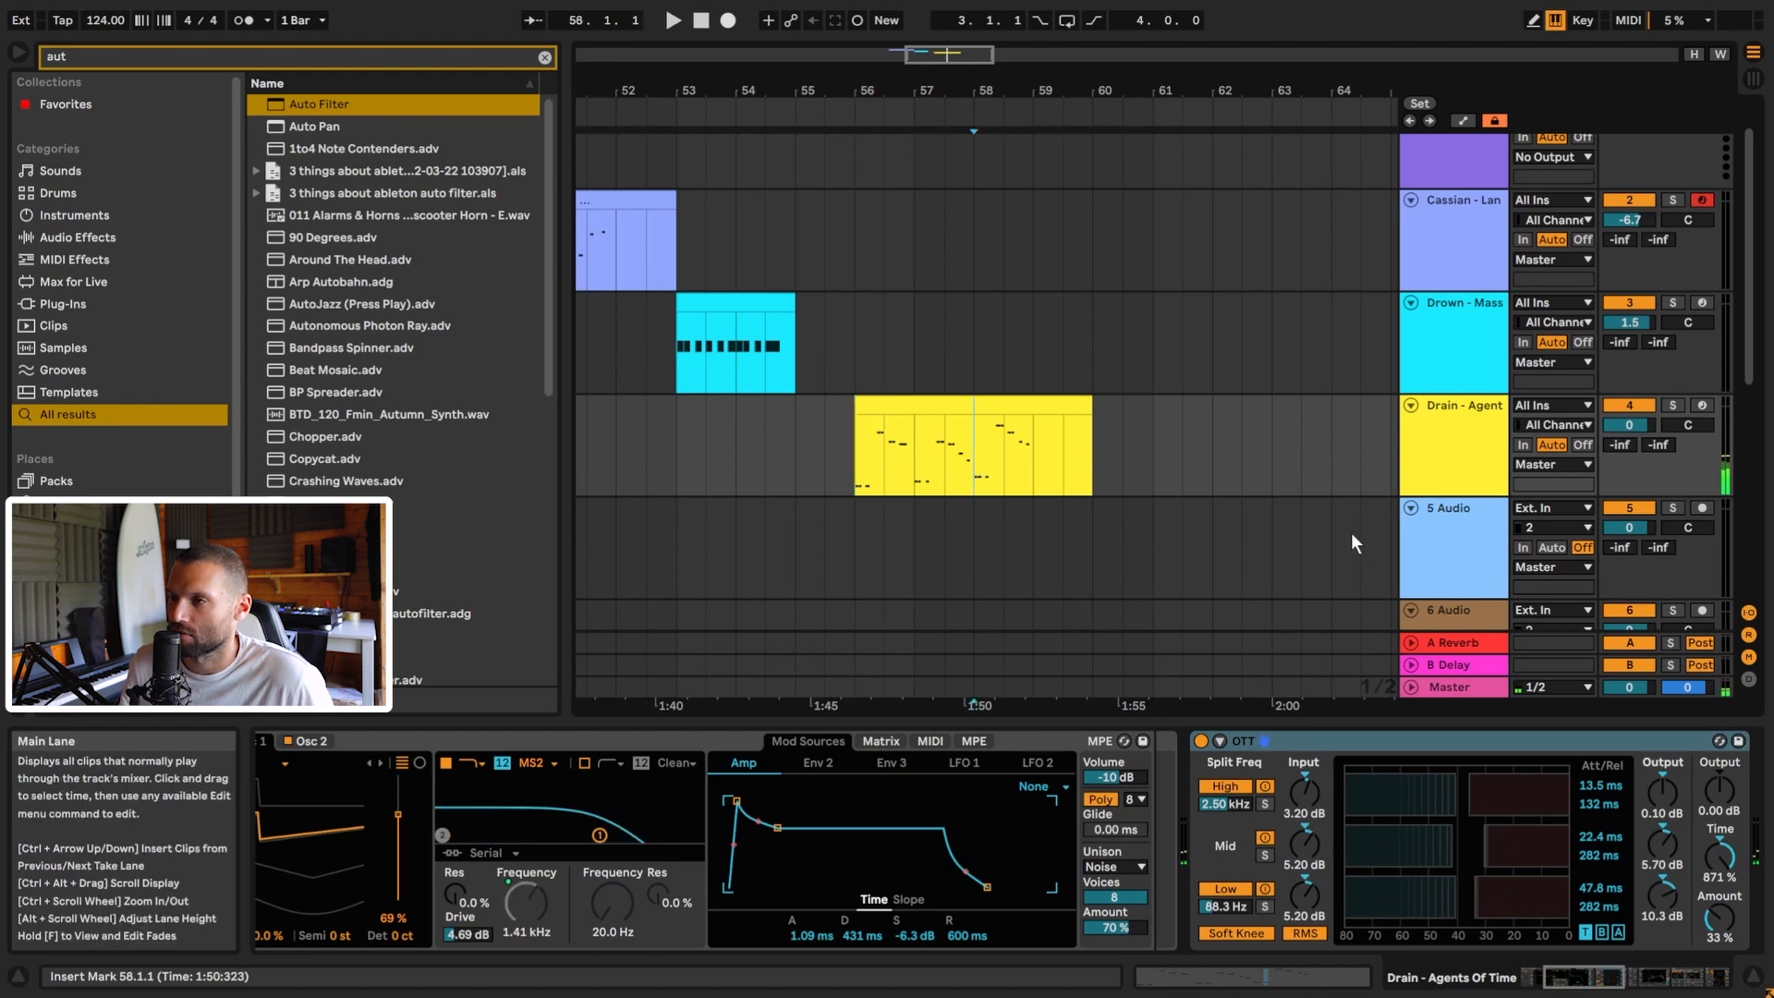
key("space")
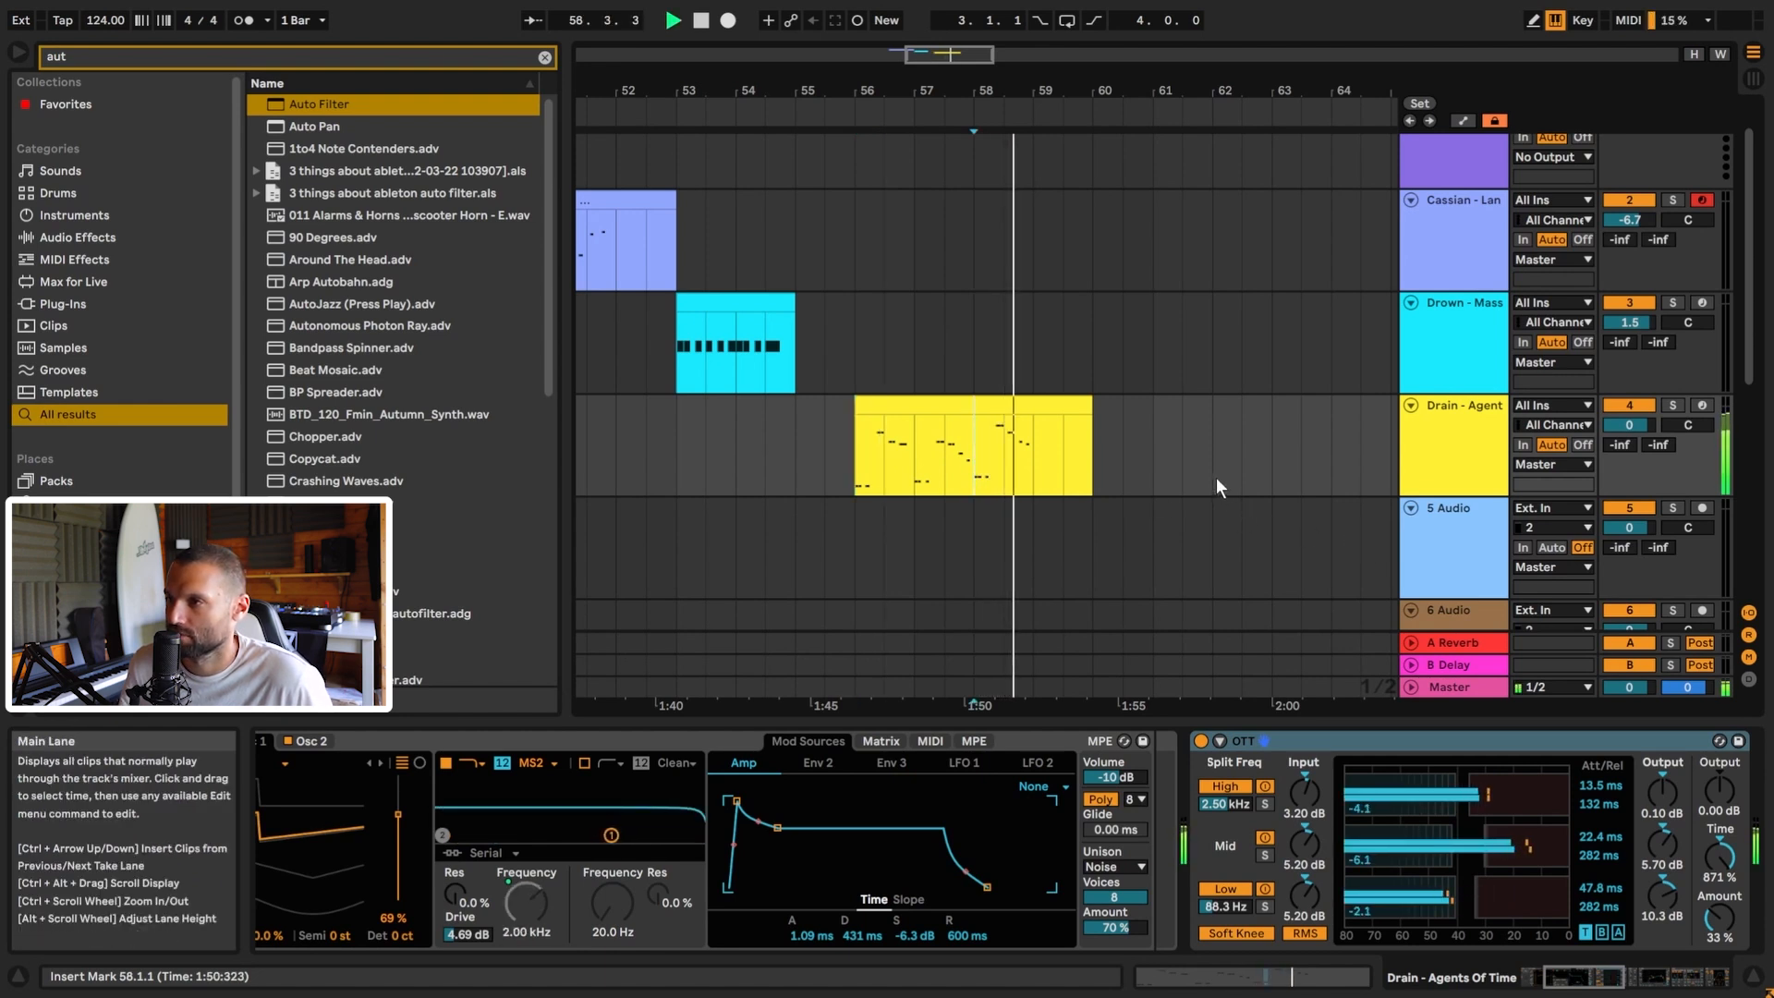
key("space")
Reset the insert marker to bar 56 and audition the Drain clip once more from its beginning.
left_click_drag(866, 476, 951, 467)
left_click_drag(837, 458, 994, 467)
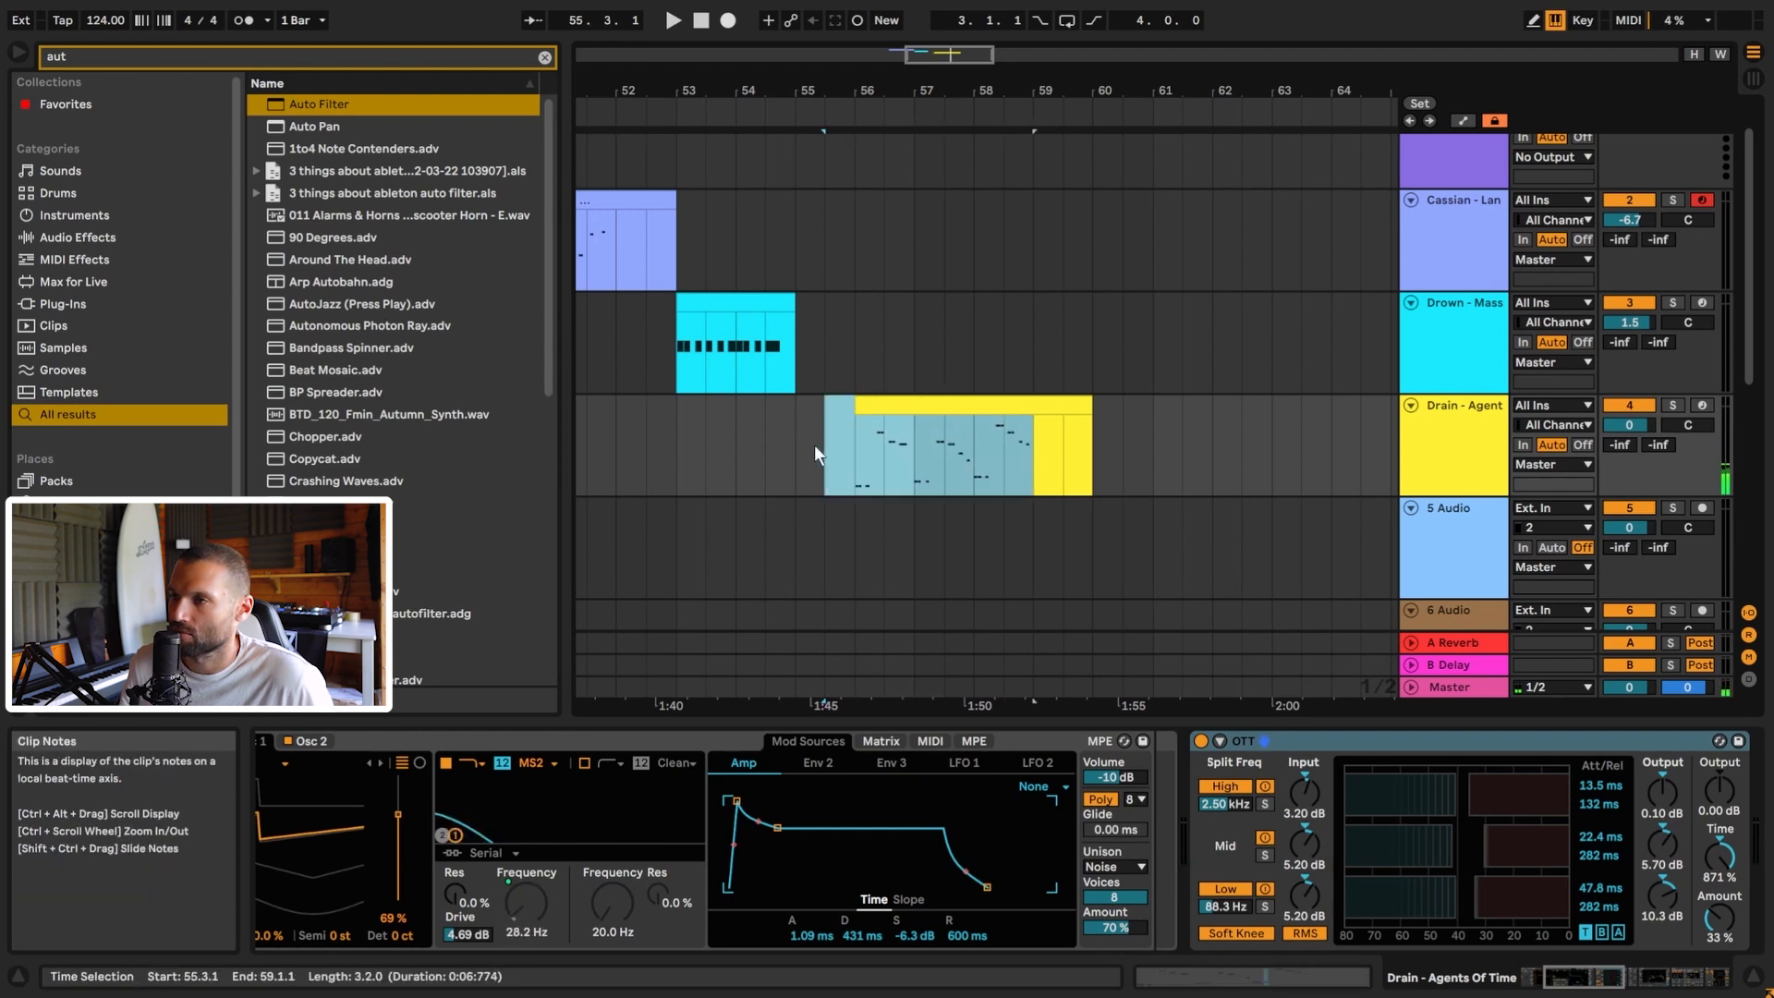
left_click(848, 455)
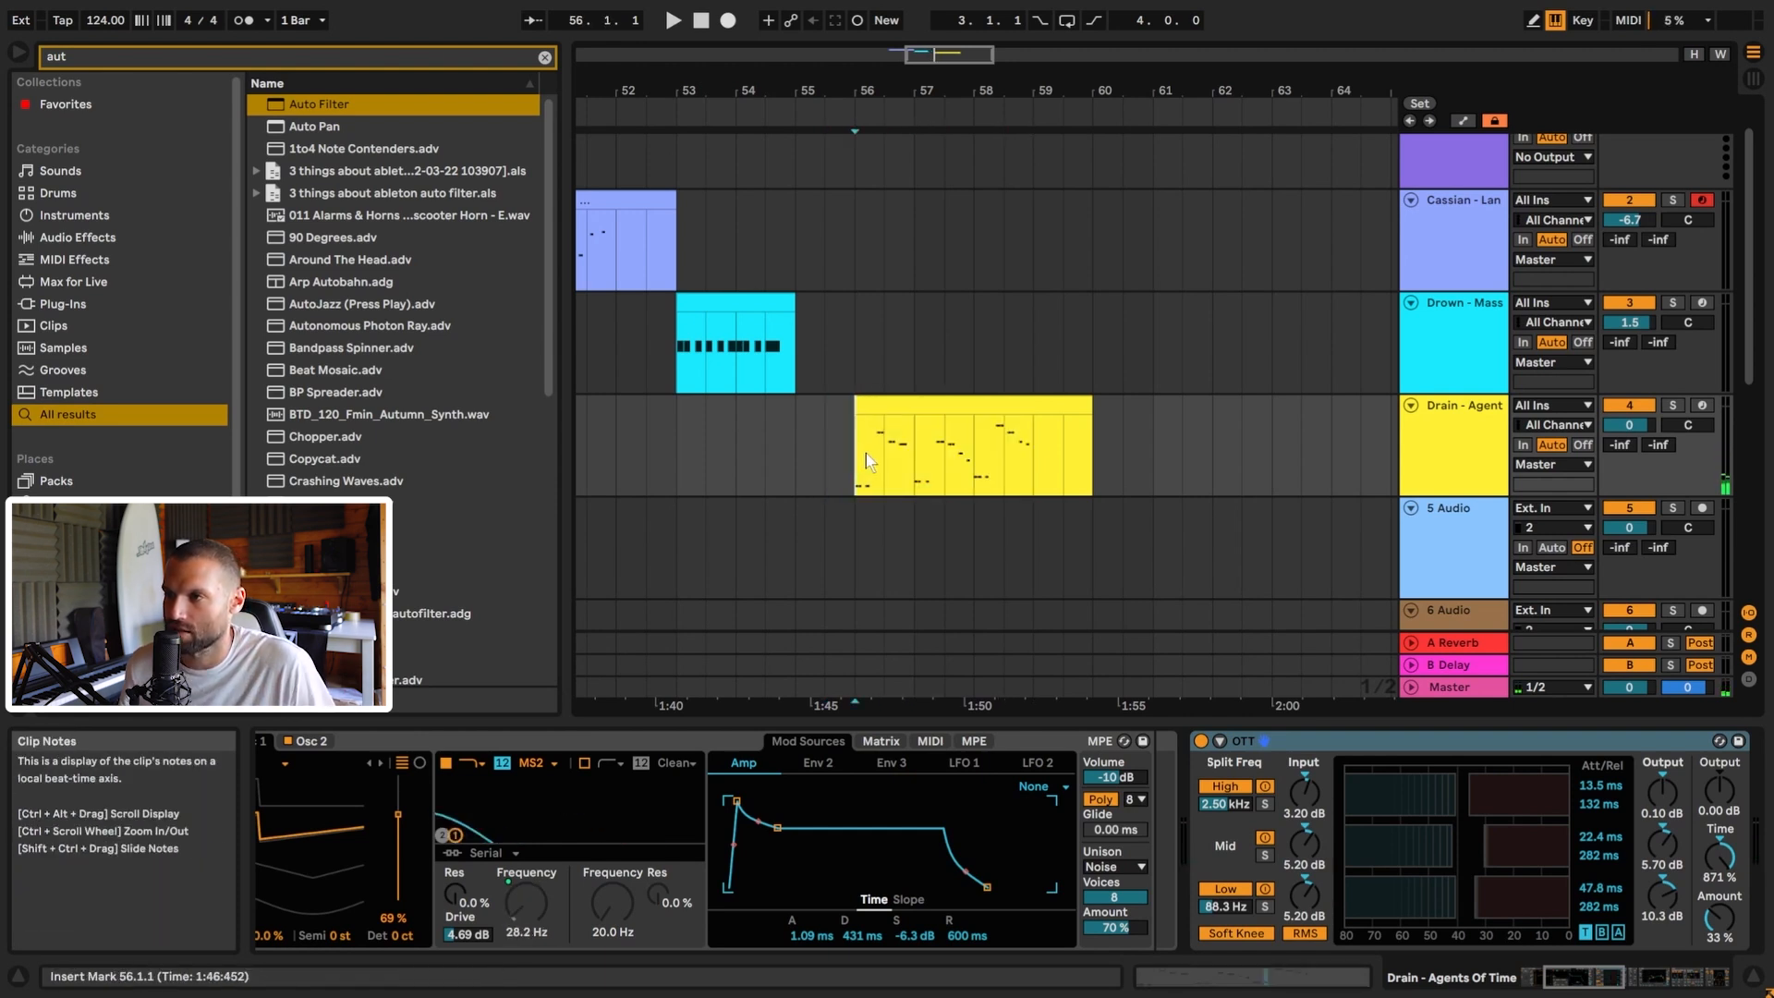
key("space")
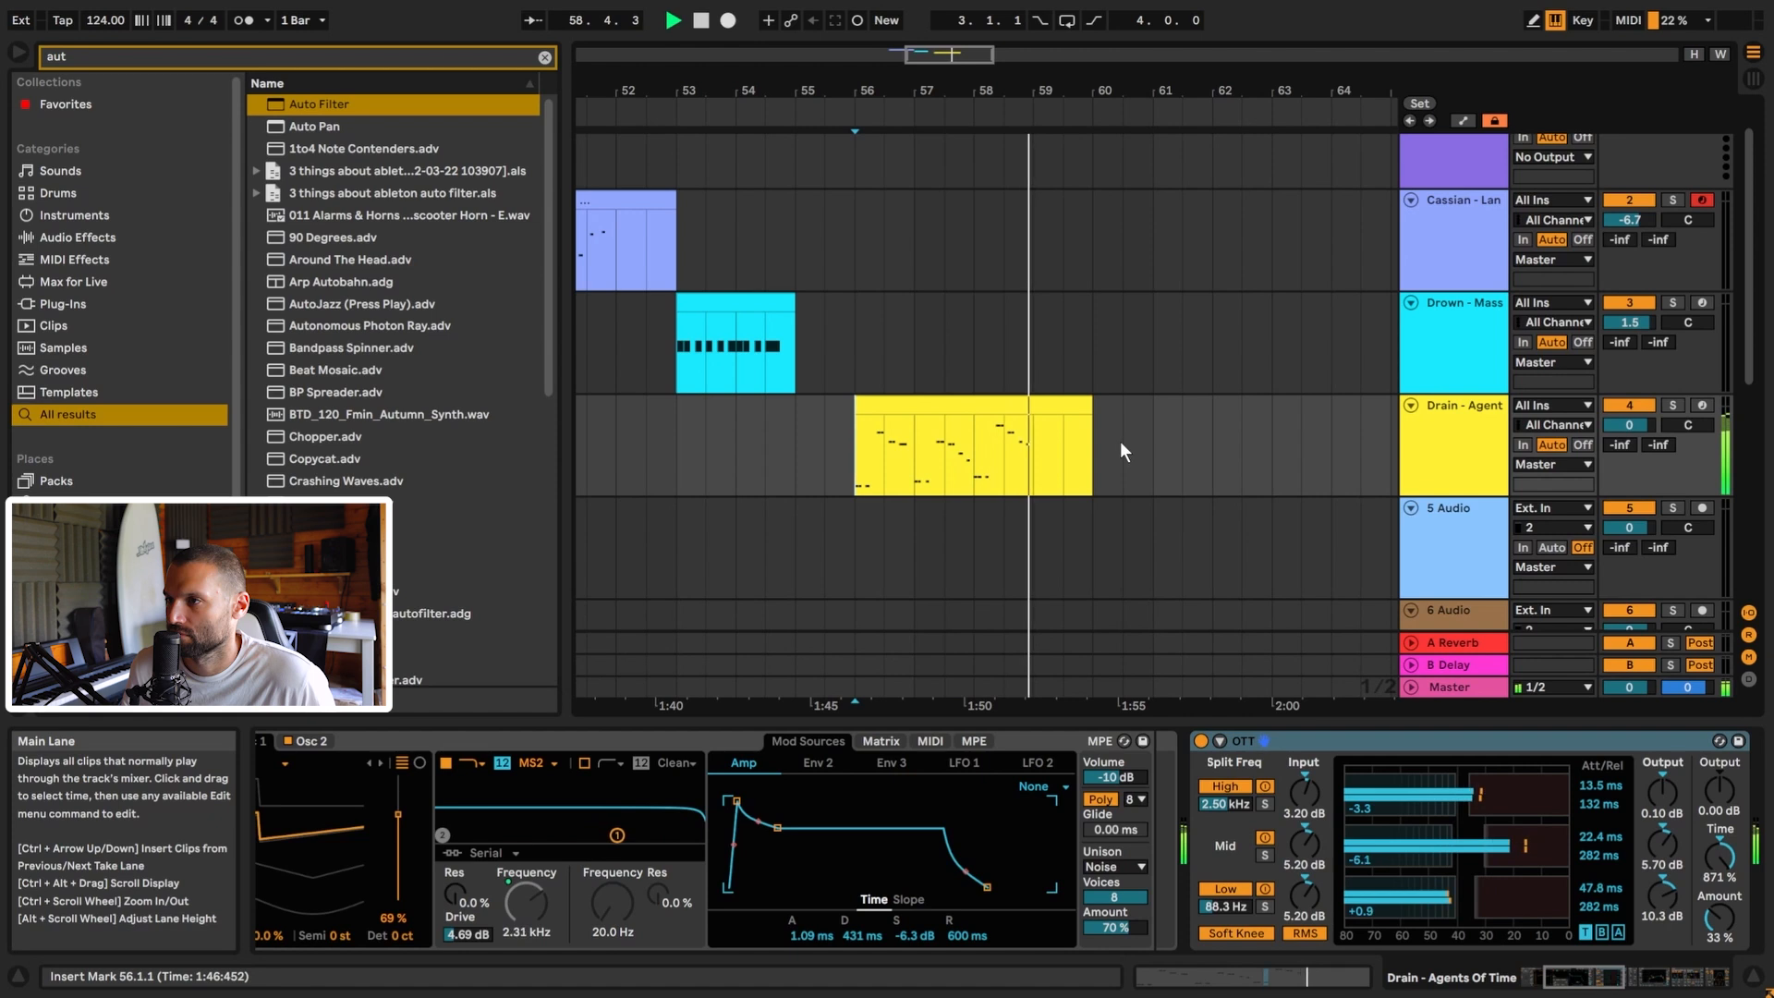
key("space")
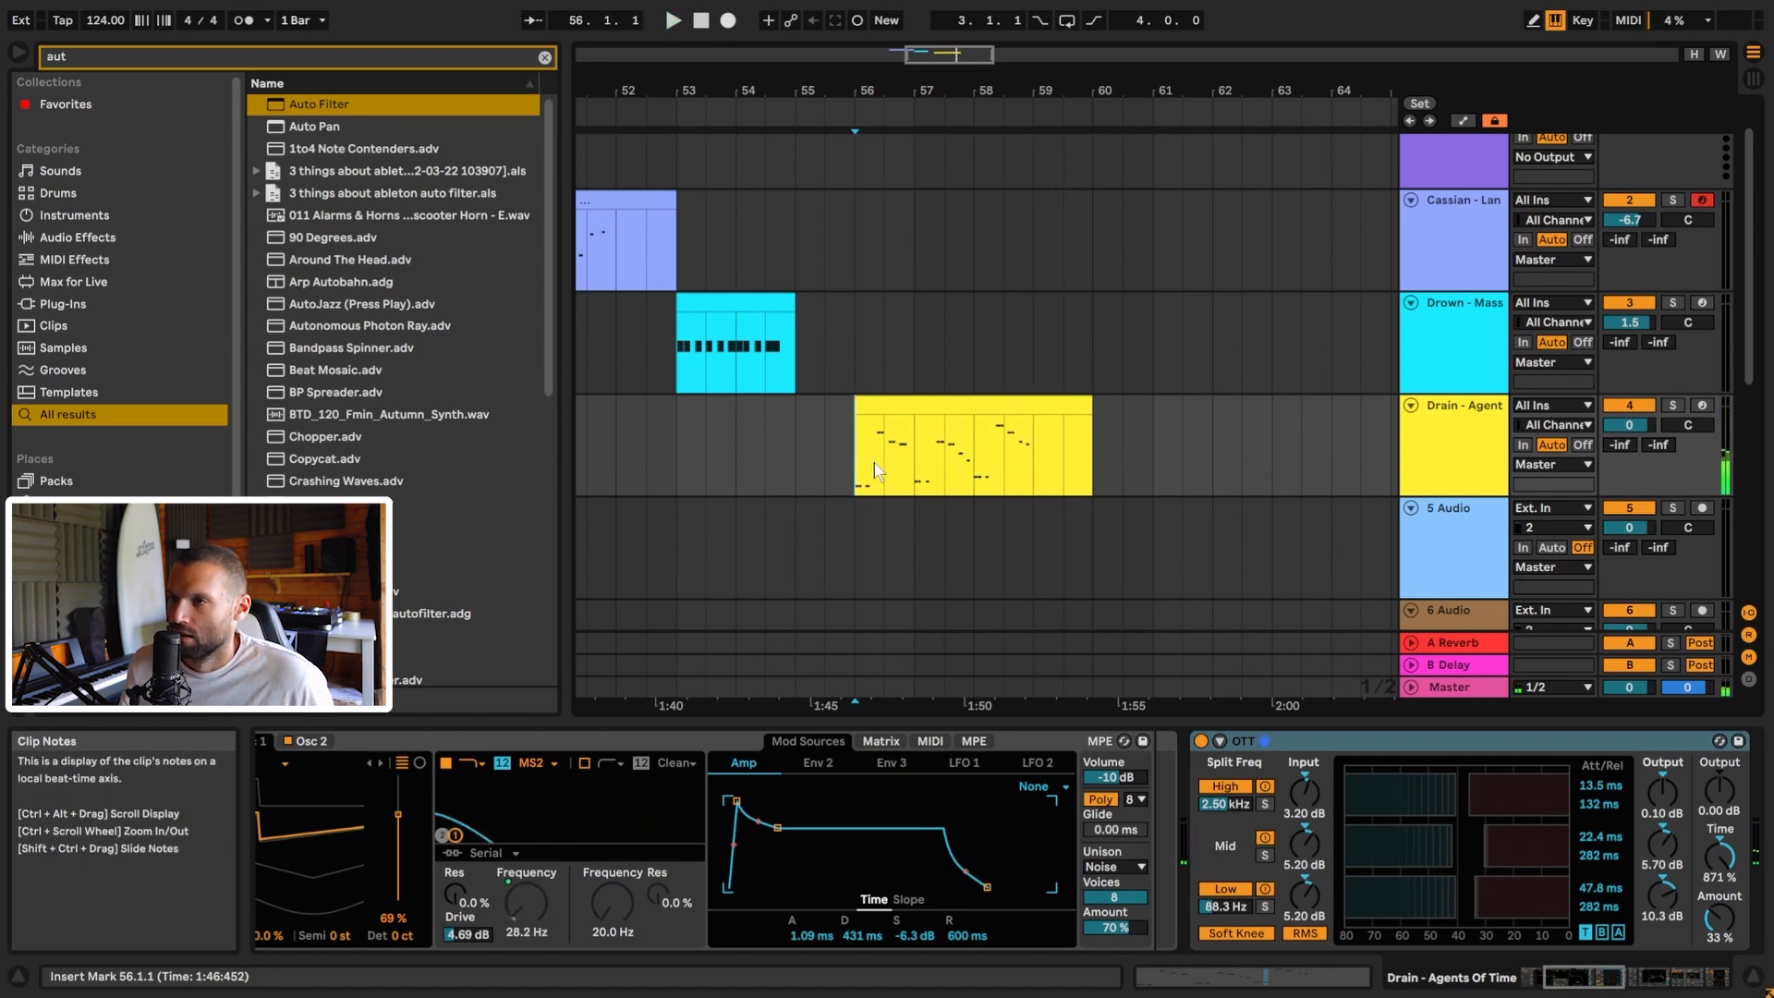
left_click(904, 404)
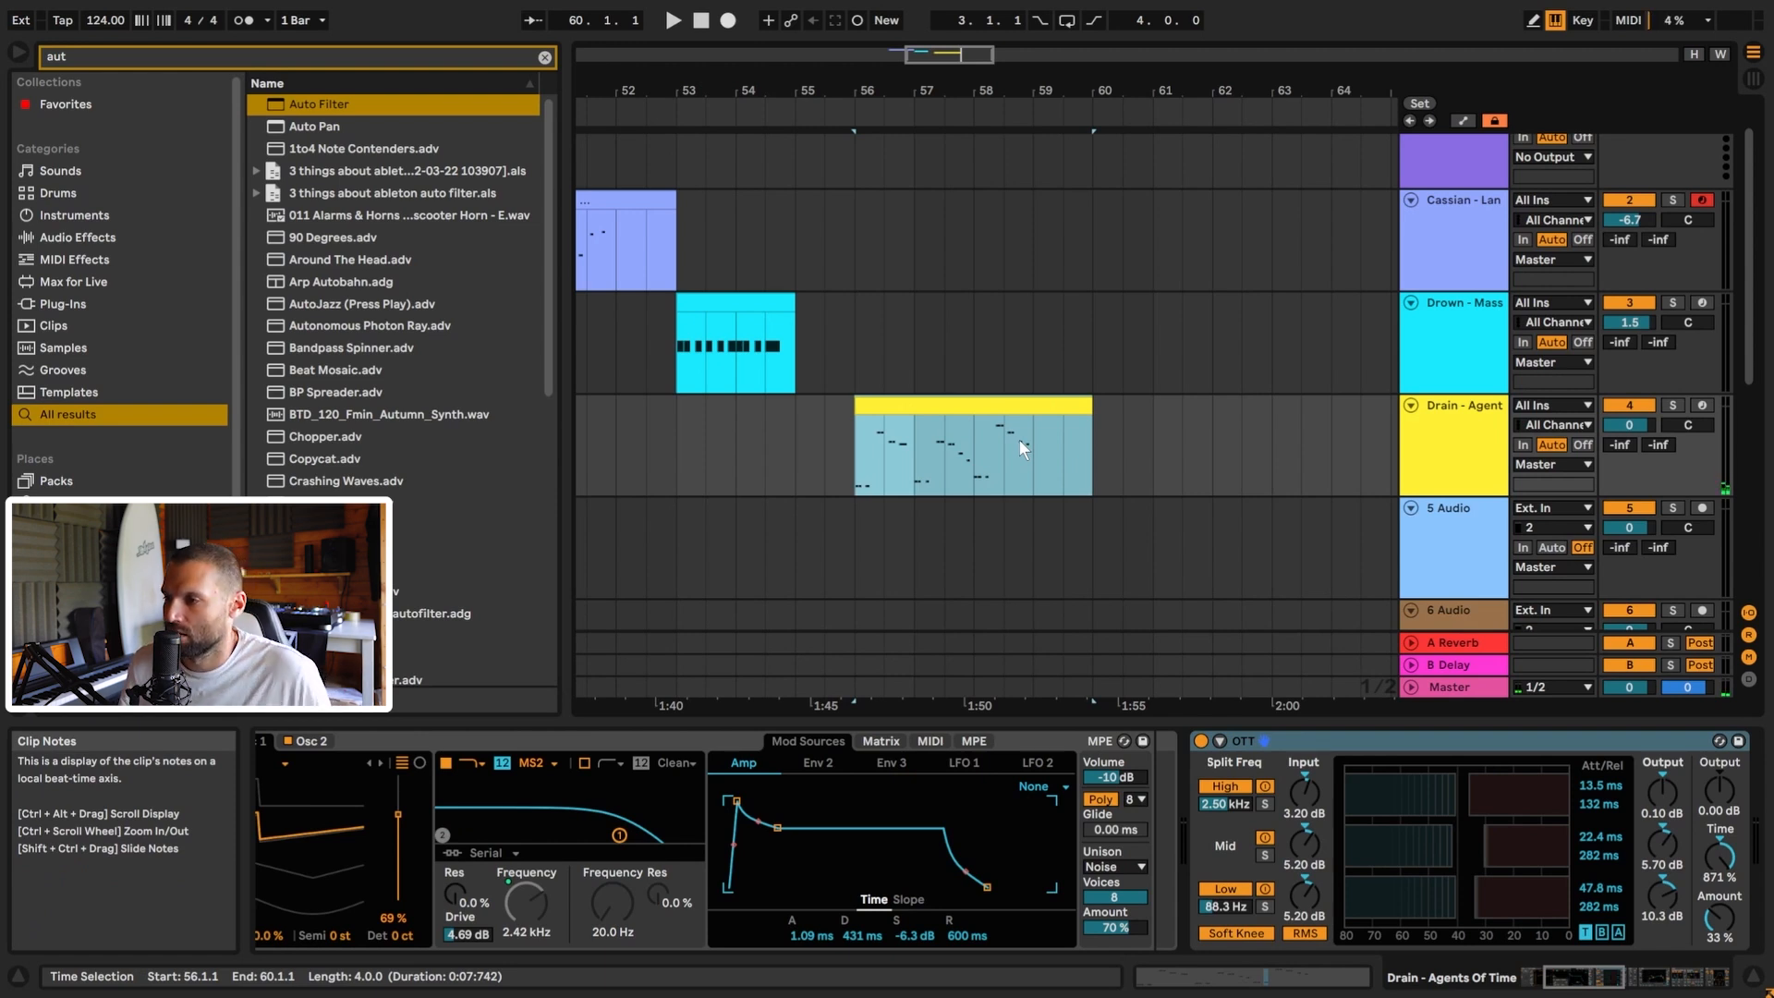
left_click(868, 466)
Bypass the effects that follow Wavetable in the Drain track's device chain.
left_click_drag(1656, 965, 1755, 956)
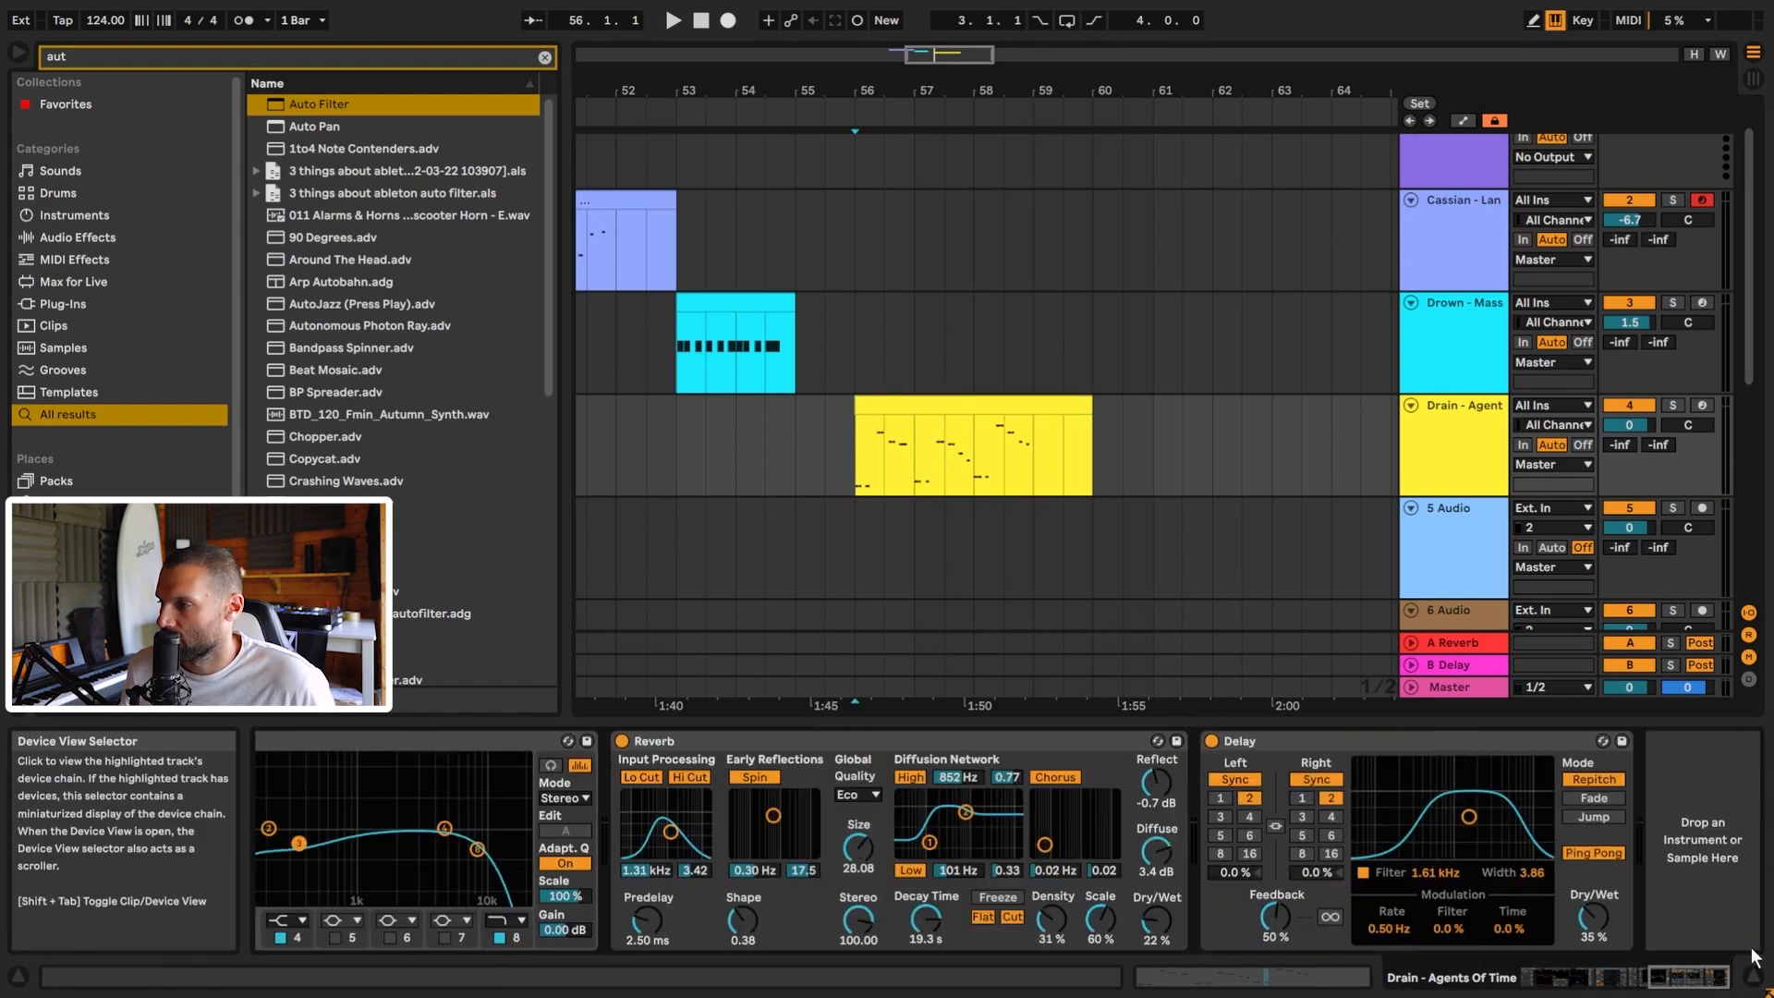
left_click(1559, 985)
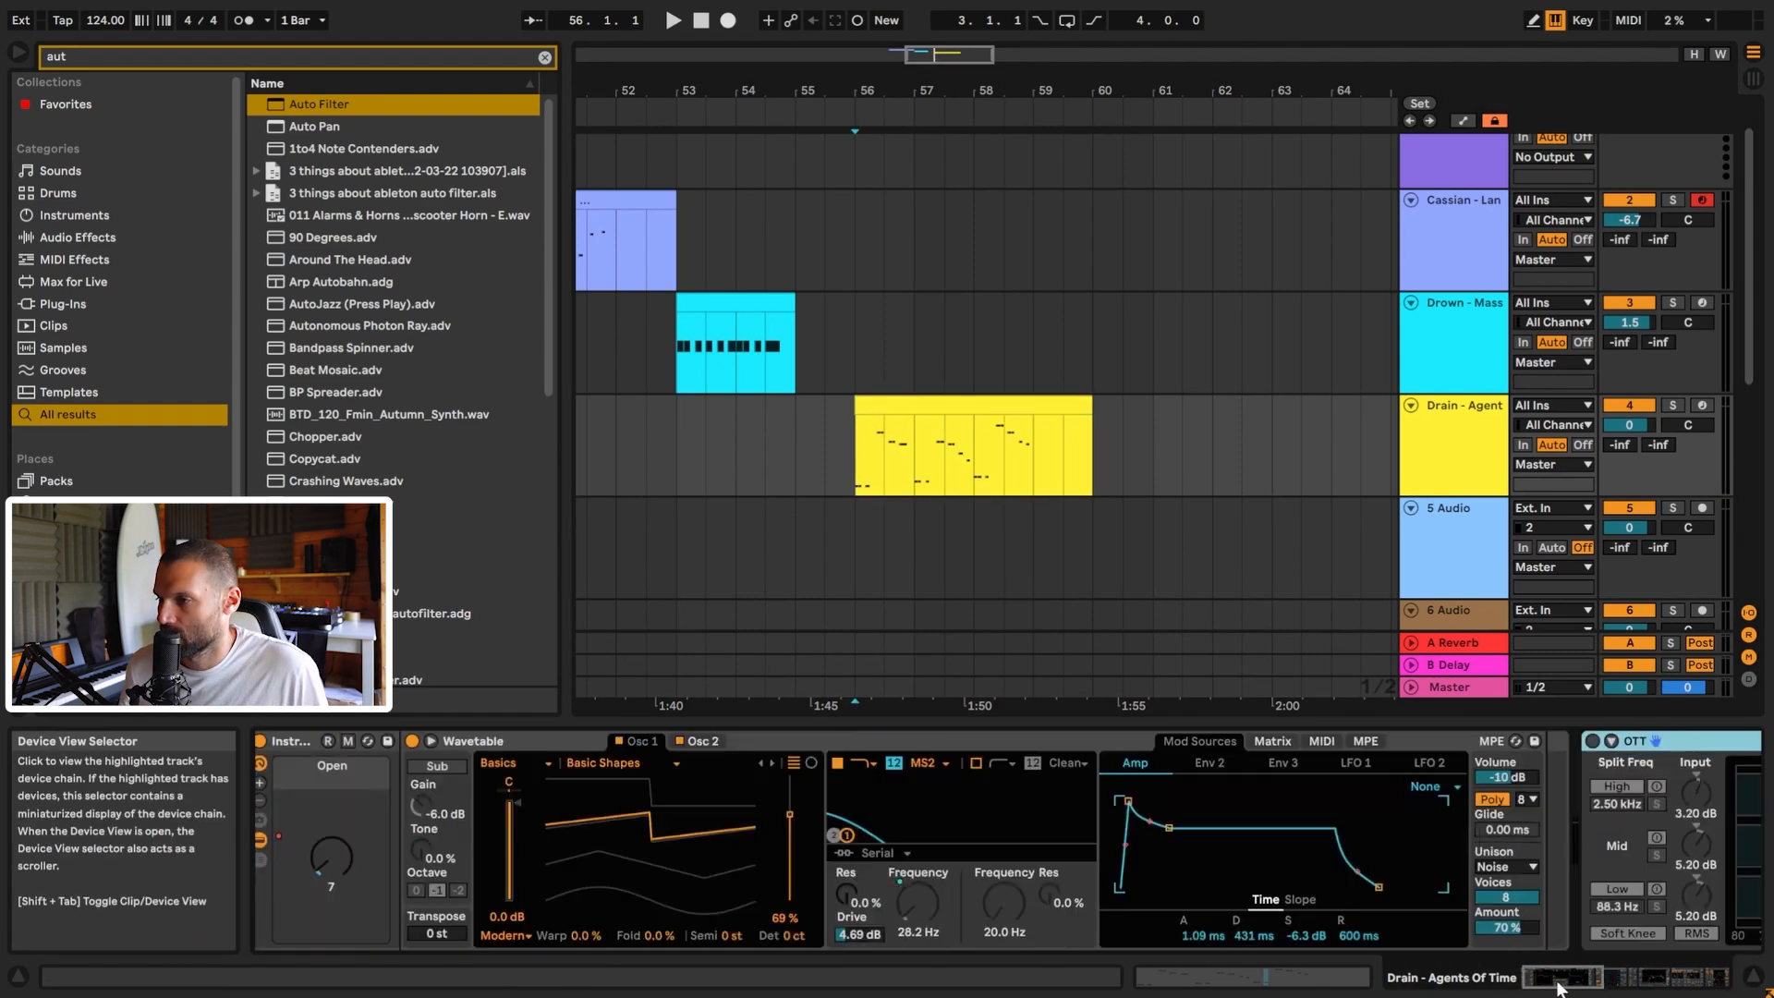
Switch off Wavetable's first filter and Osc 2 on the Drain track, and audition the reduced sound.
left_click(718, 742)
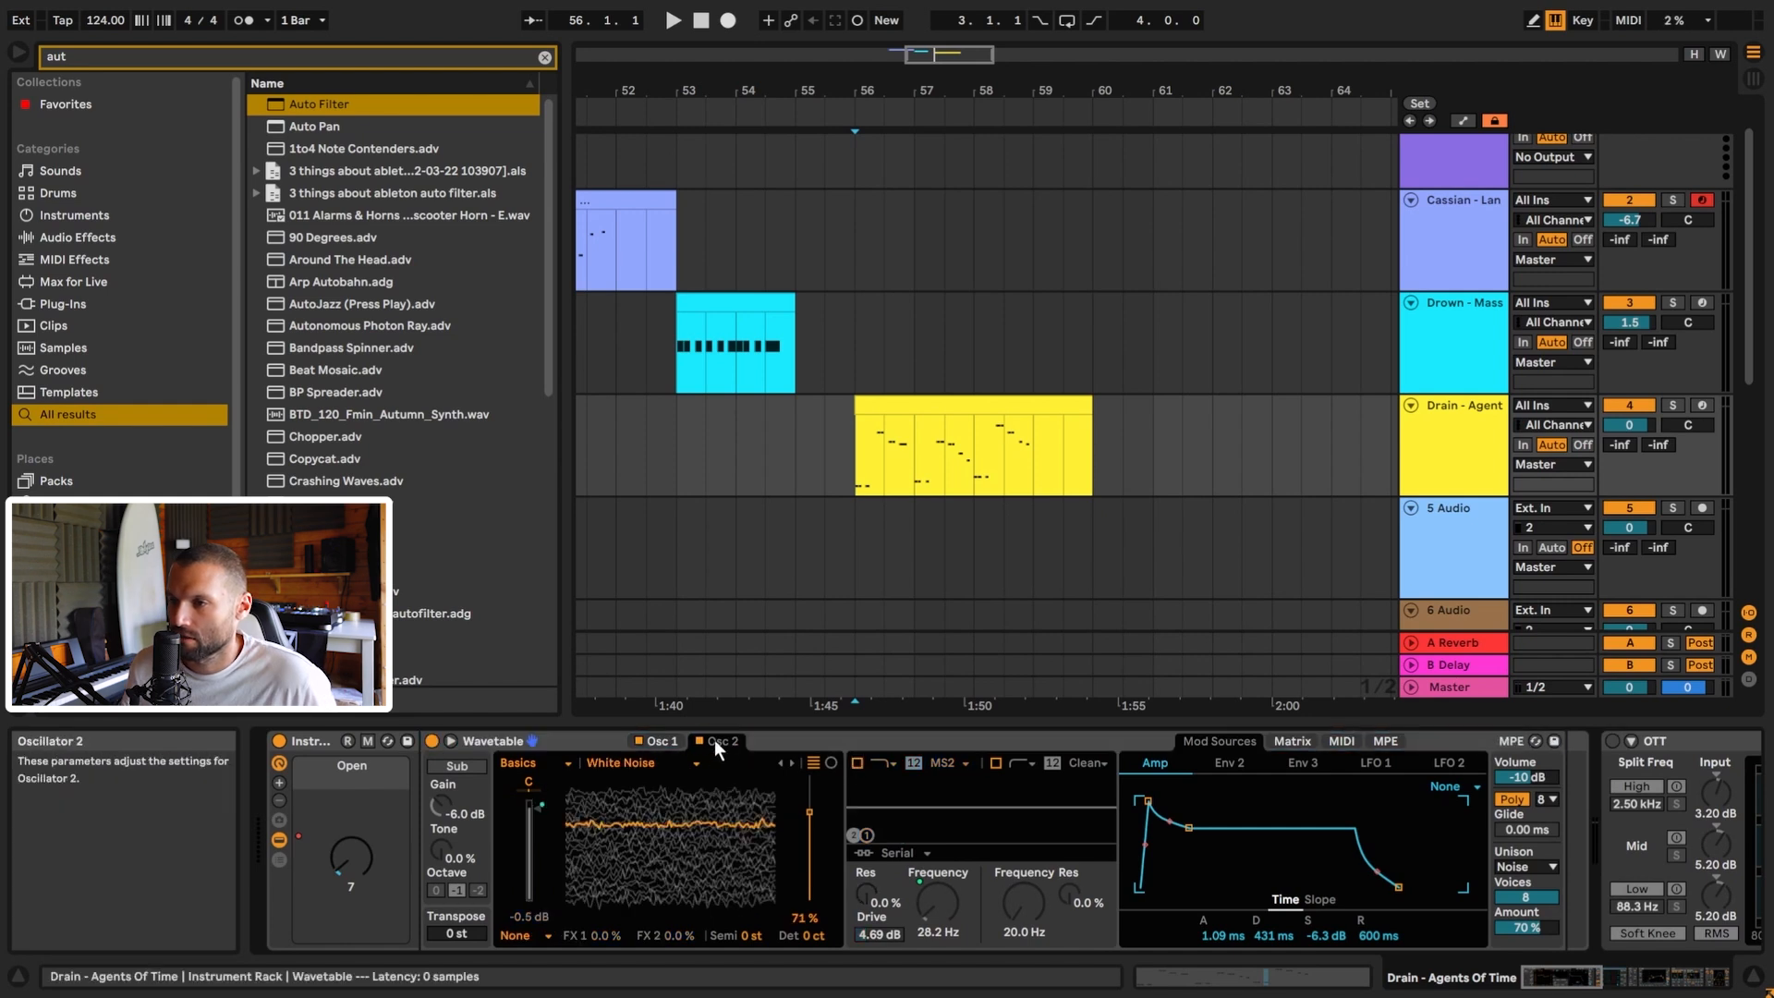
left_click(698, 740)
key("space")
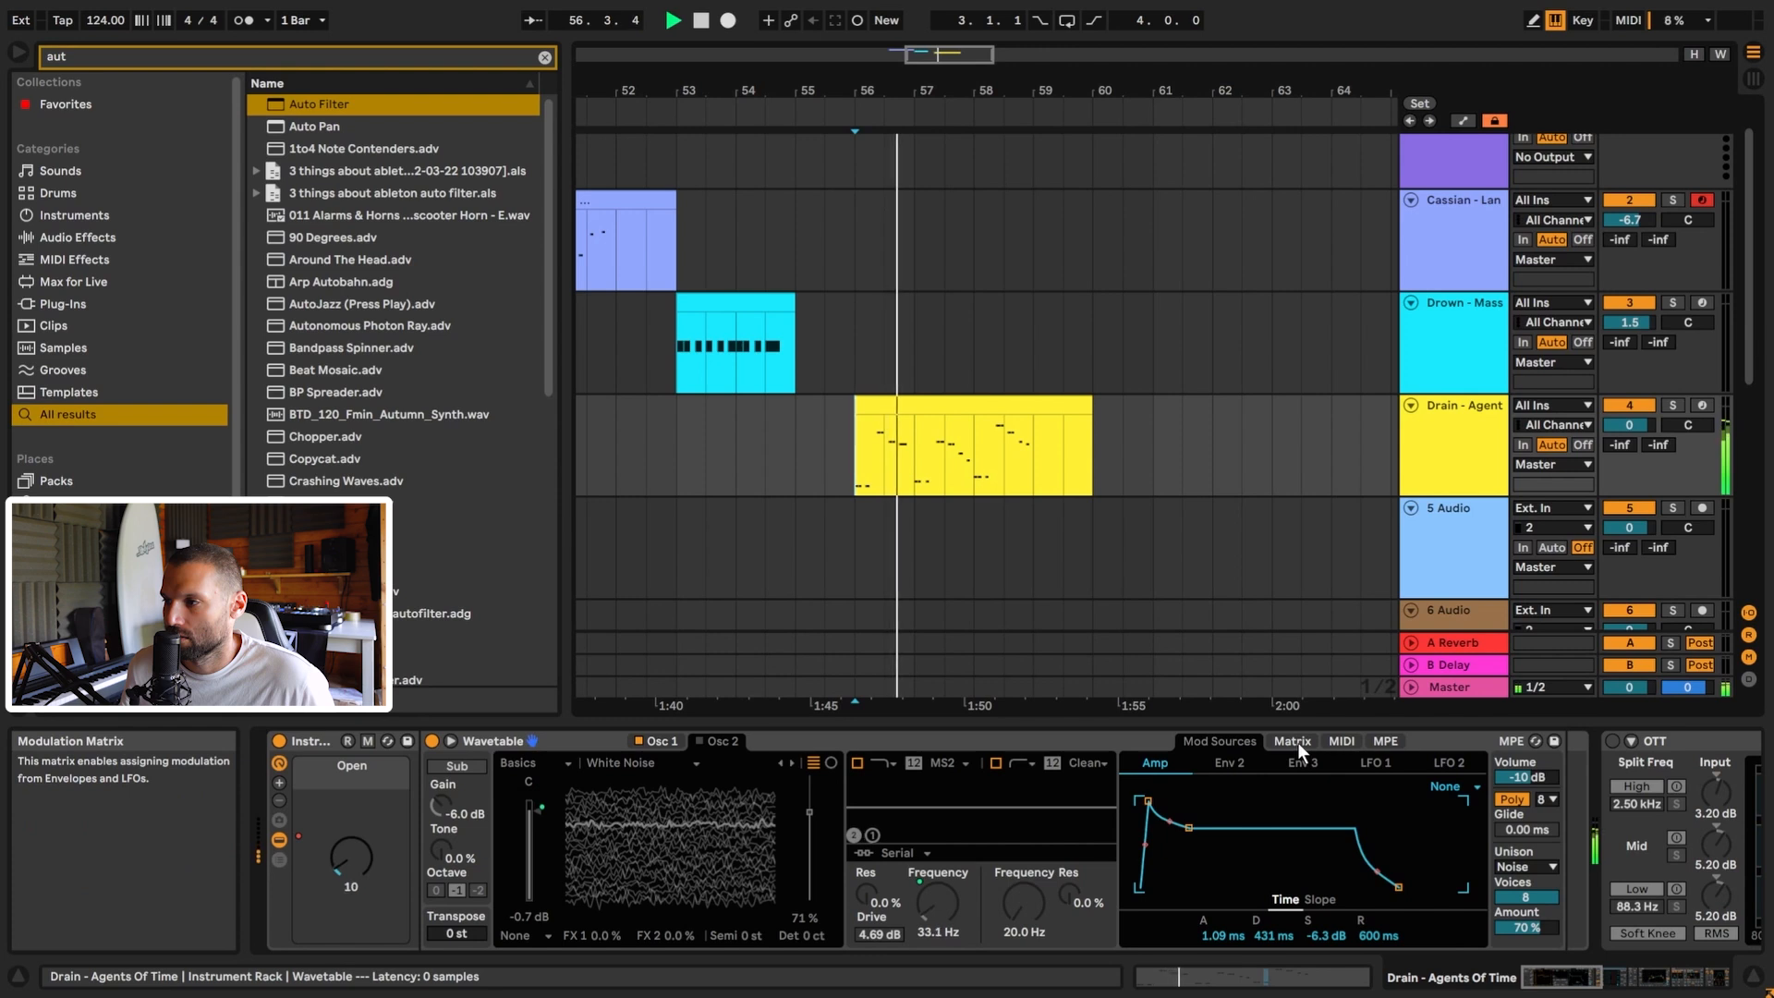
key("space")
Set the Global Mod amount in Wavetable's modulation matrix to 0.0% and audition the Drain clip.
left_click(1292, 740)
left_click_drag(1456, 935, 1456, 979)
key("space")
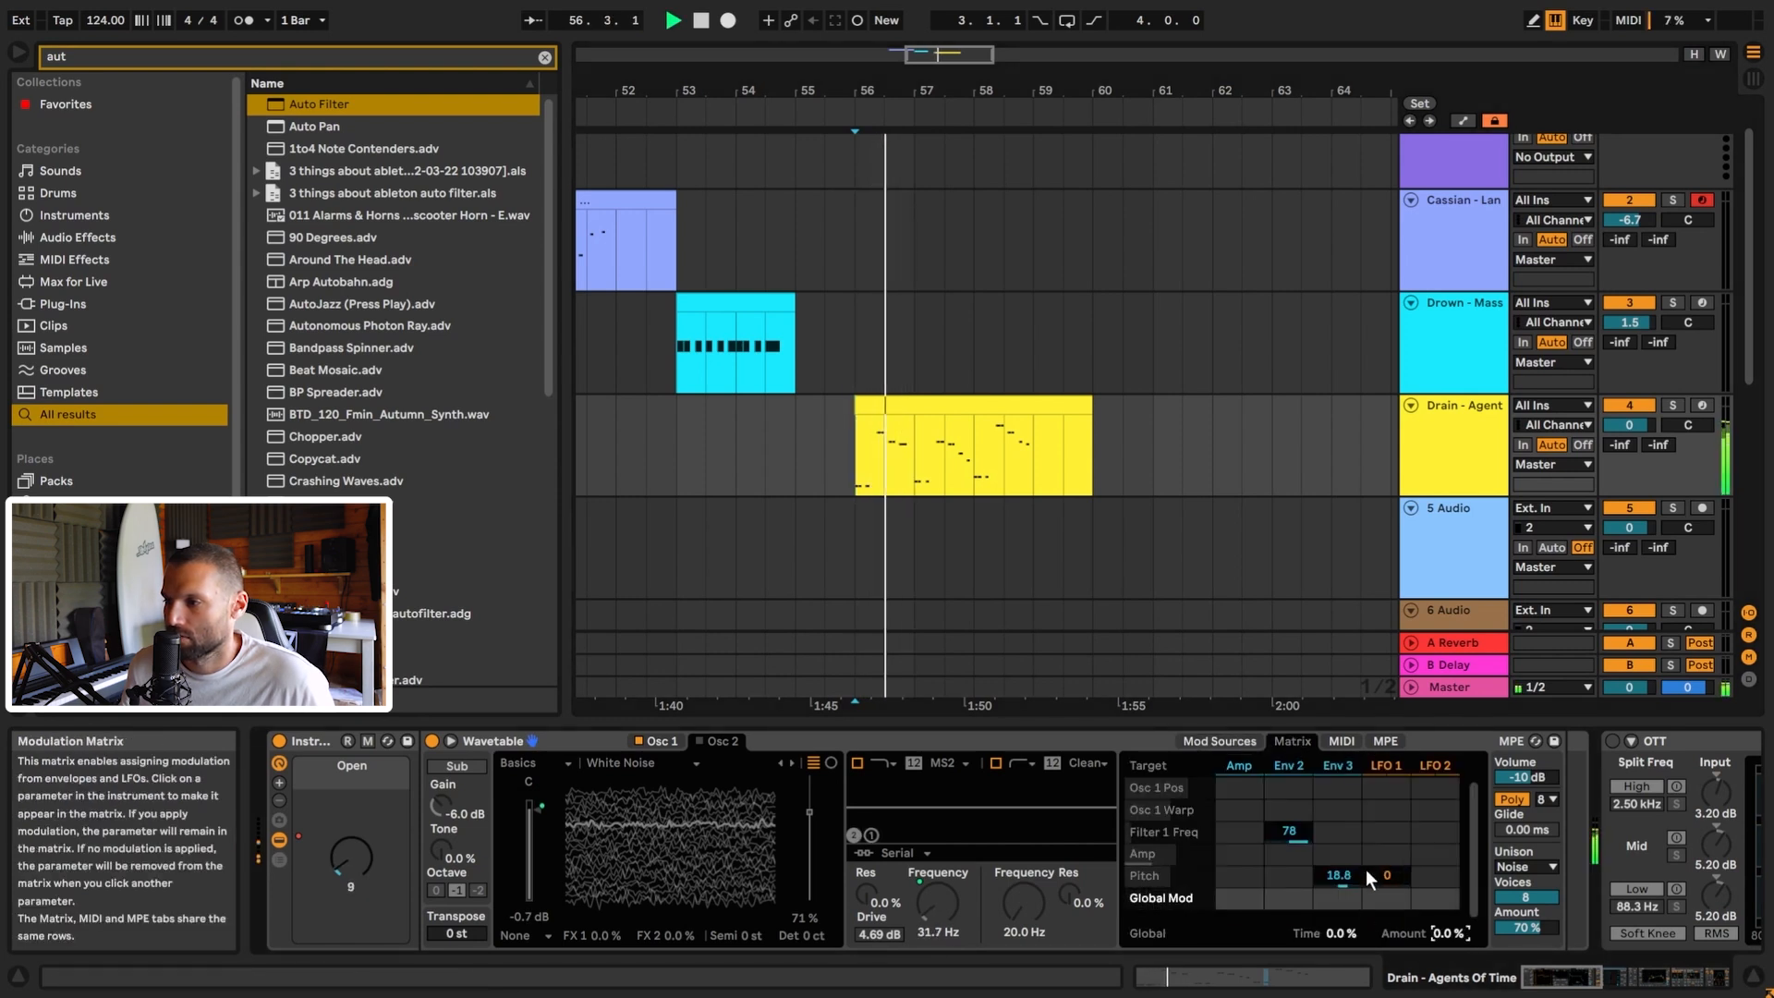
Set Wavetable's unison mode to None and audition the Drain clip without the detuned voices.
left_click(1217, 740)
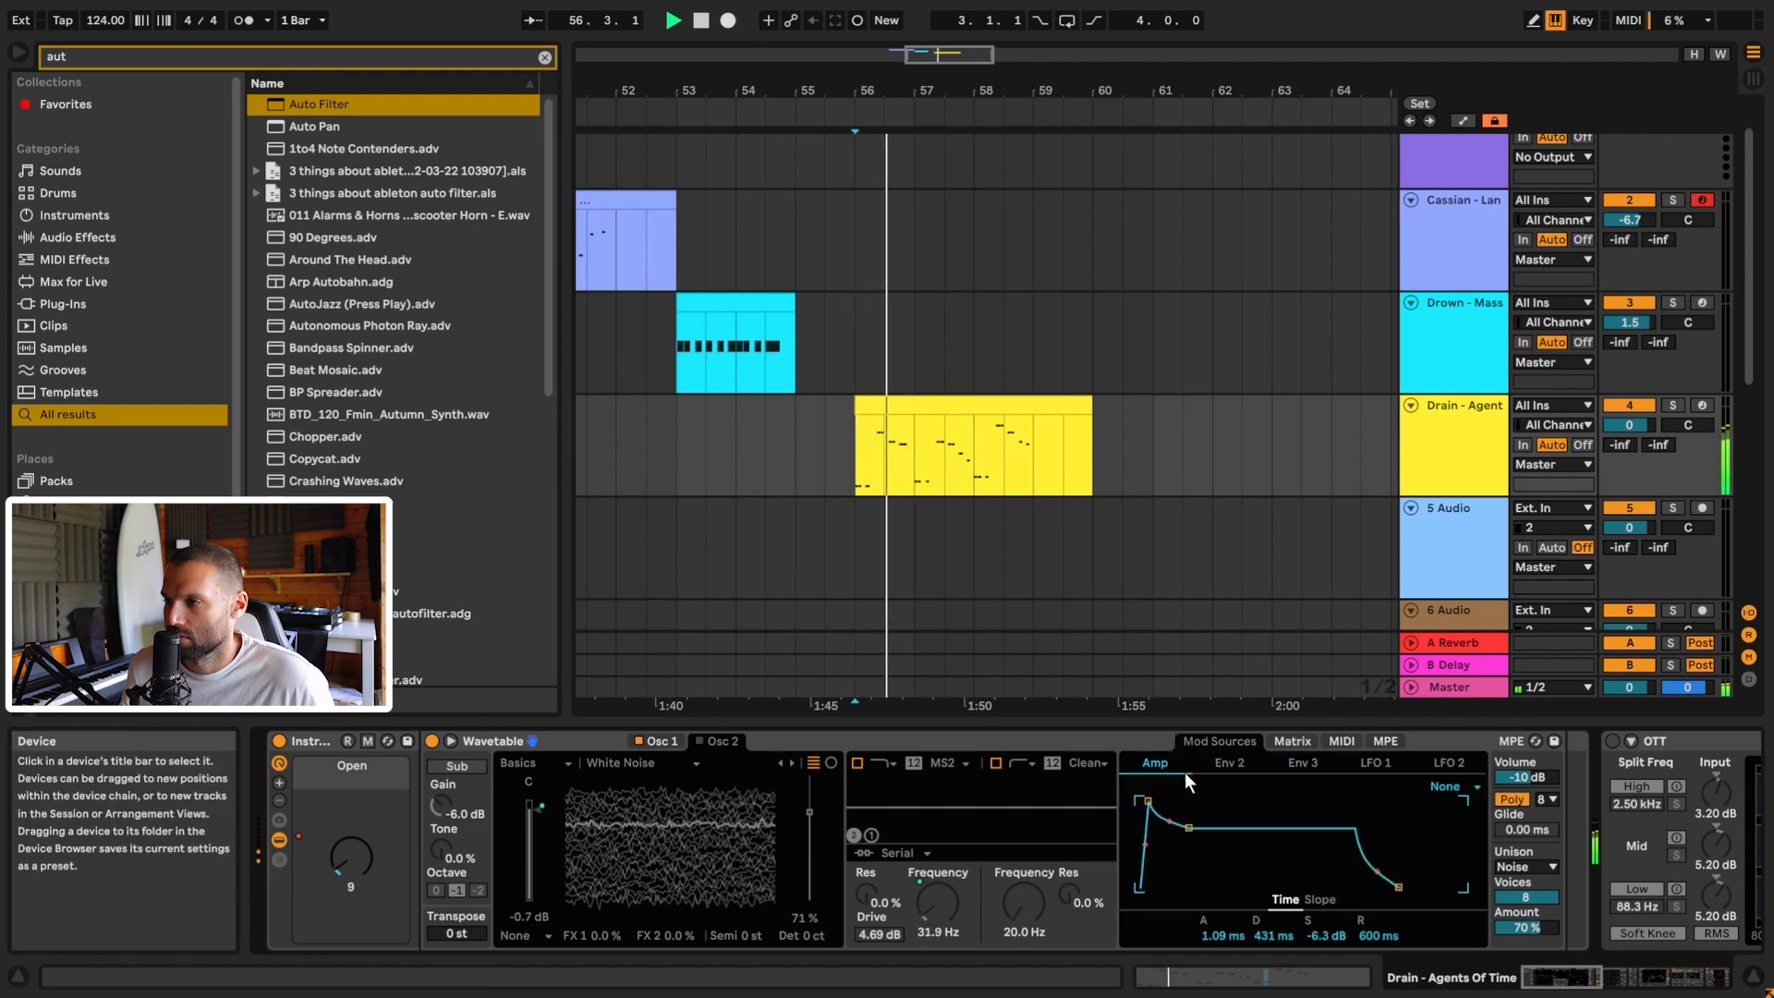
left_click(1524, 867)
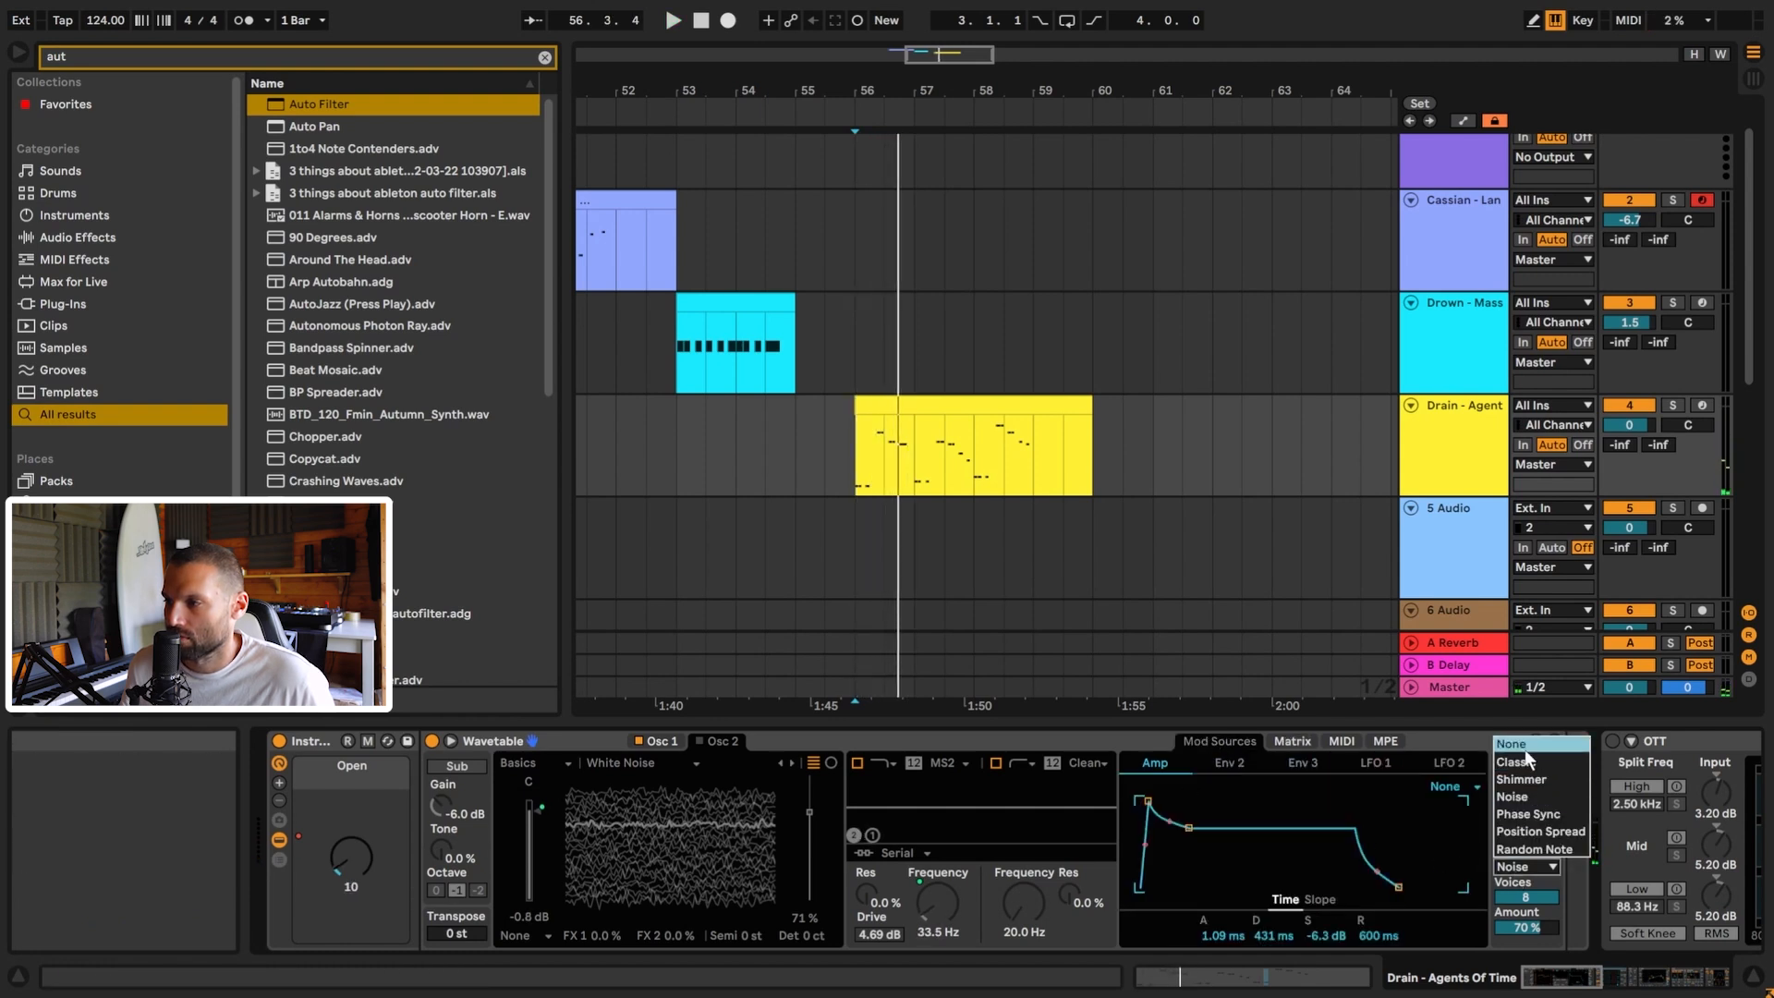
left_click(1522, 745)
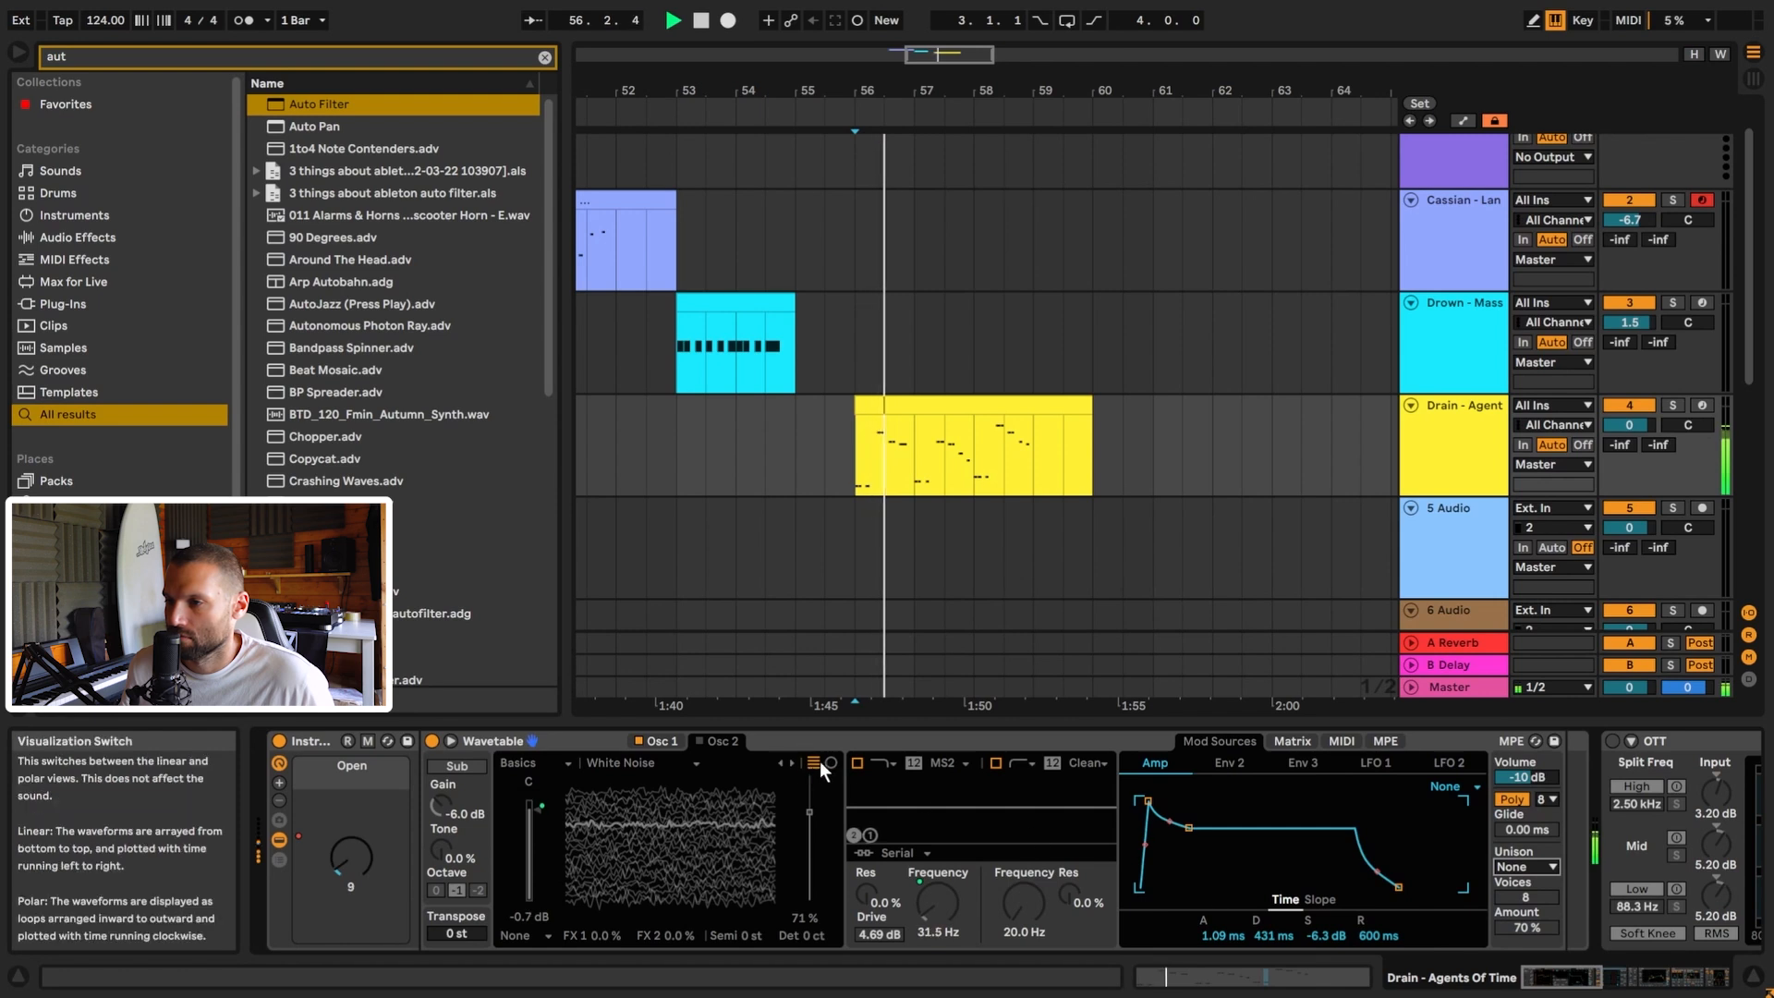
key("space")
Examine Osc 1's Basic Shapes waveform and audition it on its own in the Drain clip.
left_click(669, 740)
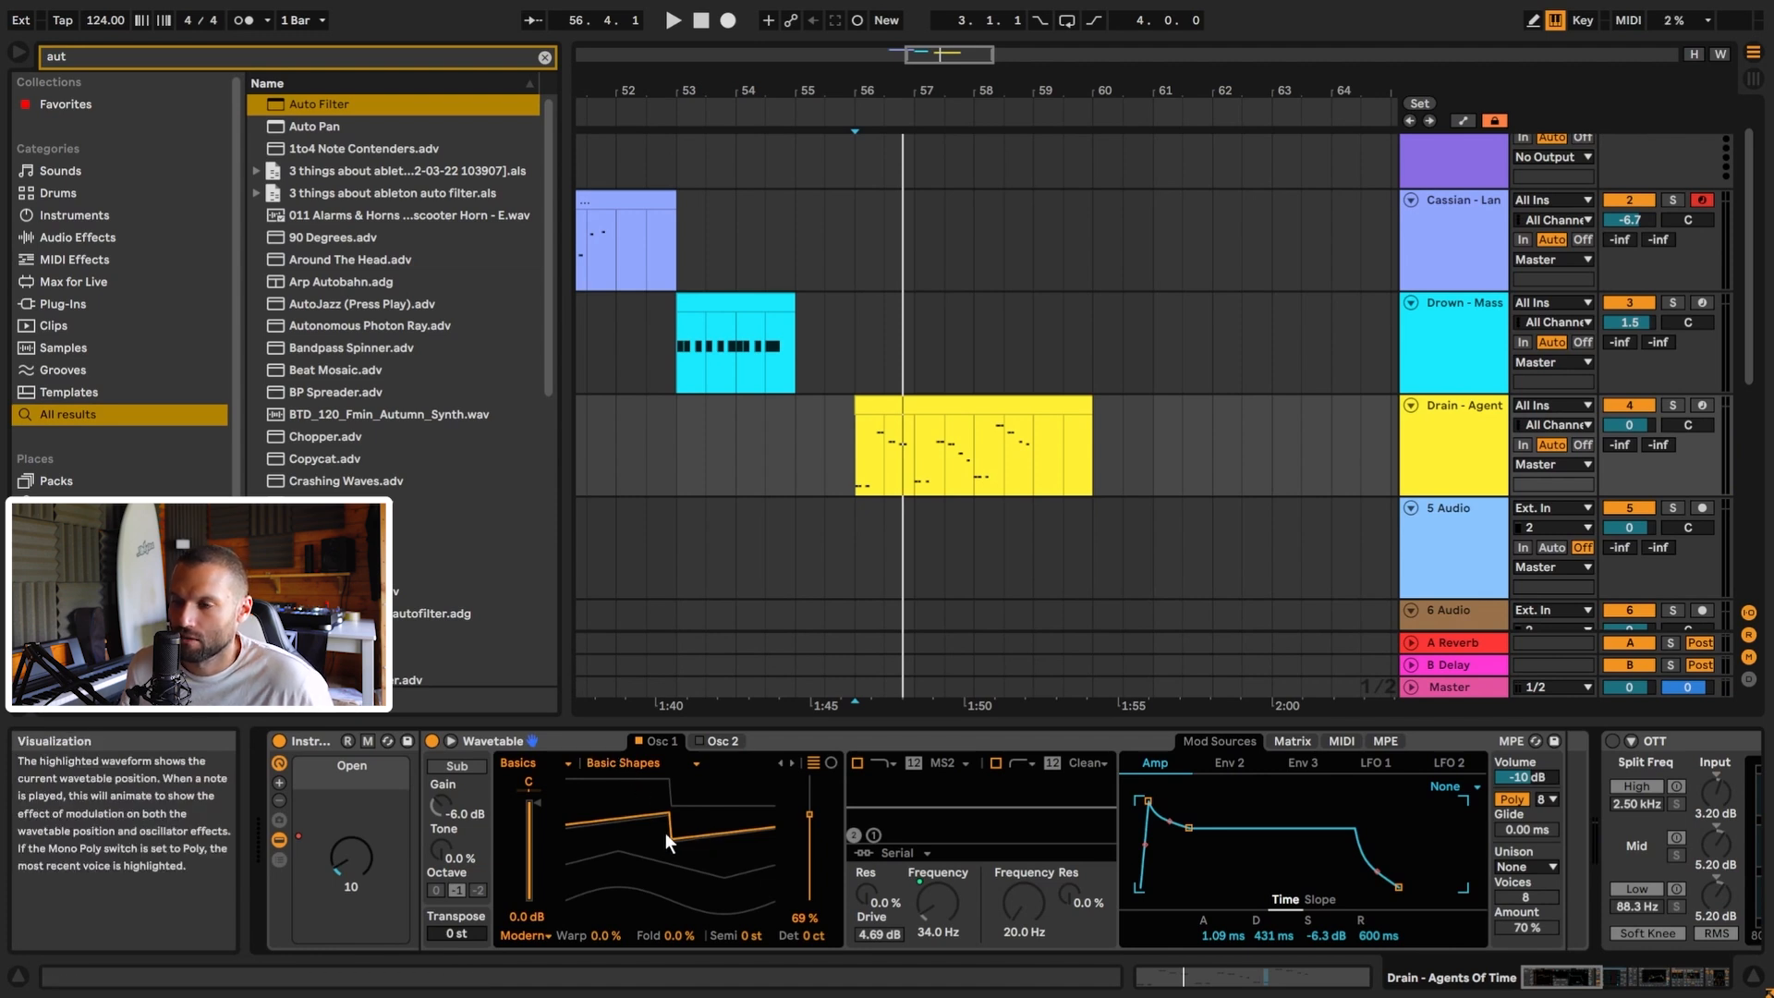
key("space")
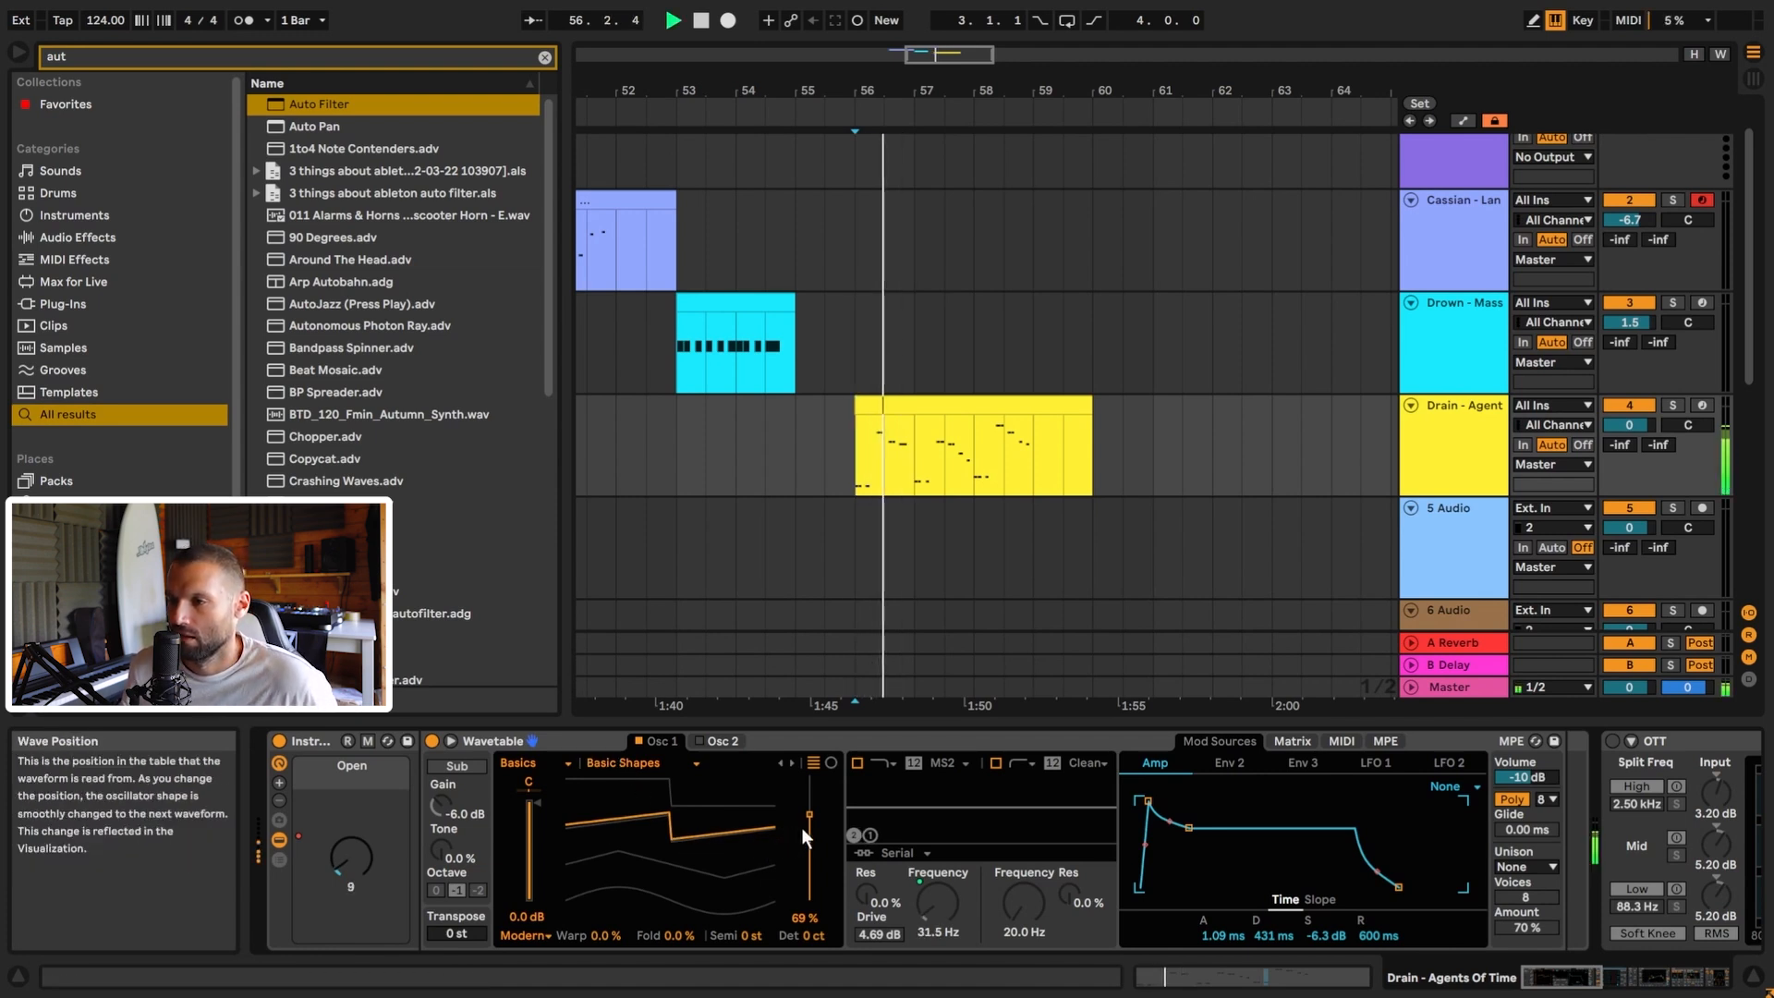
key("space")
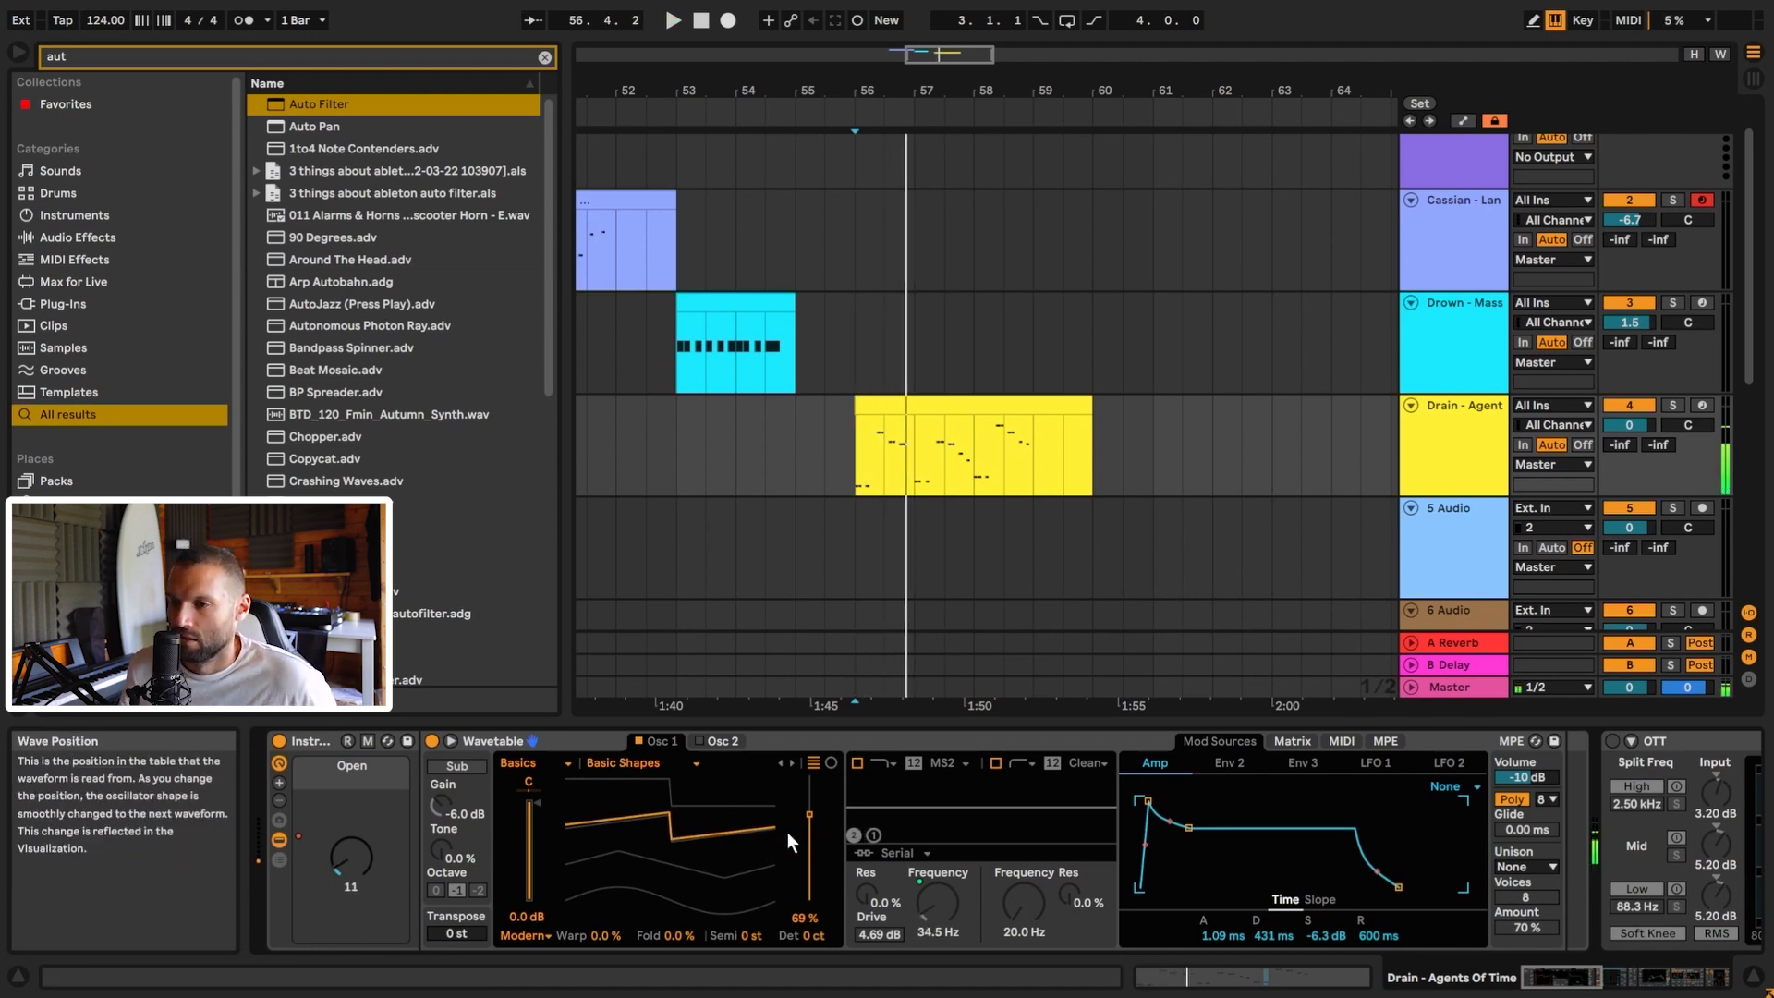
Turn Osc 2 back on with the White Noise wavetable and audition the Drain clip with it.
left_click(717, 739)
left_click(701, 740)
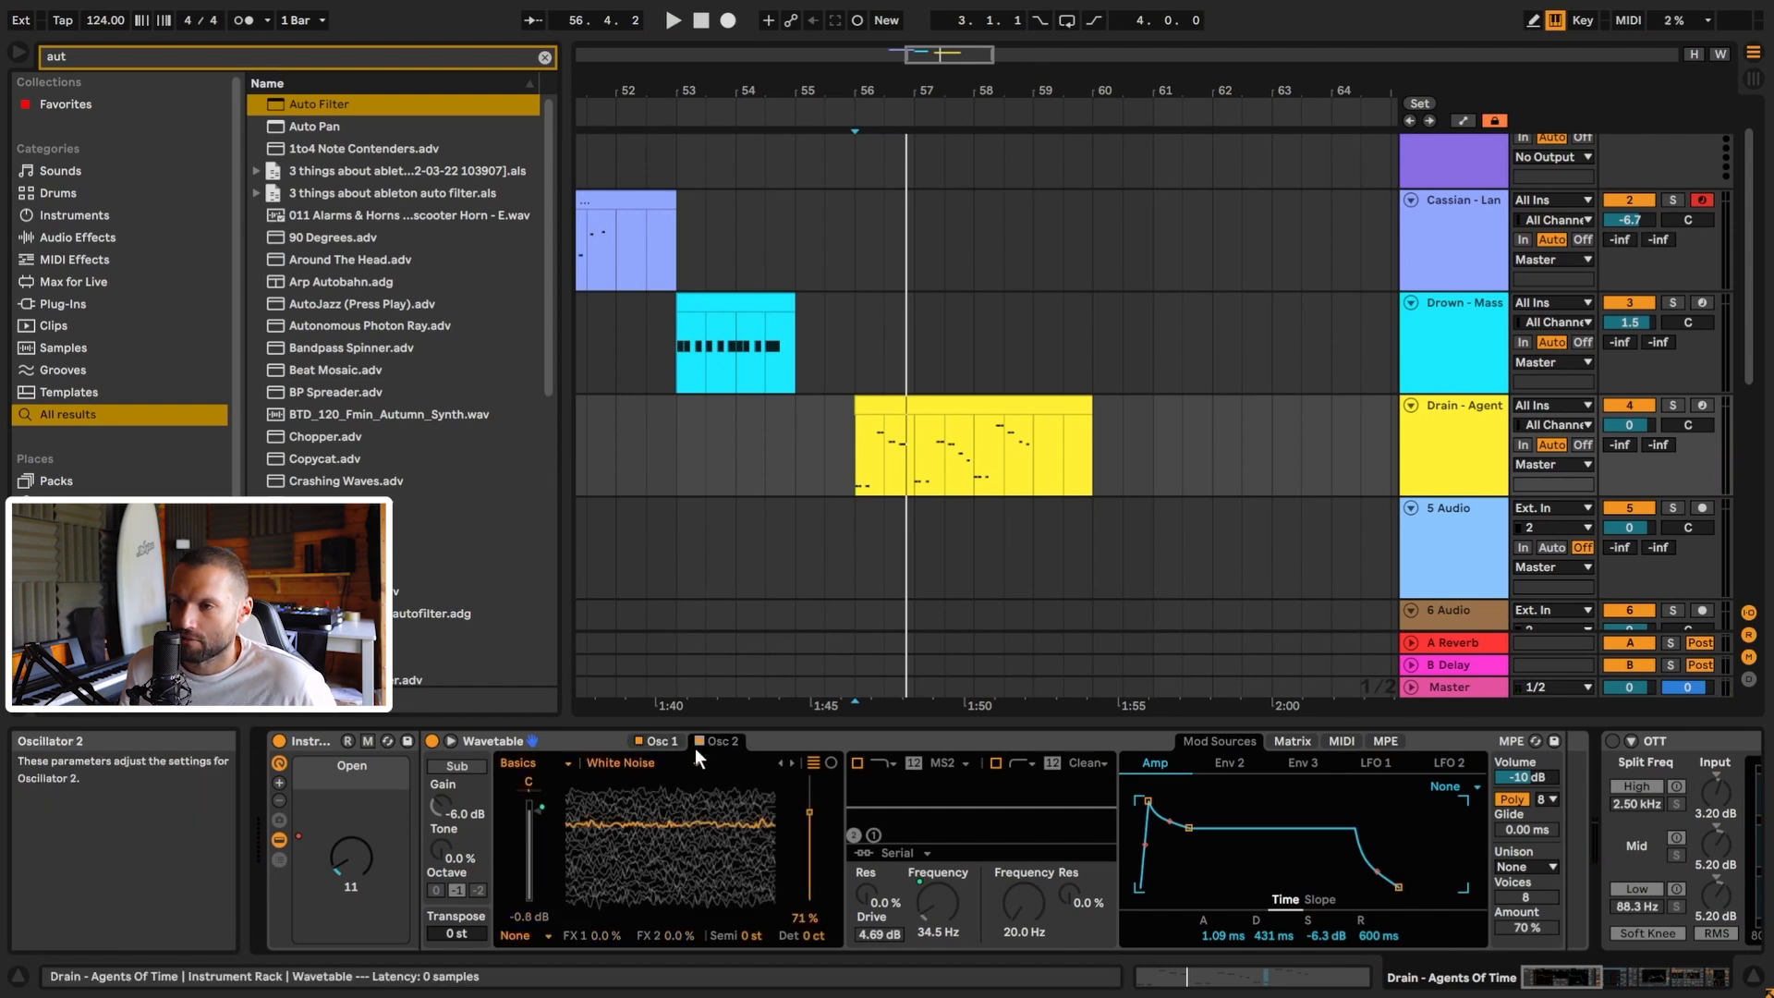
key("space")
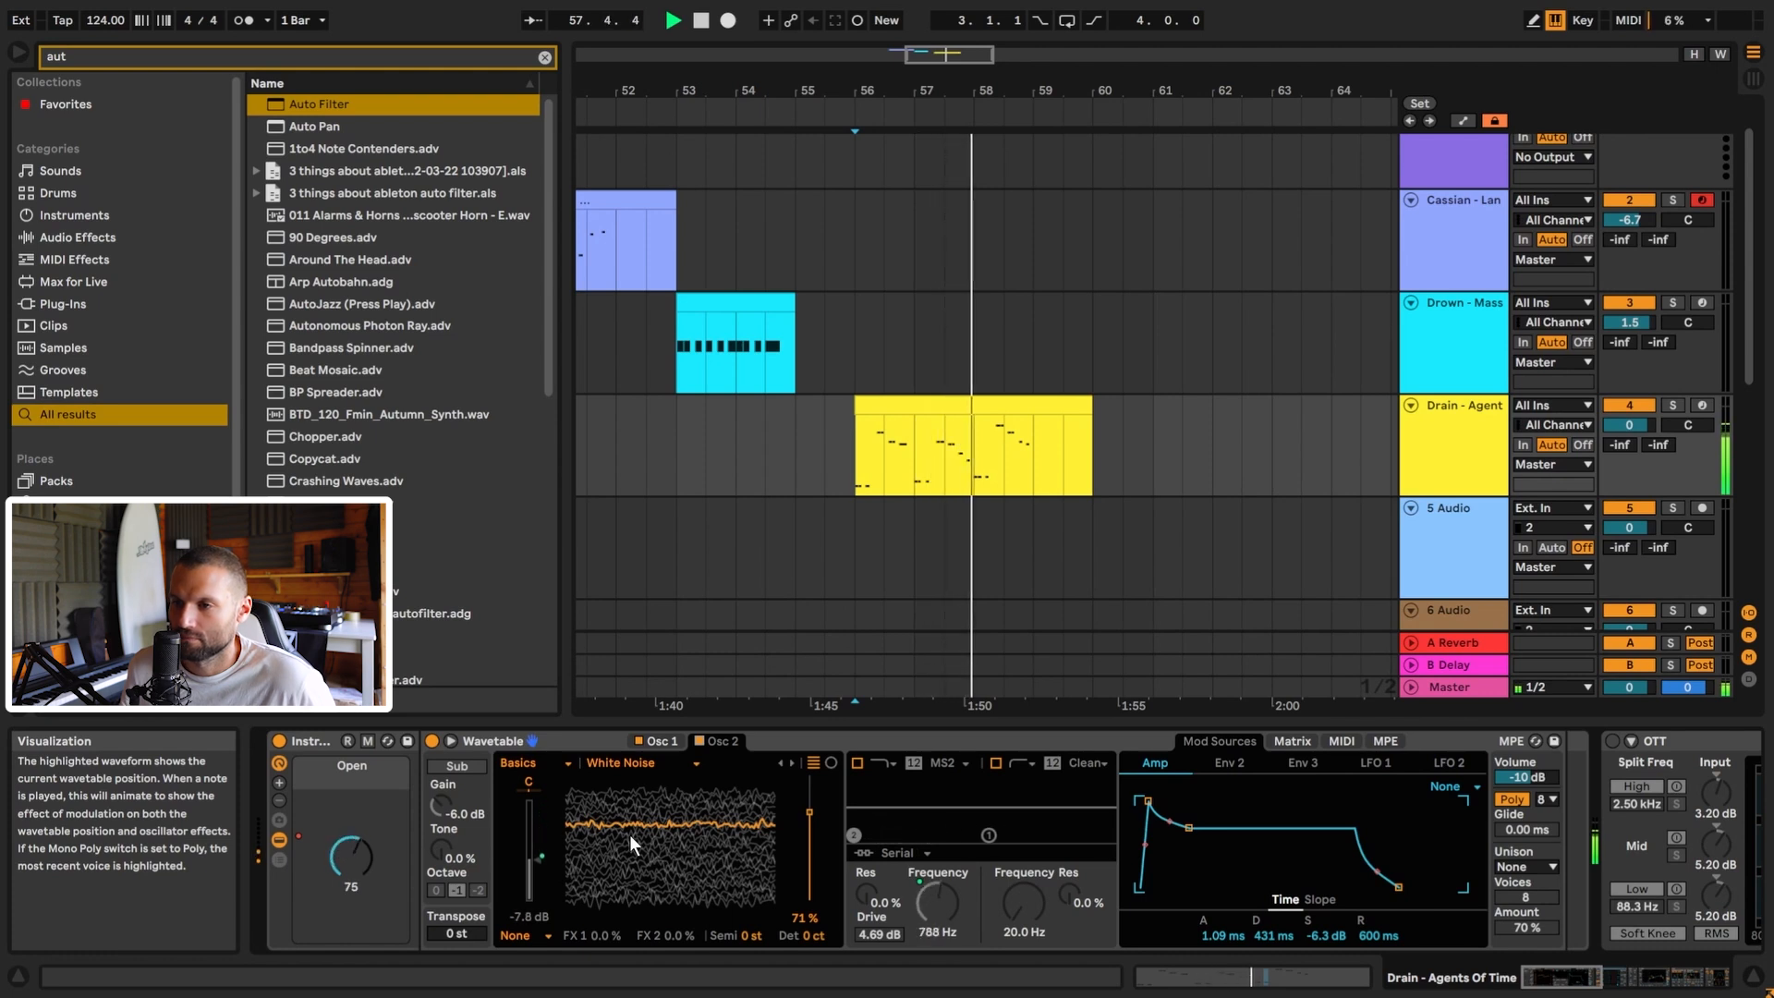
left_click(638, 763)
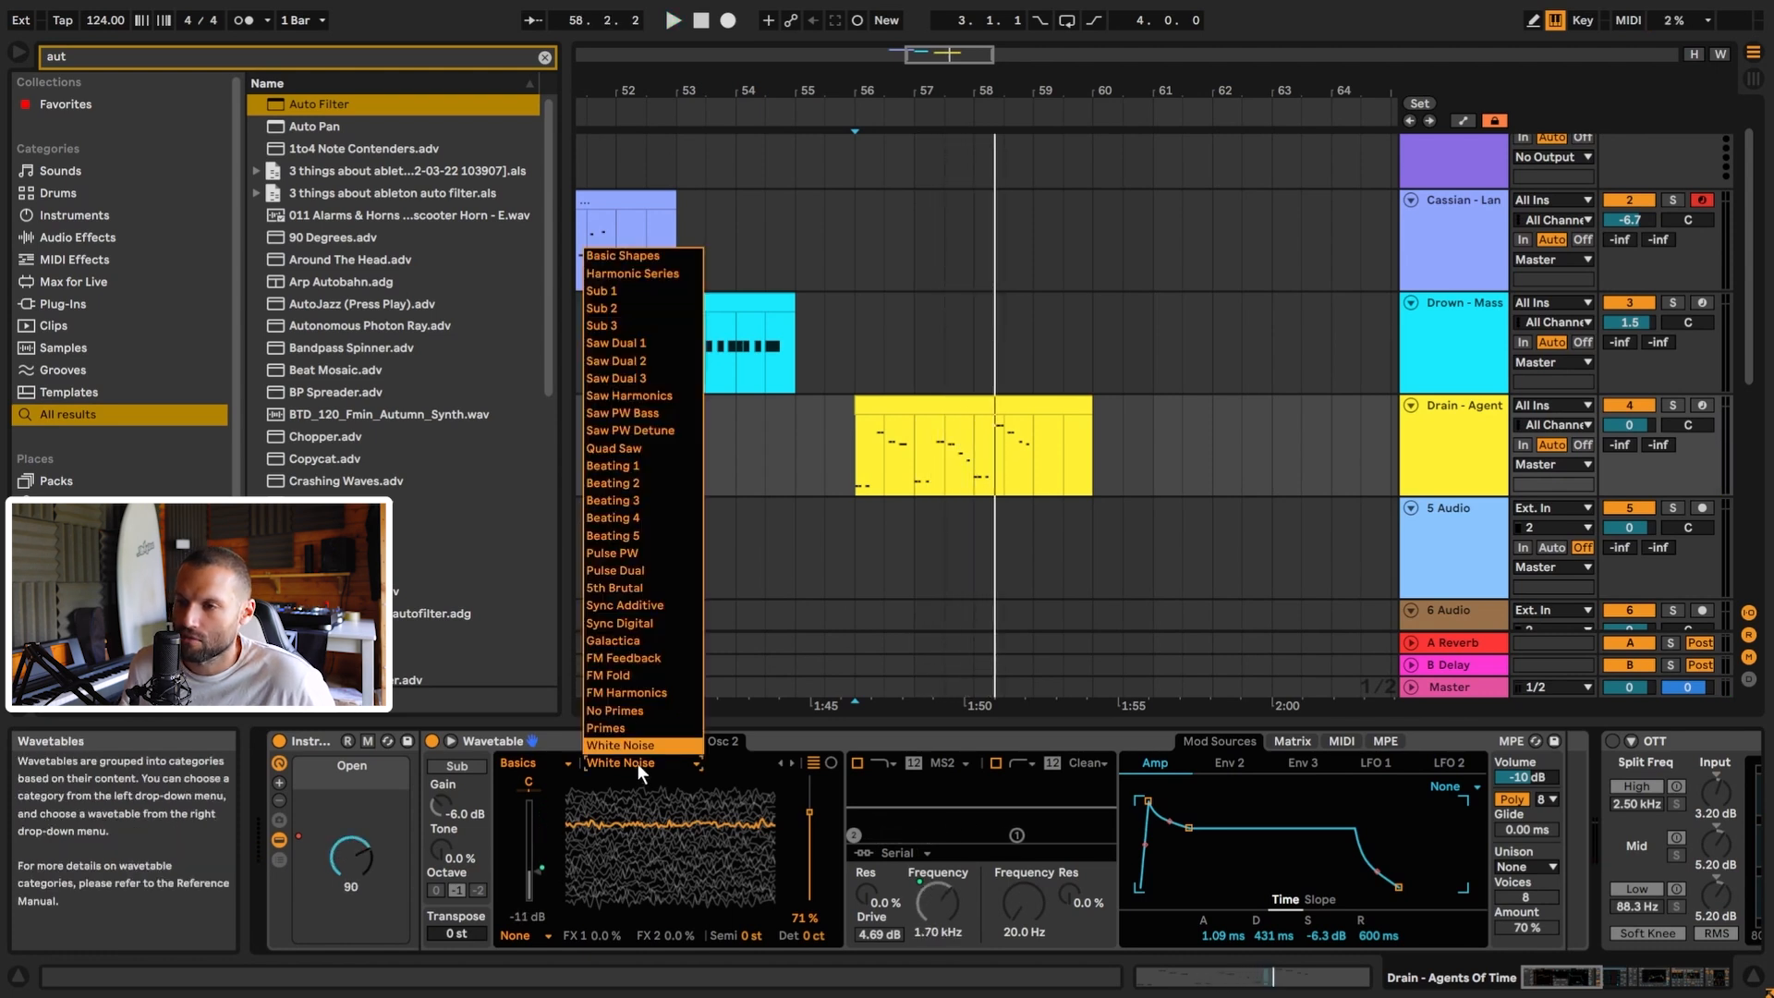
left_click(643, 741)
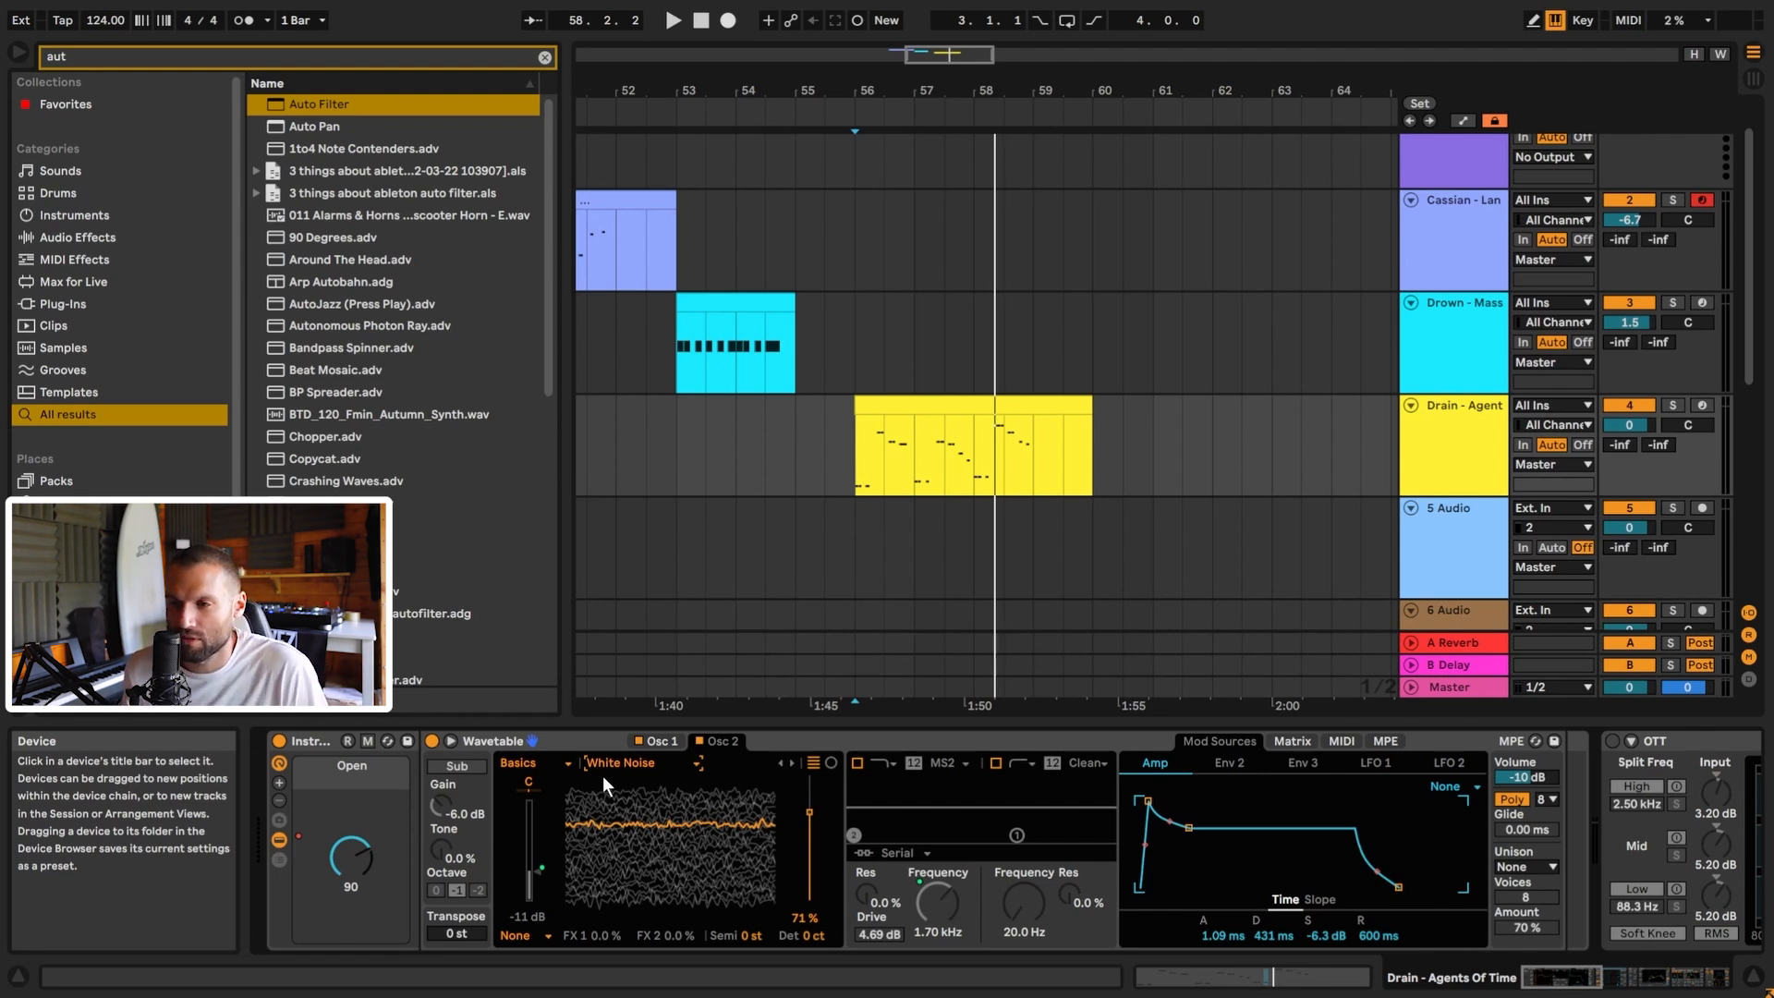
Audition the Drain clip with both oscillators while comparing the Osc 1 and Osc 2 settings.
key("space")
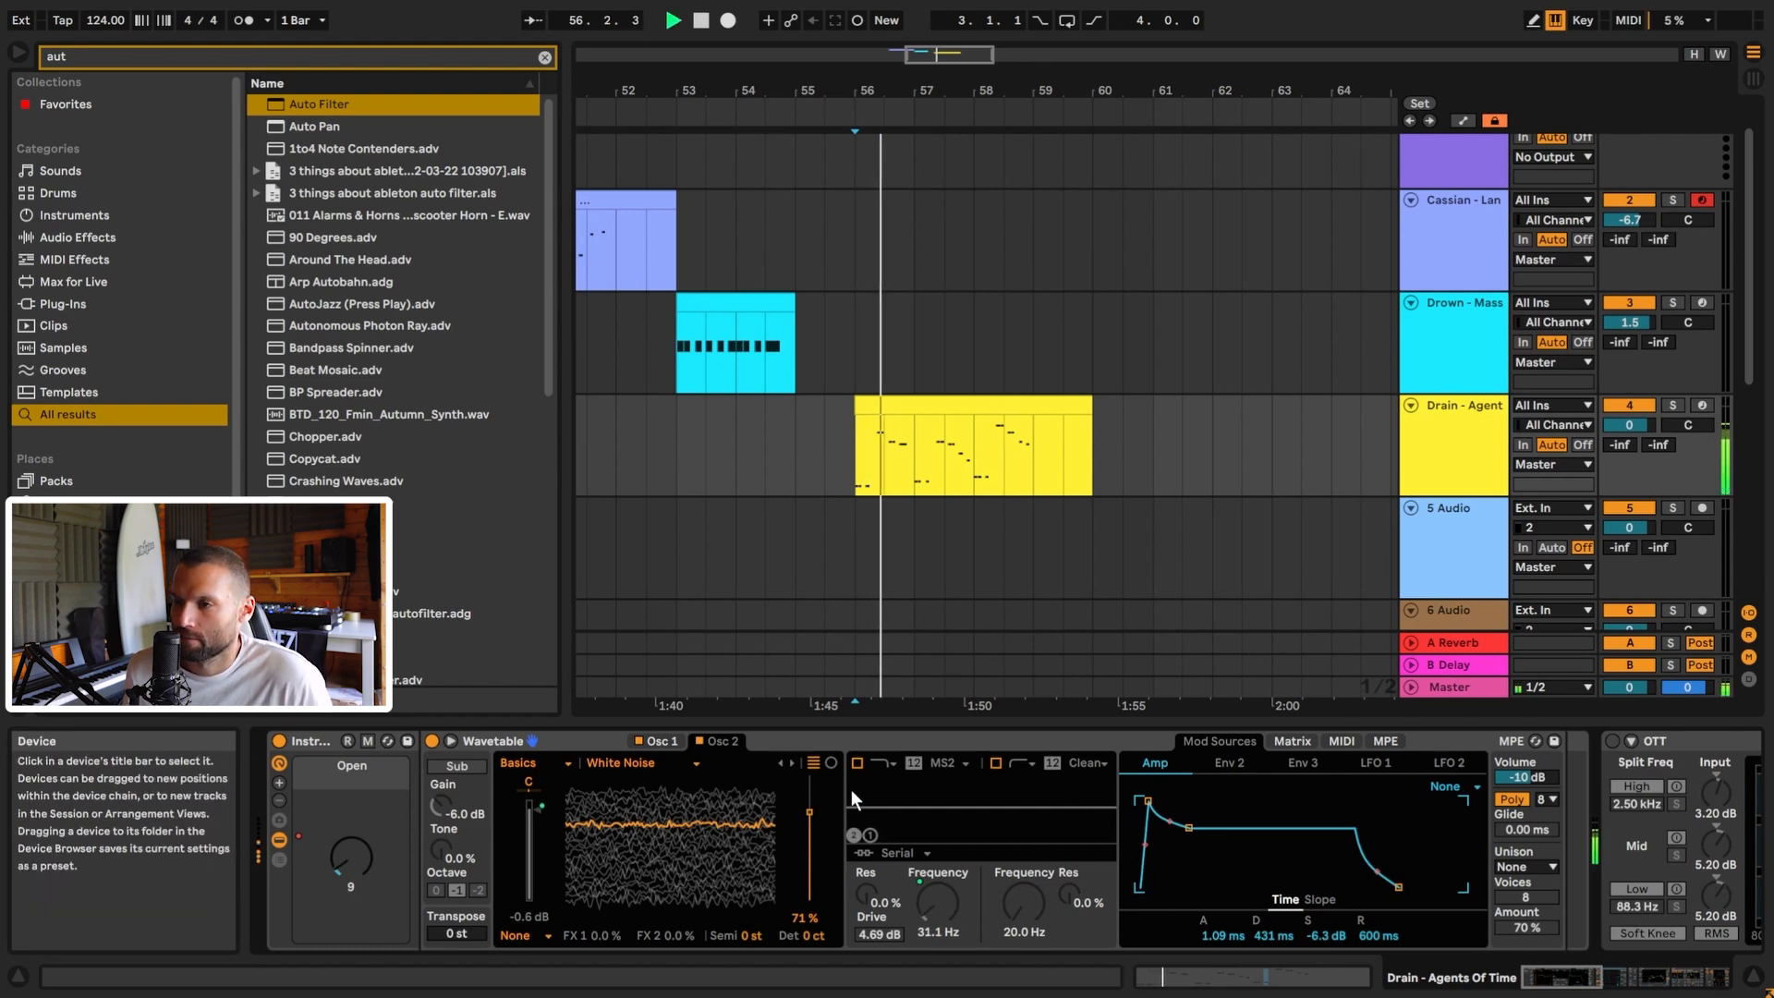
left_click(673, 741)
key("space")
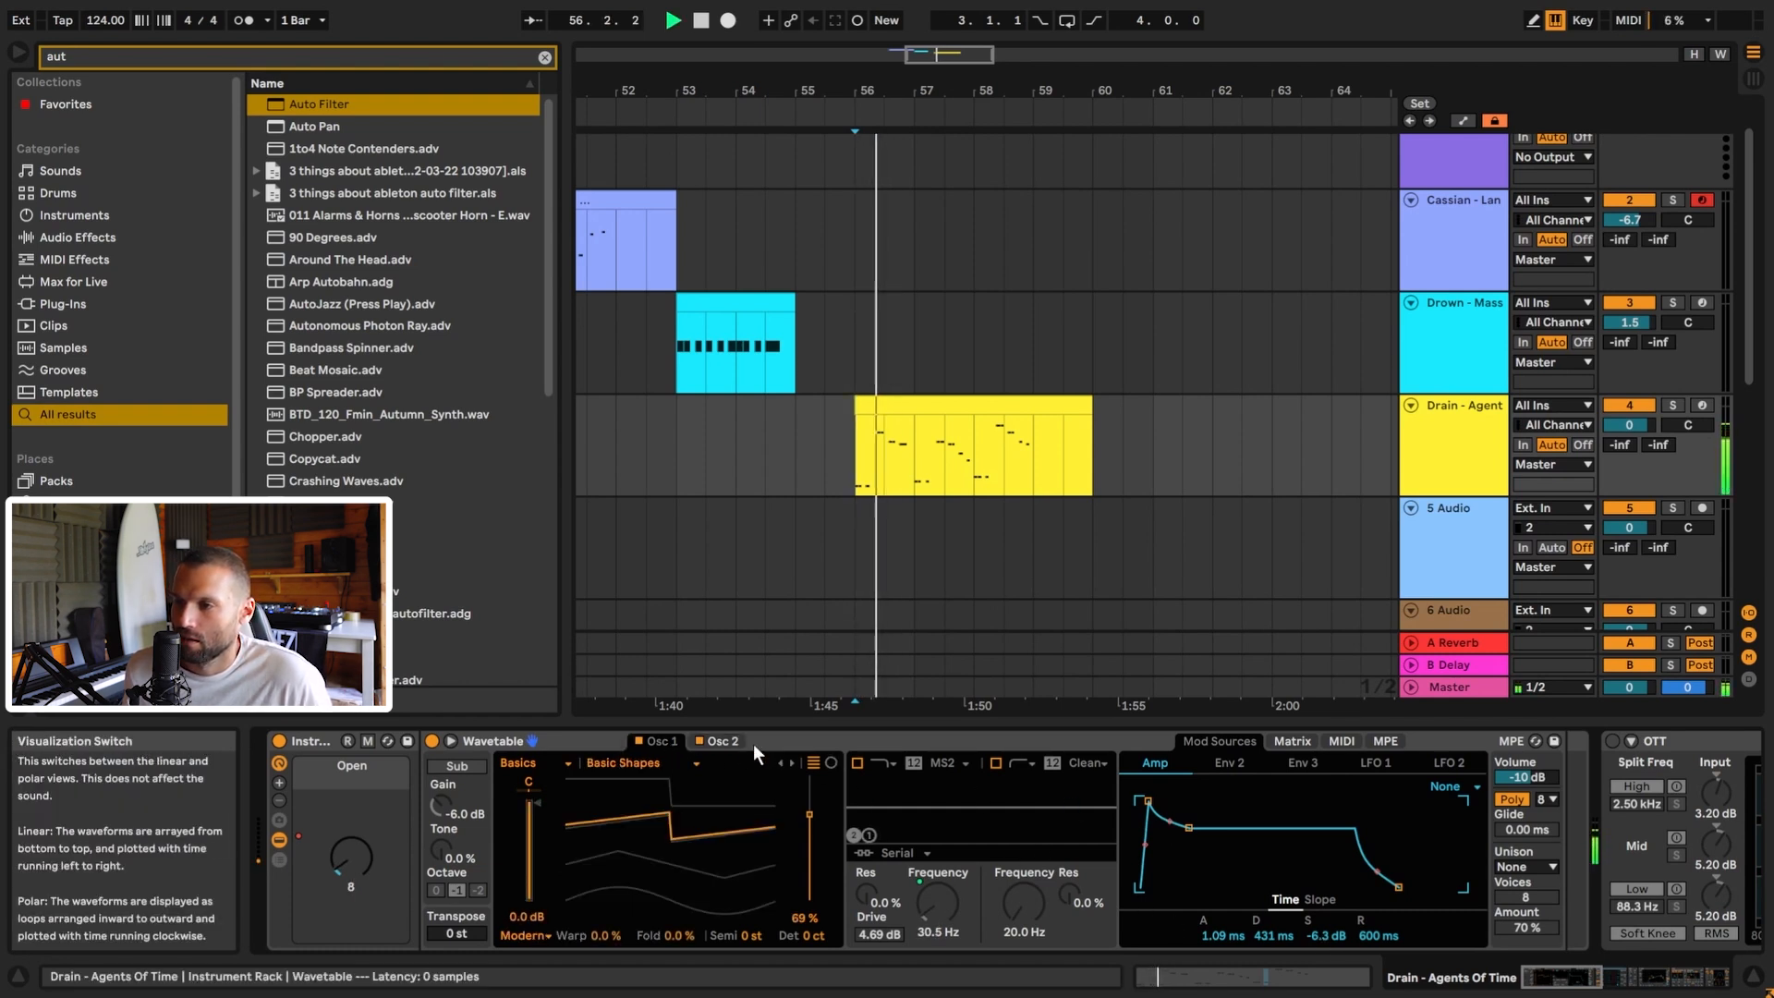
key("space")
left_click(728, 742)
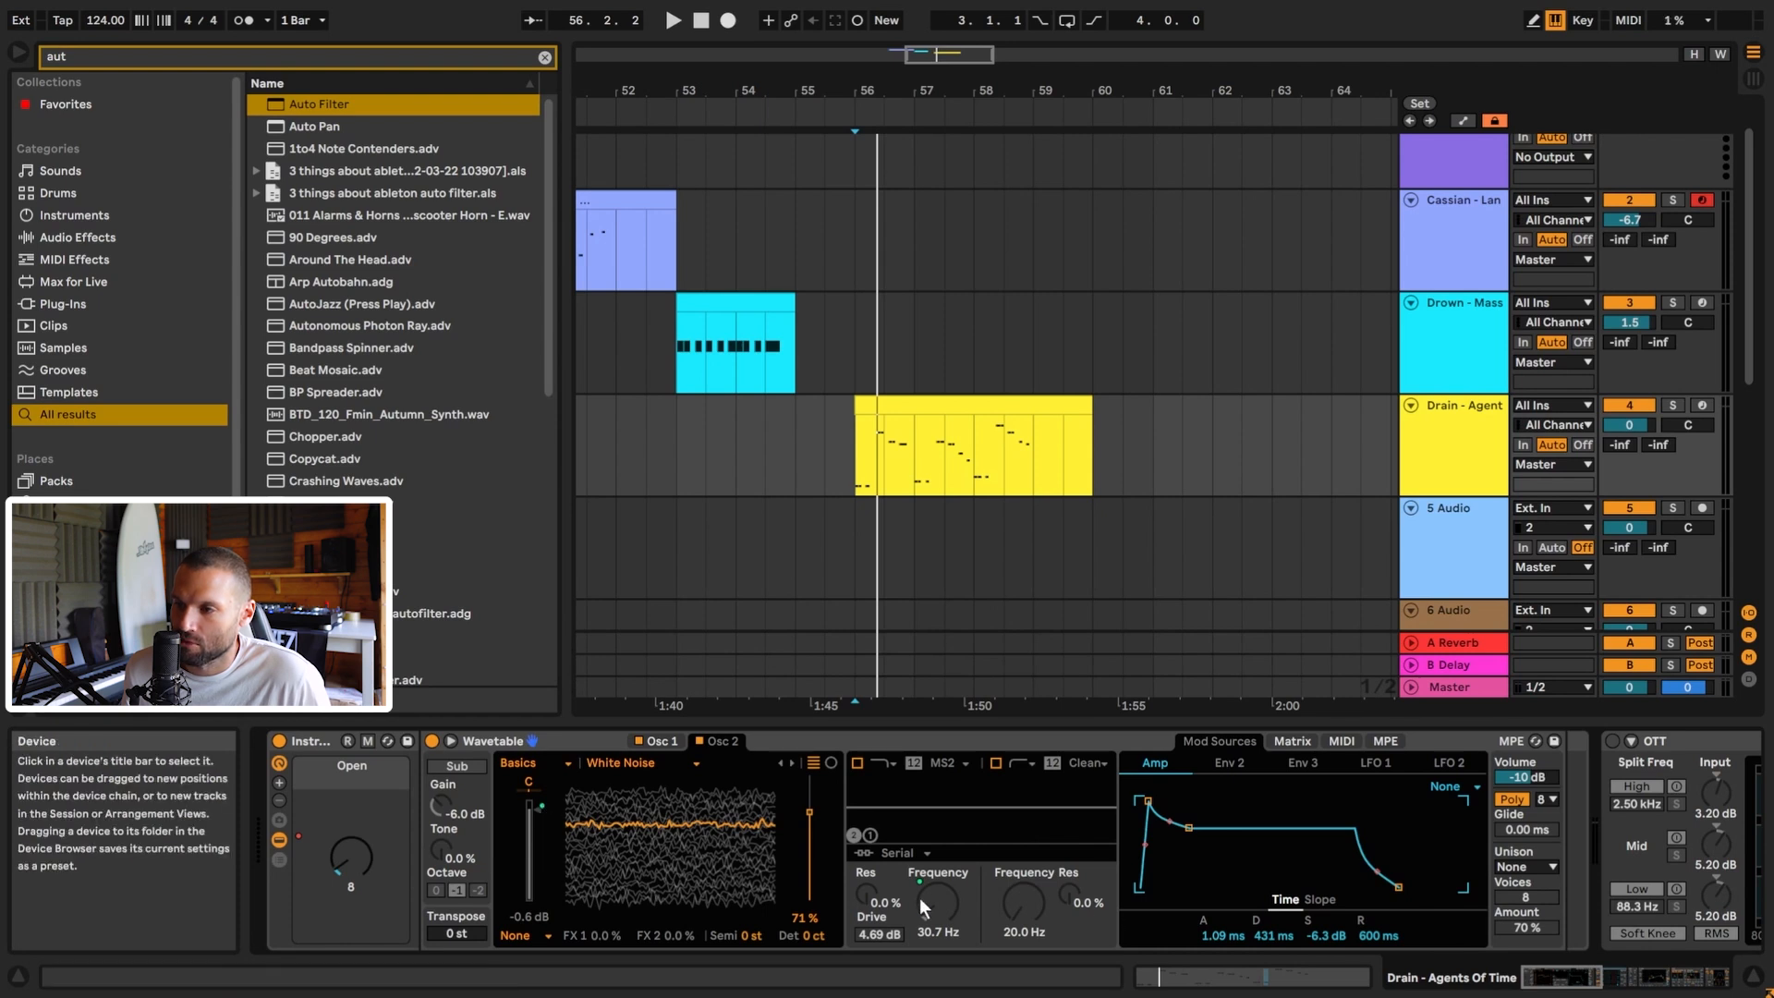
key("space")
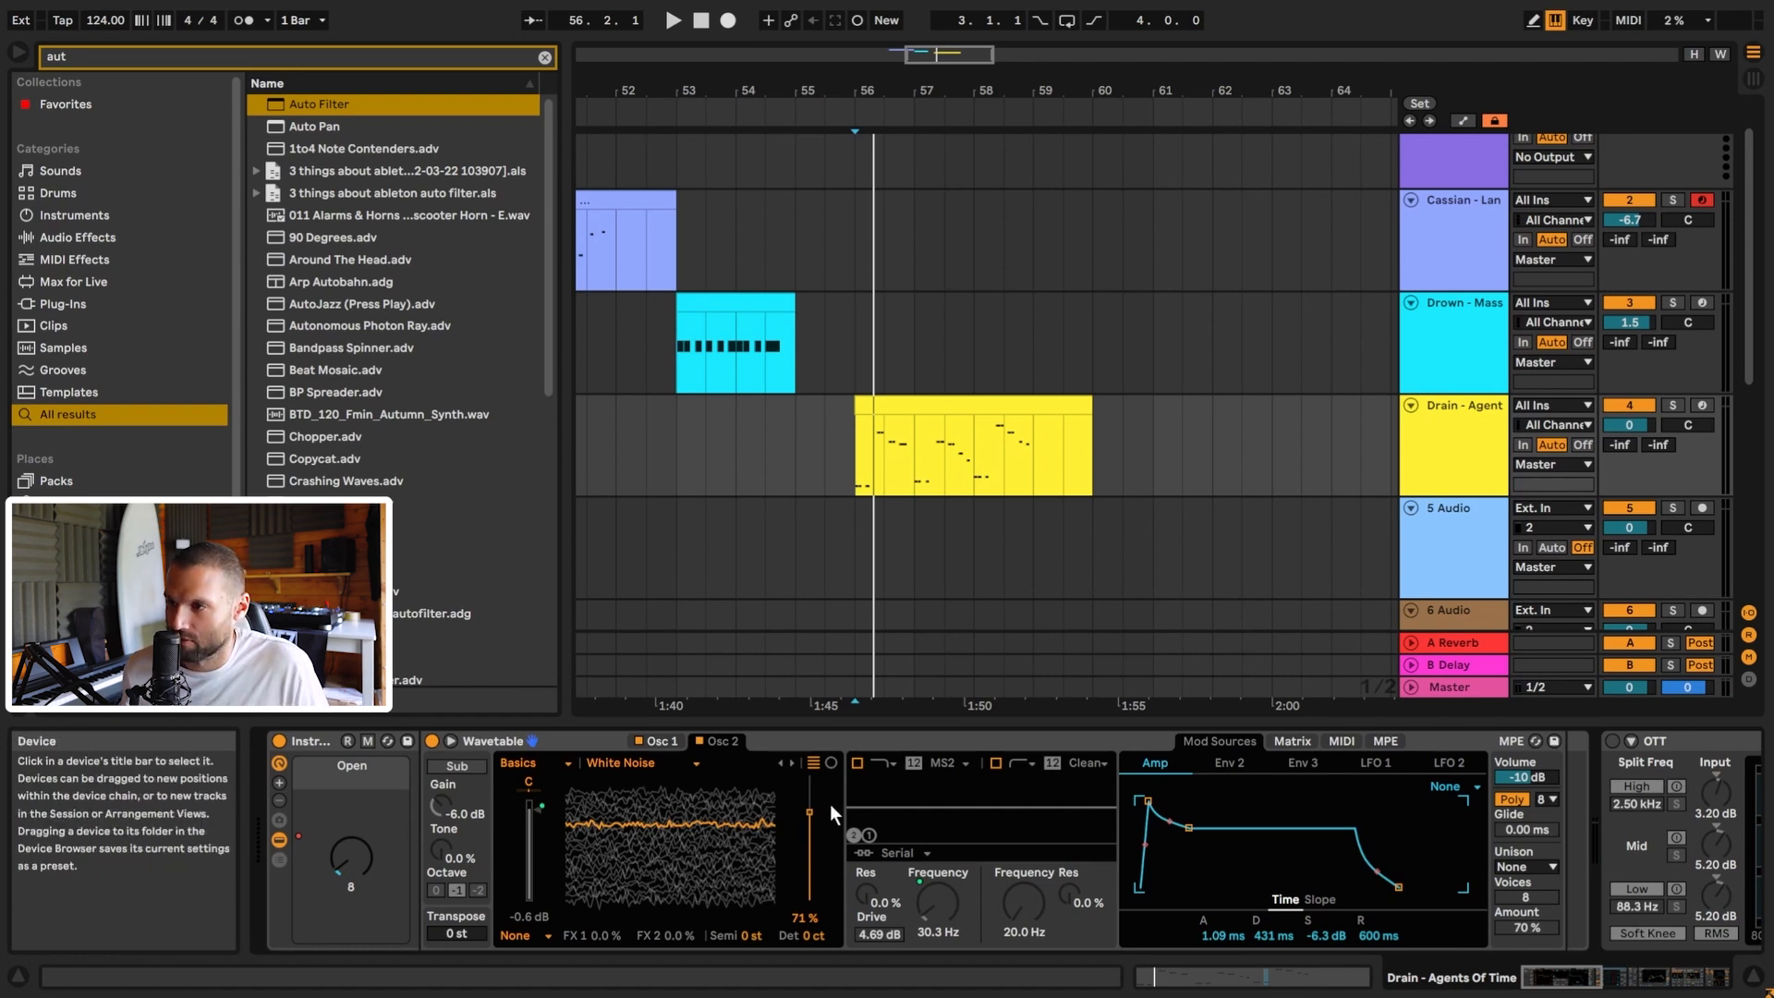
Turn on Wavetable's Filter 1 and audition the Drain clip through it.
left_click(860, 746)
left_click(858, 762)
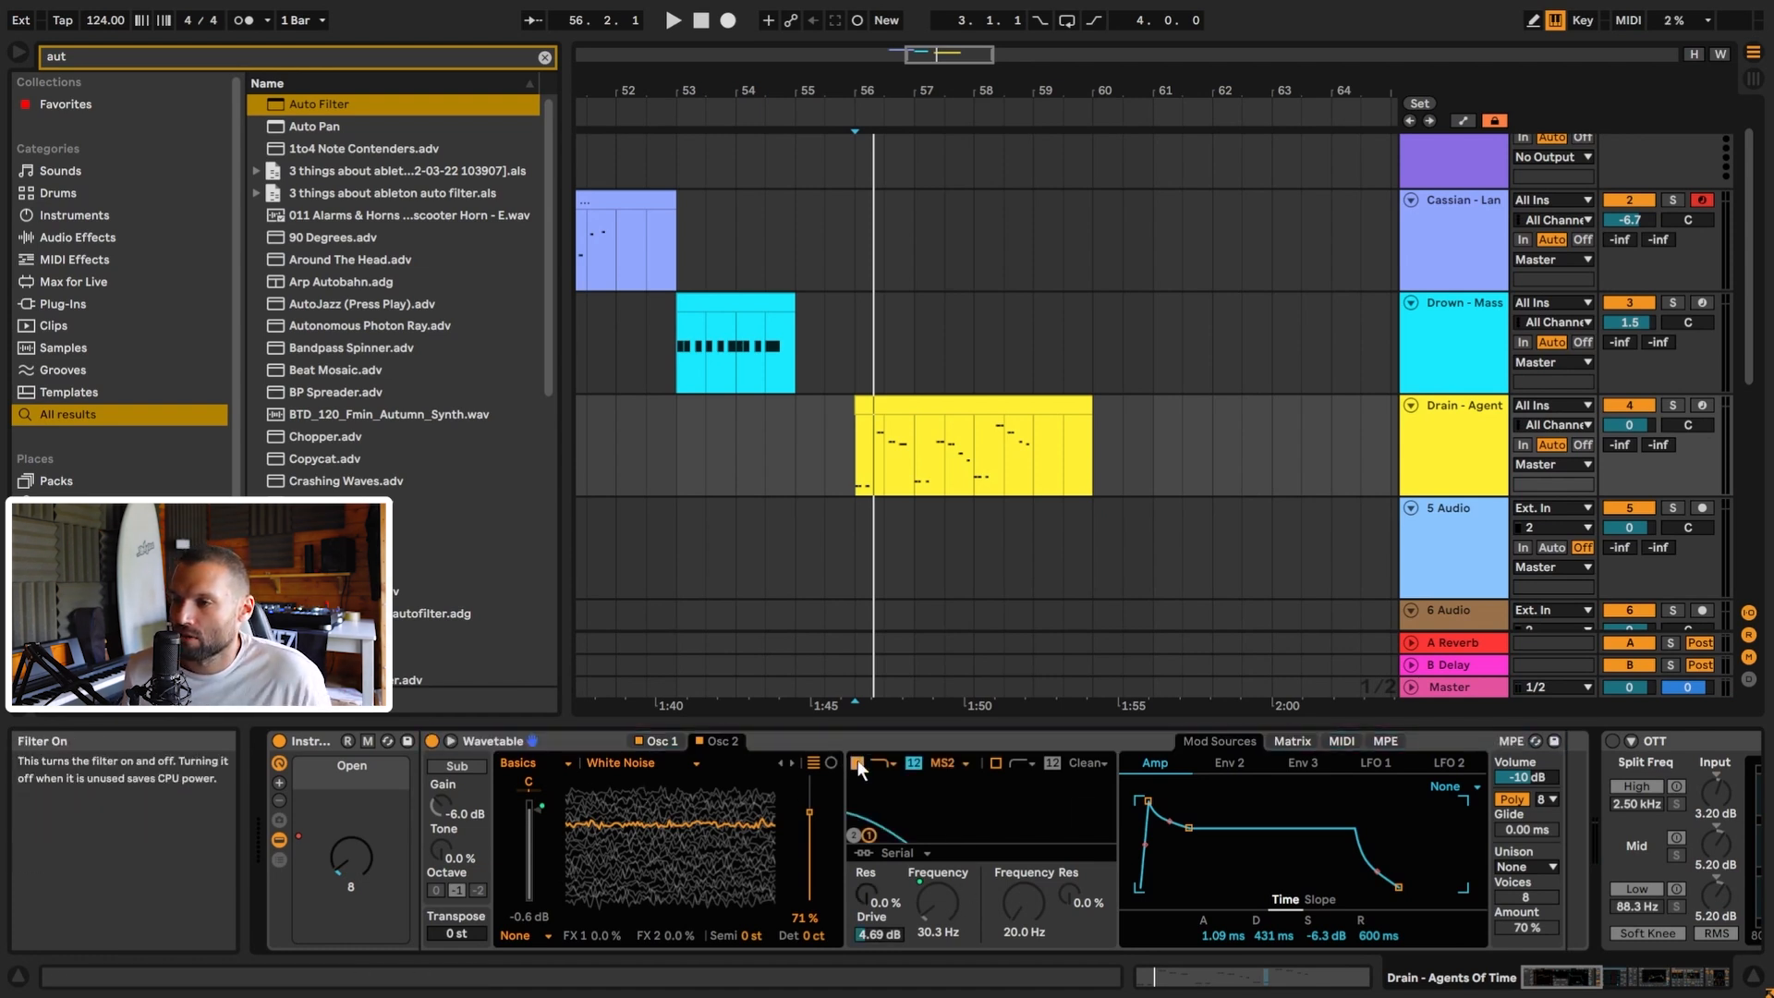
key("space")
key("space")
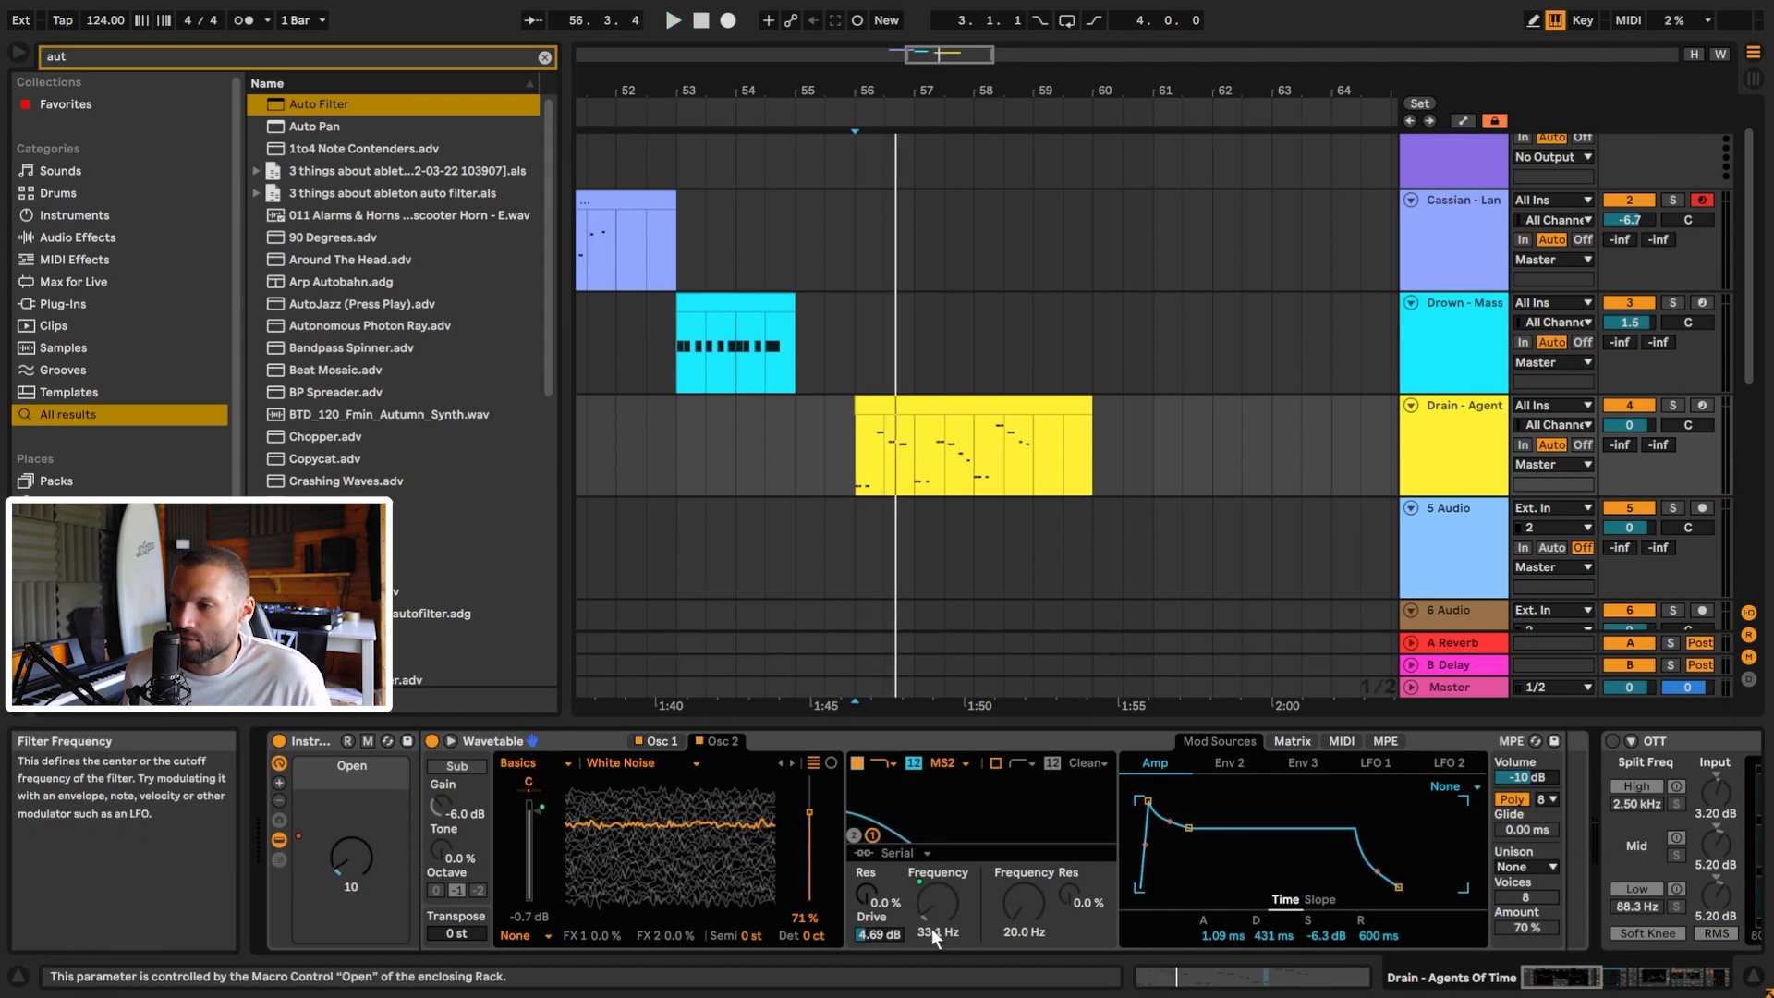
key("space")
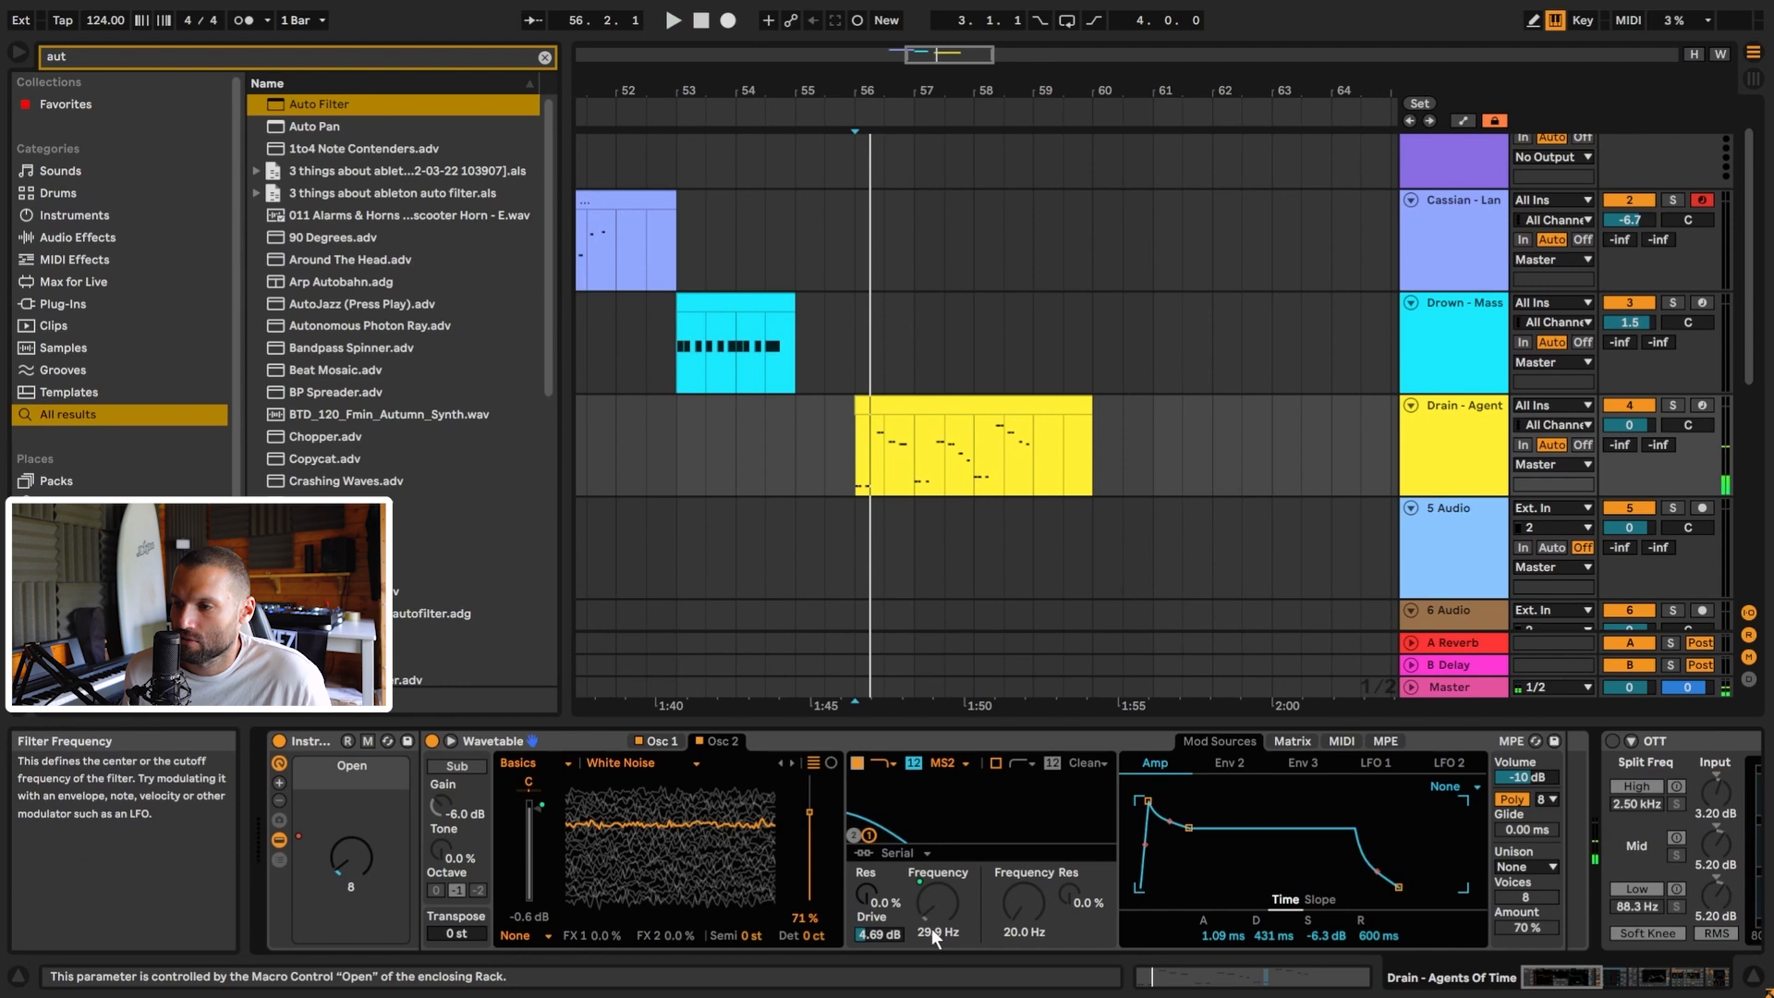
Examine Env 2's shape and its modulation of Filter 1 Freq in Wavetable's modulation matrix.
left_click(1228, 762)
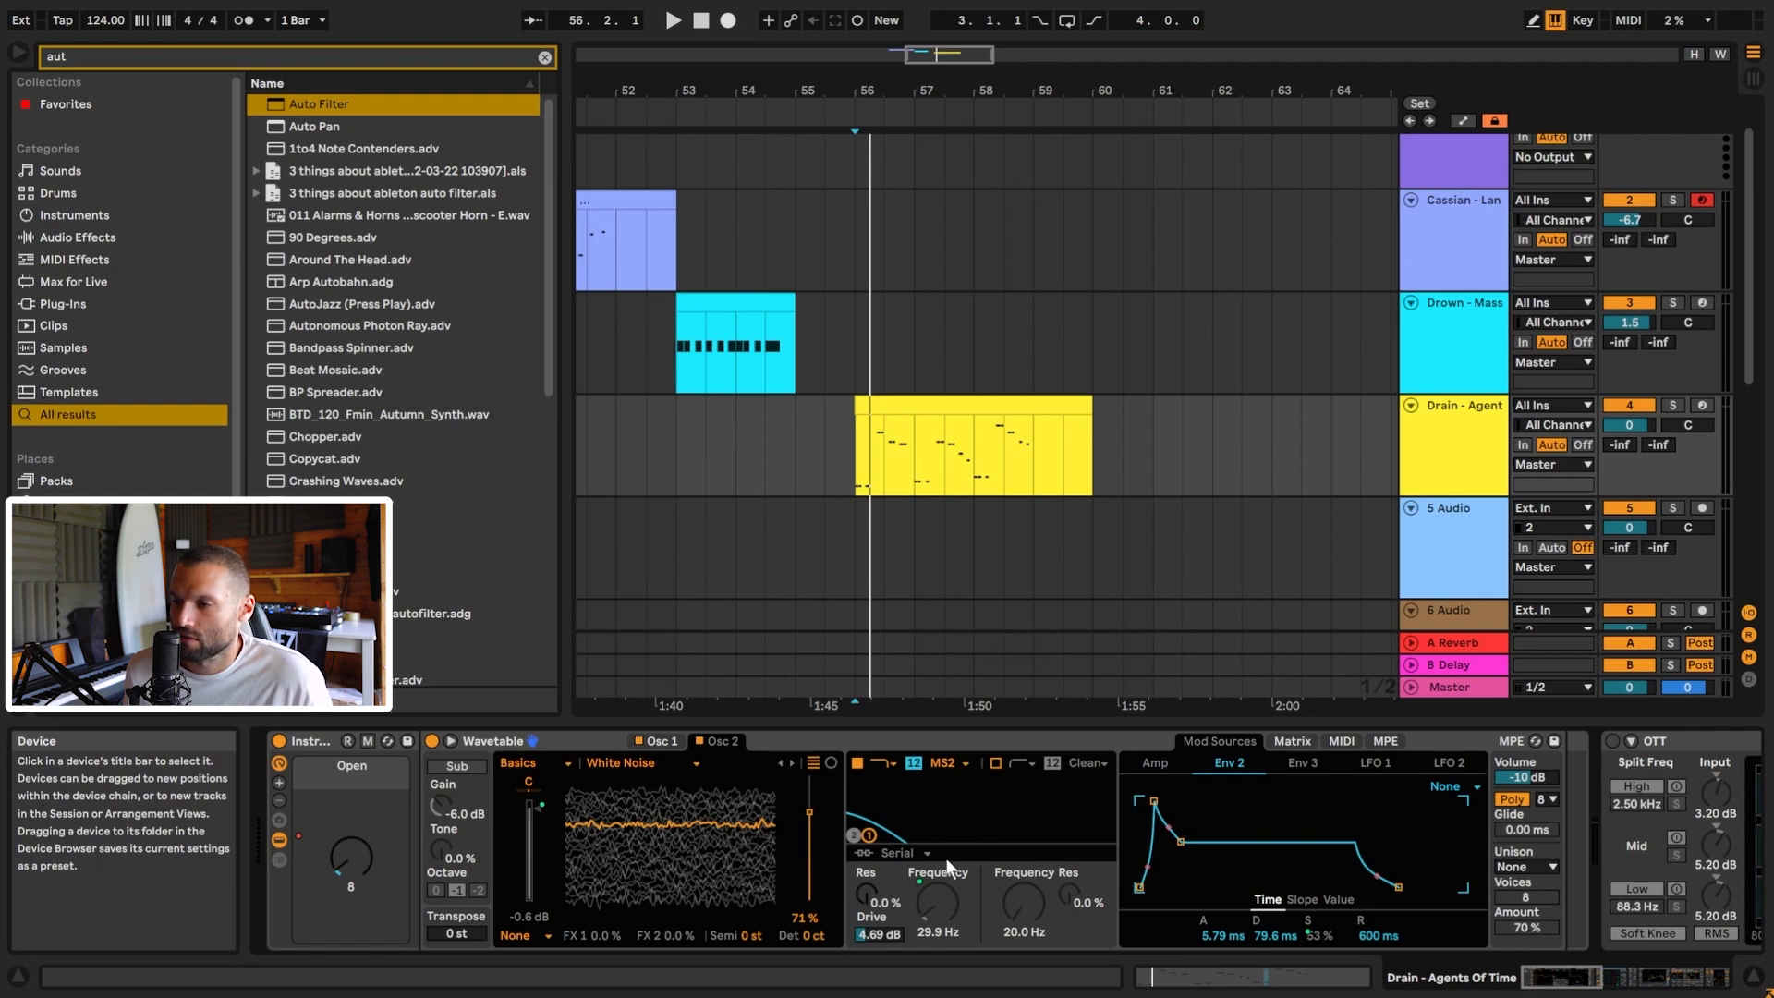
left_click(1283, 744)
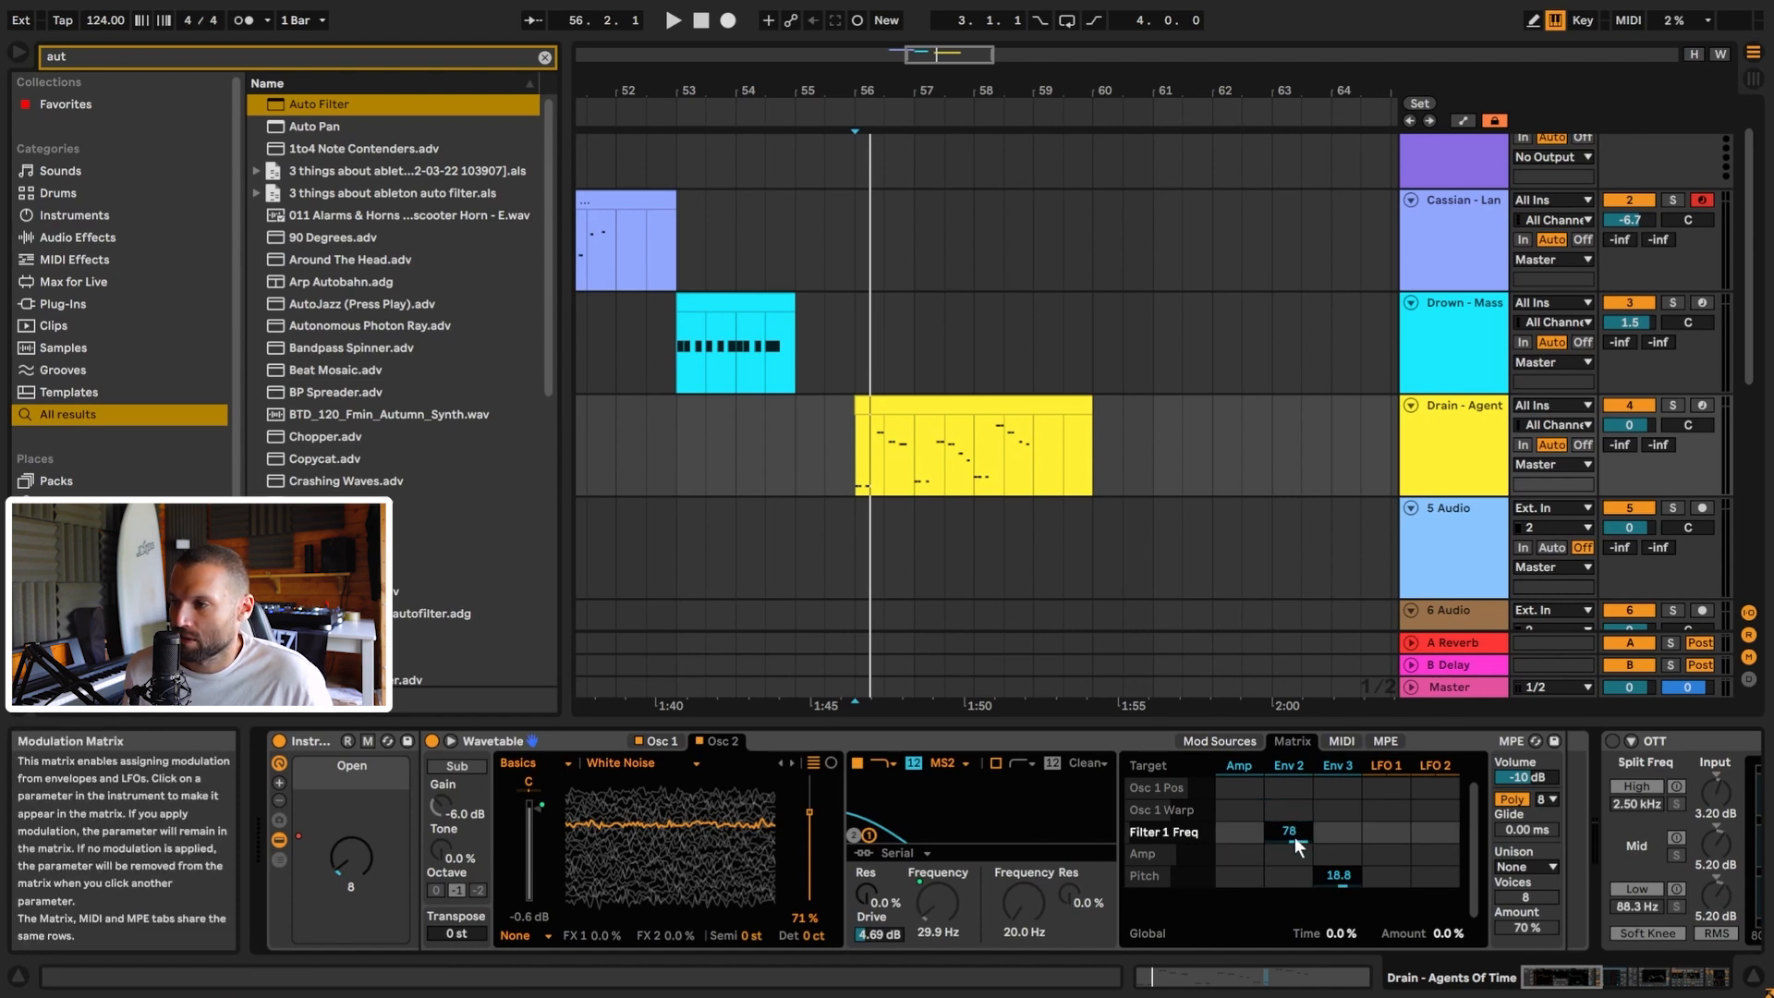
left_click(1288, 767)
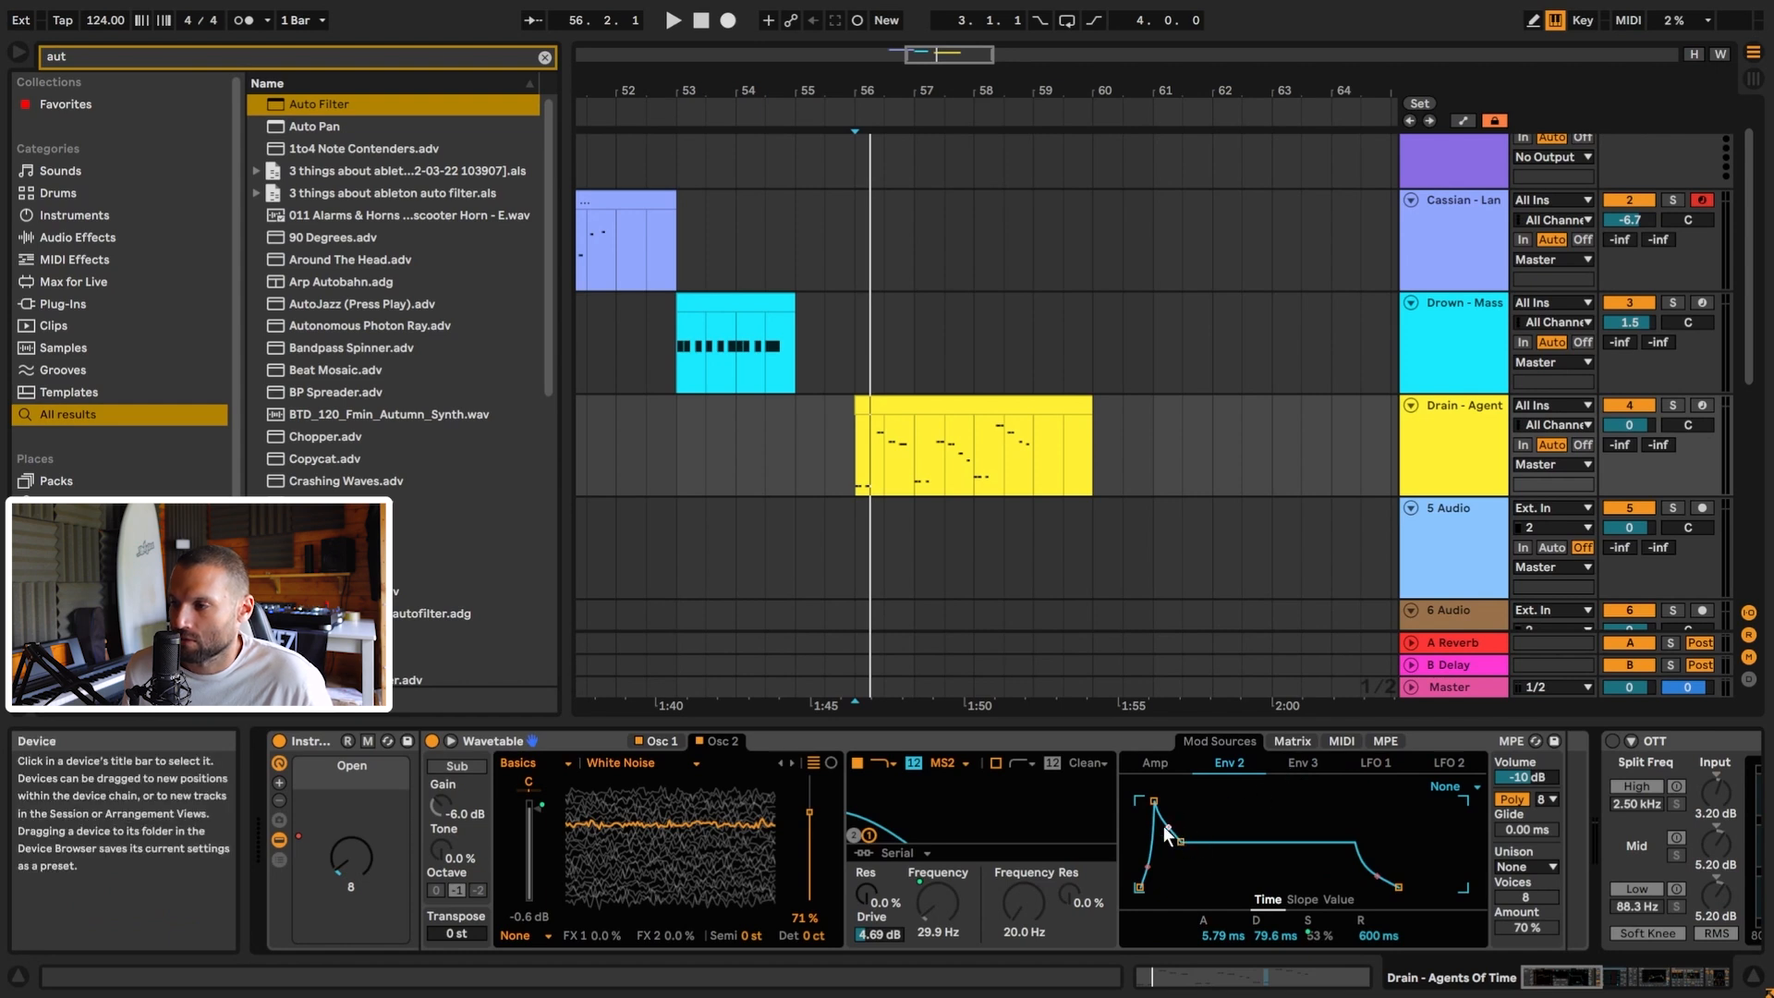
left_click(1291, 741)
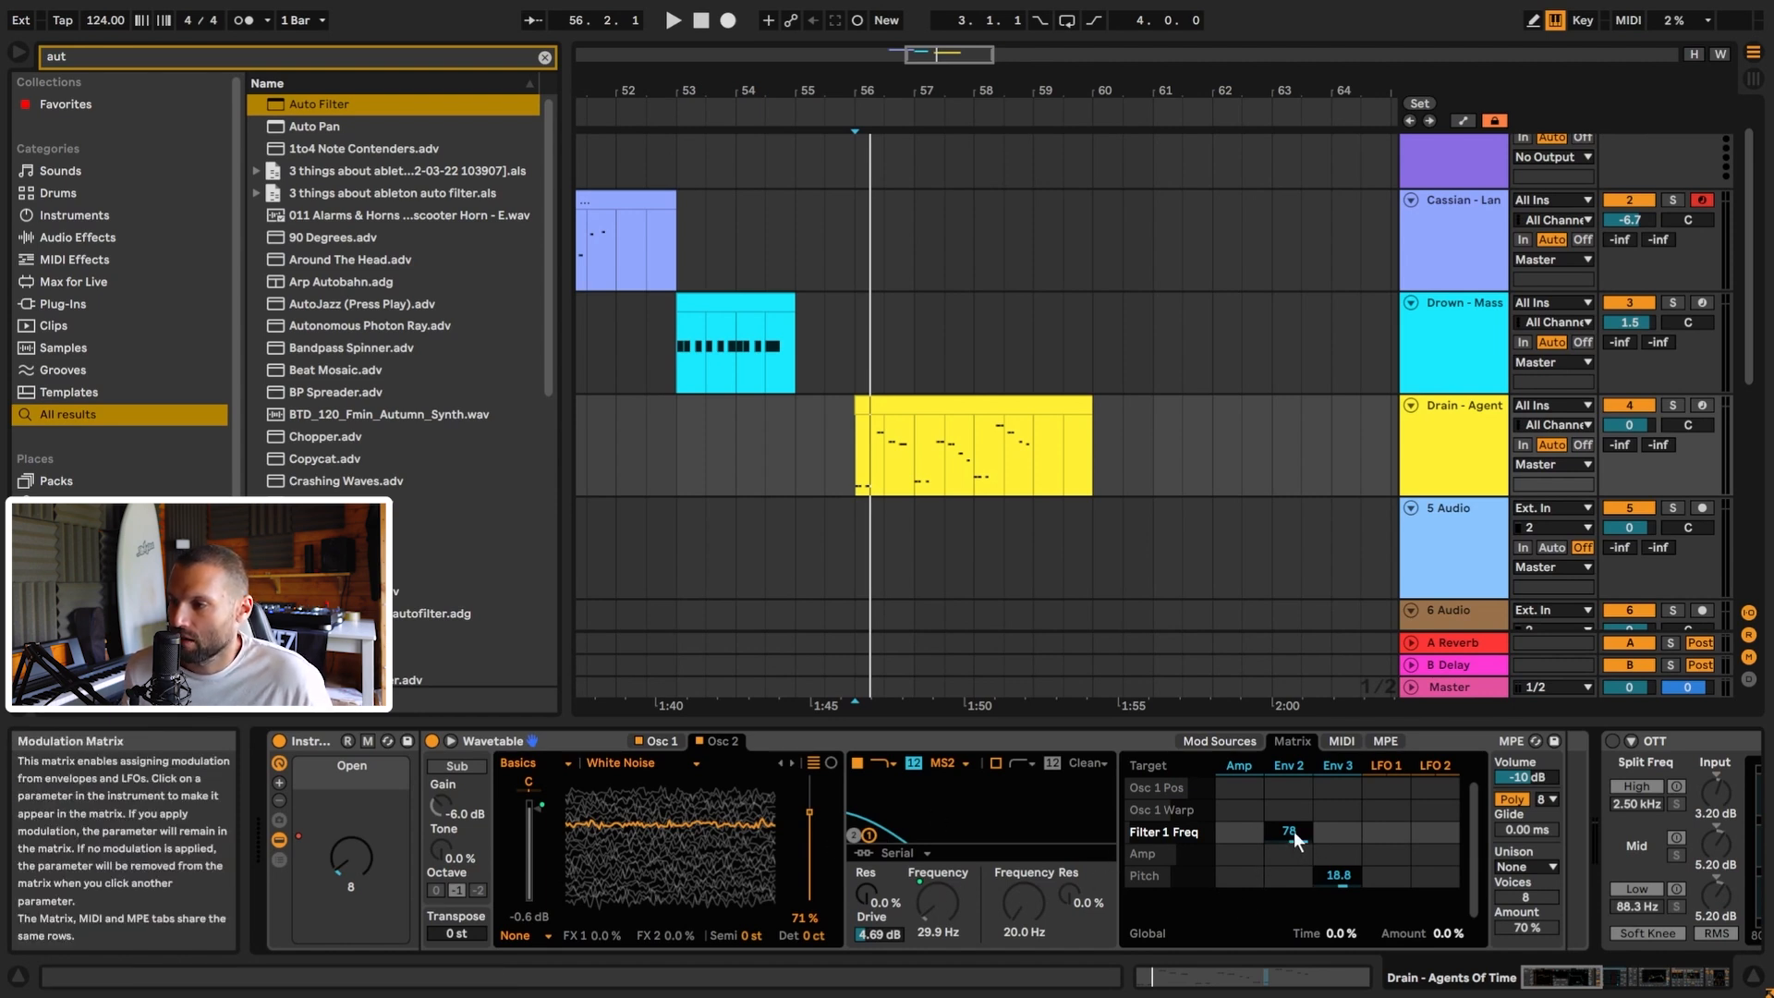
Set the modulation matrix's global Amount to 100 % and audition the Drain clip with the envelope modulation.
double_click(1443, 933)
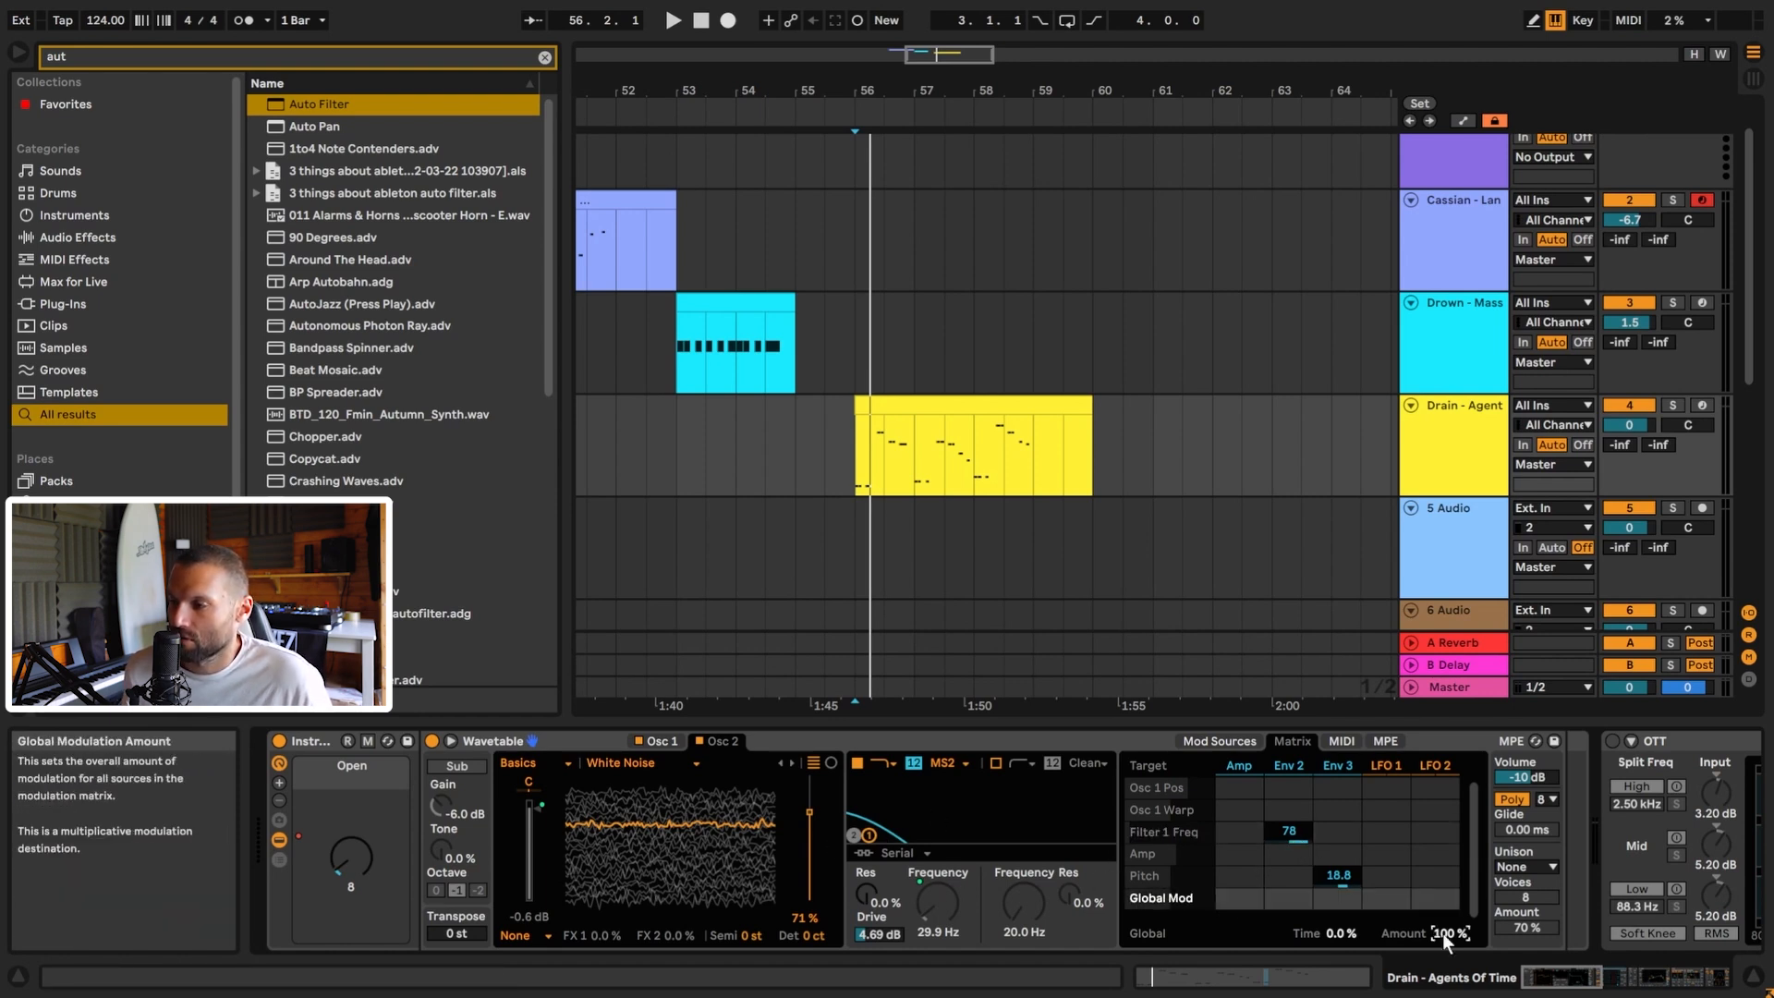
key("space")
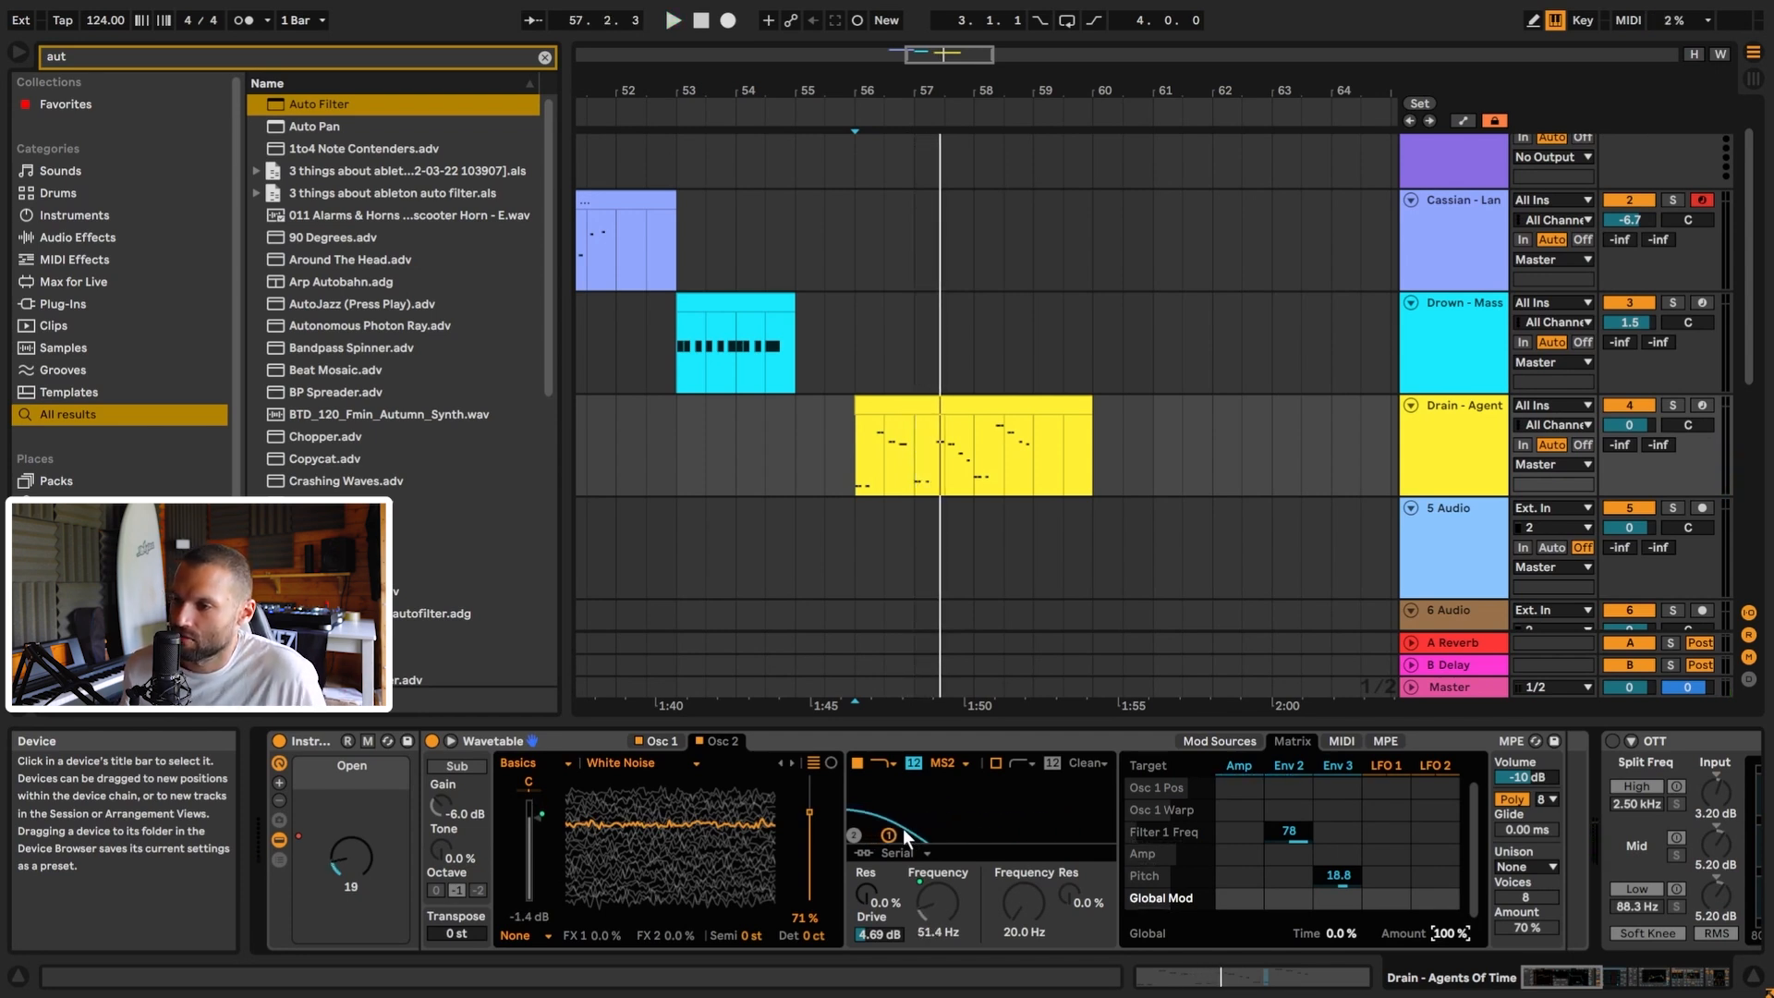
key("space")
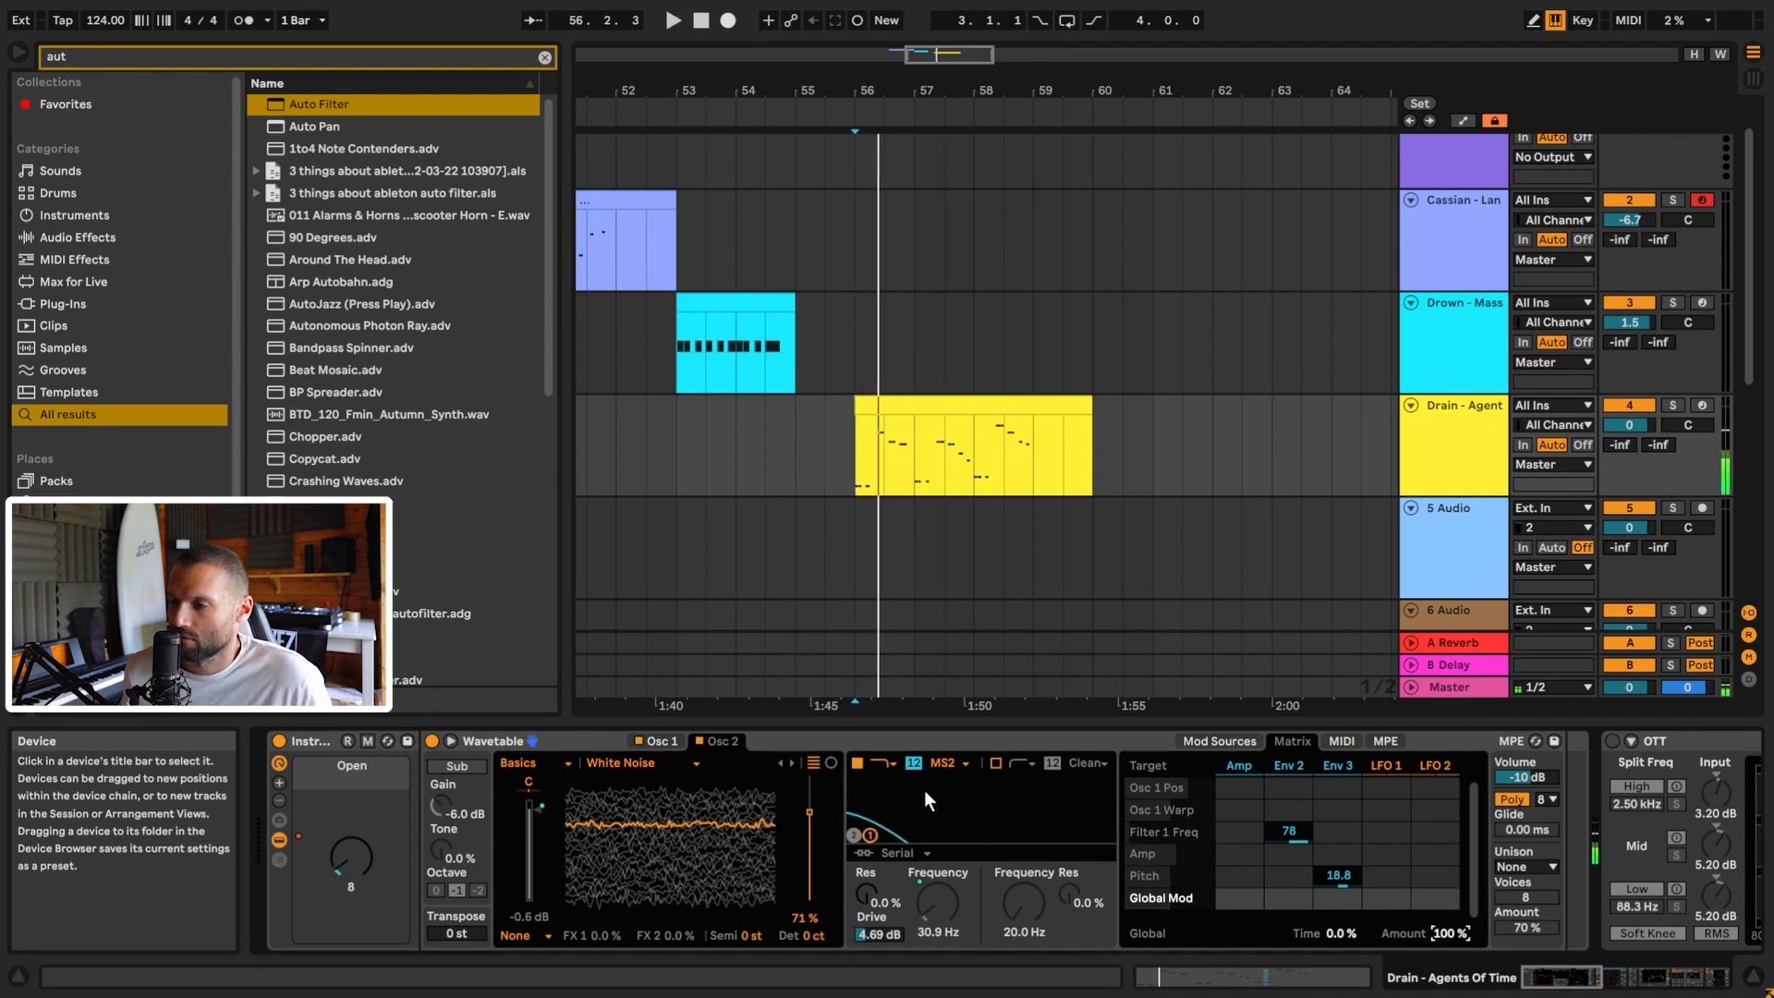
Try Filter 1 with 0.00 dB drive and the Clean circuit type while auditioning the Drain clip.
left_click(948, 762)
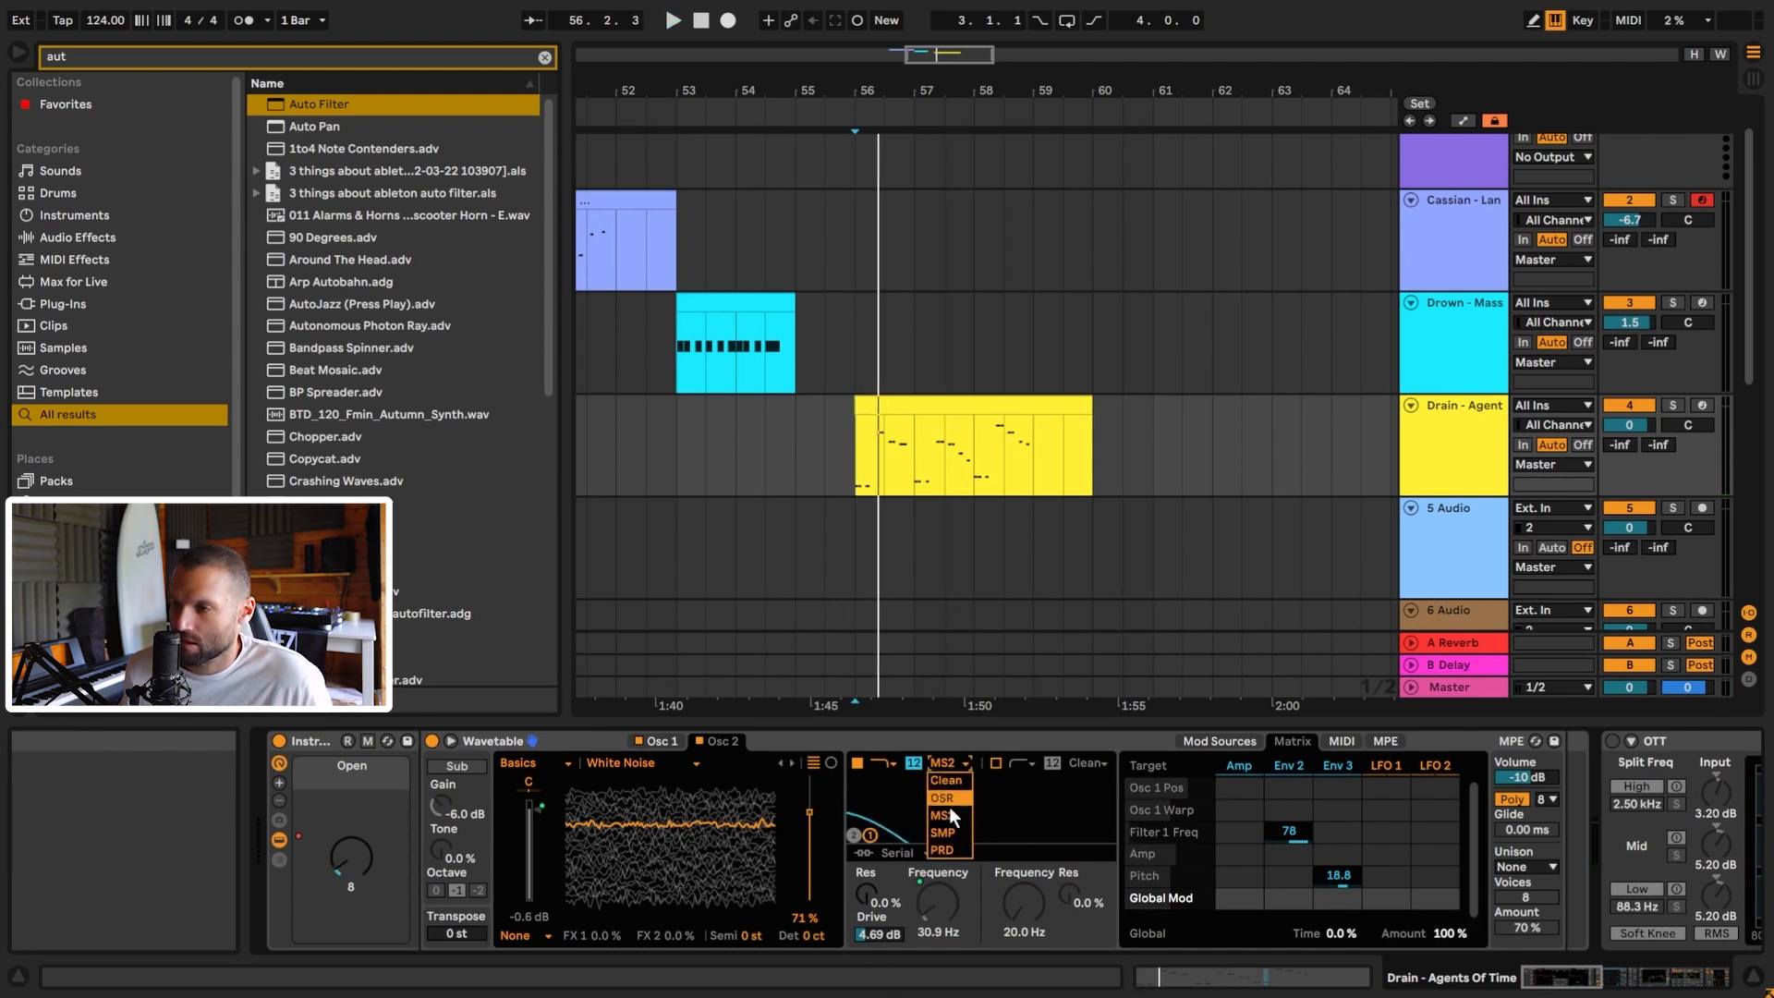
left_click(948, 817)
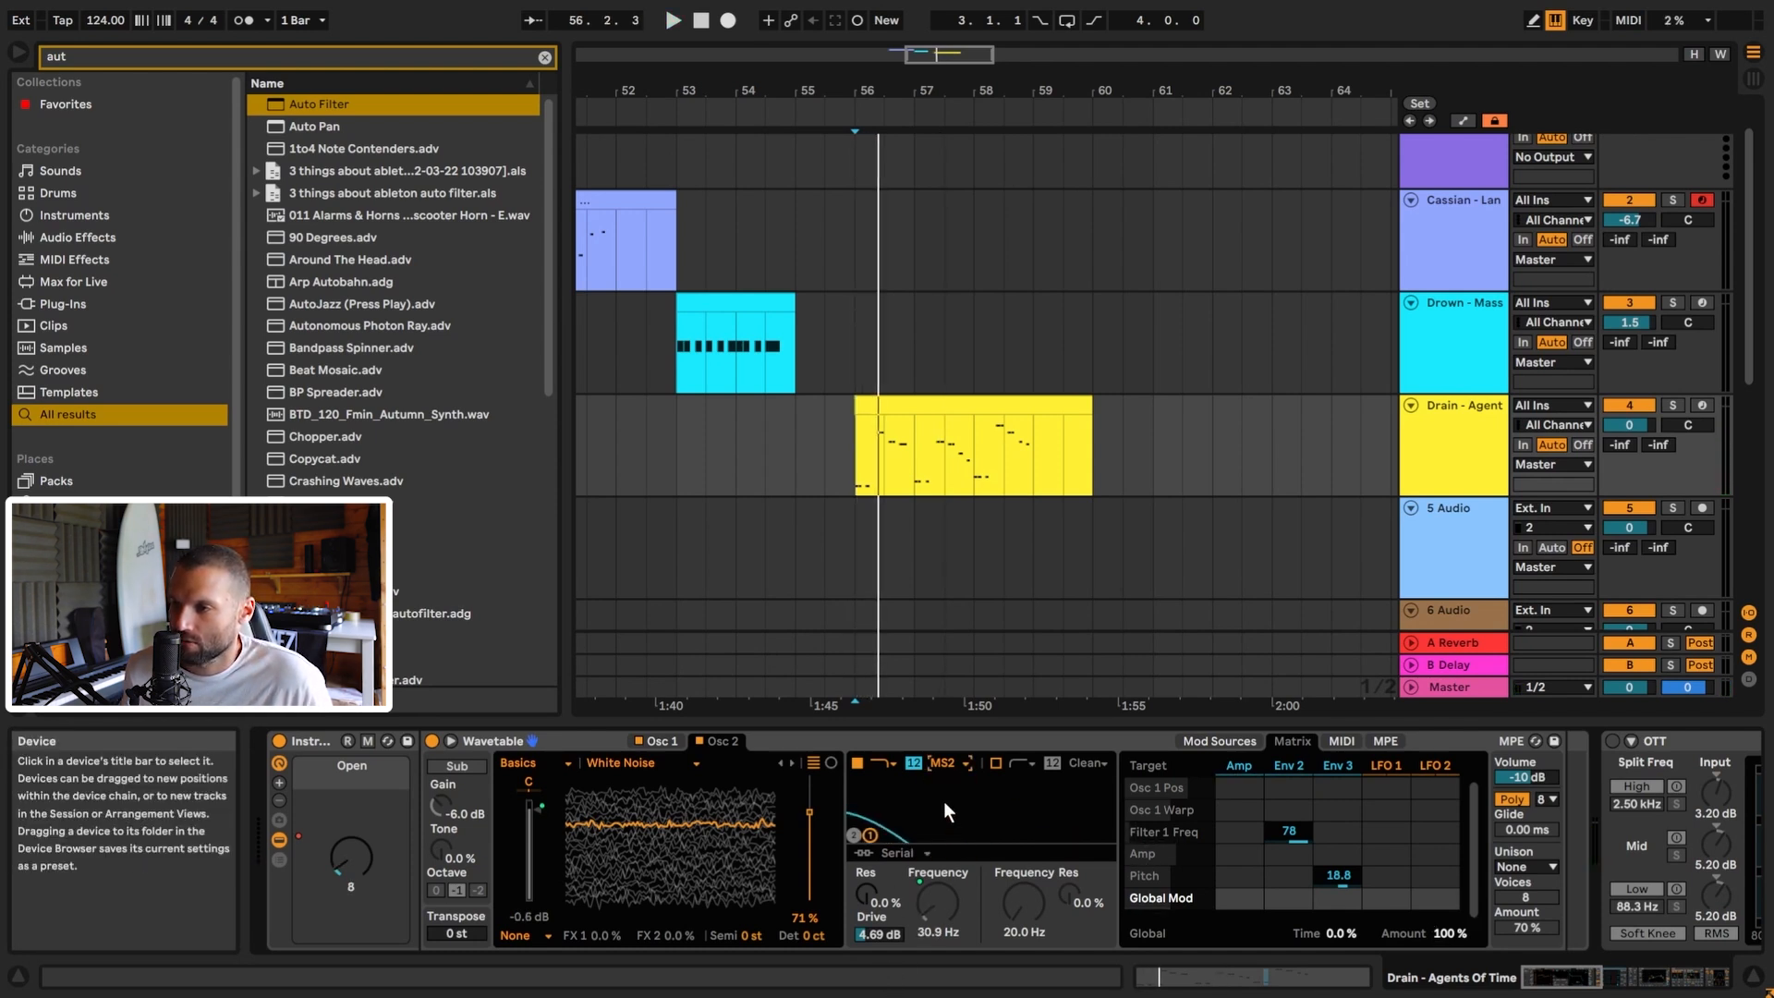
left_click(873, 933)
key("Delete")
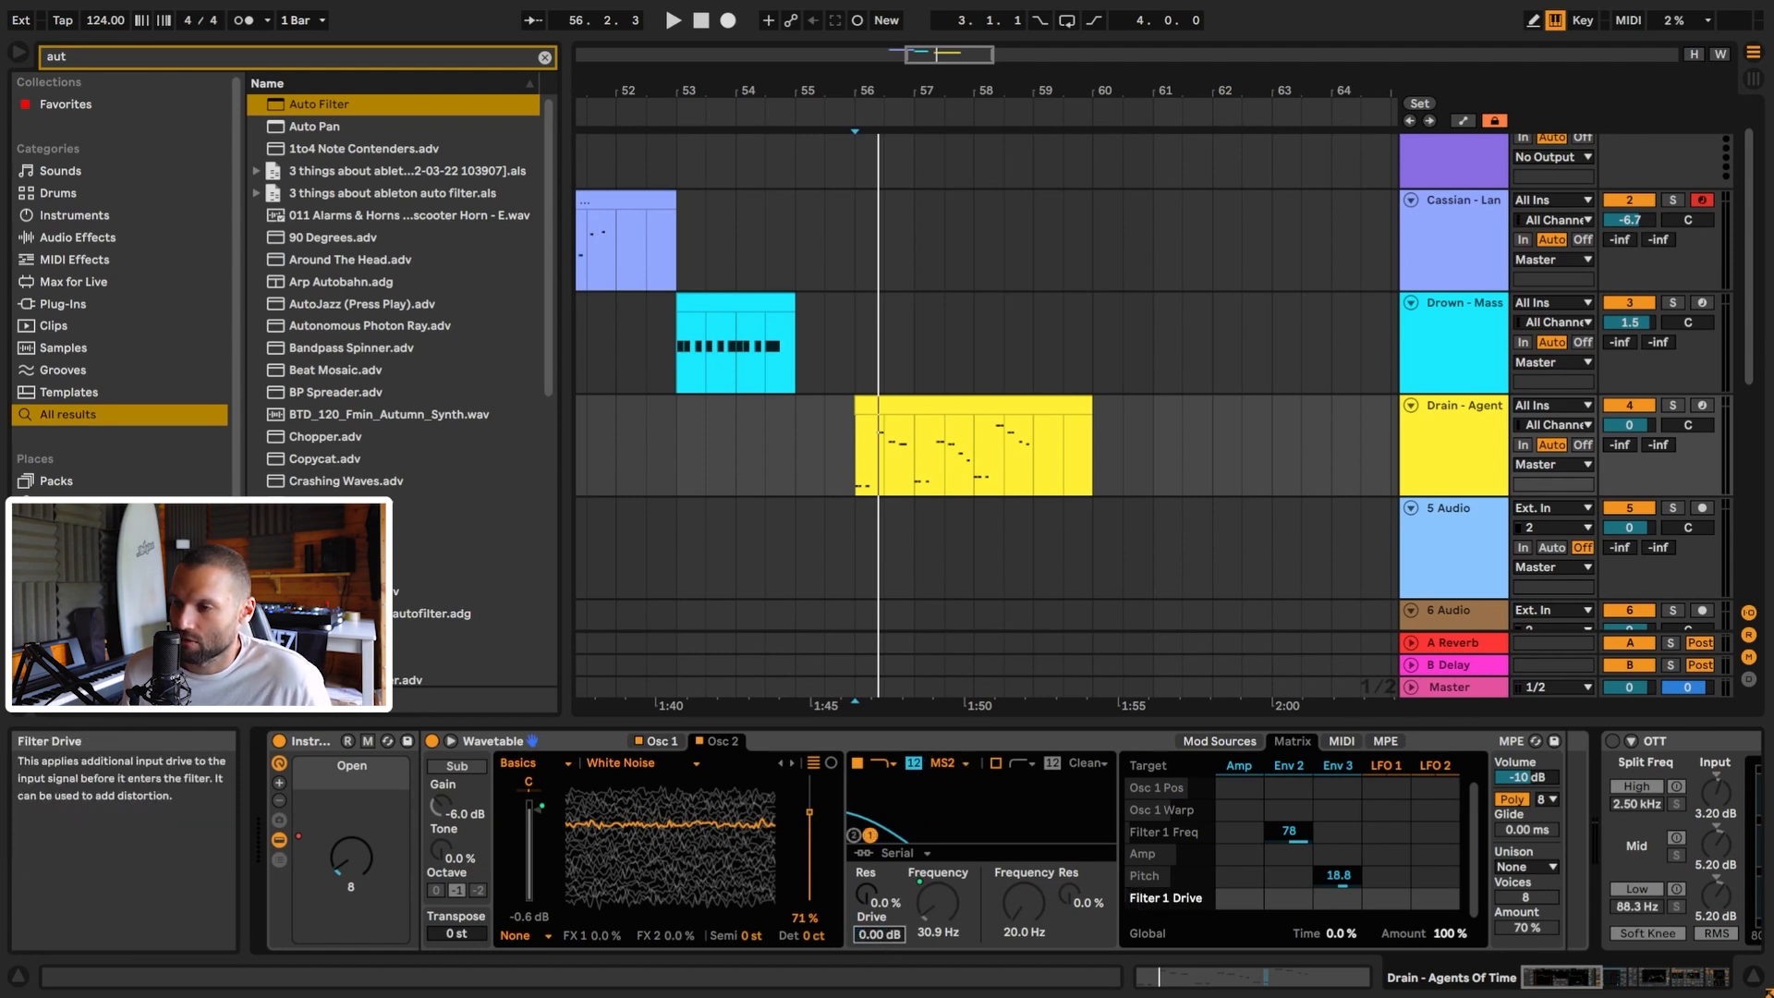
left_click(942, 763)
left_click(944, 780)
key("space")
Set Filter 1's circuit type to MS2 and its drive to 4.69 dB.
left_click(946, 760)
left_click(950, 817)
left_click(877, 933)
left_click_drag(878, 934, 877, 937)
Audition the Drain clip and examine Env 3's decay and its Pitch modulation in the matrix.
key("space")
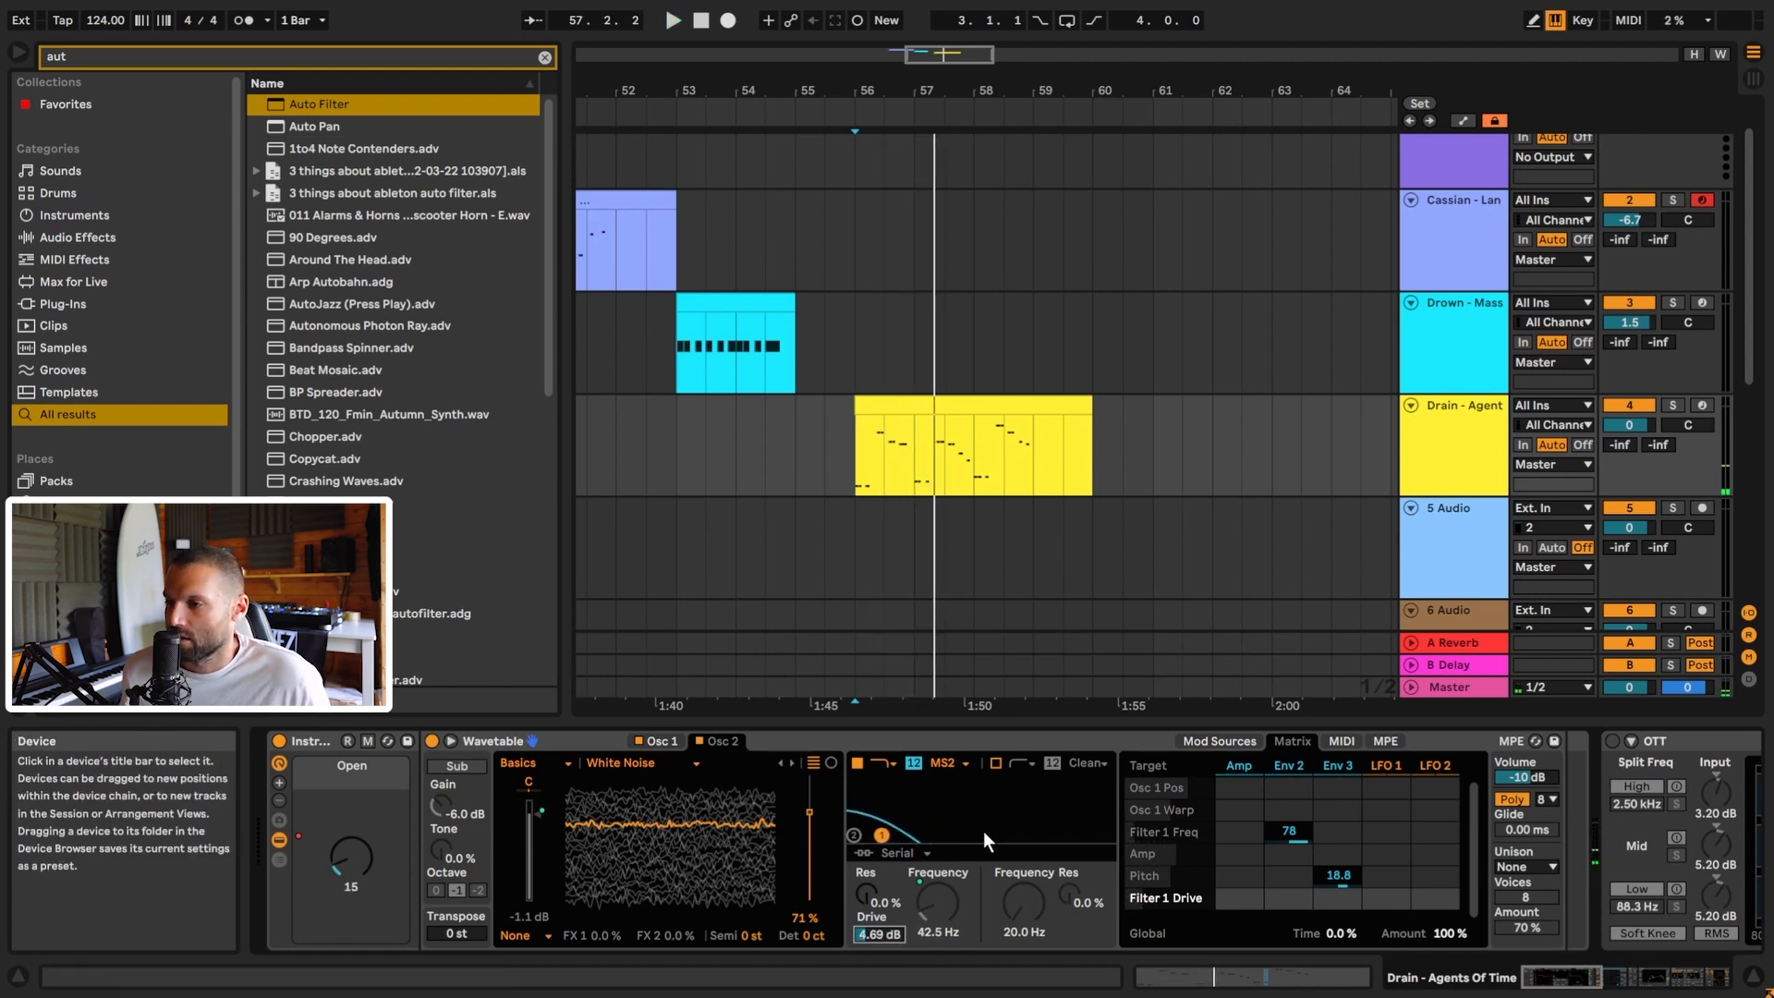
left_click(1331, 764)
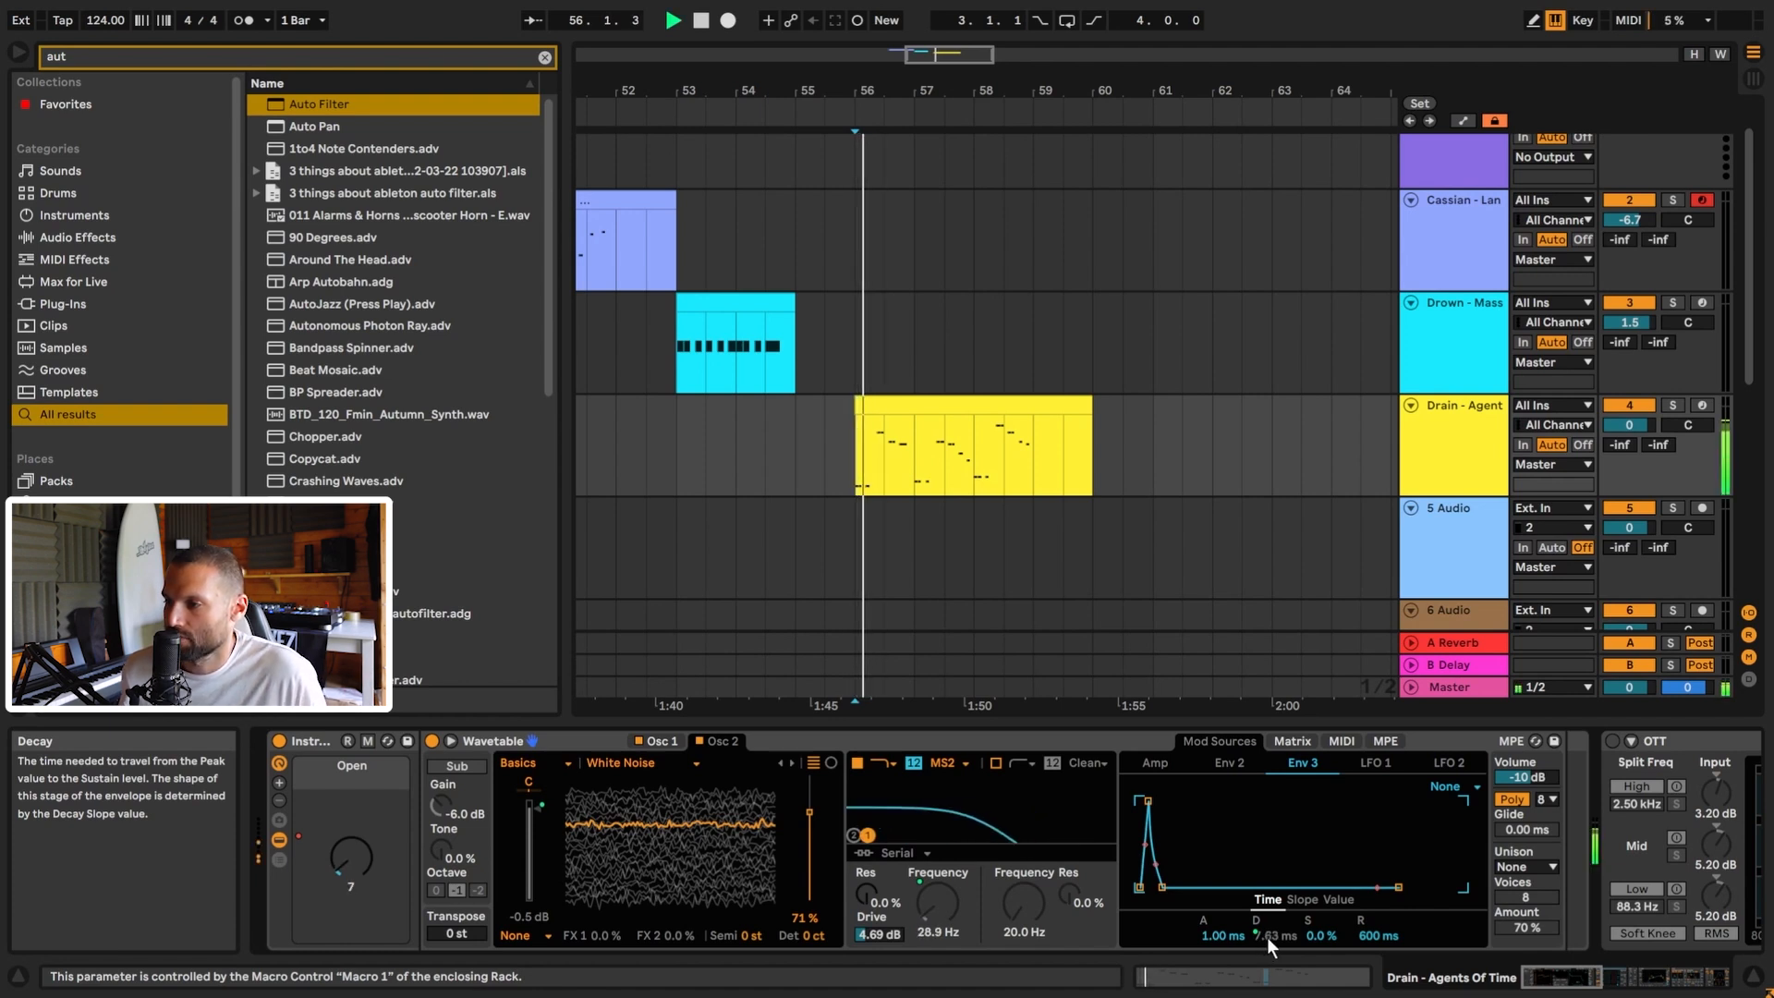
left_click(1290, 737)
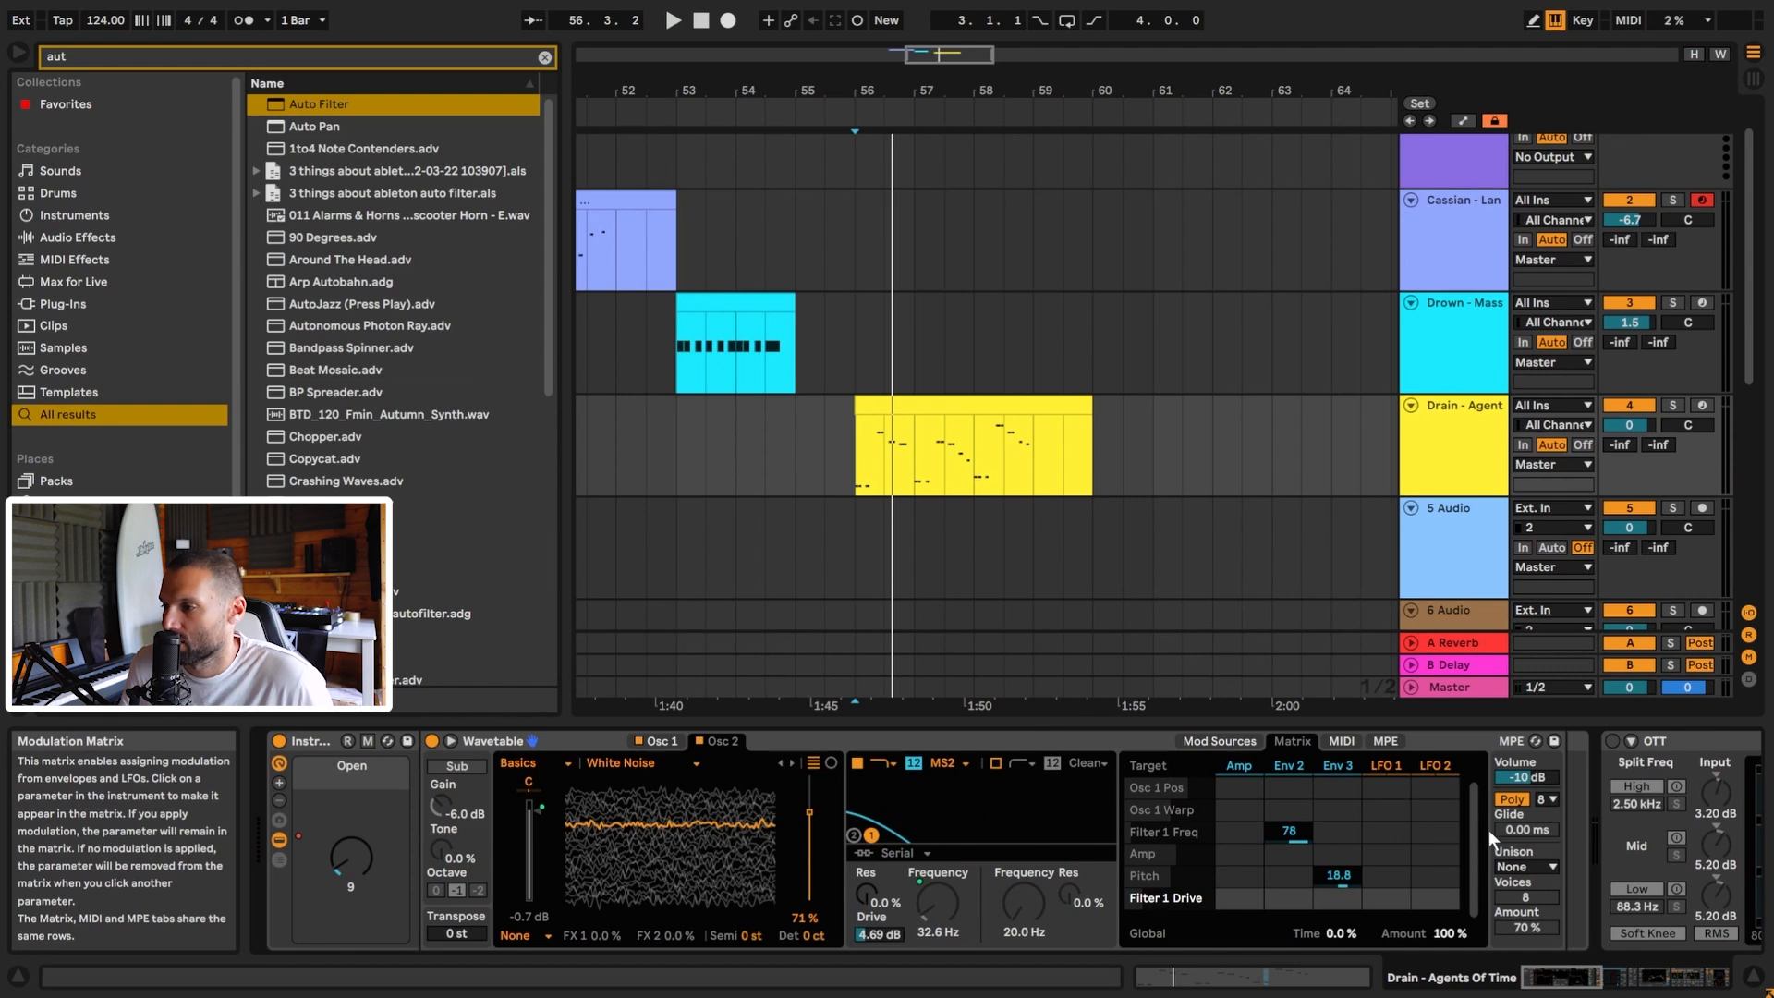
Set Wavetable's unison mode to Noise and audition the Drain clip from its start and from bar 58.
left_click(1522, 867)
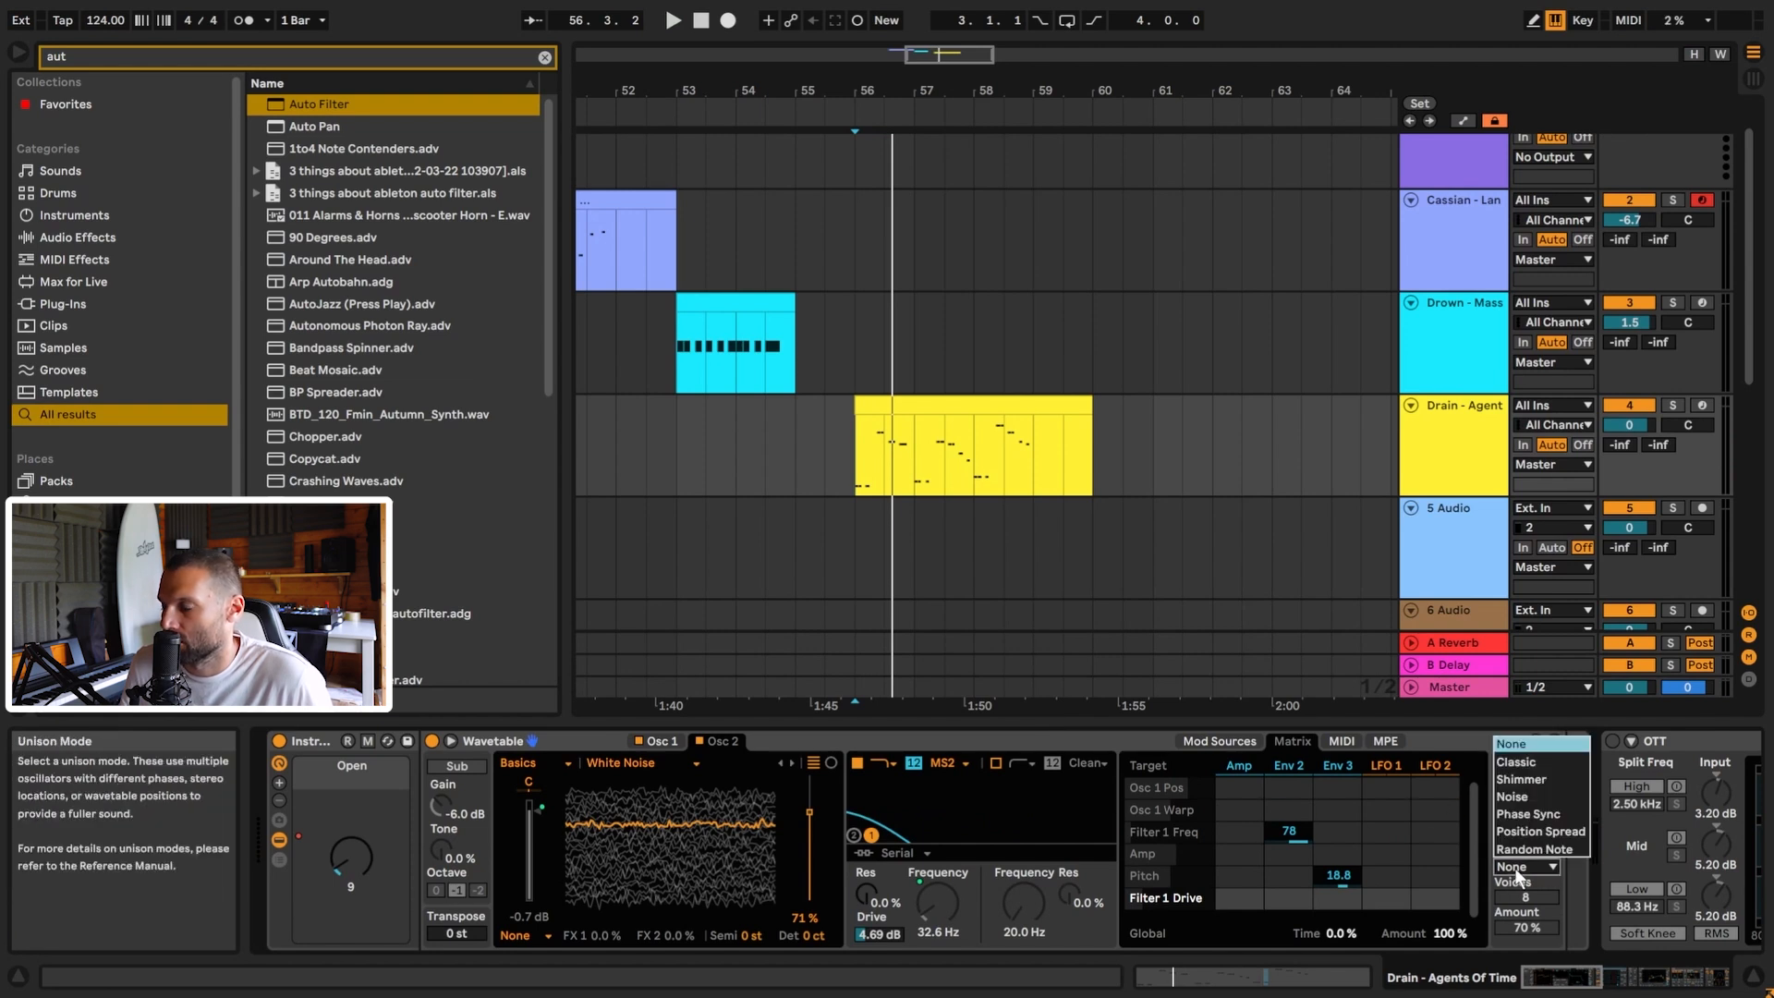
left_click(1511, 797)
key("space")
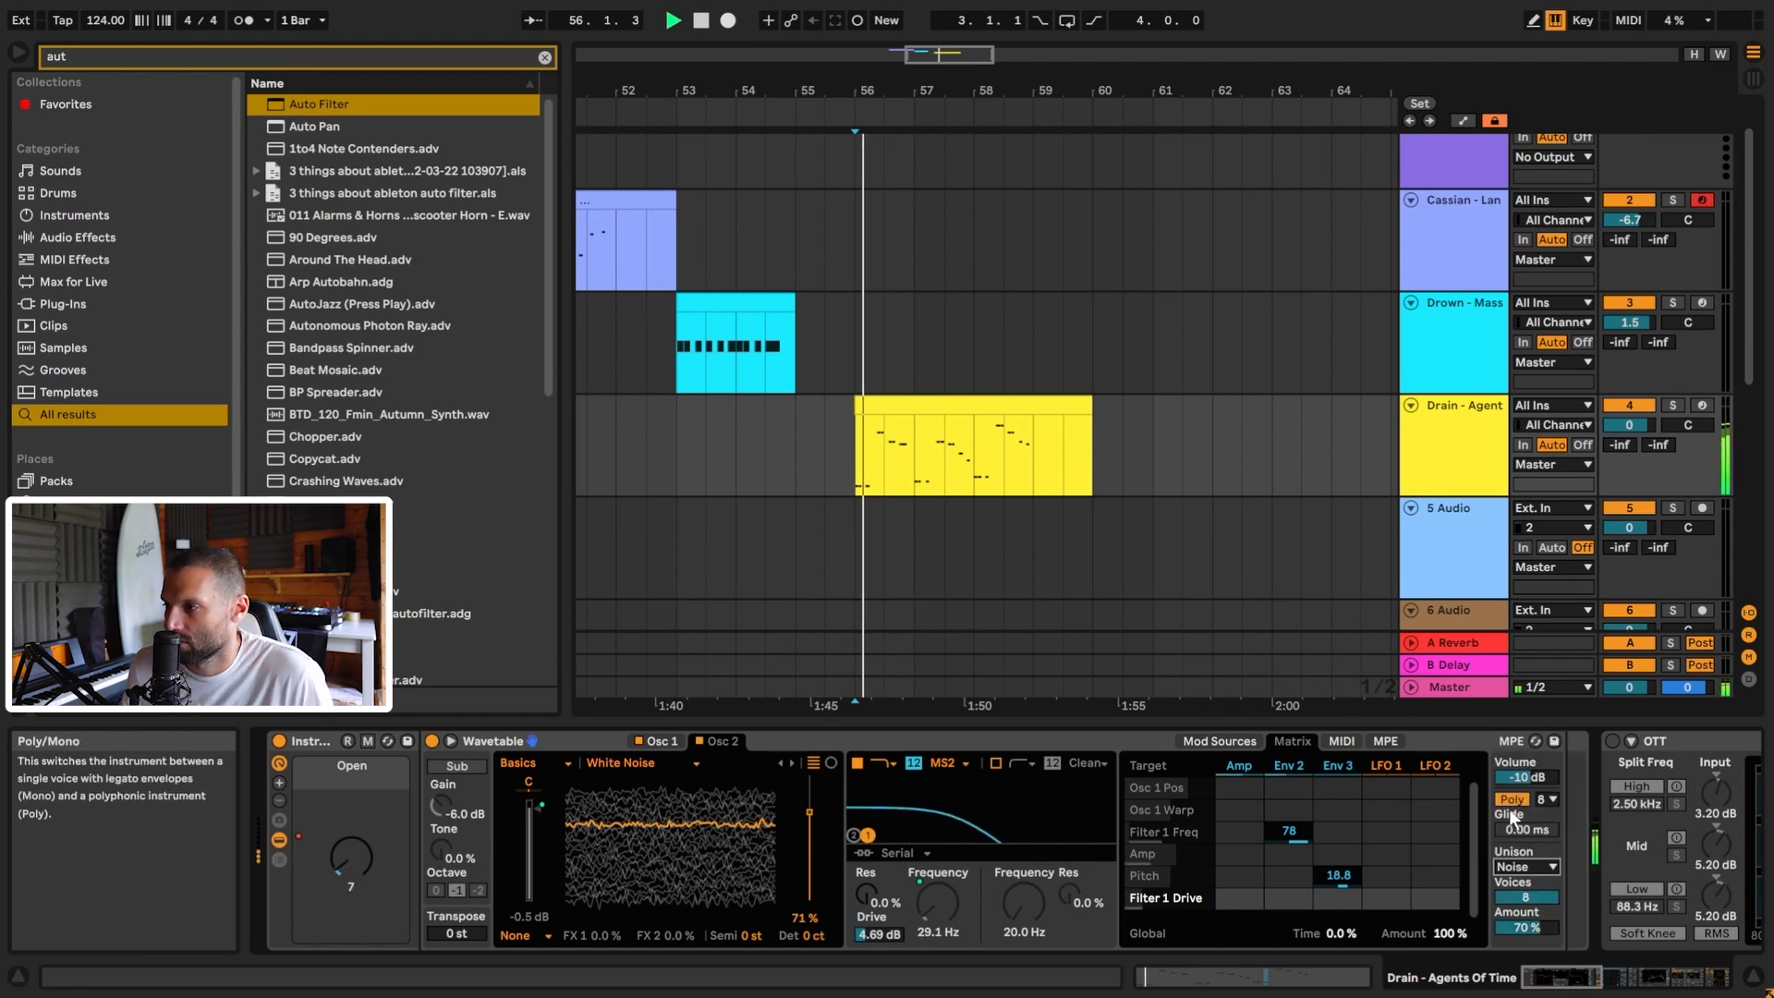
key("space")
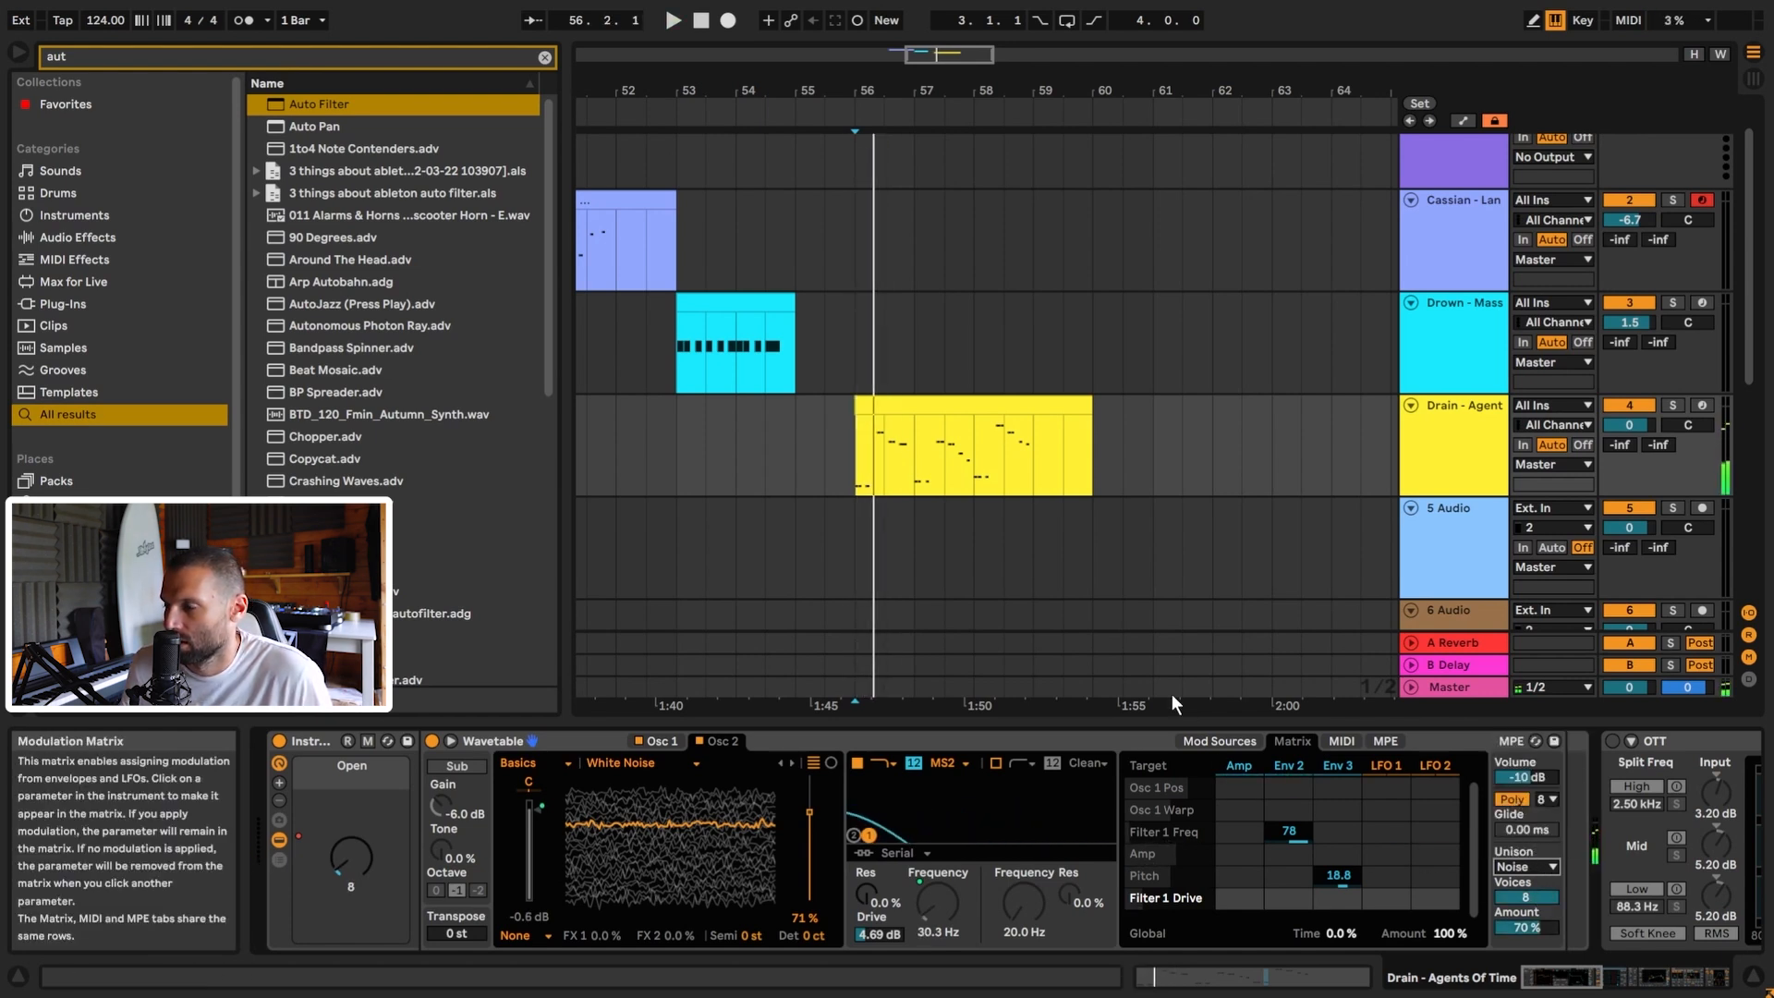
left_click(987, 458)
key("space")
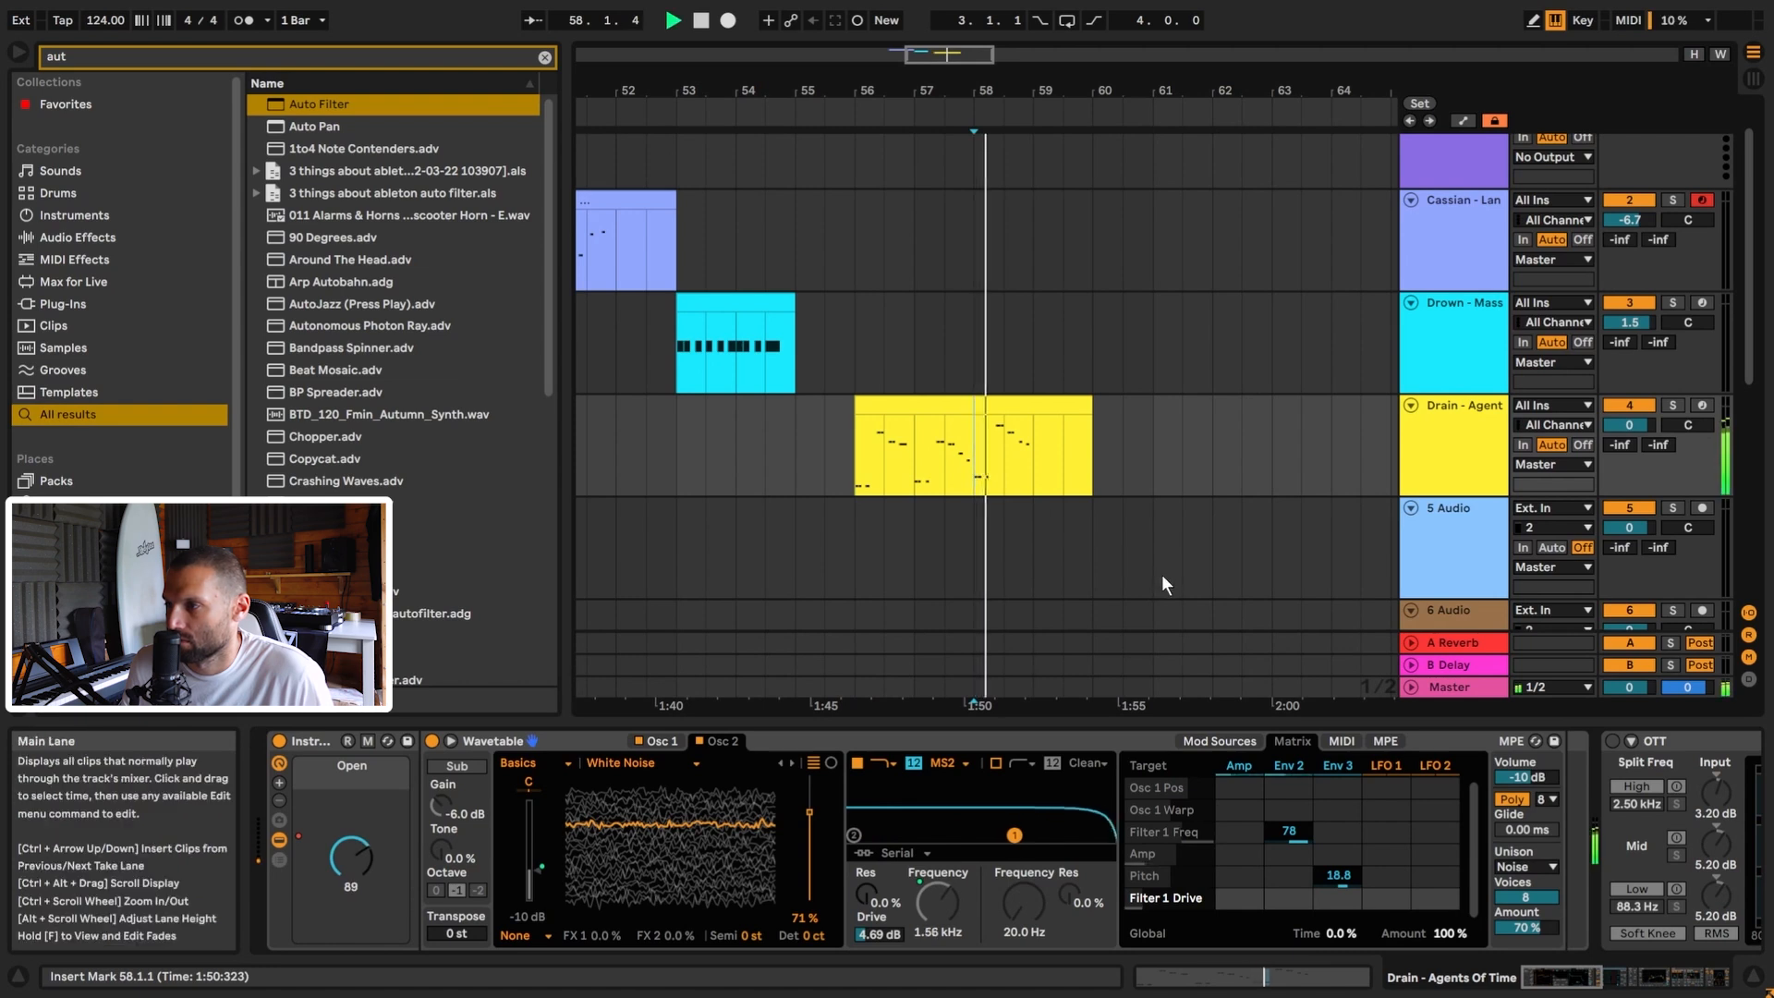
Try the unison mode None and audition the Drain clip from bar 58 for comparison.
left_click(1538, 867)
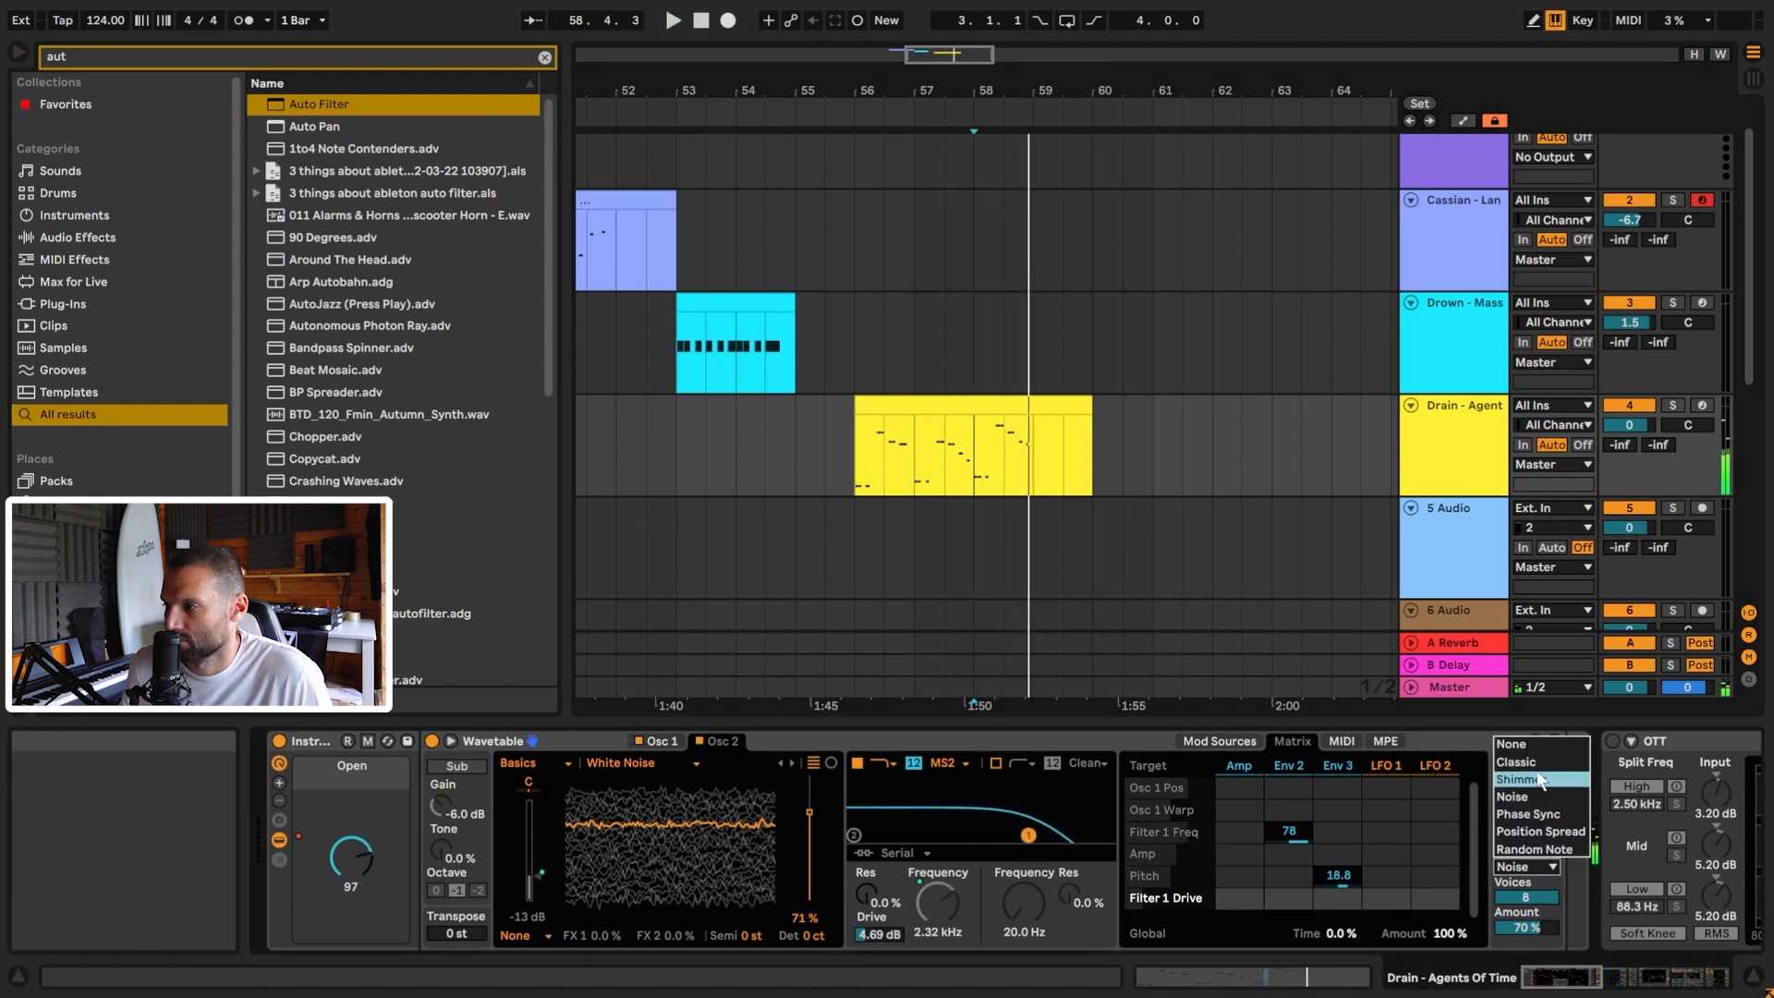
left_click(1533, 743)
key("space")
key("space")
key("space")
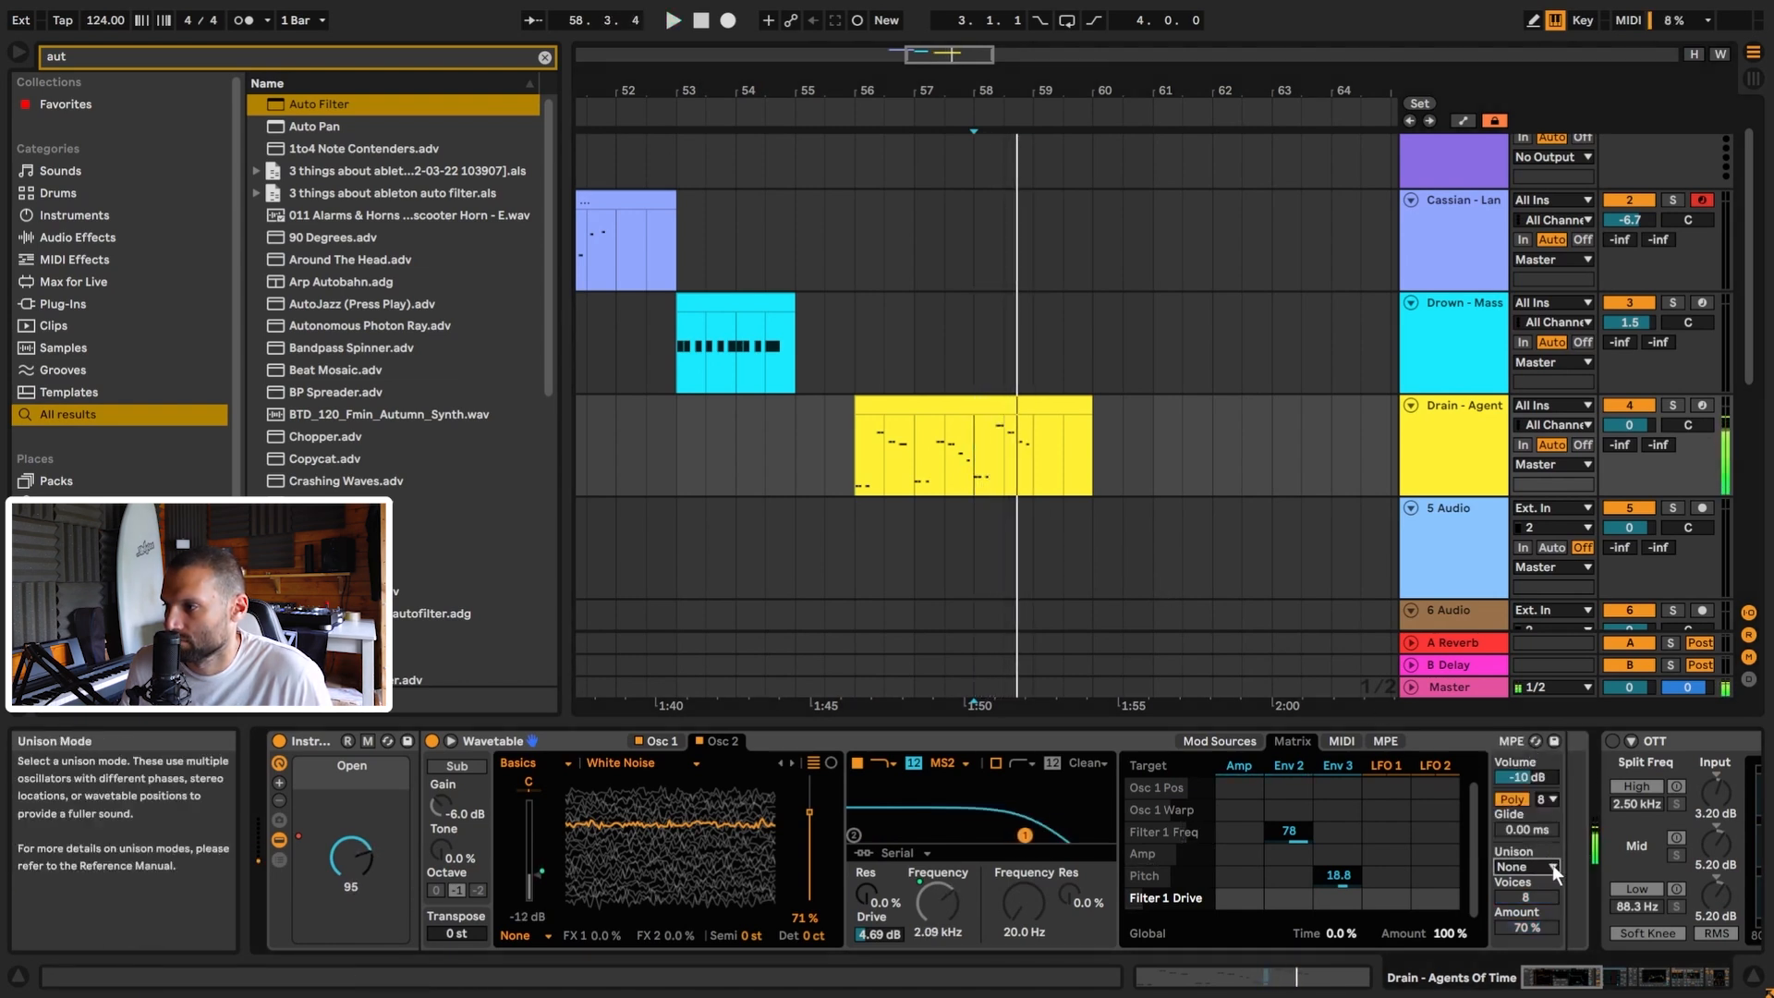
Set the unison mode back to Noise and audition the Drain clip from bar 58.
left_click(1552, 863)
left_click(1538, 795)
key("space")
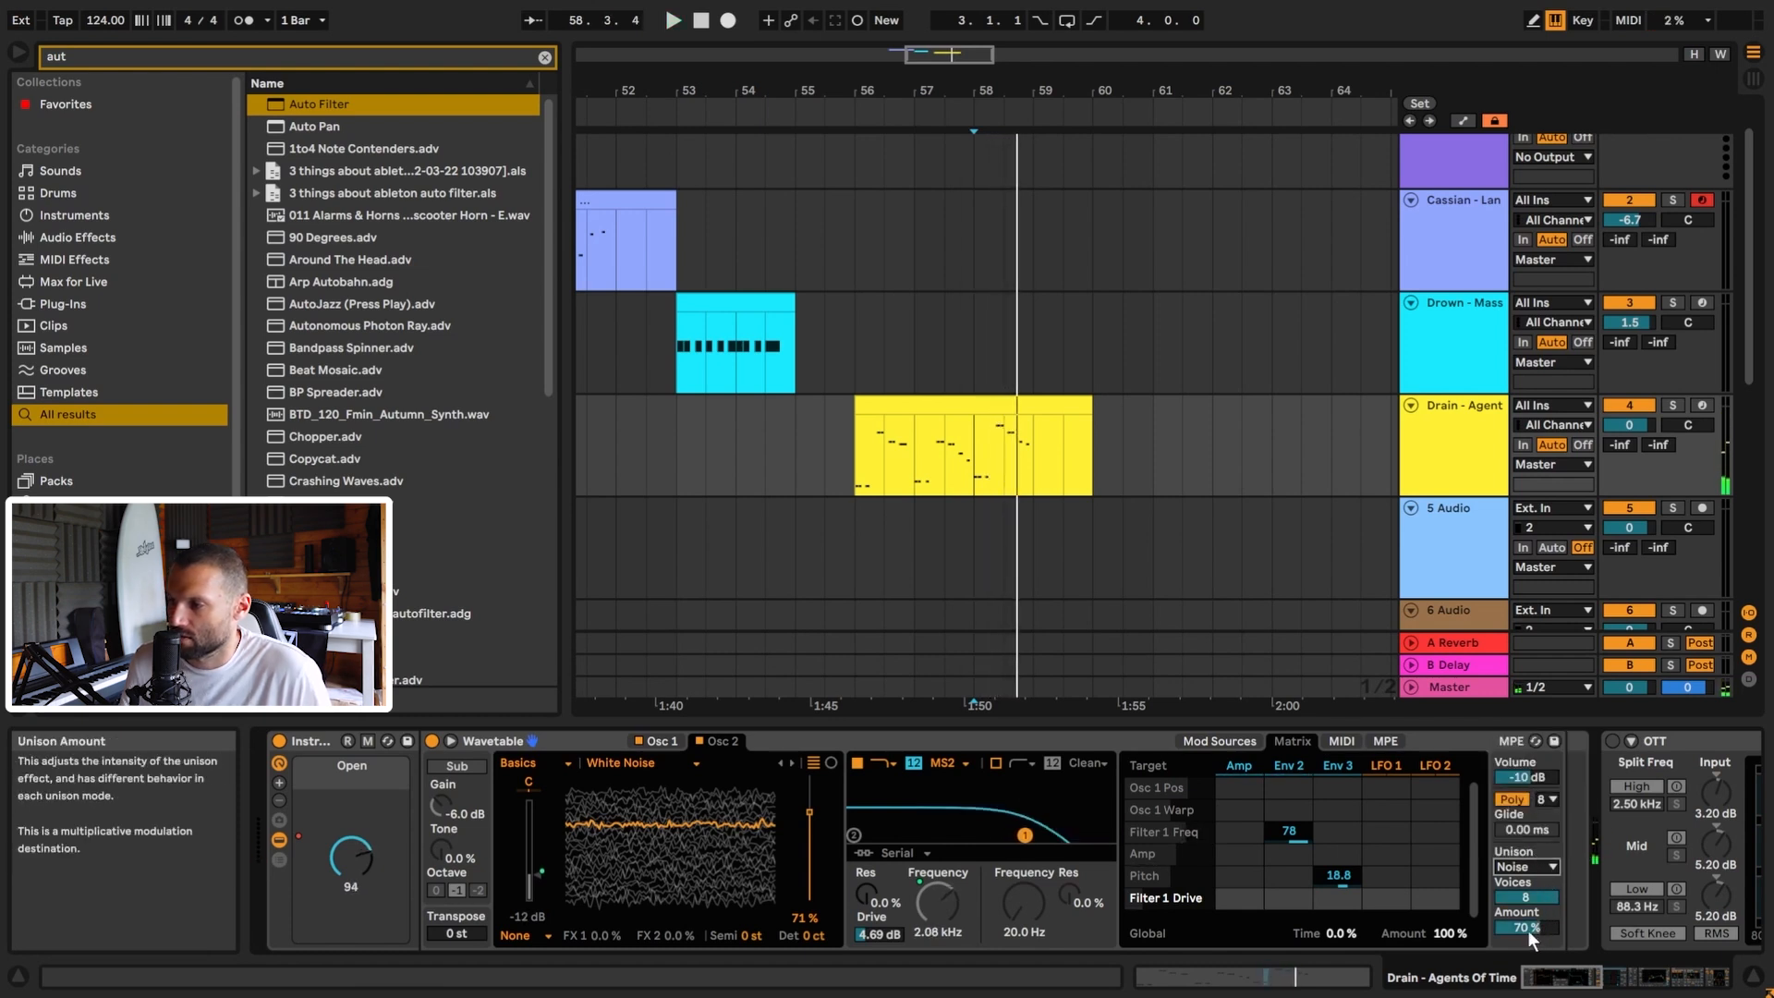
Try out the Noise unison amount while repeatedly auditioning the Drain clip from bar 58.
key("space")
mouse_move(1530, 933)
left_mouse_down()
mouse_move(1530, 974)
mouse_move(1530, 933)
left_mouse_up()
key("space")
key("space")
key("space")
key("space")
key("space")
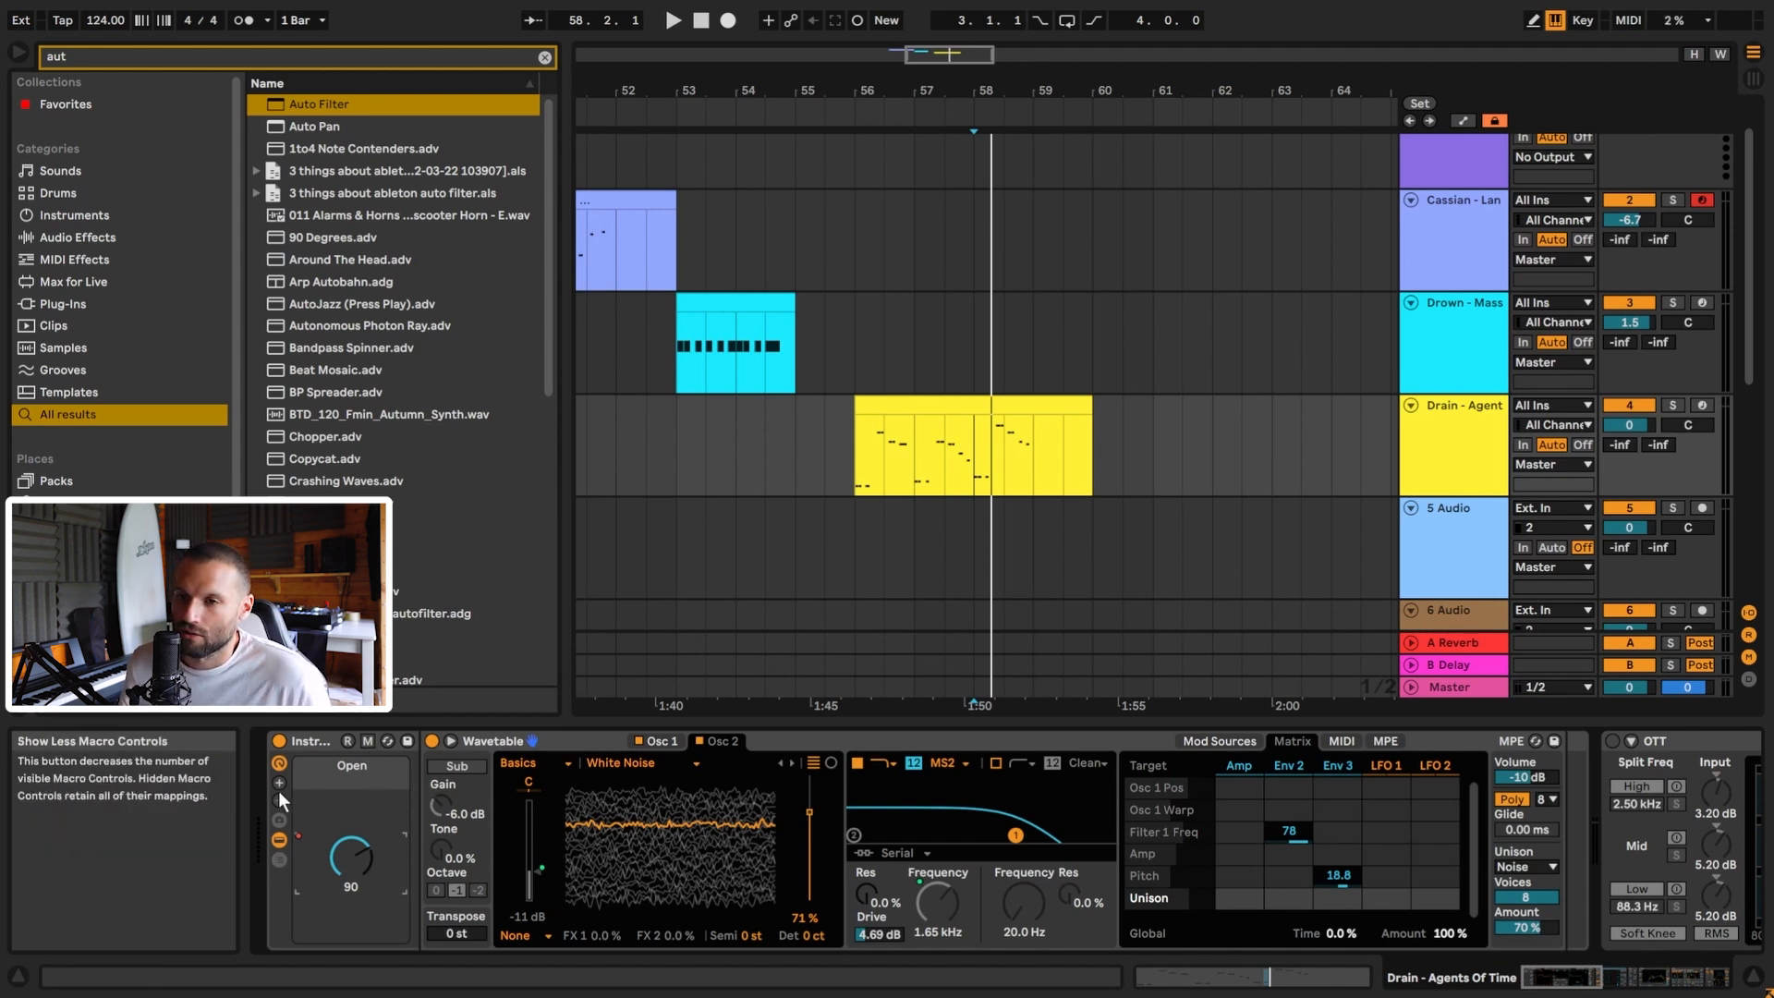
Expand the Drain track's Instrument Rack to ten macro controls and show its macro mappings for Wavetable.
left_click(573, 742)
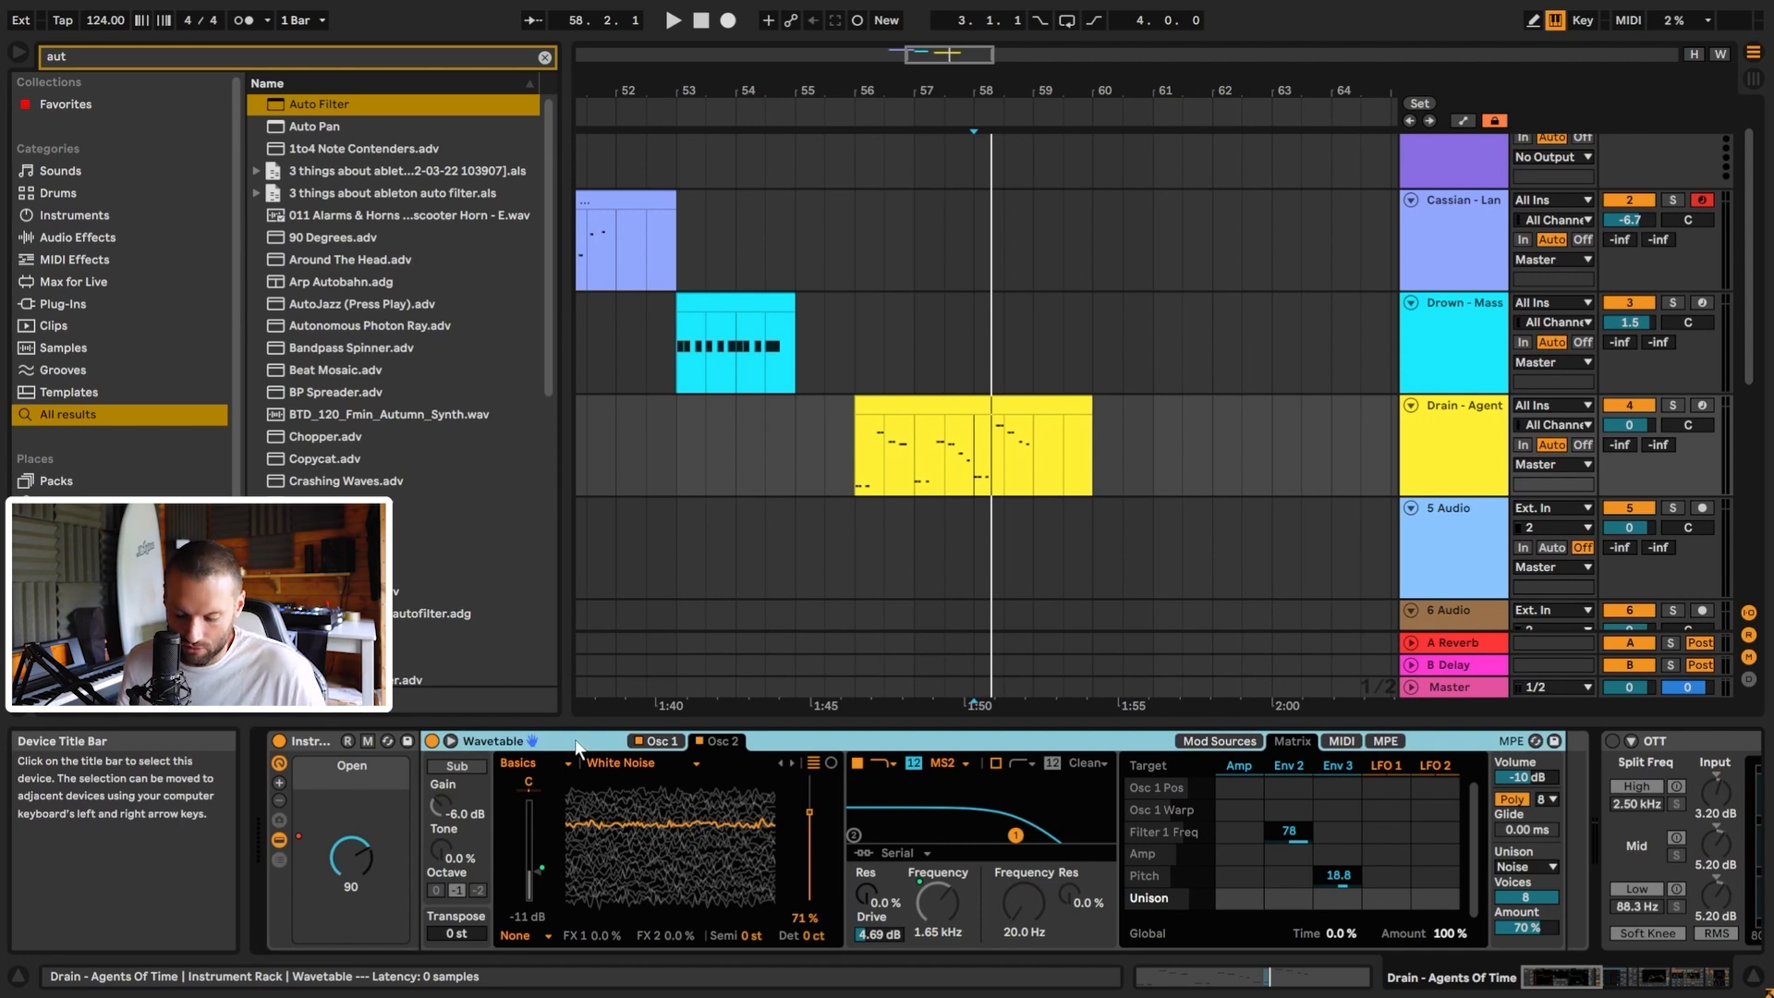
left_click(313, 740)
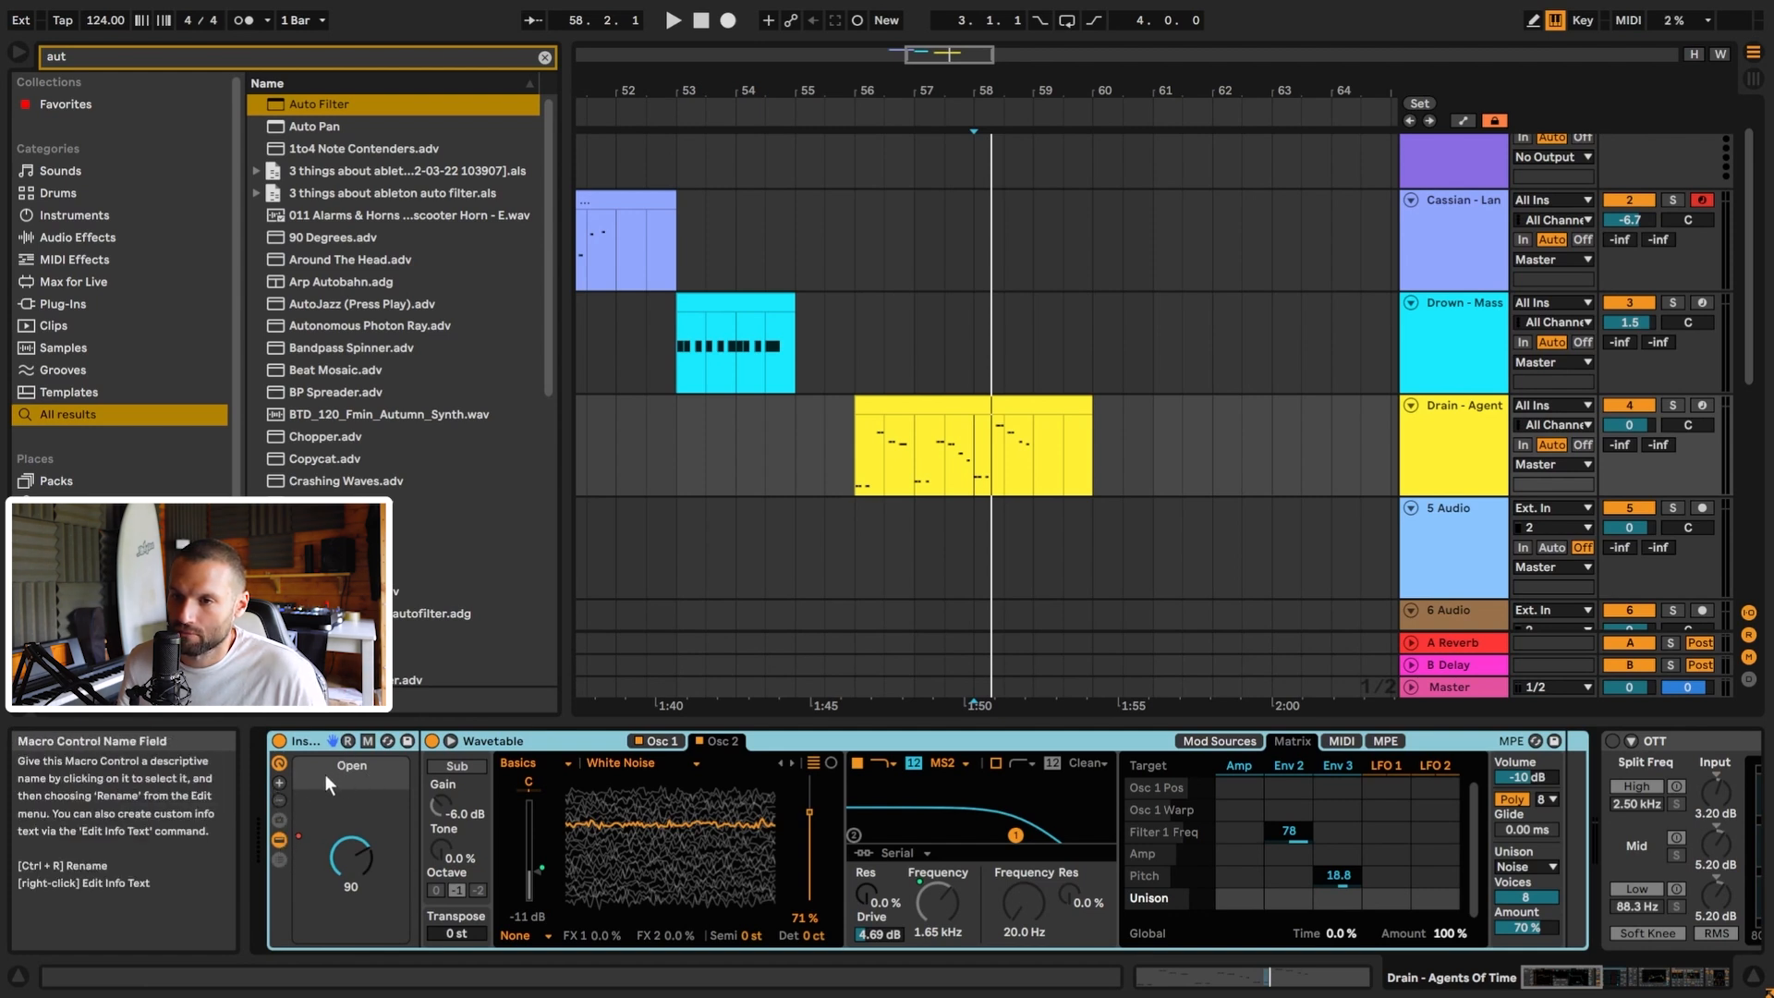
left_click(277, 784)
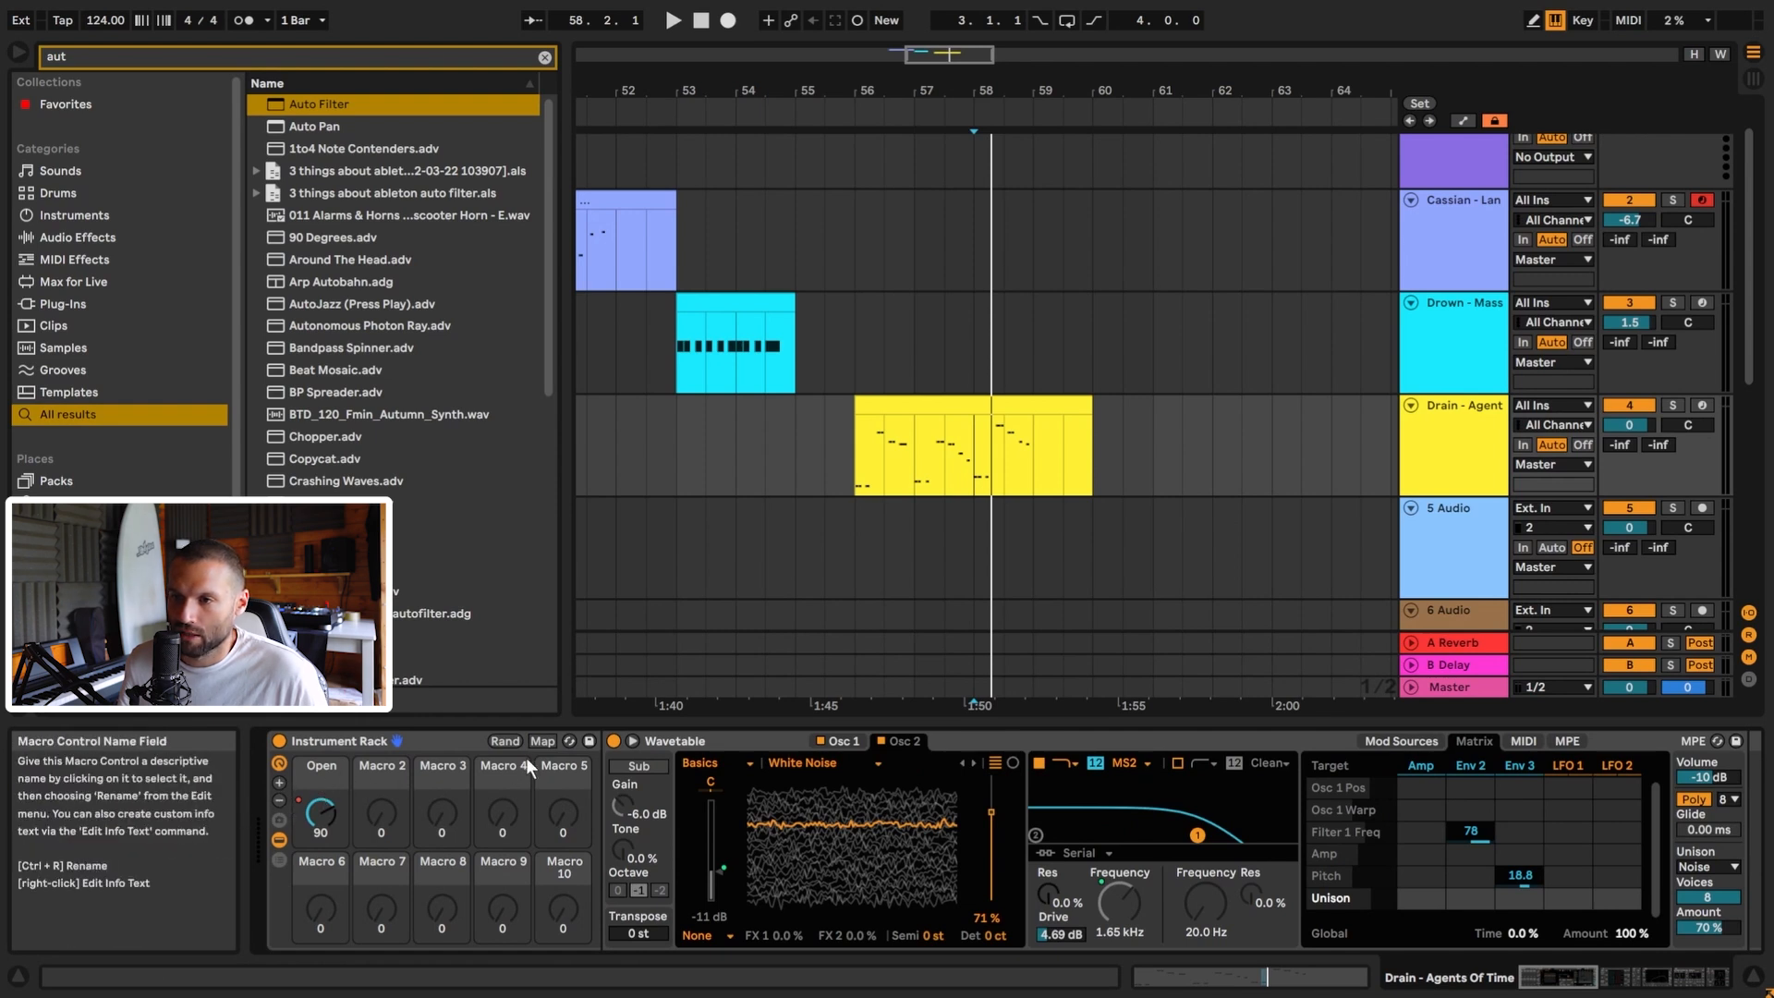
left_click(542, 741)
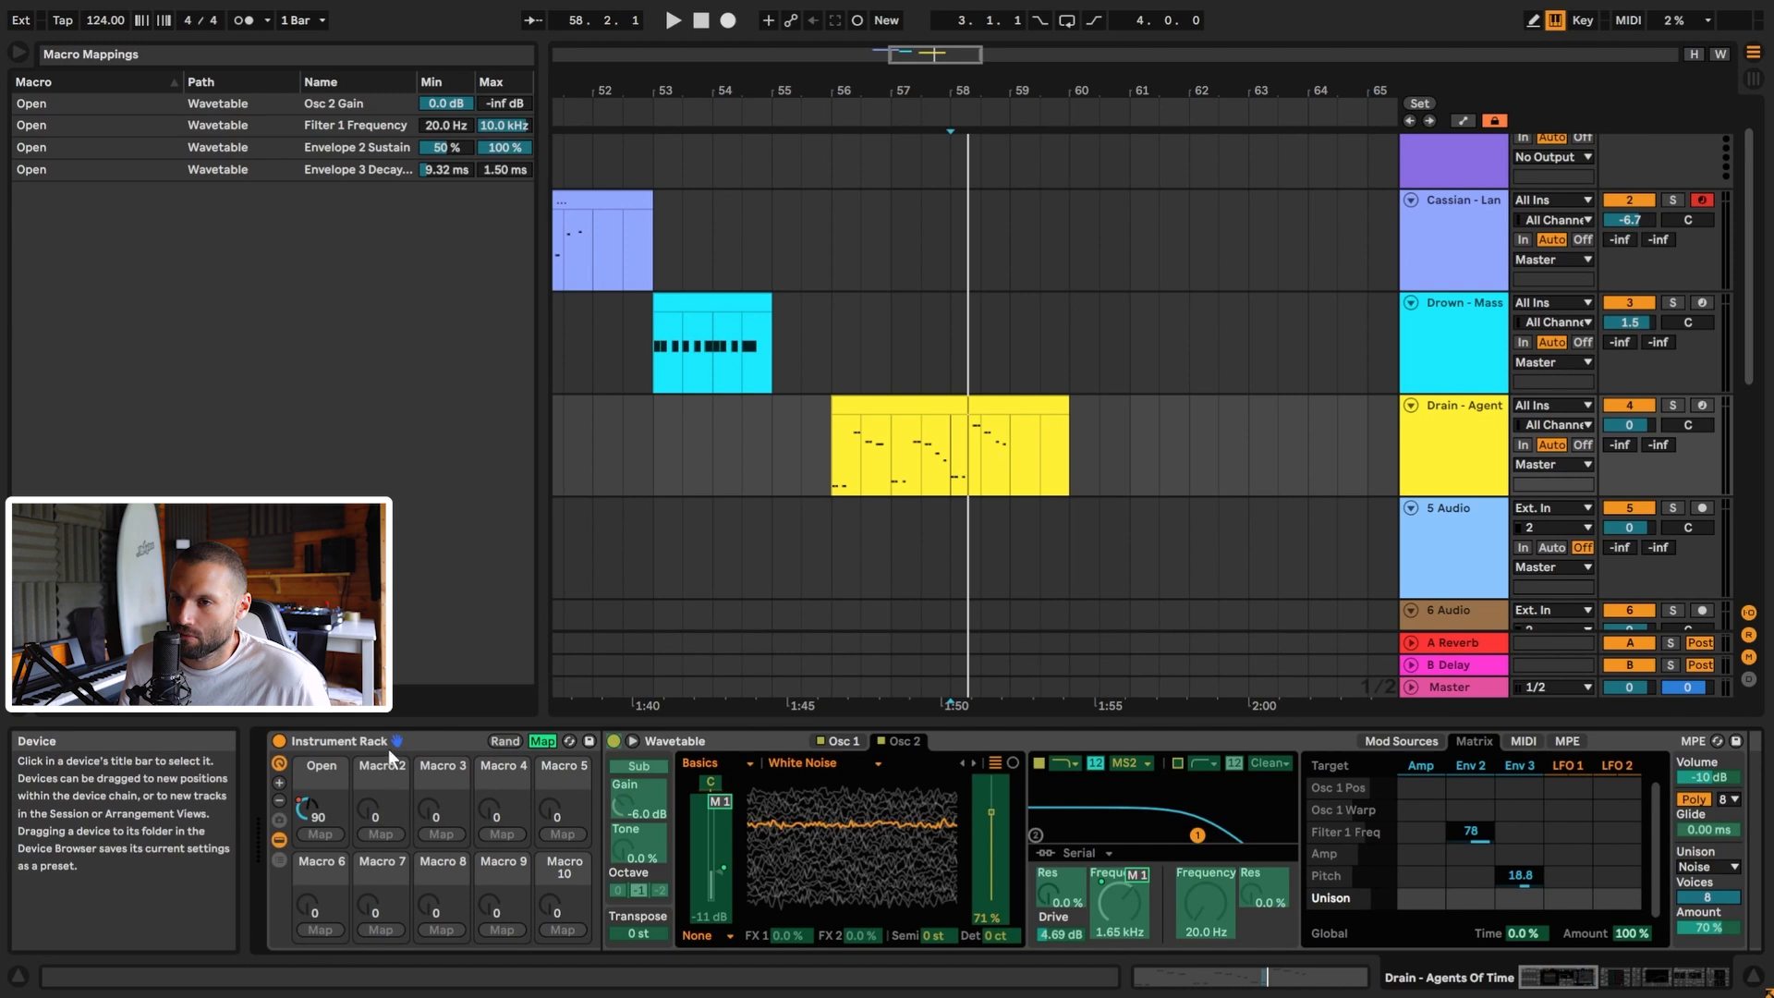
left_click(432, 740)
left_click(720, 748)
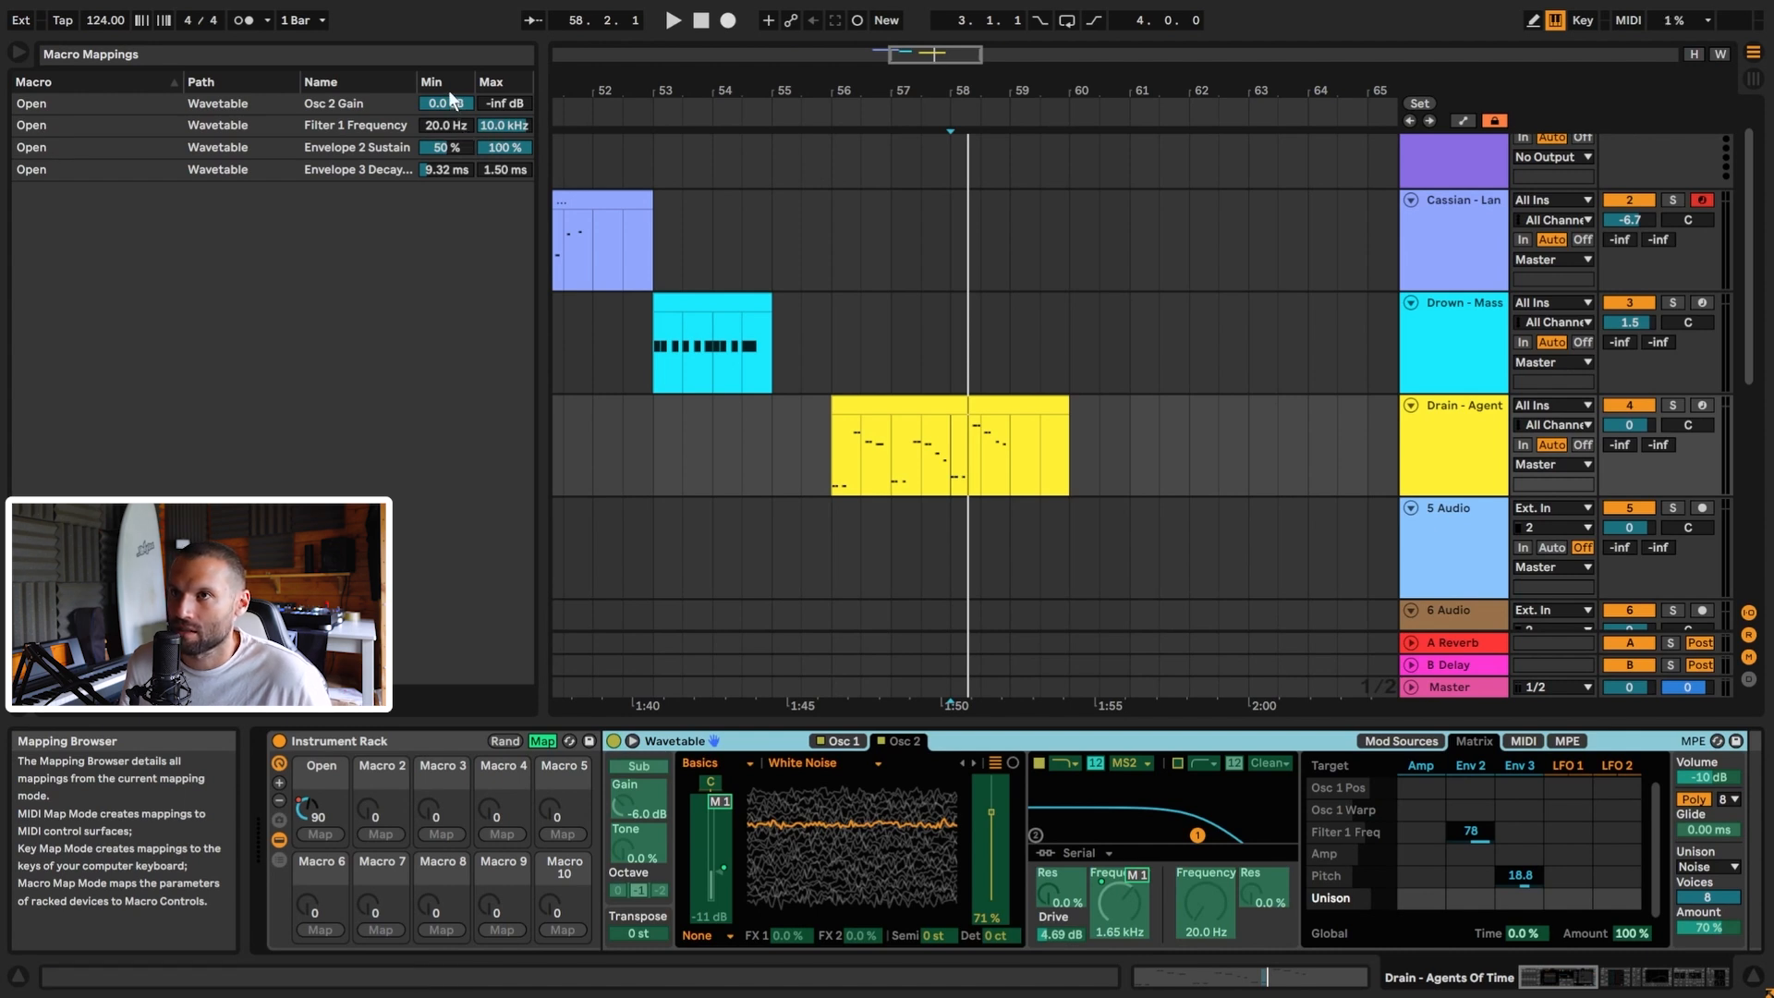
Try mapping Wavetable's Filter 1 Frequency to the second macro with a maximum of 16.5 kHz.
left_click(1127, 905)
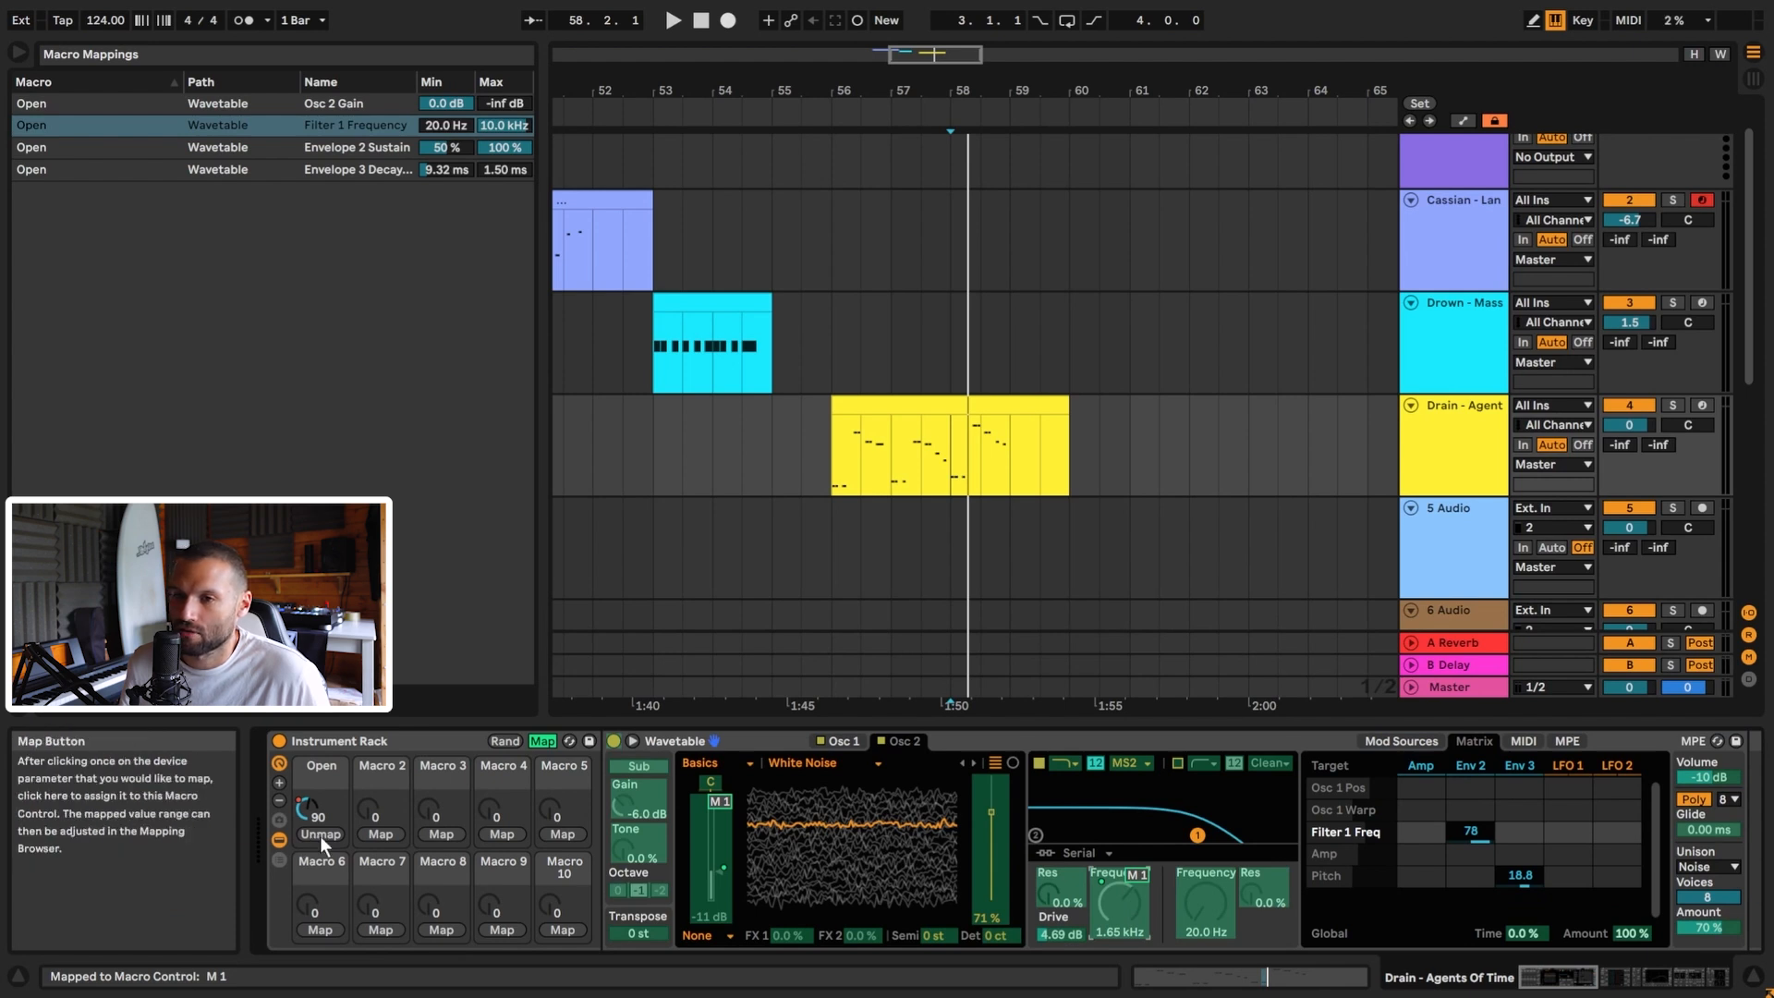
left_click(388, 836)
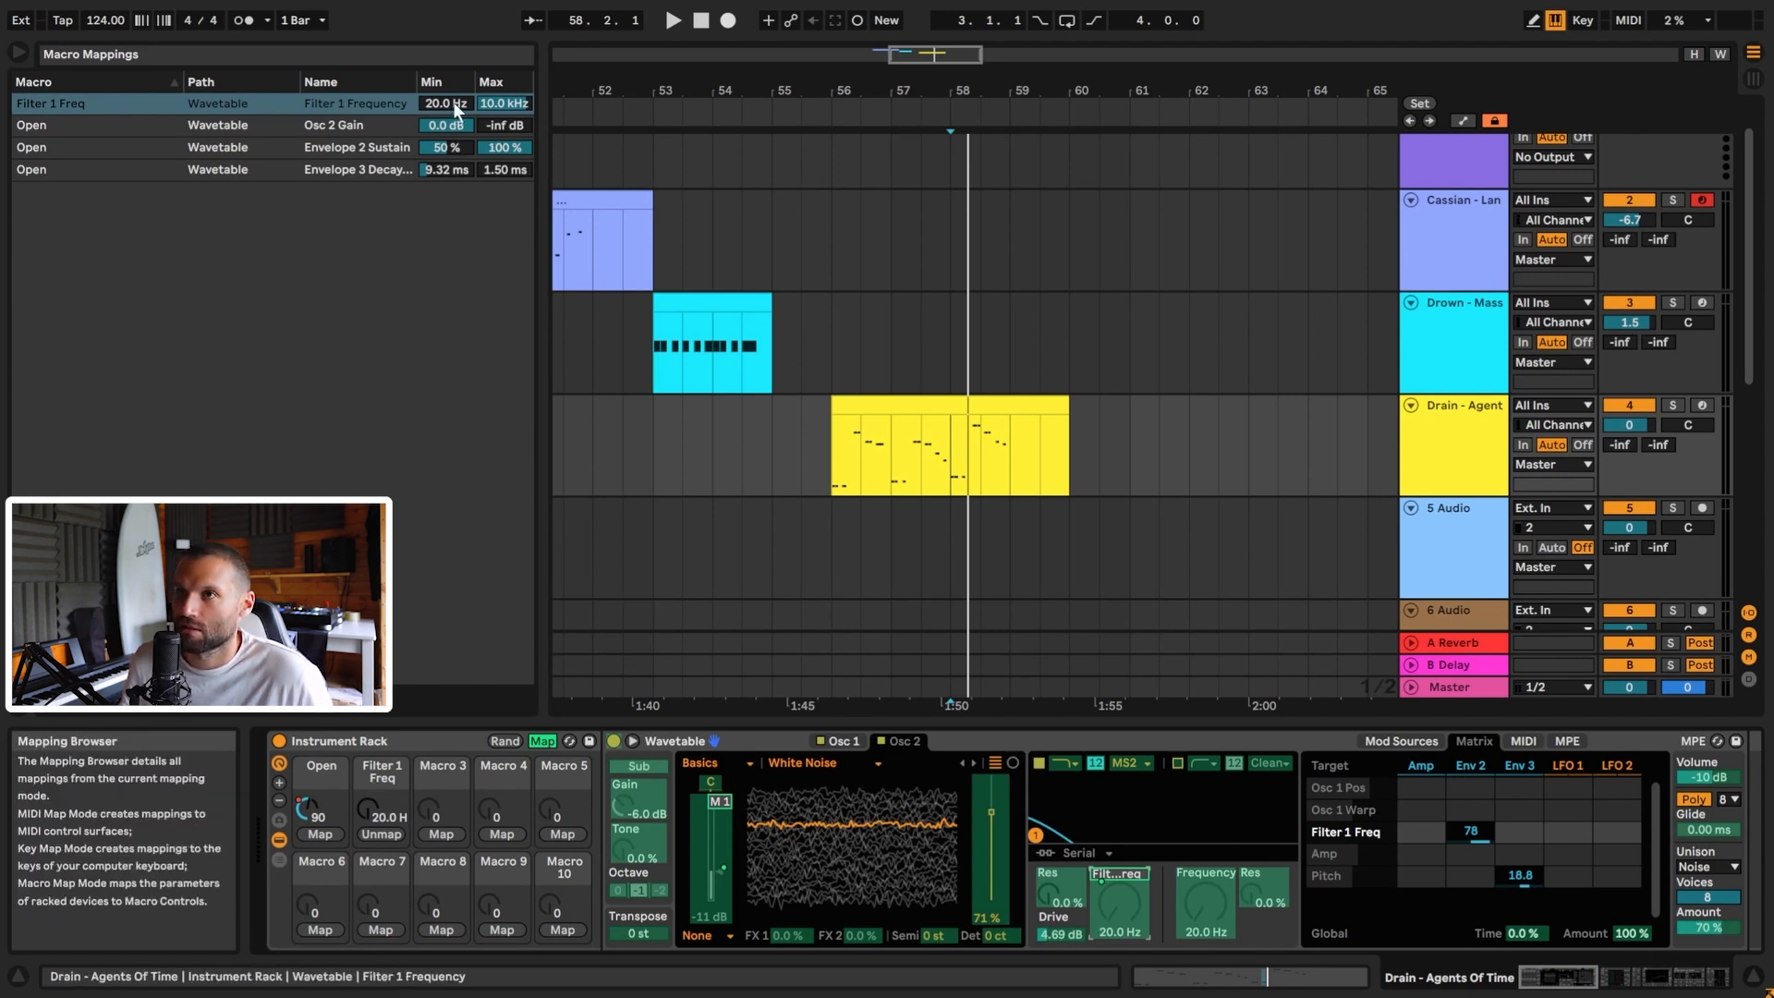
left_click_drag(495, 104, 505, 107)
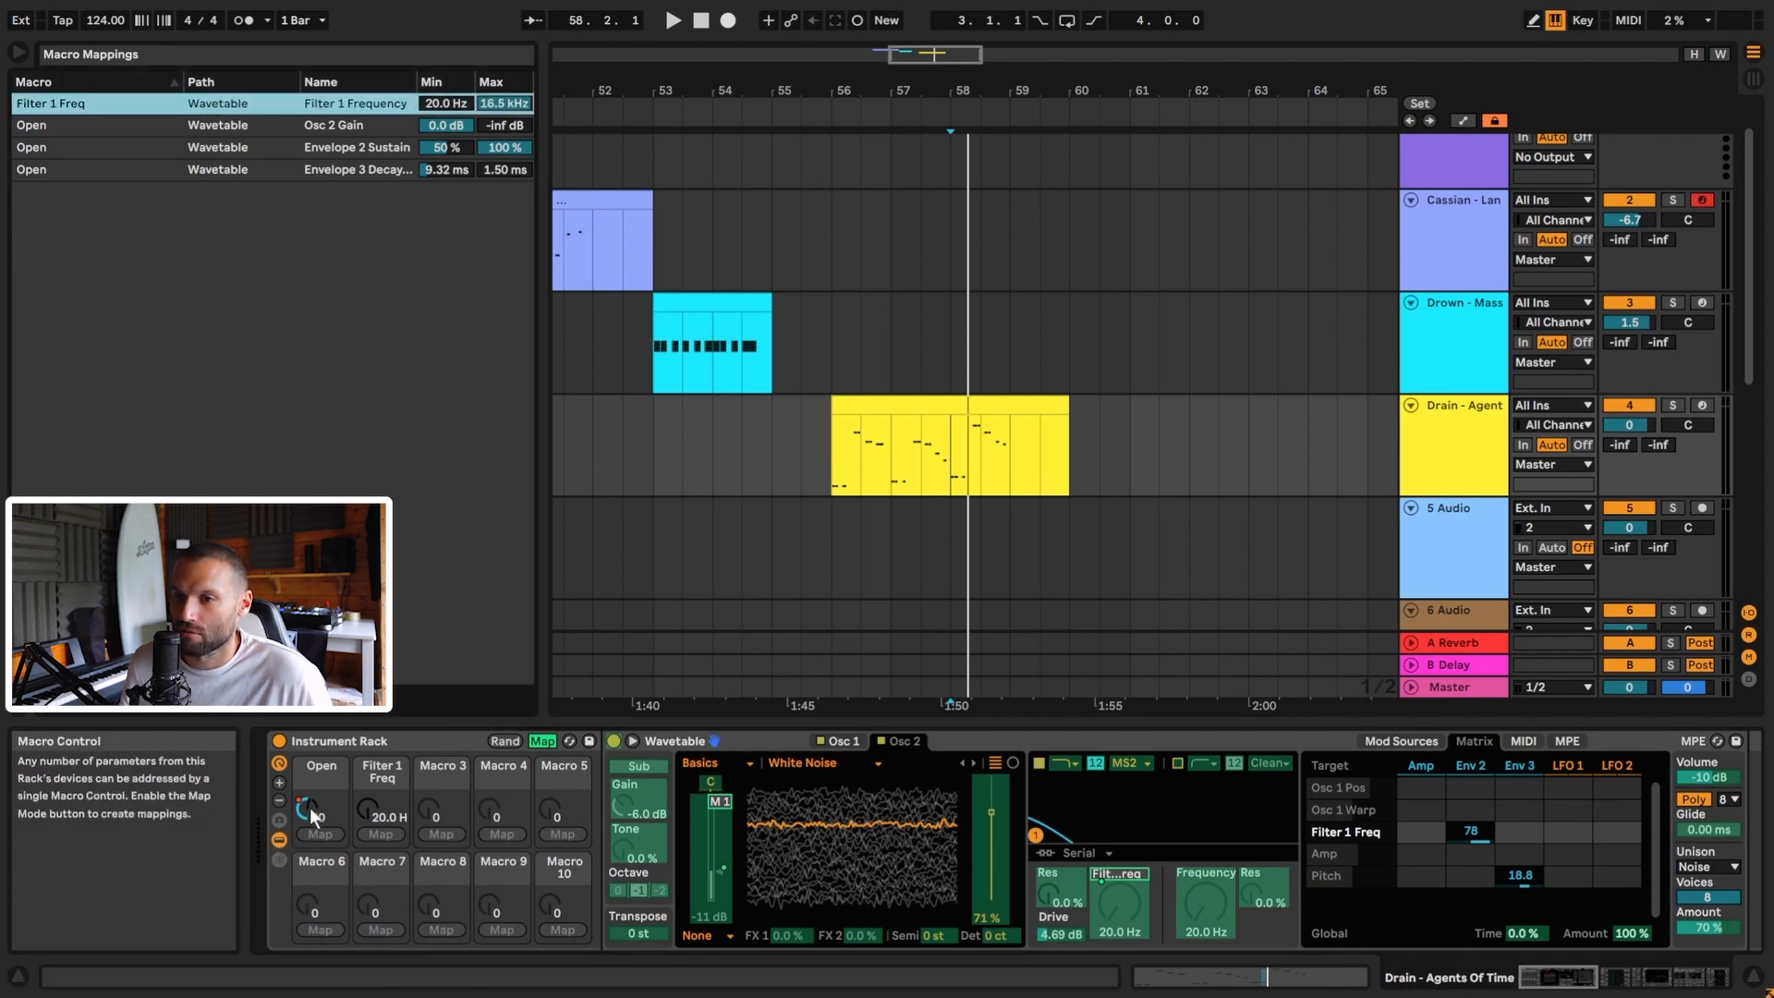
Test the Open and Filter 1 Freq macros, and undo the separate mapping of Filter 1 Frequency.
left_click_drag(308, 808, 309, 812)
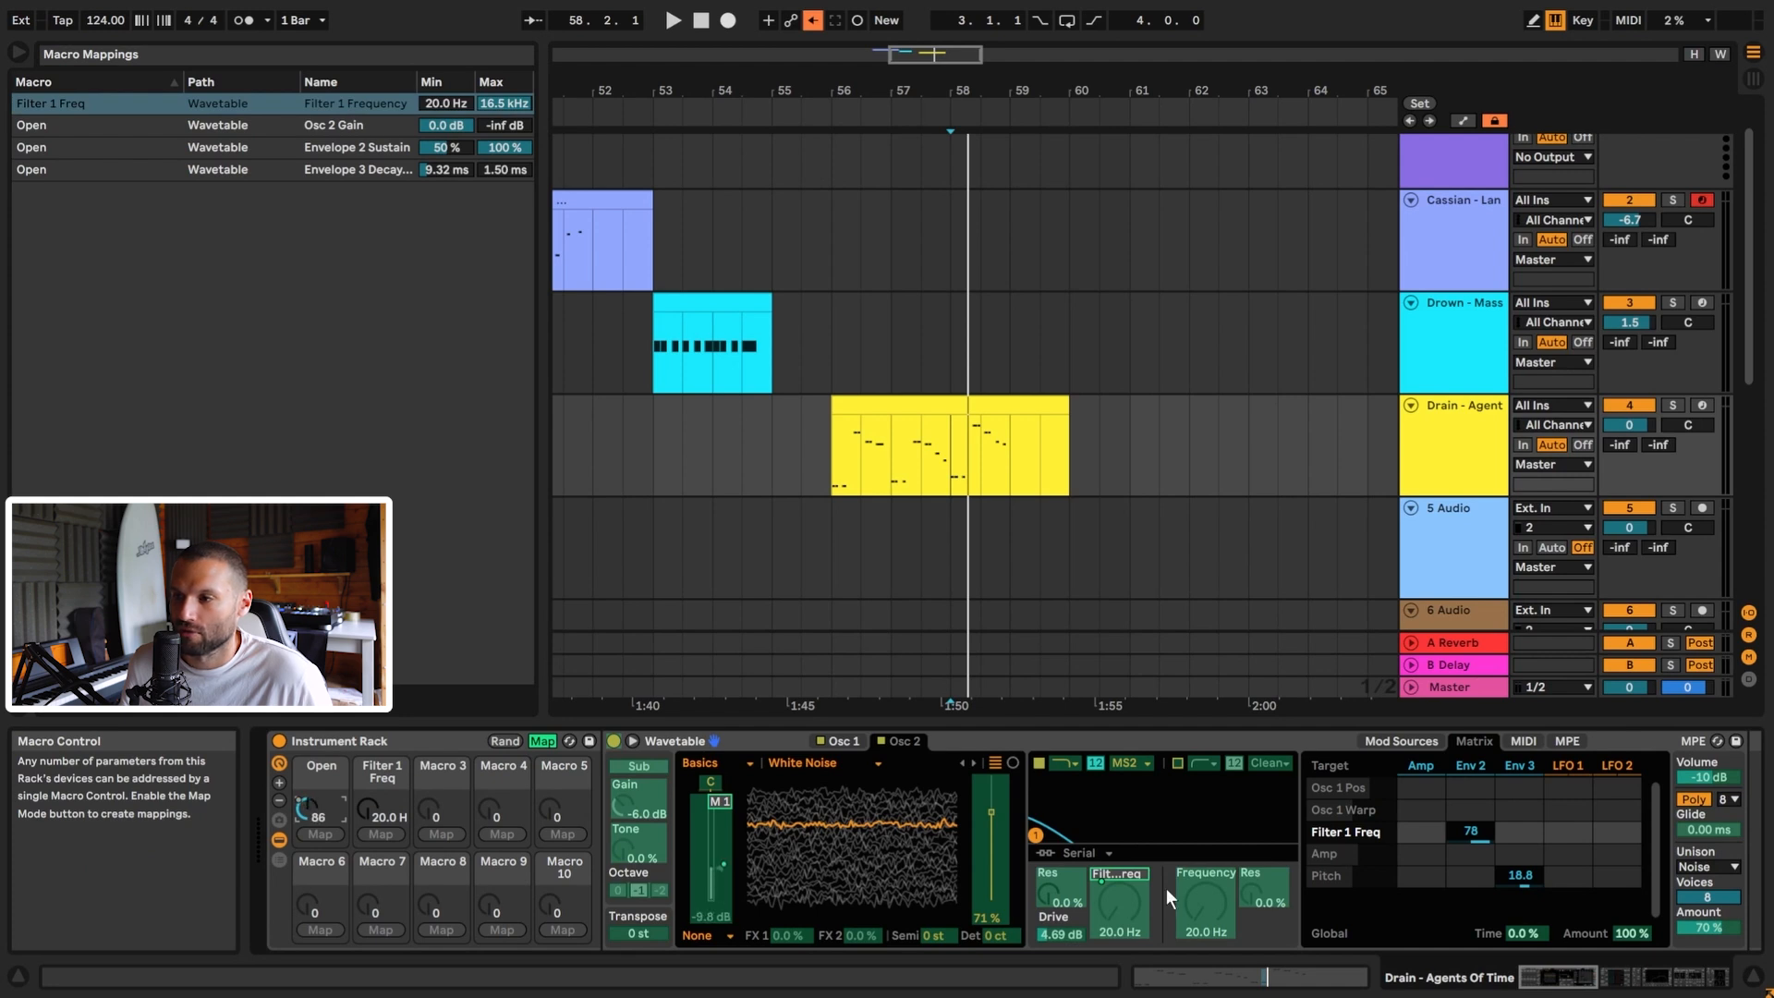
left_click(1111, 899)
mouse_move(368, 809)
left_mouse_down()
mouse_move(367, 767)
mouse_move(367, 817)
left_mouse_up()
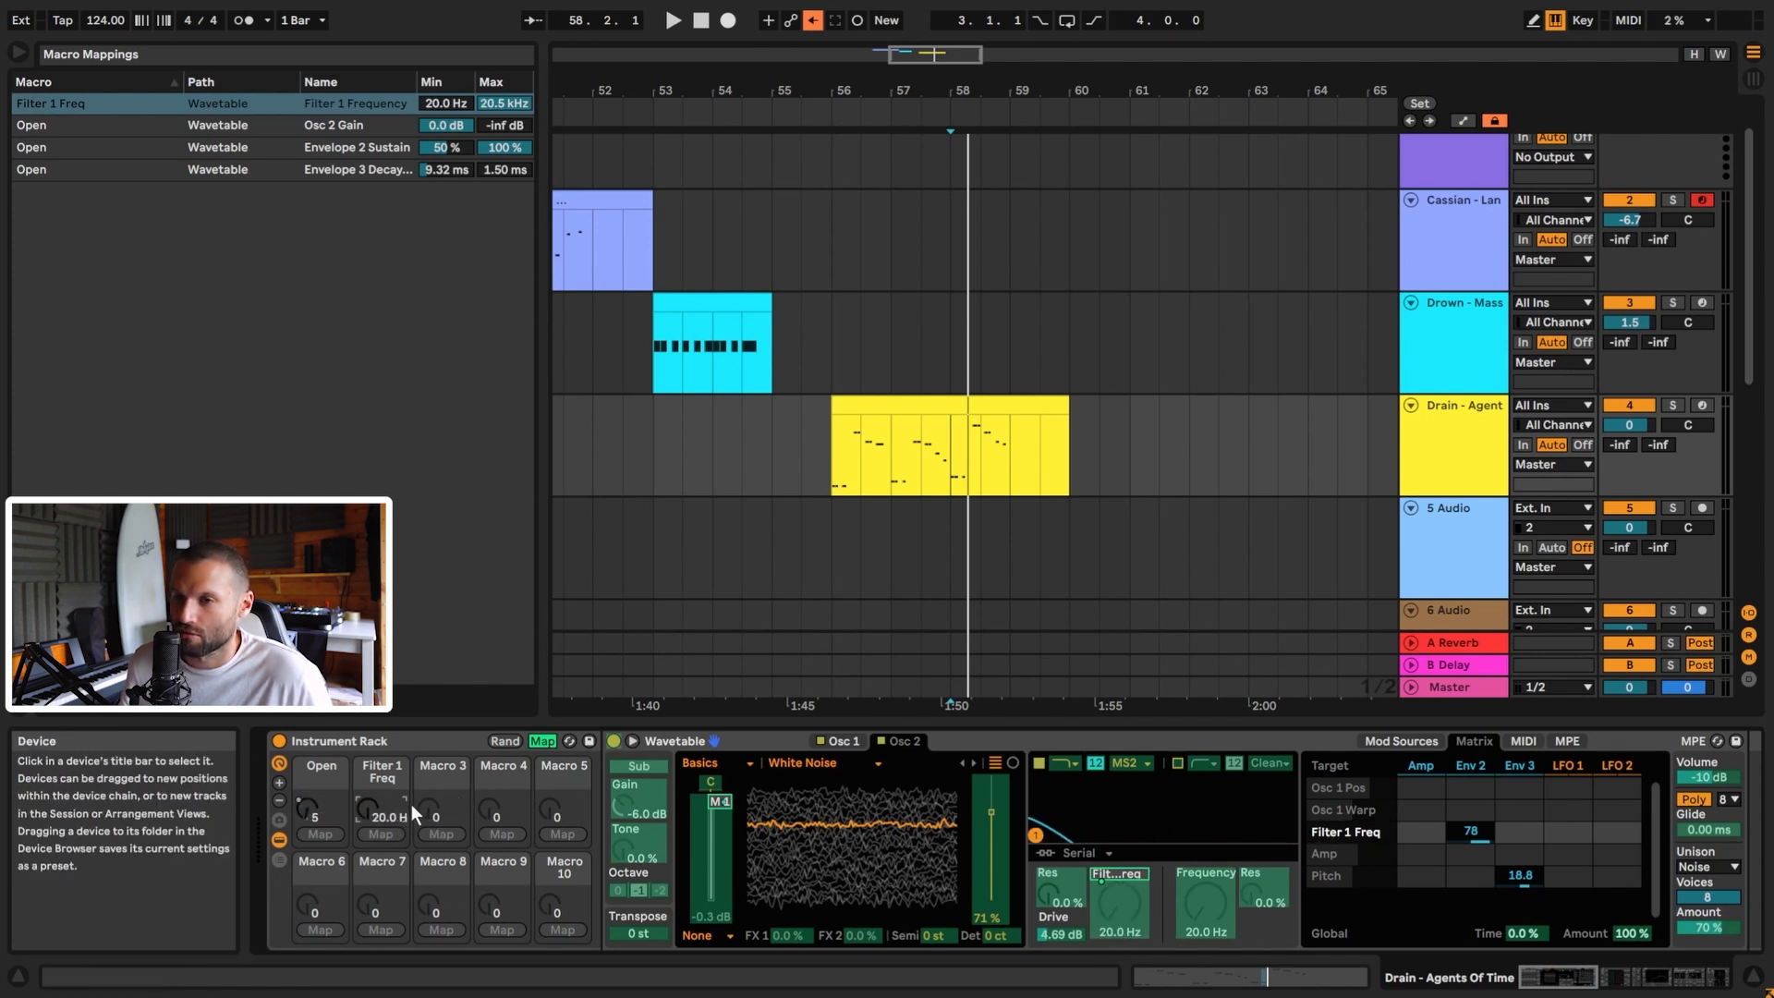
key("ctrl+z")
key("ctrl+z")
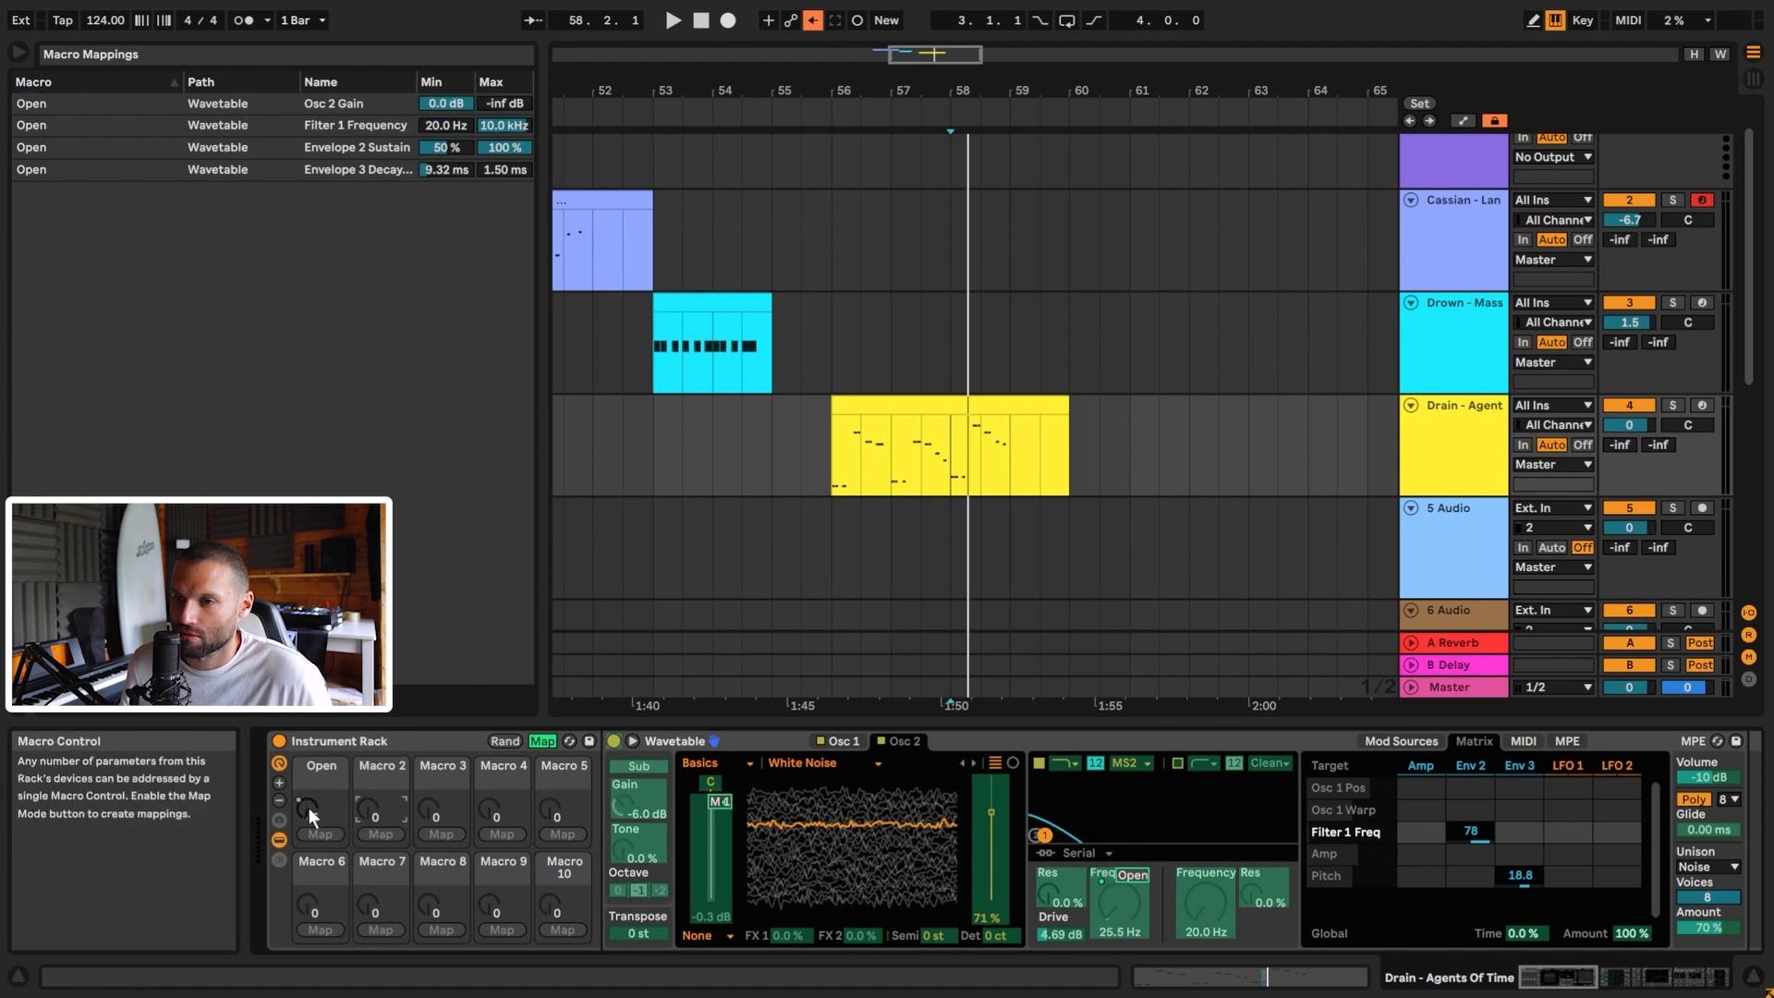
Audition the Drain clip with the Open macro raised to 127 and examine its mapping to Wavetable's Osc 2 Gain.
right_click(309, 807)
left_click(667, 789)
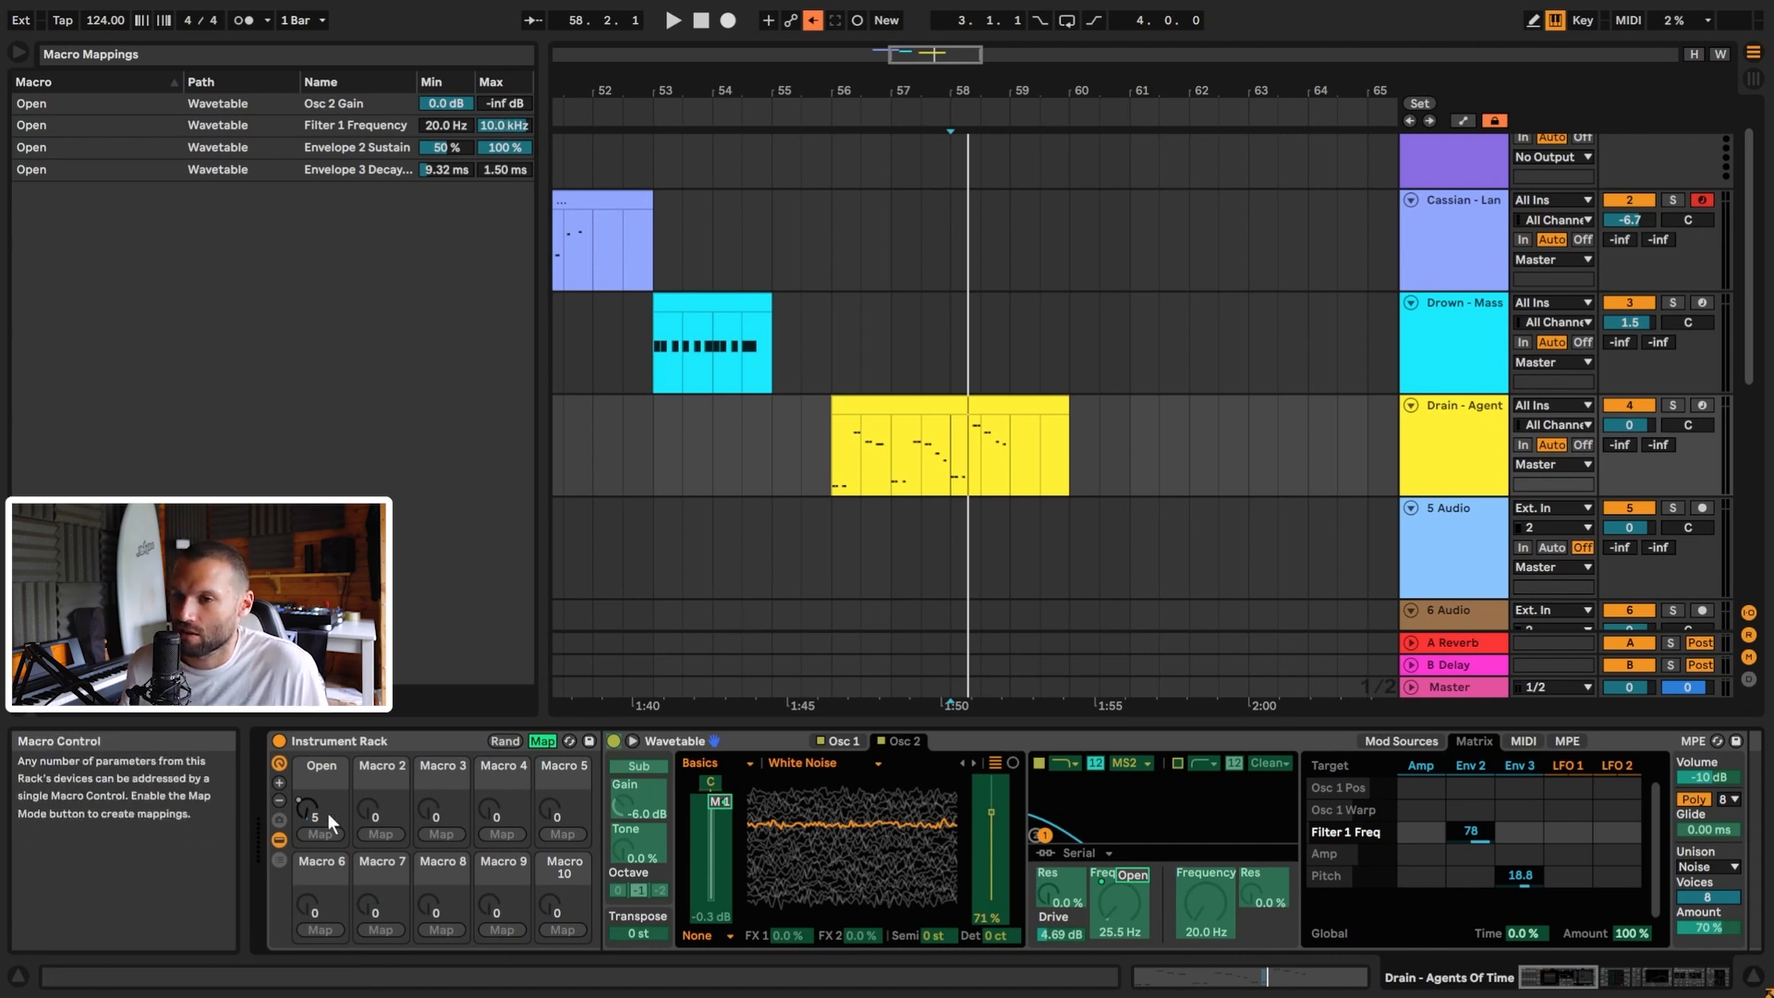
left_click_drag(308, 808, 308, 768)
key("space")
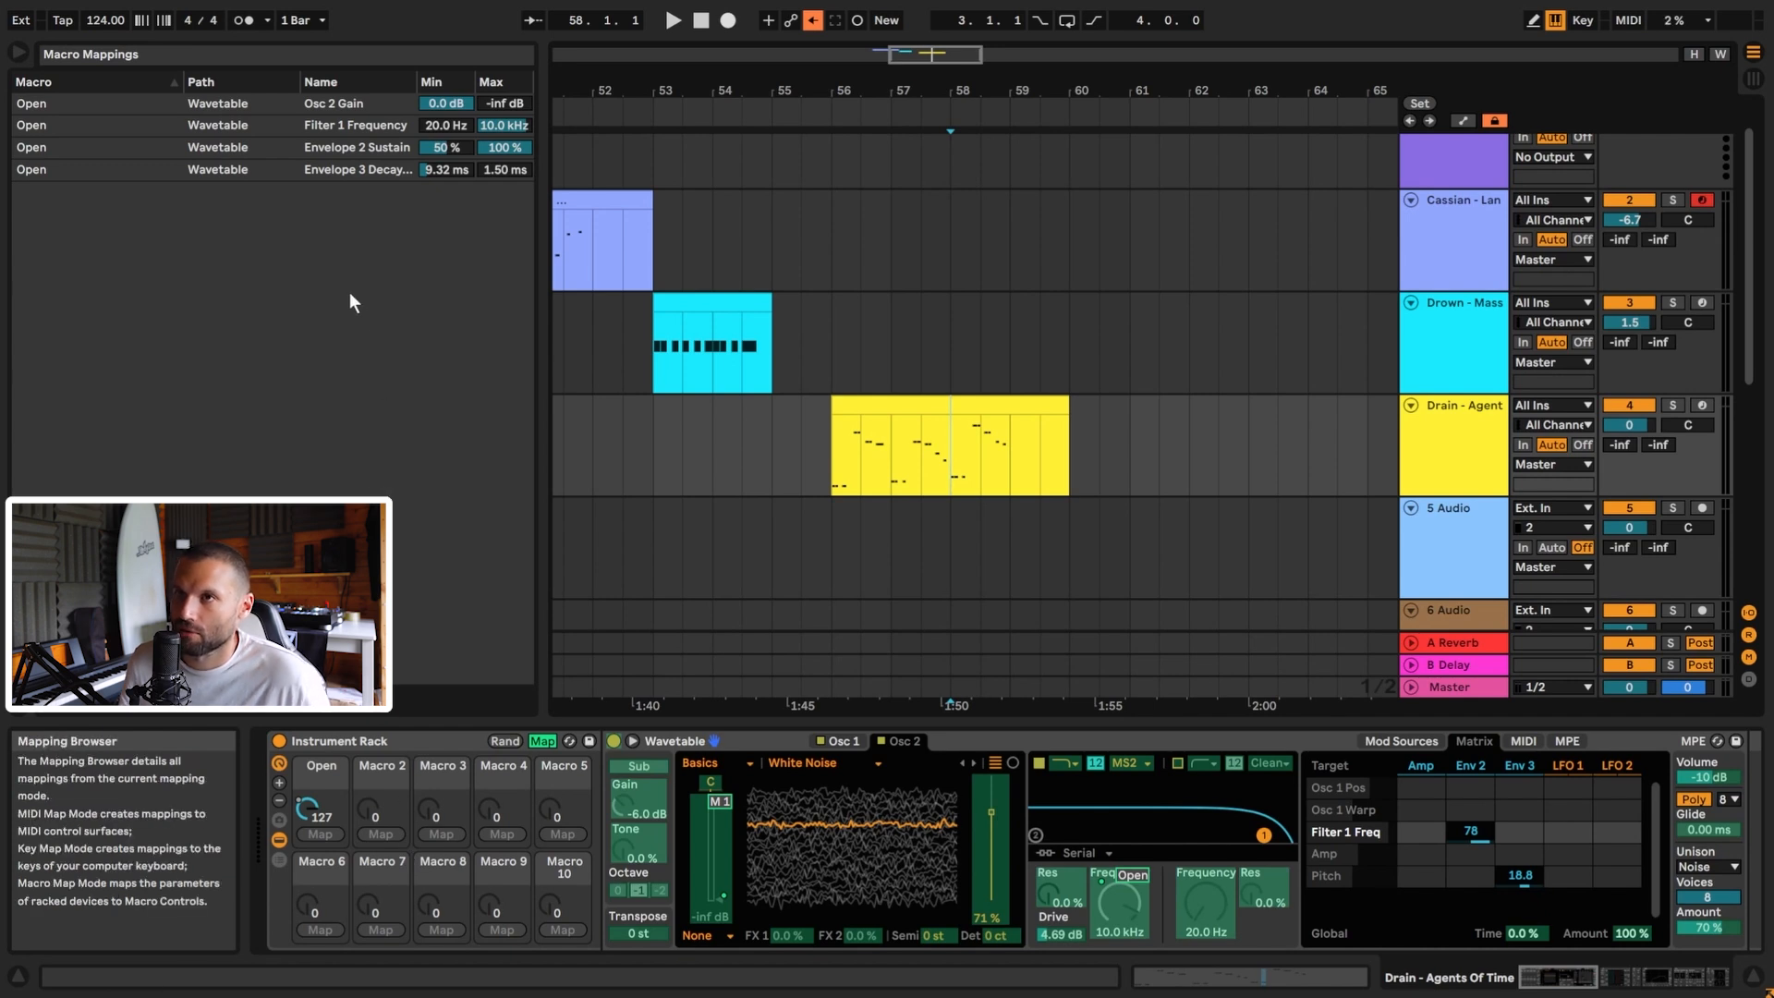
key("space")
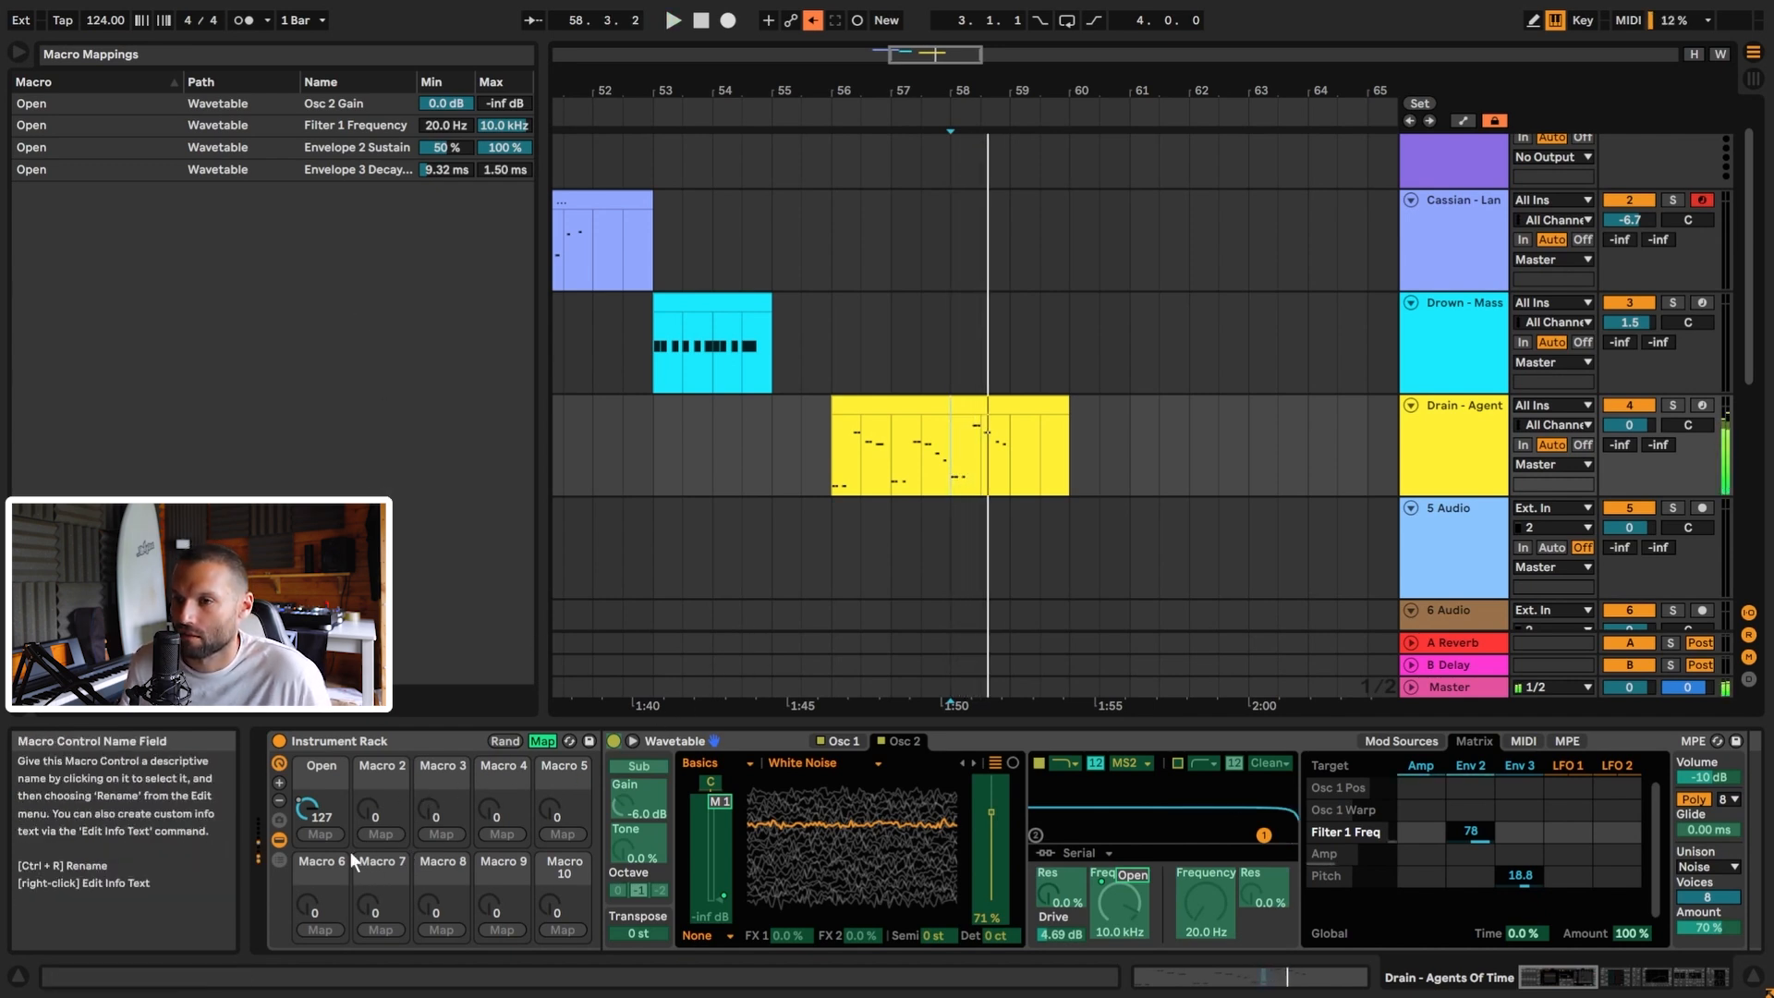
left_click_drag(301, 816, 308, 729)
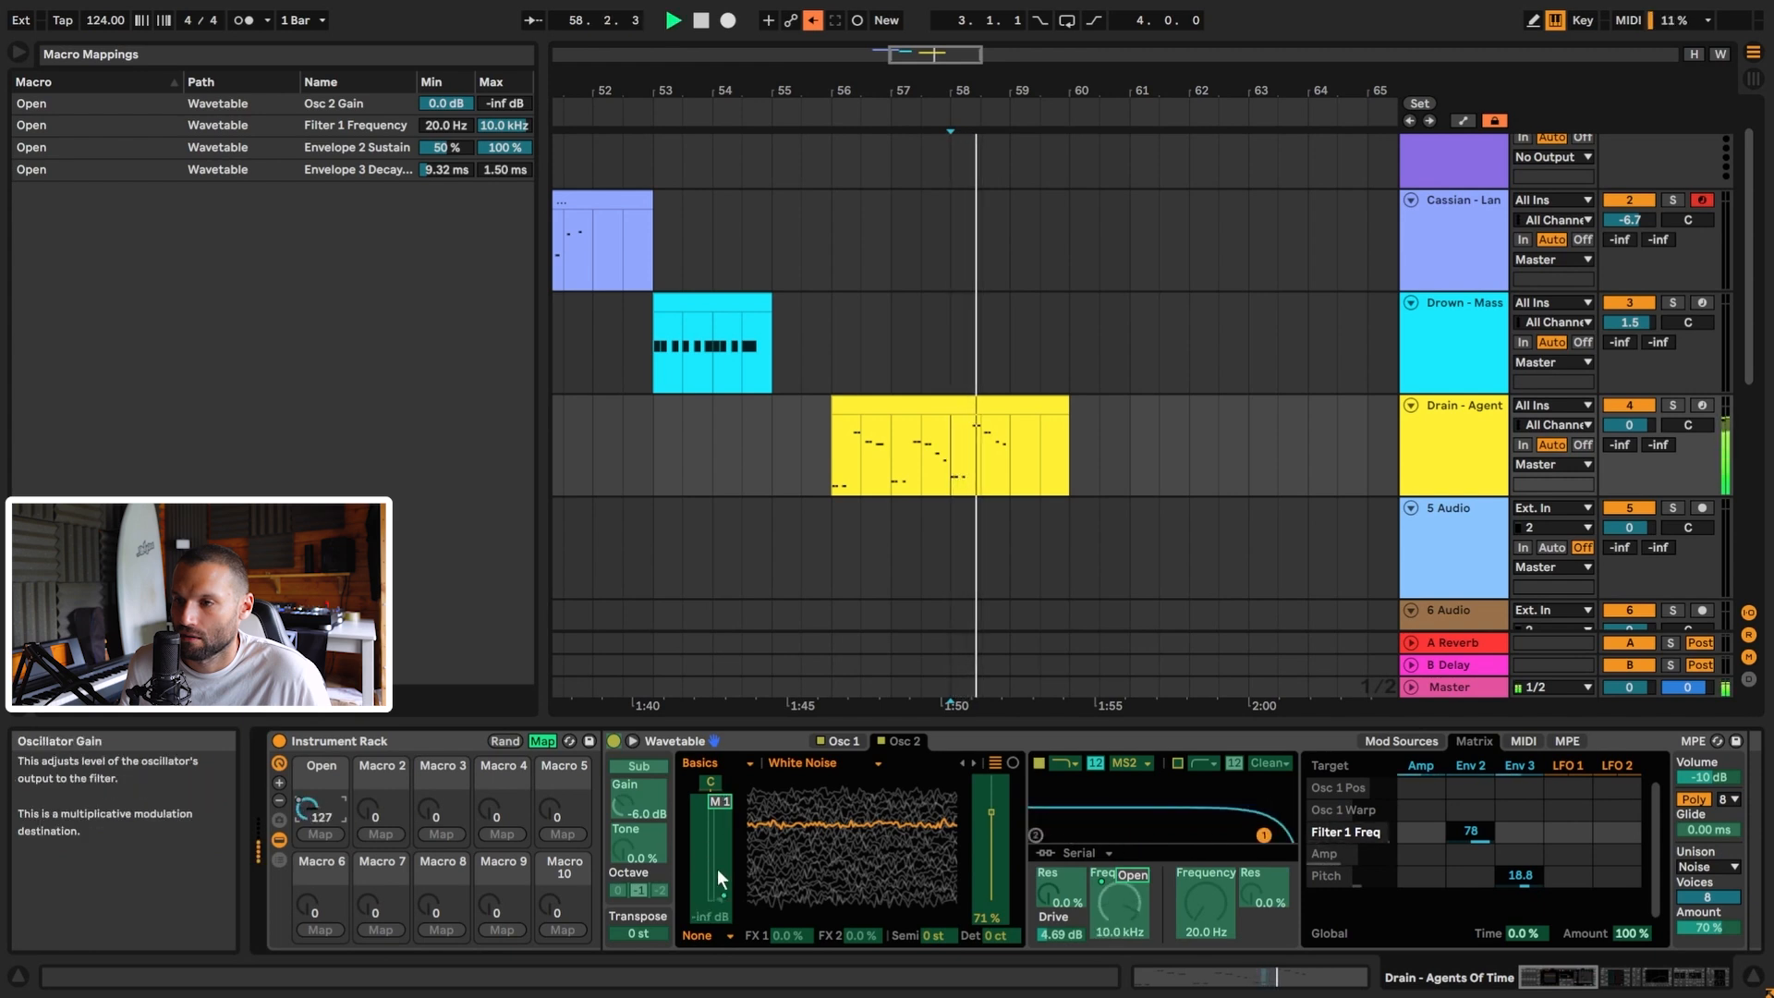
left_click(720, 902)
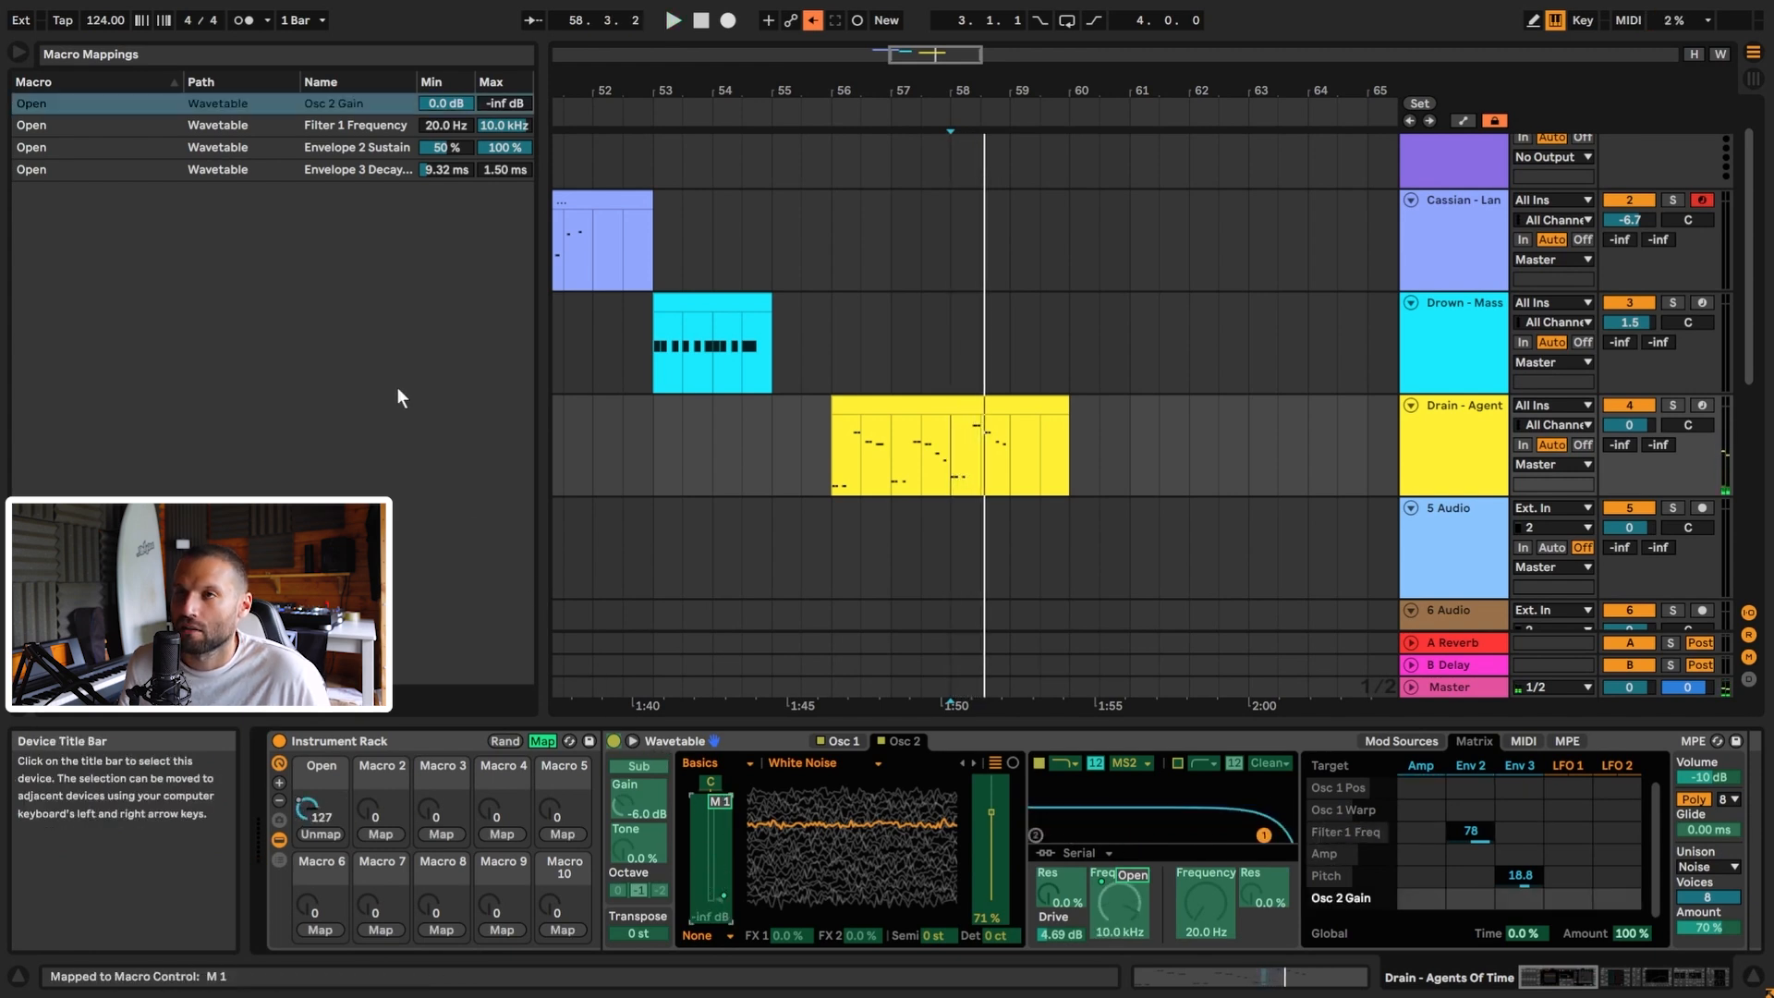
Examine the Filter 1 Frequency mapping by moving the Open macro between 0 and 127 and auditioning the Drain clip.
left_click(235, 123)
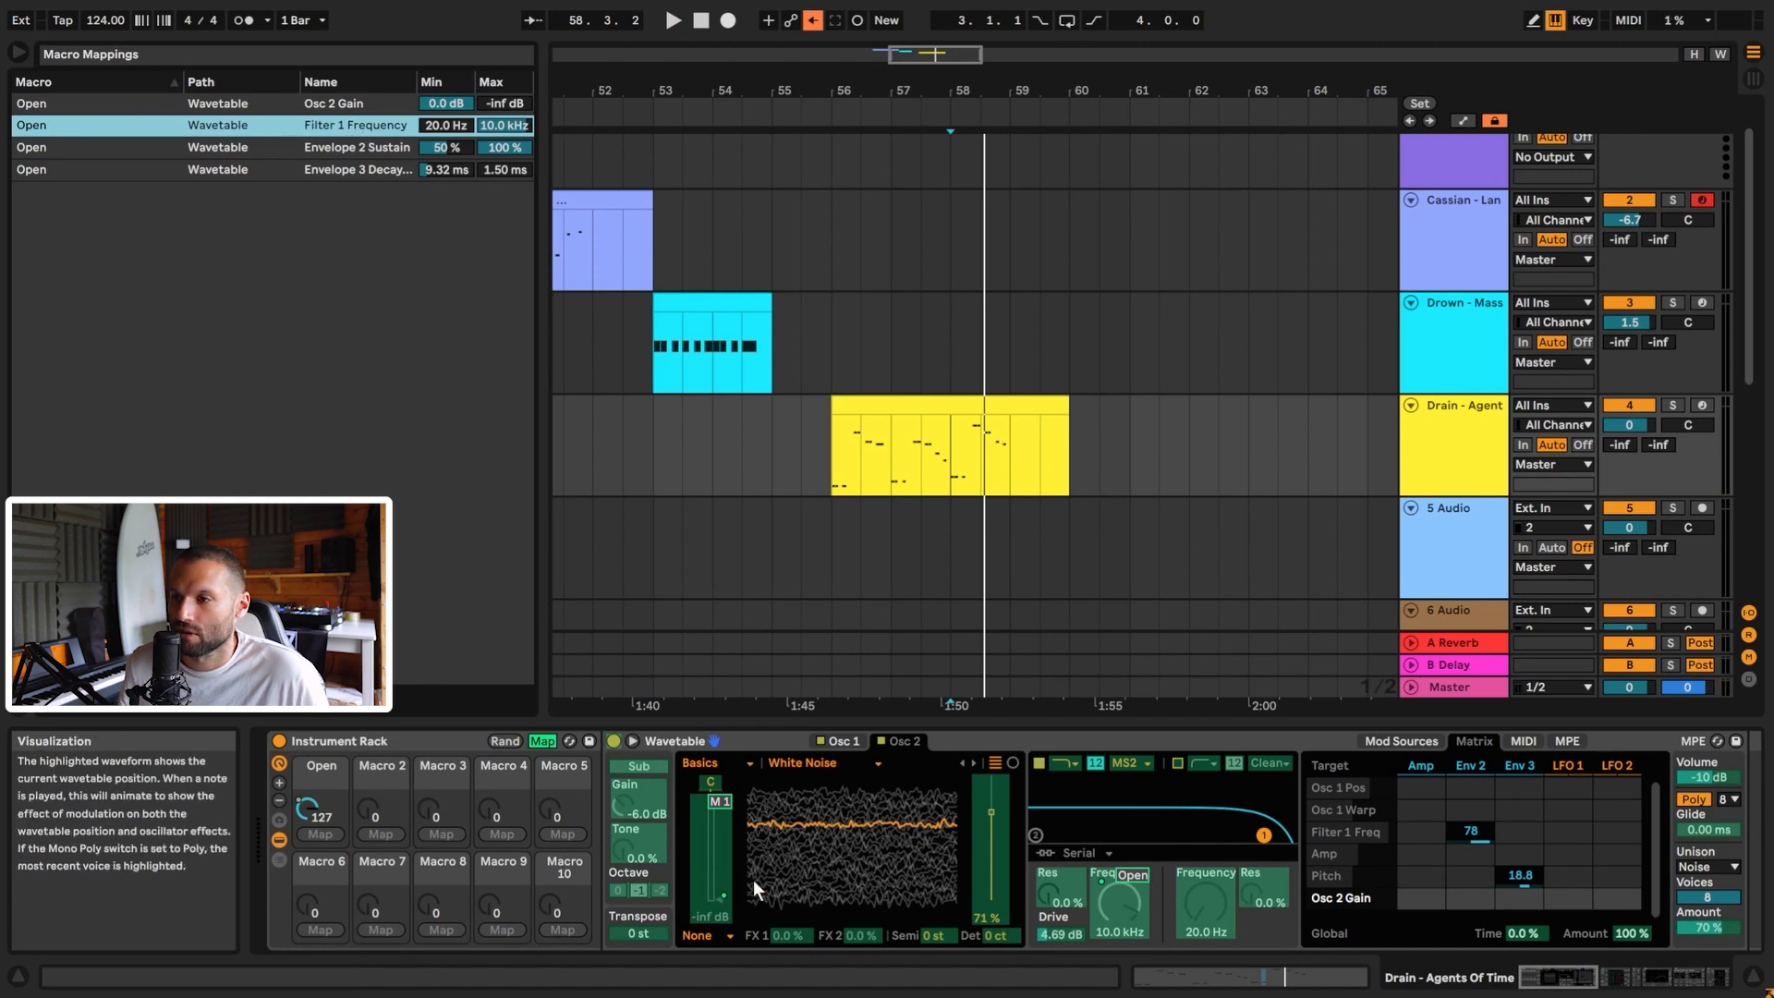
left_click_drag(308, 806, 313, 818)
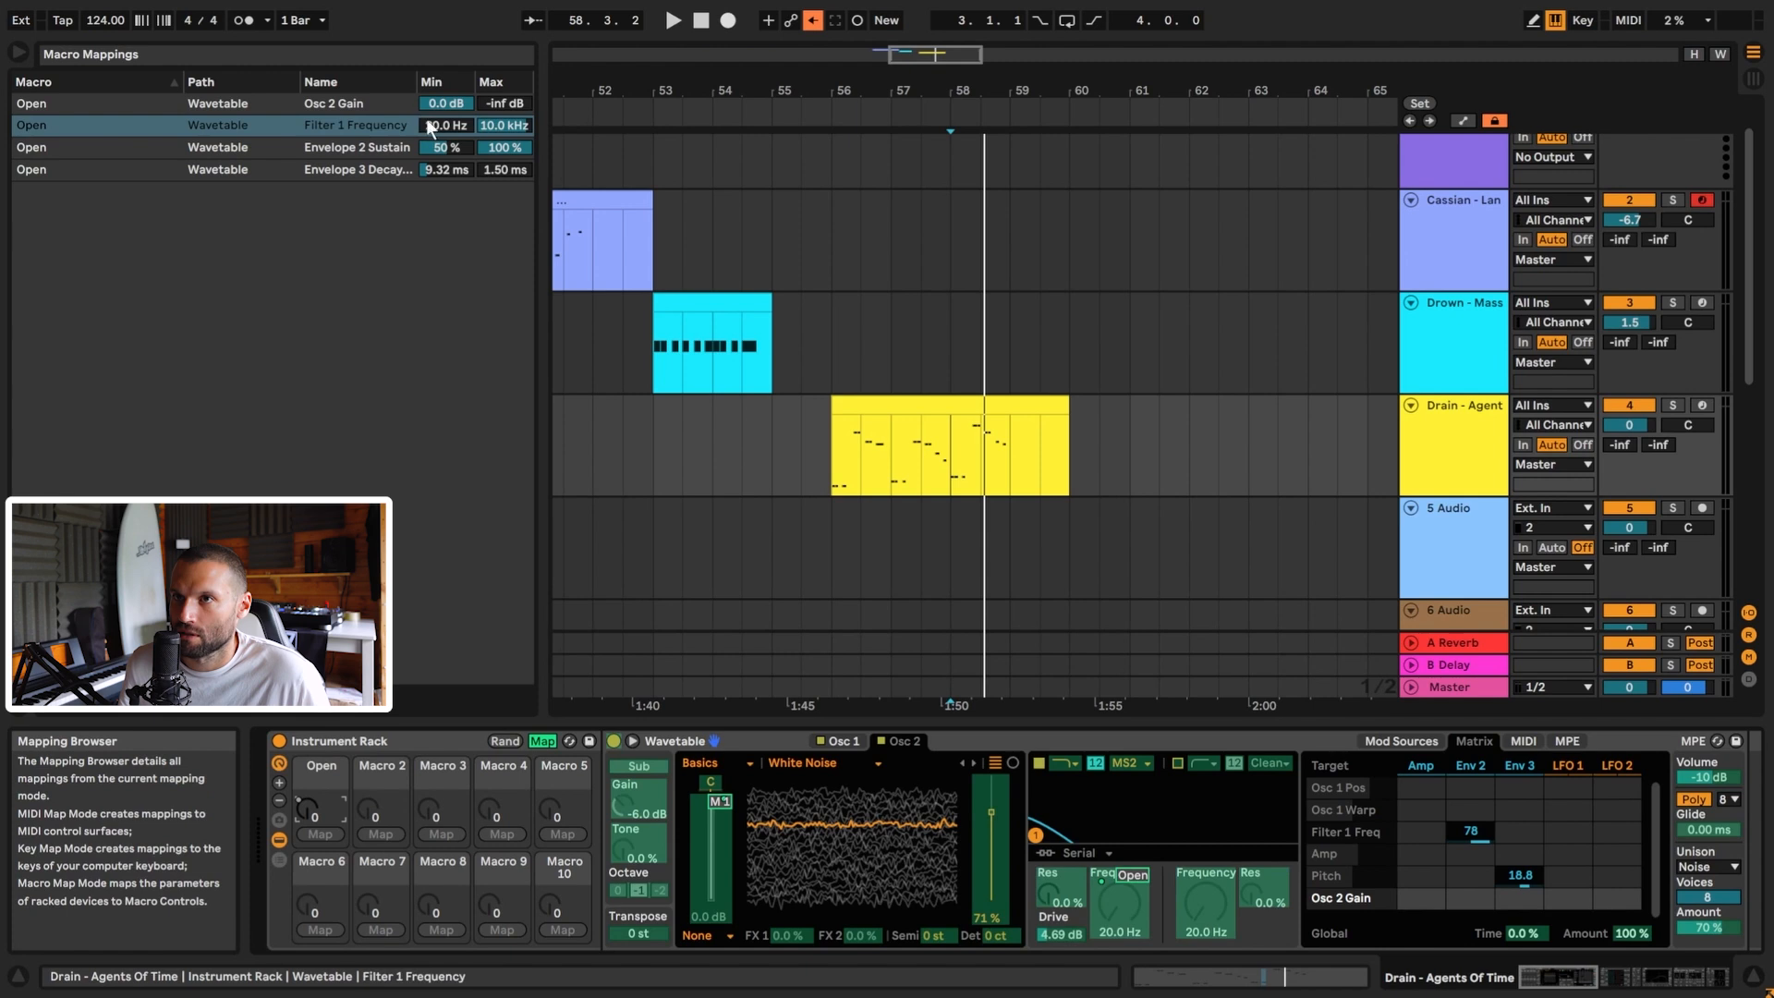
left_click_drag(308, 811, 309, 798)
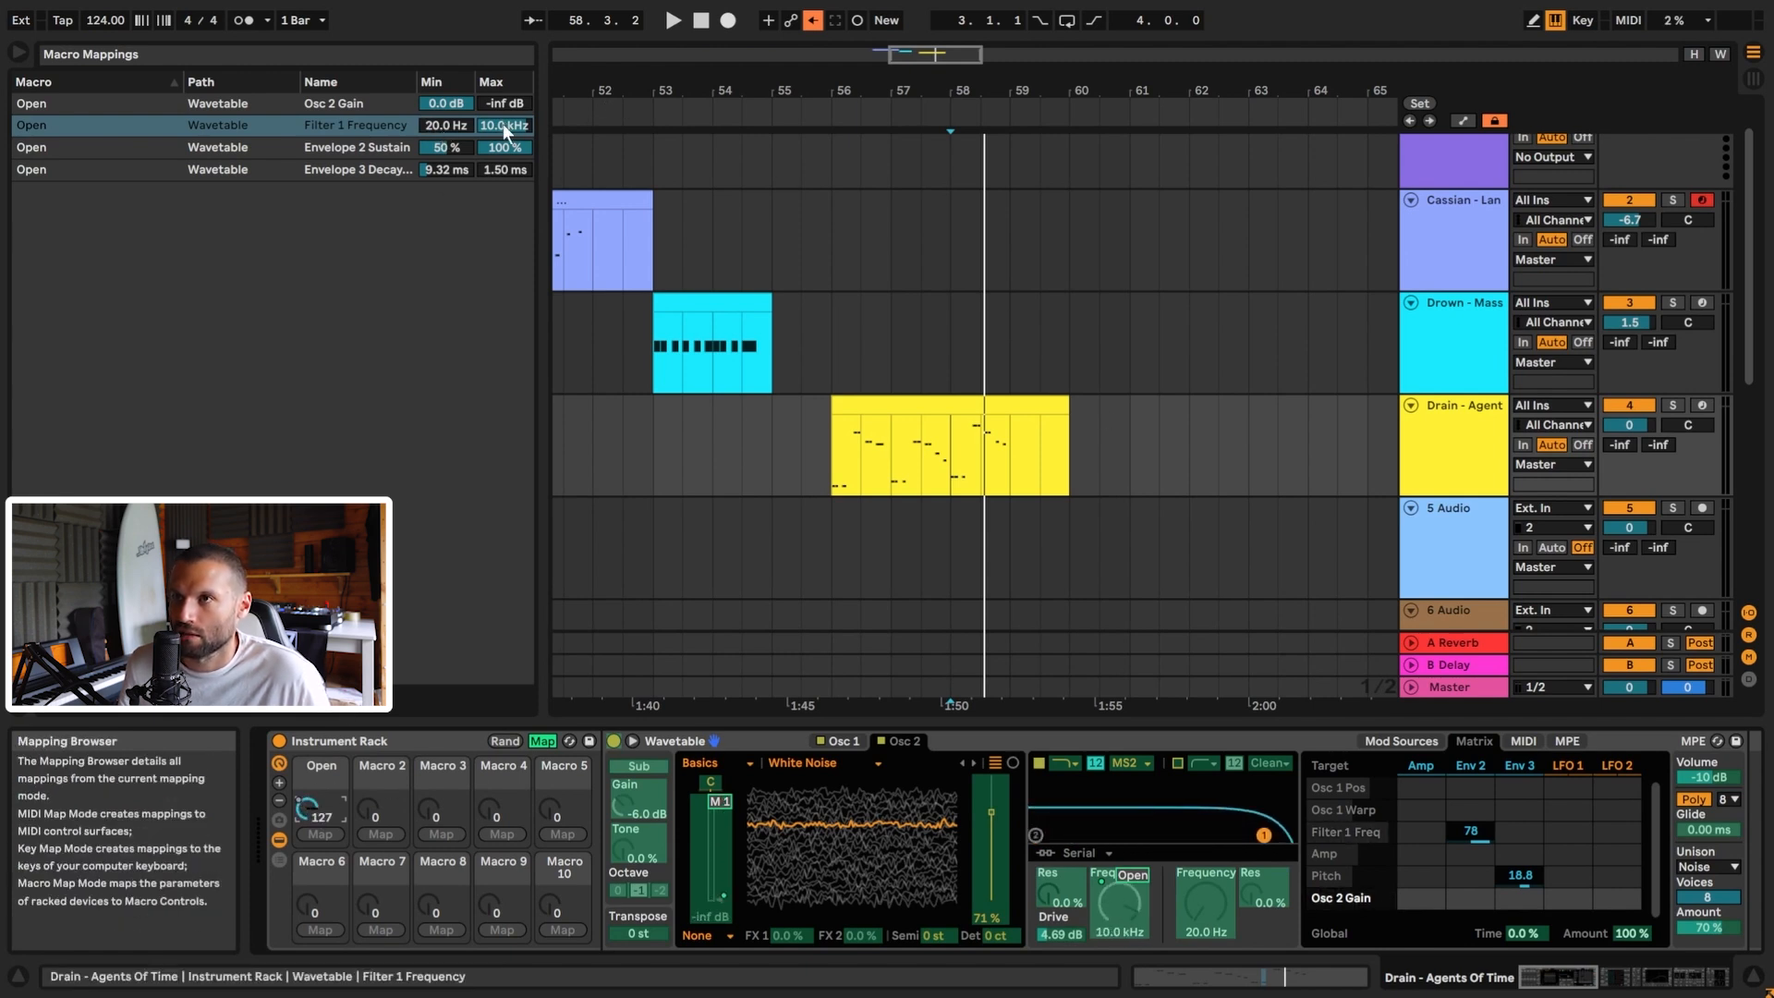
key("space")
left_click_drag(312, 816, 311, 876)
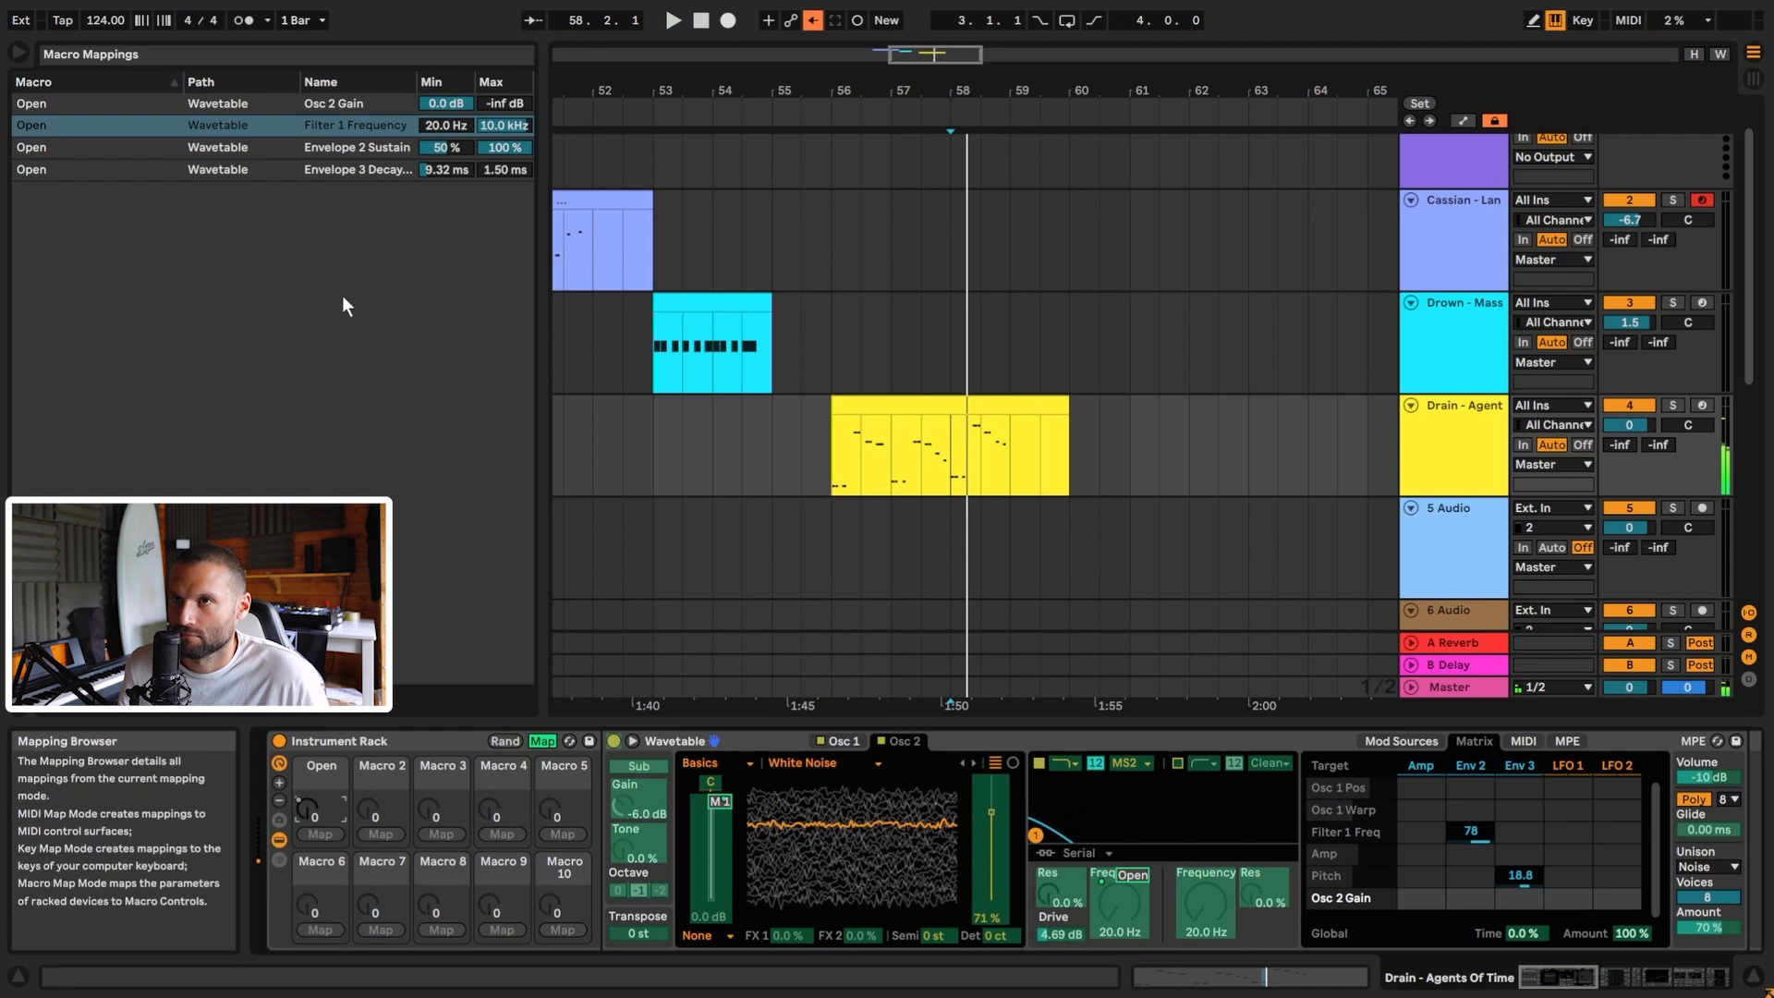
Examine the Envelope 2 Sustain mapping on Wavetable's Env 2, auditioning the clip with the Open macro at 127.
left_click(356, 148)
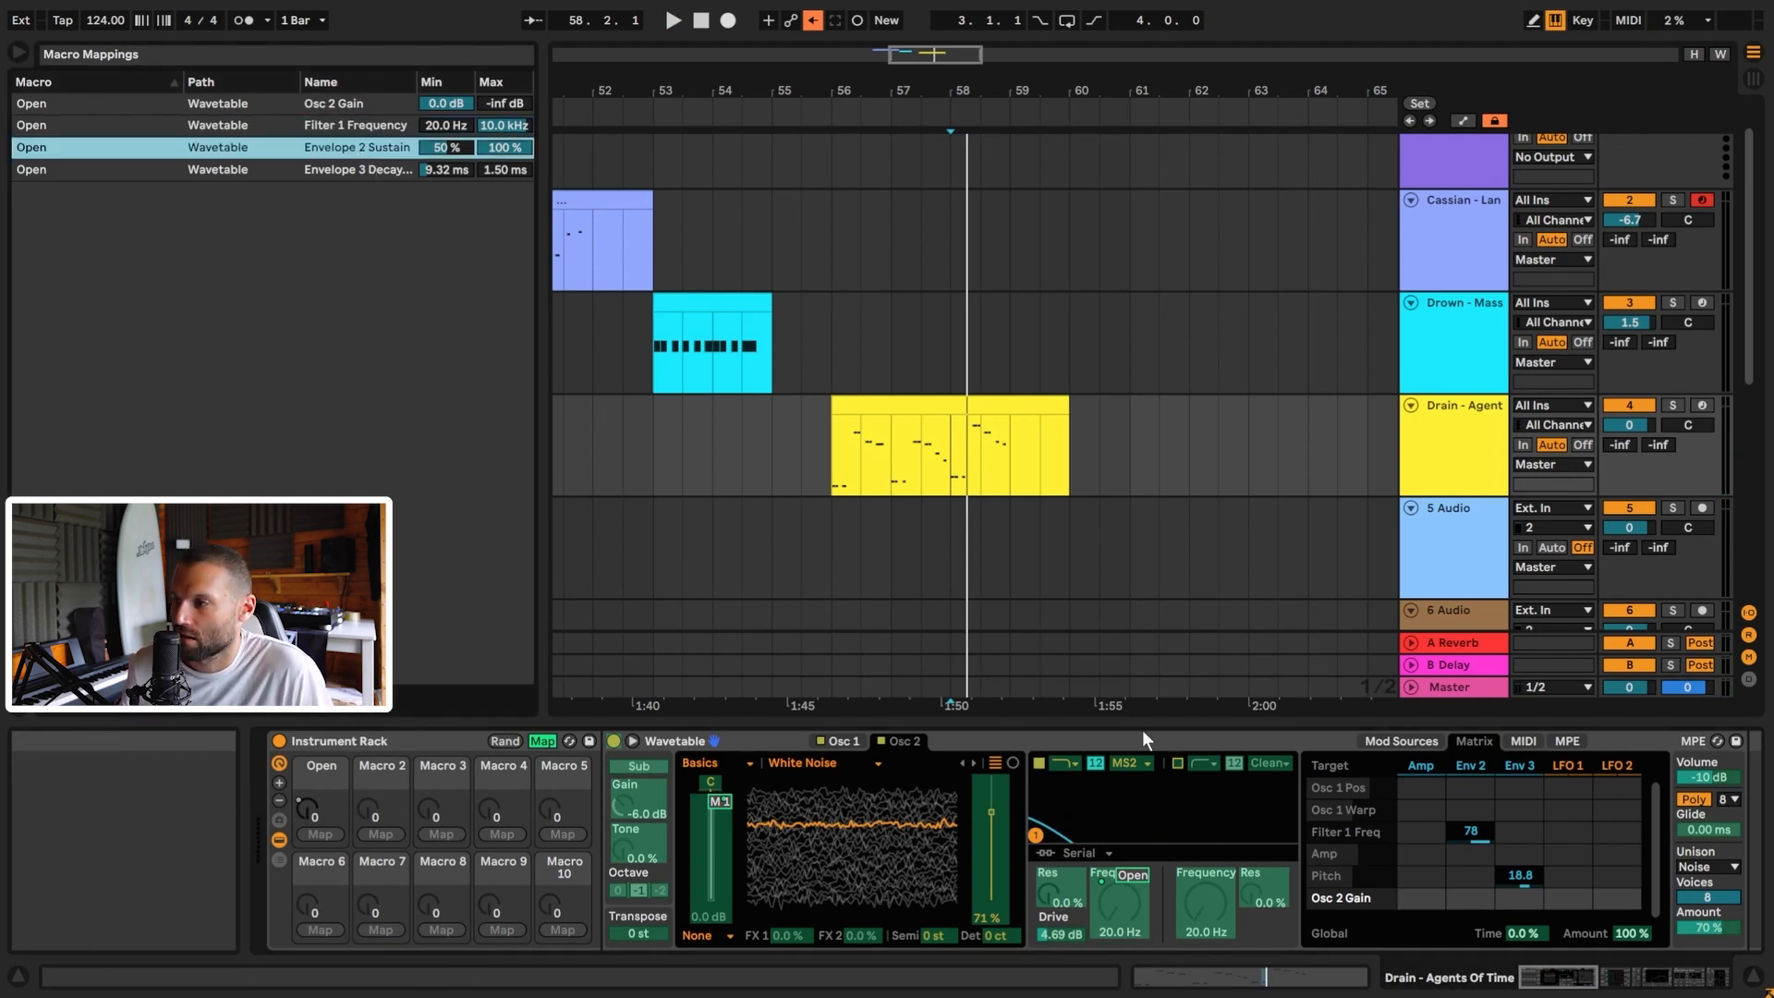
left_click(1477, 762)
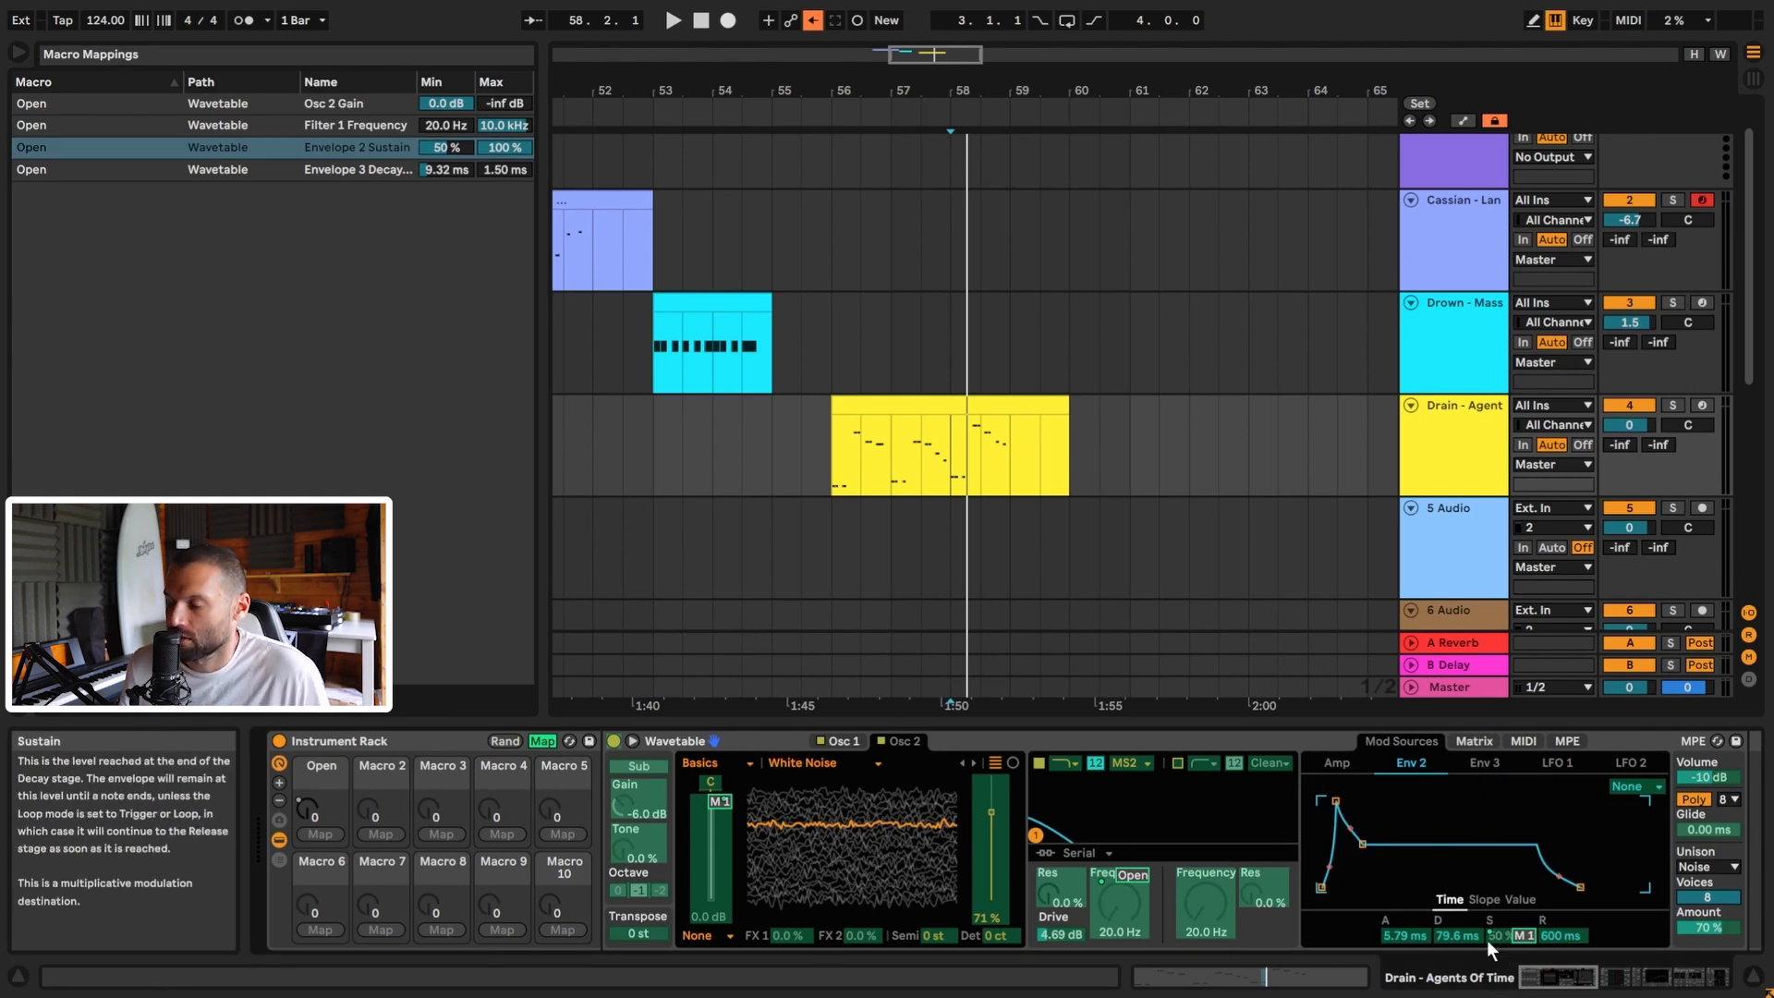
left_click_drag(303, 804, 313, 753)
key("space")
key("space")
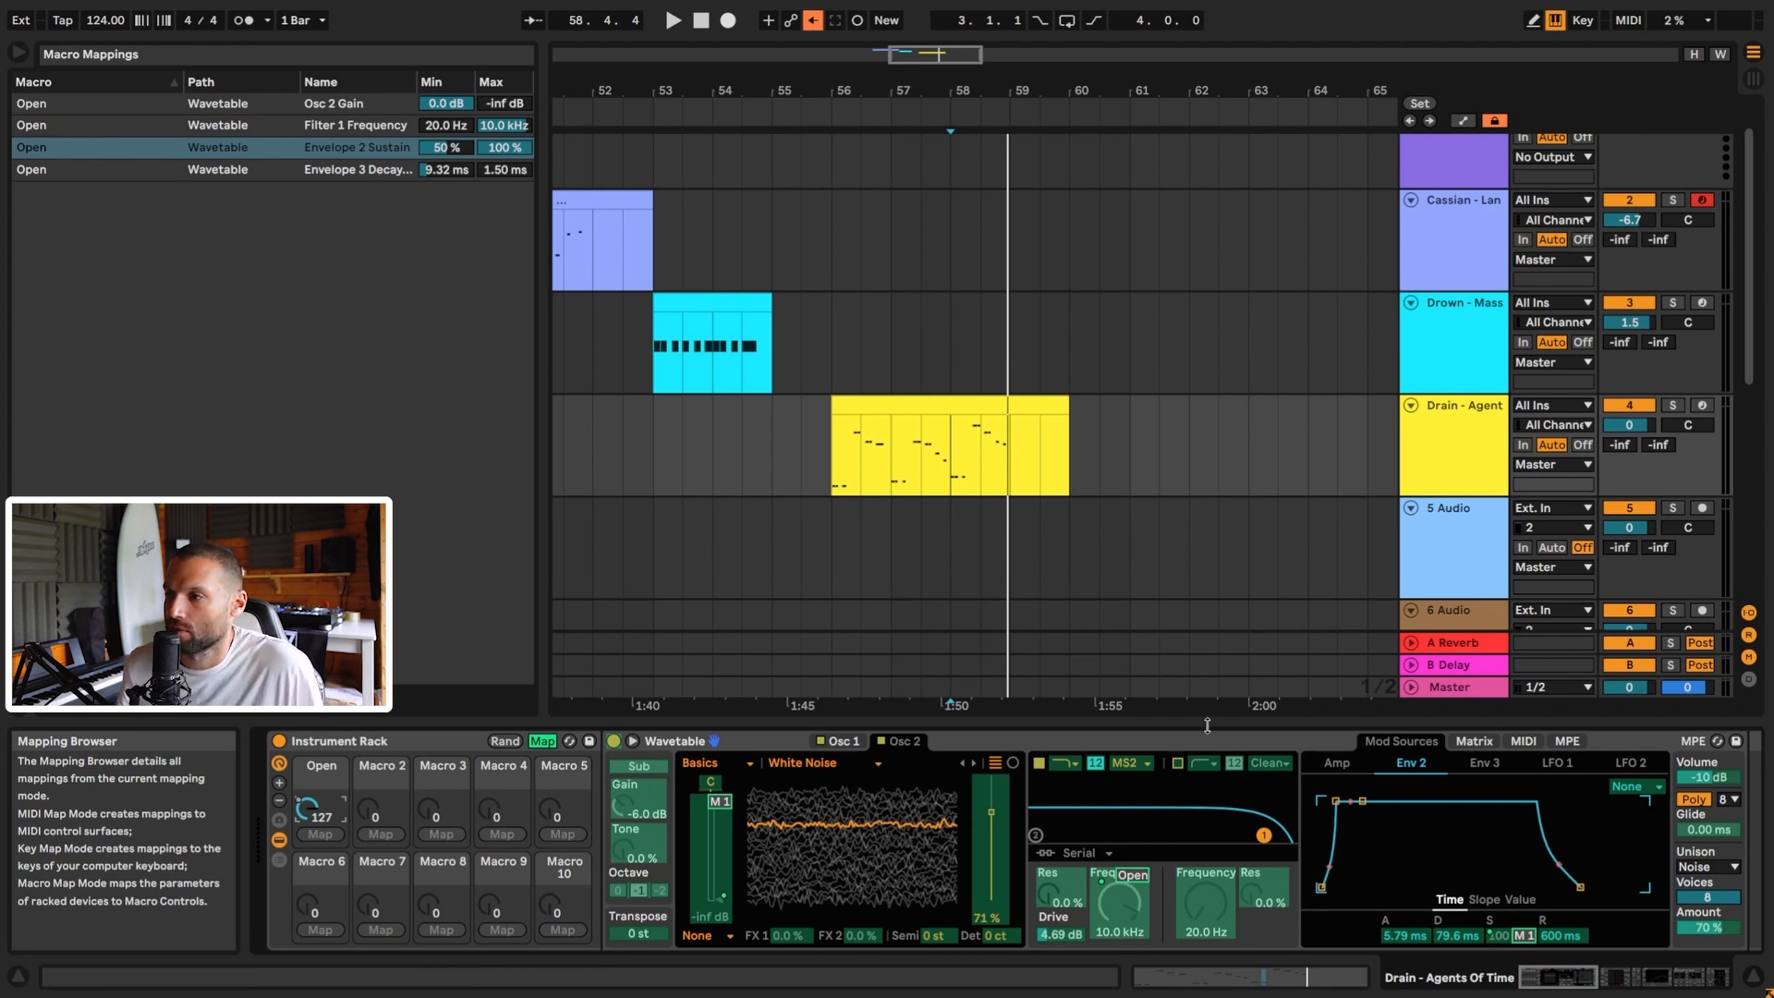
Show Wavetable's Env 3 and audition its decay time mapping by playing the clip at different Open macro settings.
left_click(1483, 763)
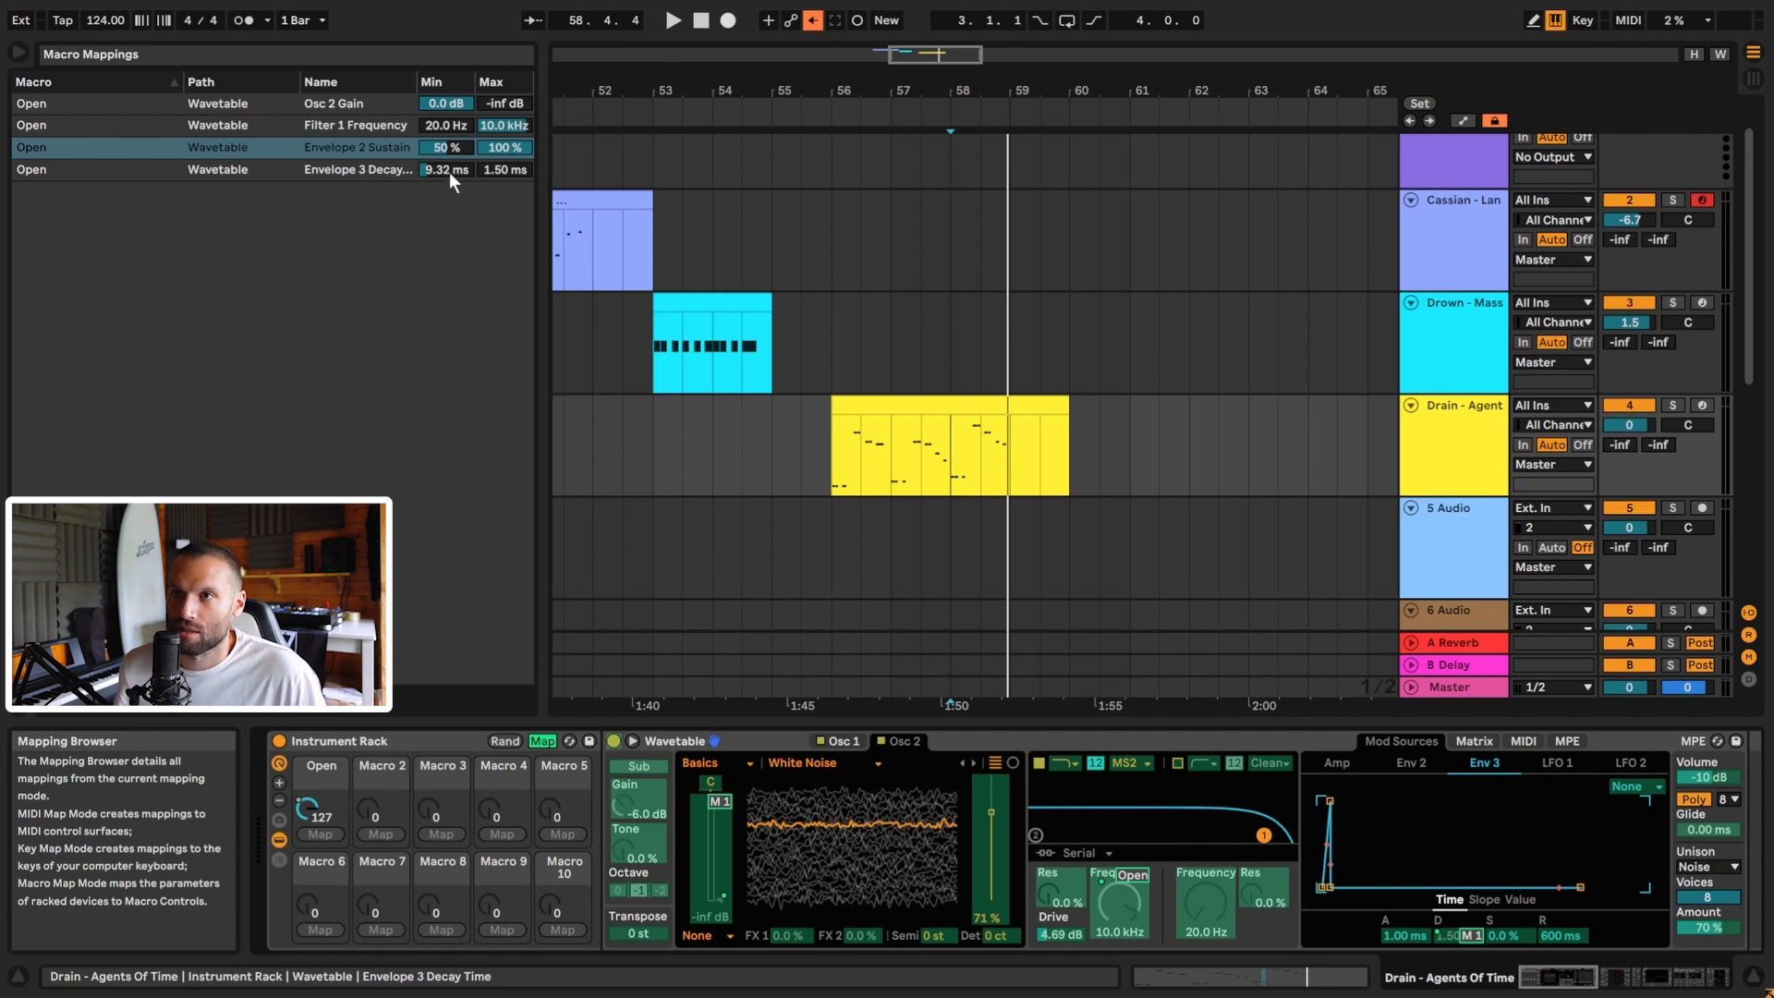
key("space")
mouse_move(321, 817)
left_mouse_down()
mouse_move(321, 933)
mouse_move(322, 817)
left_mouse_up()
key("space")
key("space")
key("space")
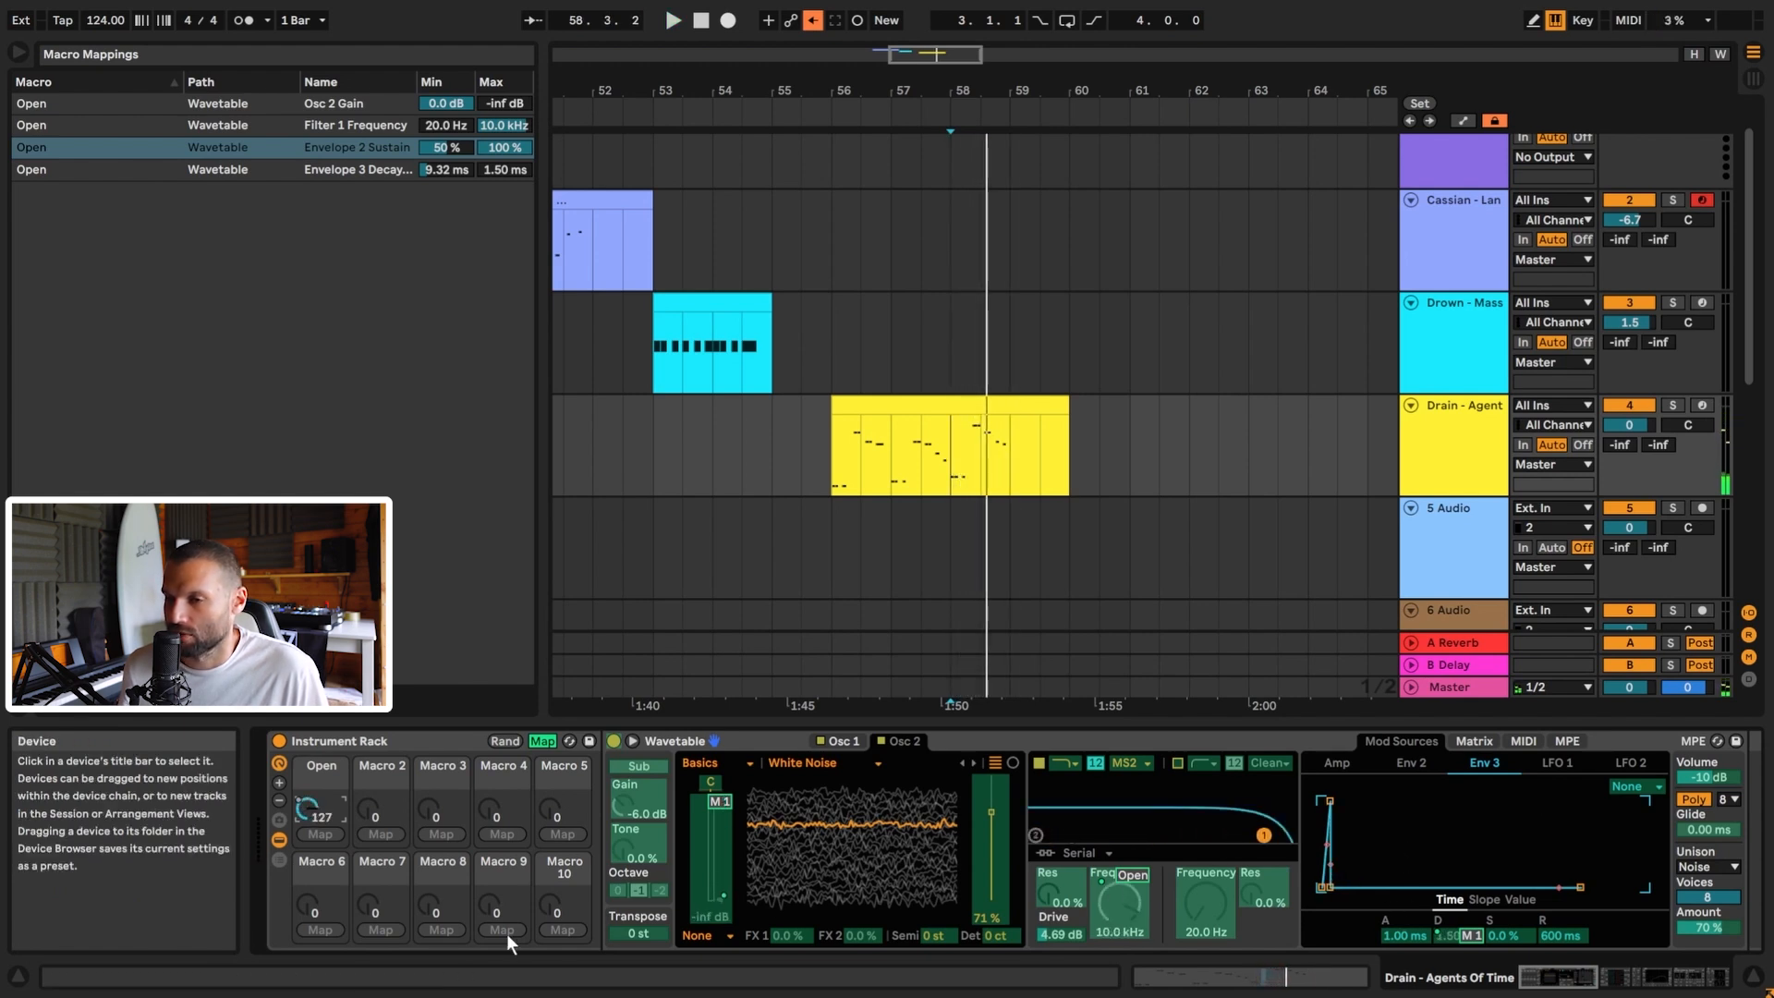
mouse_move(300, 817)
left_mouse_down()
mouse_move(300, 850)
mouse_move(307, 809)
left_mouse_up()
key("space")
key("space")
Re-enable the Open macro's automation, show its envelope on the Drain track, and play the clip from bar 56.
right_click(306, 809)
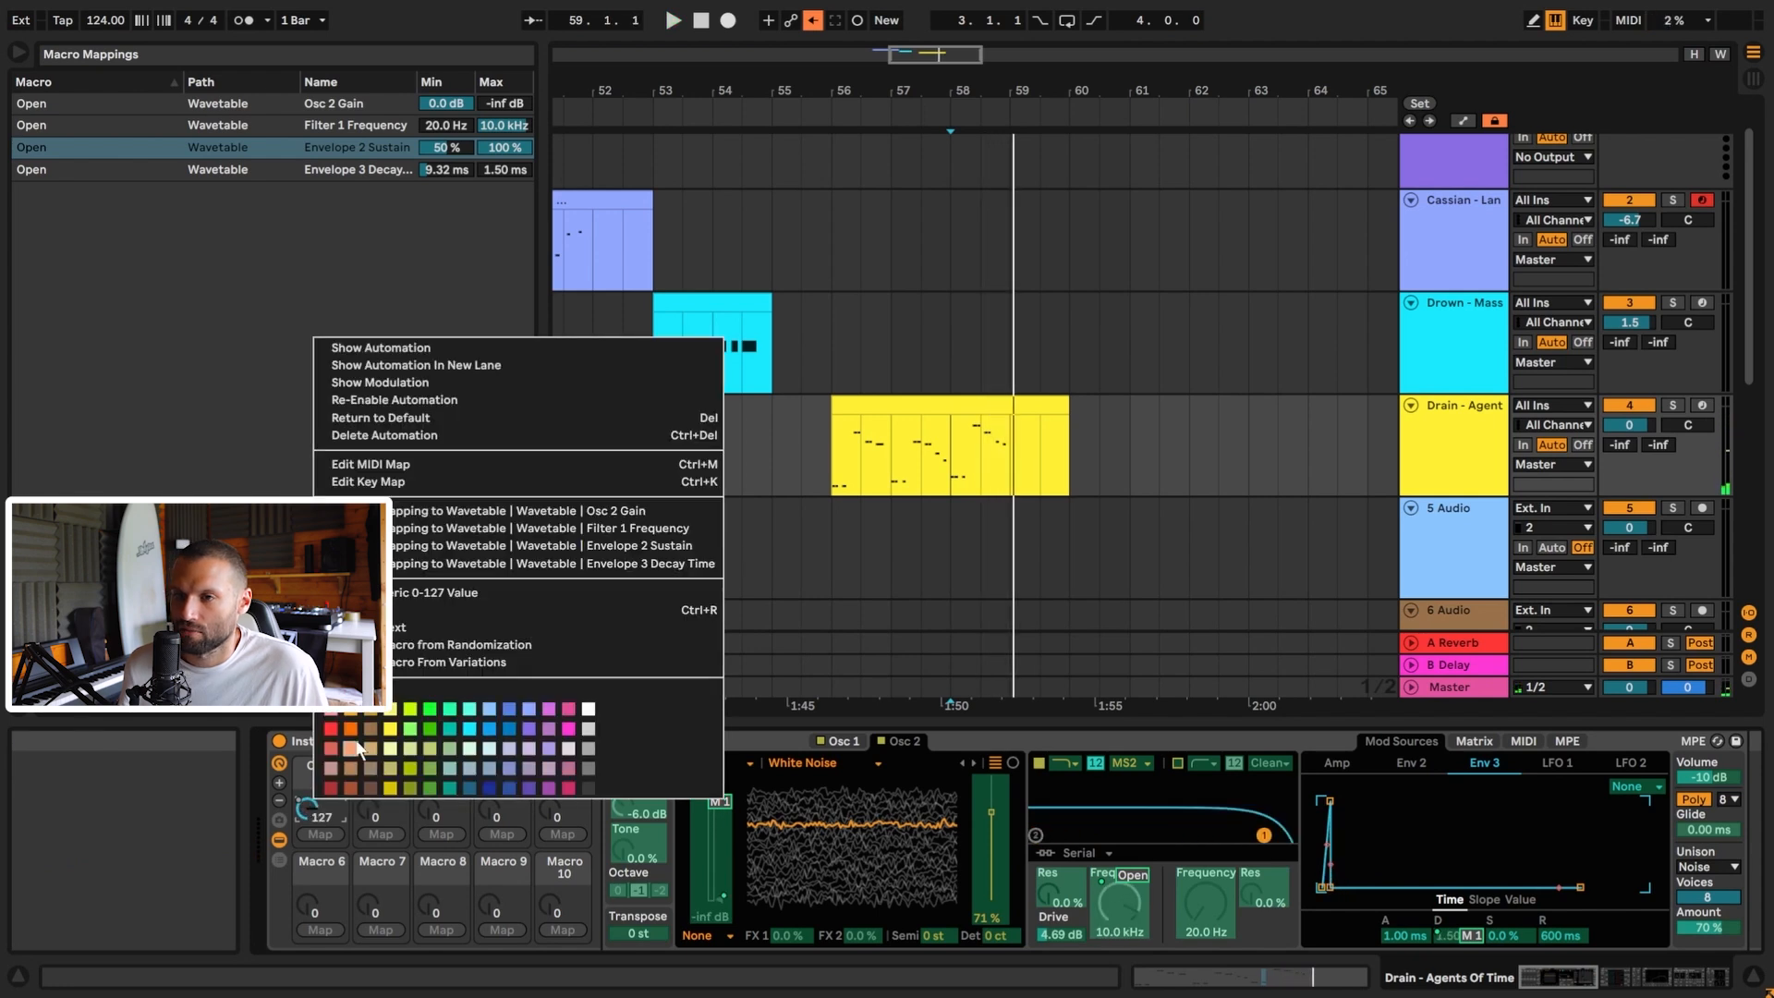
left_click(387, 403)
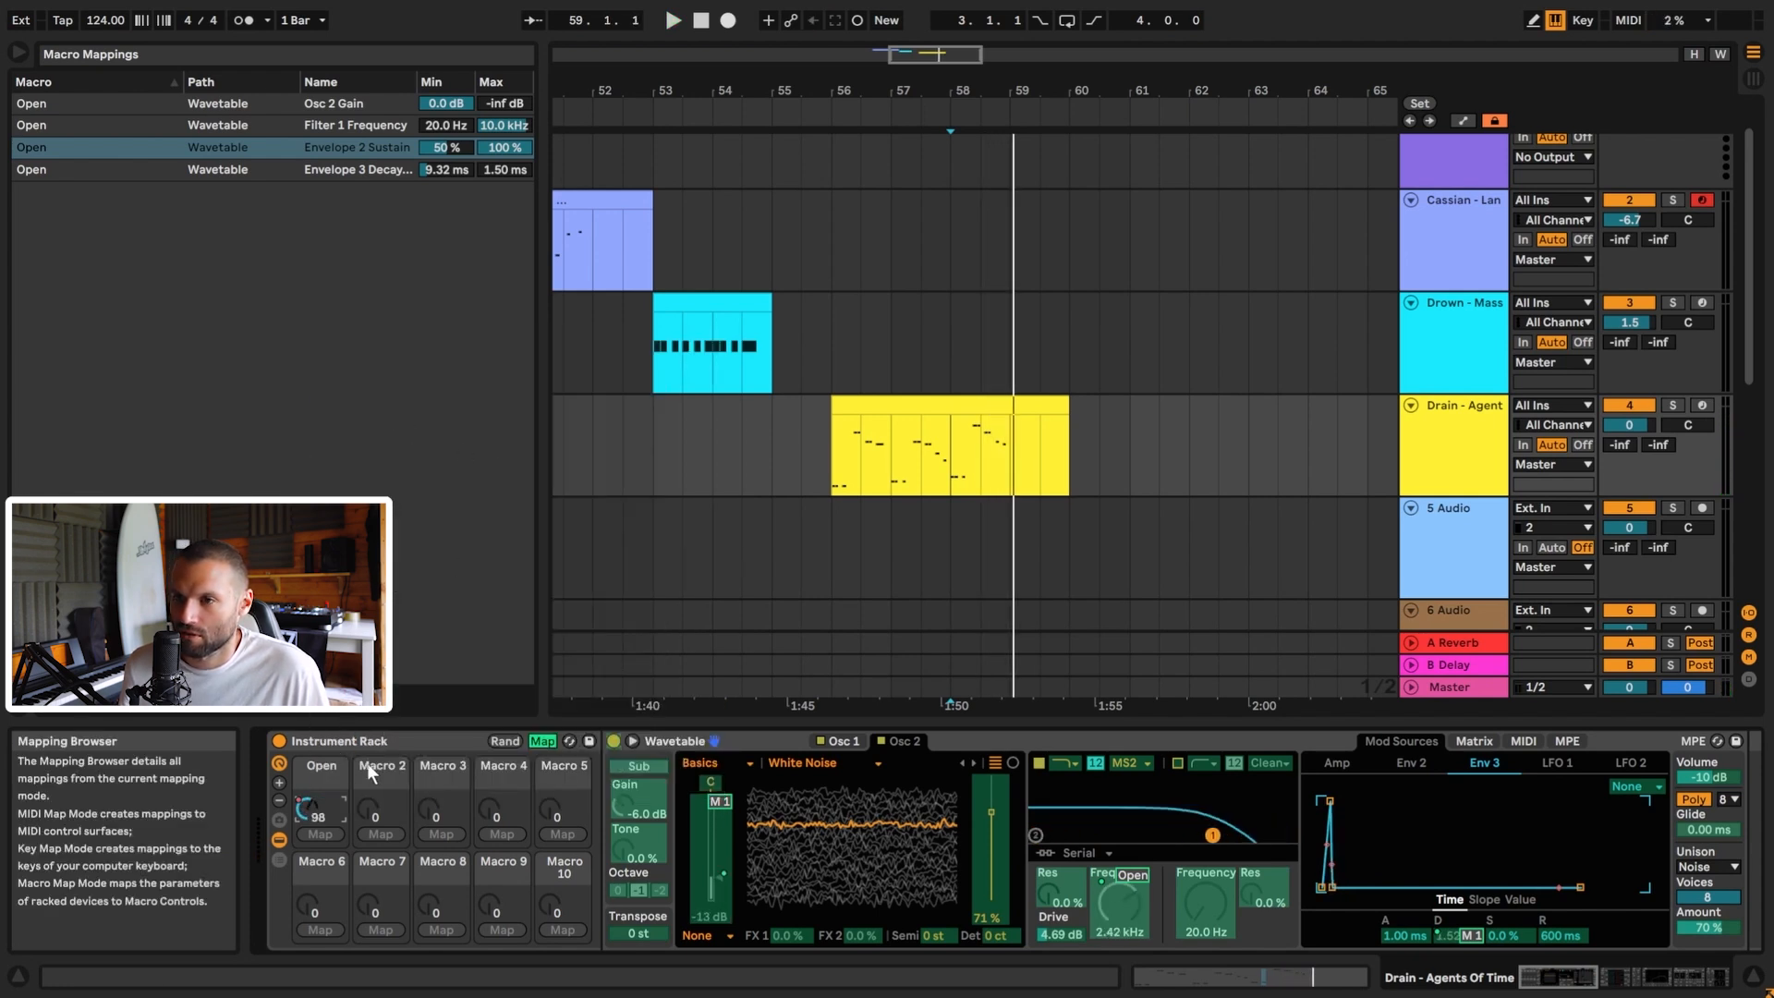
left_click(1462, 120)
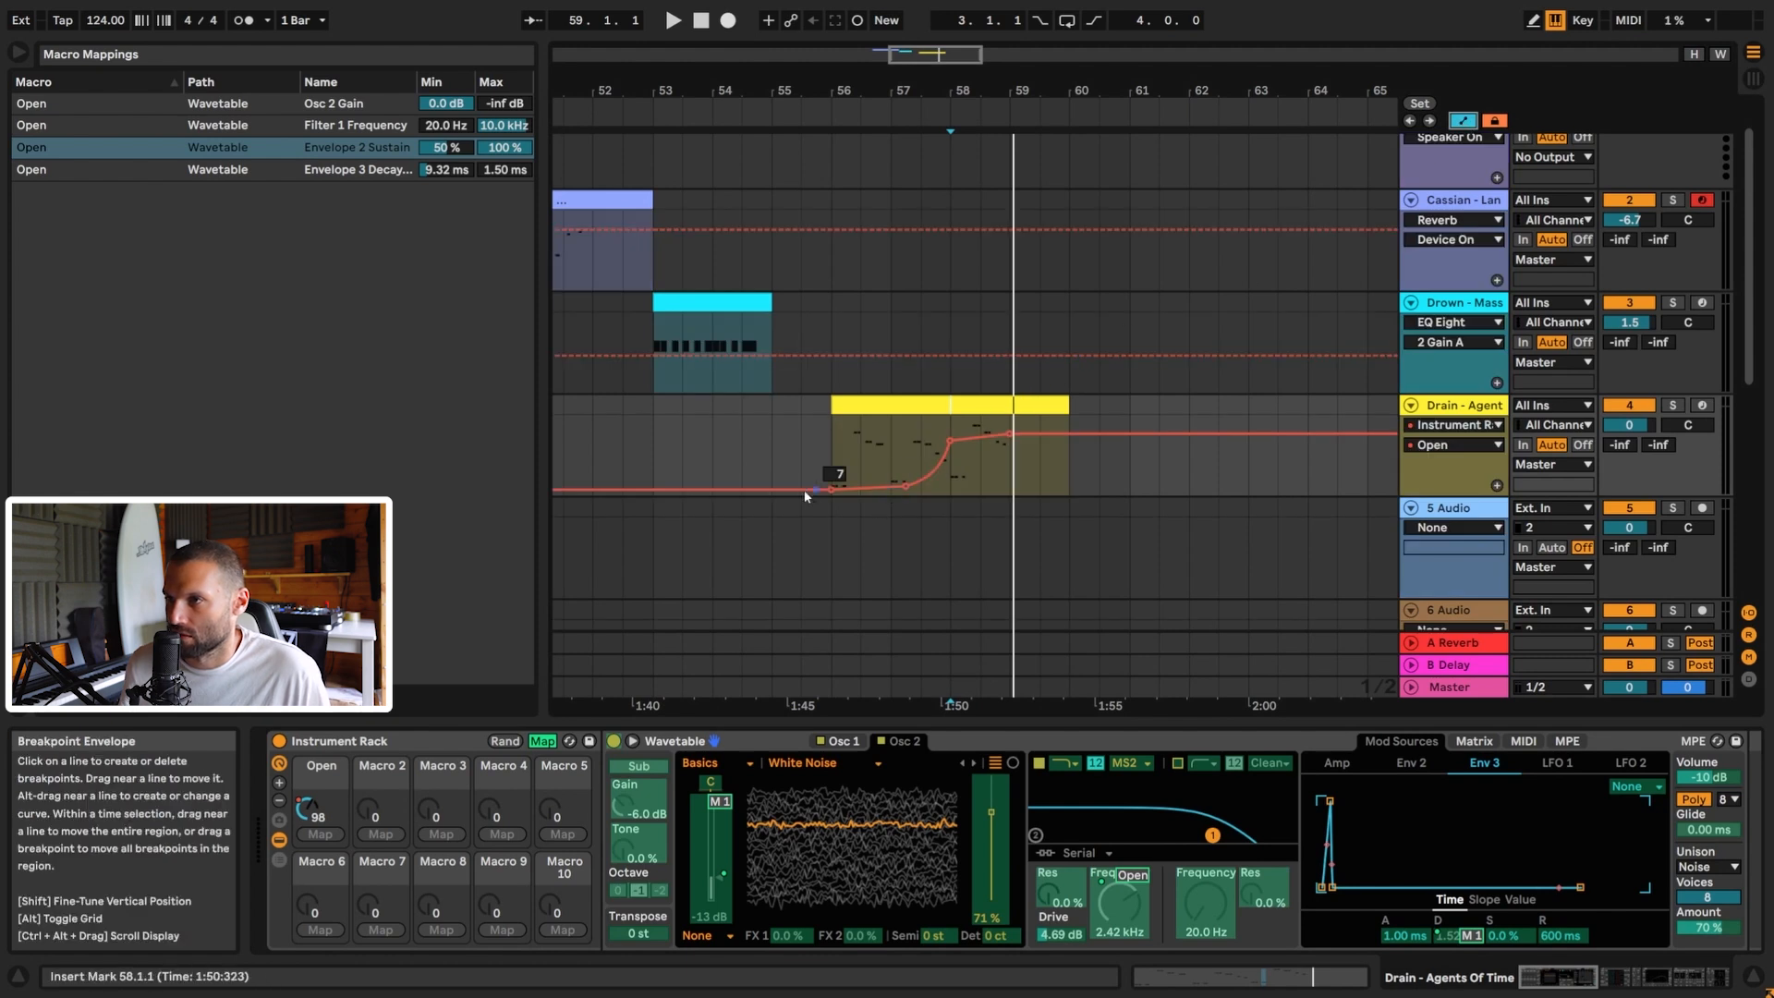
left_click(846, 489)
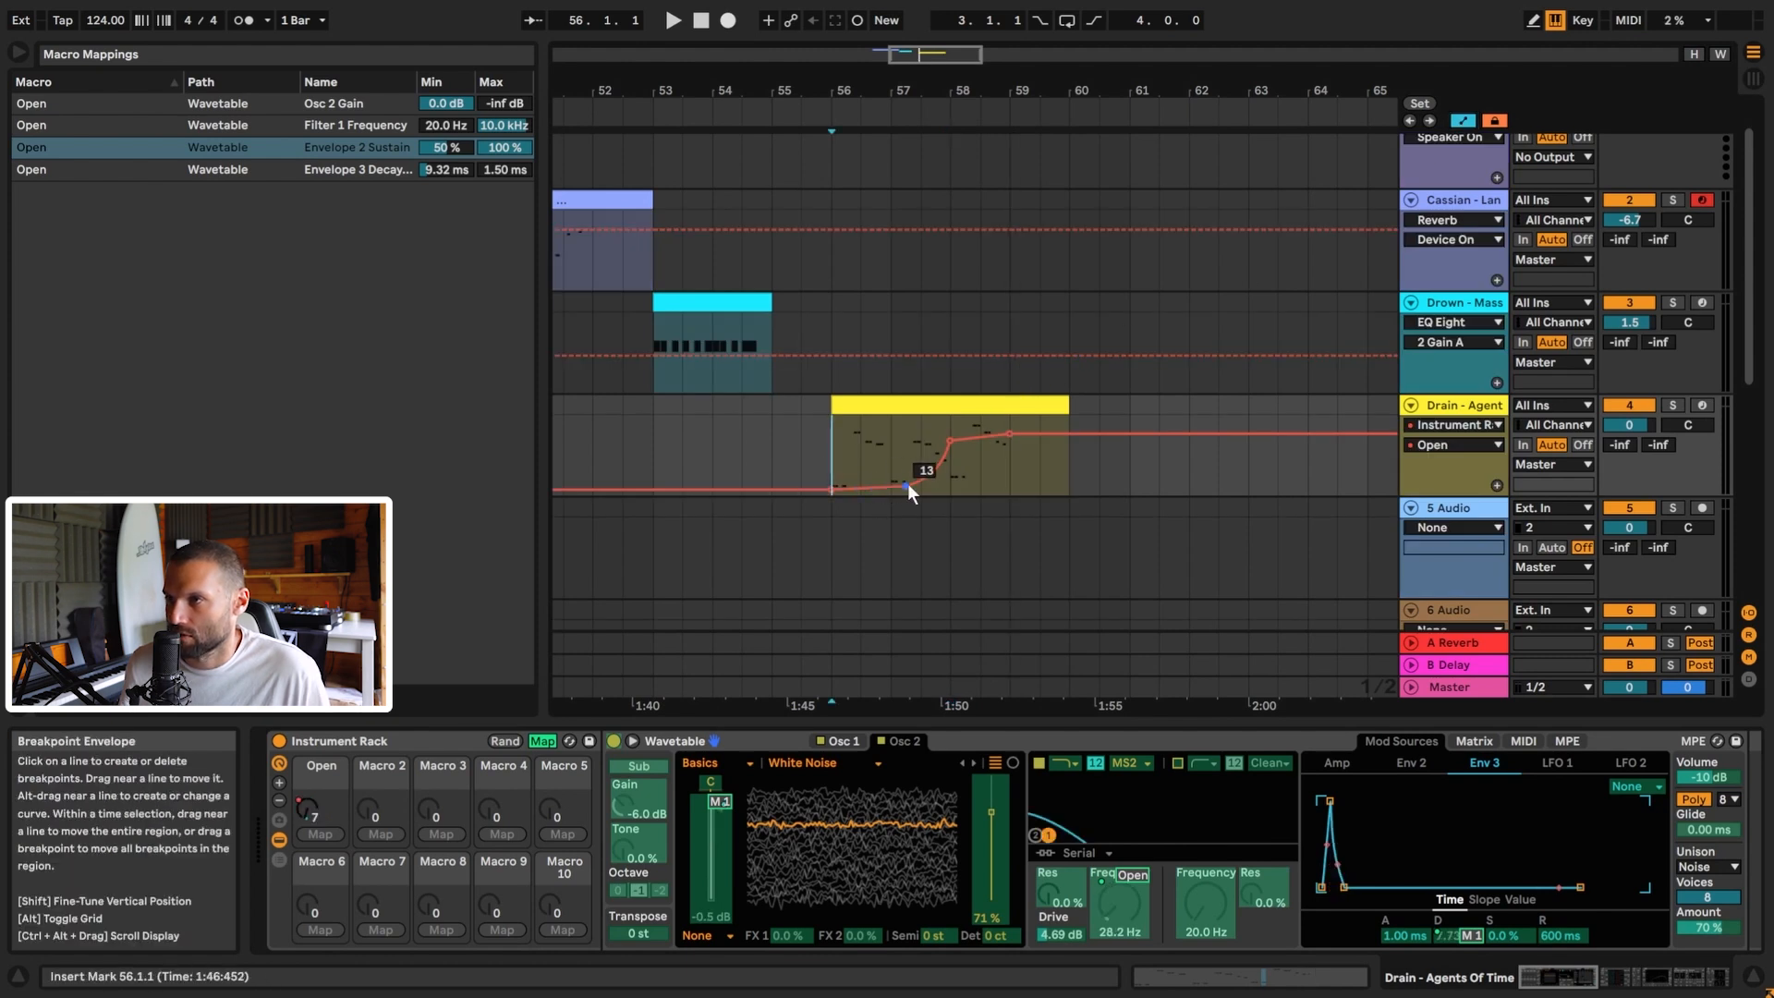
key("space")
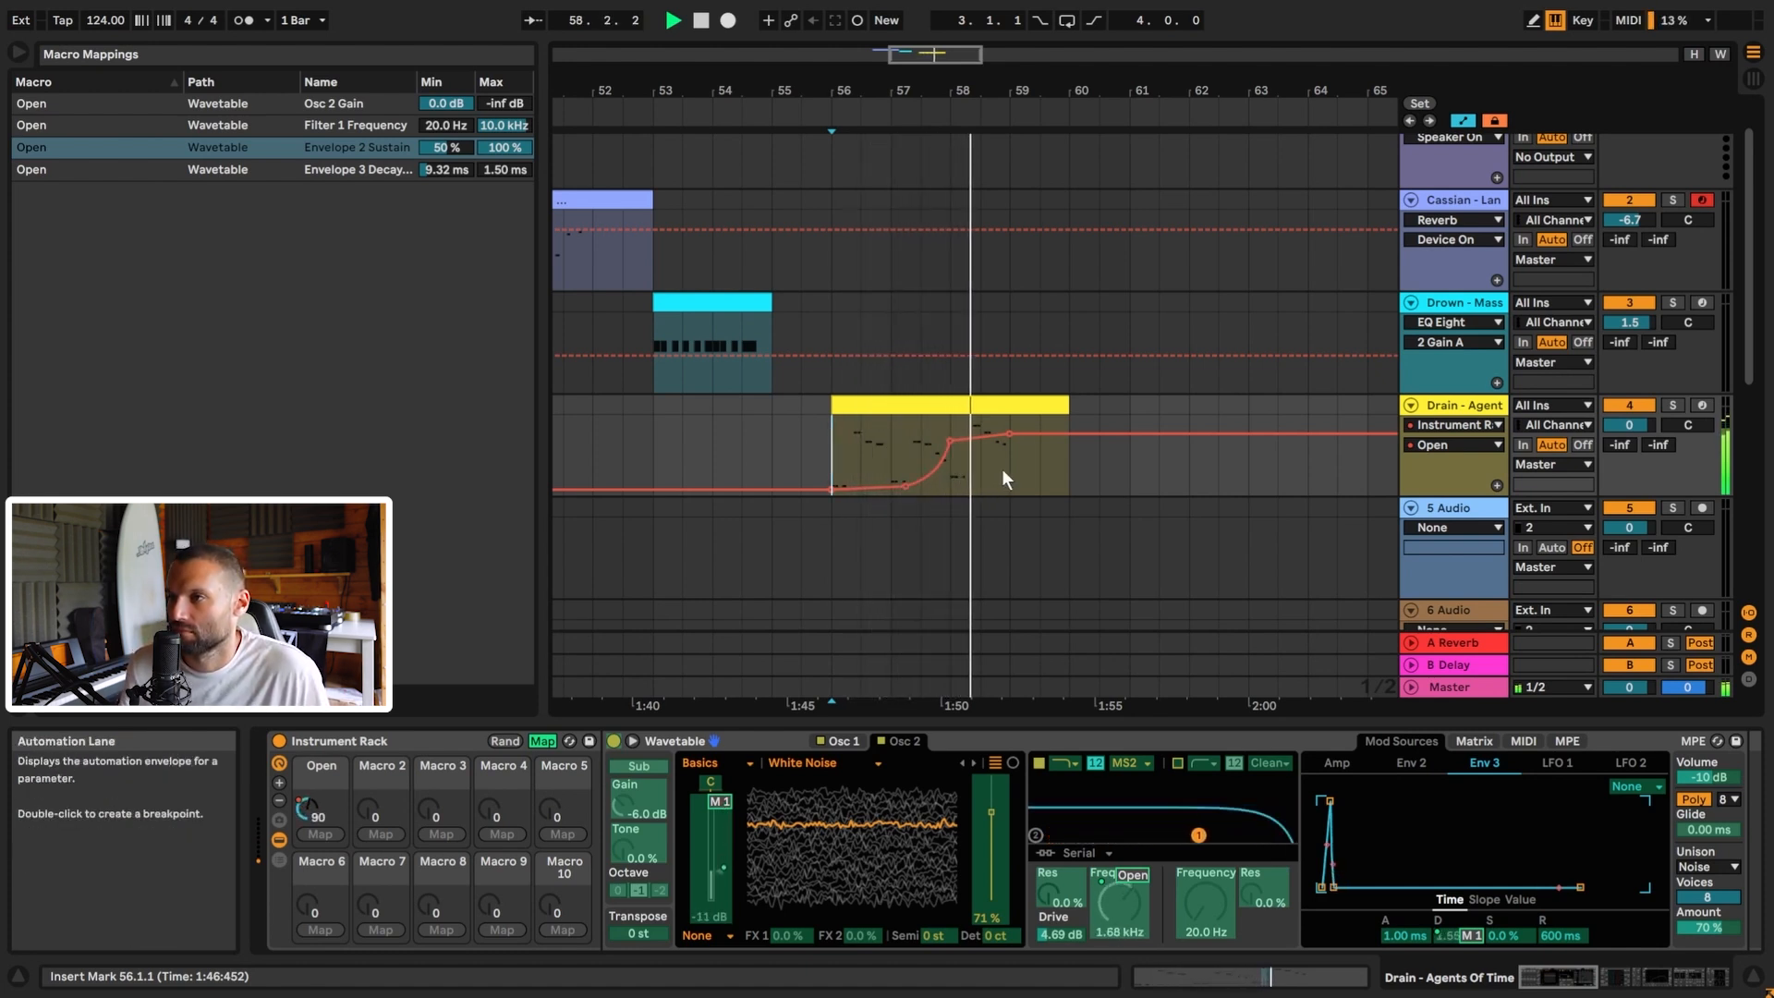
key("space")
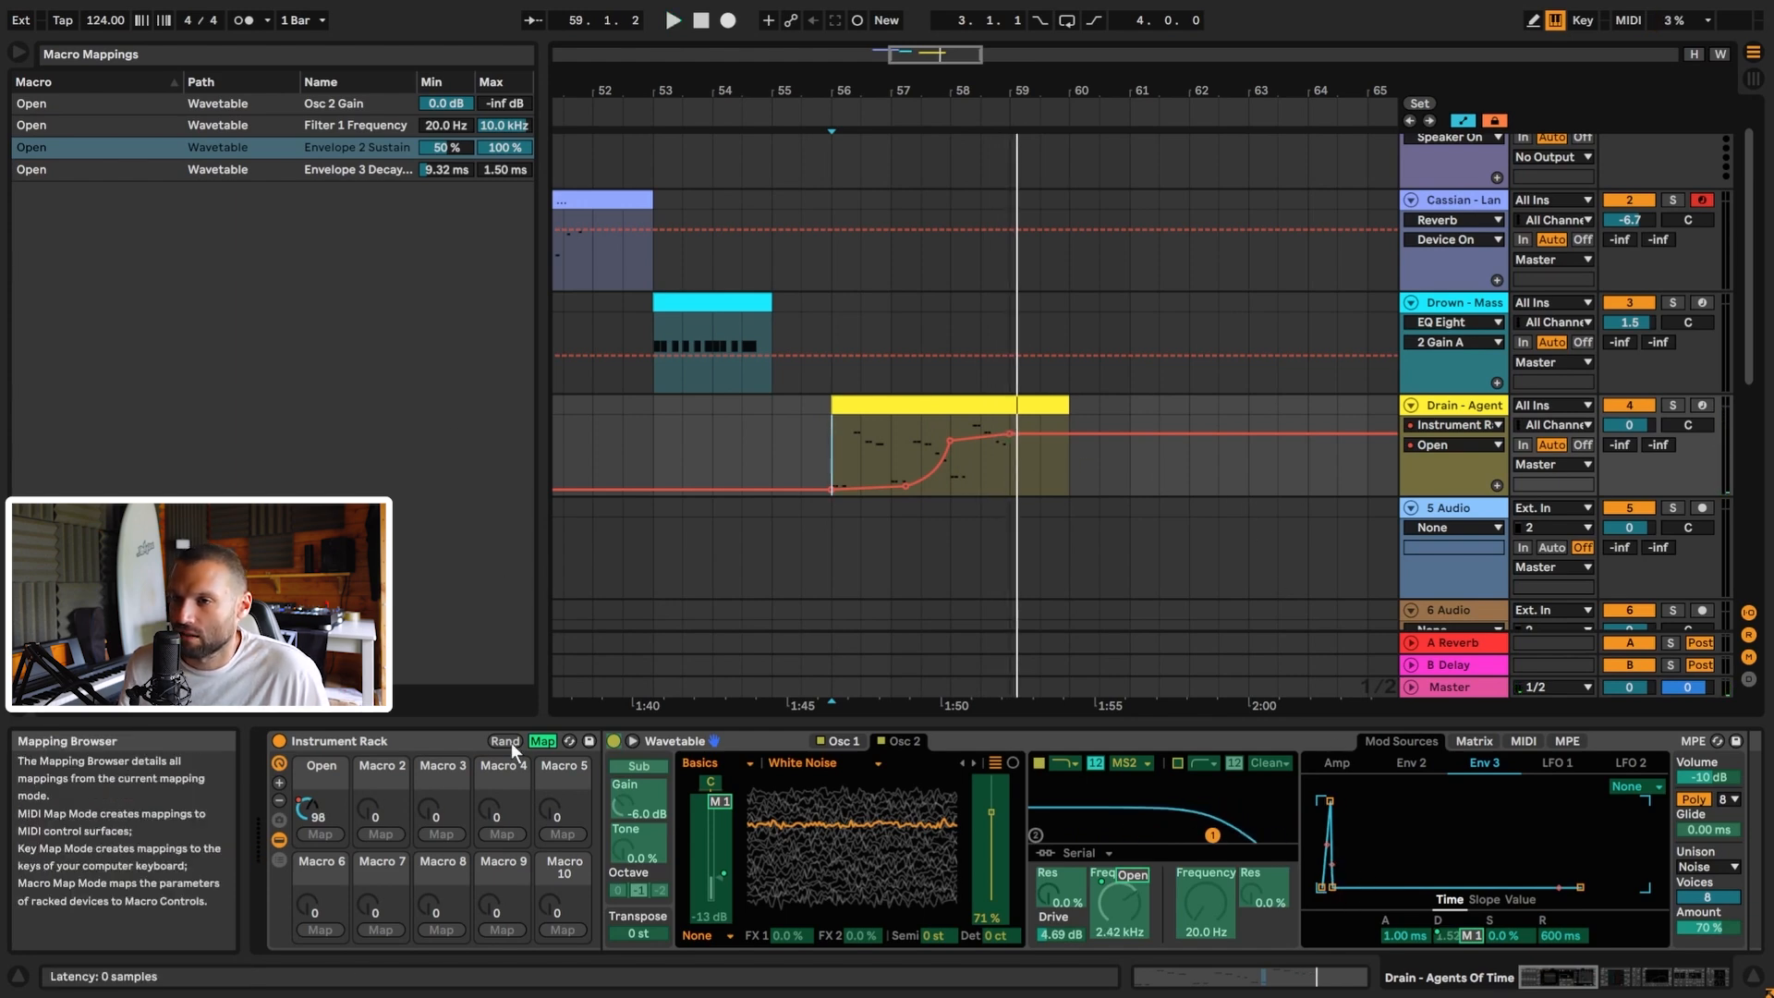
Leave macro mapping mode, switch on the OTT device on the Drain track, and audition it from bar 56.
left_click(540, 741)
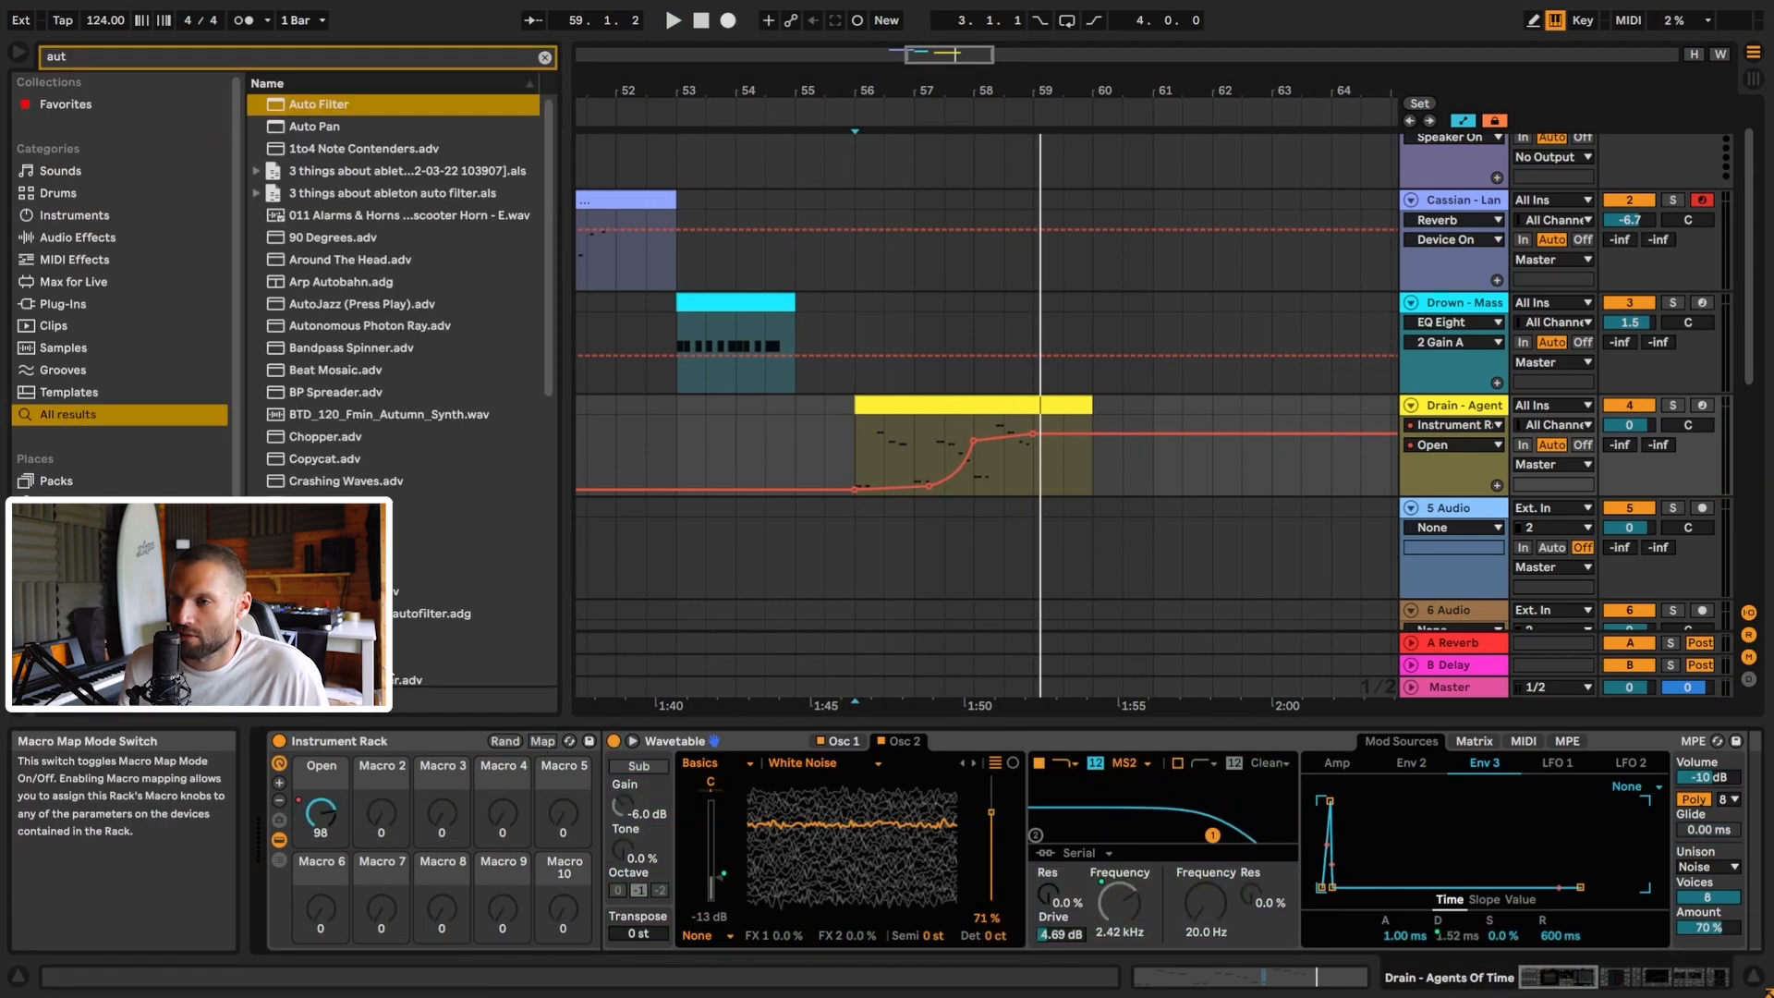
left_click(1580, 984)
left_click_drag(1583, 977, 1636, 977)
left_click(431, 746)
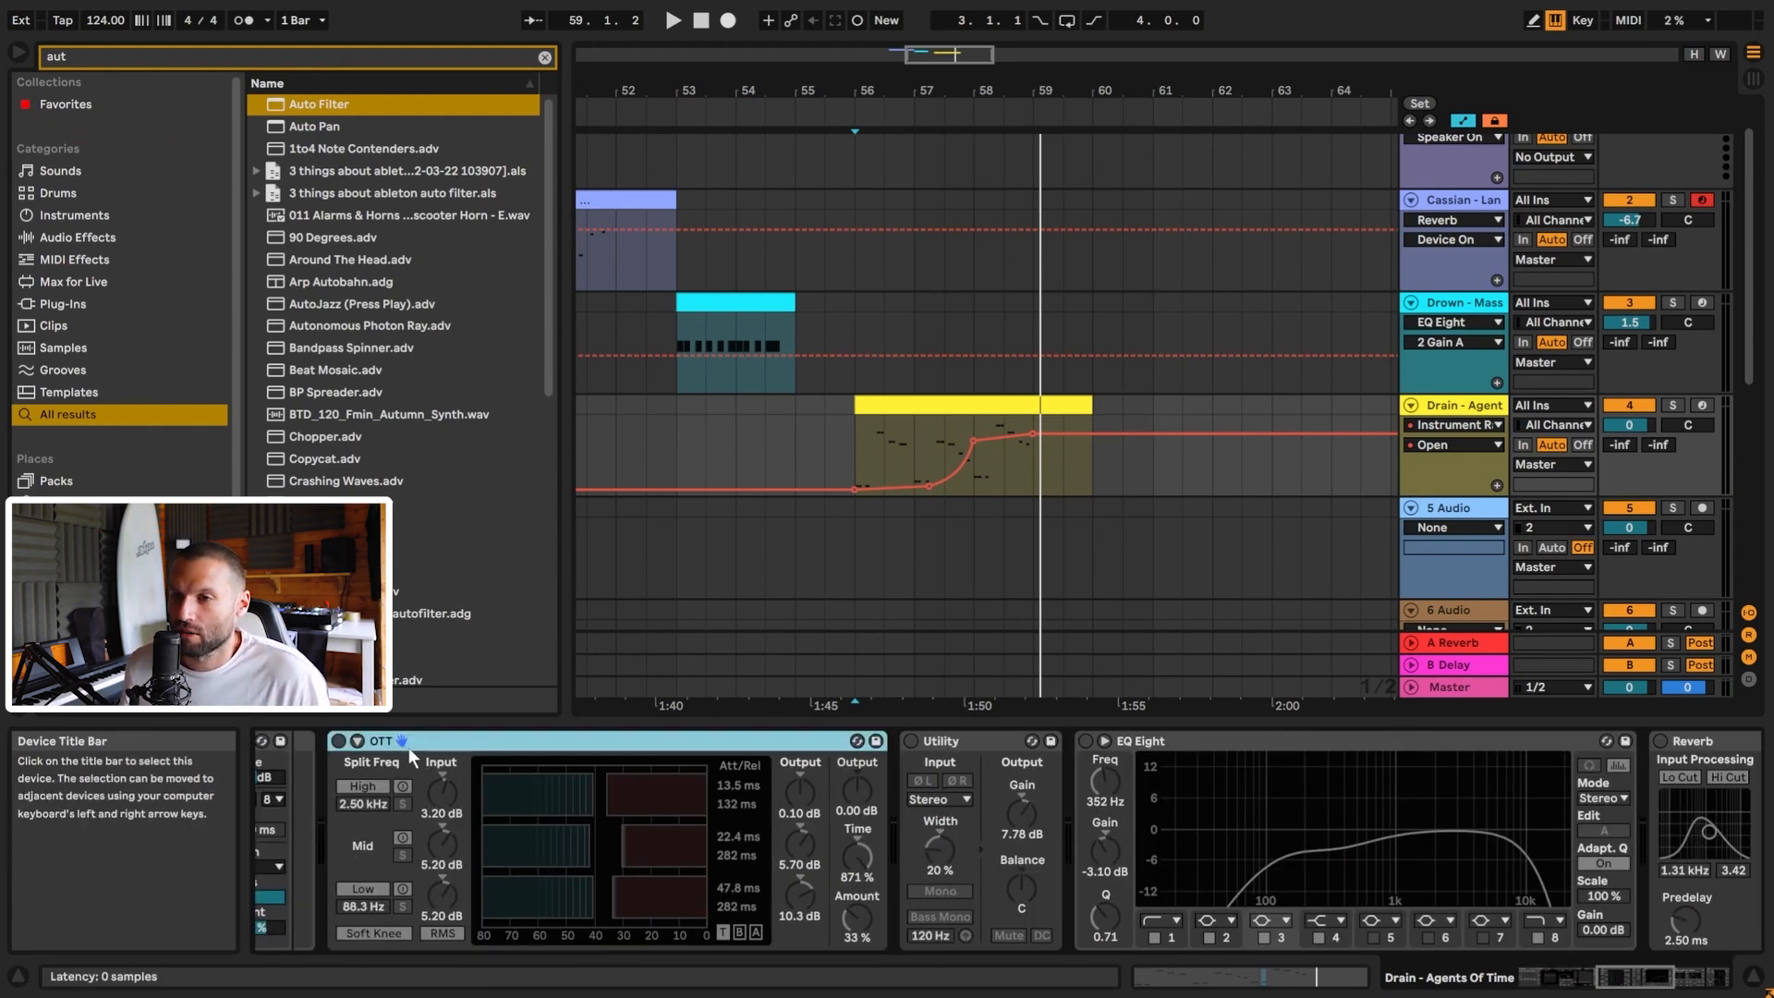
left_click(337, 741)
key("space")
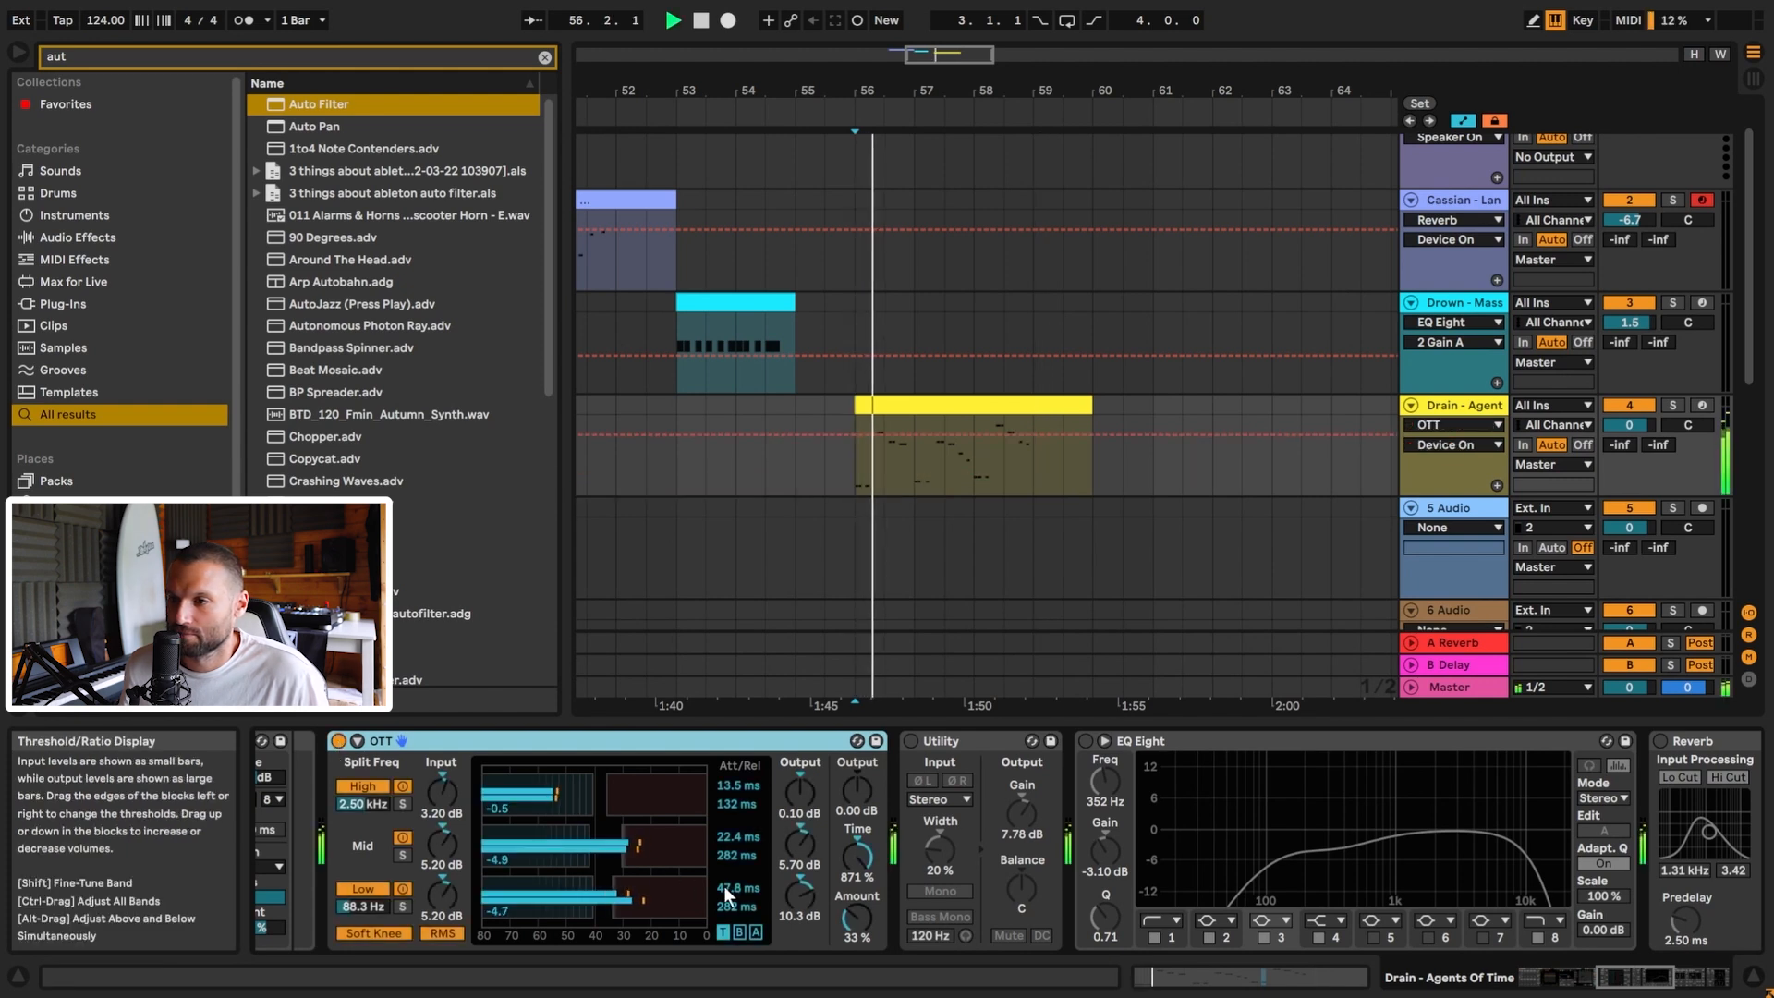
key("space")
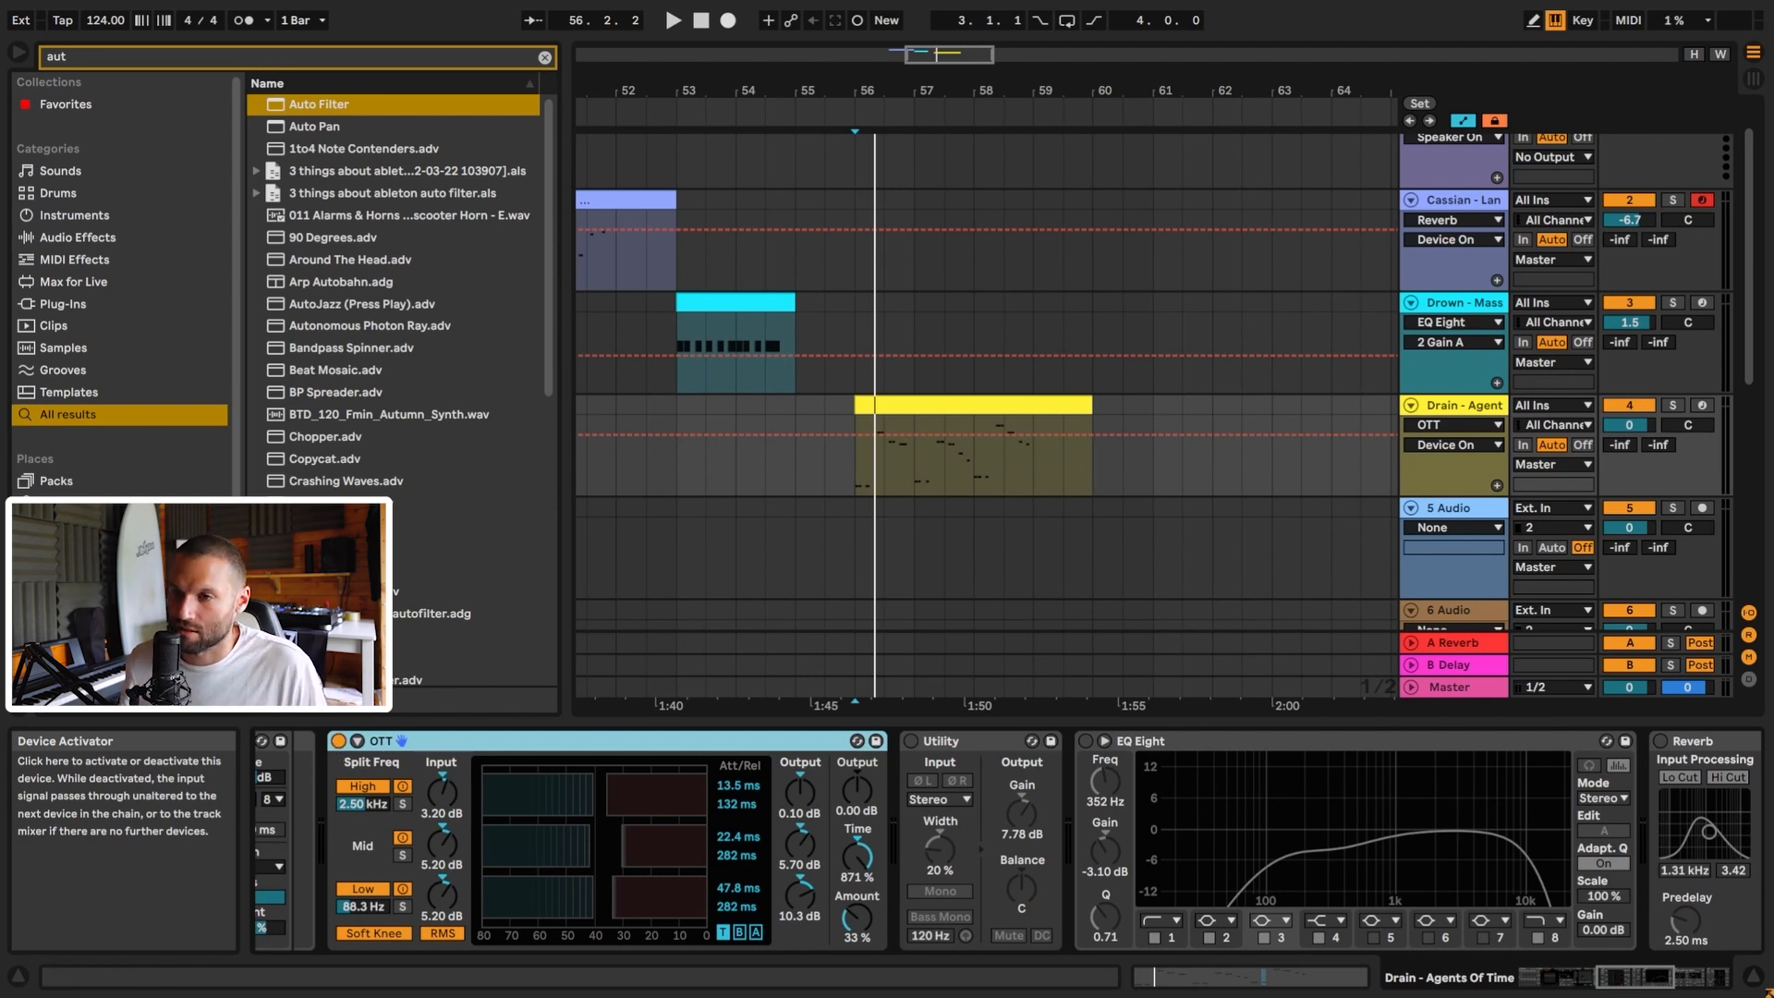
key("space")
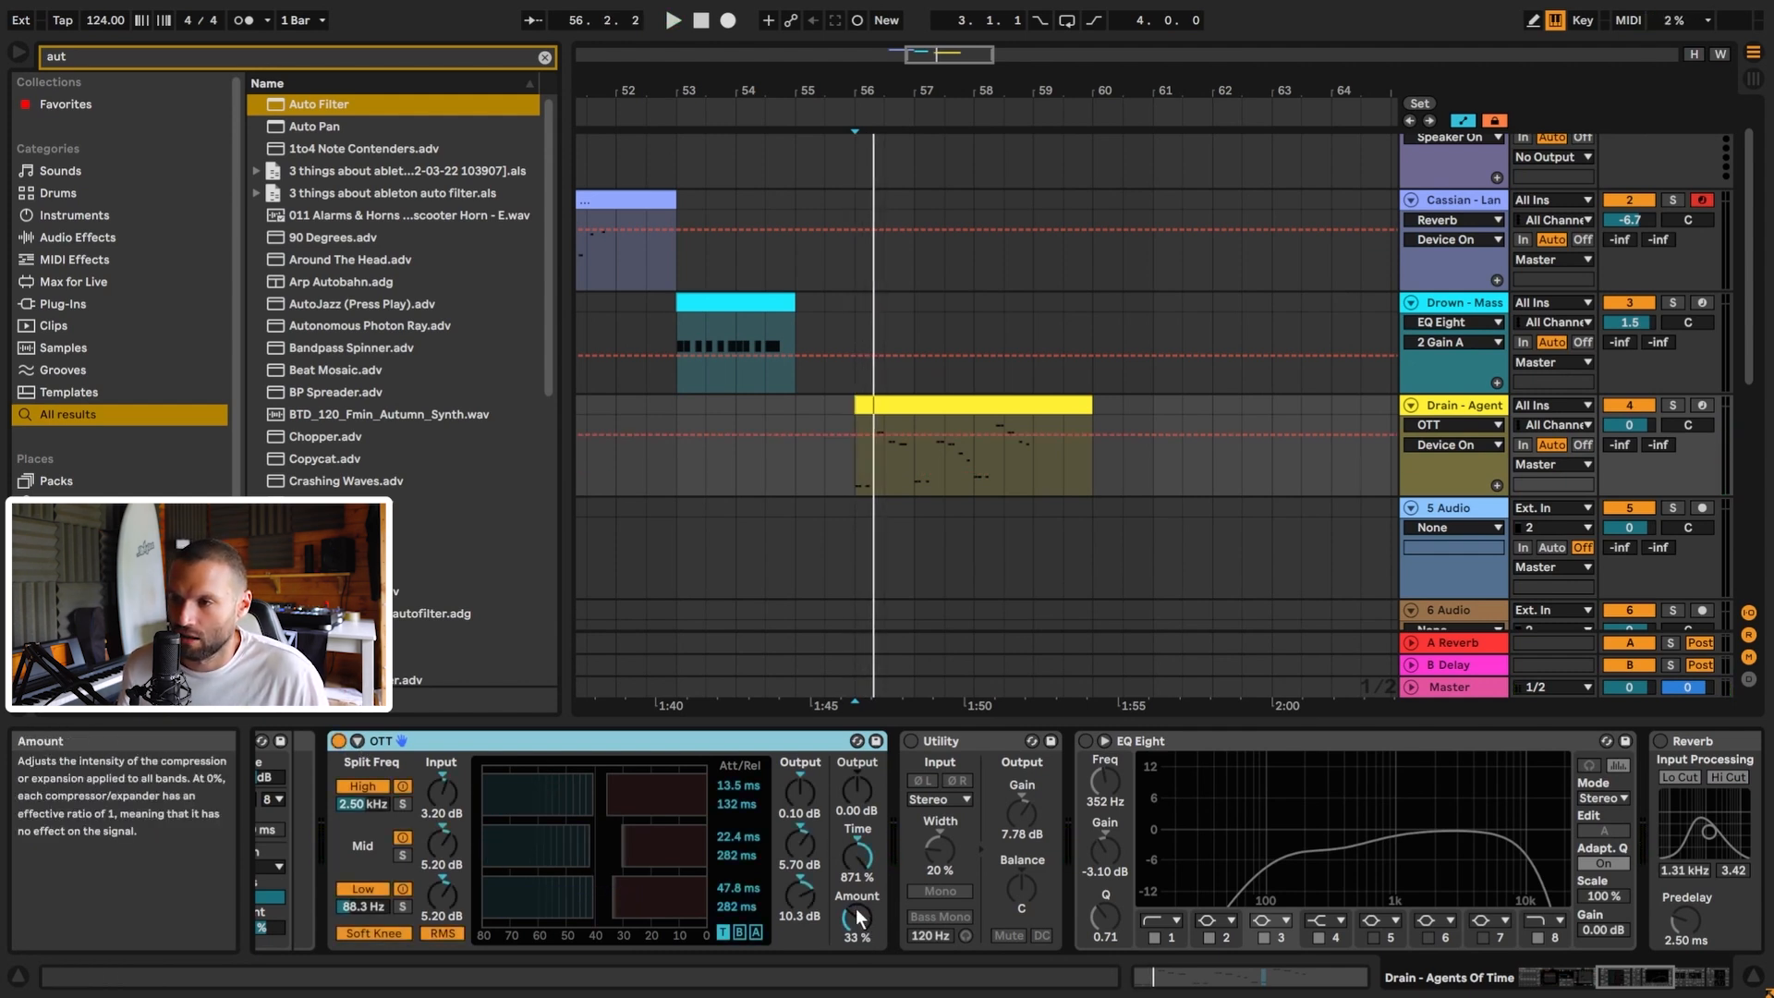
Try OTT's Amount at 100 % during playback and bring it back down to 35 %.
key("space")
left_click_drag(858, 919, 858, 859)
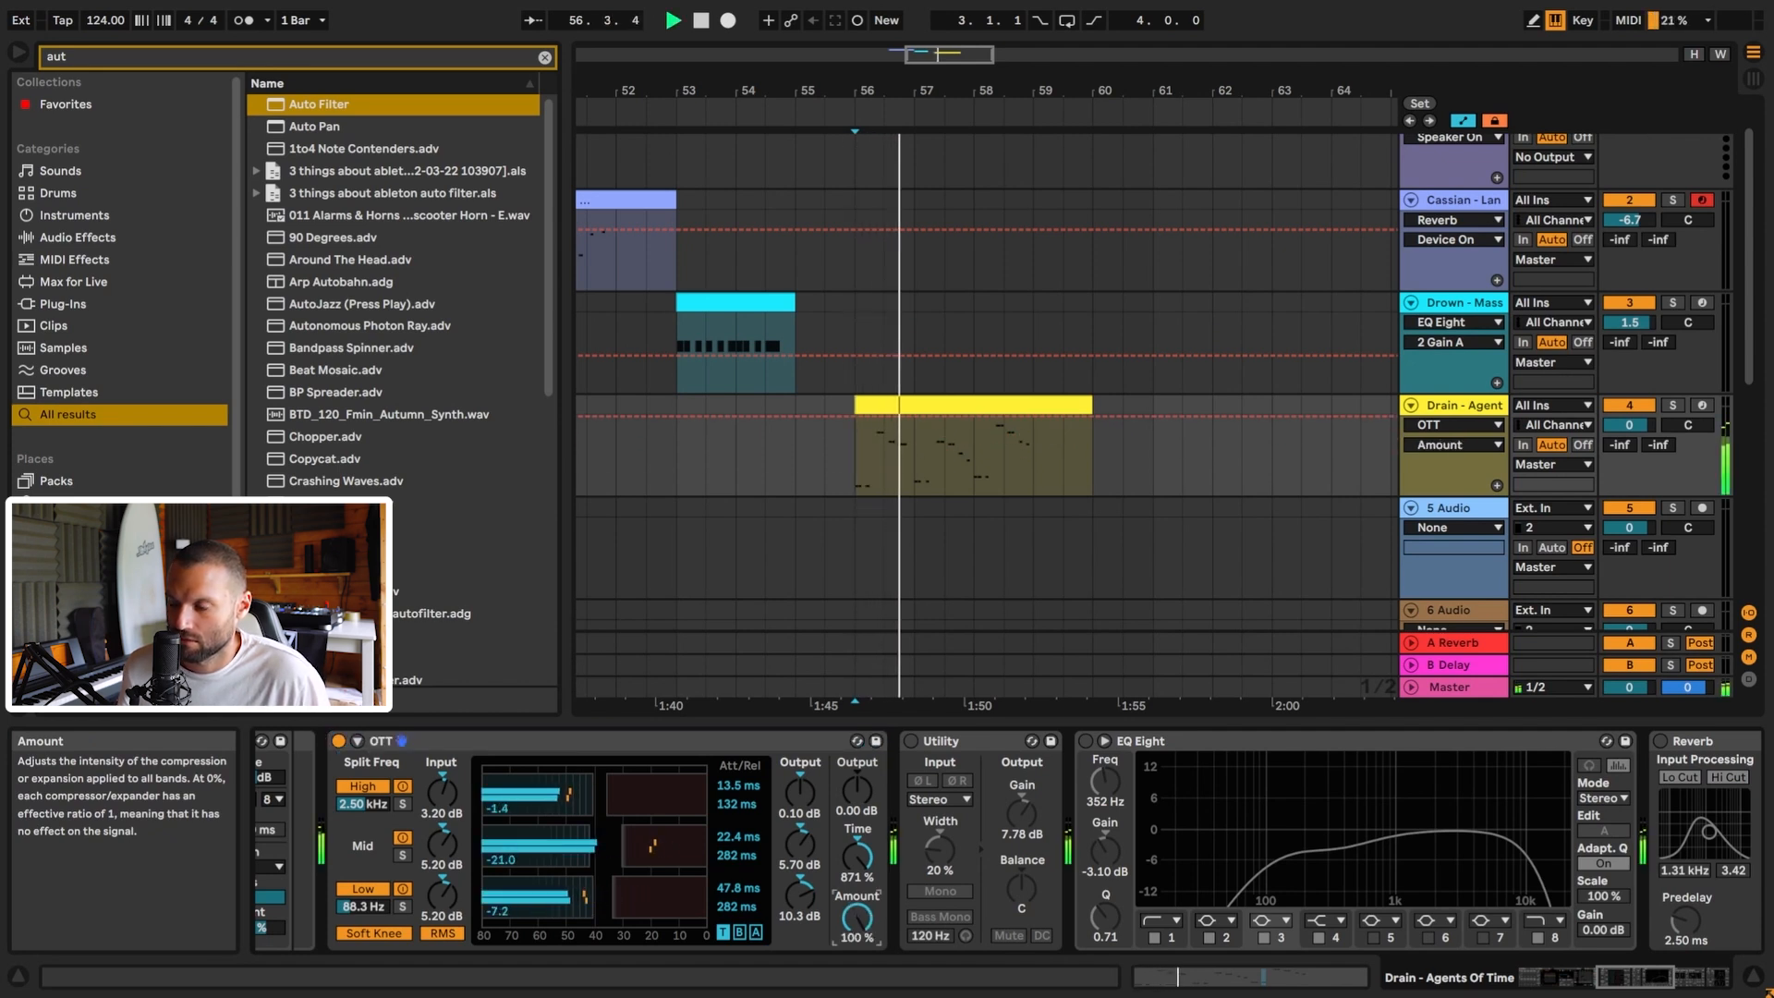
key("space")
left_click_drag(857, 918, 858, 927)
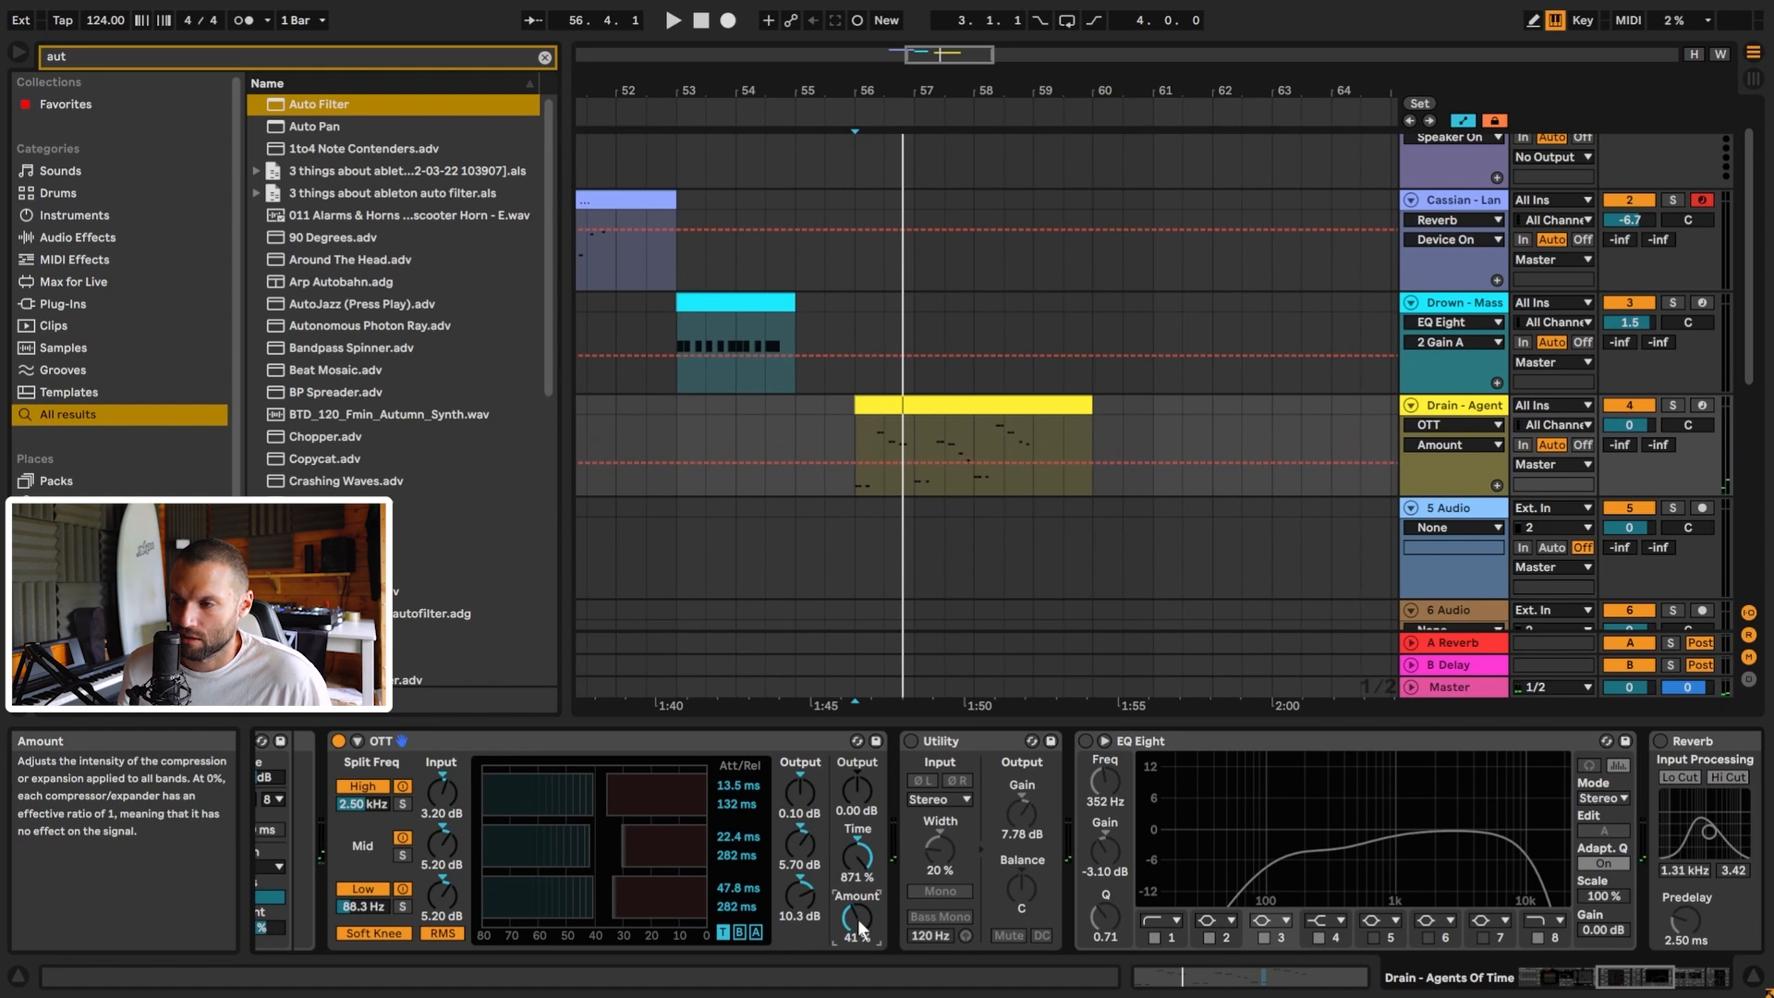
key("space")
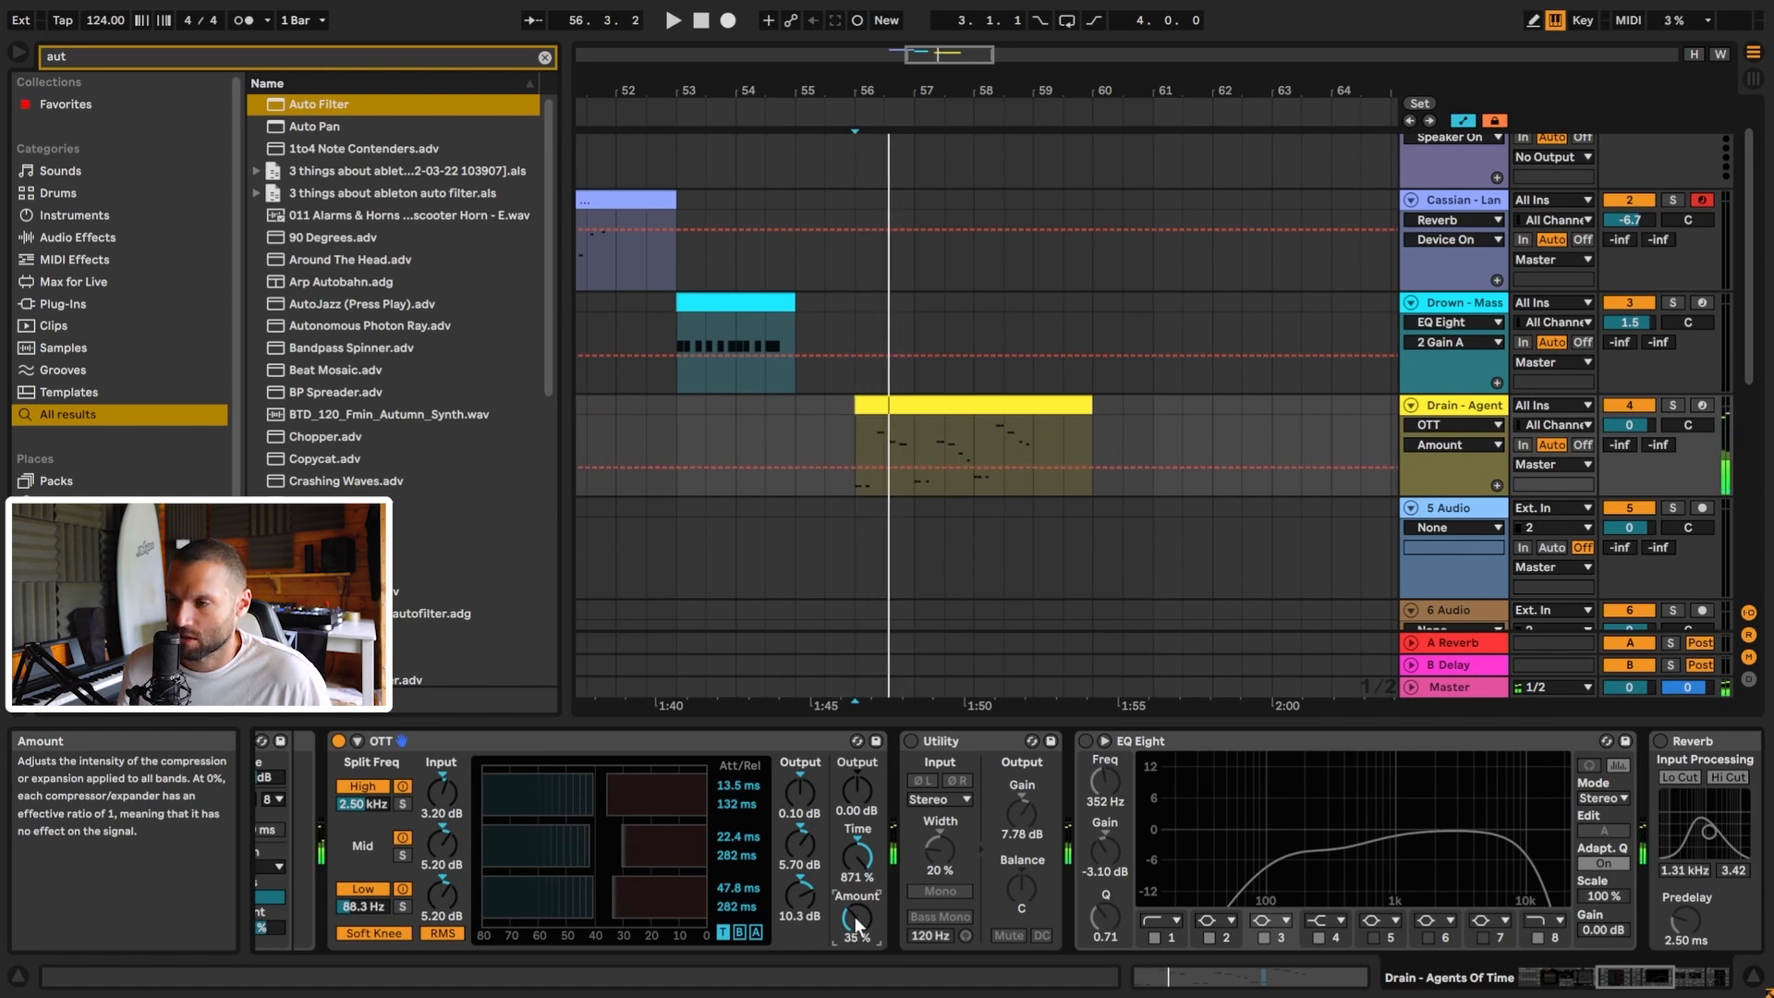
Switch on the Utility device after OTT, comparing the Drain clip's sound without and with it.
left_click(937, 742)
key("space")
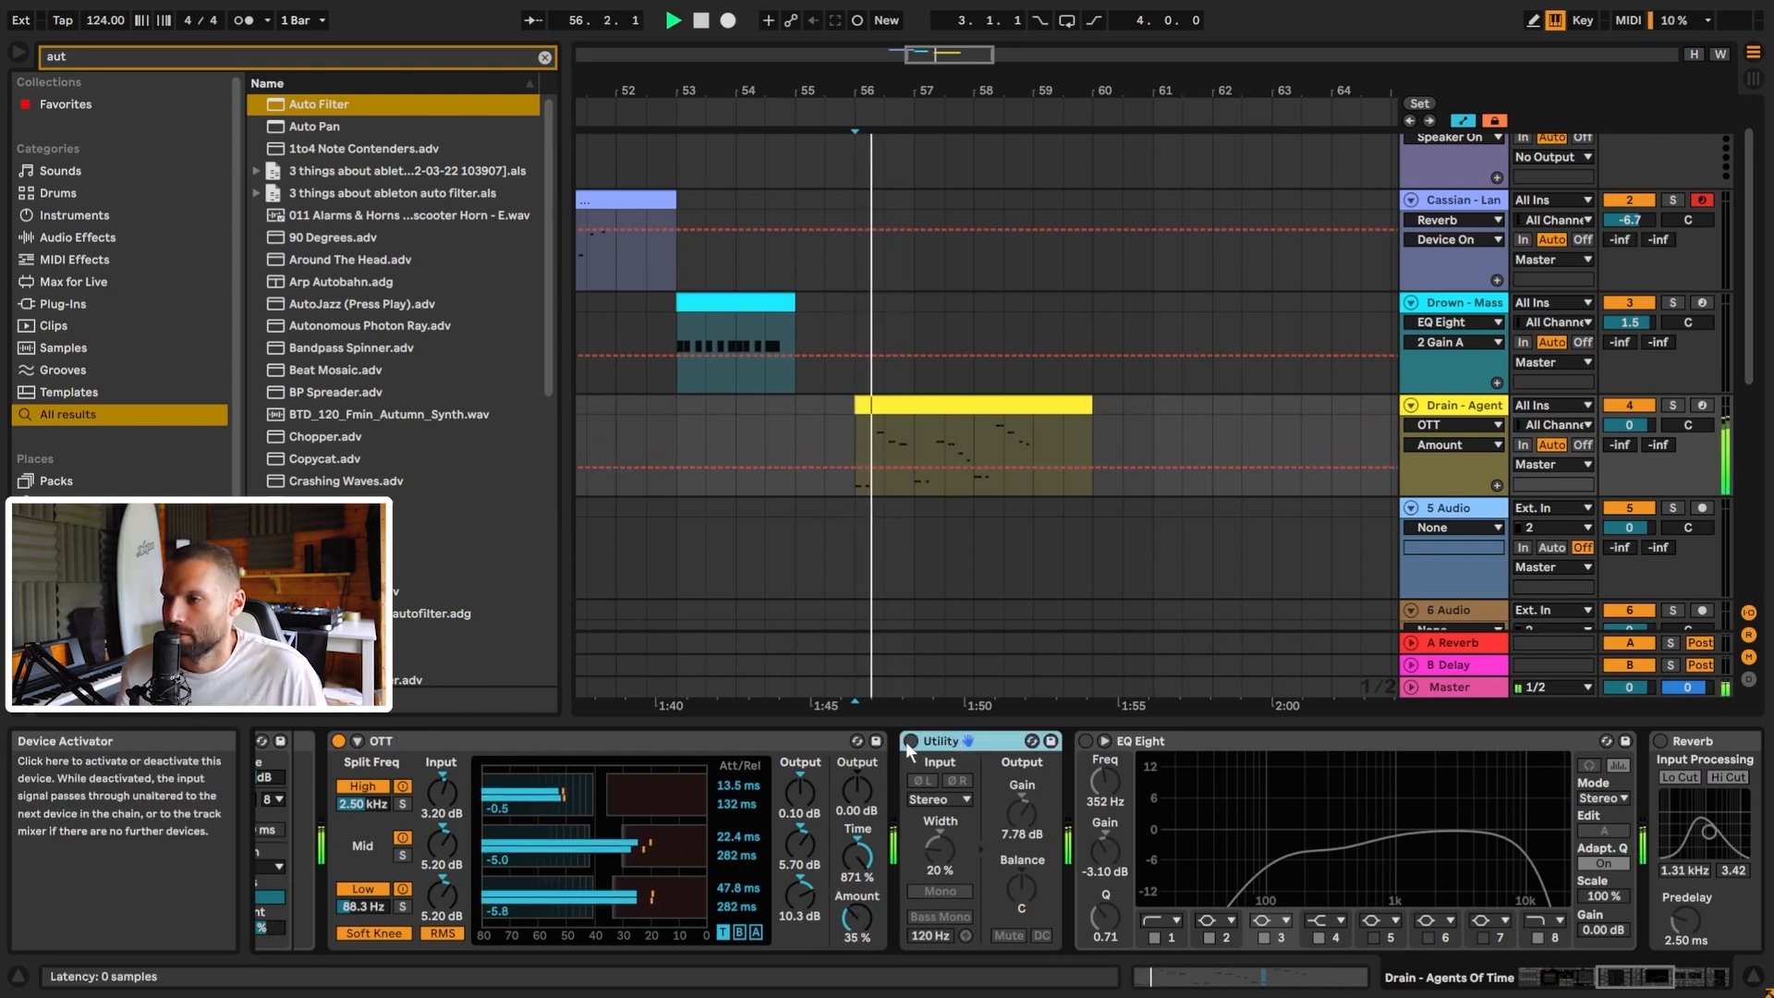
key("space")
left_click(907, 740)
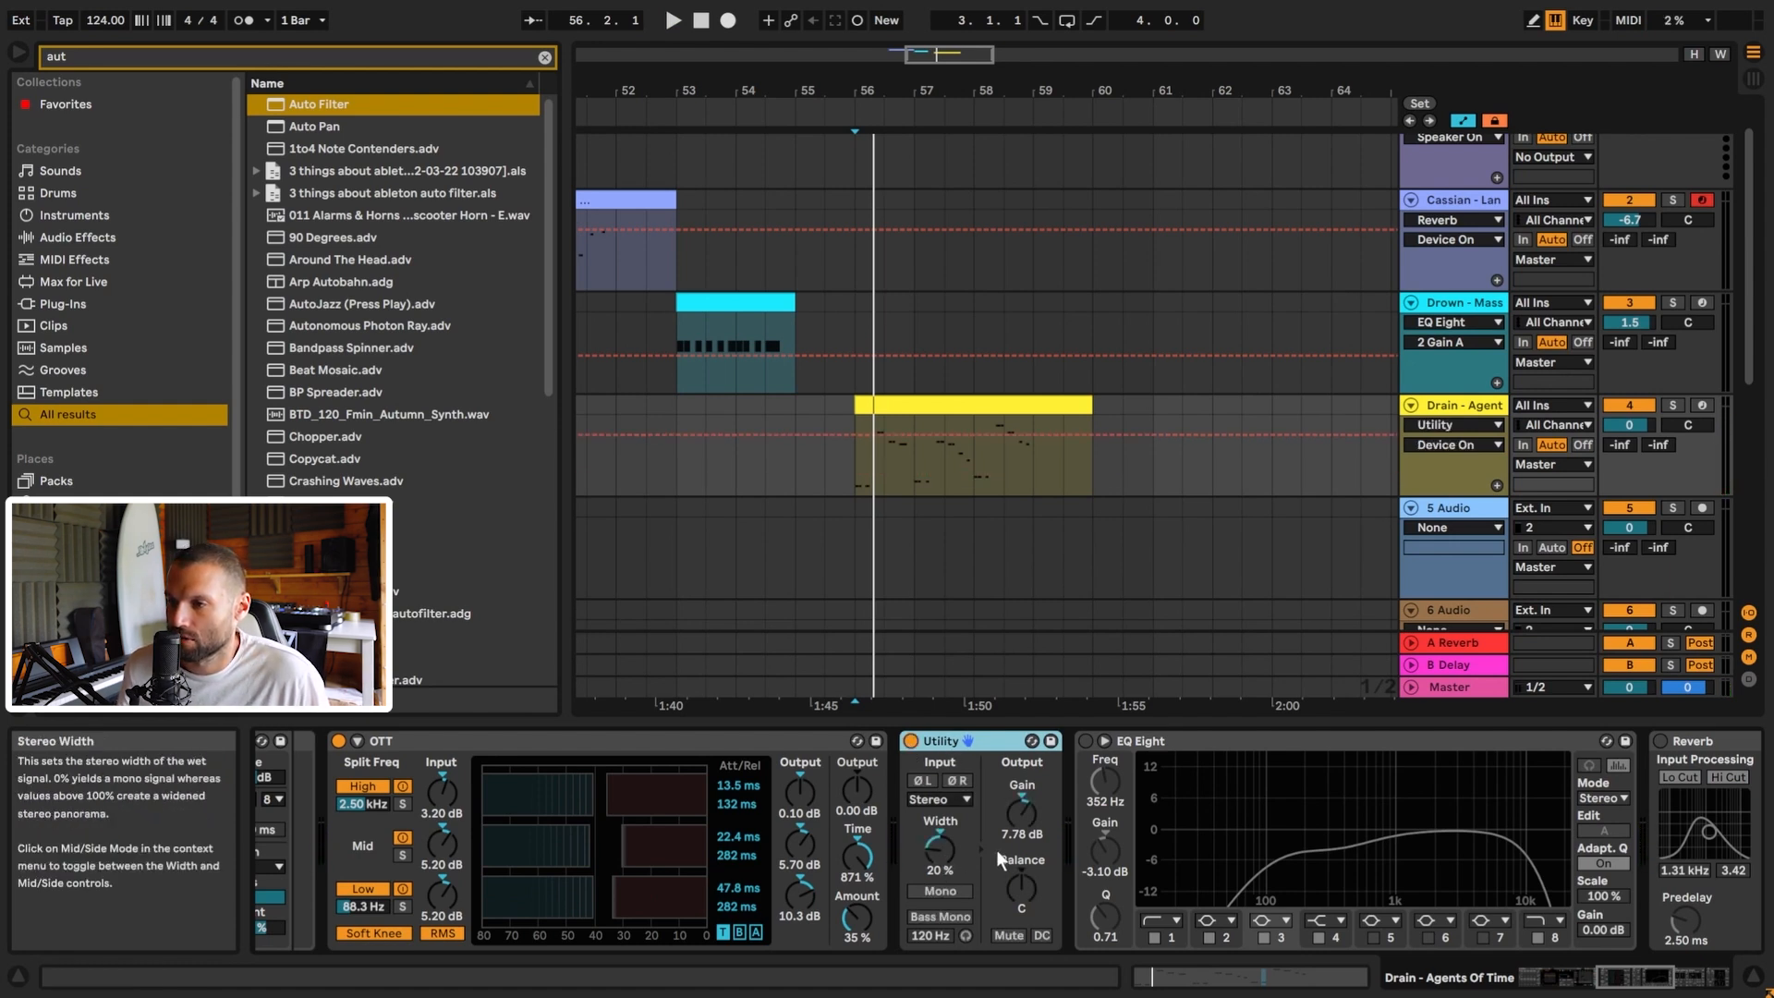
key("space")
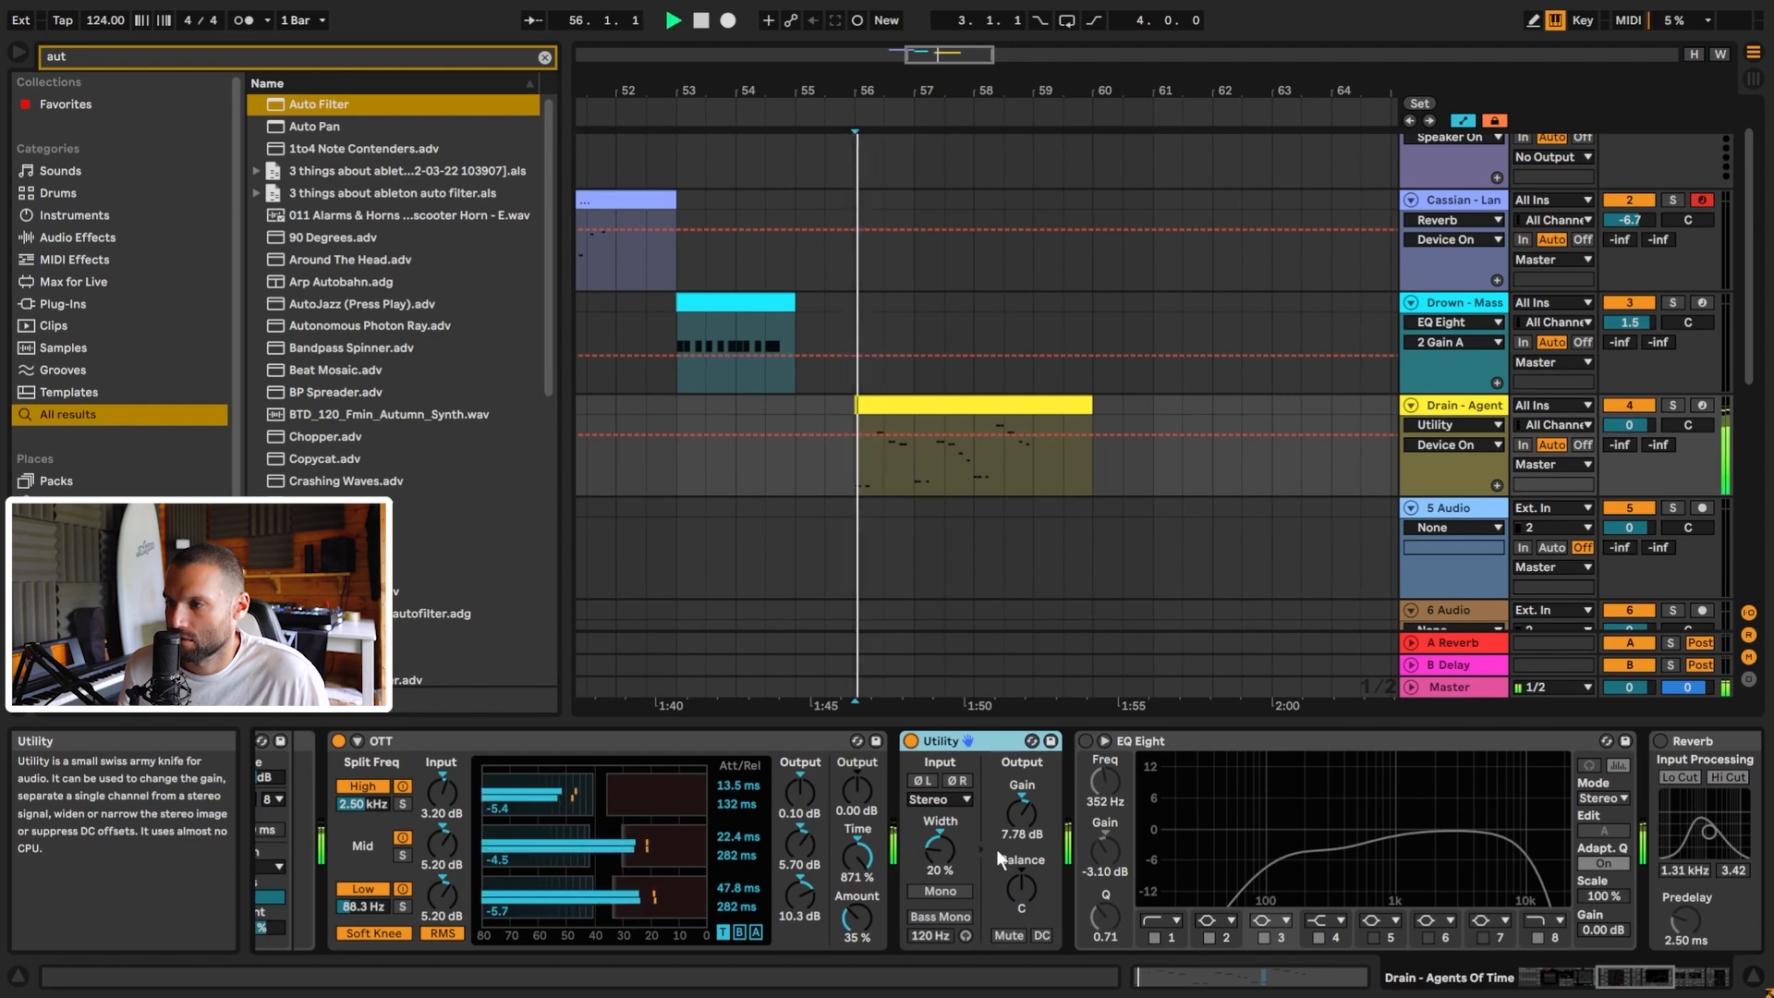
key("space")
Switch on the EQ Eight after Utility and audition the Drain clip through its filter curve.
left_click_drag(1651, 977, 1673, 975)
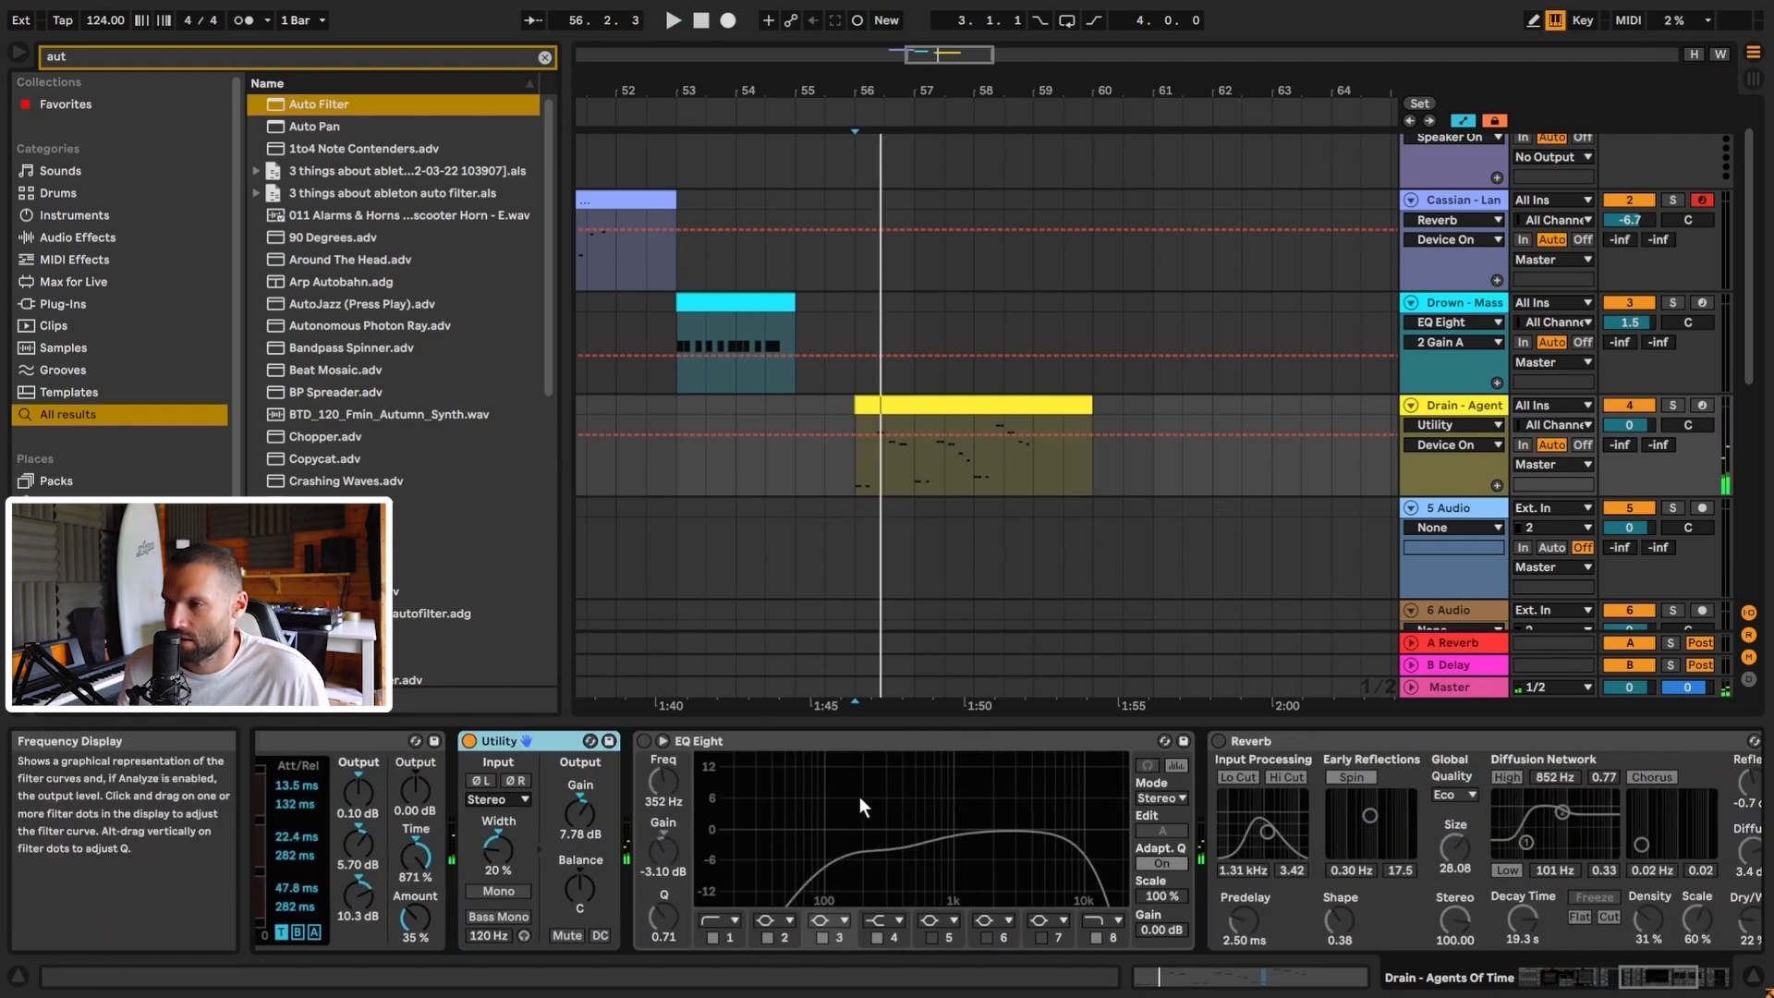
left_click(643, 740)
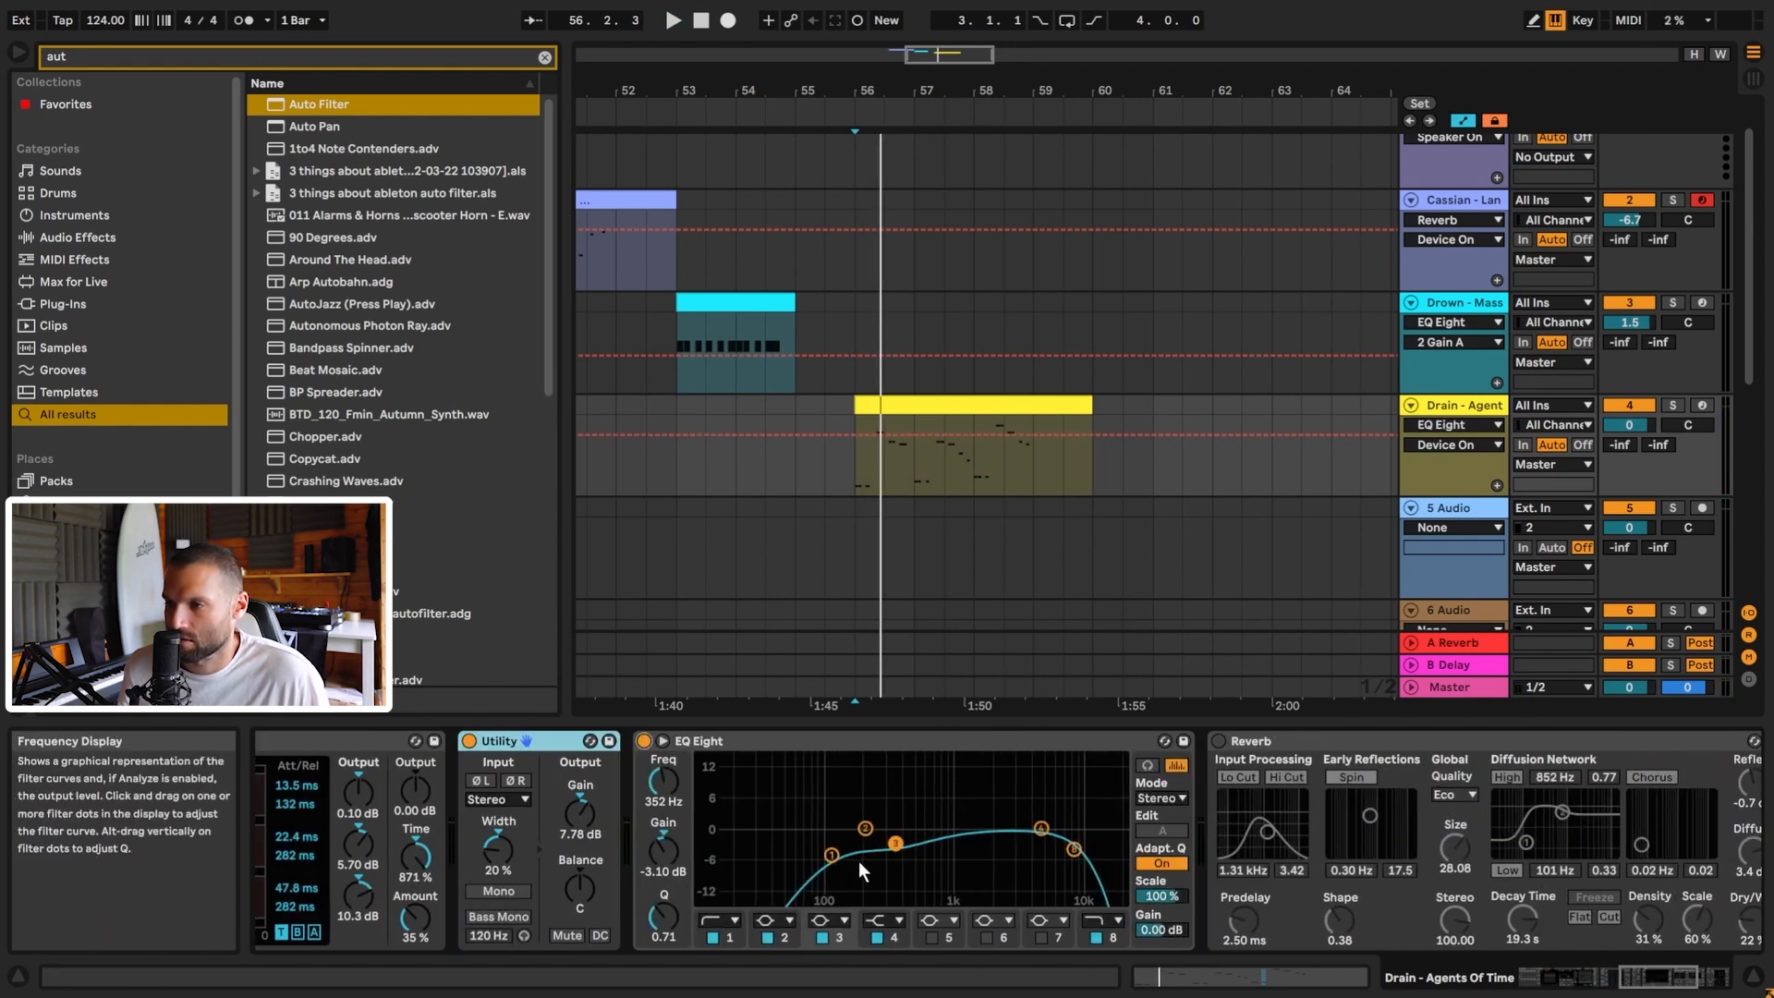
key("space")
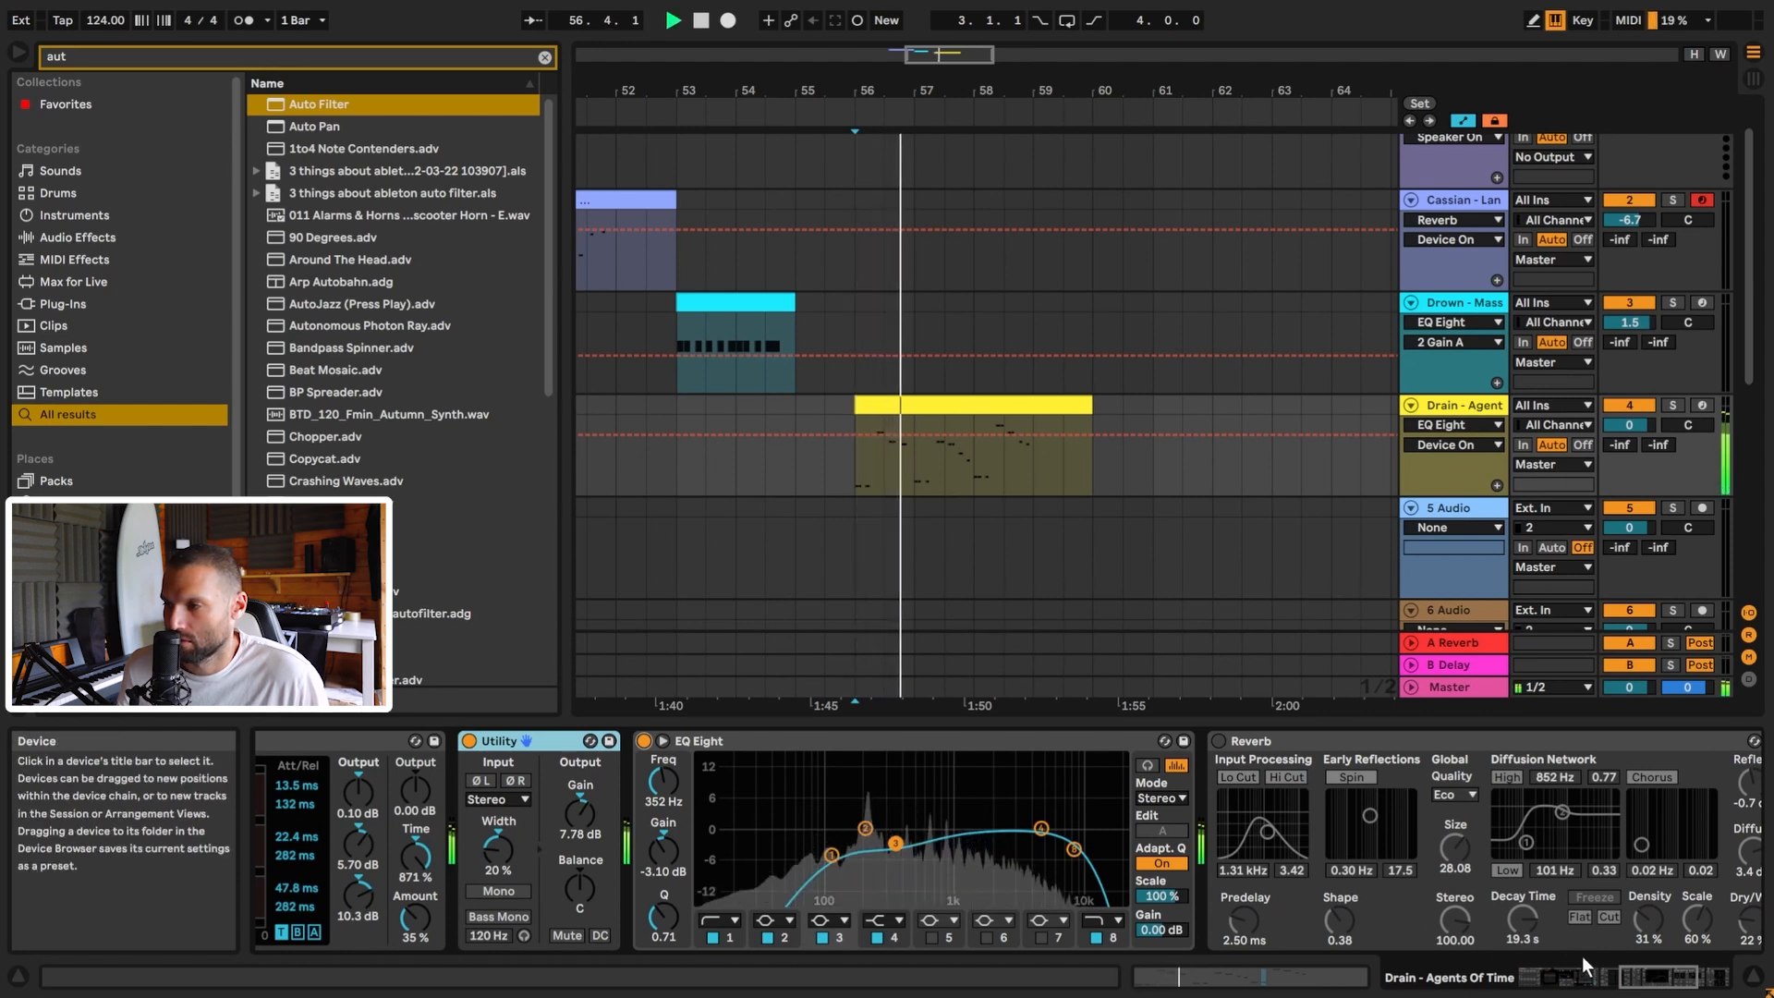
left_click(1642, 980)
left_click(1663, 981)
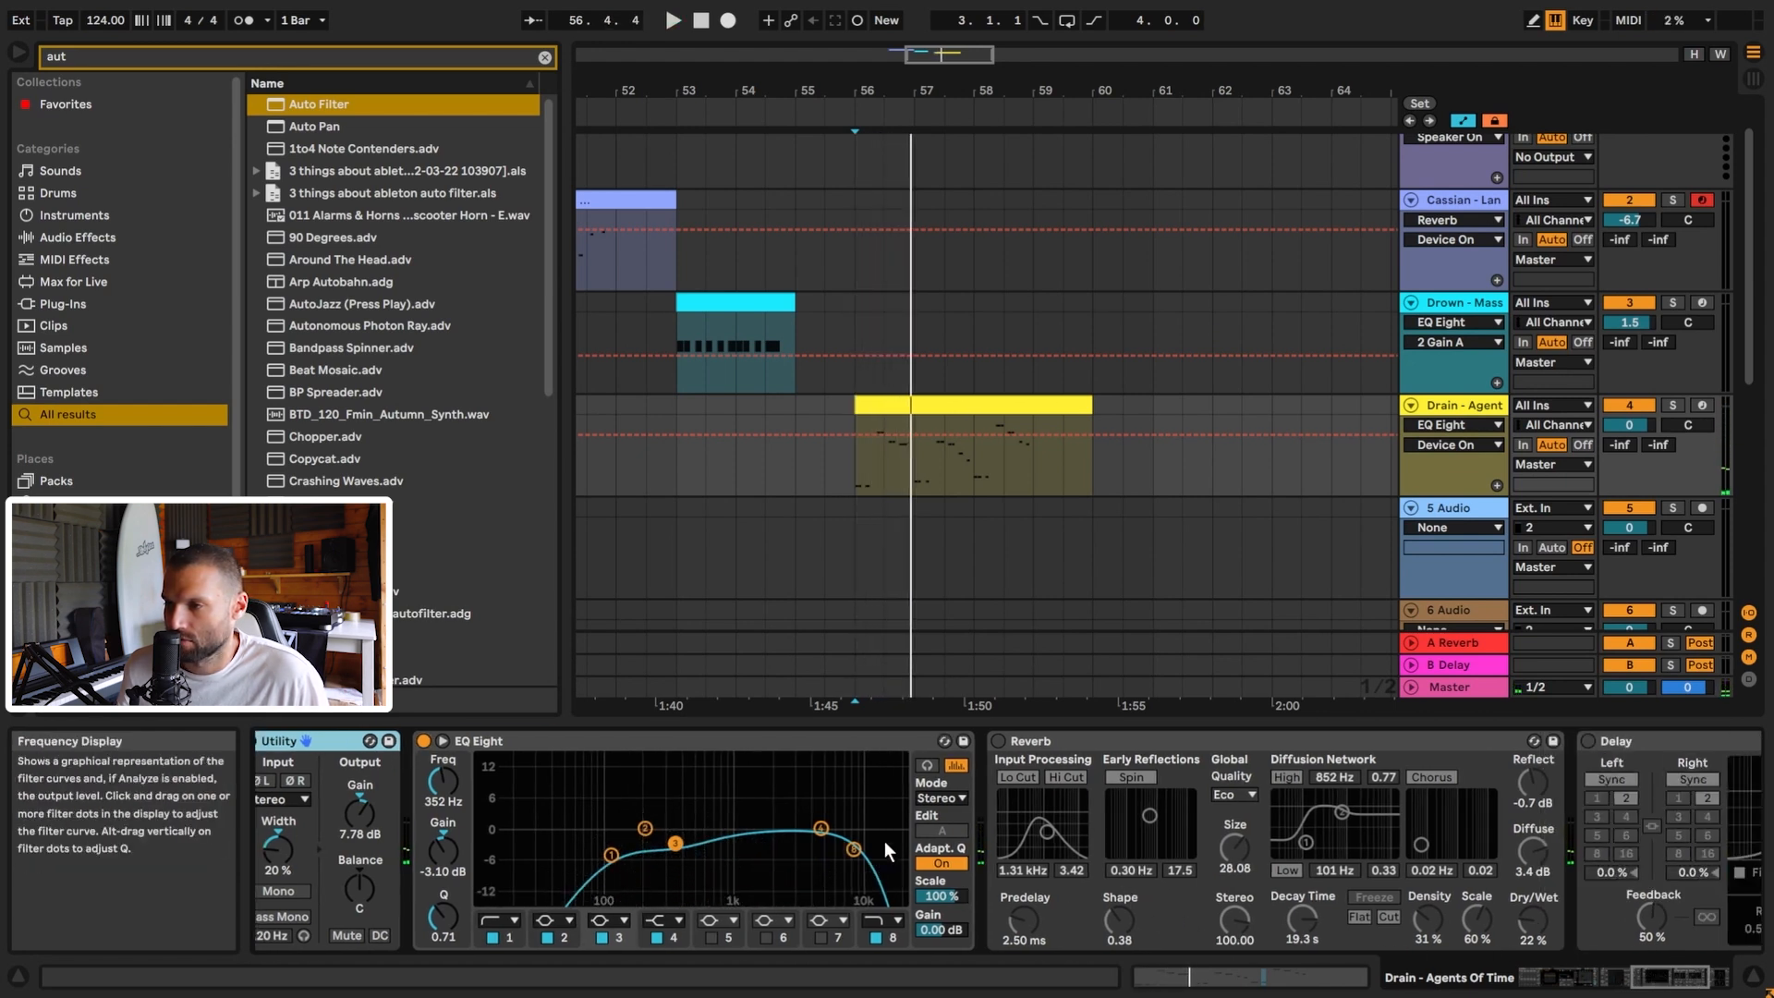
Switch on the Reverb after EQ Eight on the Drain track and audition the clip from bar 56.
left_click(998, 739)
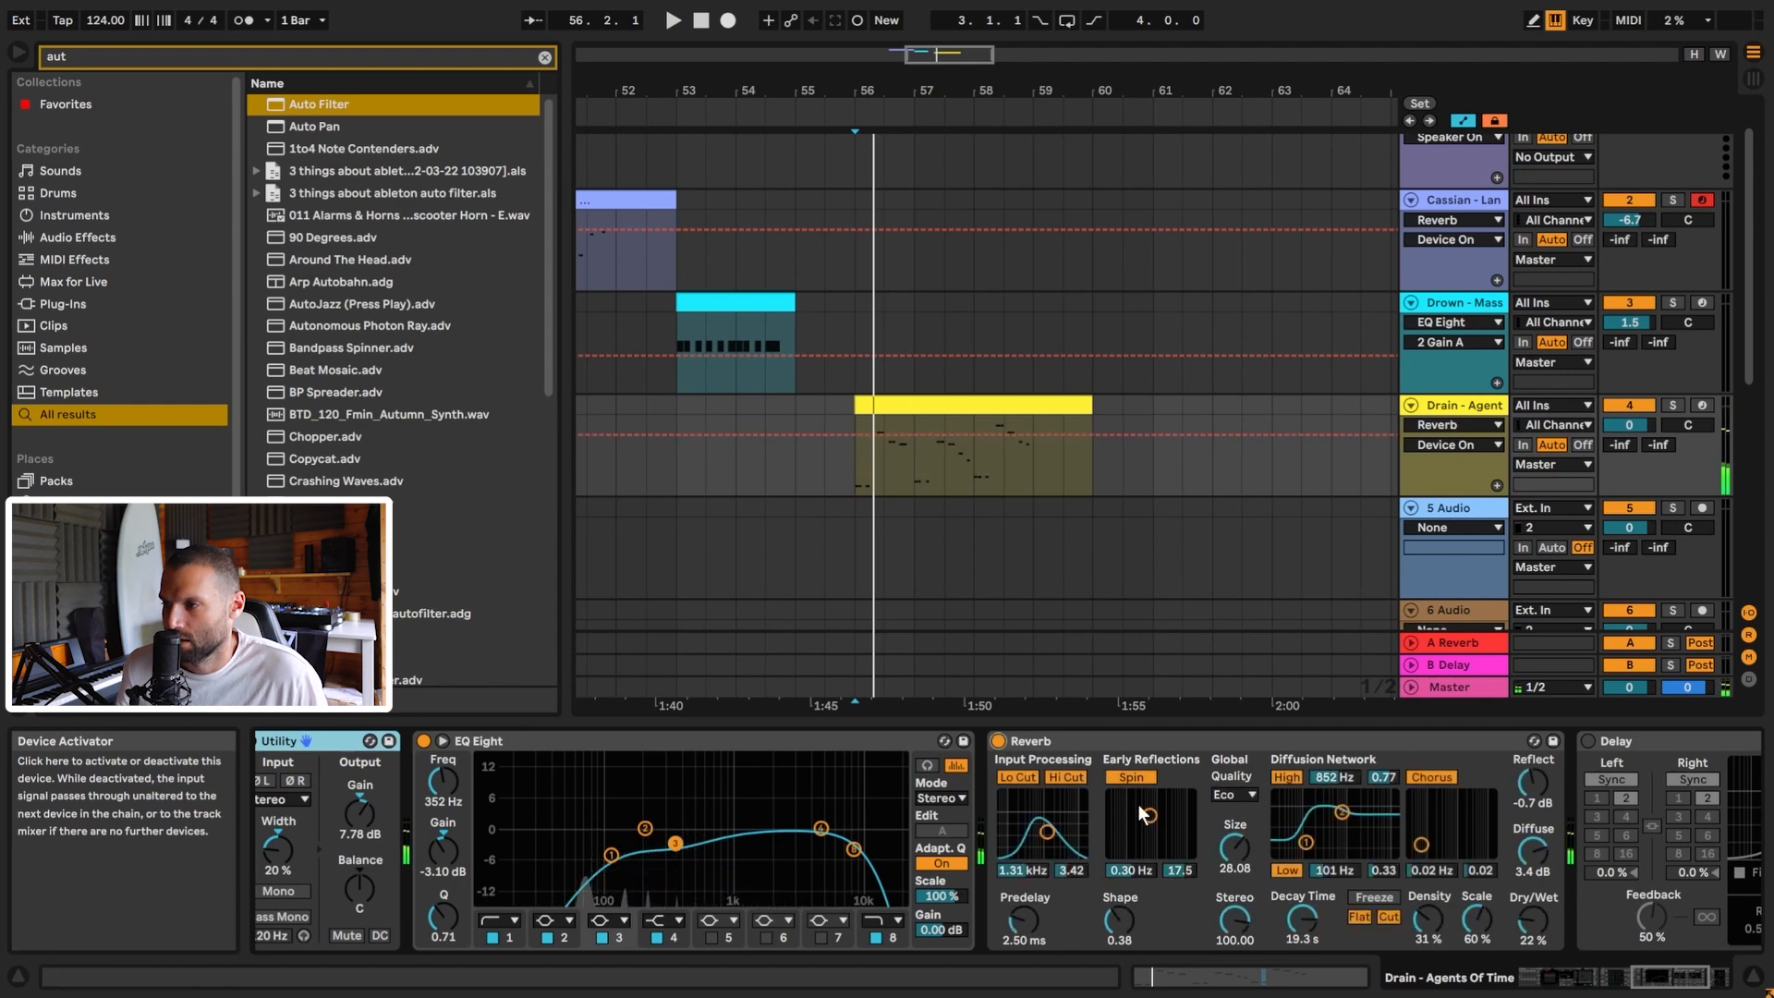
key("space")
left_click(1679, 983)
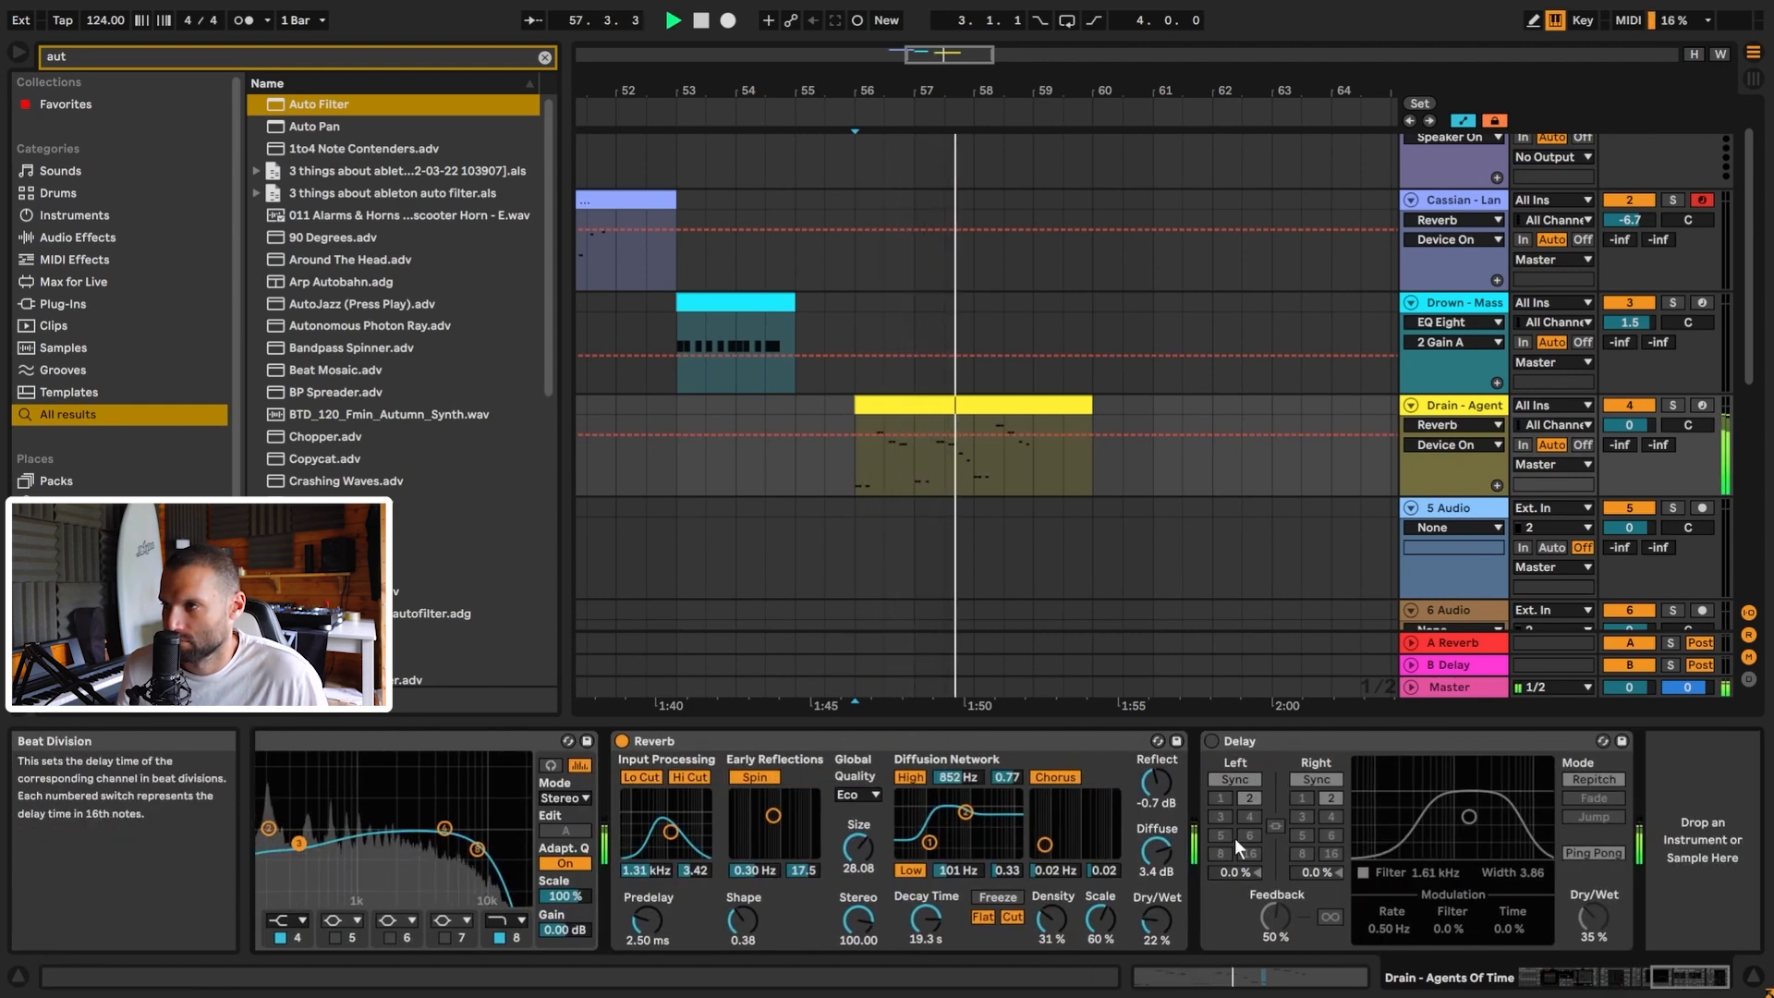
key("space")
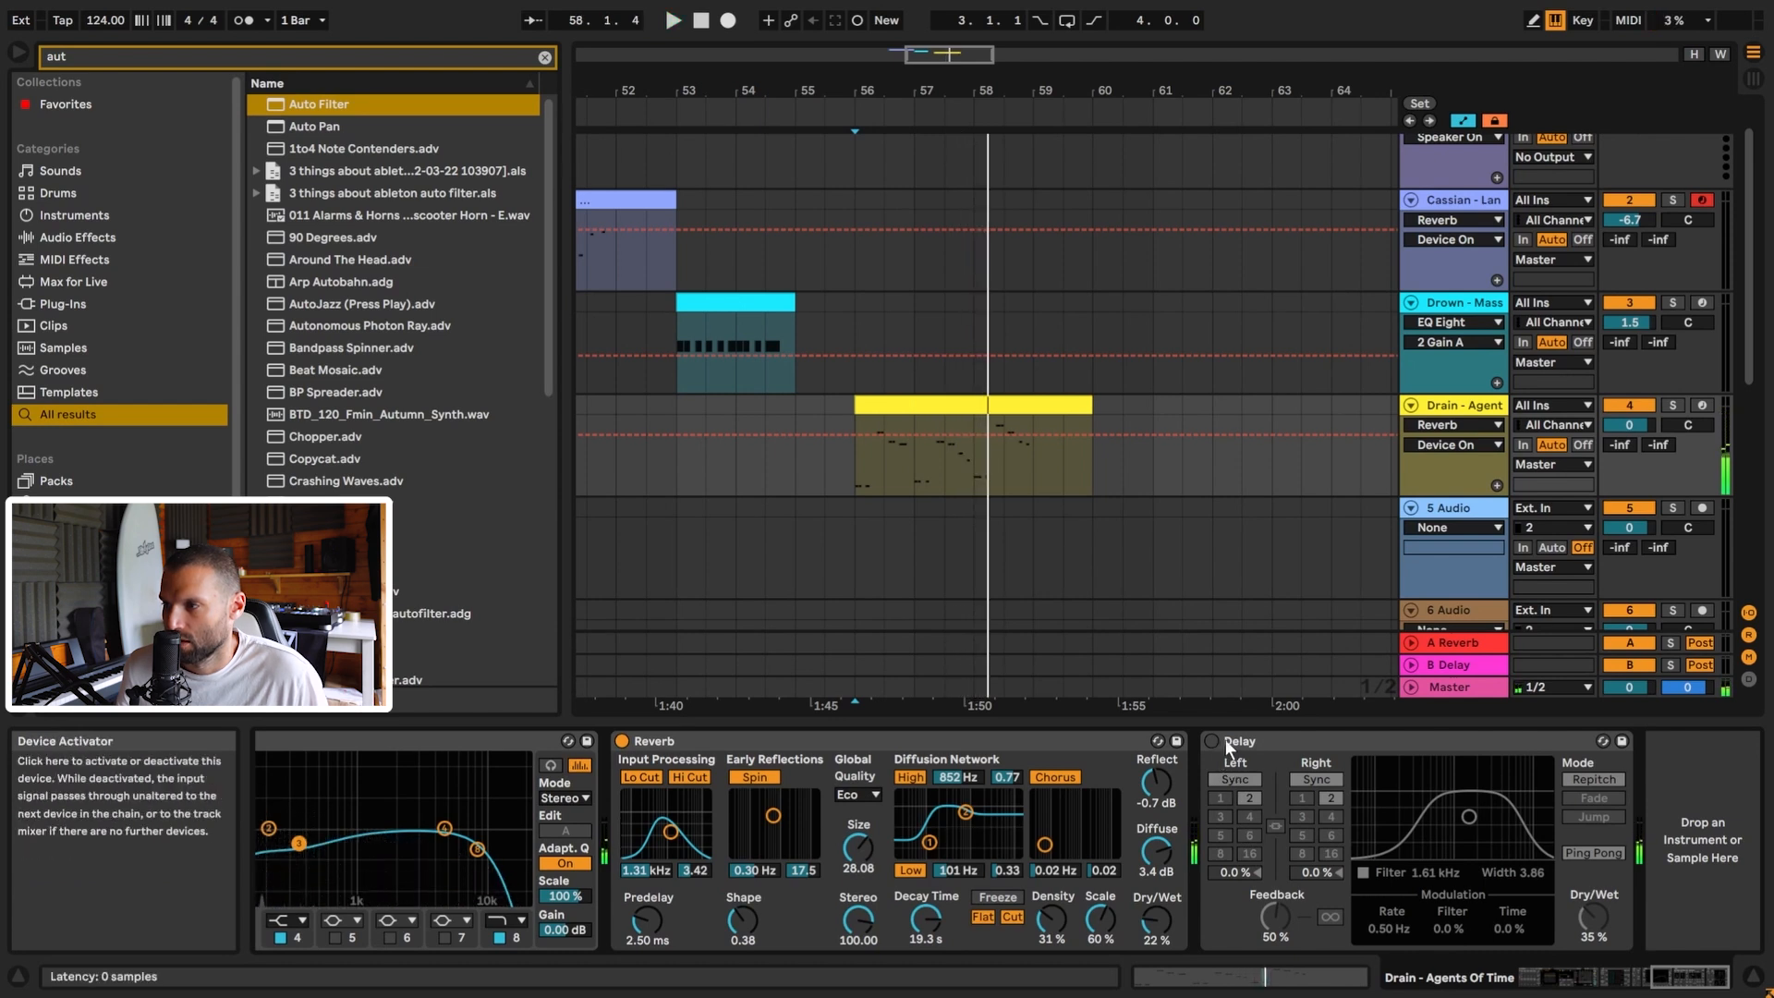
Switch on the Delay at the end of the Drain track's chain and audition the clip with it.
left_click(1211, 740)
key("space")
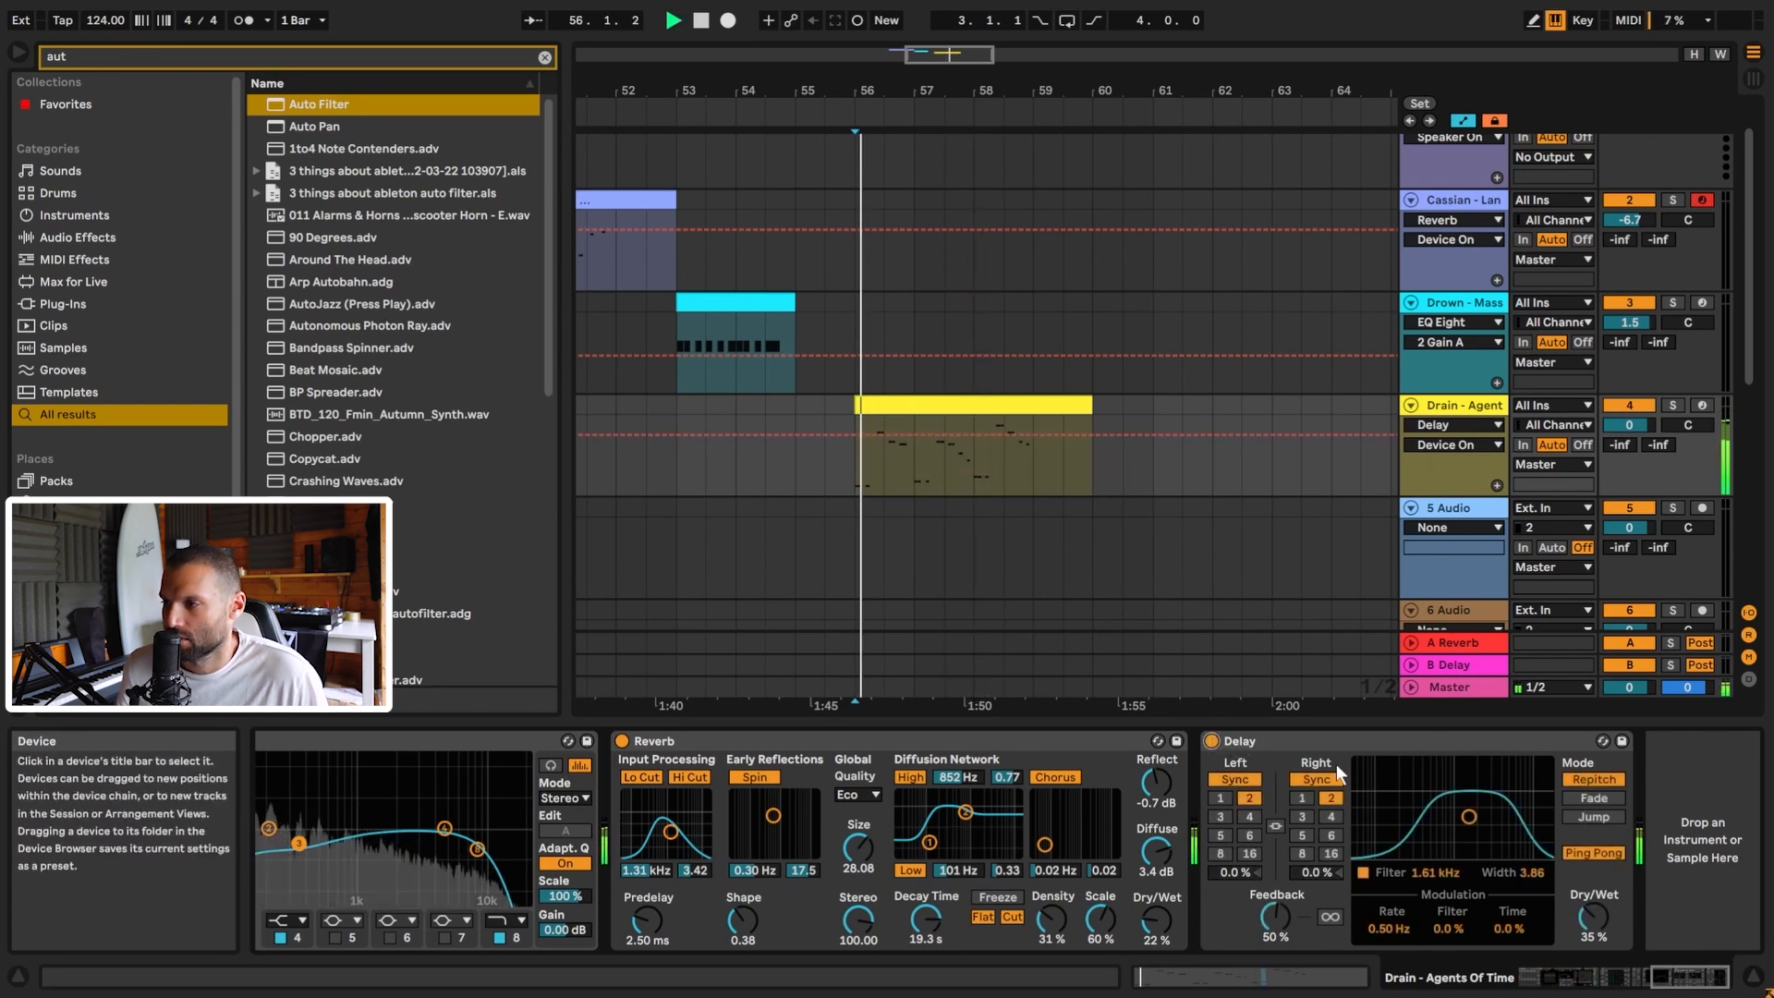
key("space")
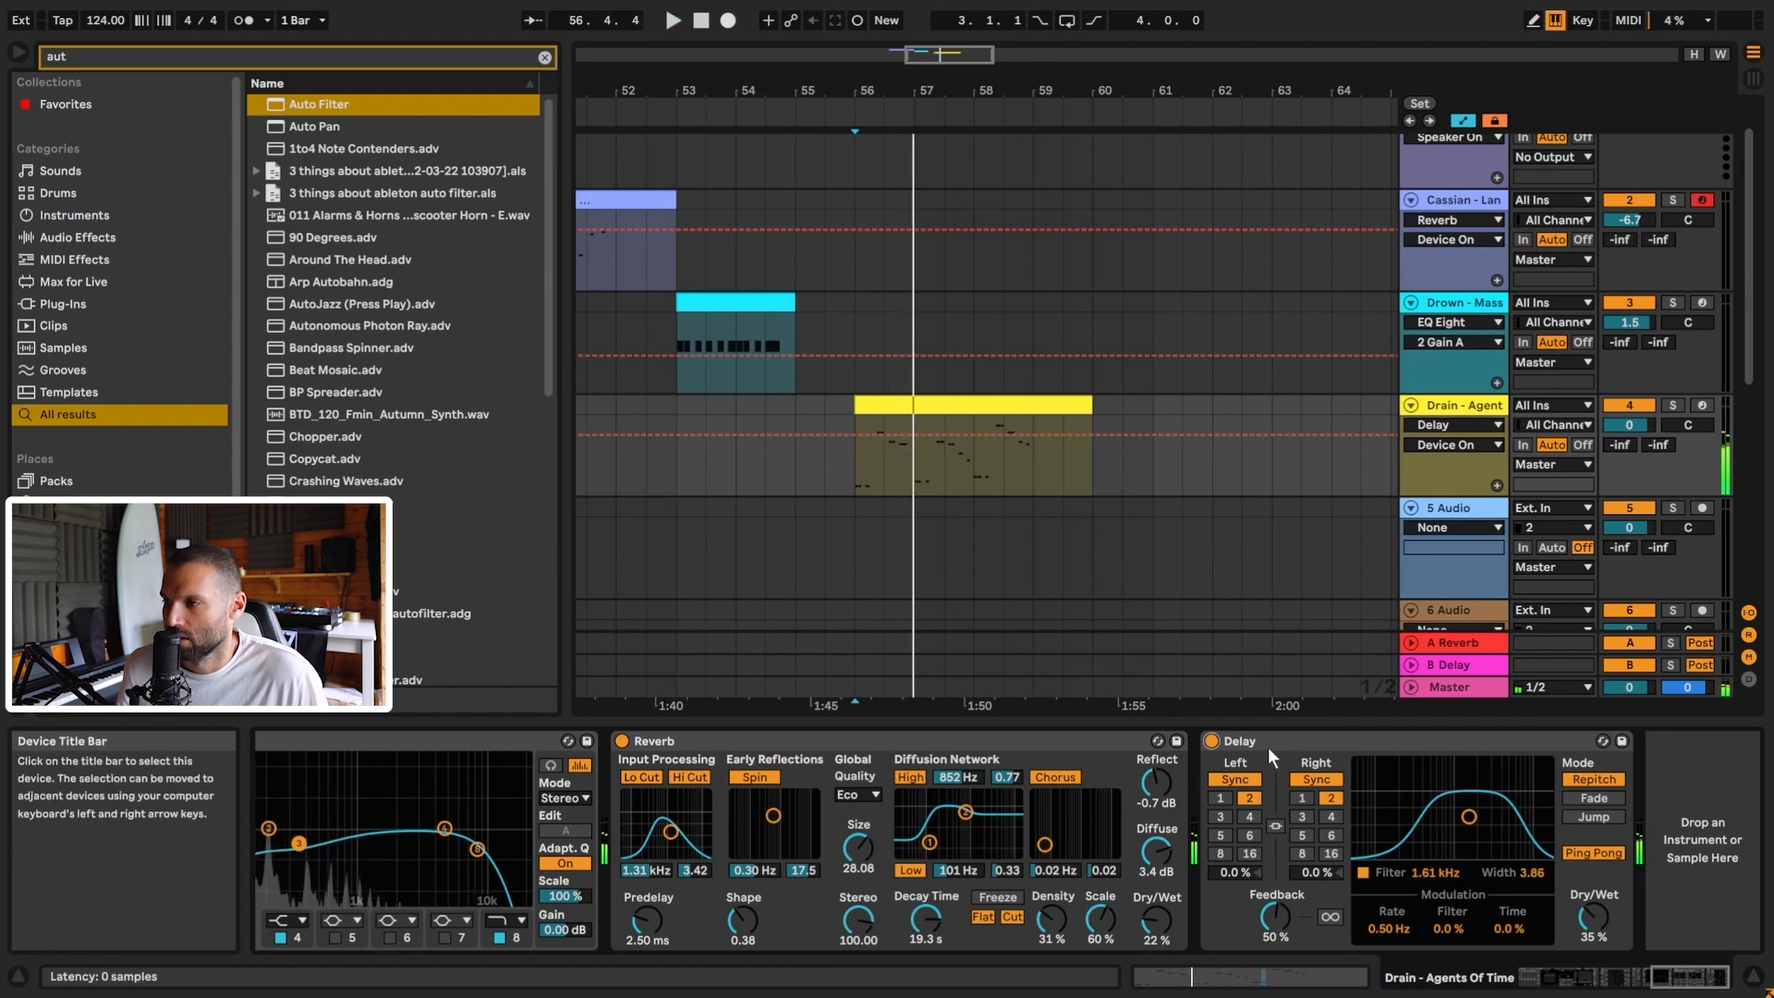
Move the Delay ahead of the Reverb in the Drain track's chain and play the clip from bar 56.
left_click(1265, 741)
left_click_drag(846, 759, 669, 757)
key("space")
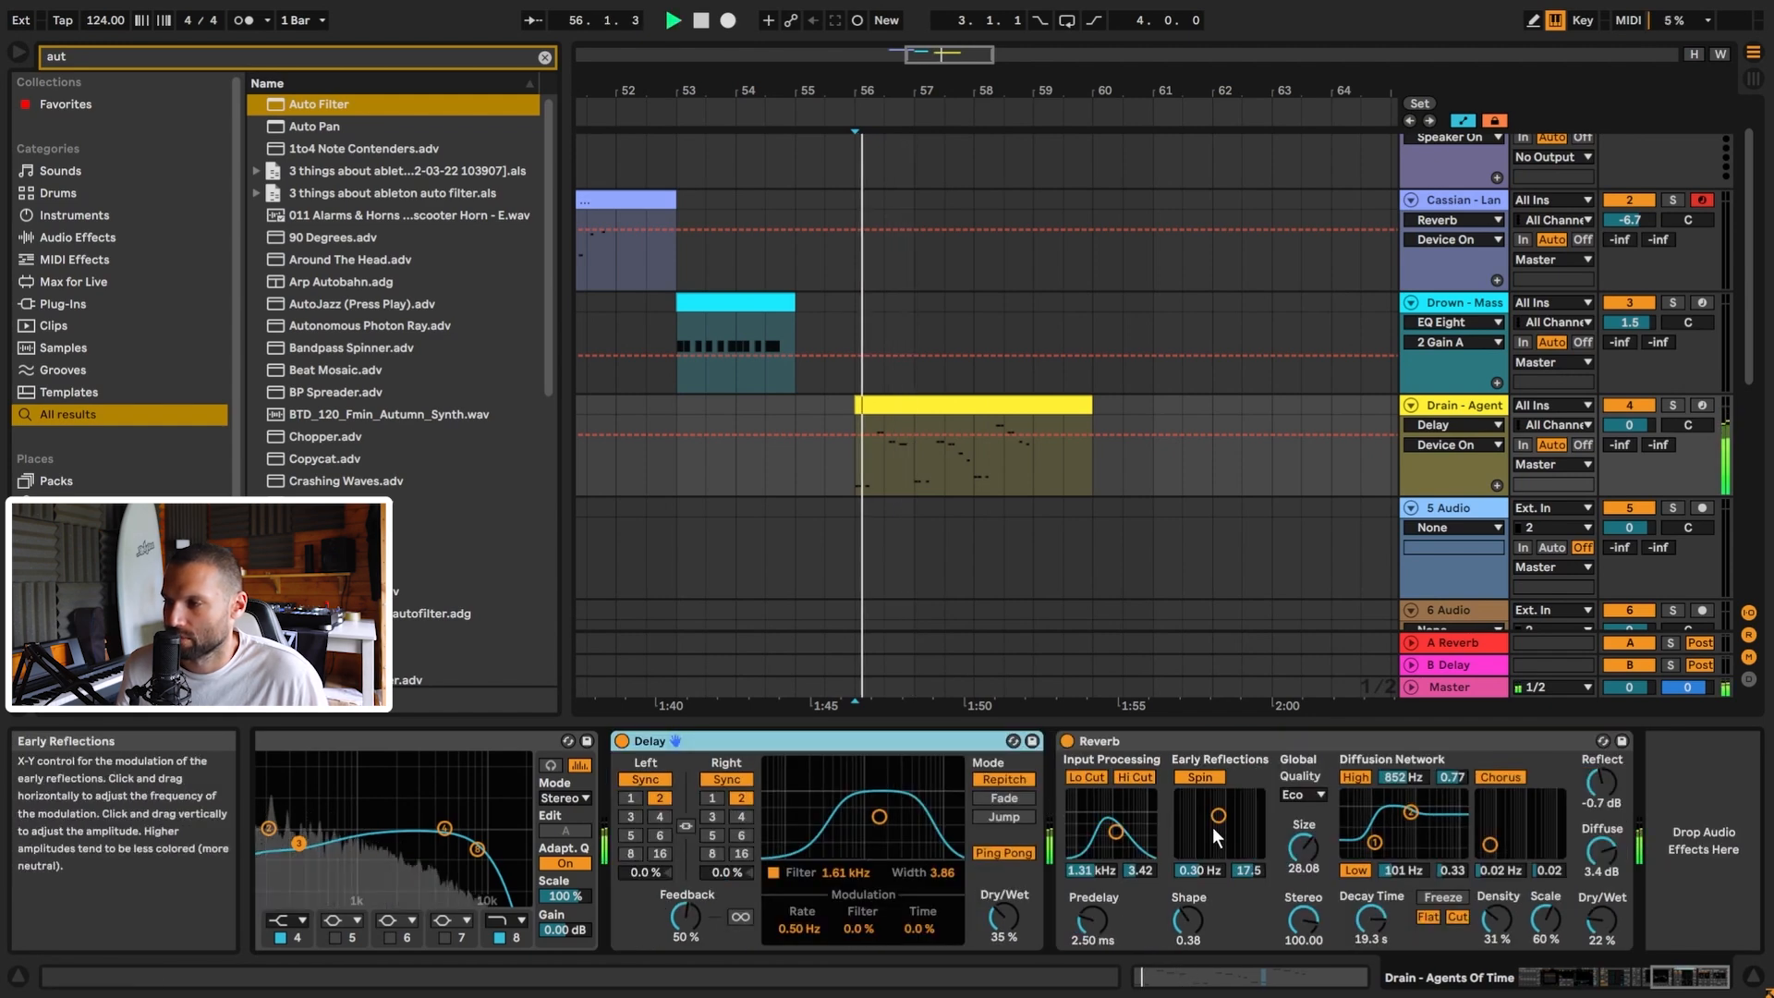